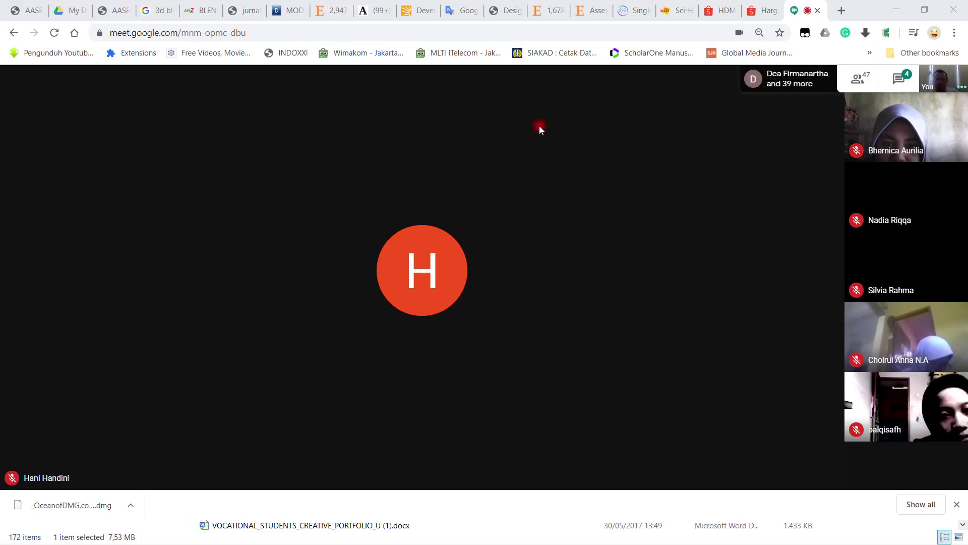
Step: Share the entire screen (Screen 1) with everyone in the Meet call, abandoning single-window sharing
mouse_move(507, 288)
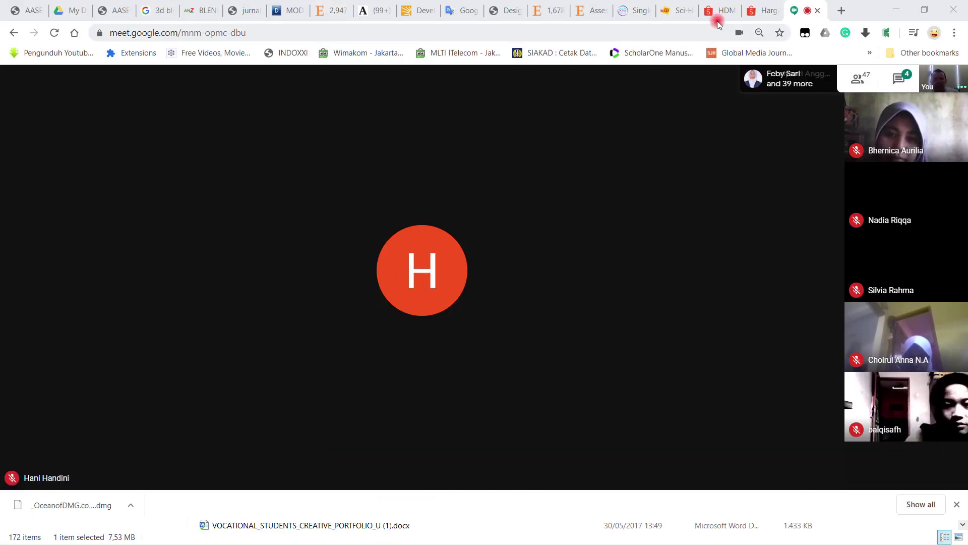
left_click(843, 11)
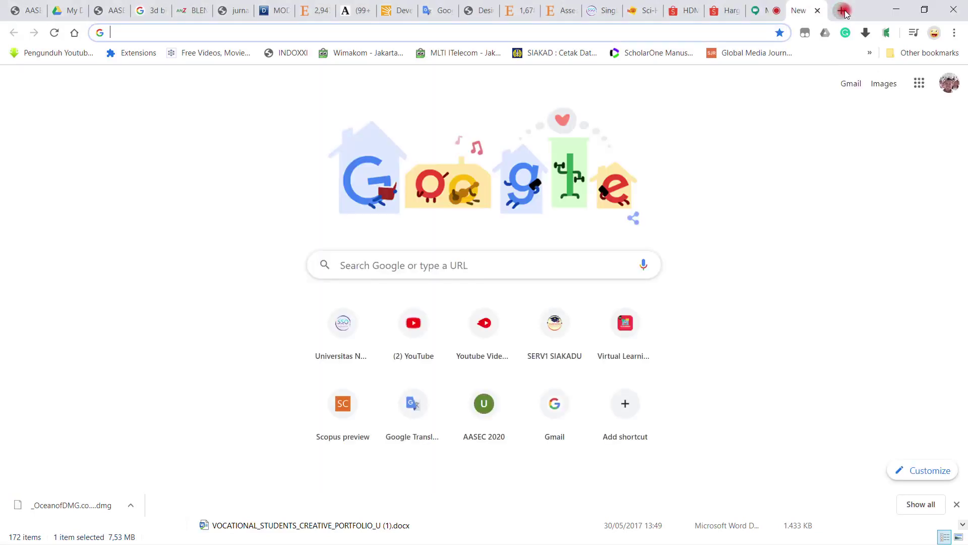
left_click(780, 11)
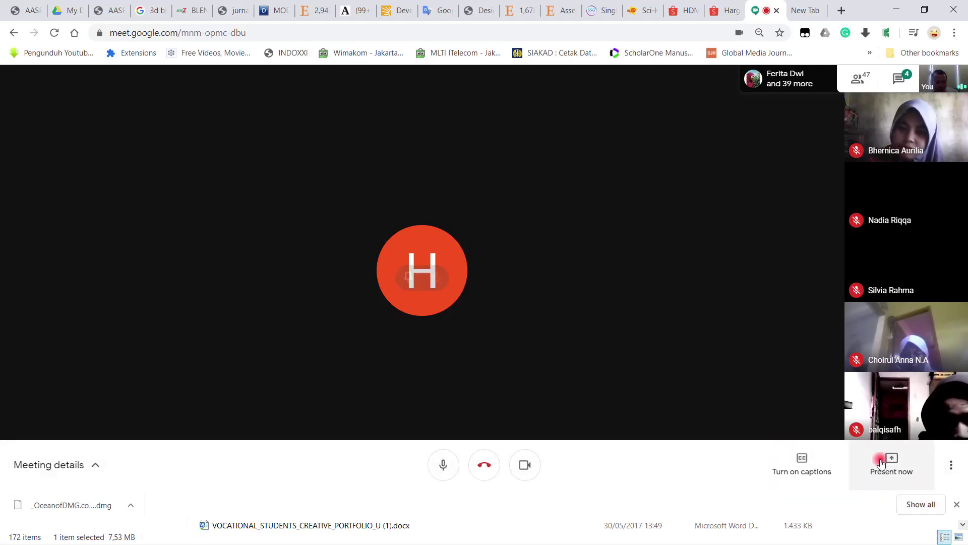
left_click(891, 467)
left_click(883, 430)
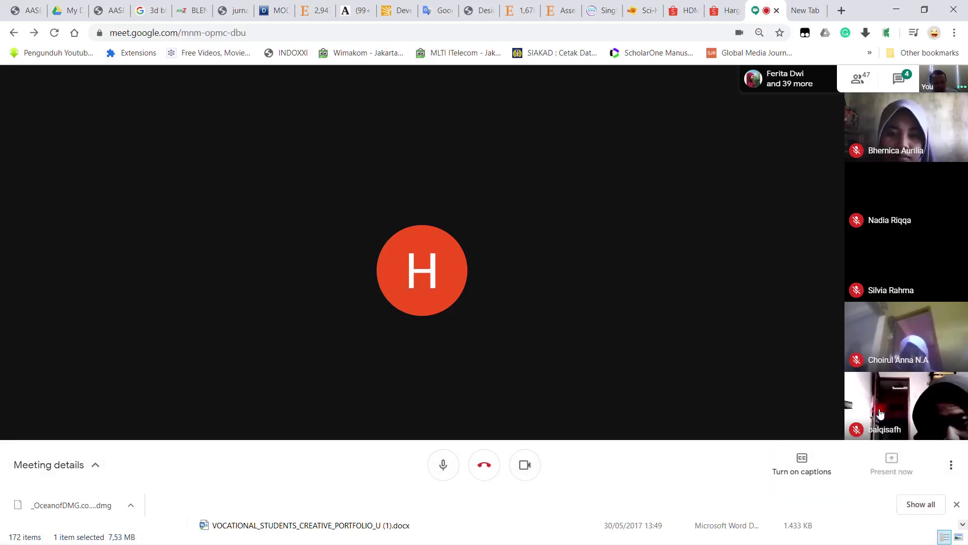
left_click(645, 329)
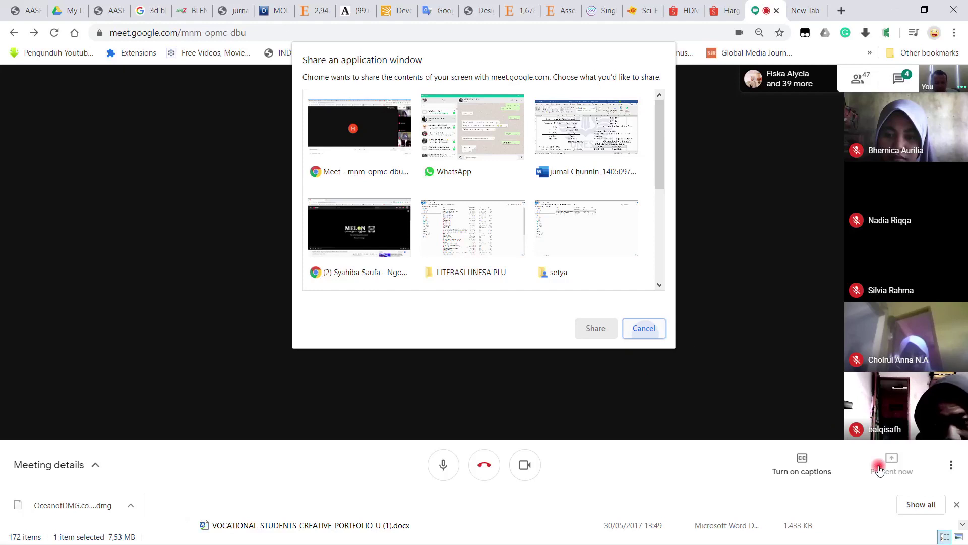
left_click(904, 483)
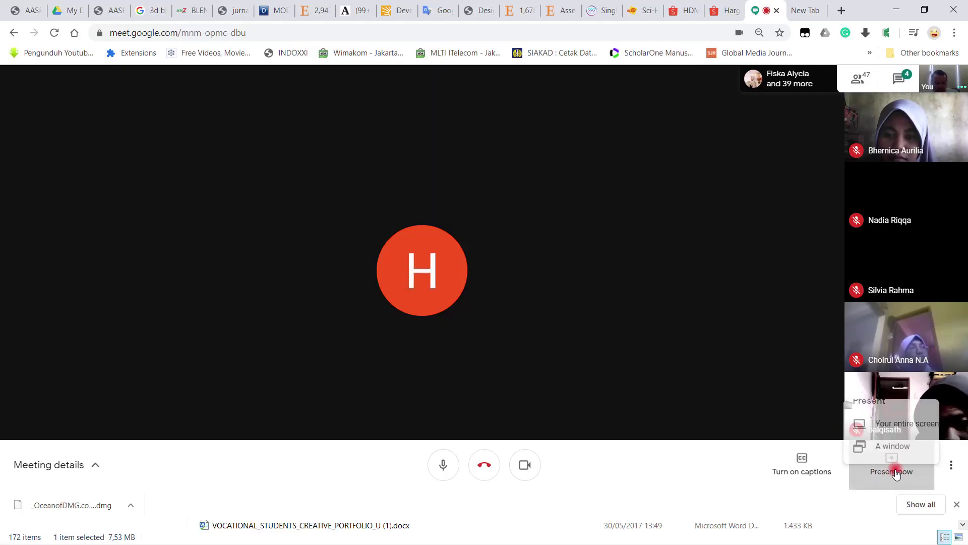
left_click(886, 387)
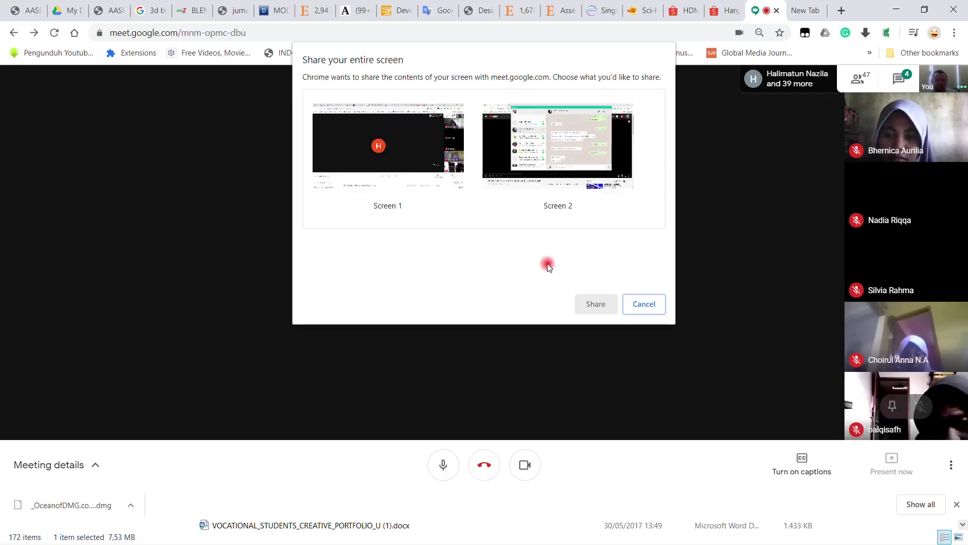
left_click(408, 128)
left_click(595, 305)
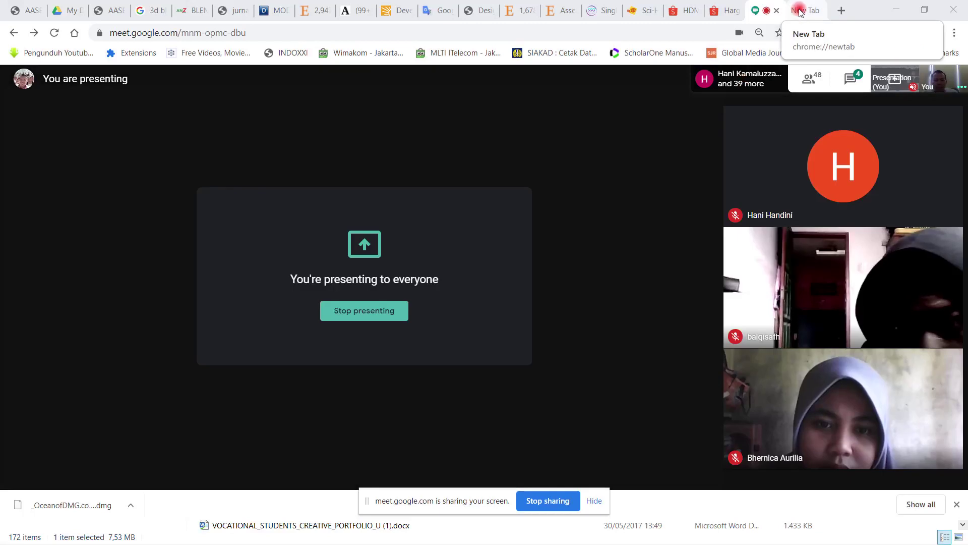
Step: Load the Gmail inbox in the empty new tab by typing 'mail'
left_click(797, 11)
type("mail.google.com/mail/u/0/#inbox")
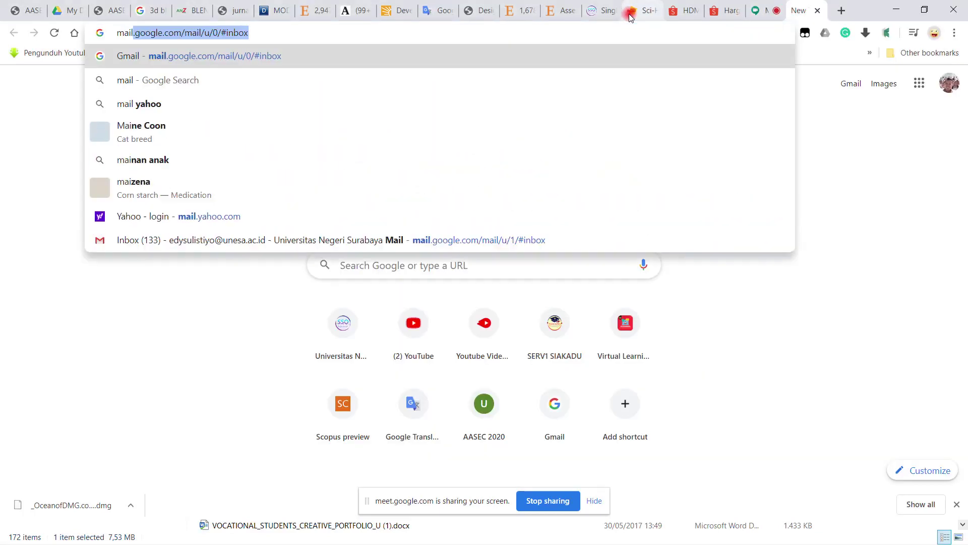
key("Return")
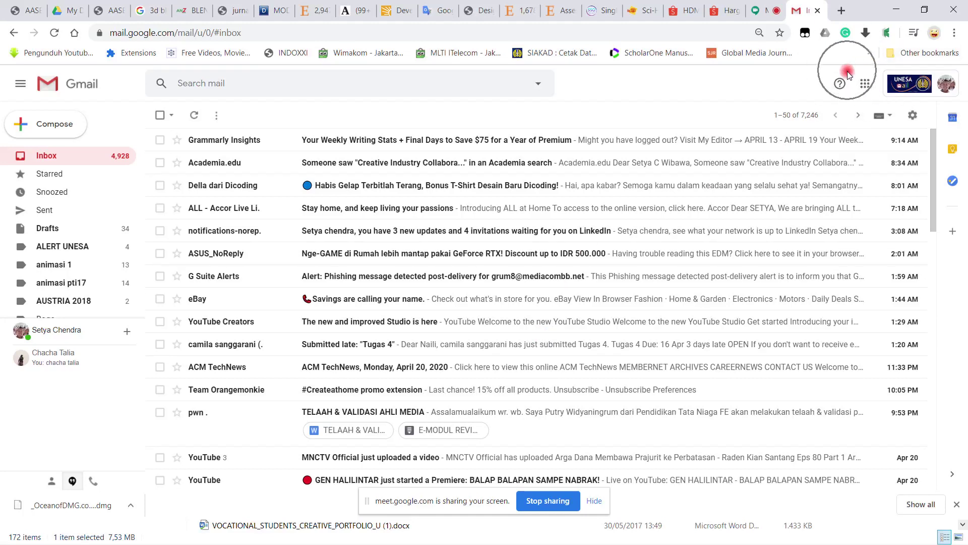
Step: Show the Google apps grid and scroll through its list of apps
left_click(866, 85)
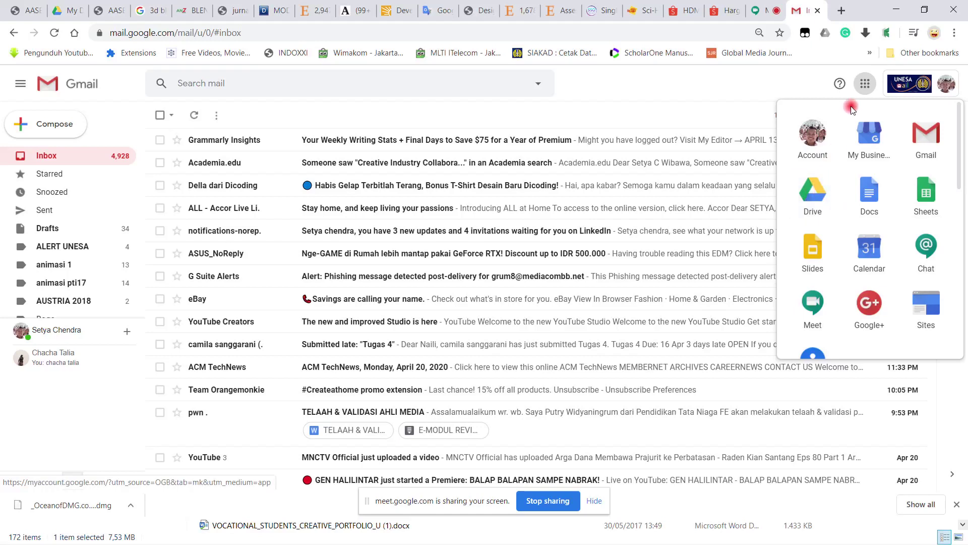
left_click(821, 210)
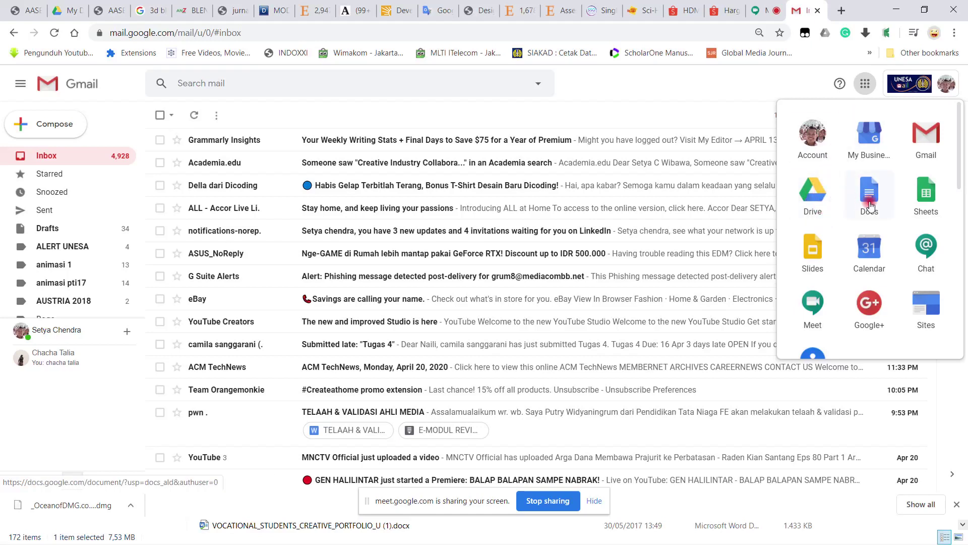
scroll(854, 215, "down", 2)
scroll(854, 215, "down", 3)
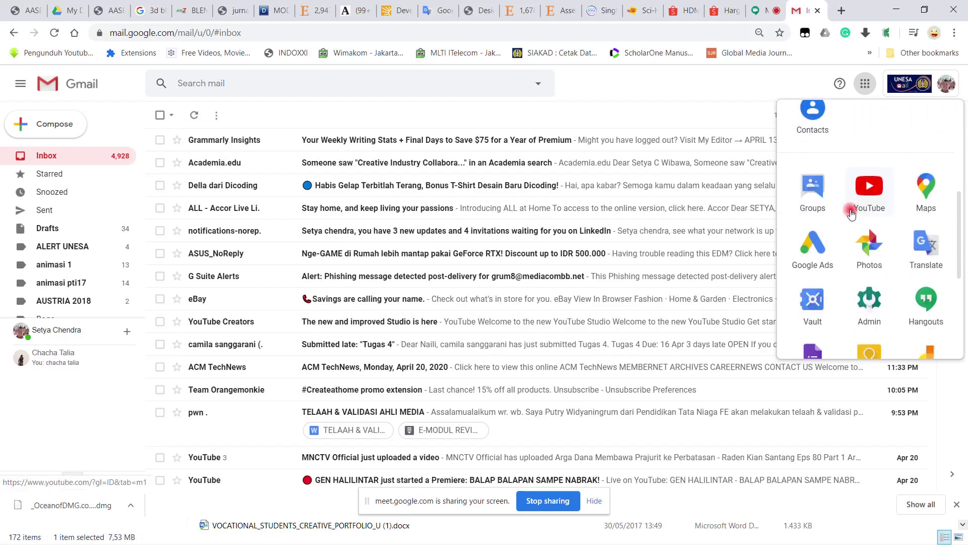
scroll(857, 212, "up", 5)
scroll(860, 210, "down", 7)
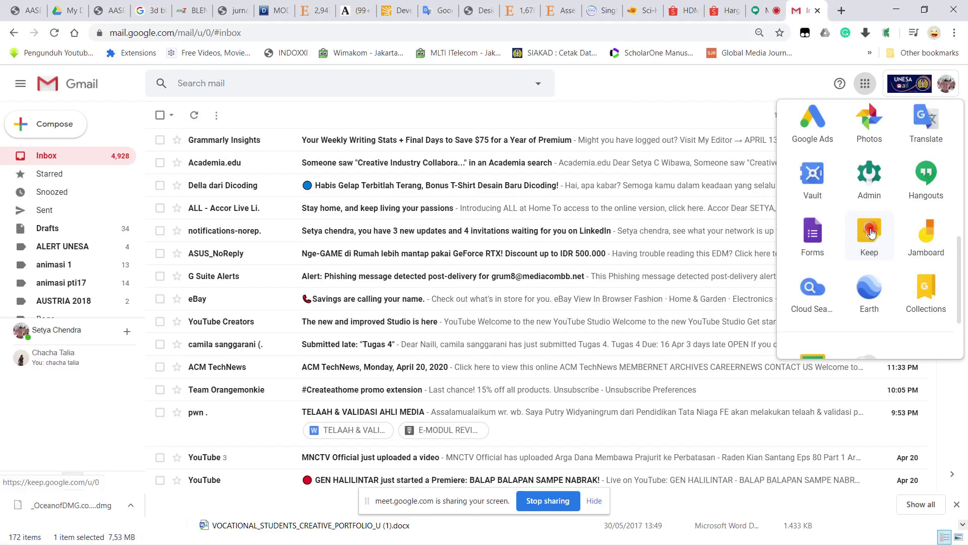
scroll(884, 226, "up", 1)
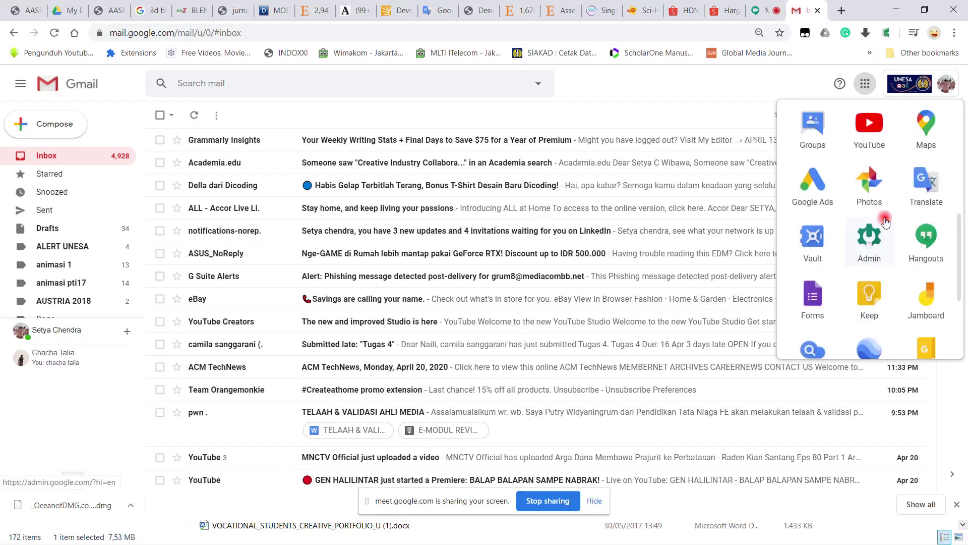
scroll(817, 202, "up", 3)
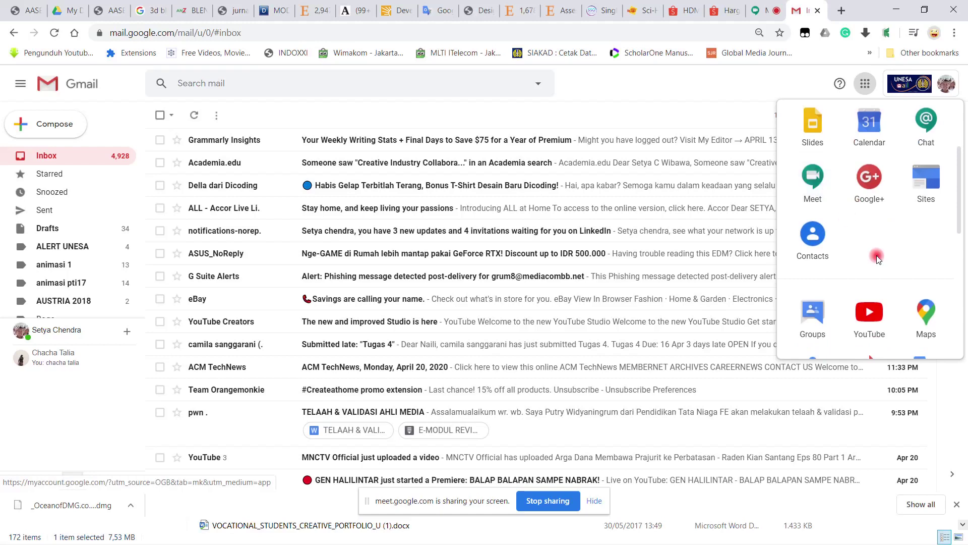
scroll(877, 251, "up", 2)
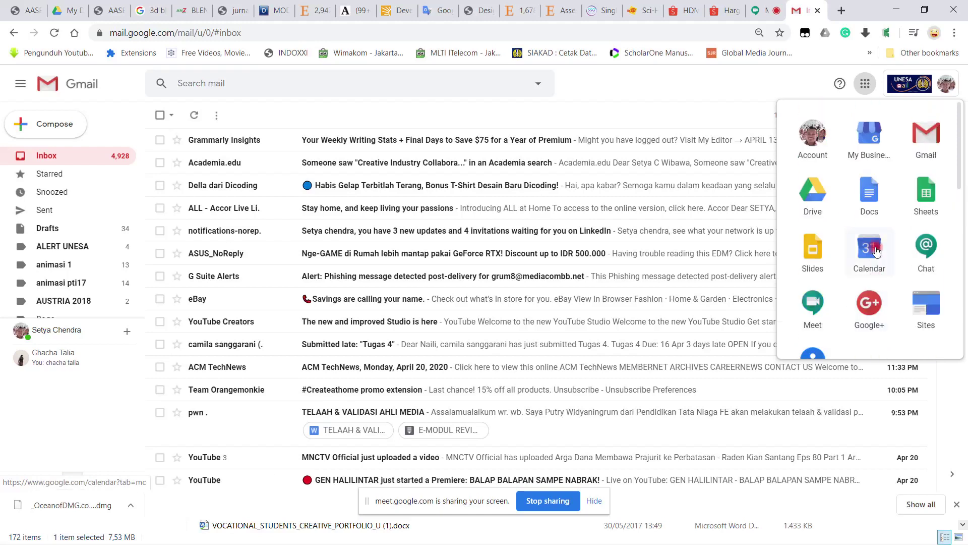
Step: Open Google Drive and enter the _MASTER folder from My Drive
left_click(817, 193)
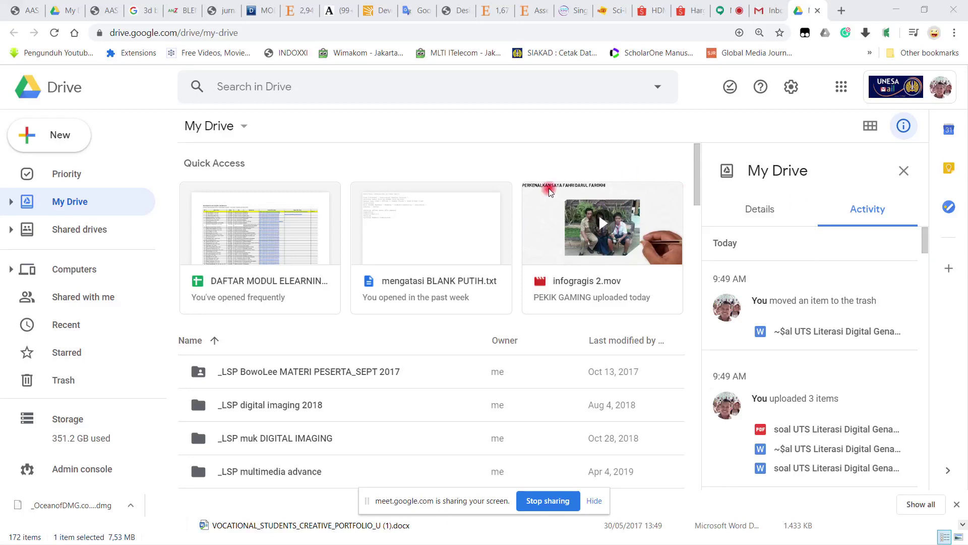
left_click(509, 164)
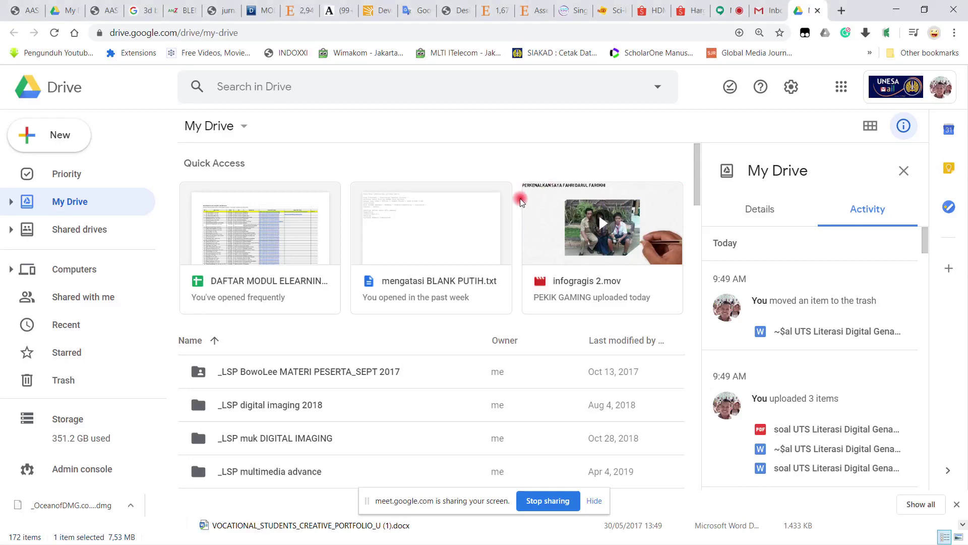
scroll(521, 212, "down", 4)
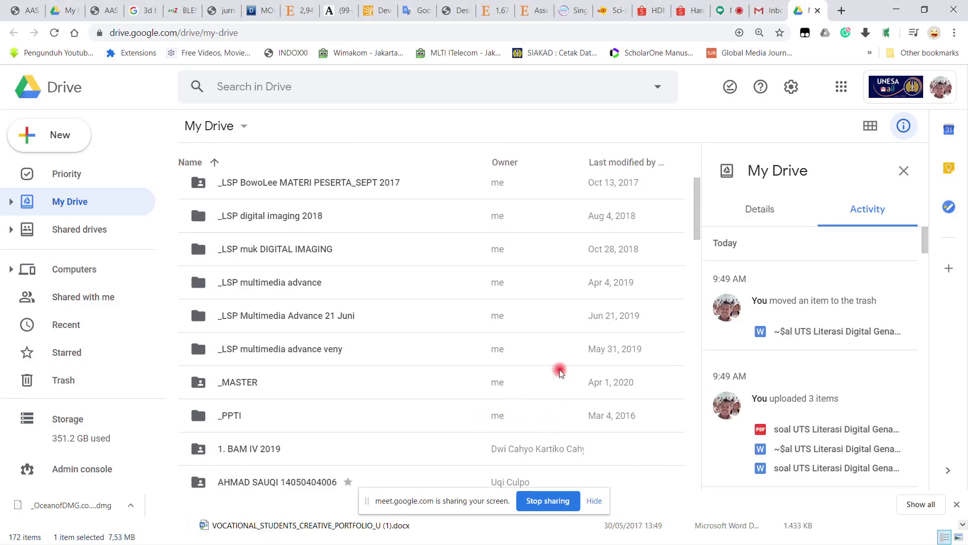
scroll(261, 382, "down", 1)
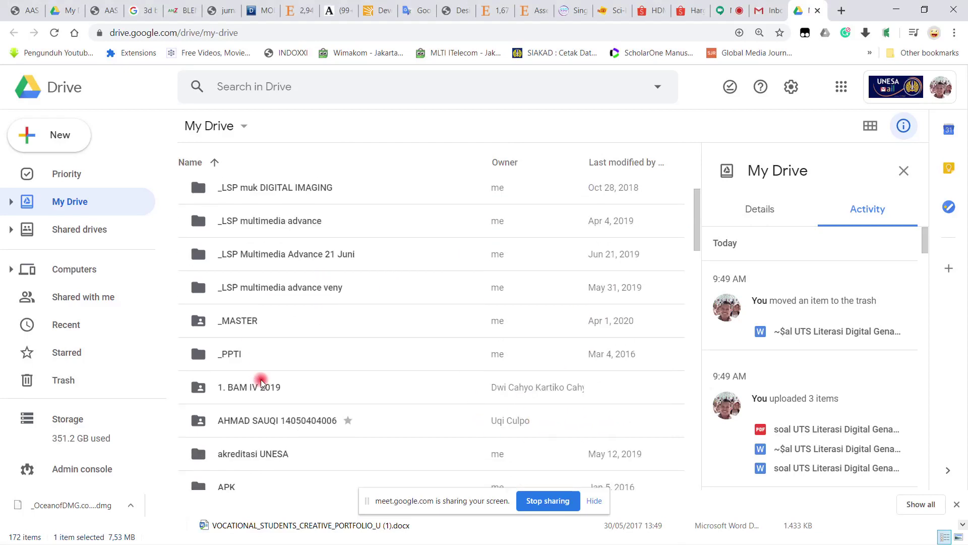
left_click(247, 323)
double_click(248, 325)
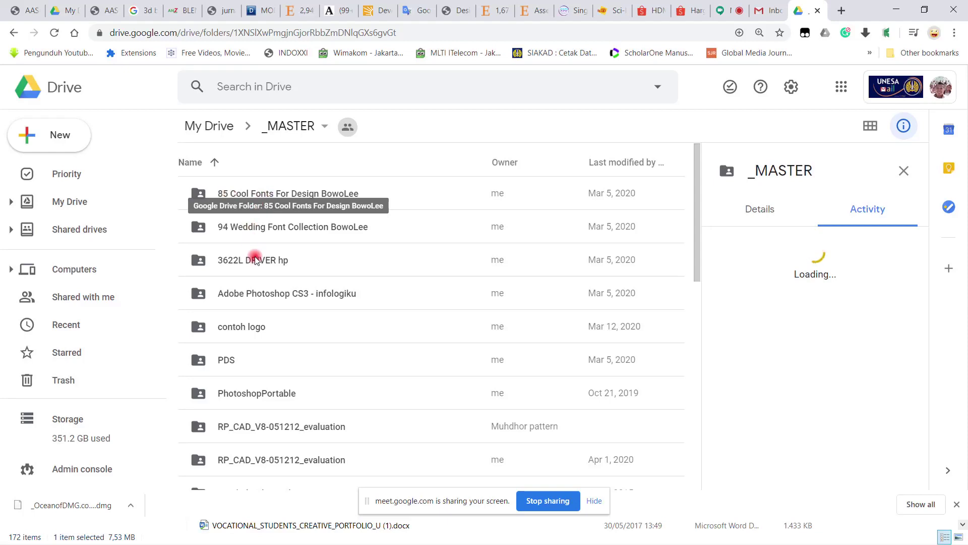
Step: Step through subfolders from PhotoshopPortable to RP_CAD_V8-051212_evaluation and scroll the item list
scroll(255, 255, "down", 3)
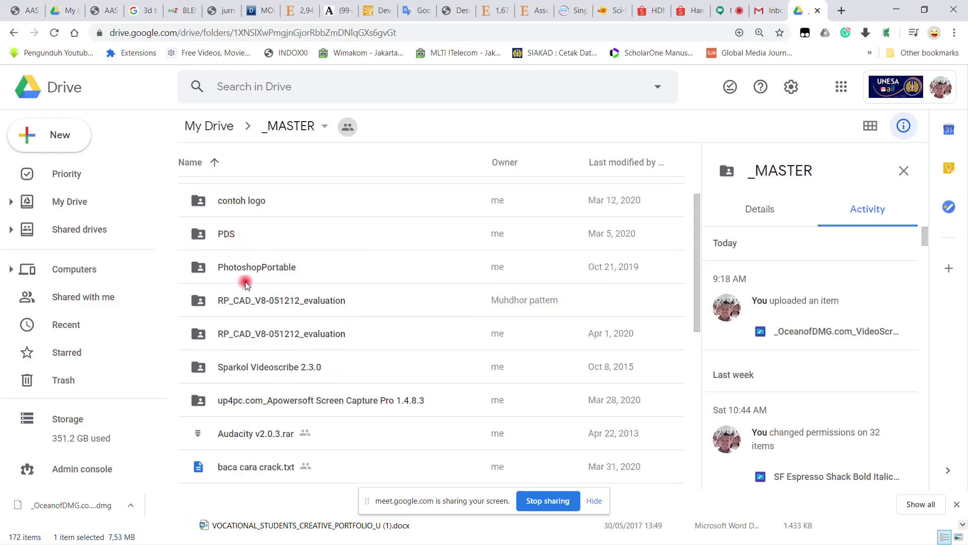
left_click(289, 269)
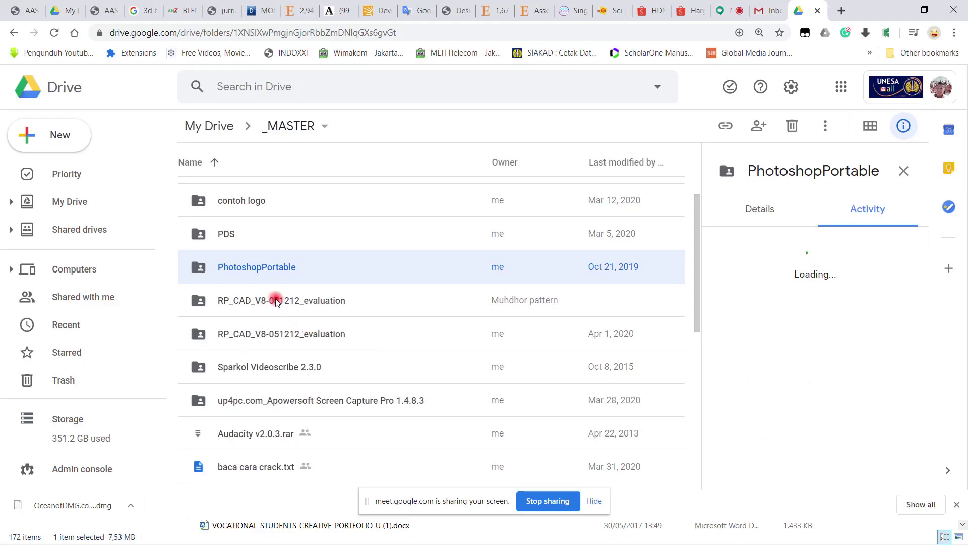
key("Down")
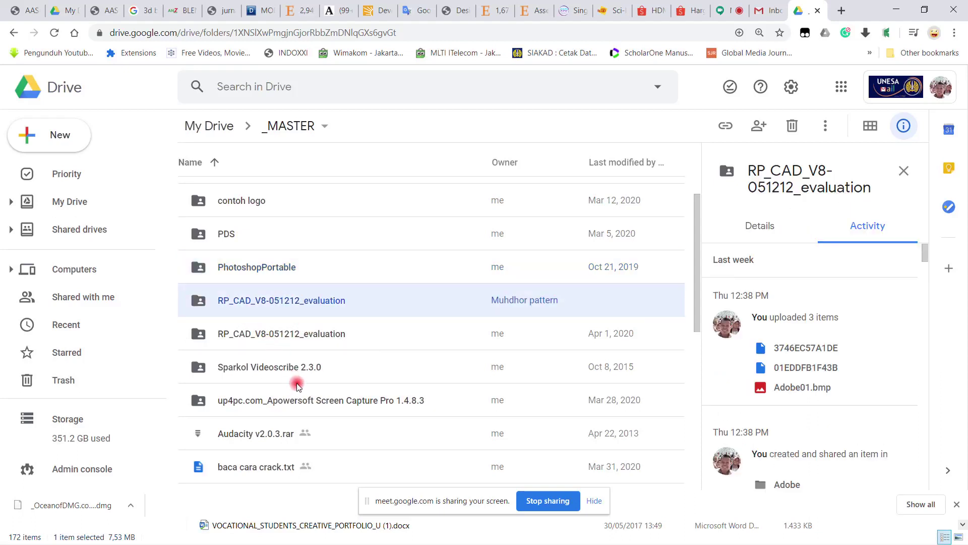
key("Down")
scroll(282, 379, "down", 3)
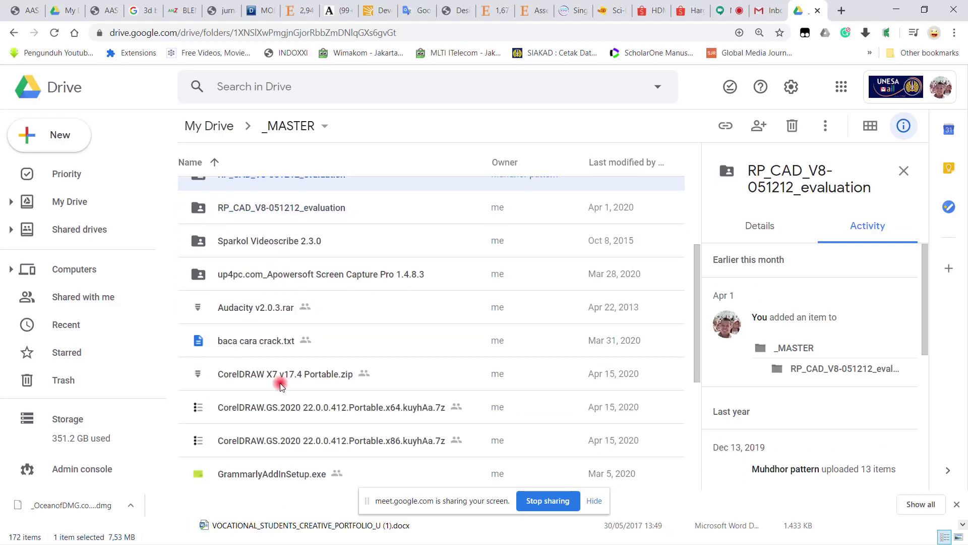
scroll(283, 384, "down", 1)
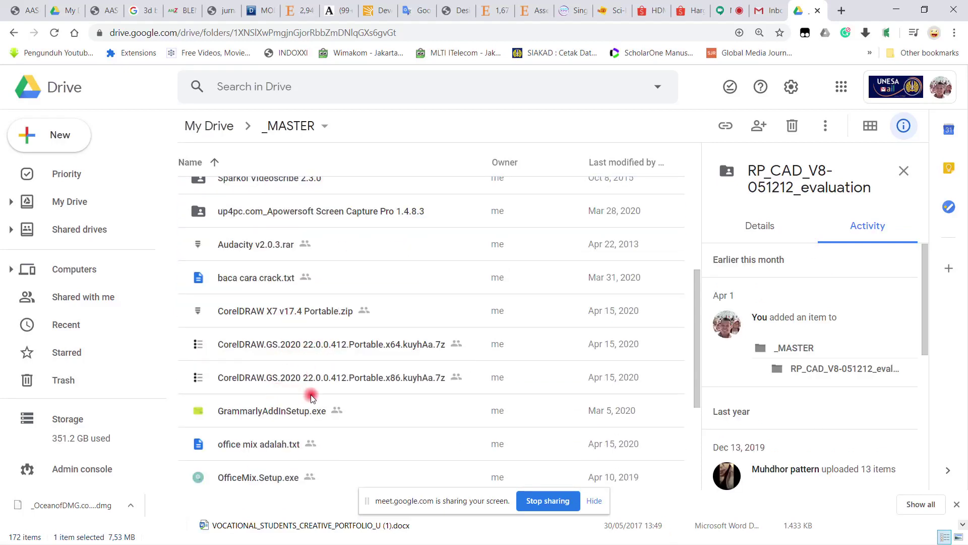
scroll(311, 398, "down", 3)
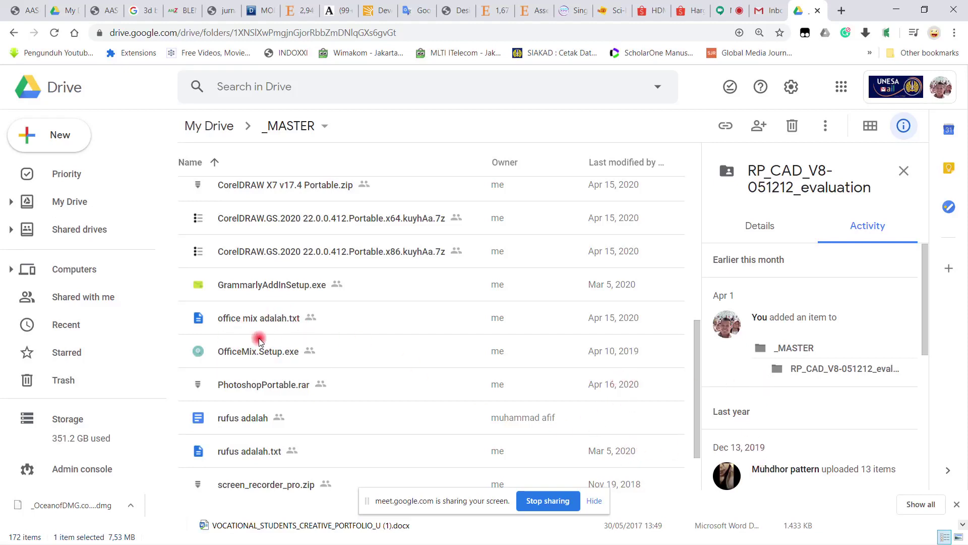
scroll(279, 347, "down", 2)
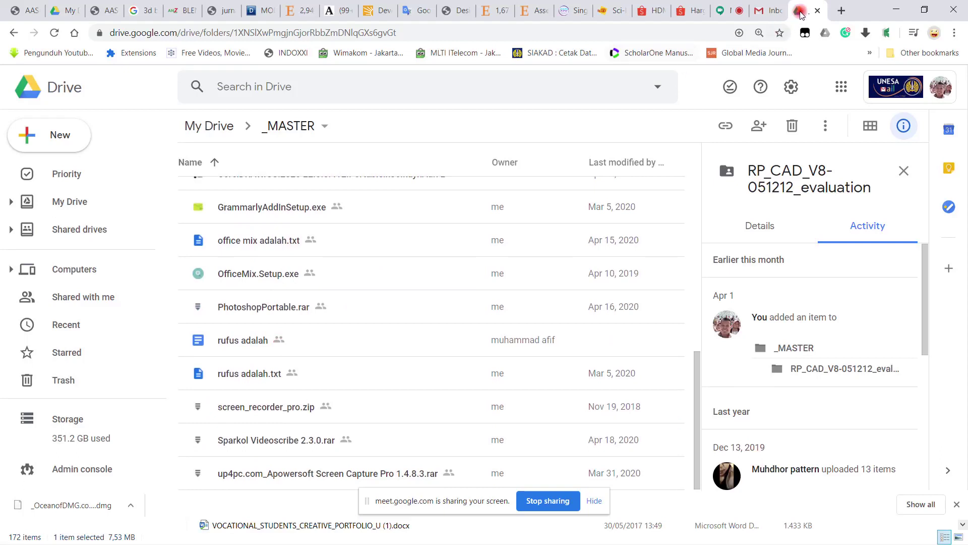
Step: Go to YouTube in a new tab and search for 'office mix'
left_click(843, 10)
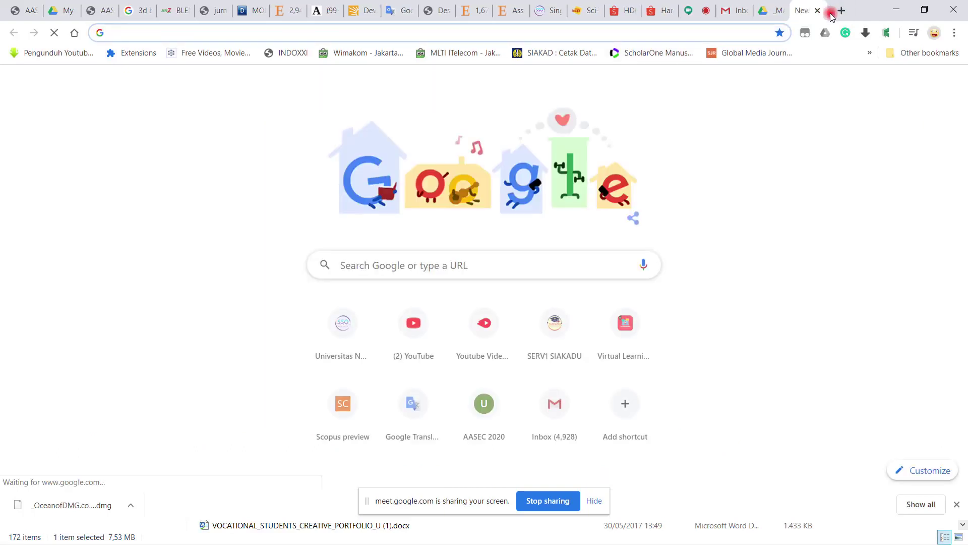
type("youtube.com")
key("Return")
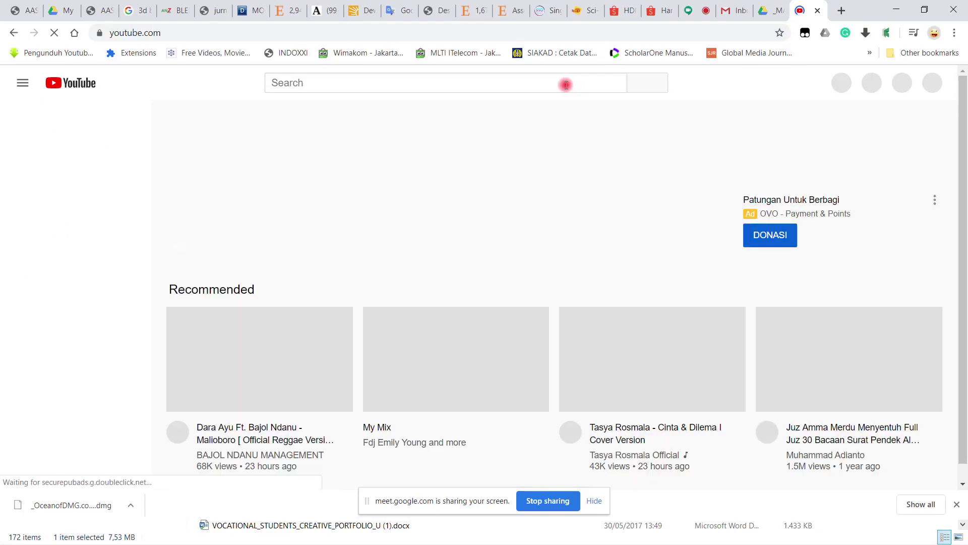
left_click(566, 84)
type("office")
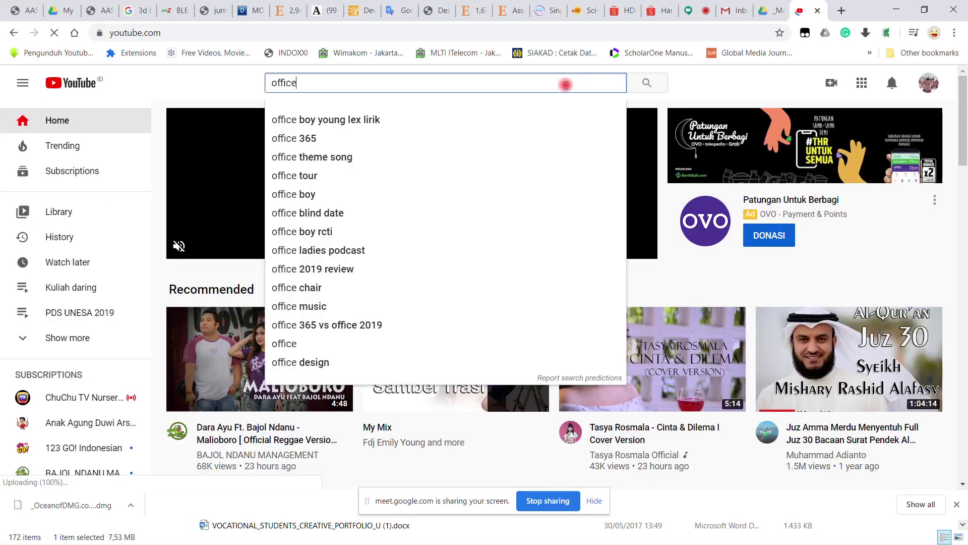
type(" mix")
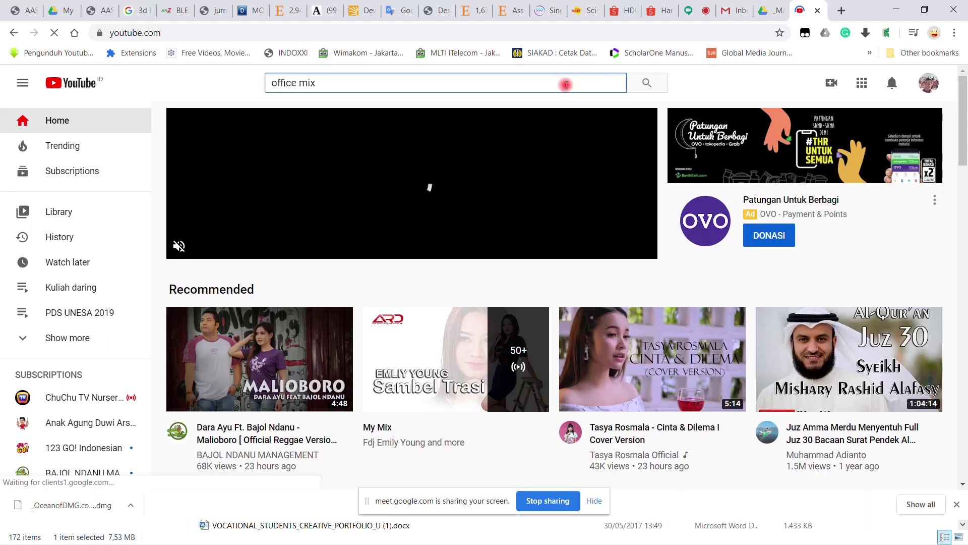
key("Return")
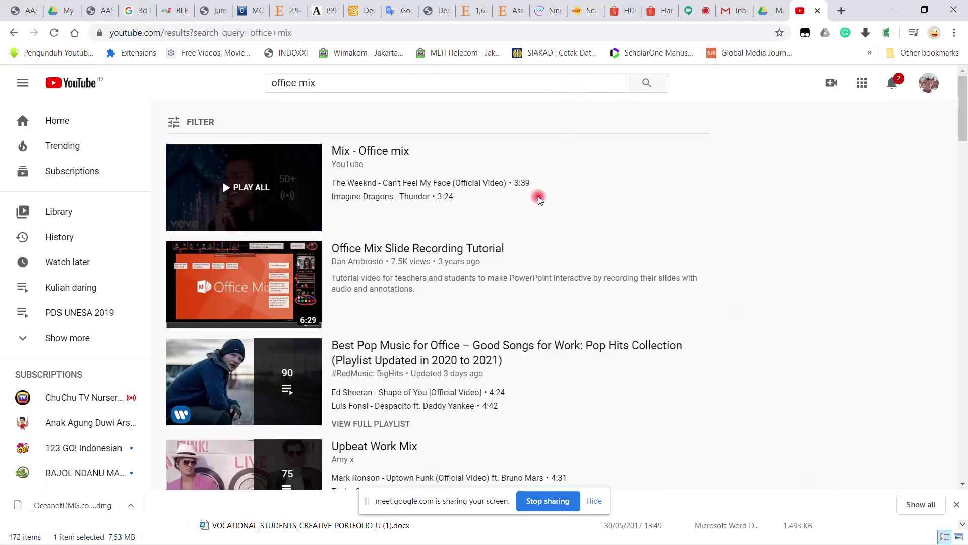
Step: Refine the search to 'tutorial office mix' and play the Office Mix Tutorial 2016 video
scroll(520, 225, "down", 2)
scroll(502, 217, "down", 3)
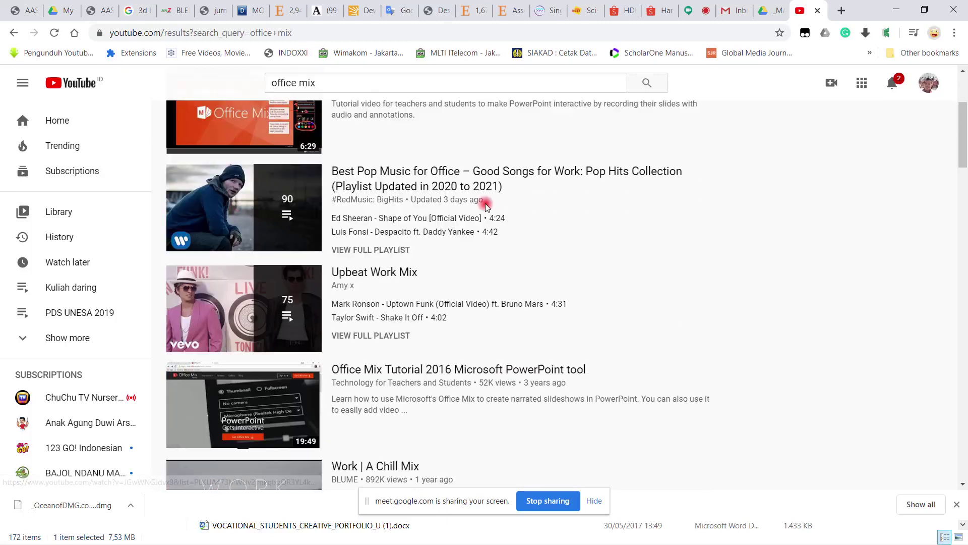
scroll(485, 202, "down", 3)
scroll(474, 194, "up", 8)
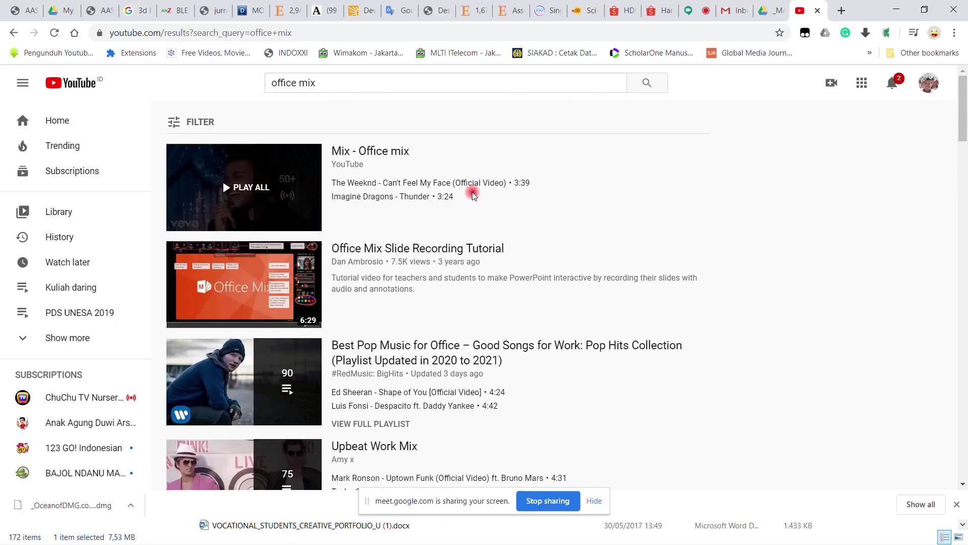
left_click(275, 82)
type("t")
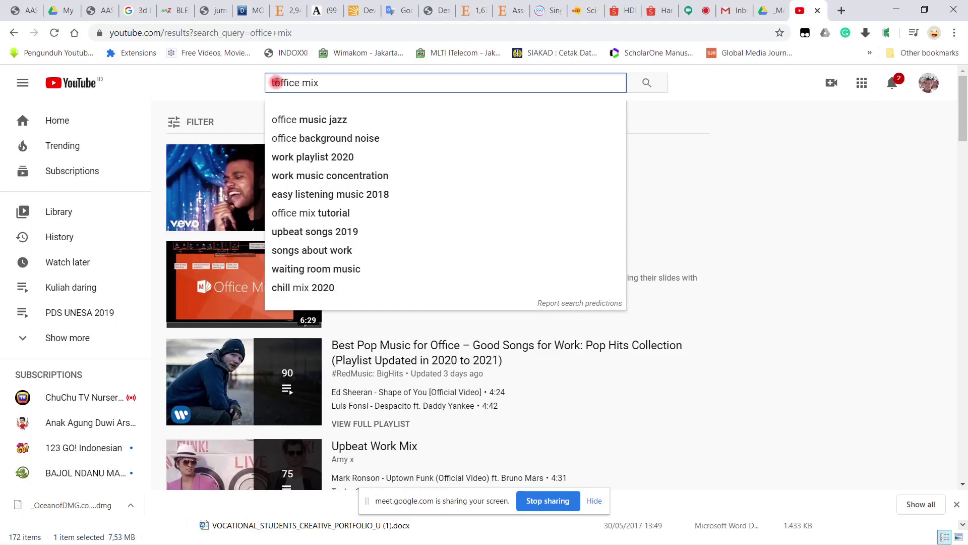
type("utorial")
key("Return")
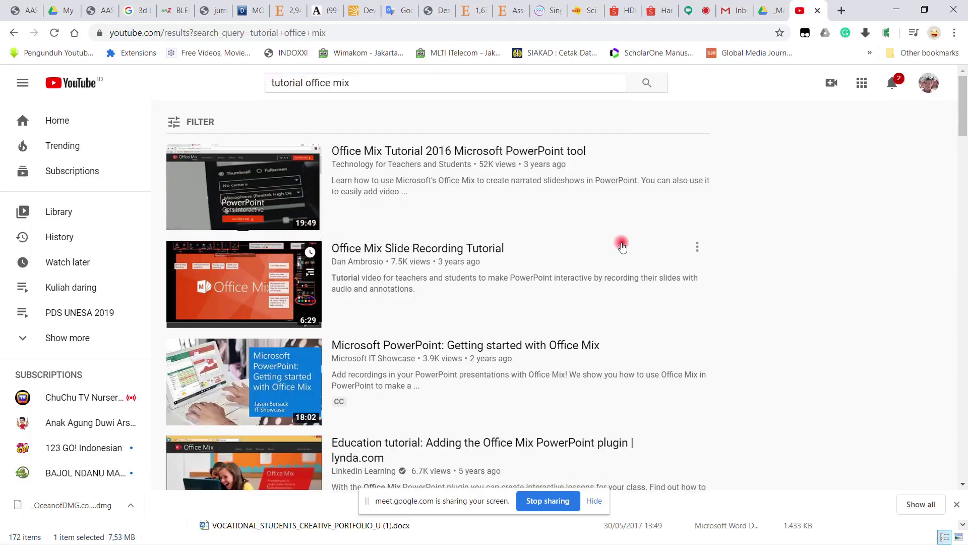
left_click(518, 154)
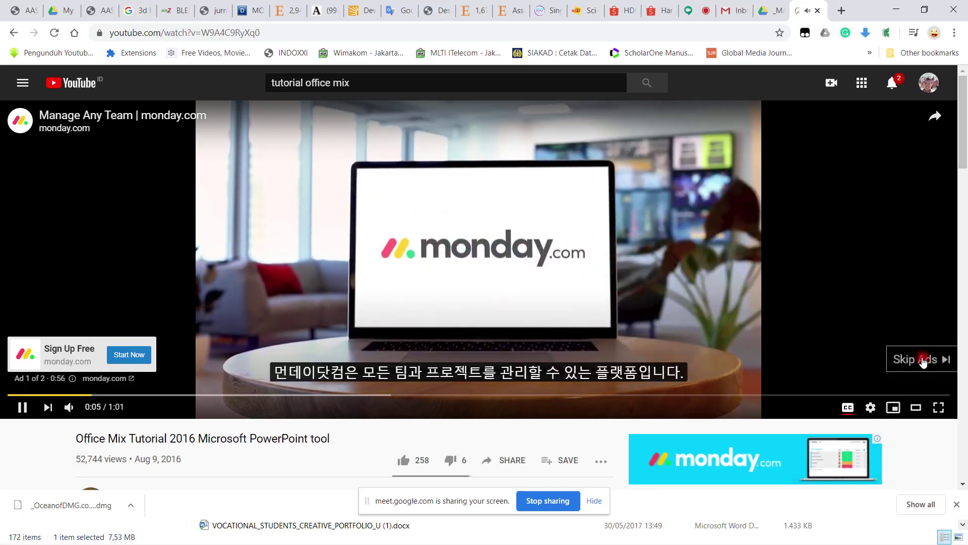
Step: Skip the ads, seek to about 12:41 then back to 8:07, and pause at 8:16
left_click(875, 372)
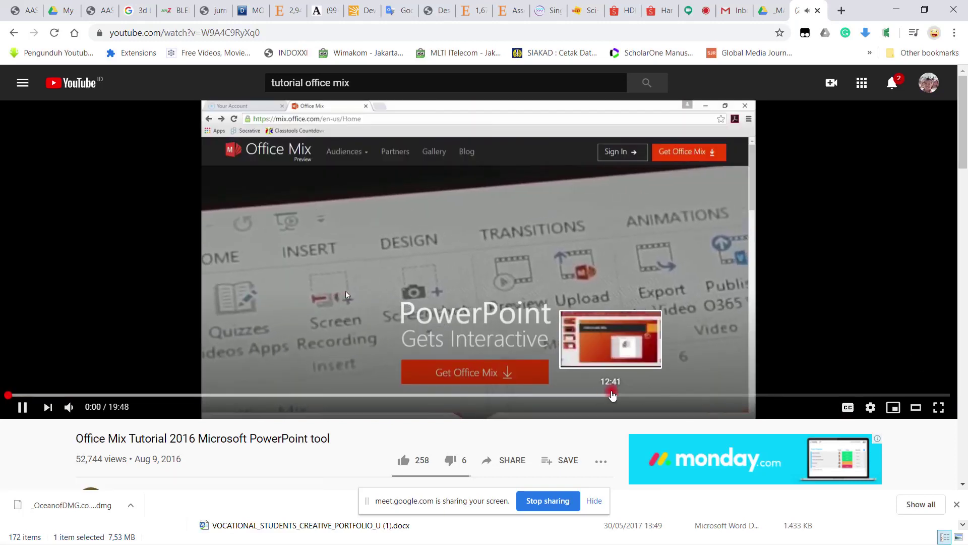
left_click(611, 395)
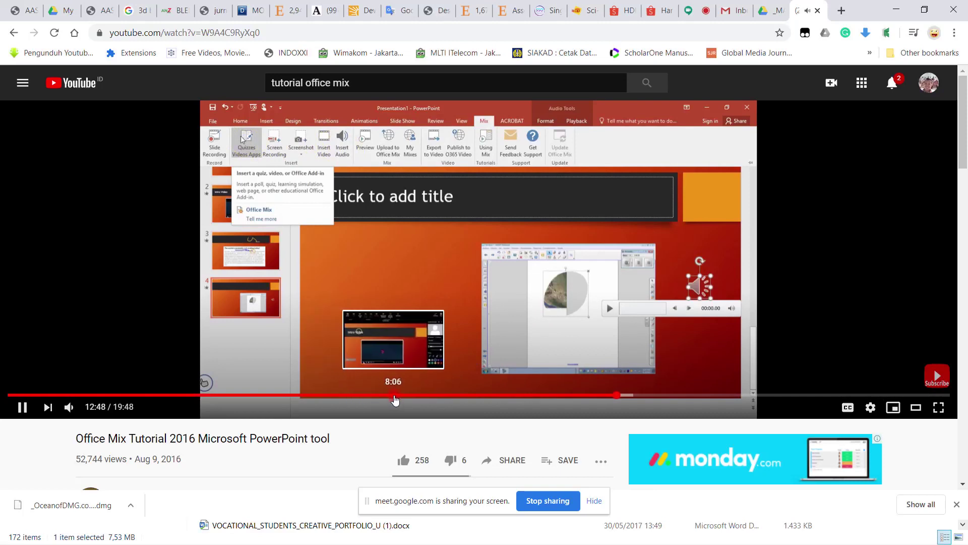
left_click(396, 396)
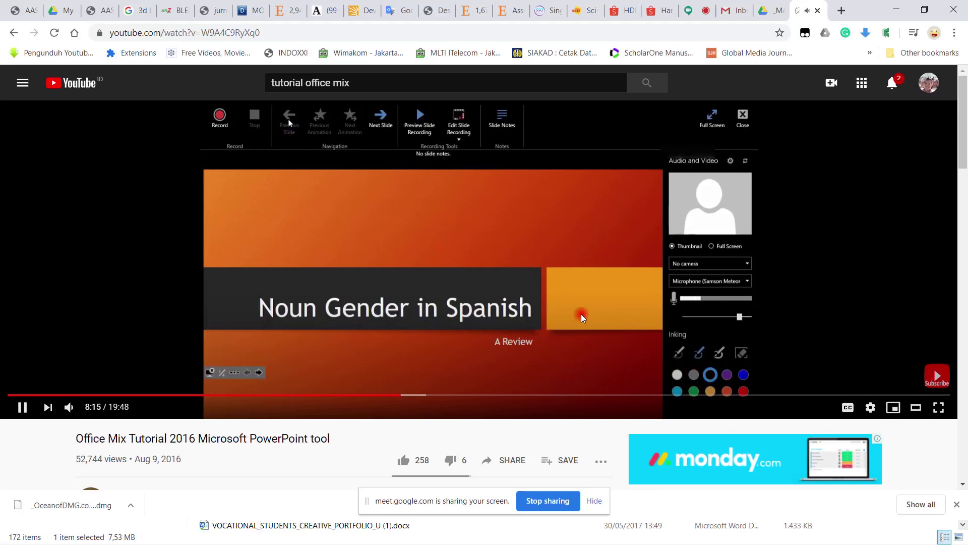
left_click(290, 123)
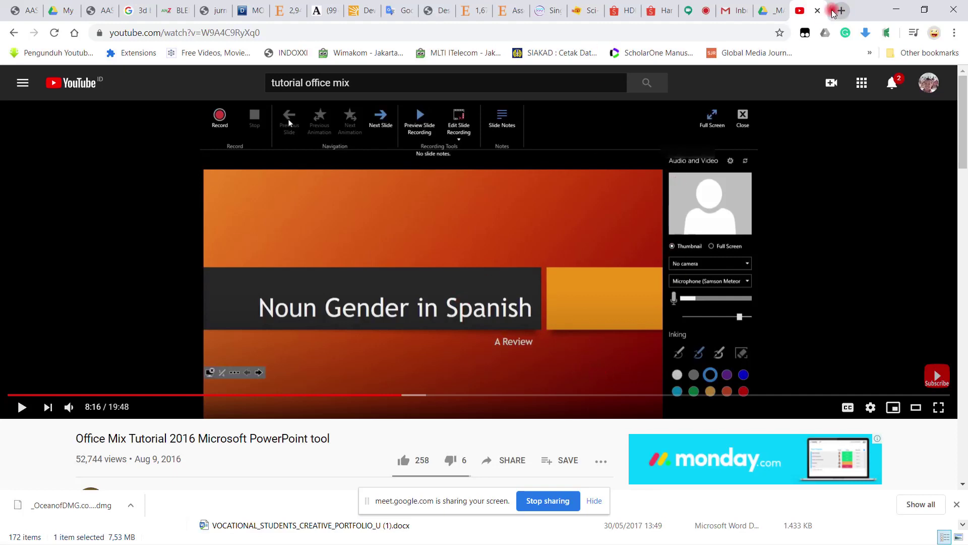
Step: Close the YouTube tab, scroll the _MASTER list up, and bring the penelitian Explorer window forward
left_click(817, 10)
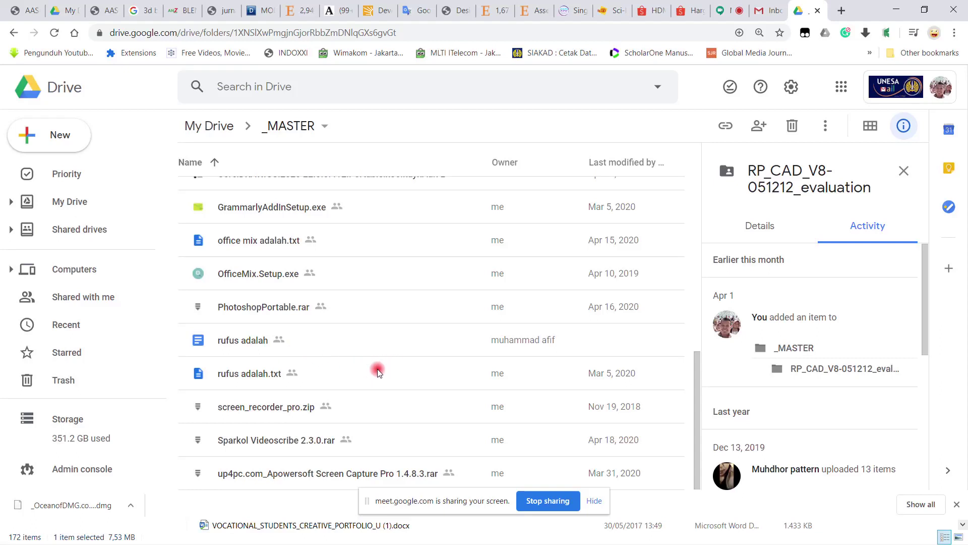
scroll(350, 365, "up", 10)
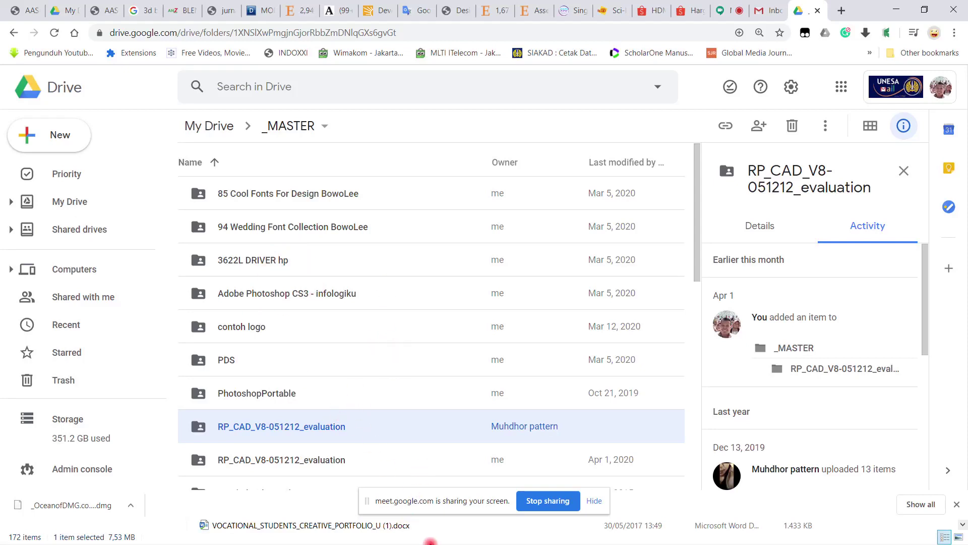
left_click(495, 541)
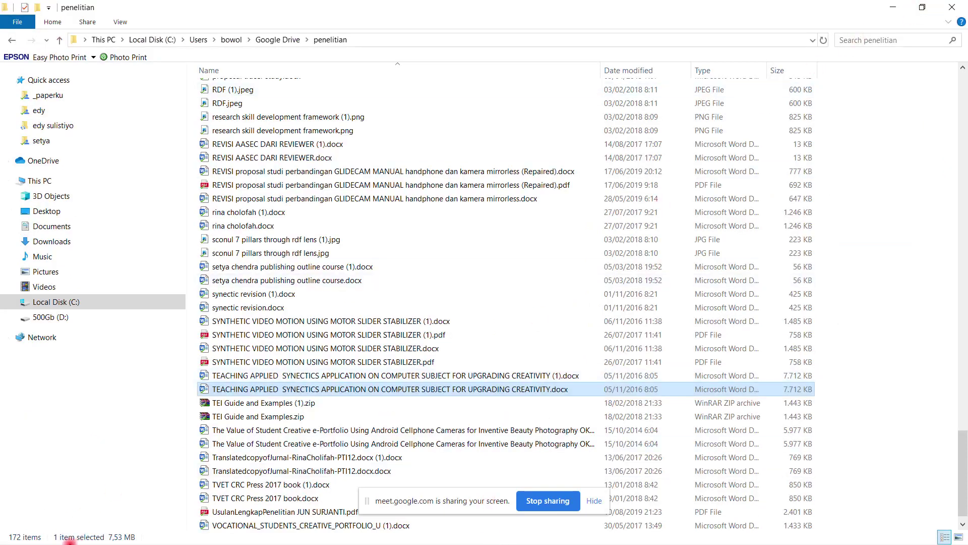
Step: Browse the synced penelitian folder's item list in File Explorer
key("super")
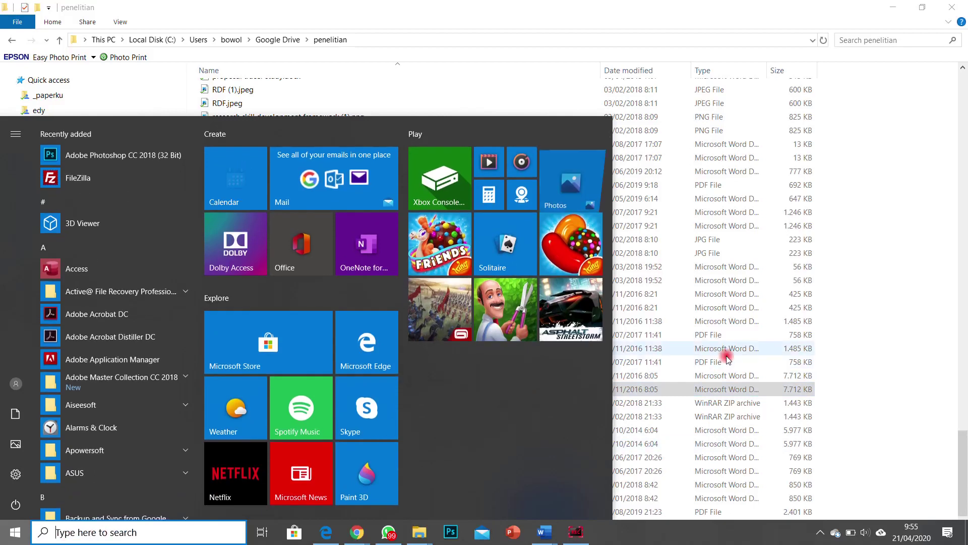
left_click(727, 359)
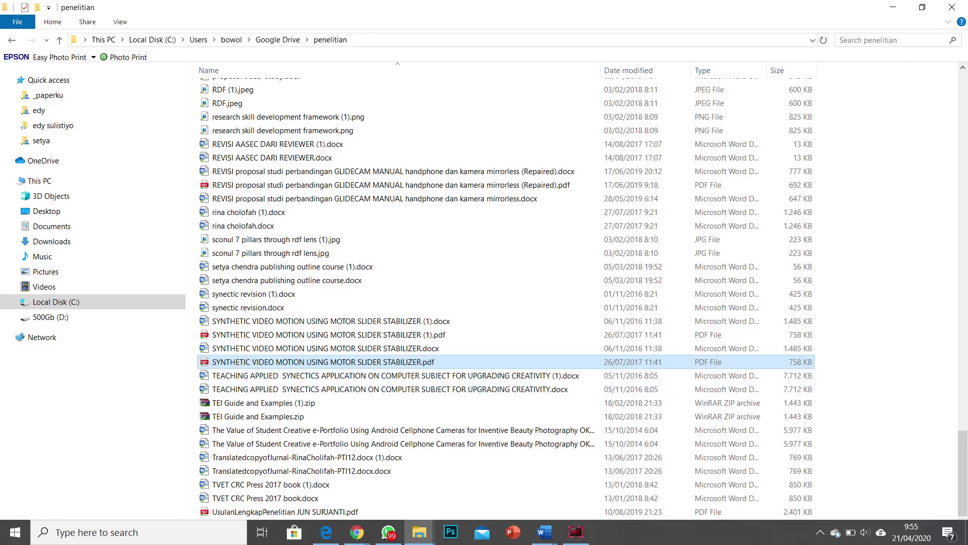
key("alt+Tab")
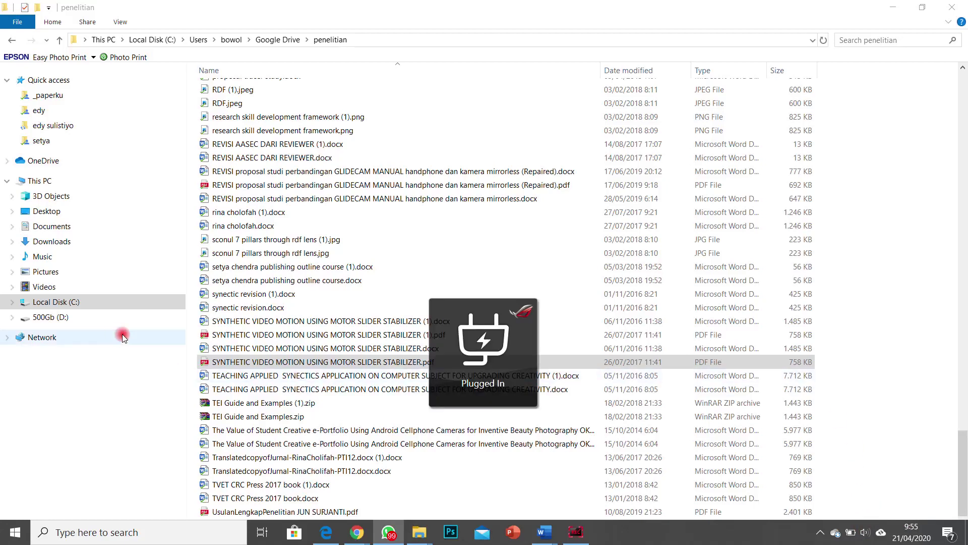
scroll(263, 316, "up", 20)
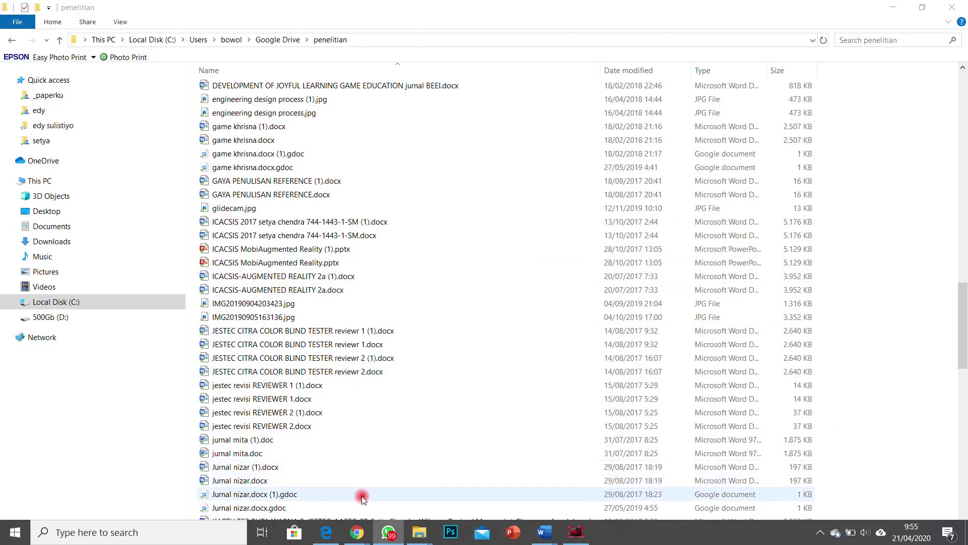
Step: Return through the Chrome Drive window to the Google Meet presentation tab
mouse_move(364, 534)
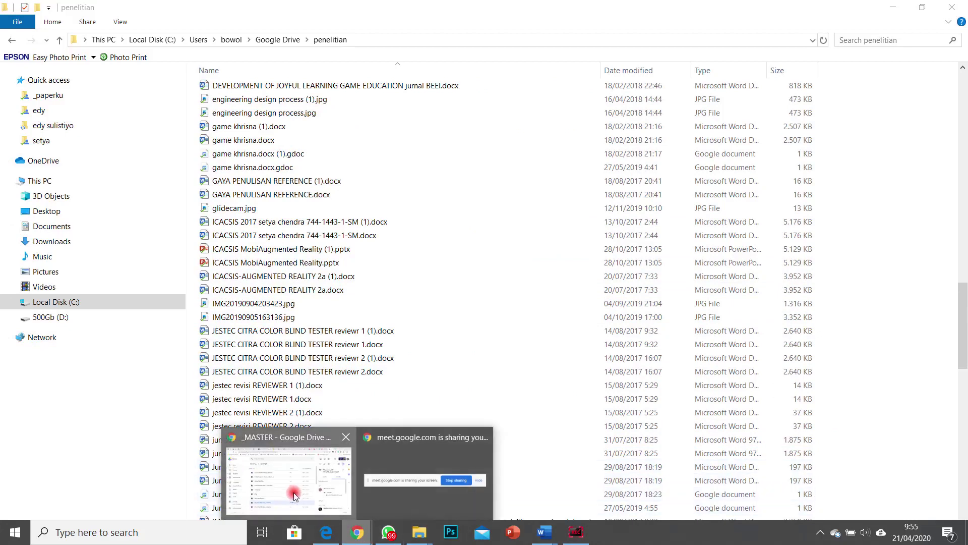
left_click(288, 464)
left_click(732, 8)
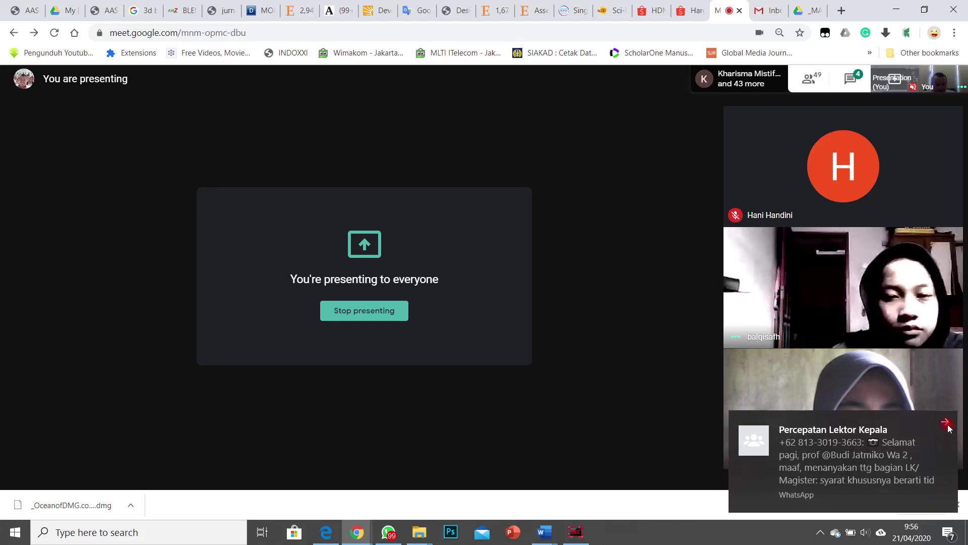
Step: Dismiss the WhatsApp and 'You're presenting' notifications, then switch to the Drive tab with Ctrl+9
left_click(944, 423)
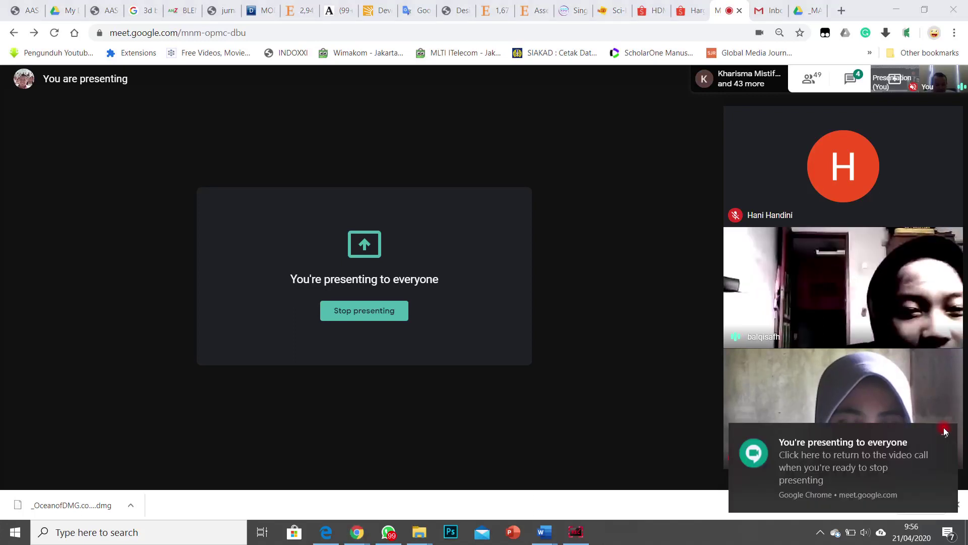
left_click(947, 433)
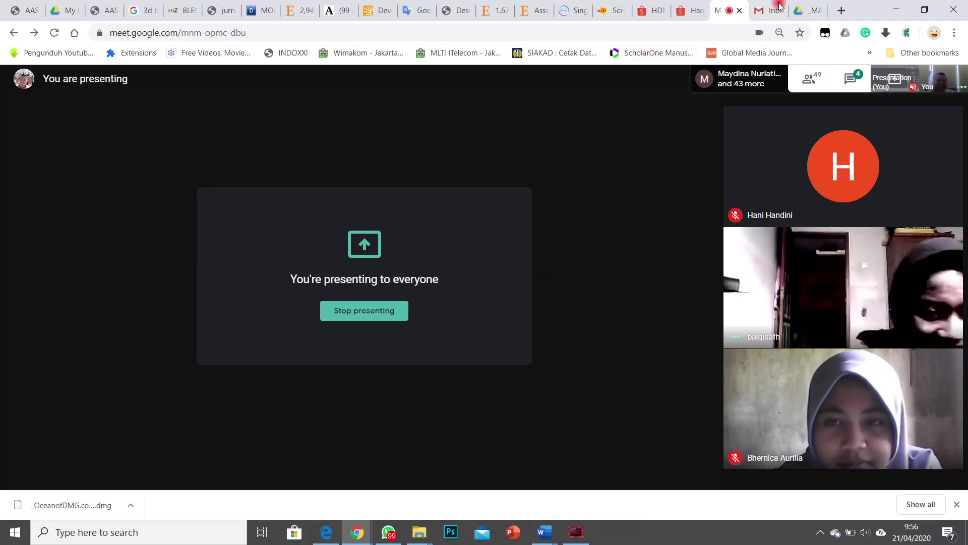
key("ctrl+9")
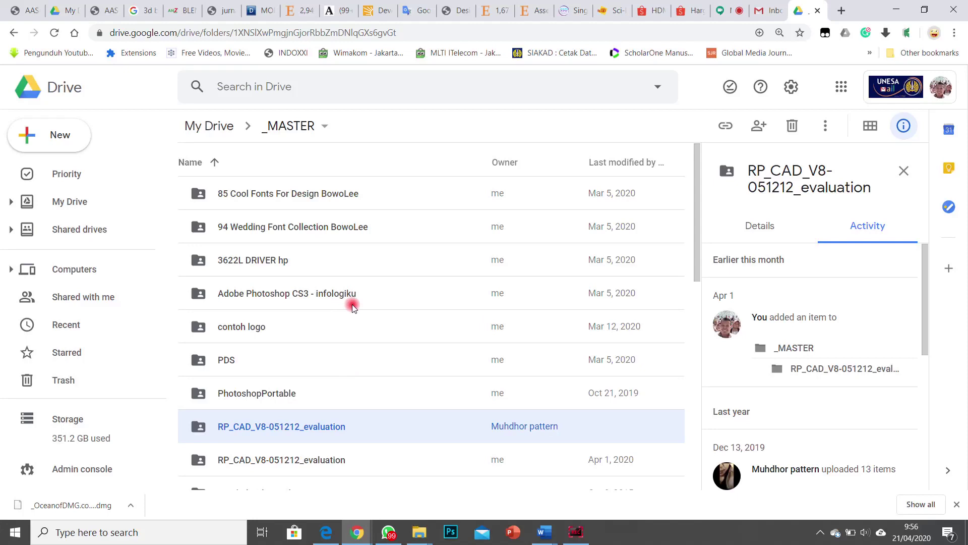
Step: Scroll the _MASTER file list, then bring up the 'literasi - Search Results' Explorer window
scroll(282, 217, "down", 10)
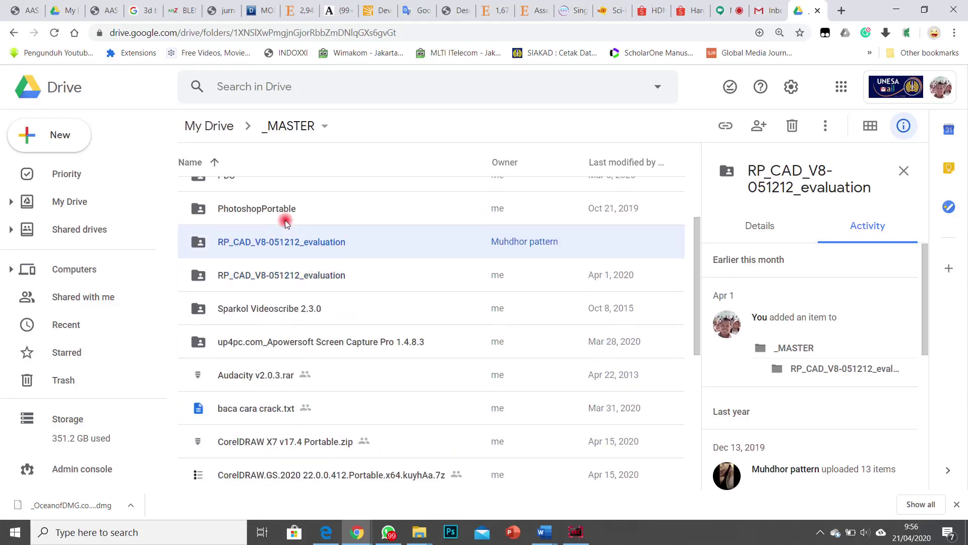
scroll(328, 303, "down", 1)
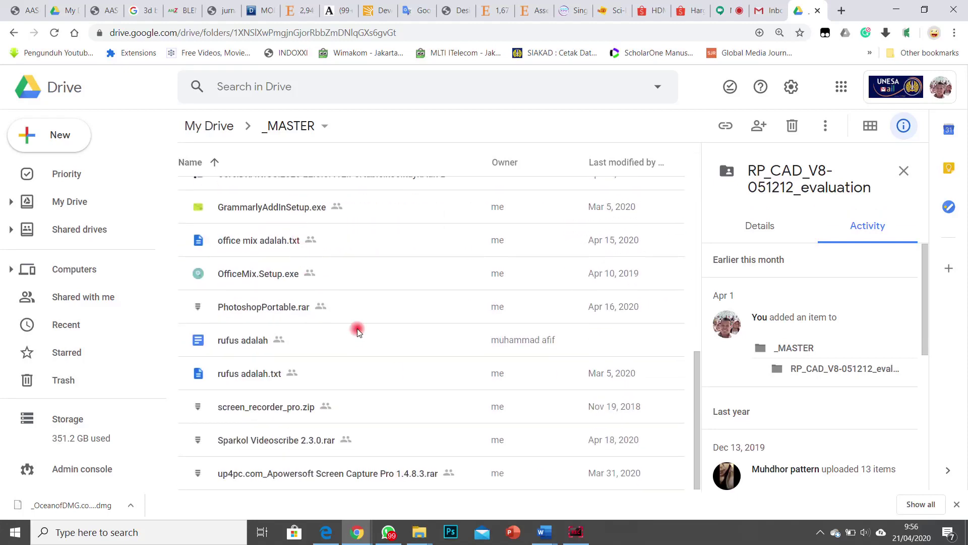
left_click(418, 534)
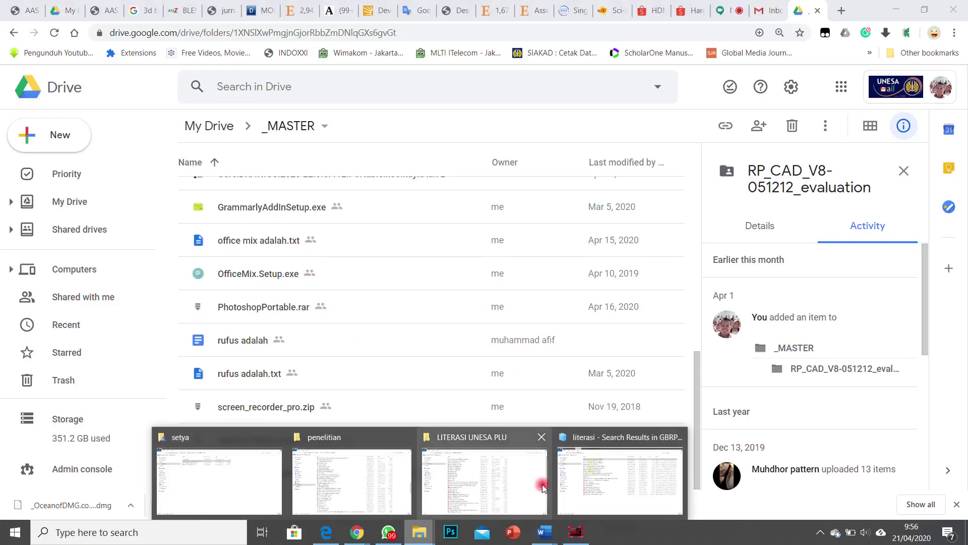
left_click(600, 490)
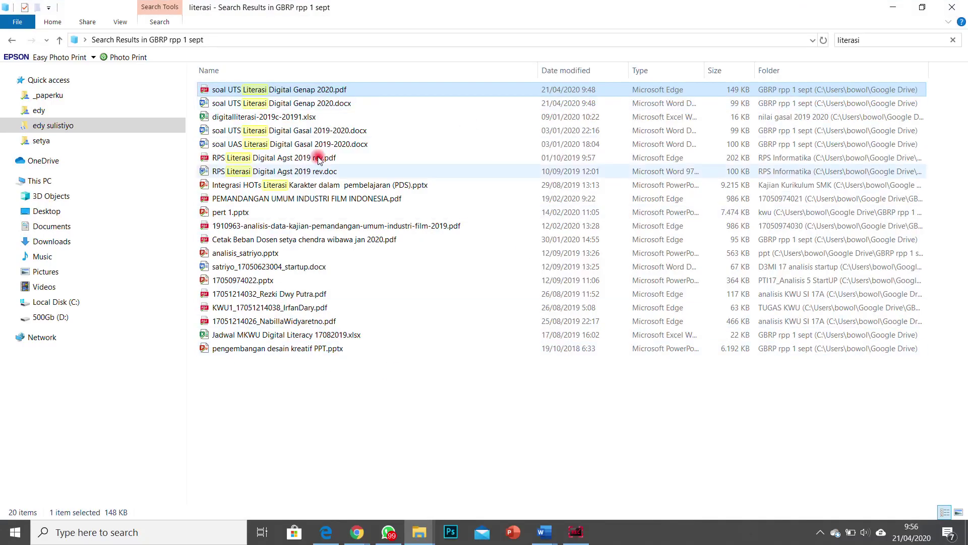
Step: In File Explorer, open the synced Google Drive _MASTER folder and view its 23 items
left_click(100, 109)
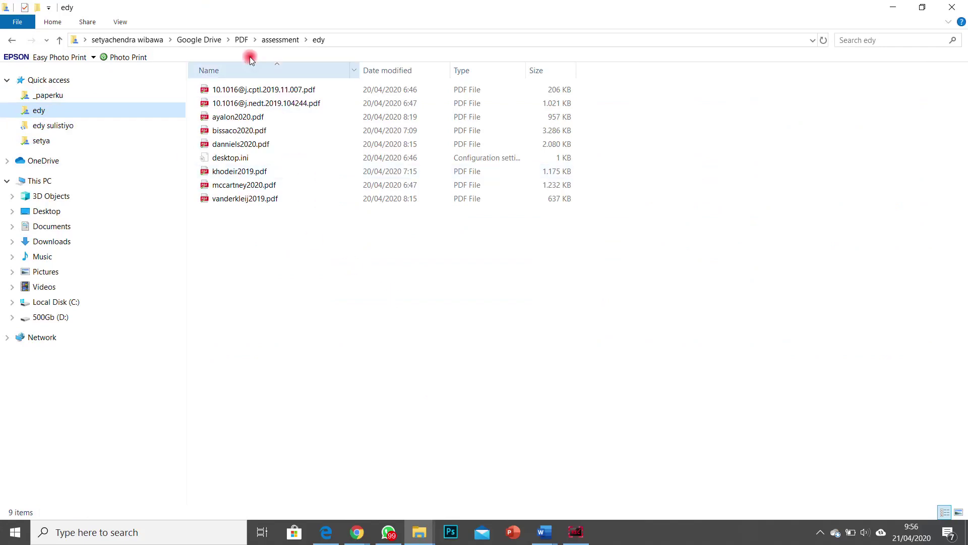
left_click(184, 43)
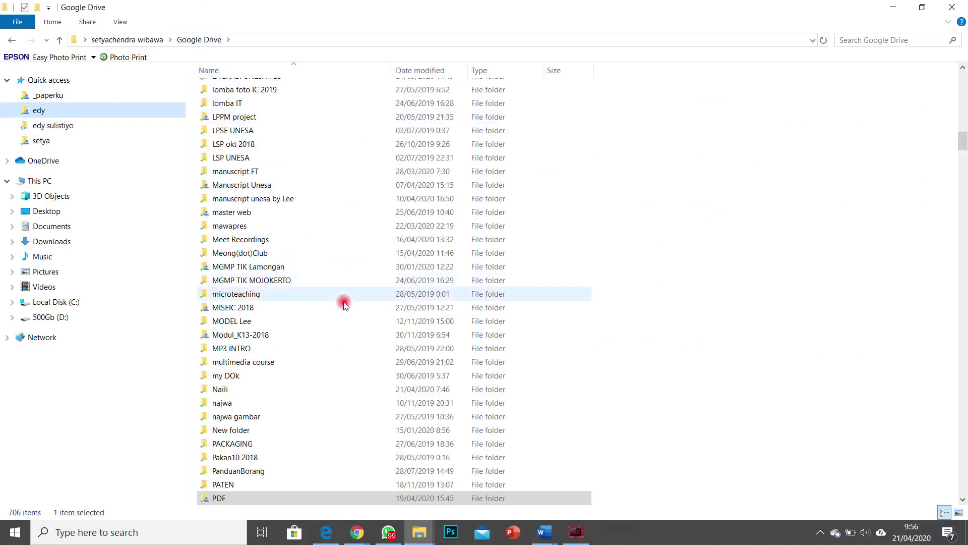
scroll(323, 235, "up", 20)
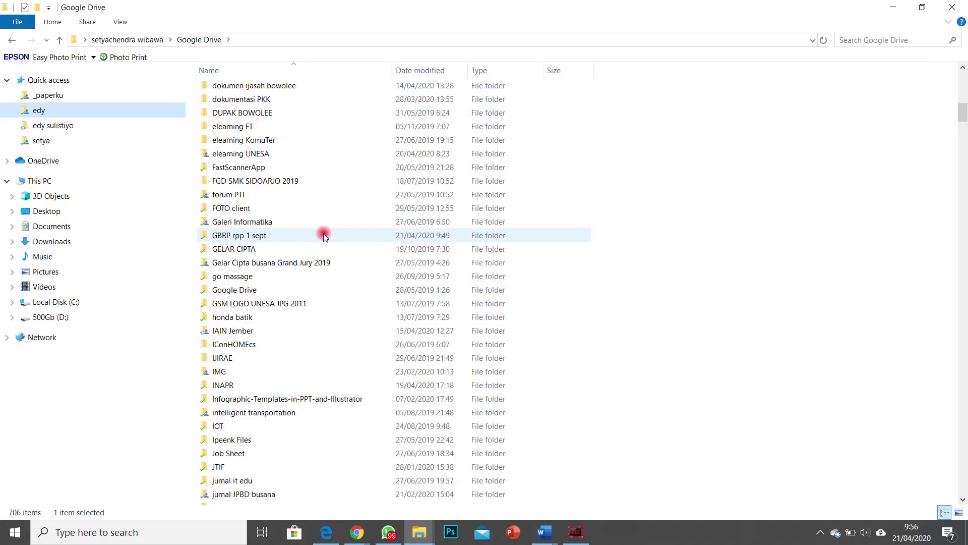
scroll(323, 235, "up", 4)
double_click(211, 185)
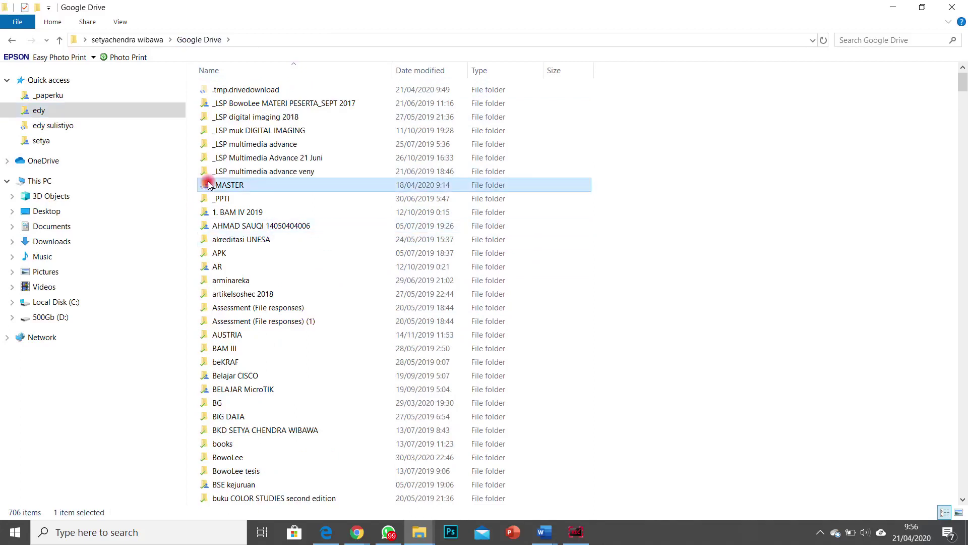
left_click_drag(310, 432, 211, 79)
left_click(382, 465)
Step: Switch to the '_MASTER - Google Drive' Chrome window showing the folder online
mouse_move(360, 539)
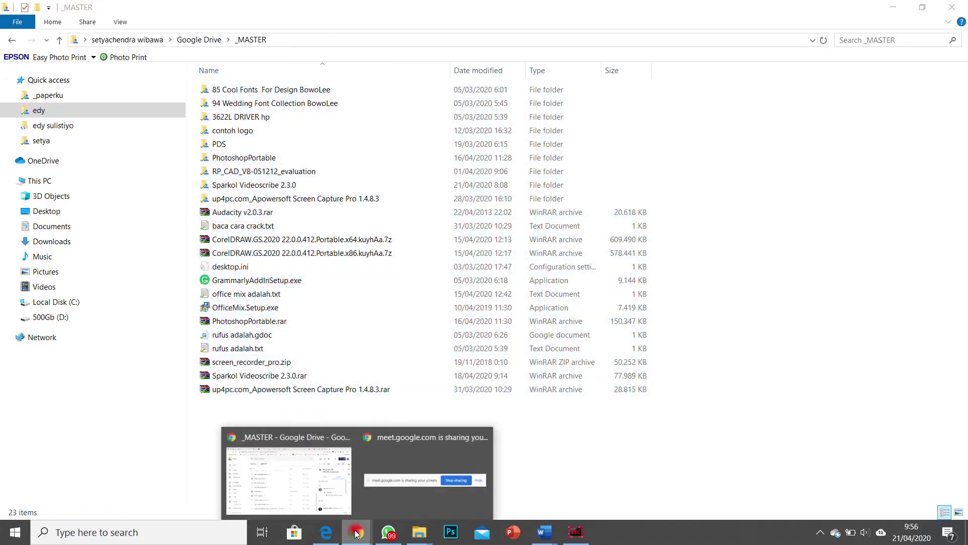
left_click(303, 482)
scroll(336, 344, "up", 10)
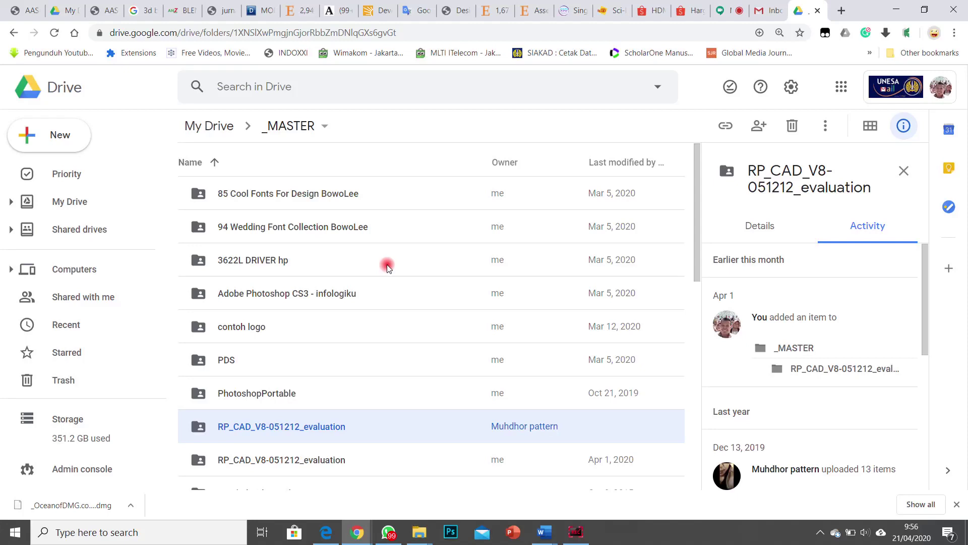
Step: Switch back to the Meet tab with the presented screen and open the taskbar search box
left_click(728, 10)
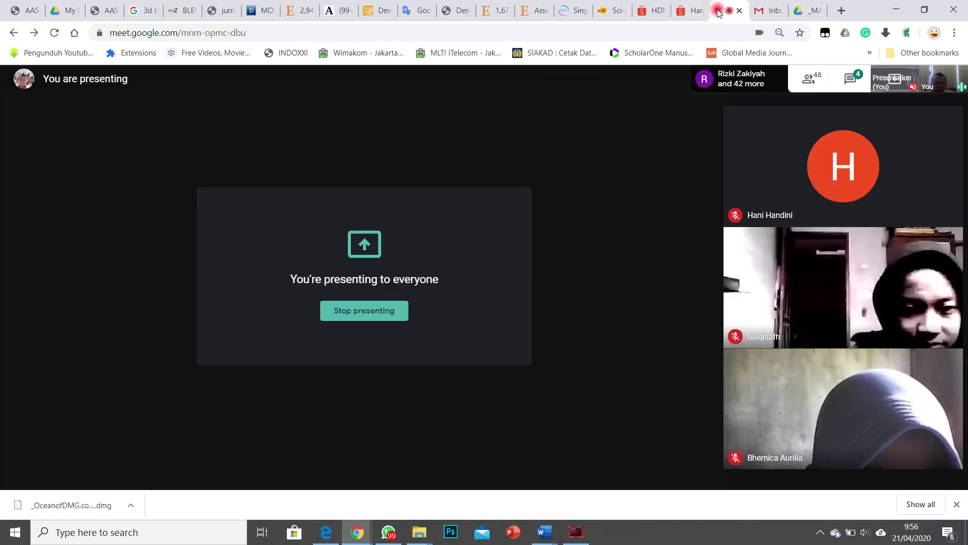
mouse_move(713, 244)
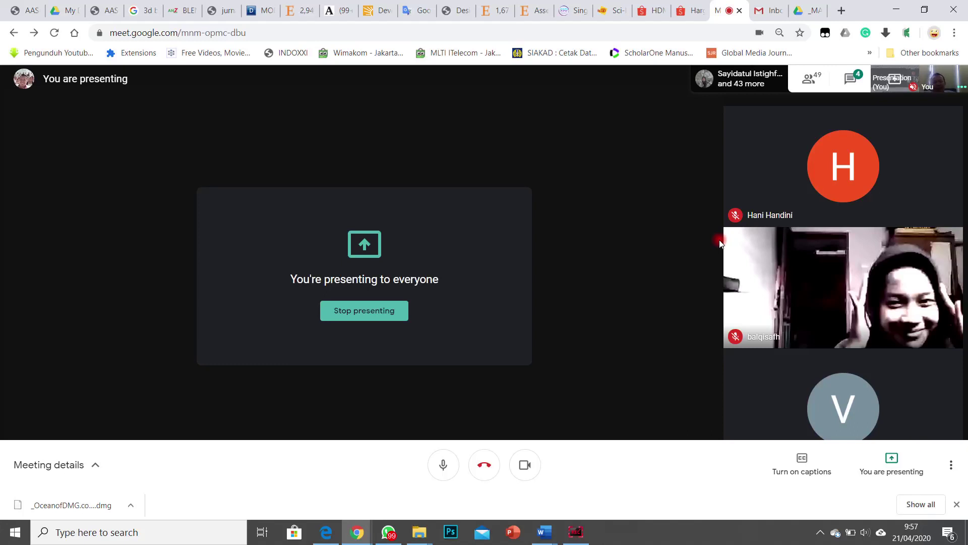
left_click(192, 534)
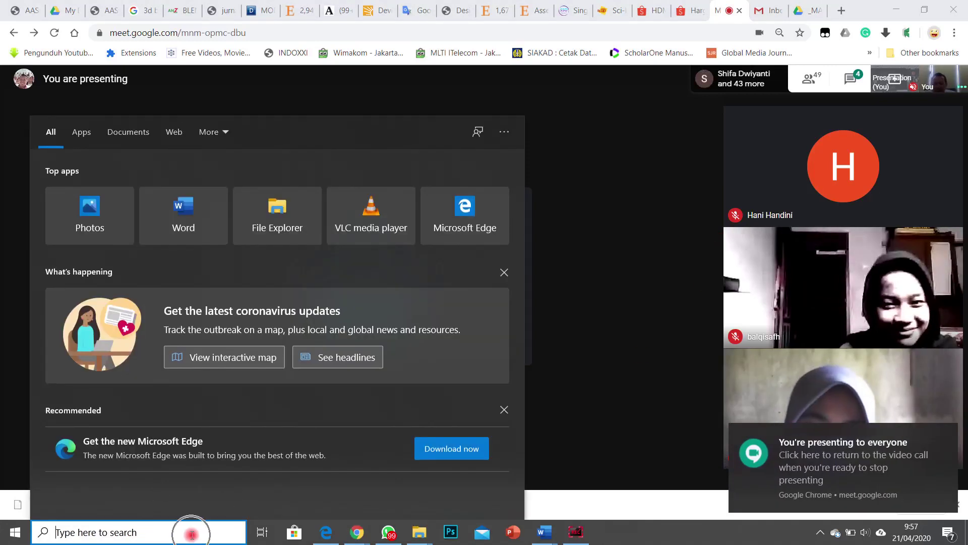
Step: Launch Notepad from search and write the note 'Kuota Google Drive = 15Gb'
type("note")
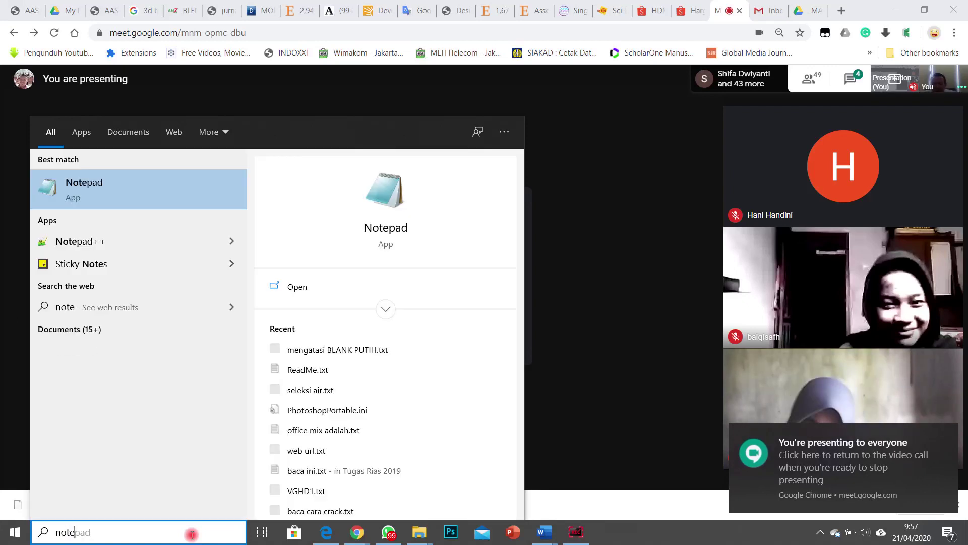
key("Return")
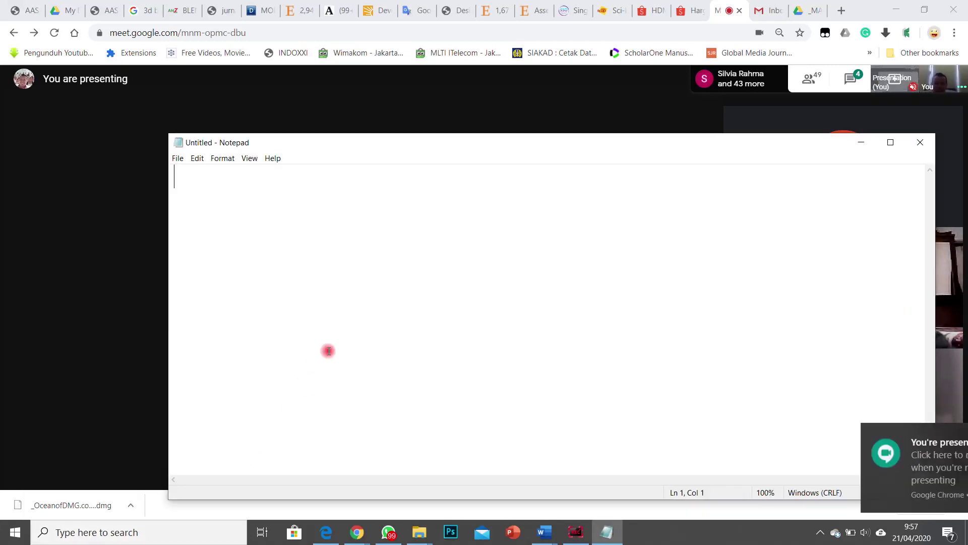
type("Kuota")
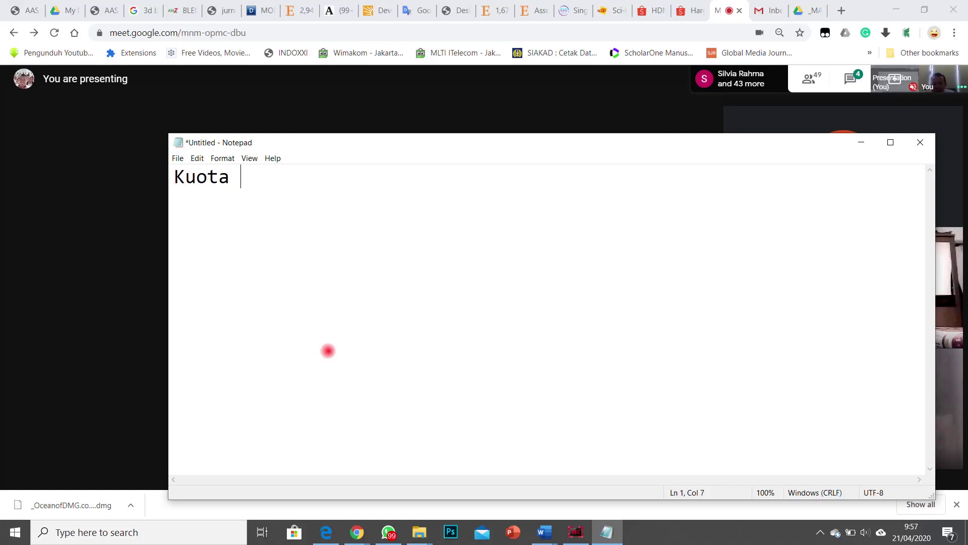
type(" Drive")
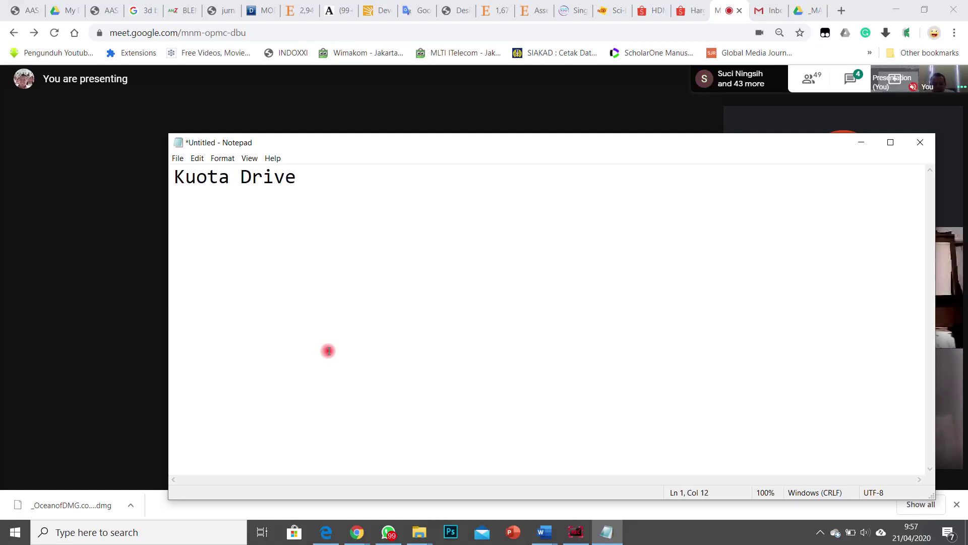
key("ctrl+Left")
type("Goog")
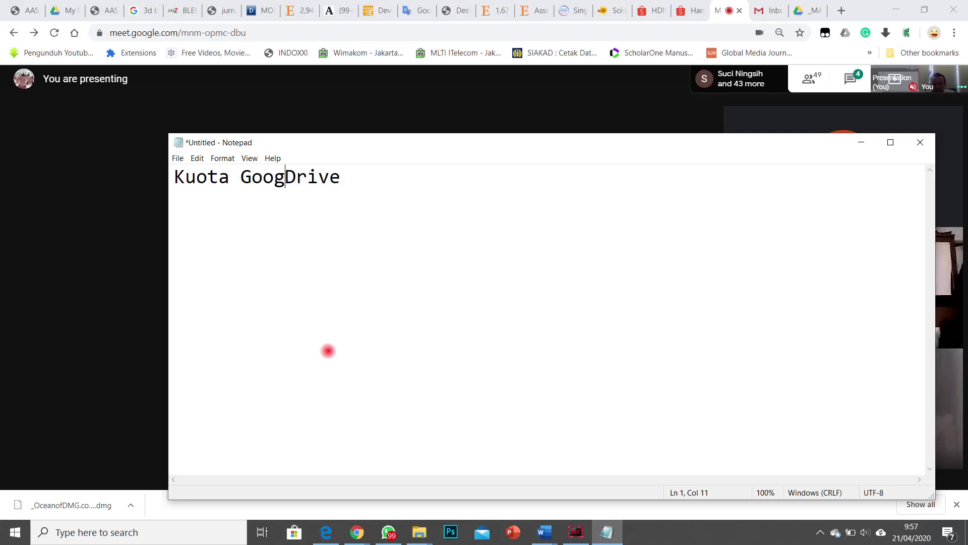
type("le")
key("End")
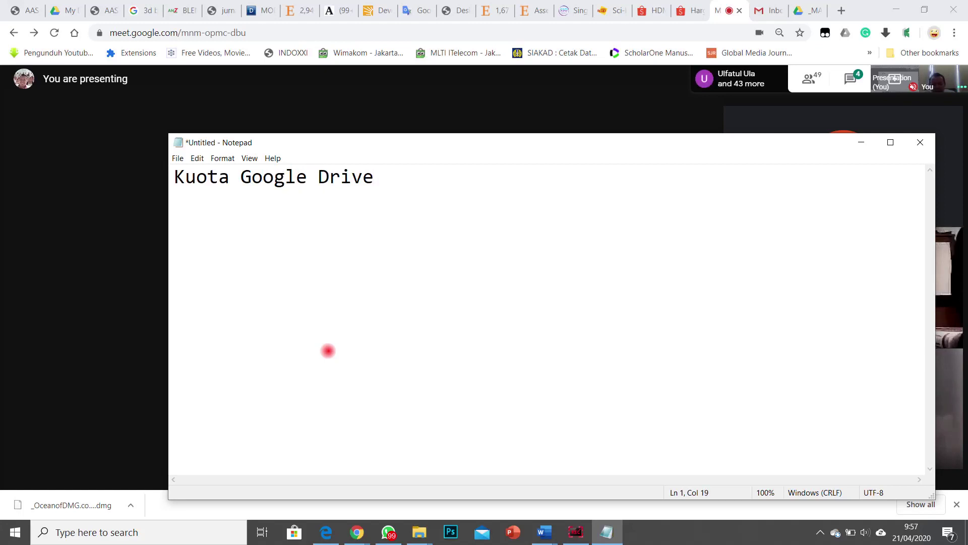
type("= 15G")
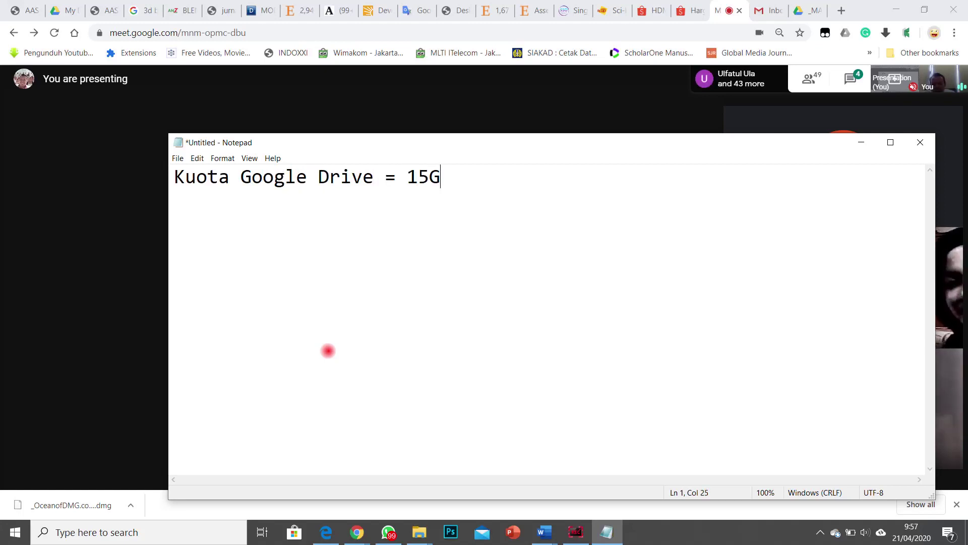
type("b")
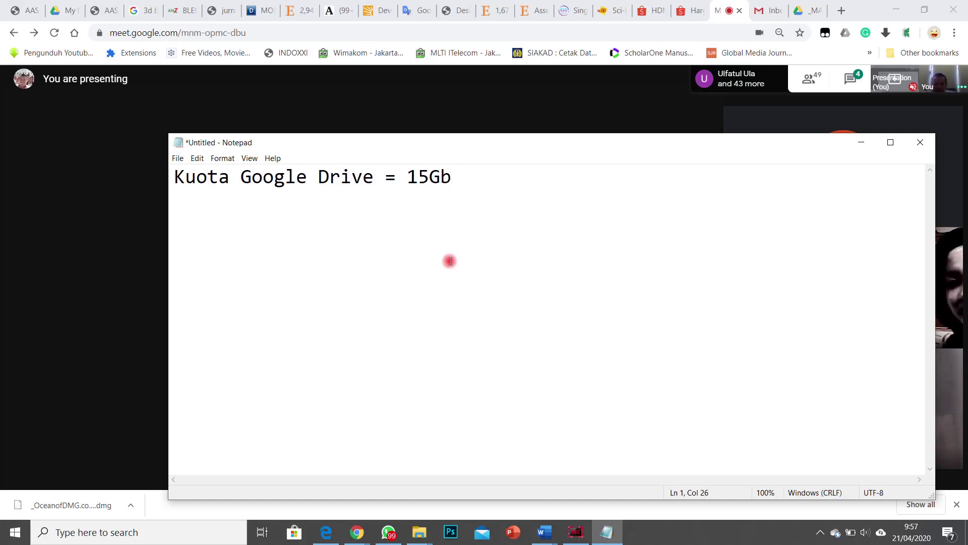
Step: Hide Notepad and return to the Drive tab with the _MASTER folder's own details showing
left_click(861, 141)
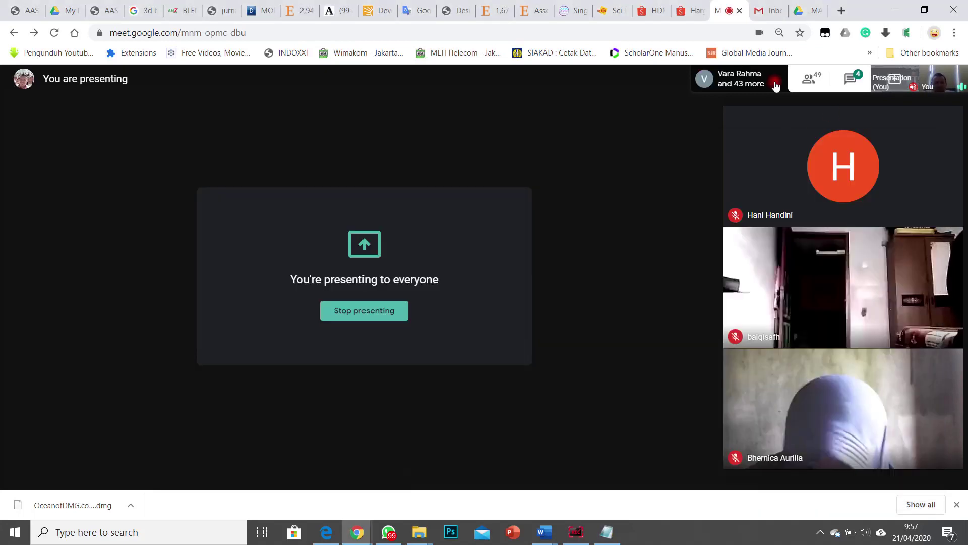
key("ctrl+Tab")
key("ctrl+Tab")
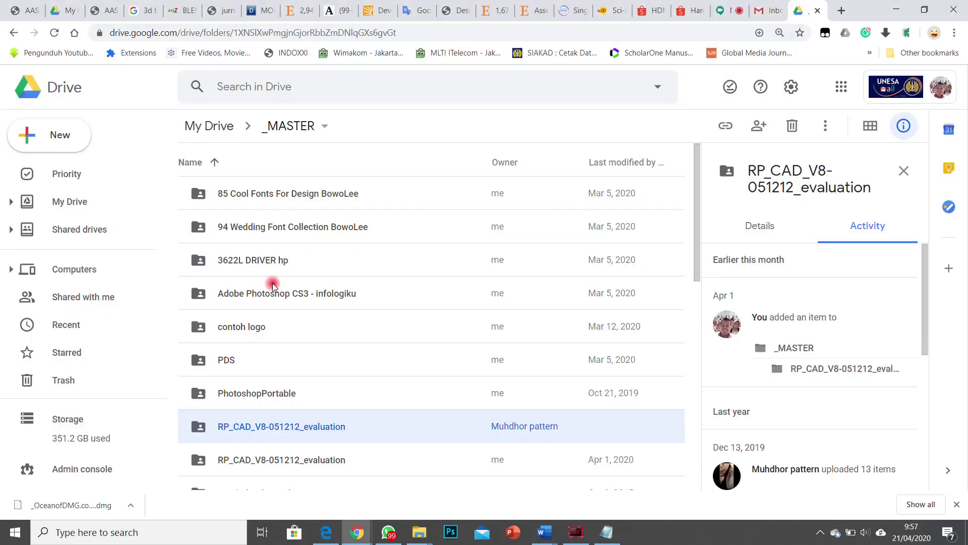
key("Escape")
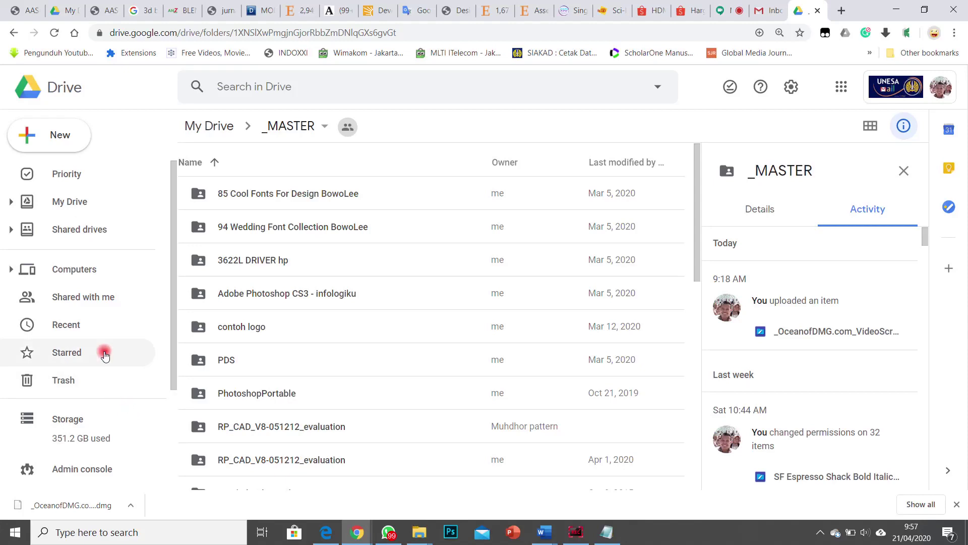
Step: Add the lines '21 TB', '15Gb x ? = 21TB (21.000 GB)' and '1TB = 1000GB' to the quota note
left_click(607, 531)
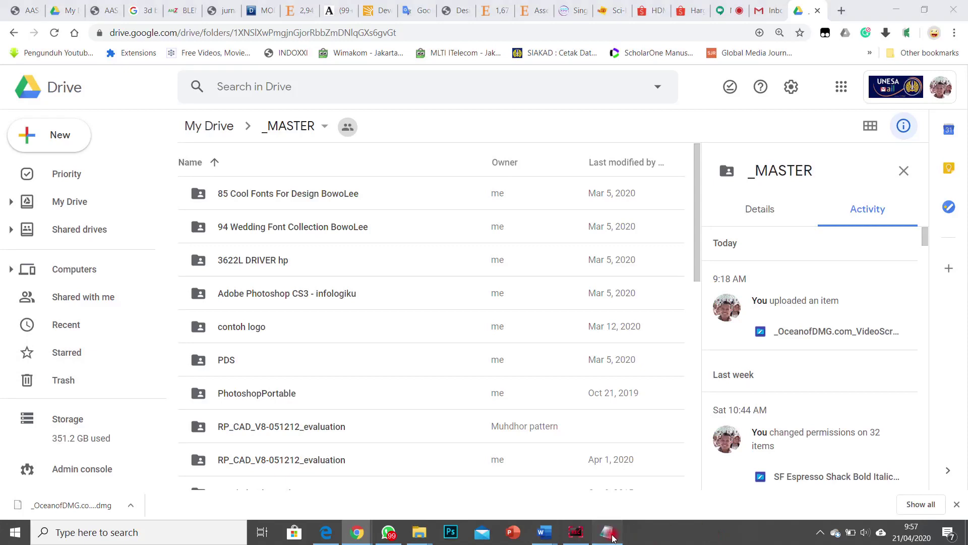
type("21")
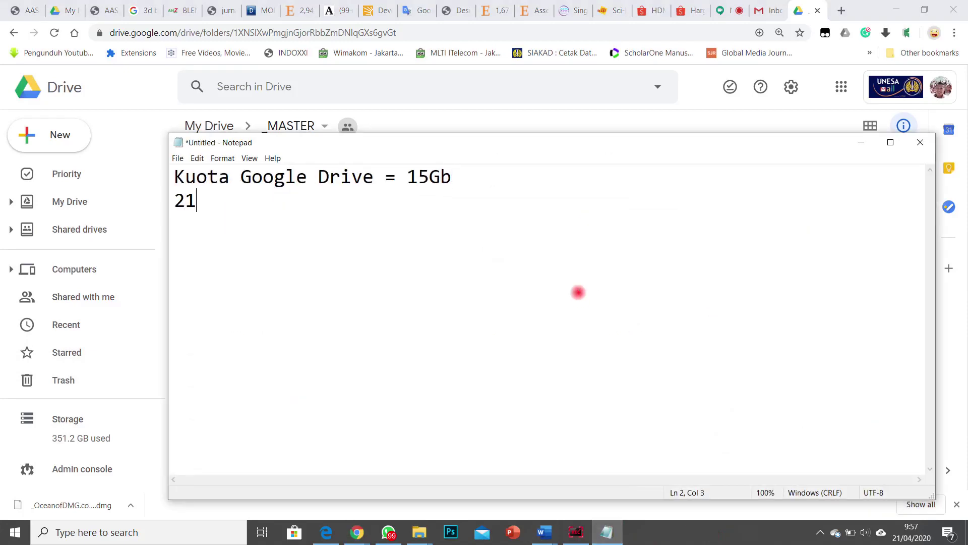
type(" Terra")
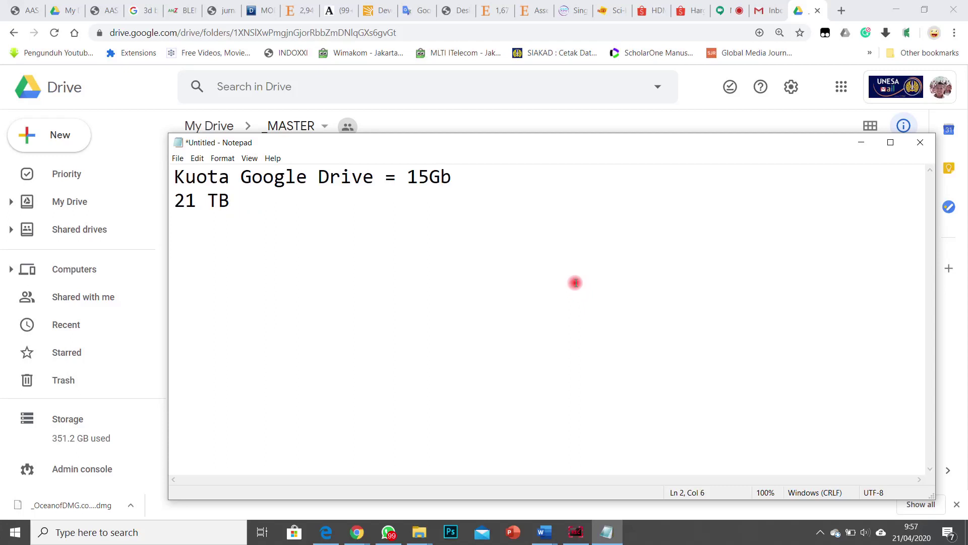
type("15Gb x ? =")
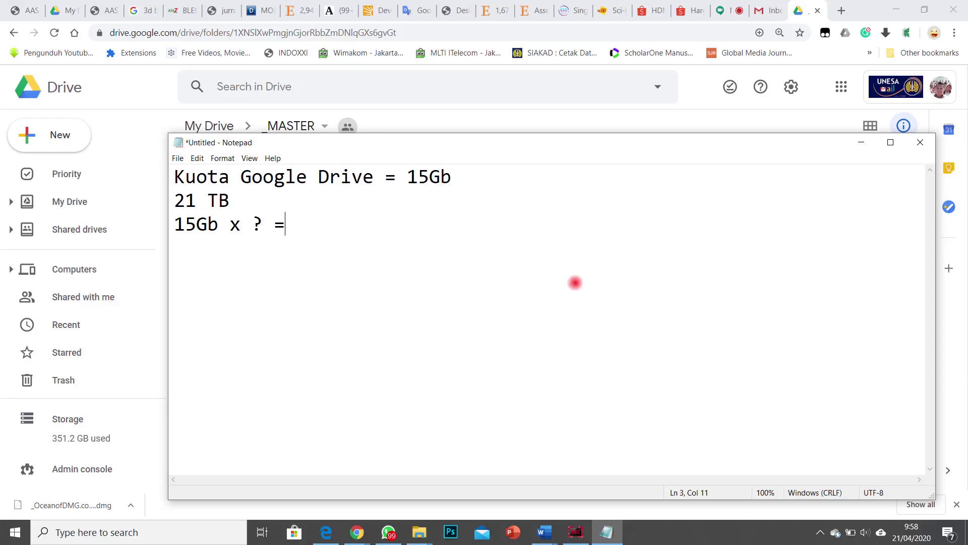
type(" 21TB (21")
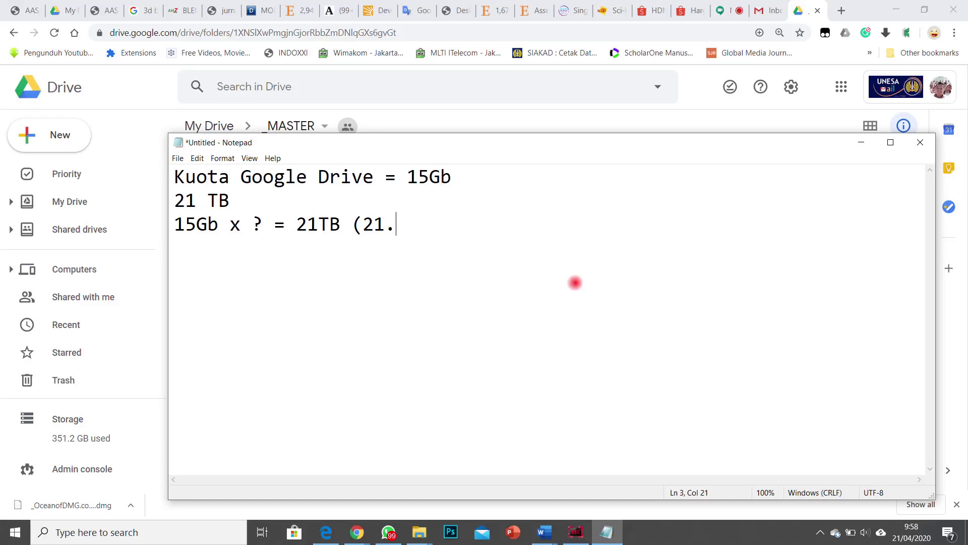
type(".000Gb")
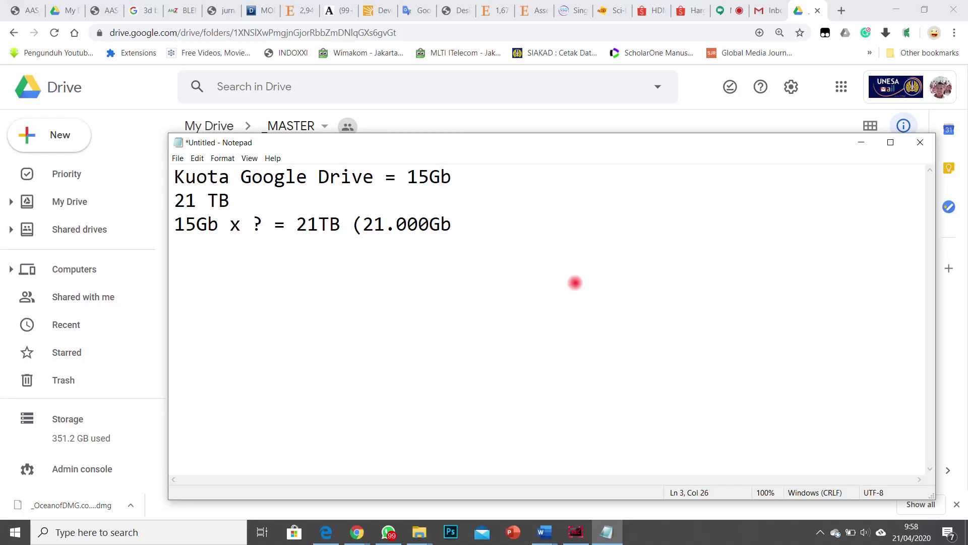
type("B")
key("Left")
left_click(510, 221)
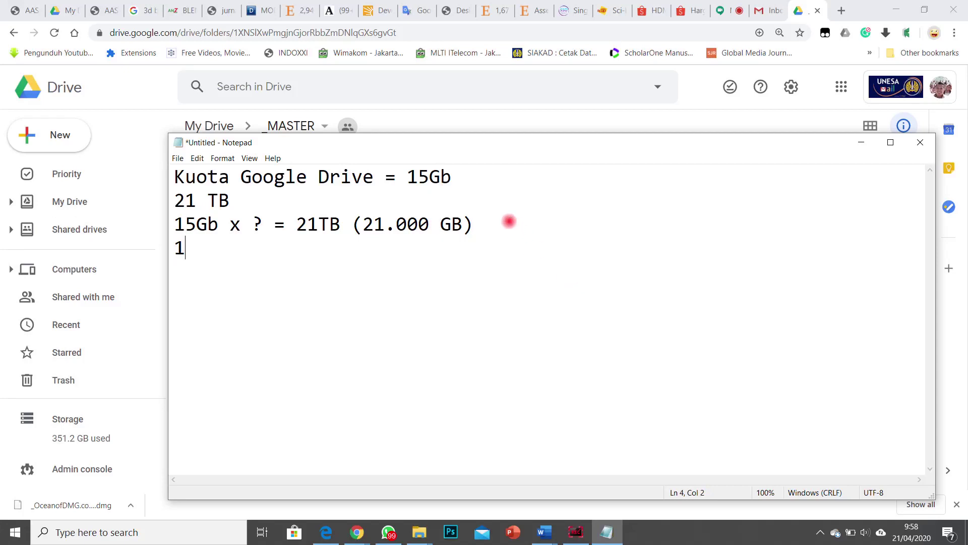
type("1TB = 1000GB")
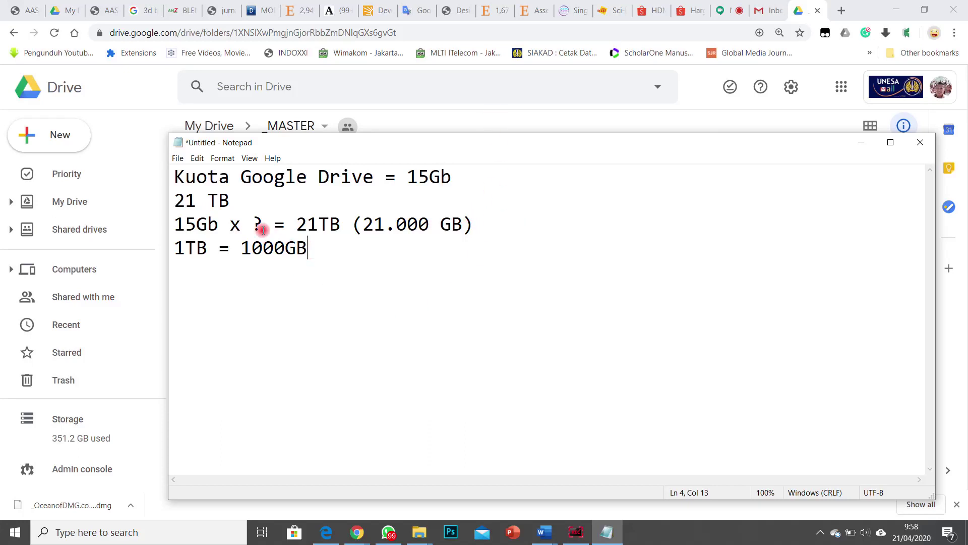
left_click_drag(235, 202, 174, 201)
Step: Bring the Drive _MASTER folder forward and open WhatsApp, centred on the screen
left_click(50, 168)
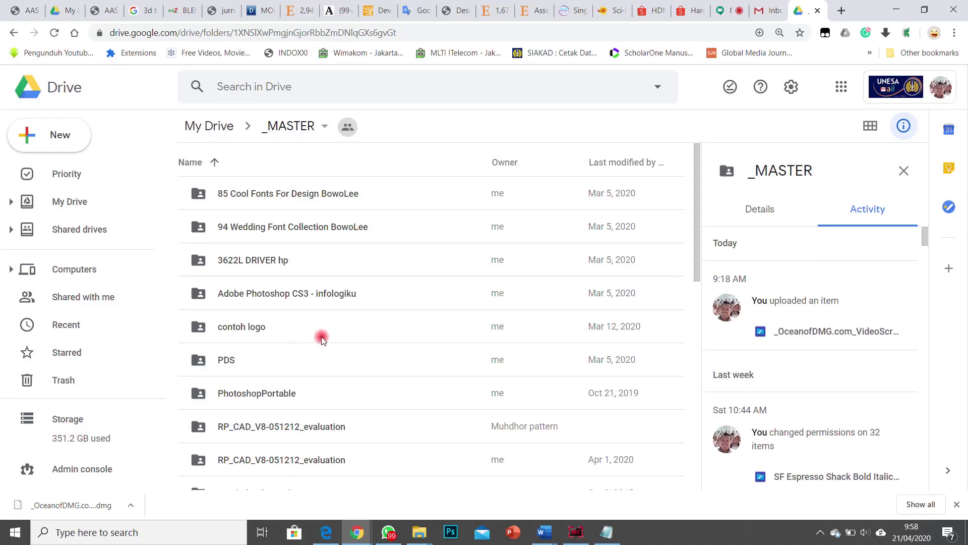
left_click(389, 534)
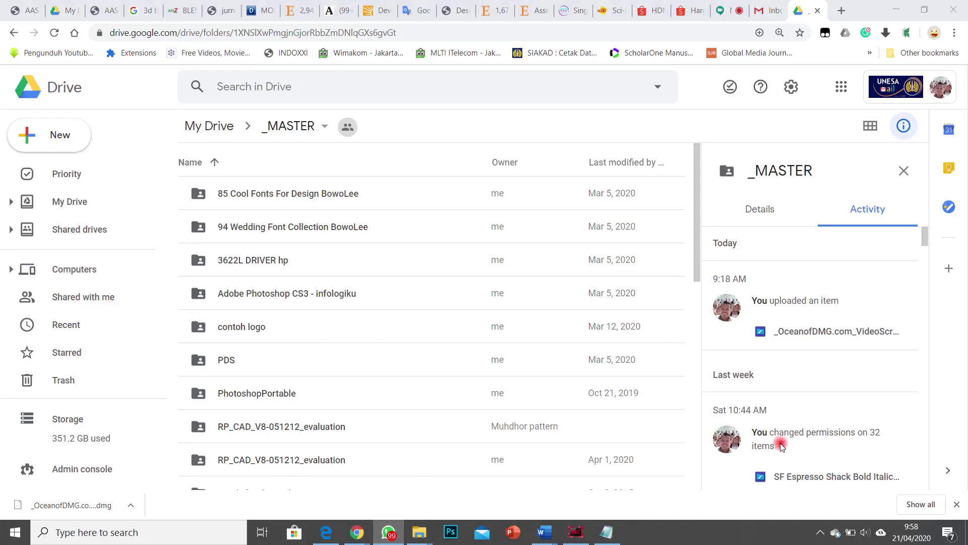
left_click_drag(898, 114, 506, 71)
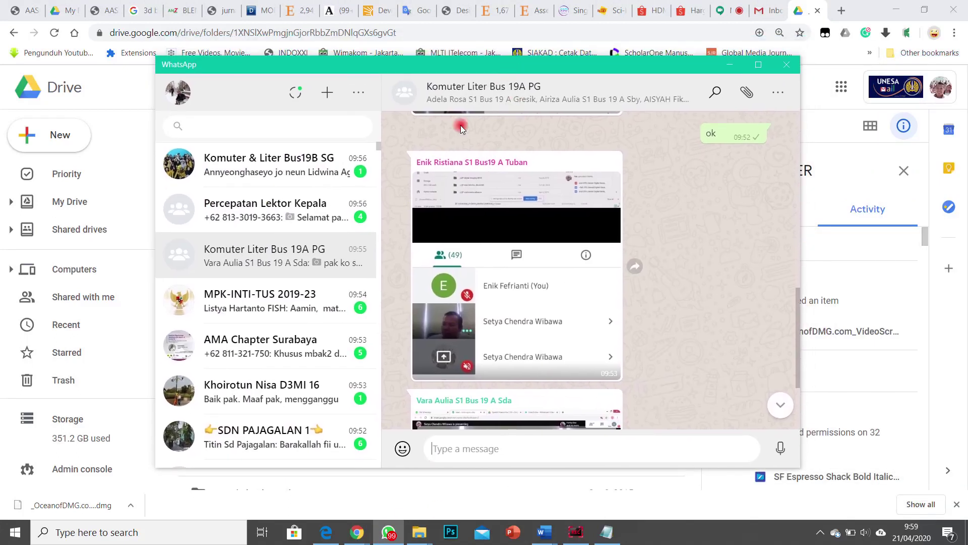
Step: Open the Komuter & Liter Bus19B SG group chat and find the earlier shared Drive link
left_click(282, 166)
scroll(655, 310, "up", 15)
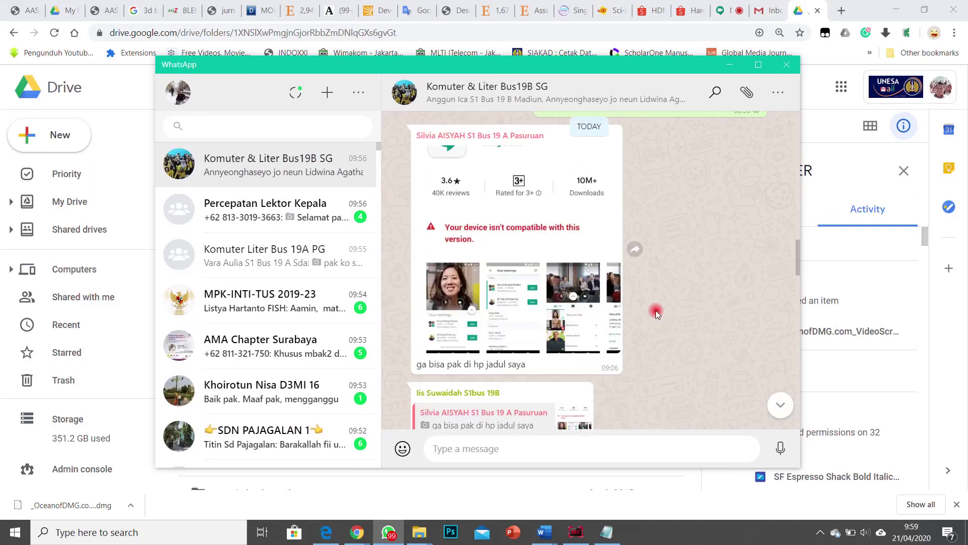
scroll(656, 313, "down", 6)
scroll(630, 303, "up", 3)
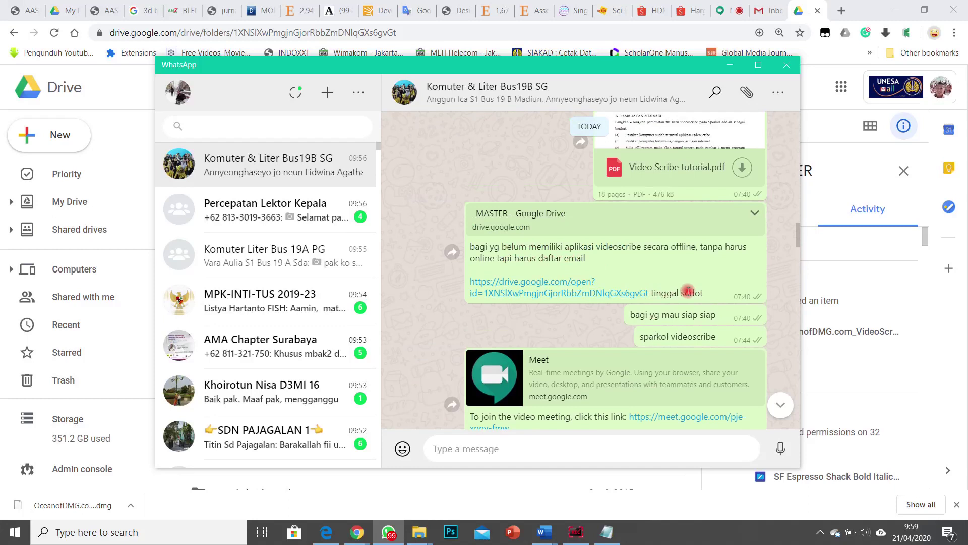
left_click_drag(720, 291, 655, 300)
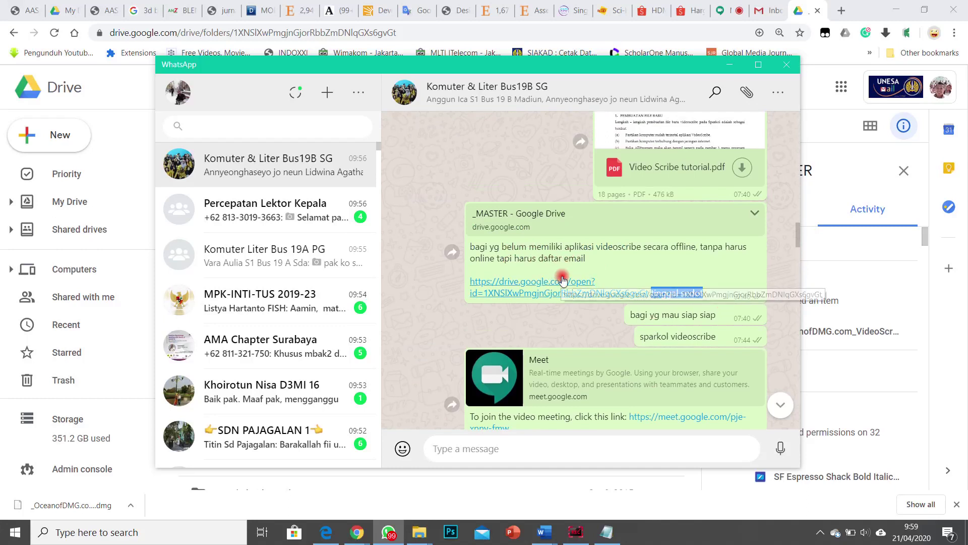
Step: Minimize WhatsApp and bring the Notepad quota notes back in front
left_click(724, 68)
left_click(388, 531)
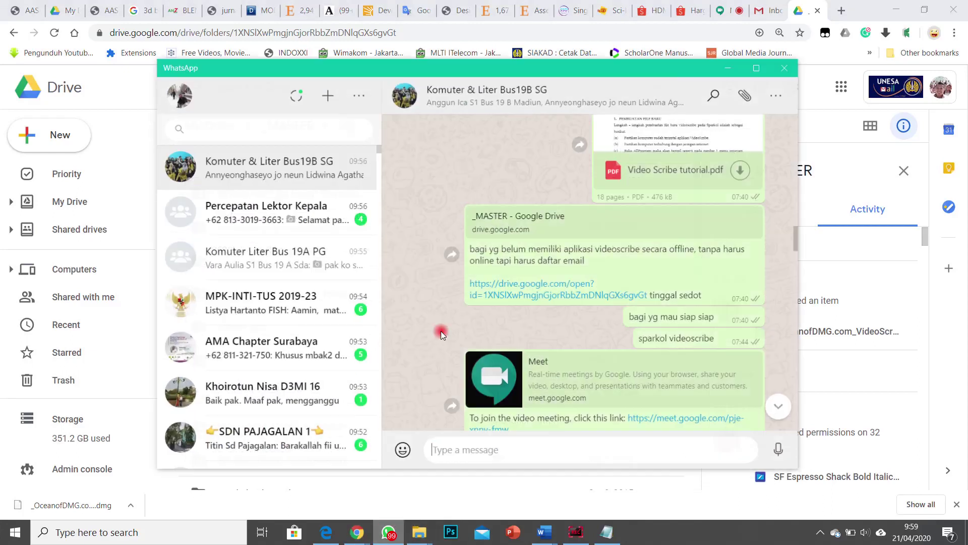
left_click(387, 530)
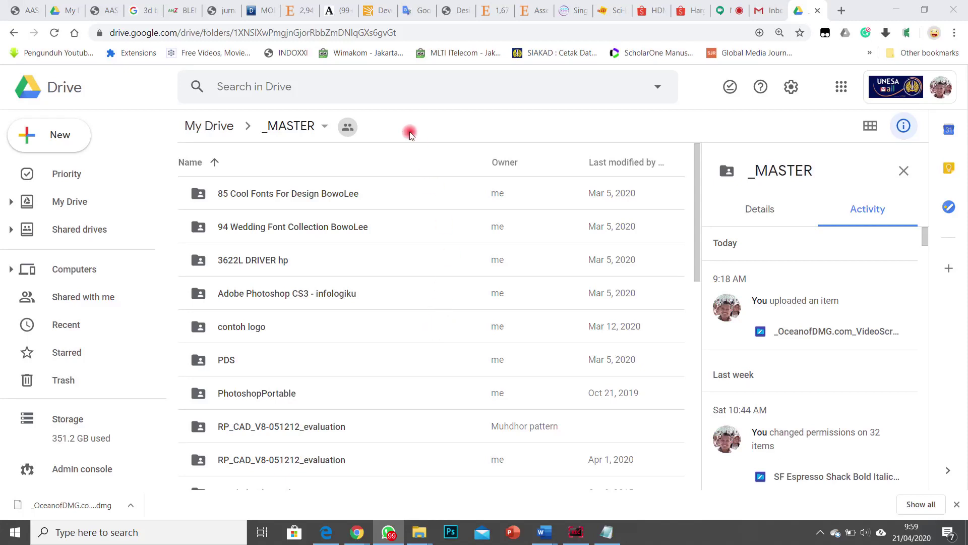
left_click(607, 532)
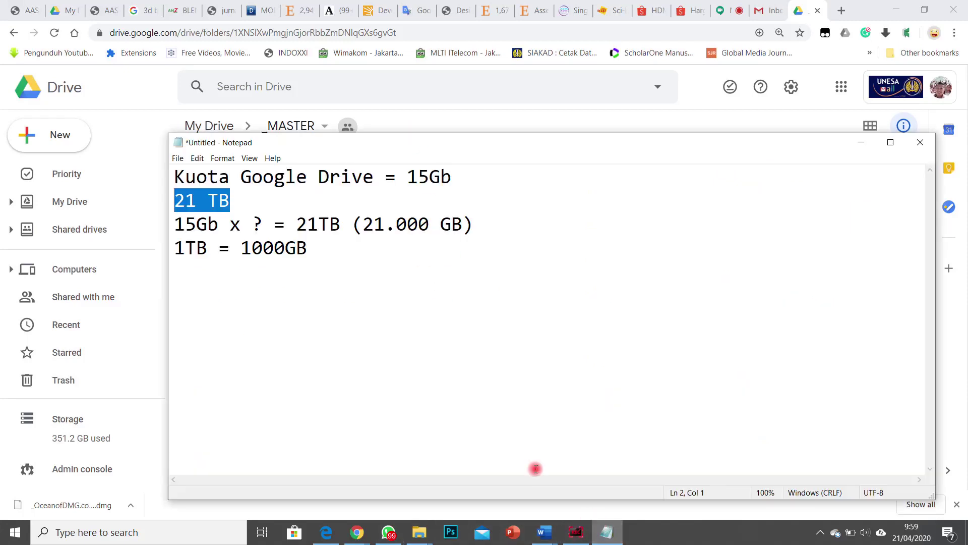
Step: Append 'nge share link sebanyak 10 link 15Gb x 10 link = 150Gb itu untuk saya' plus the author's name
left_click(378, 258)
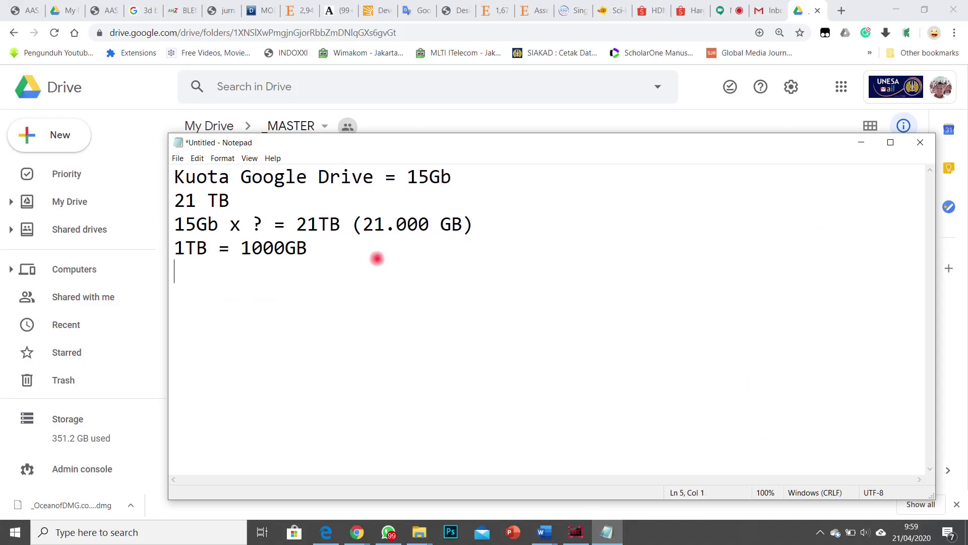
type("nge share")
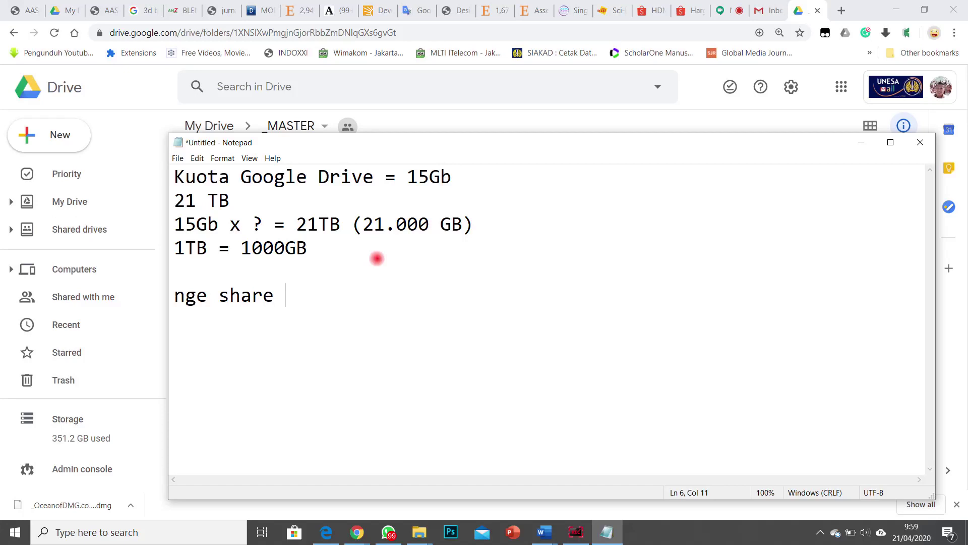
type(" link seba")
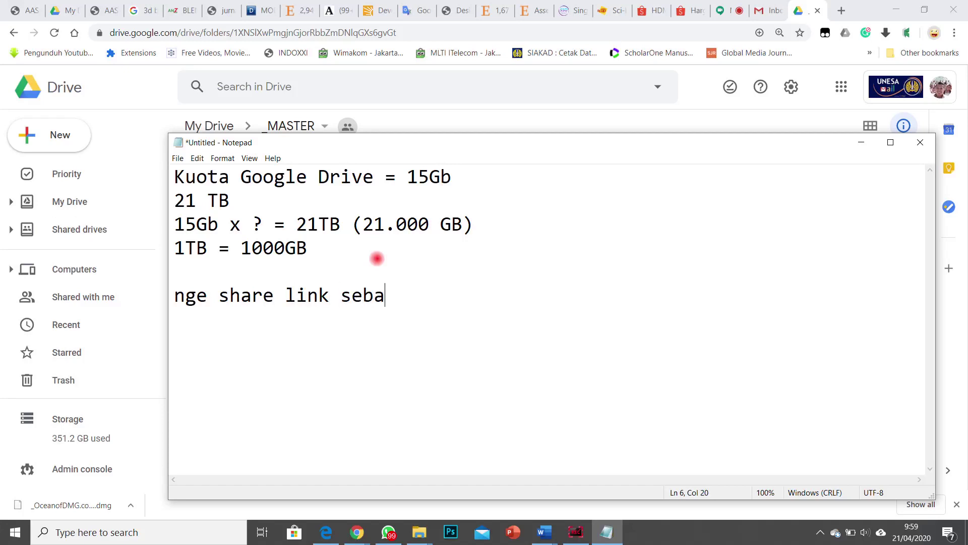
type("nyak 10")
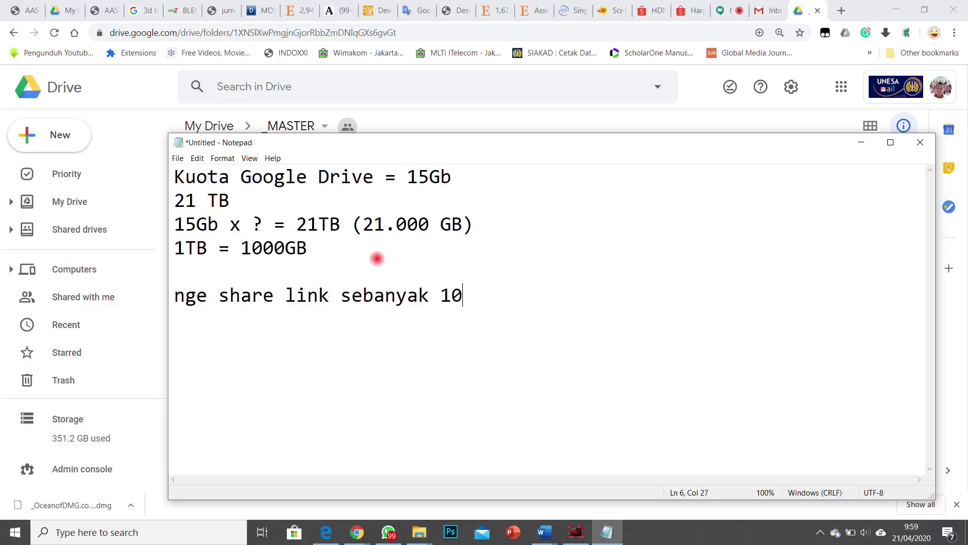
type(" link 1")
type("5Gb x ")
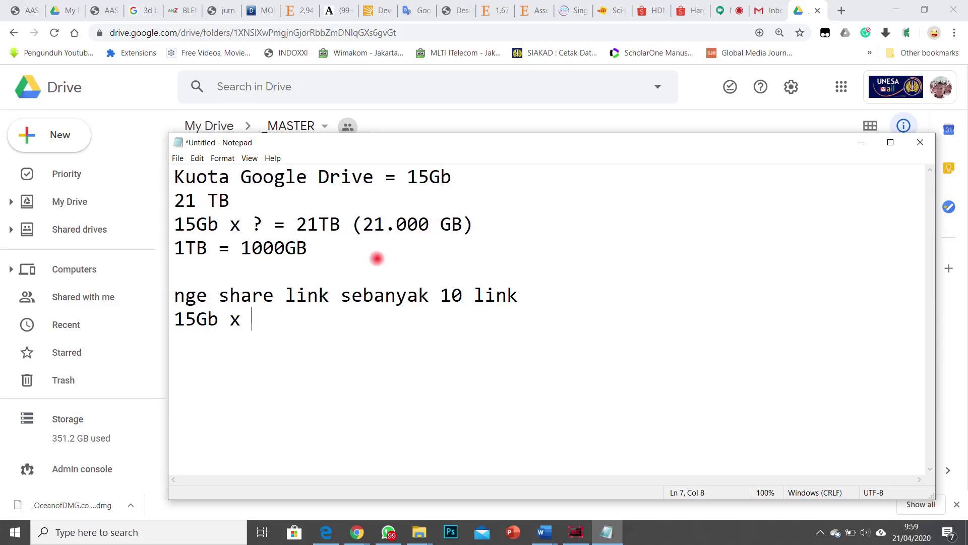
type("10 link = 1")
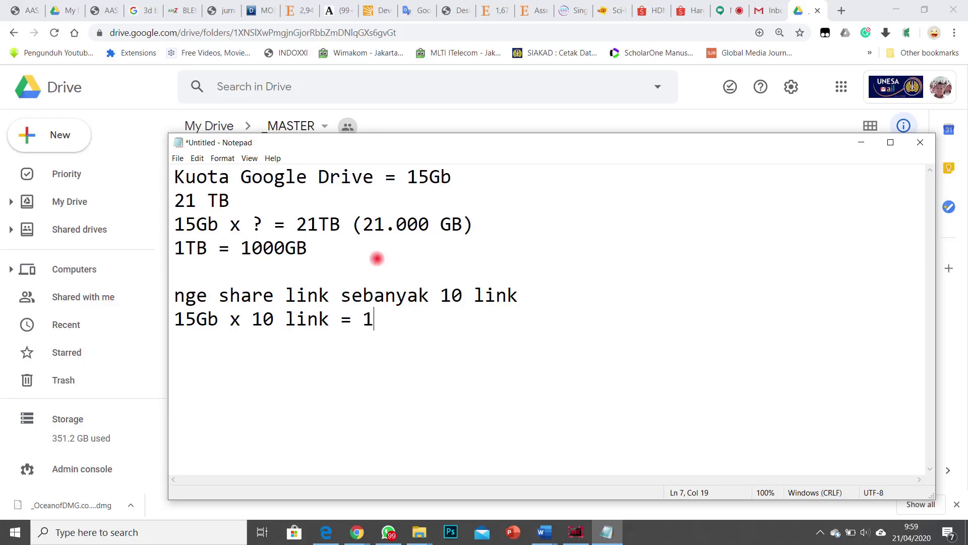
type("50Gb")
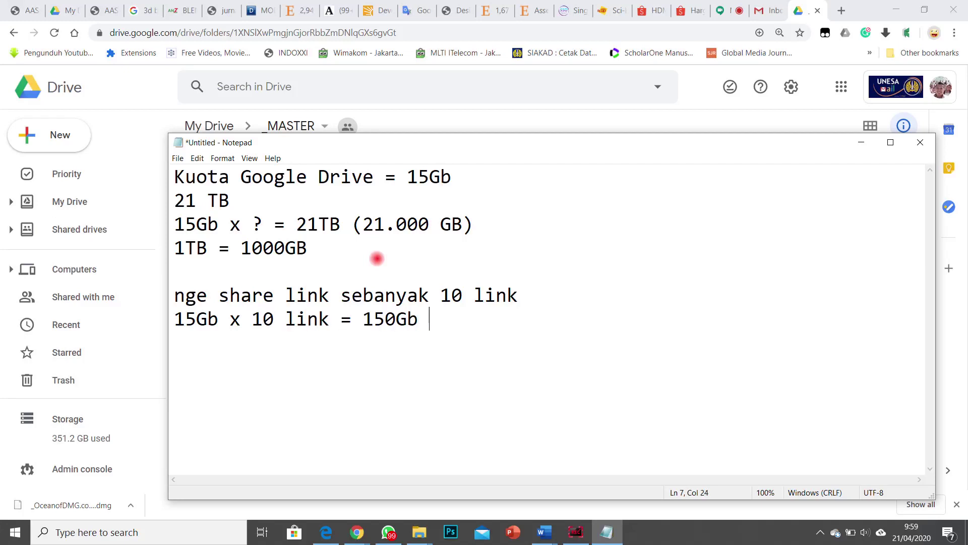
type(" itu untuk saya")
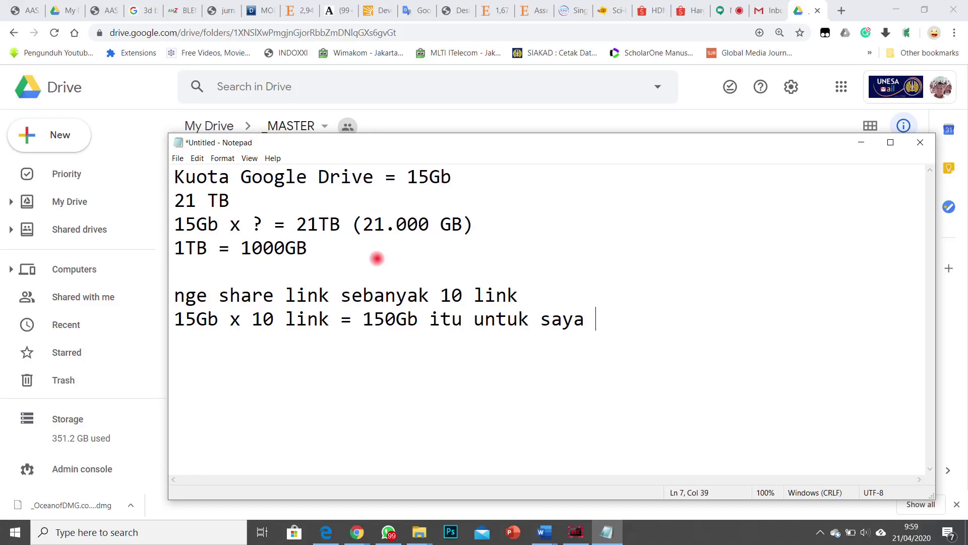
type(" (BowoLee0")
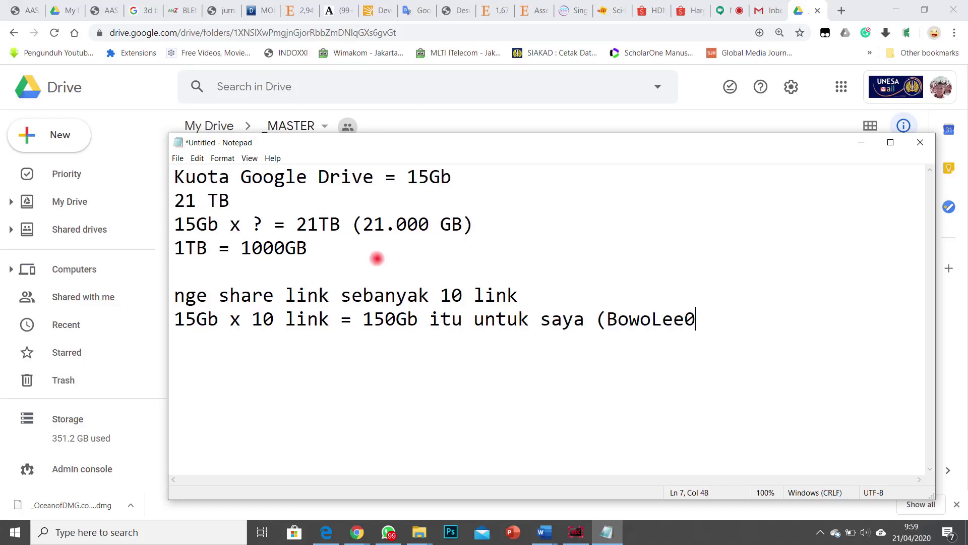
key("BackSpace")
type(")")
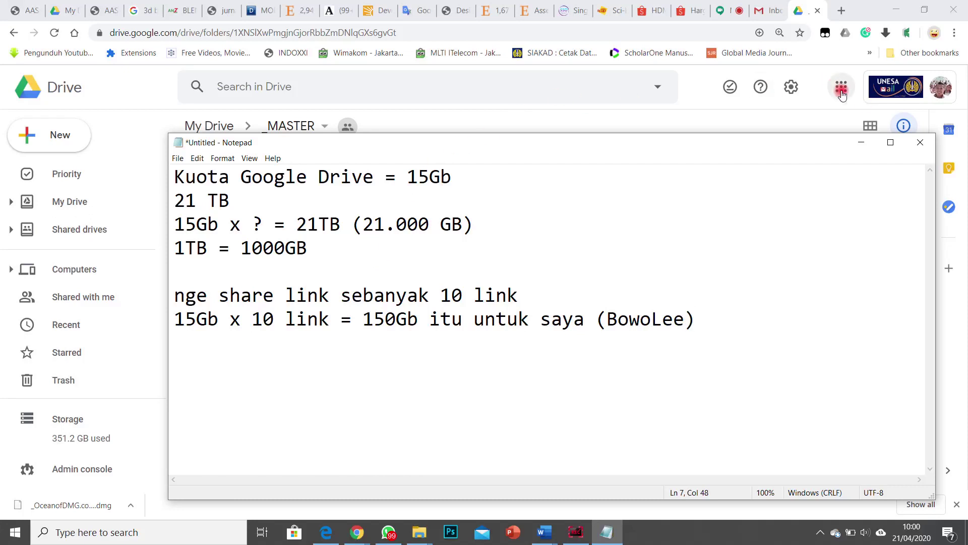
Step: Hide Notepad, scroll the _MASTER folder list, and switch to the Google Meet call
left_click(862, 142)
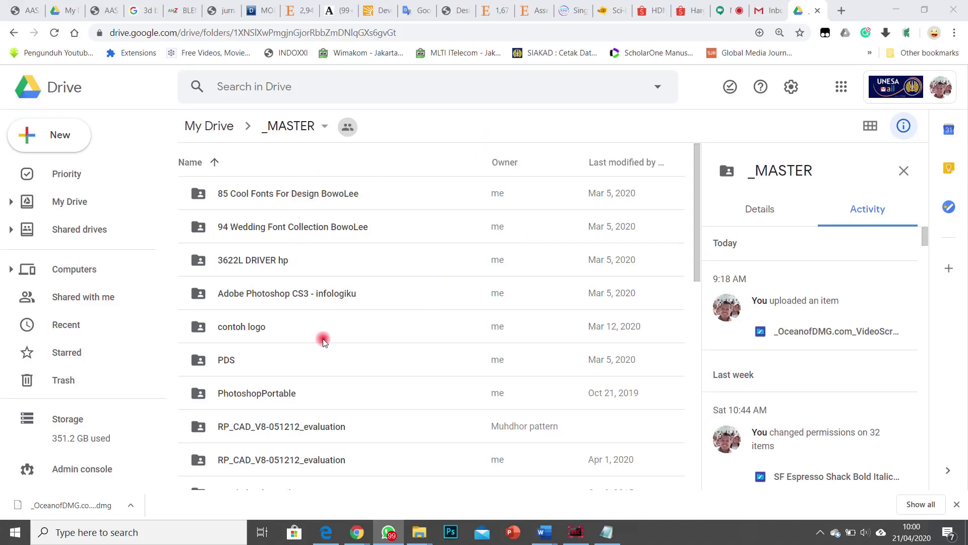
scroll(335, 286, "down", 4)
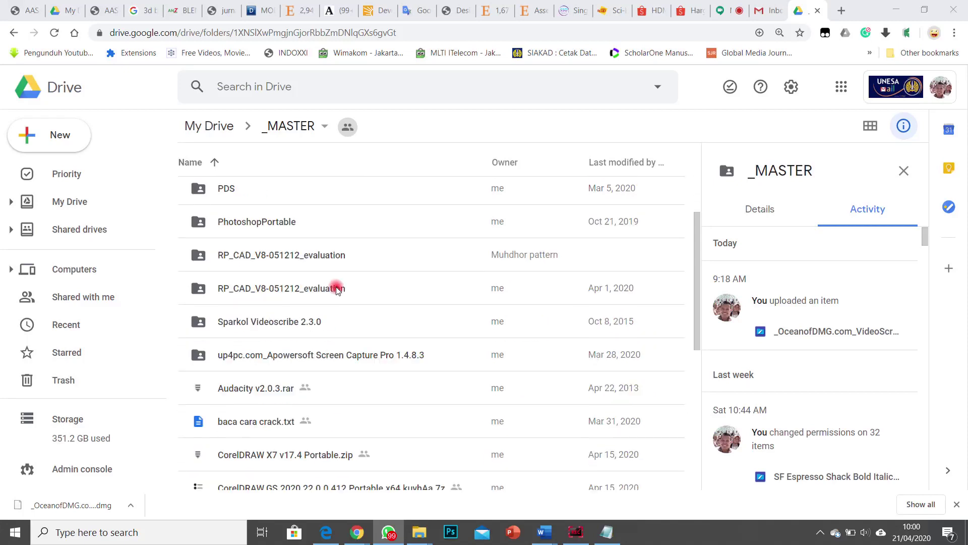
left_click(728, 16)
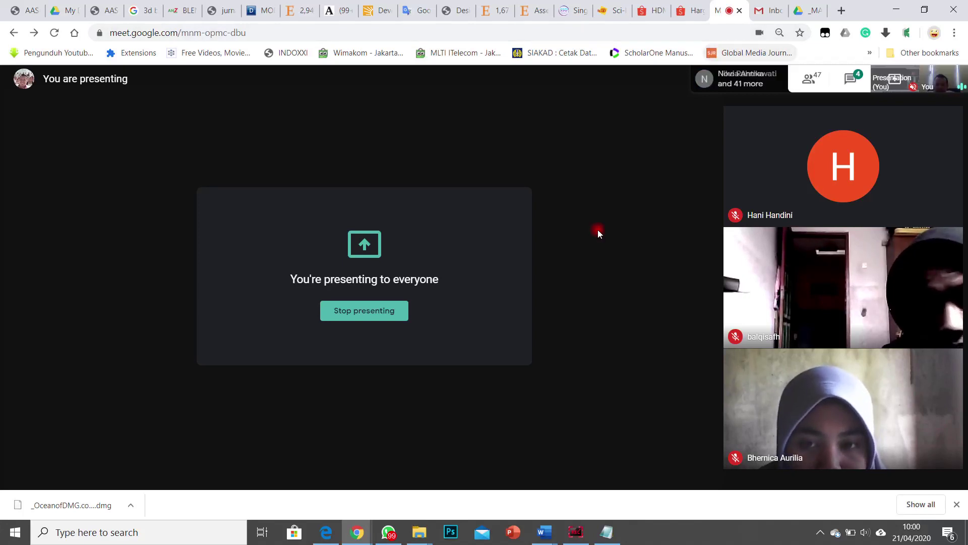
Step: Switch to the Drive _MASTER tab and bring the browser window back to the front
mouse_move(416, 533)
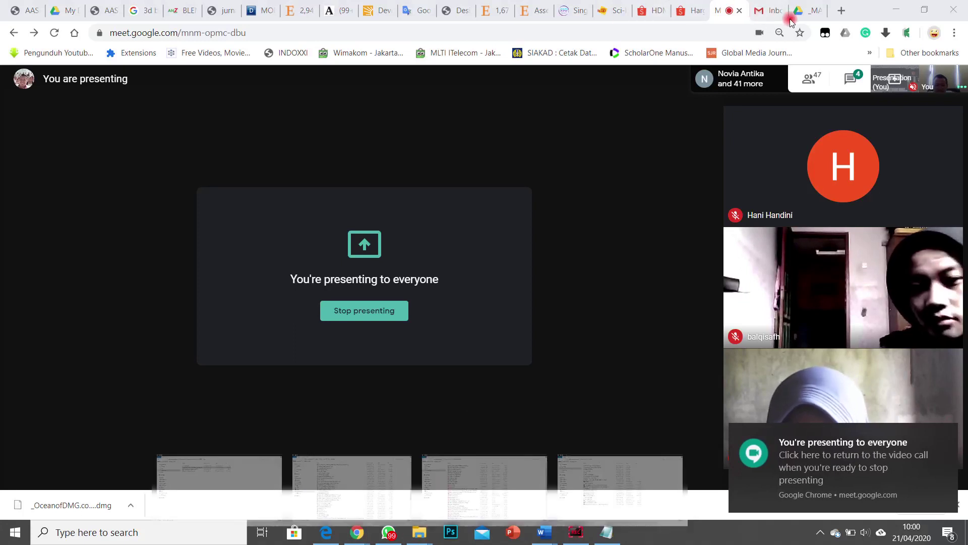
left_click(803, 10)
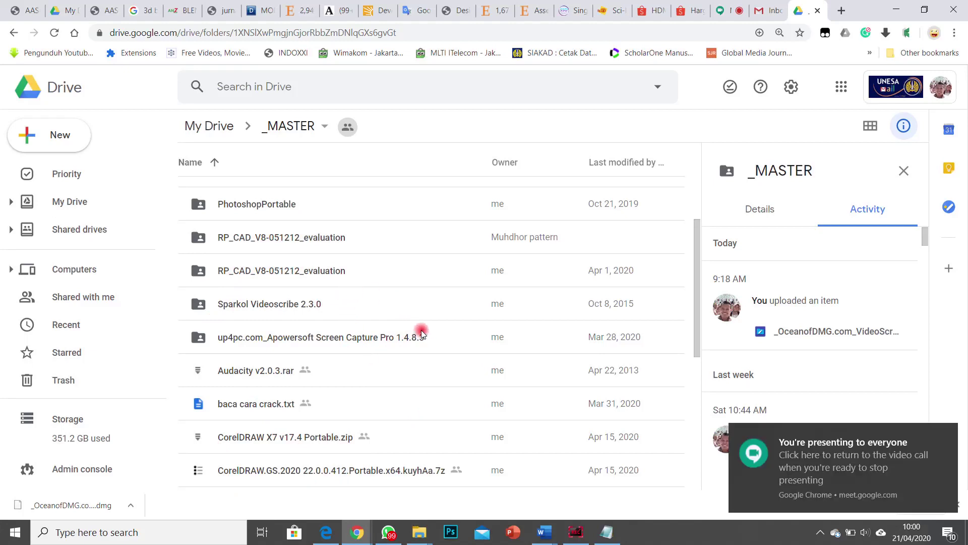
left_click(360, 534)
left_click(295, 479)
Step: Check the Meet call, dismiss the WhatsApp notification, and return to the Drive _MASTER tab
left_click(733, 18)
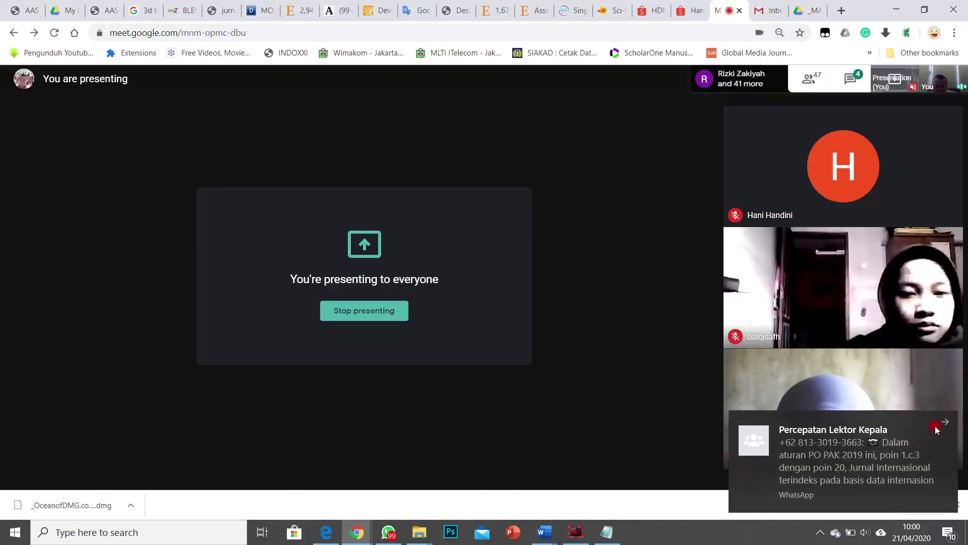
left_click(940, 426)
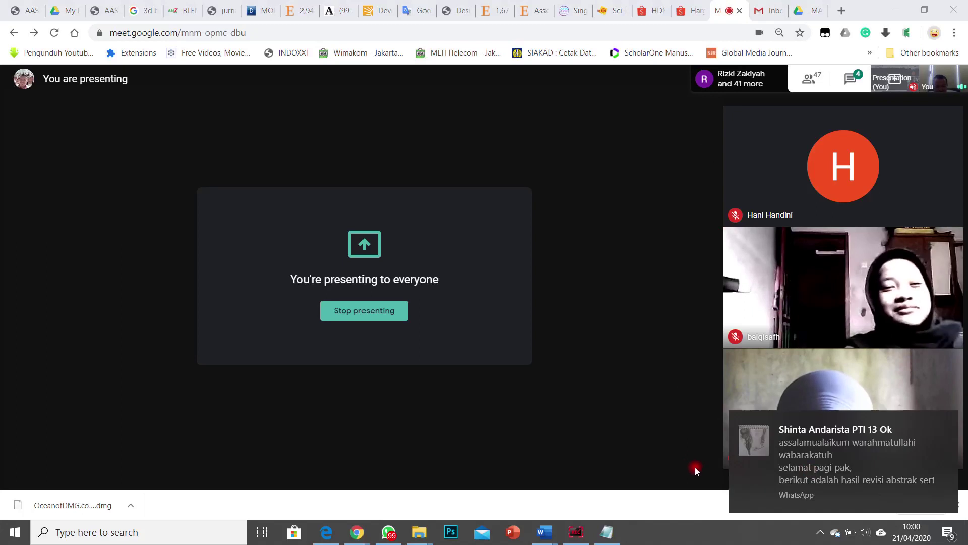
mouse_move(545, 455)
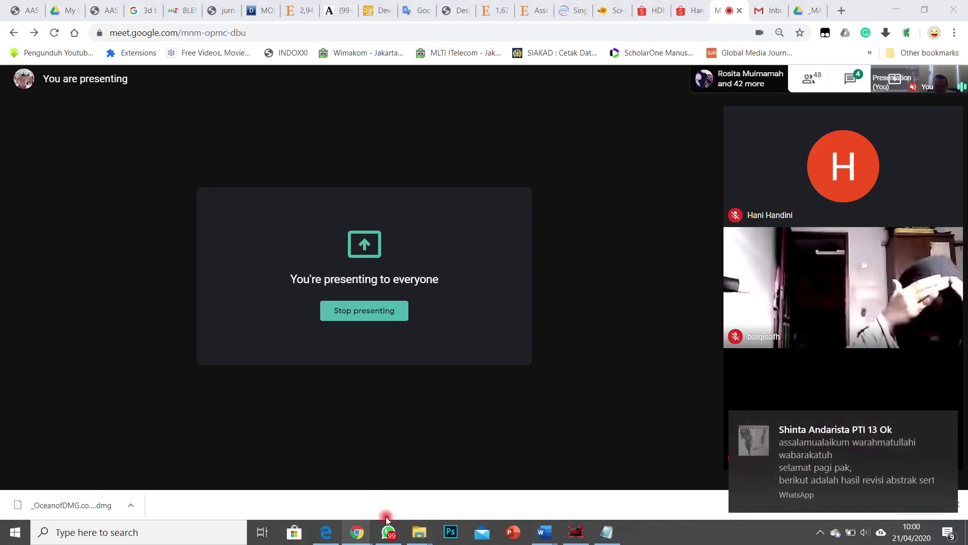
left_click(798, 17)
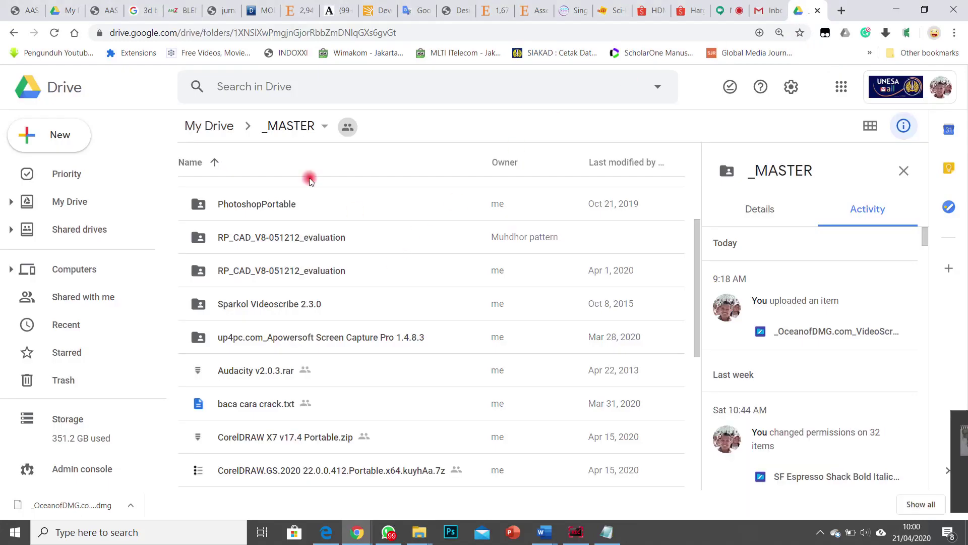
Step: Go up to the top level of My Drive and dismiss the presenting notification
left_click(223, 130)
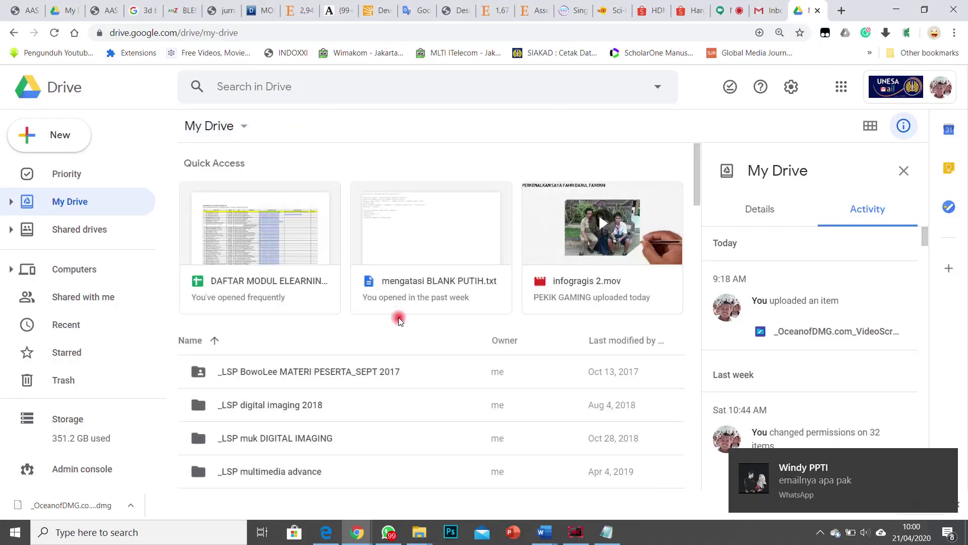
scroll(440, 437, "down", 15)
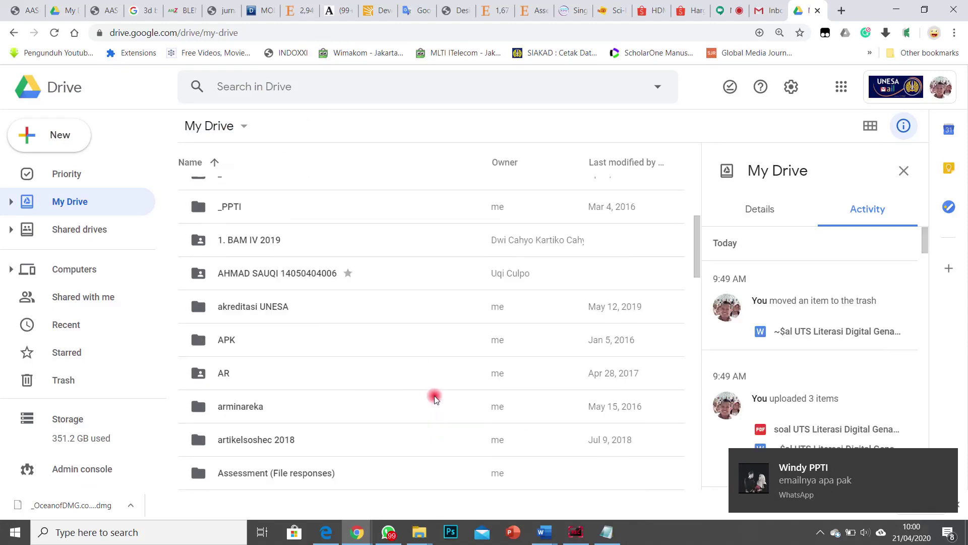
scroll(422, 406, "down", 13)
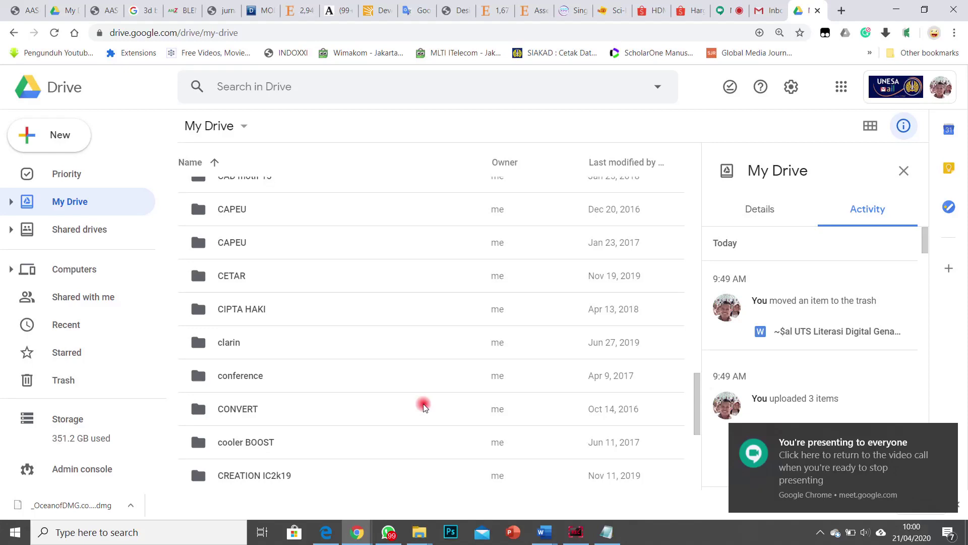
left_click(890, 452)
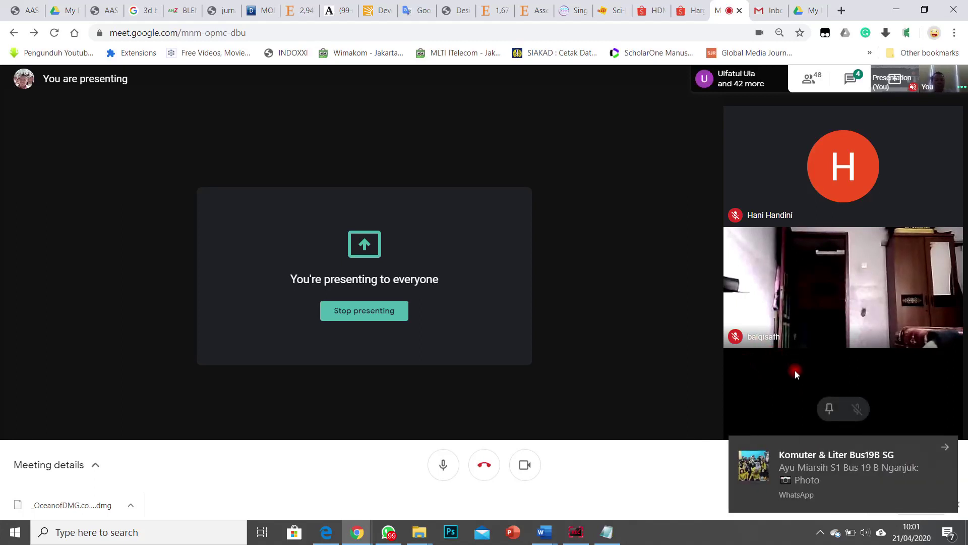
Step: Check the new WhatsApp message, then return to Drive and scroll to the _MASTER folder
left_click(827, 486)
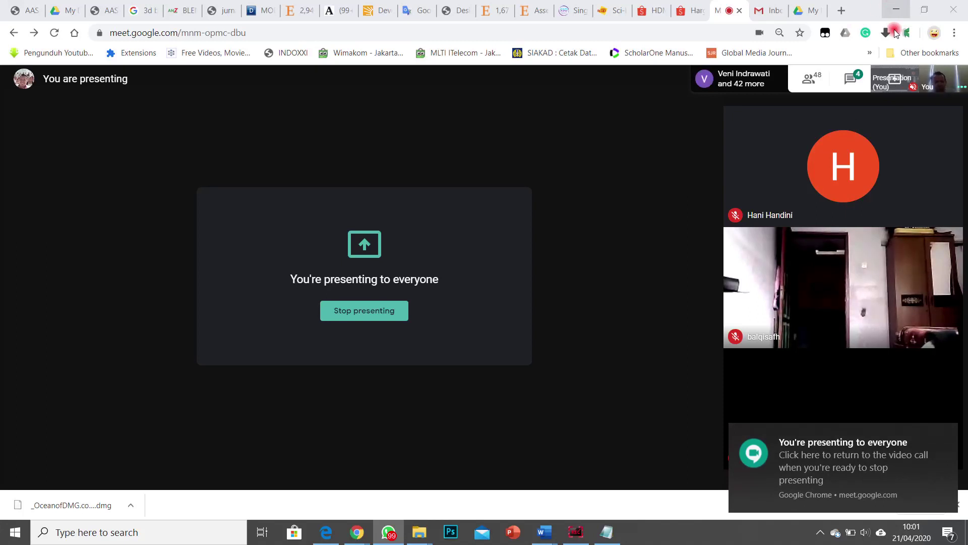
left_click(807, 8)
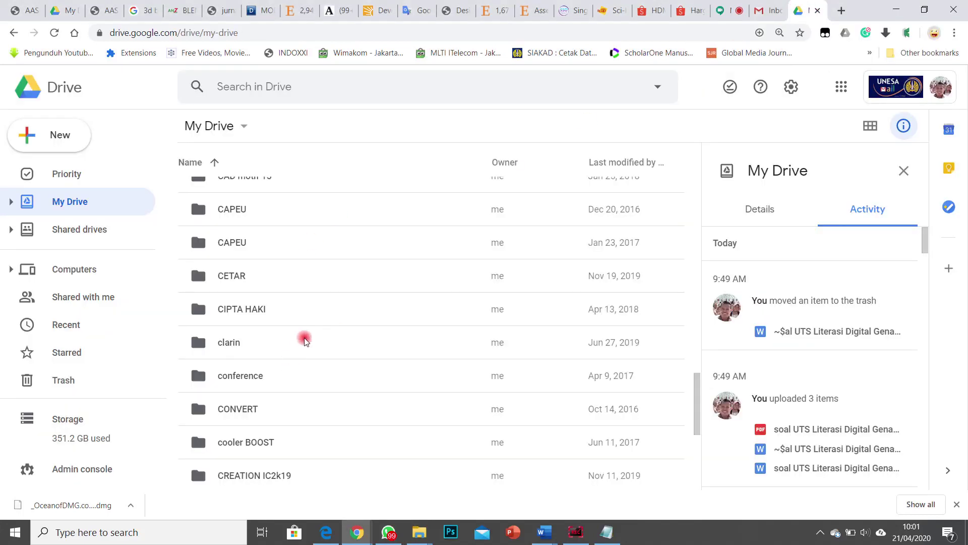
scroll(319, 333, "up", 15)
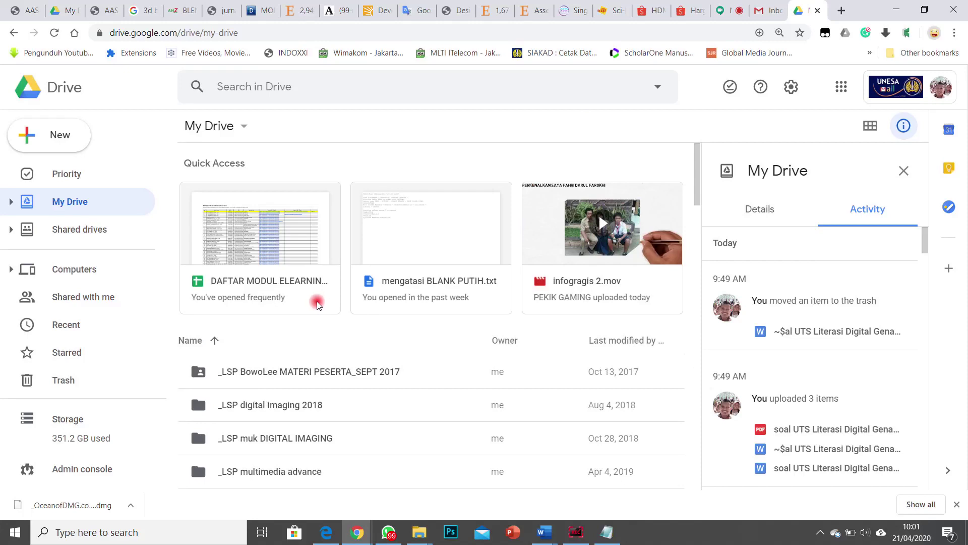
scroll(317, 303, "down", 3)
scroll(242, 353, "down", 2)
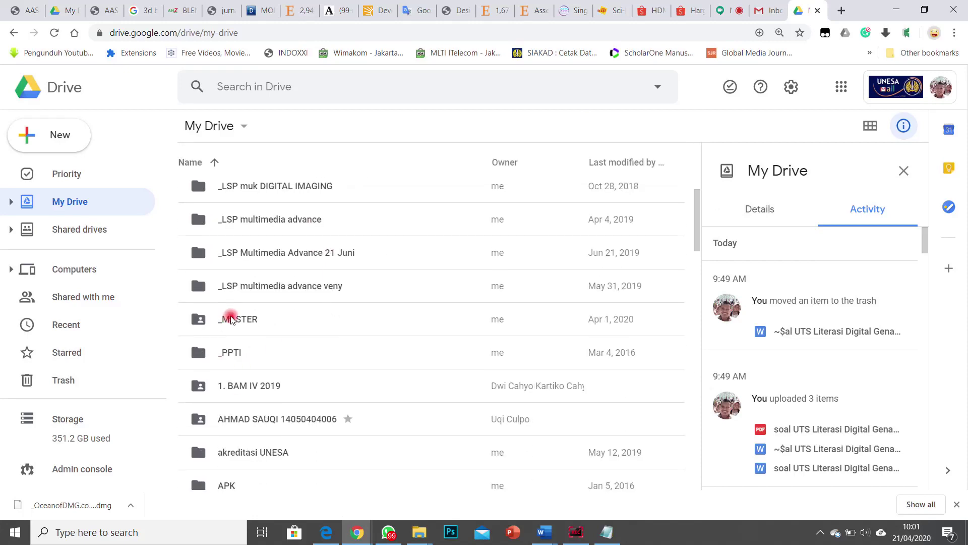
right_click(237, 320)
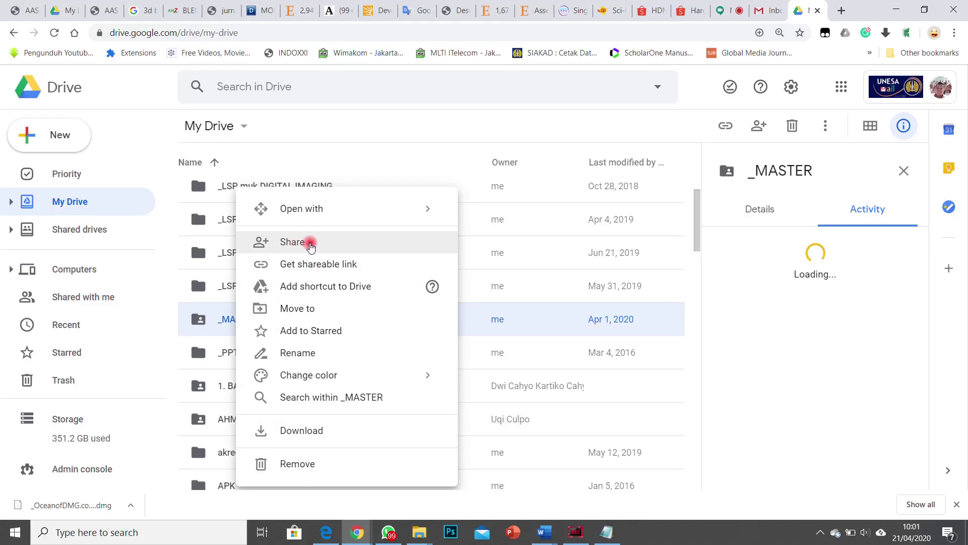
left_click(311, 245)
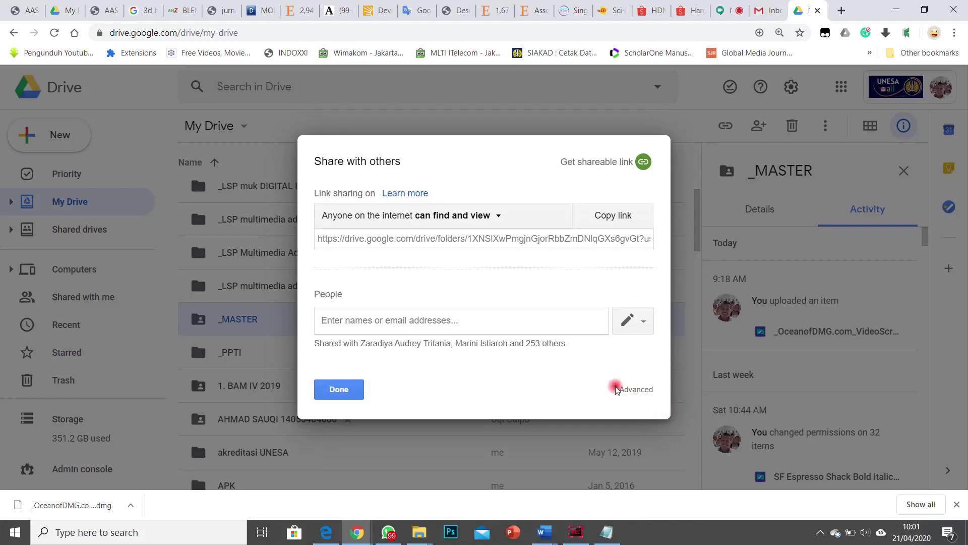
left_click(634, 379)
left_click(329, 389)
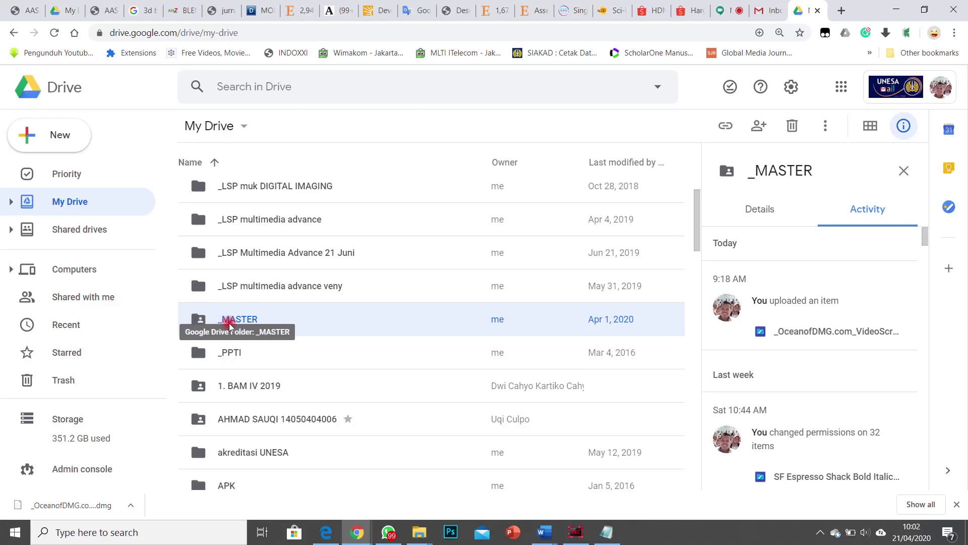
Step: Open _MASTER's Share dialog to see its link and shared users, then bring up the quota notes
scroll(217, 309, "down", 2)
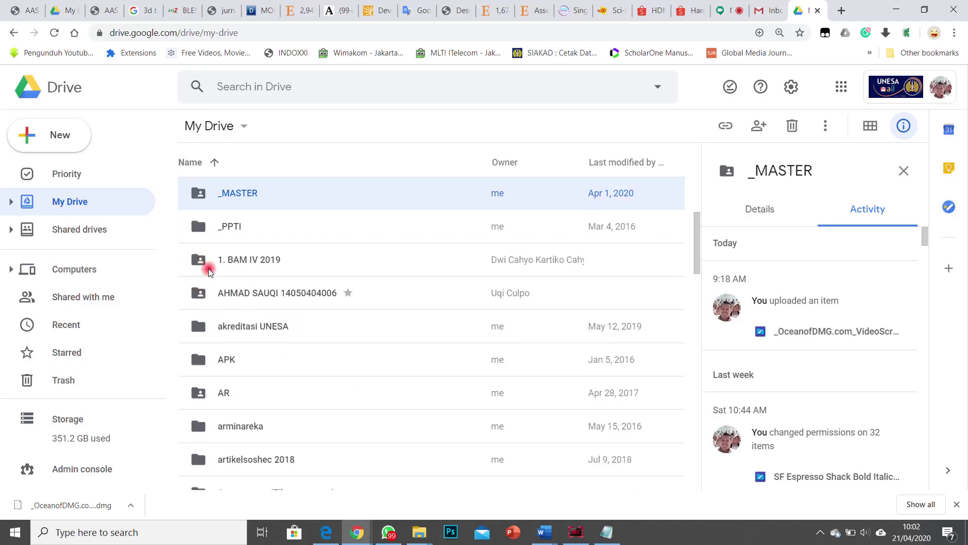
scroll(207, 293, "down", 1)
scroll(207, 343, "down", 5)
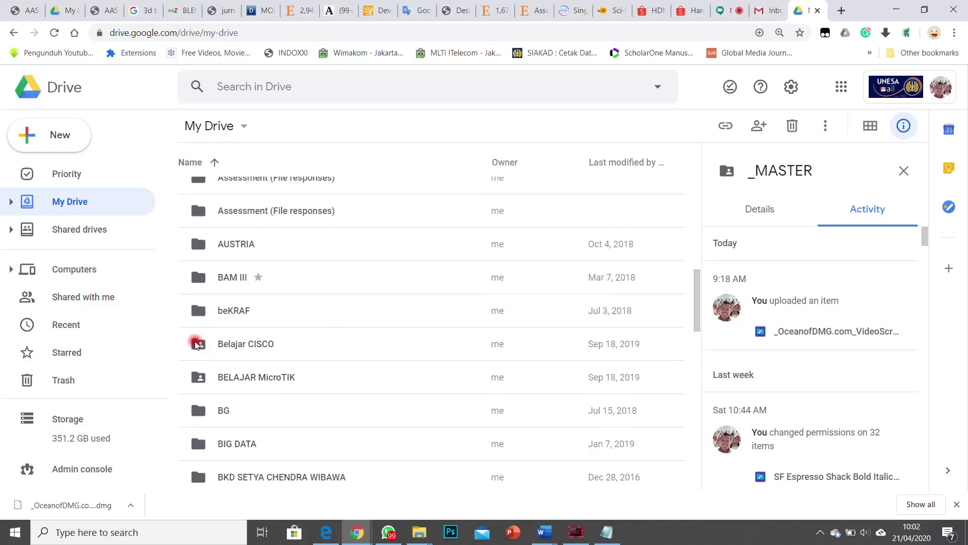
scroll(210, 408, "down", 6)
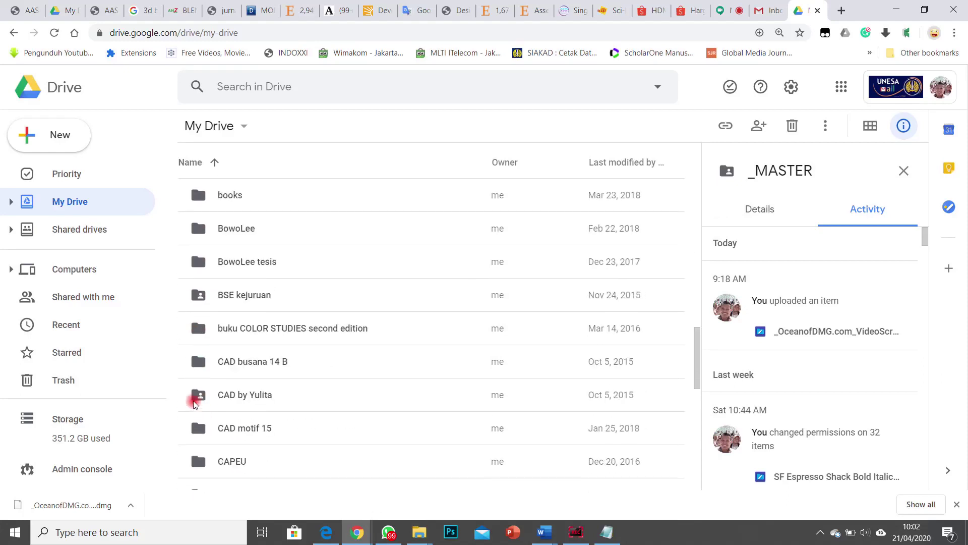
scroll(199, 398, "down", 3)
scroll(201, 394, "up", 15)
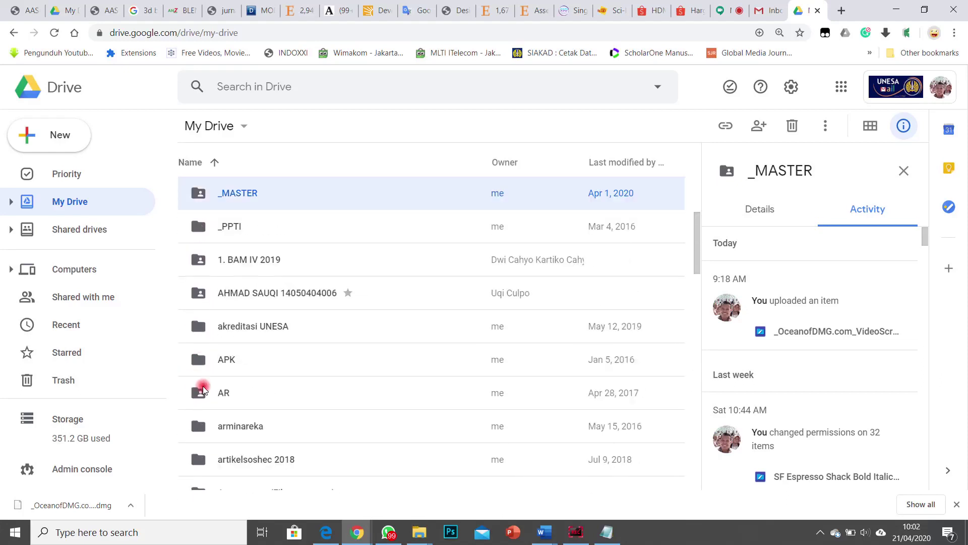
scroll(202, 392, "down", 5)
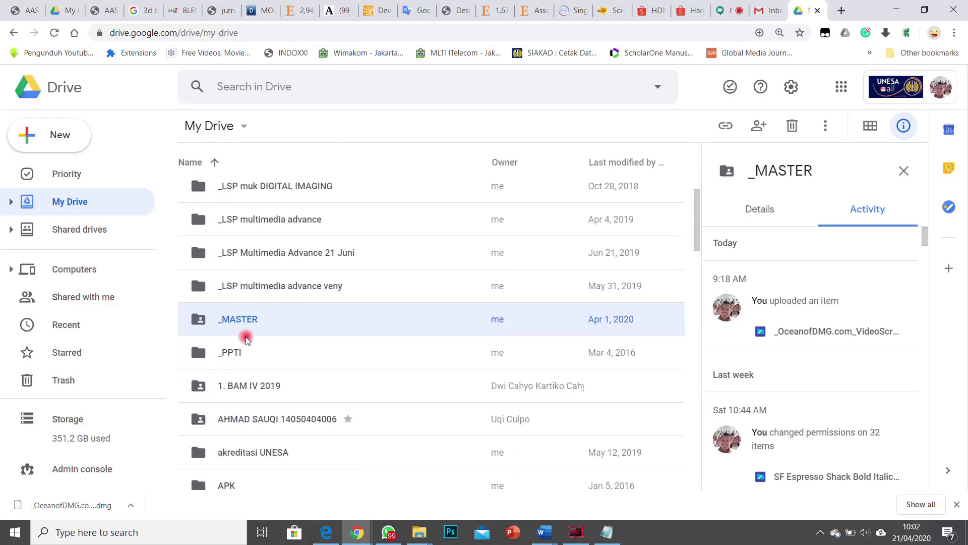
right_click(236, 319)
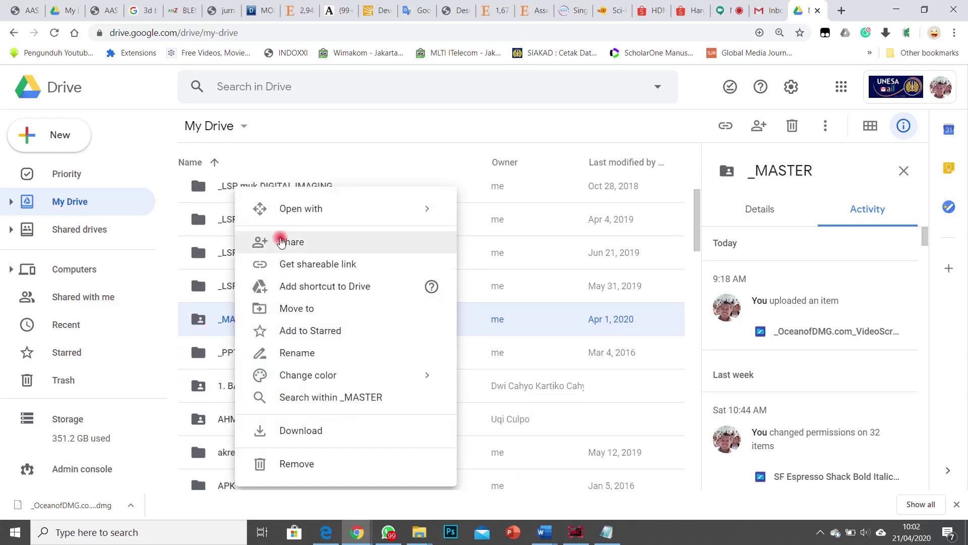
left_click(281, 241)
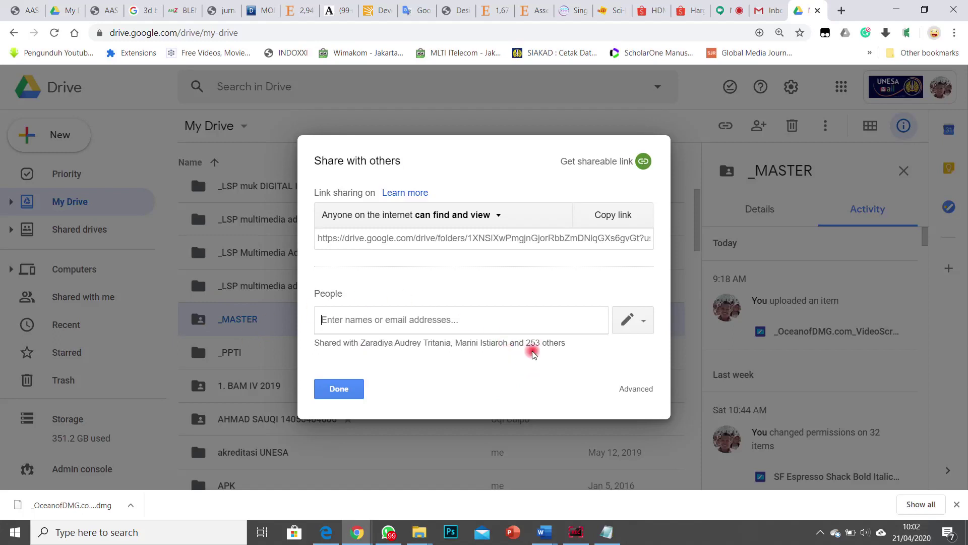
key("alt+Tab")
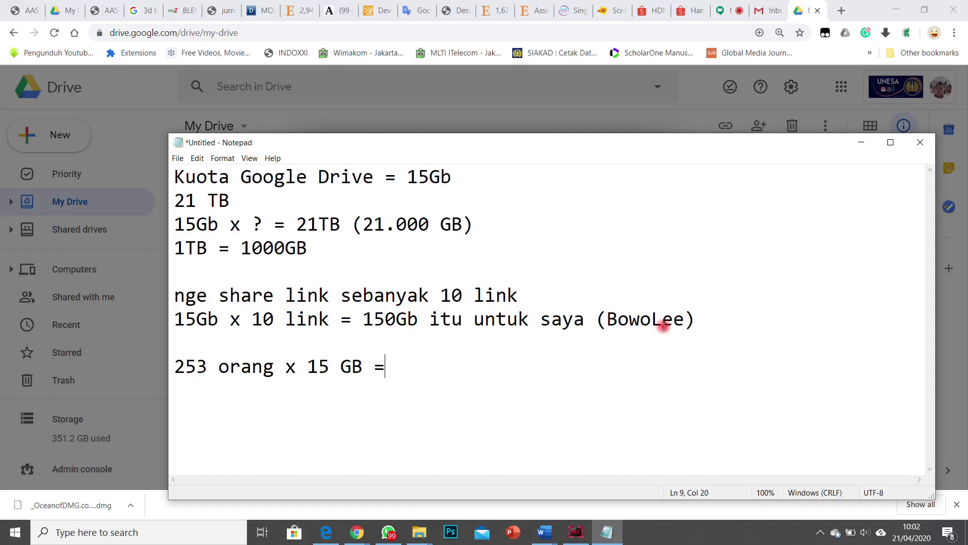
Step: Launch Calculator by searching 'calc' in Windows search
left_click(119, 536)
type("calc")
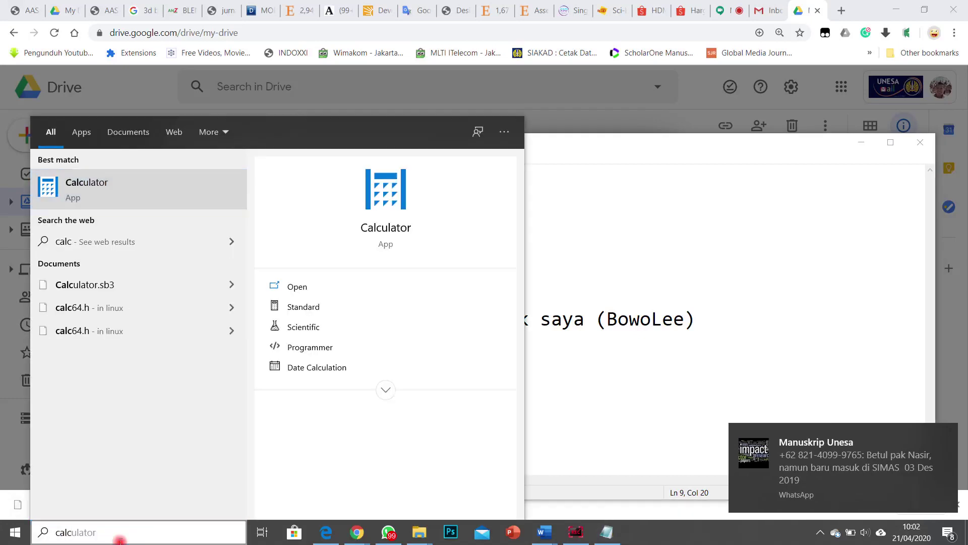
key("Return")
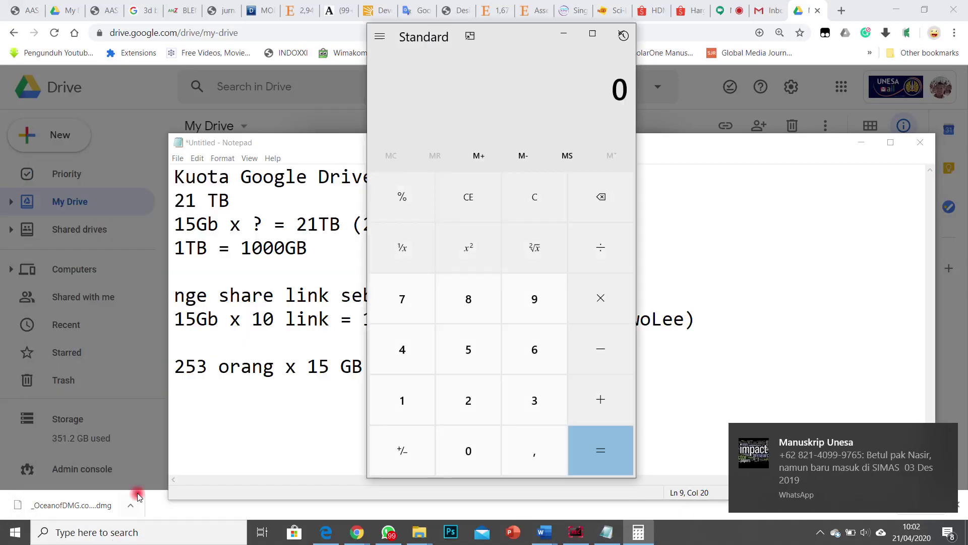
Step: Multiply 253 by 15 to get 3,795, then return to the quota notes
left_click(466, 419)
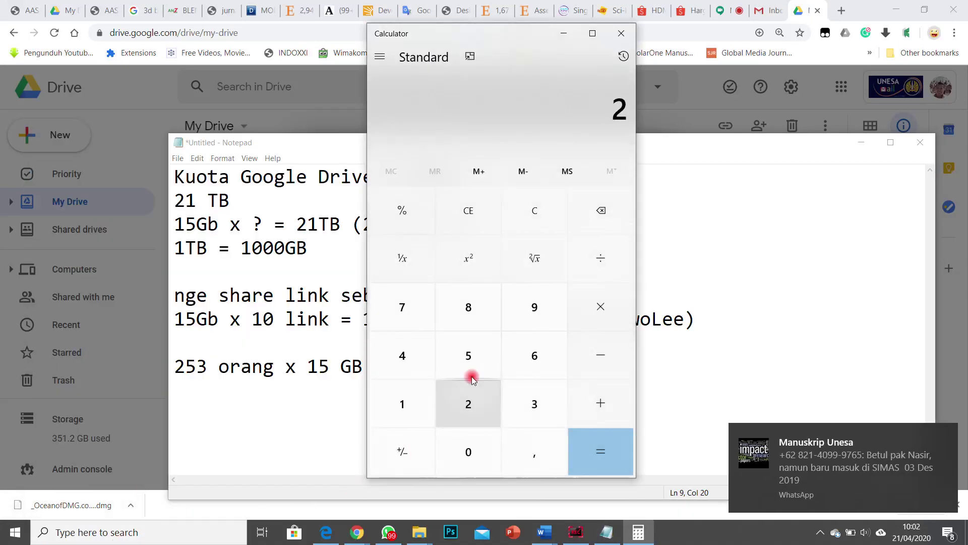
left_click(471, 375)
left_click(528, 396)
left_click(598, 305)
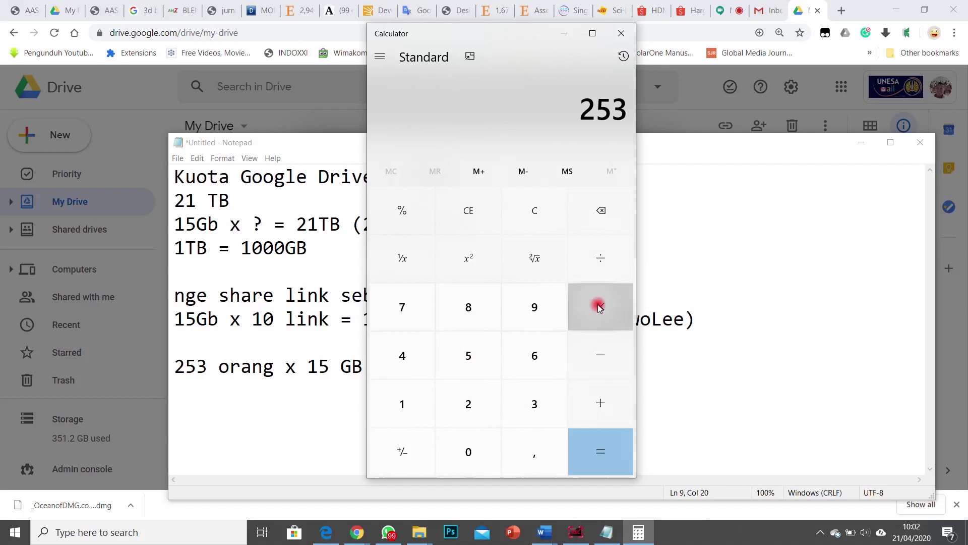
left_click(402, 401)
left_click(470, 365)
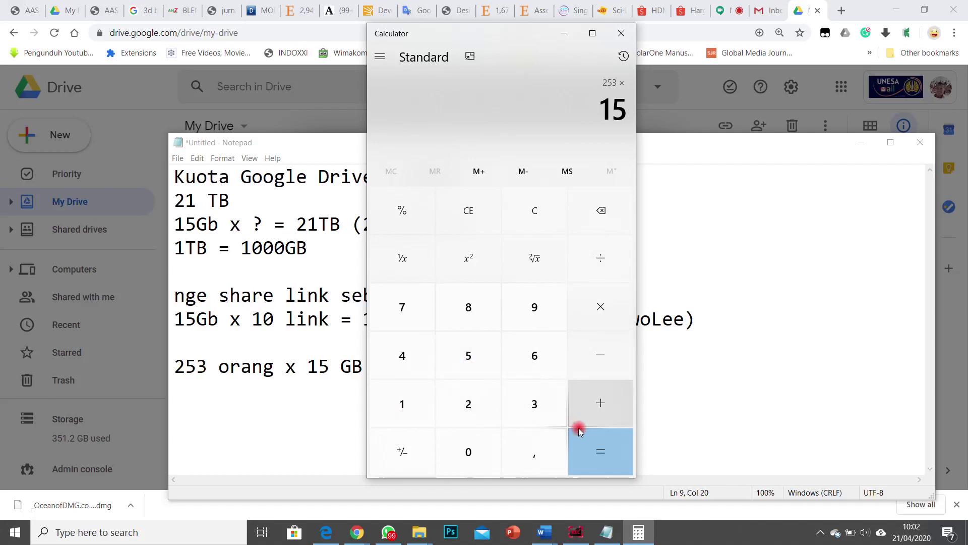
left_click(593, 444)
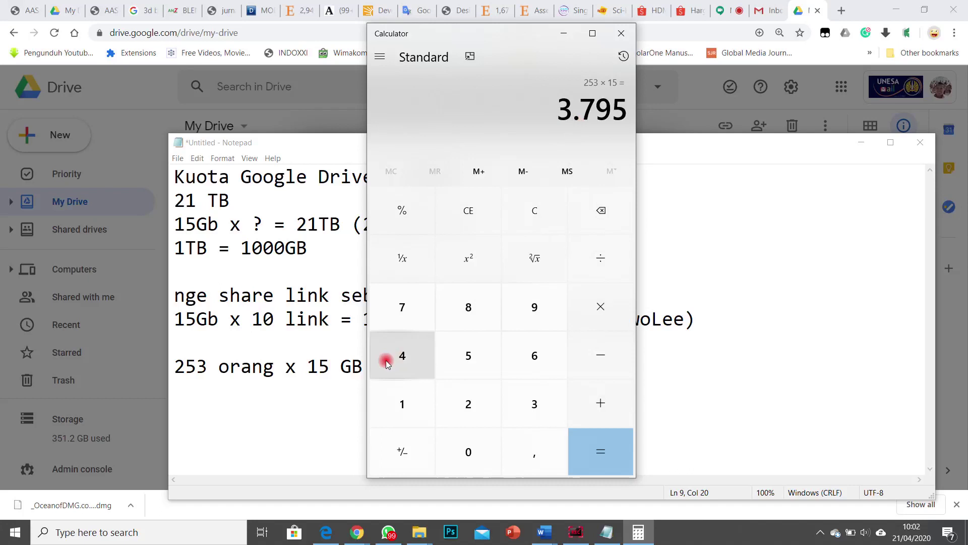
left_click(330, 408)
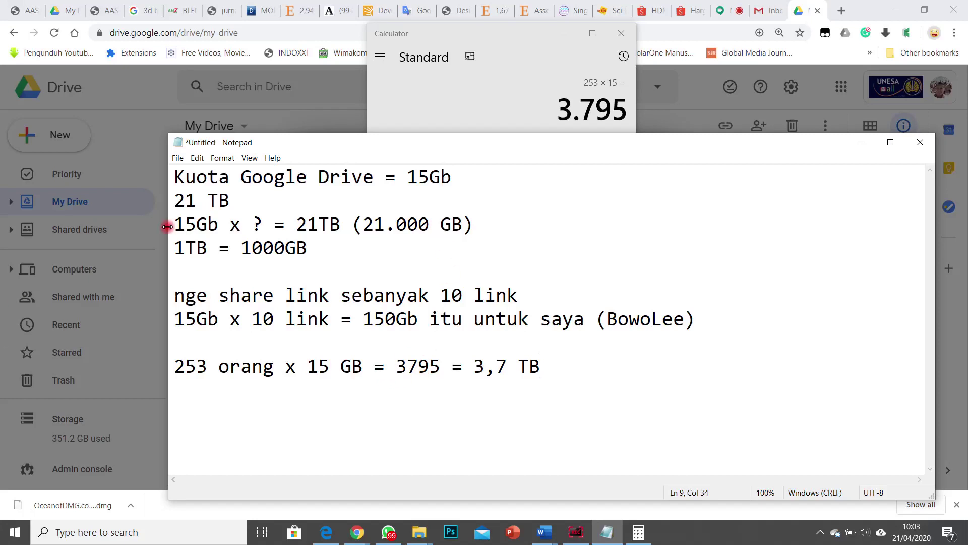
Step: Close Calculator and open the advanced sharing settings for _MASTER
left_click(862, 142)
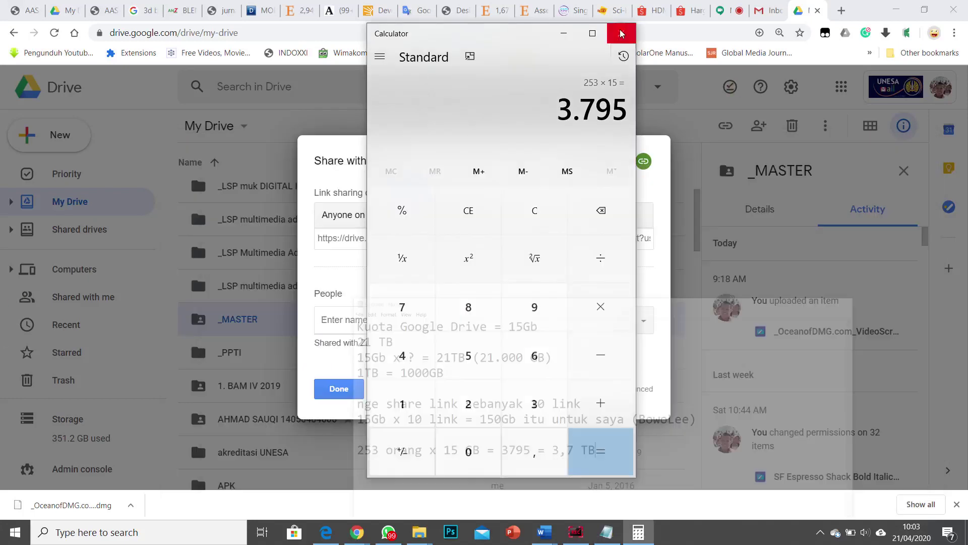
left_click(621, 34)
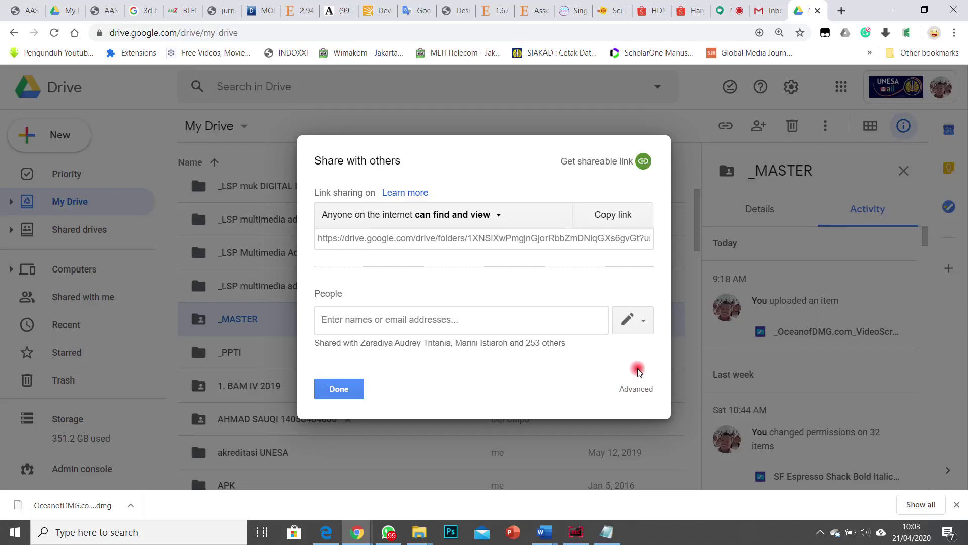
left_click(641, 394)
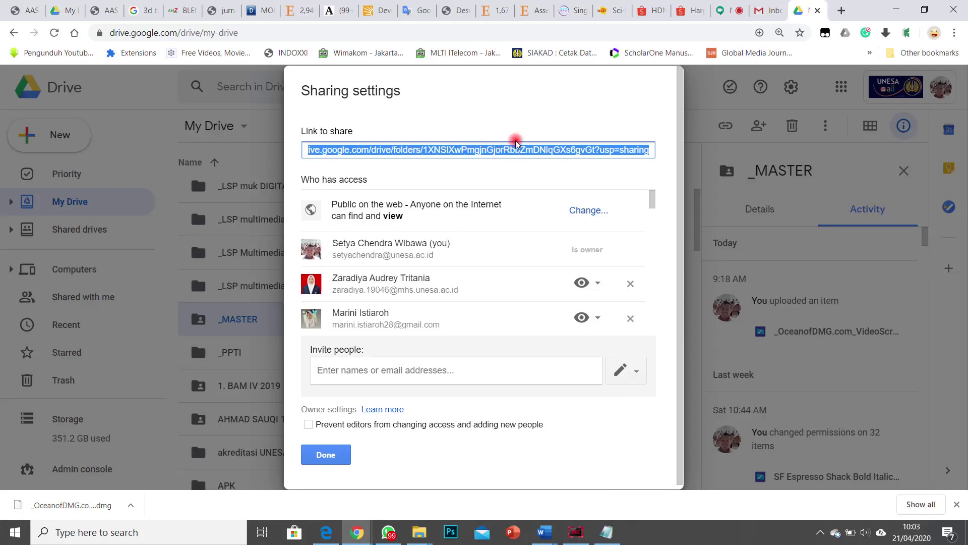
Step: Review the Who has access list and one collaborator's permission options
scroll(401, 268, "down", 5)
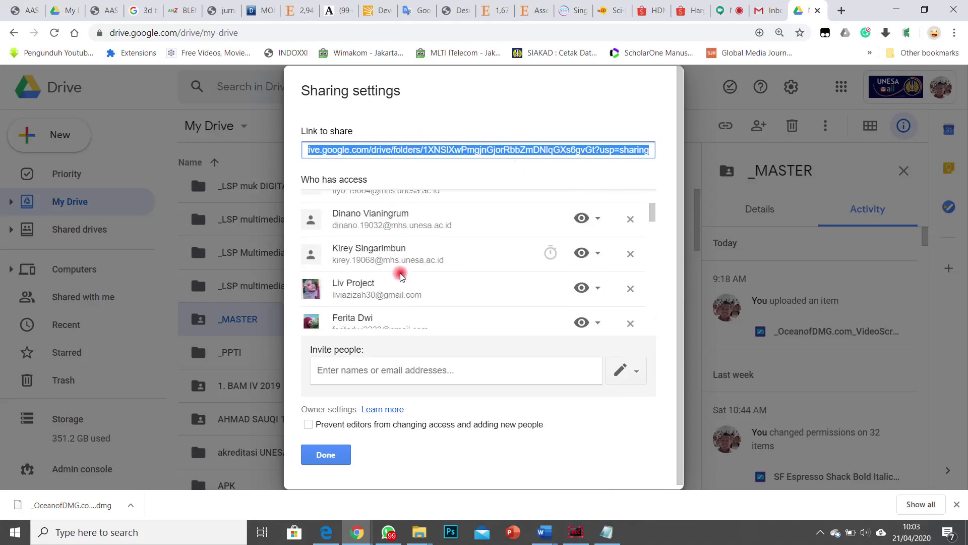
scroll(401, 275, "down", 10)
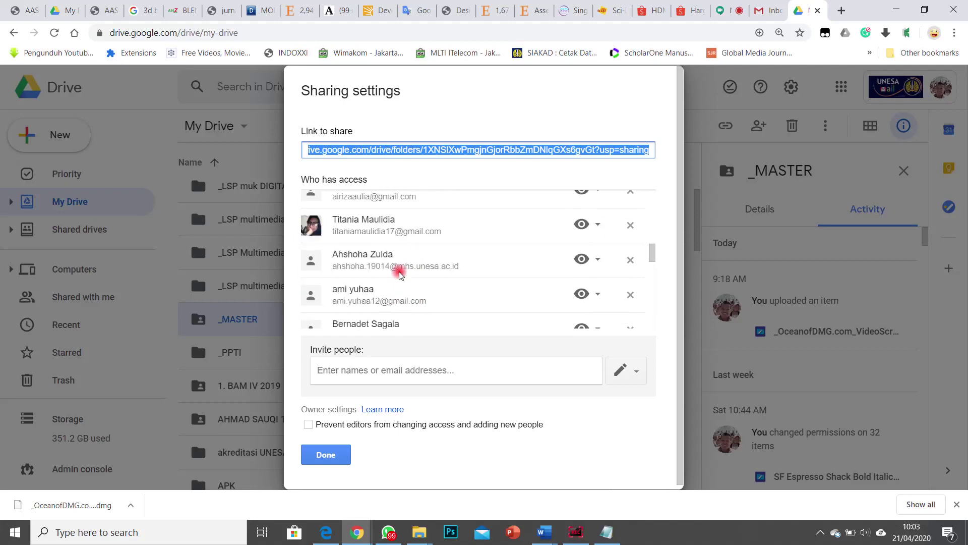
scroll(398, 274, "down", 12)
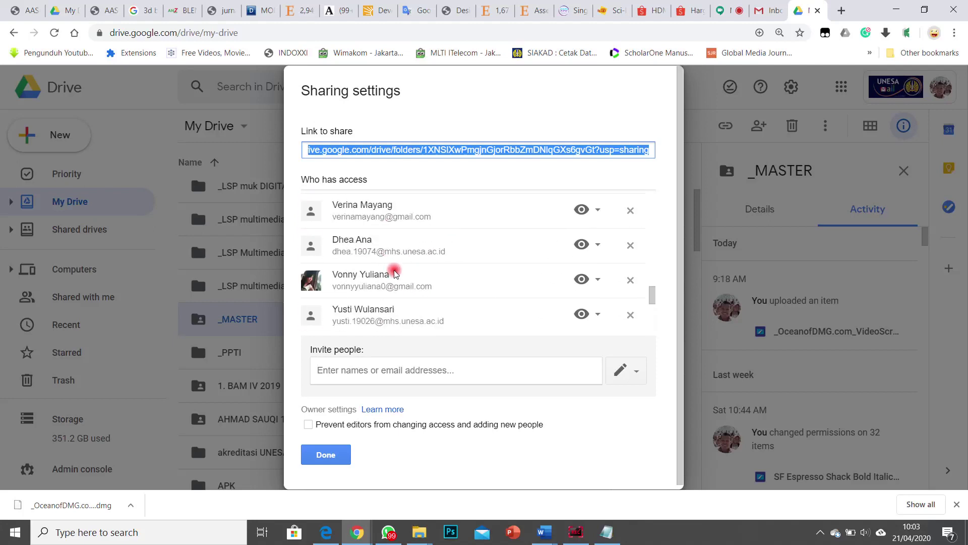
scroll(393, 274, "up", 4)
scroll(396, 262, "up", 10)
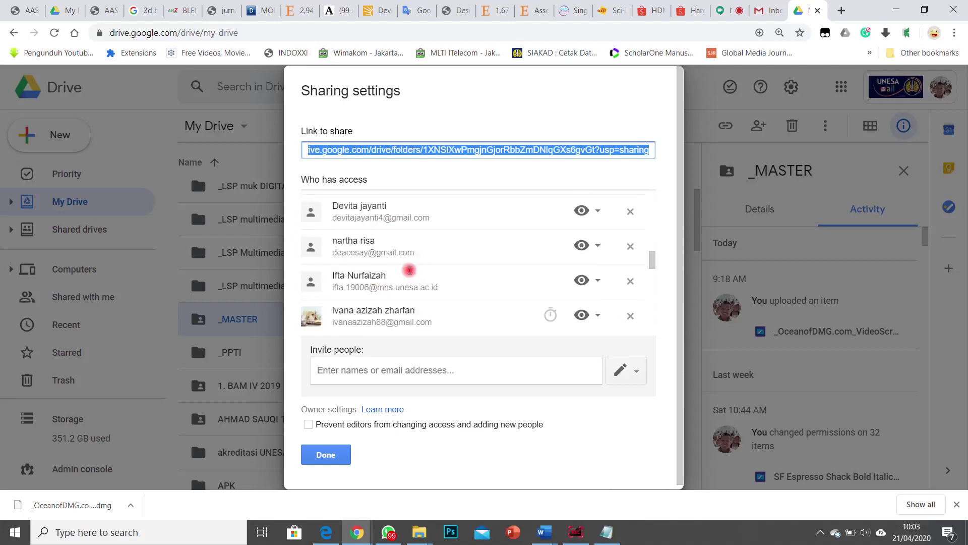
scroll(409, 270, "up", 8)
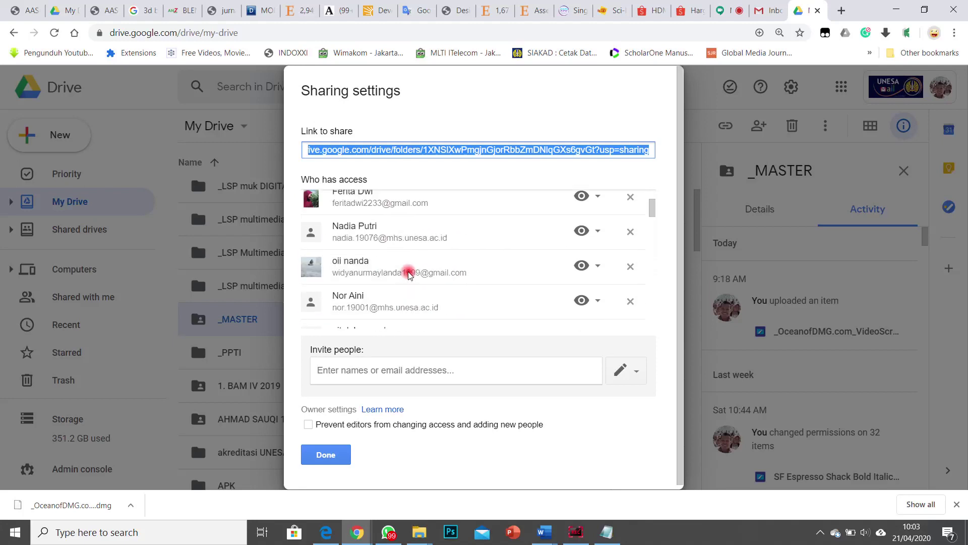
left_click(597, 287)
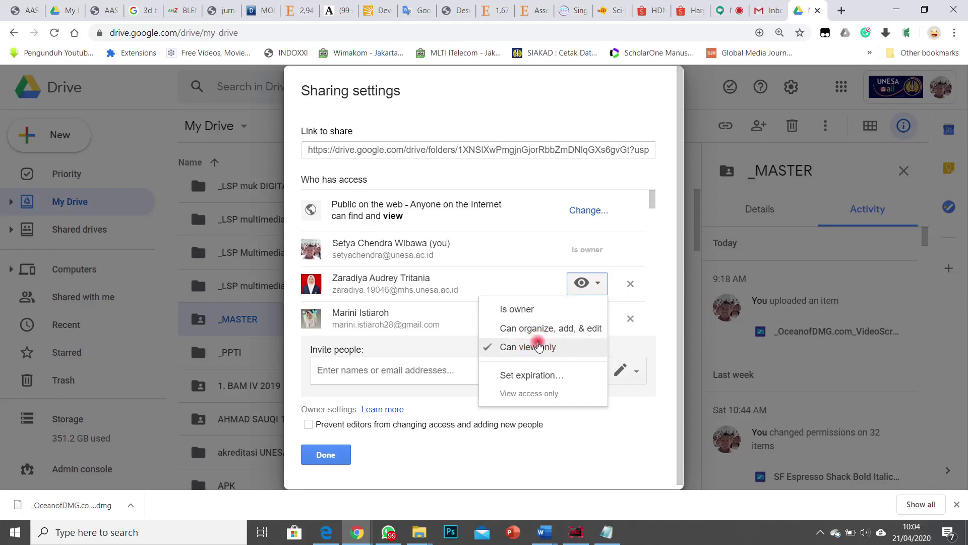
Step: Keep the collaborator at view-only and open _MASTER's Link sharing options
left_click(638, 167)
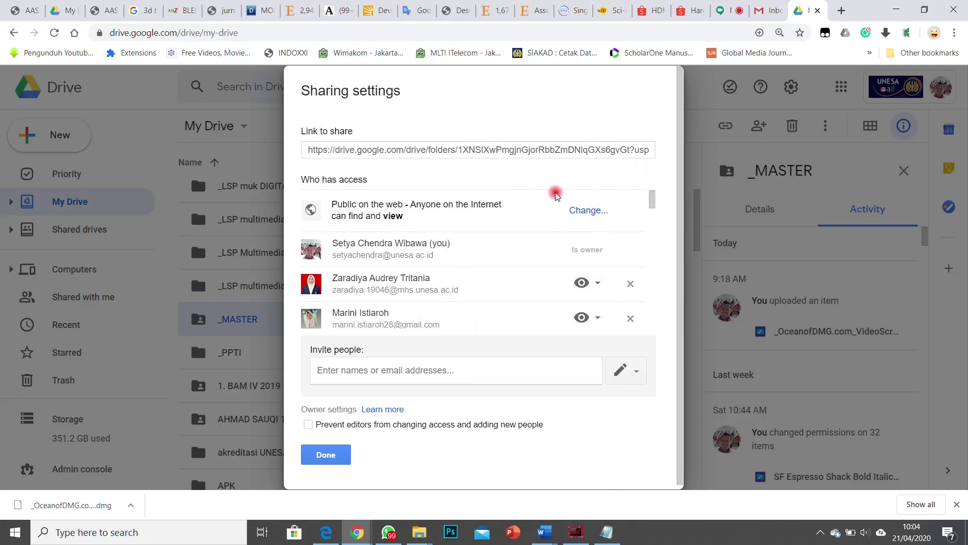
left_click(590, 212)
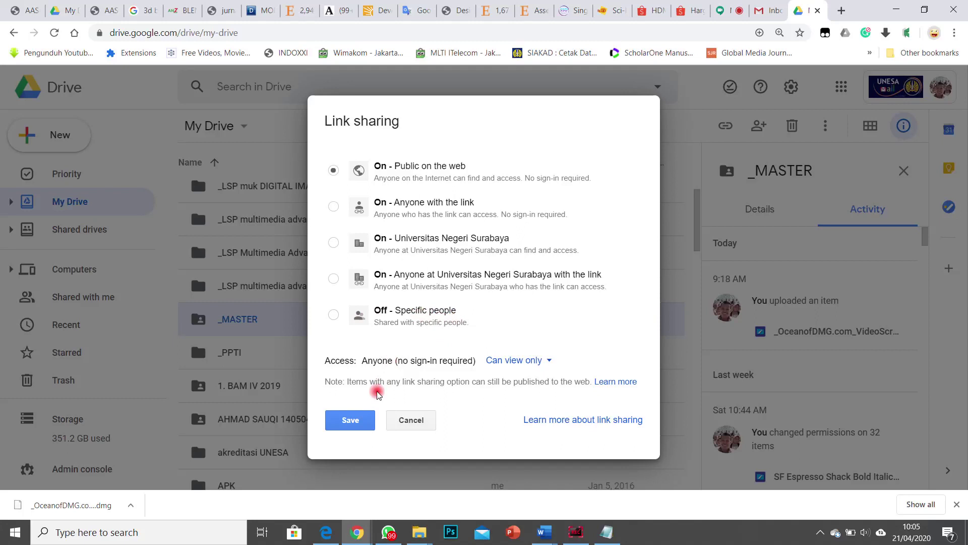
Step: Invite a student by name to _MASTER with Can view access and send the invitation
left_click(421, 423)
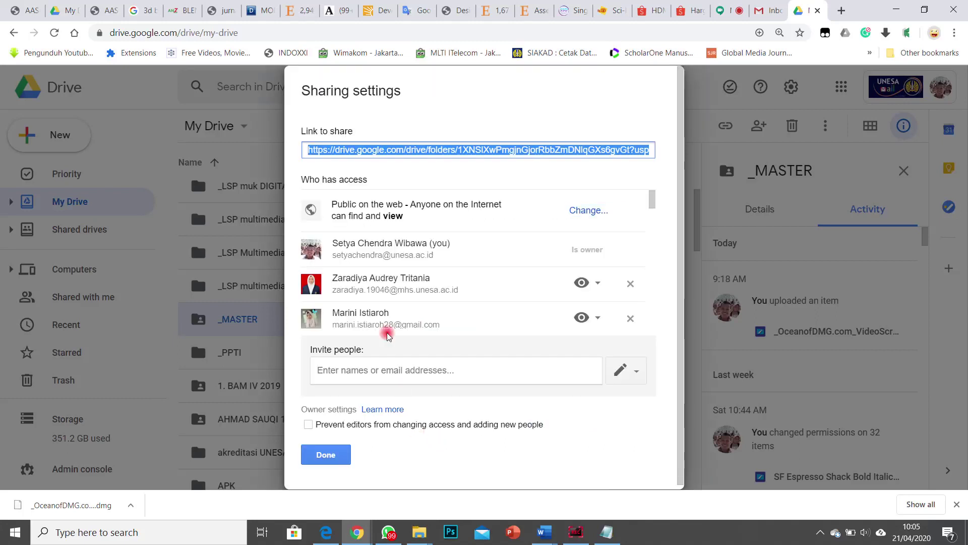
left_click(484, 370)
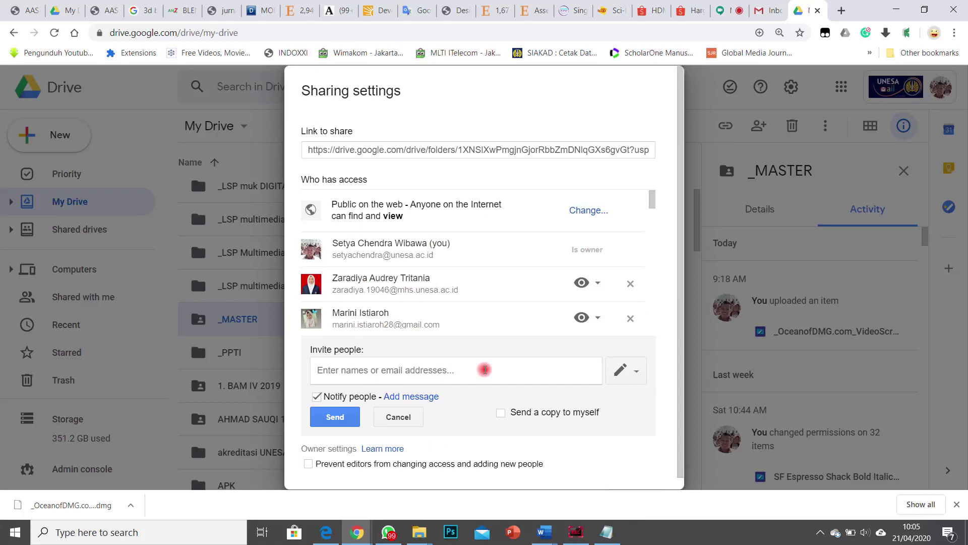
type("rosita")
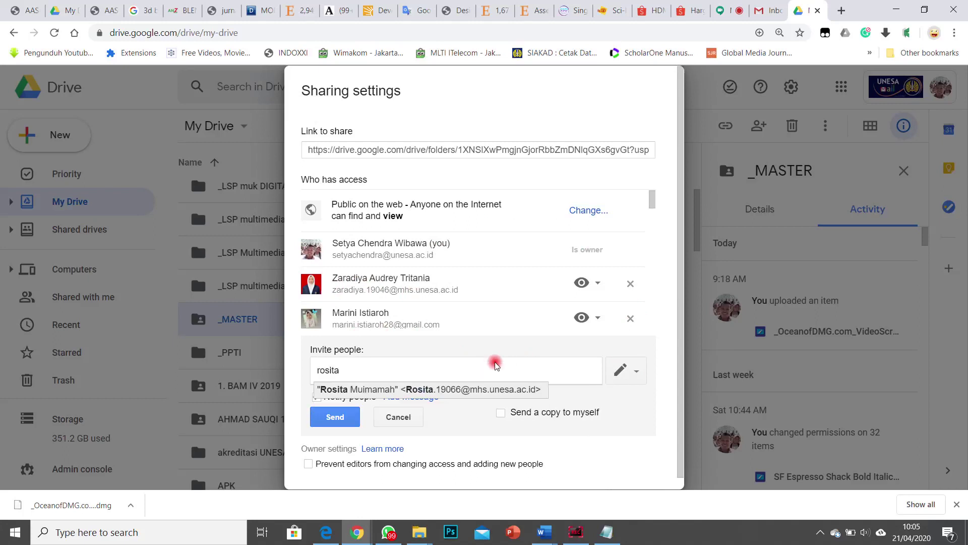
left_click(423, 389)
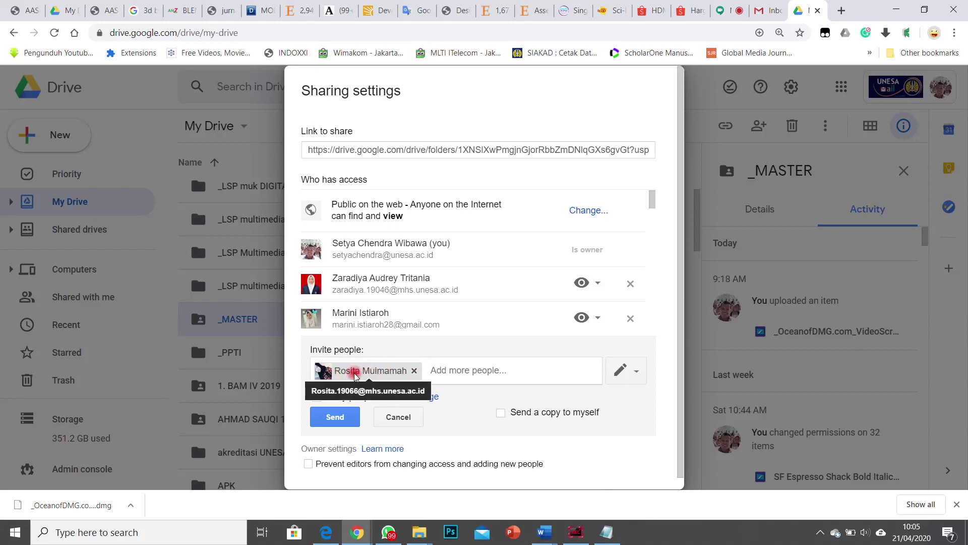
left_click(625, 372)
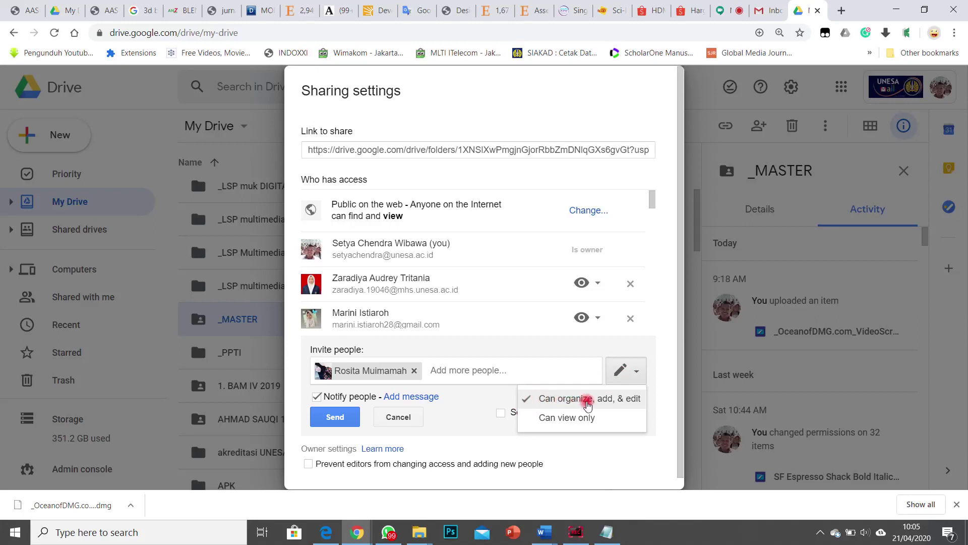
left_click(549, 420)
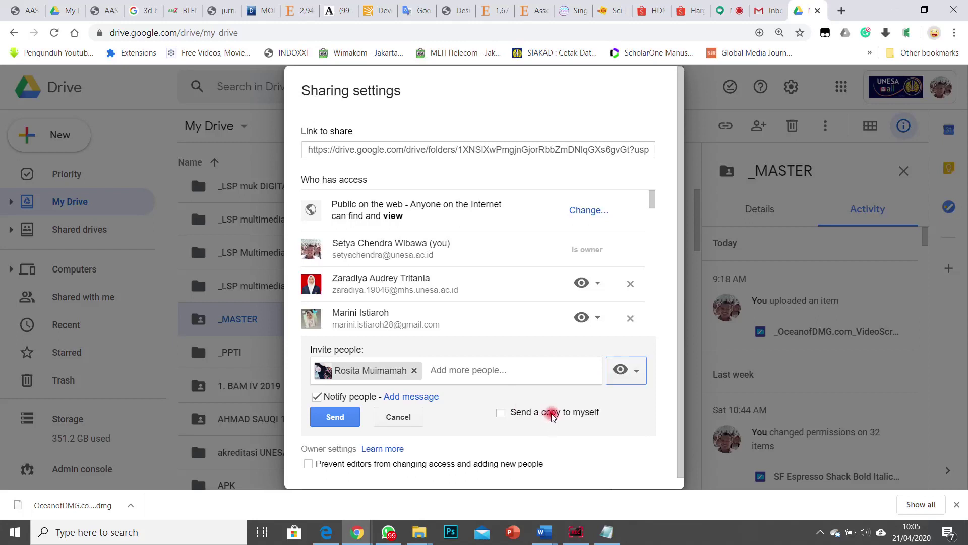
left_click(333, 419)
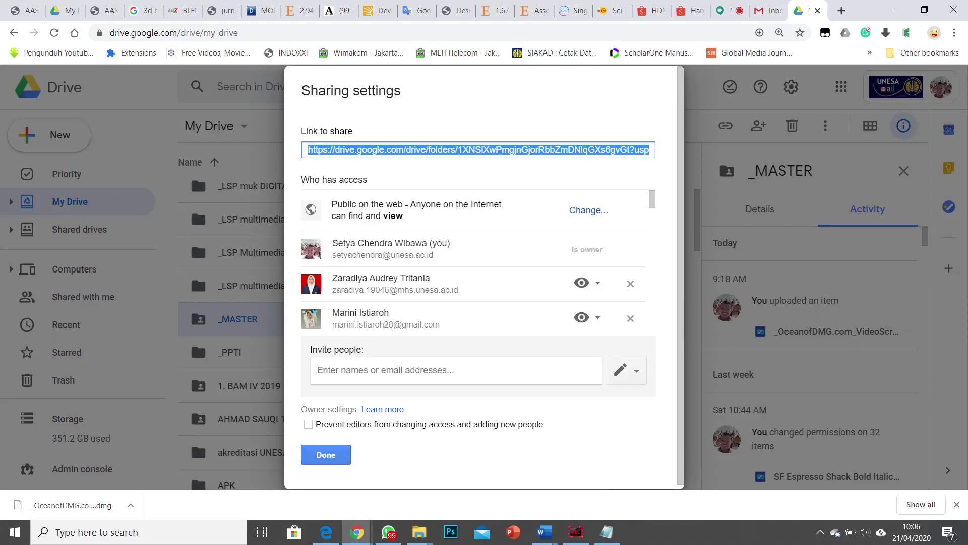
Step: Save _MASTER's link as public with Can view access and copy the share link
key("alt+Tab")
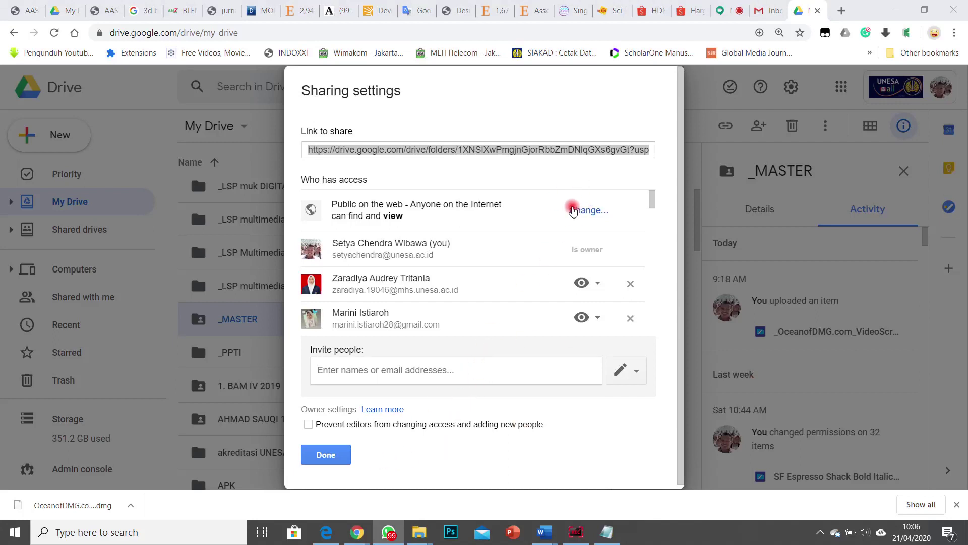
left_click(583, 210)
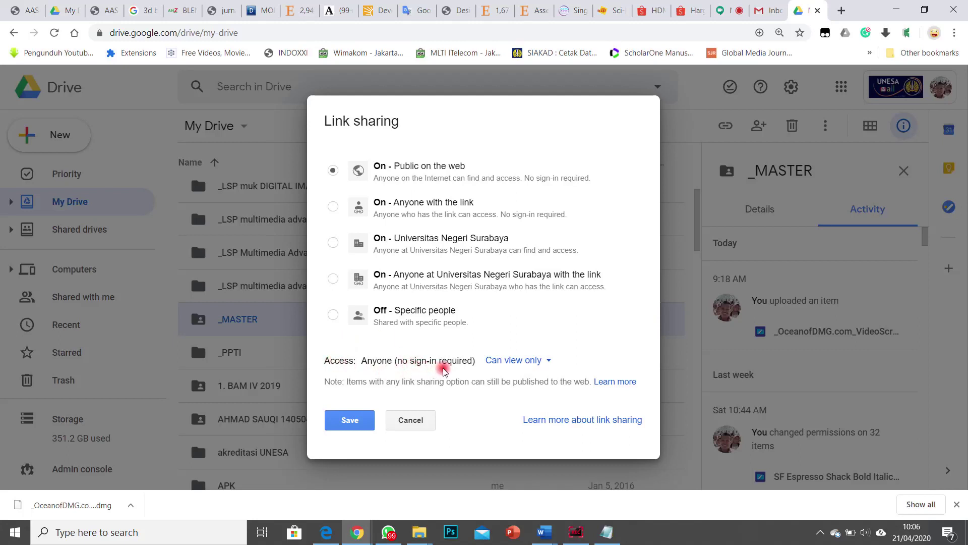
left_click(525, 362)
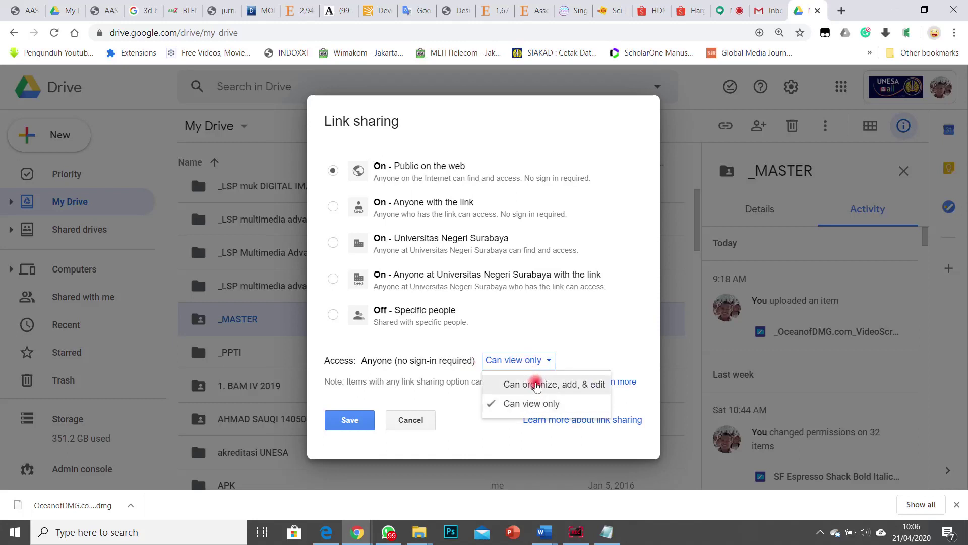
left_click(585, 340)
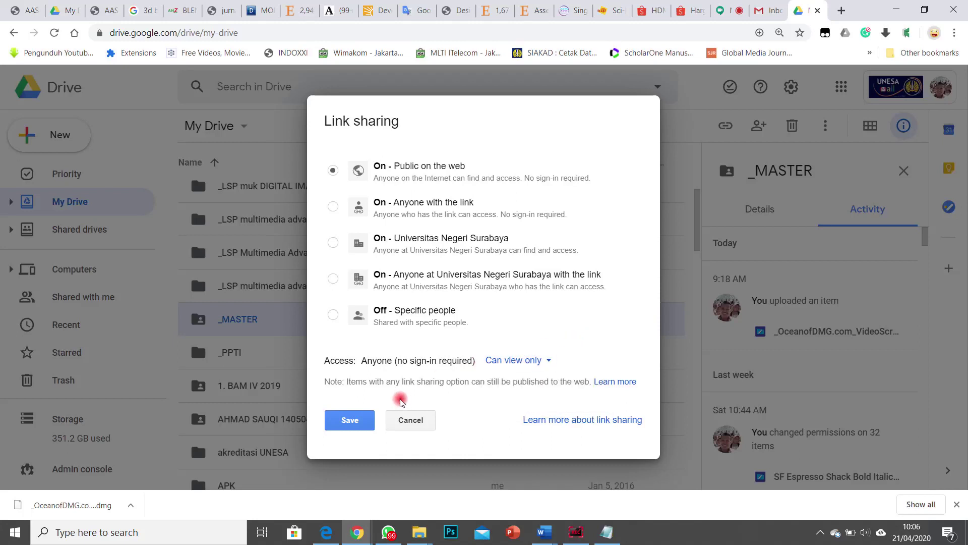
left_click(359, 421)
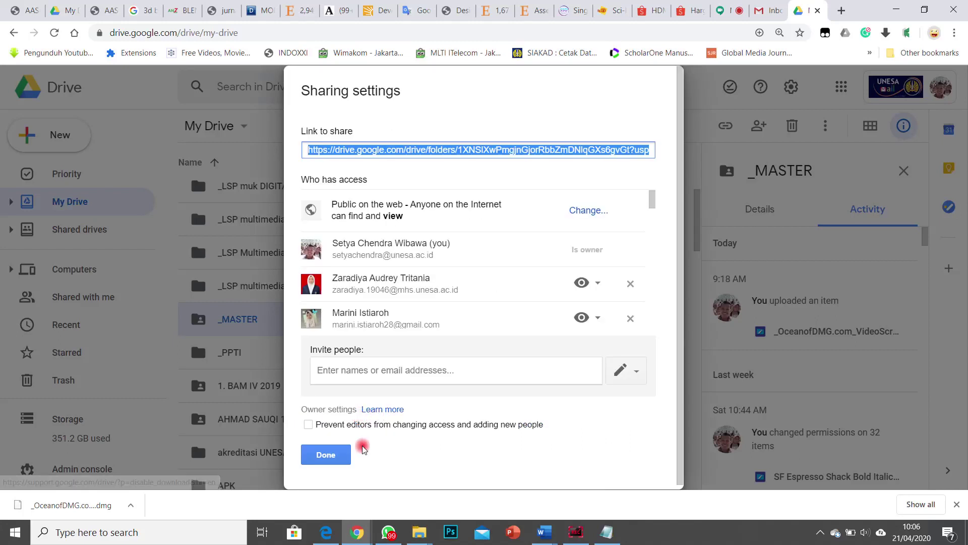
right_click(514, 149)
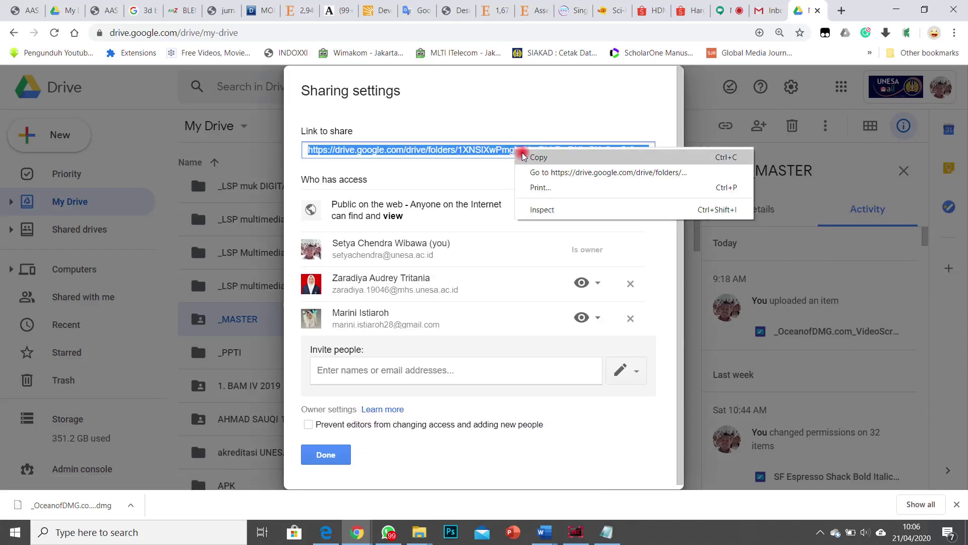
left_click(487, 170)
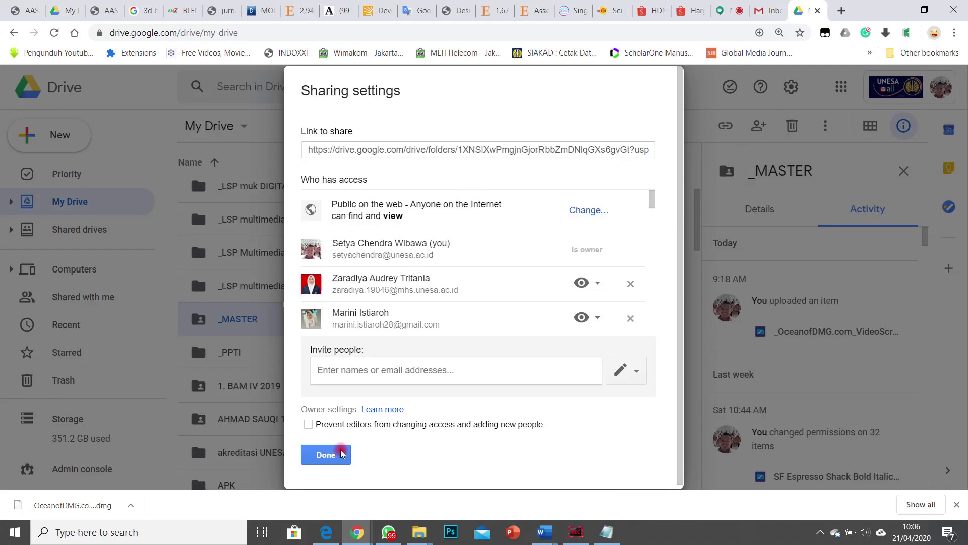
Step: Return to My Drive and copy _MASTER's shareable link from its right-click menu
left_click(325, 455)
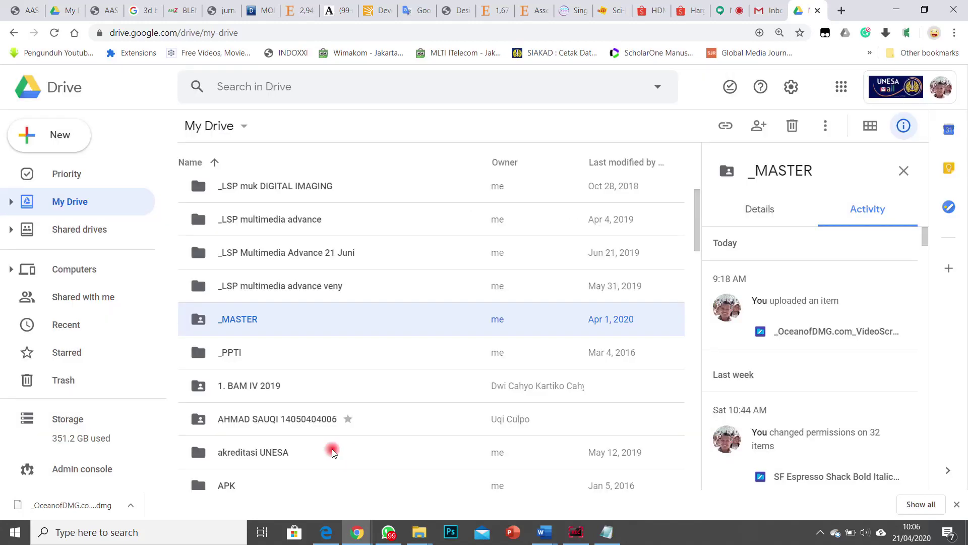
right_click(249, 319)
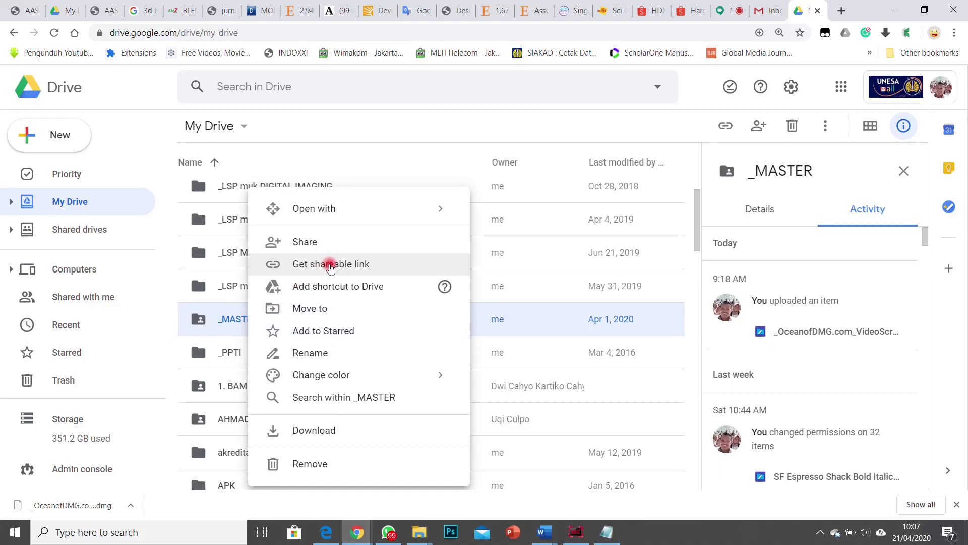
left_click(362, 263)
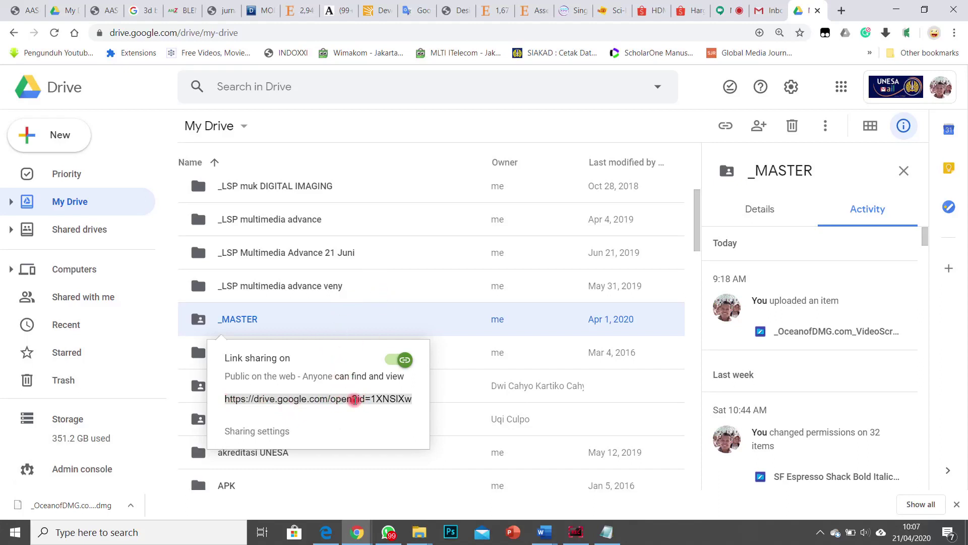
right_click(354, 398)
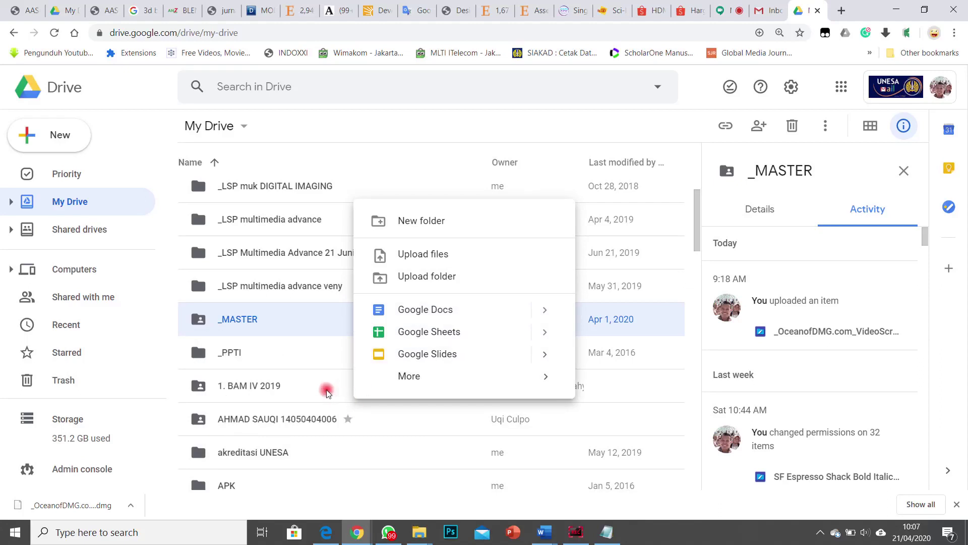
left_click(291, 329)
right_click(291, 331)
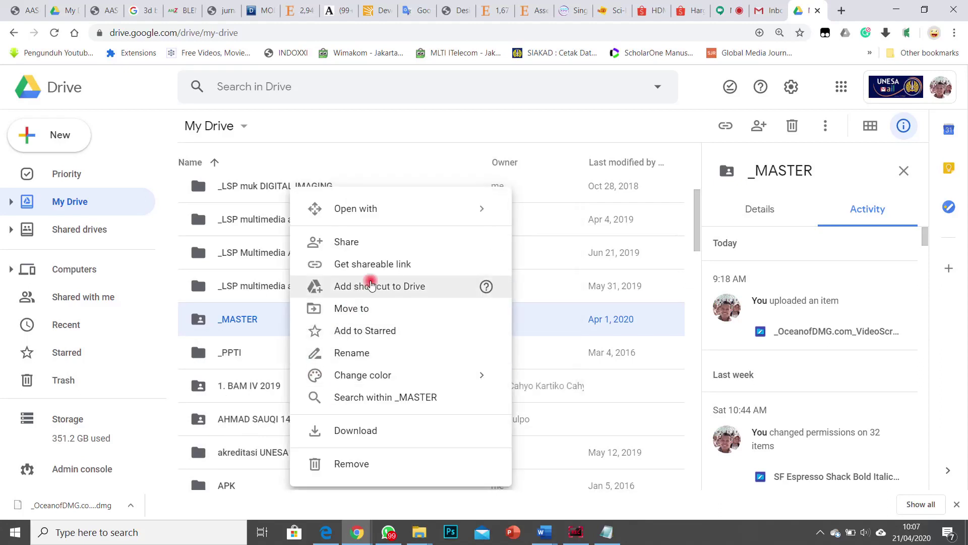
left_click(381, 271)
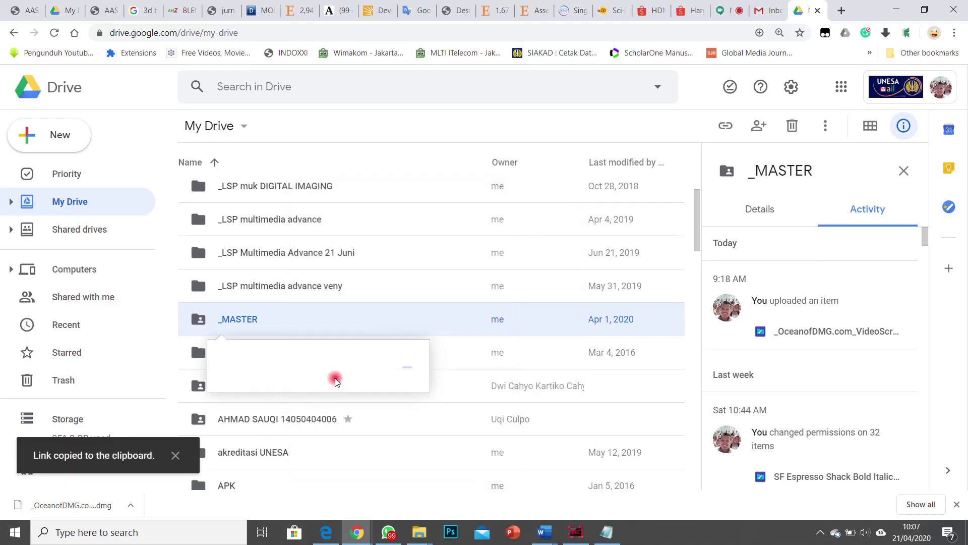
Step: Copy _MASTER's shareable link twice more from its right-click menu
right_click(339, 393)
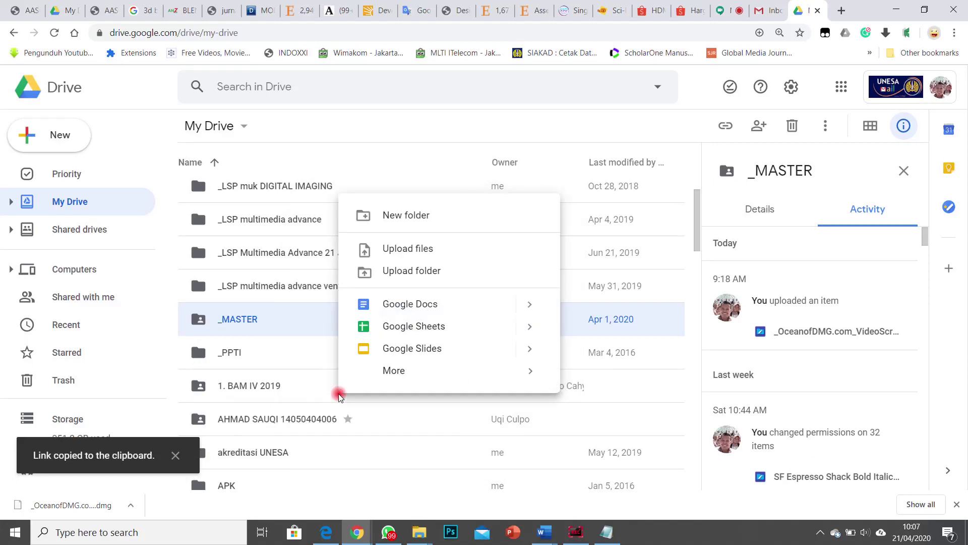
left_click(303, 318)
right_click(303, 319)
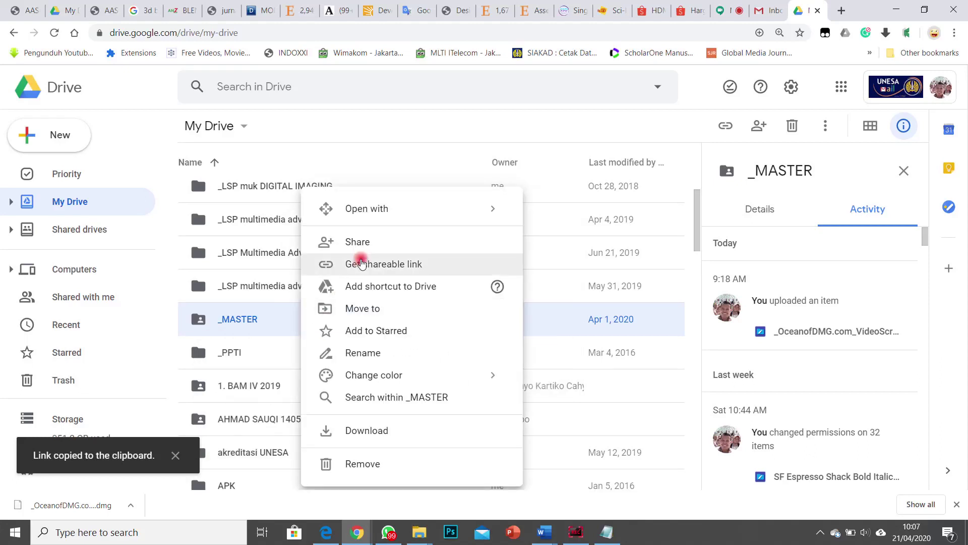
left_click(363, 262)
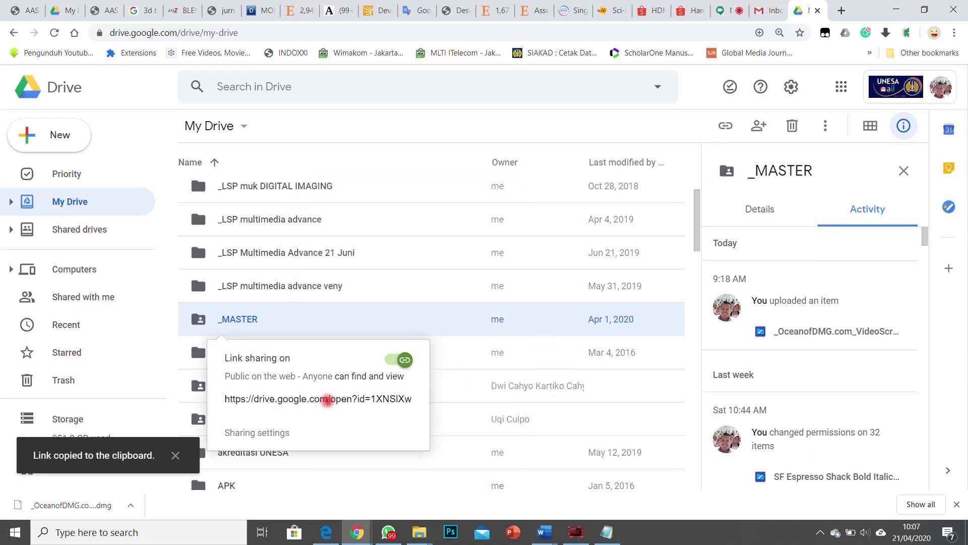
right_click(335, 398)
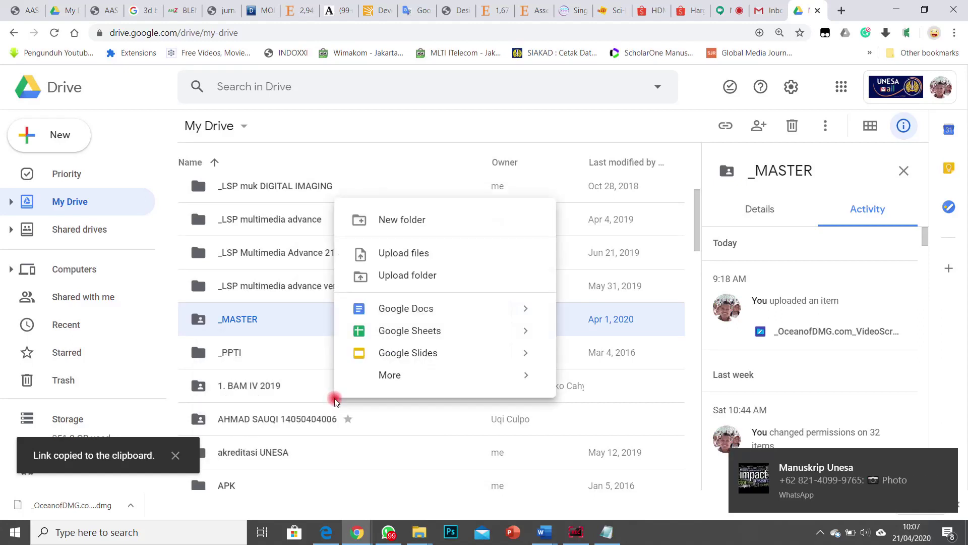
right_click(303, 318)
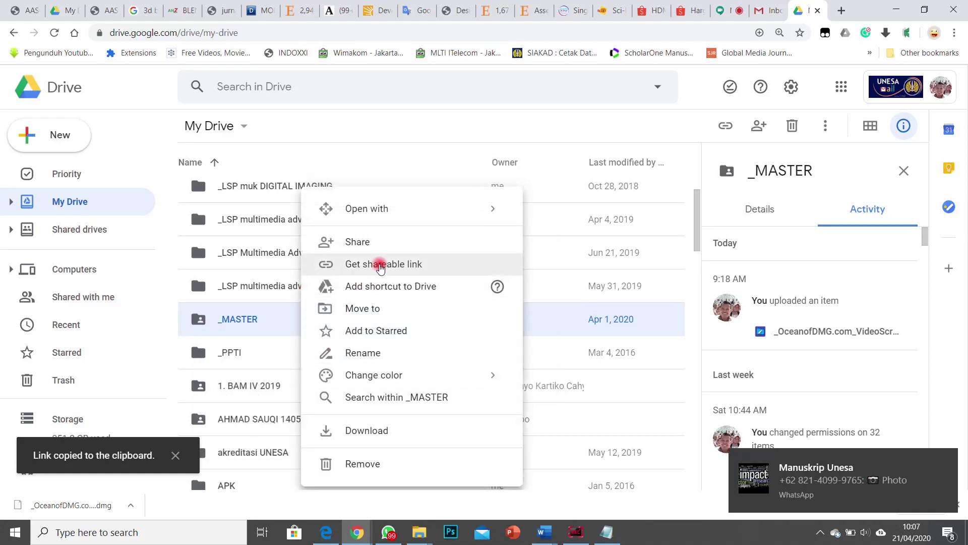
left_click(393, 263)
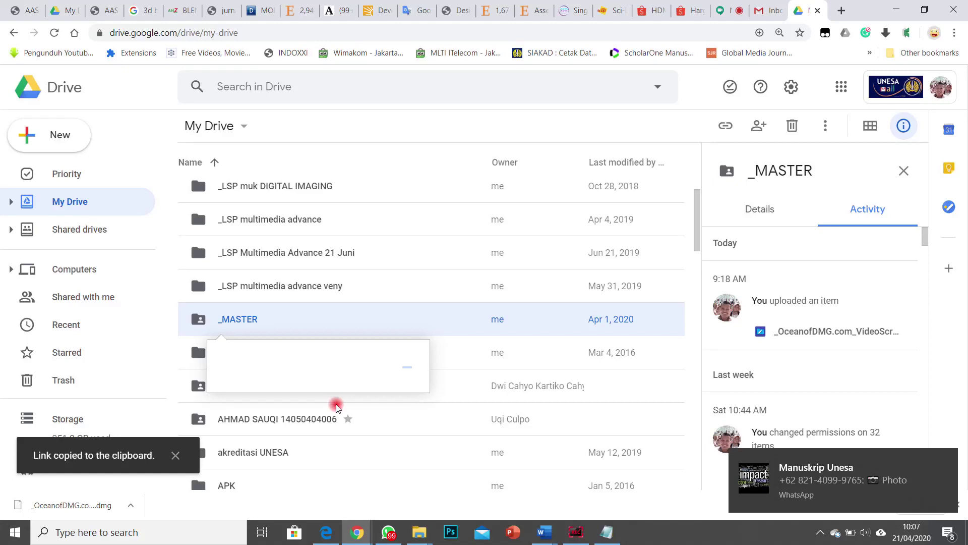
Step: Undo an accidental drag in the My Drive file list
left_click_drag(339, 400, 332, 325)
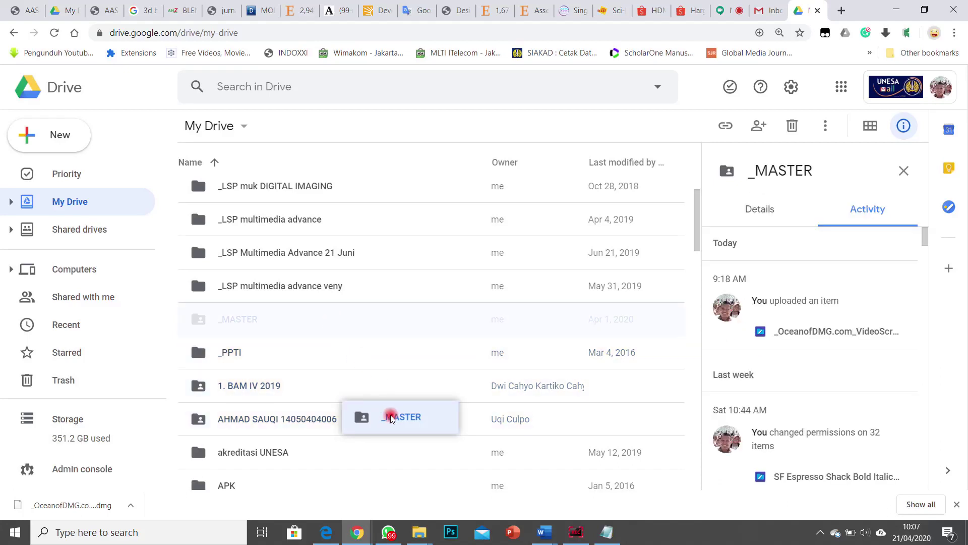
left_click_drag(392, 418, 337, 419)
key("ctrl+z")
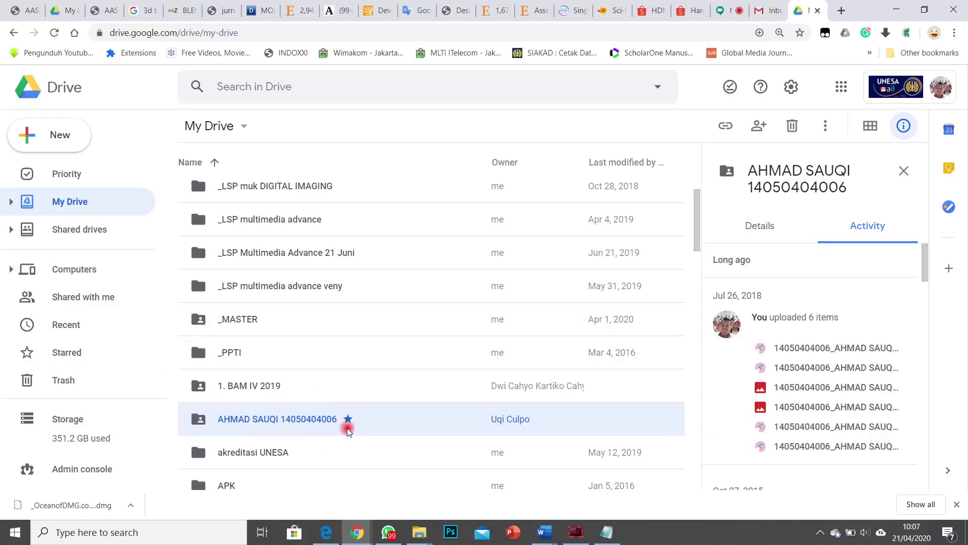
Step: Get _MASTER's shareable link, then undo the accidental folder move
left_click(275, 322)
right_click(275, 321)
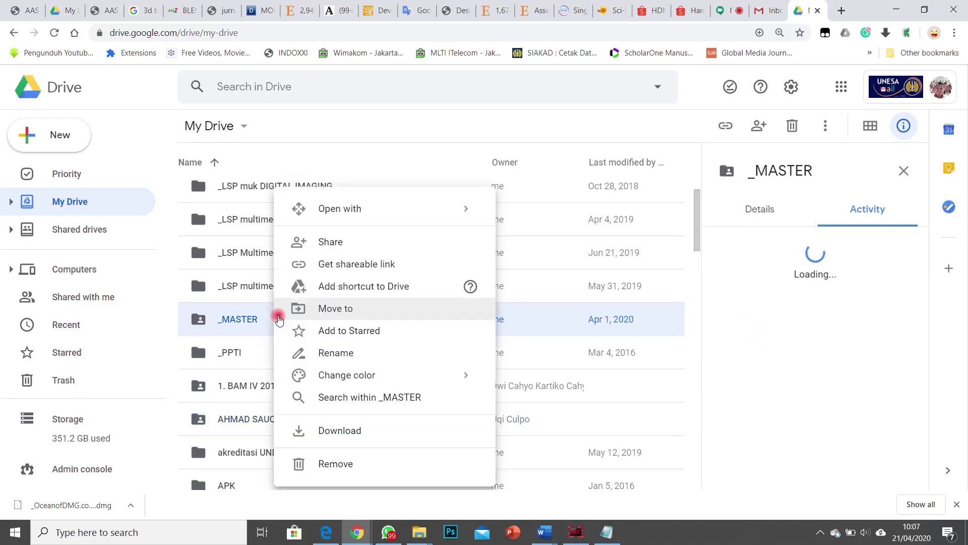
left_click(350, 266)
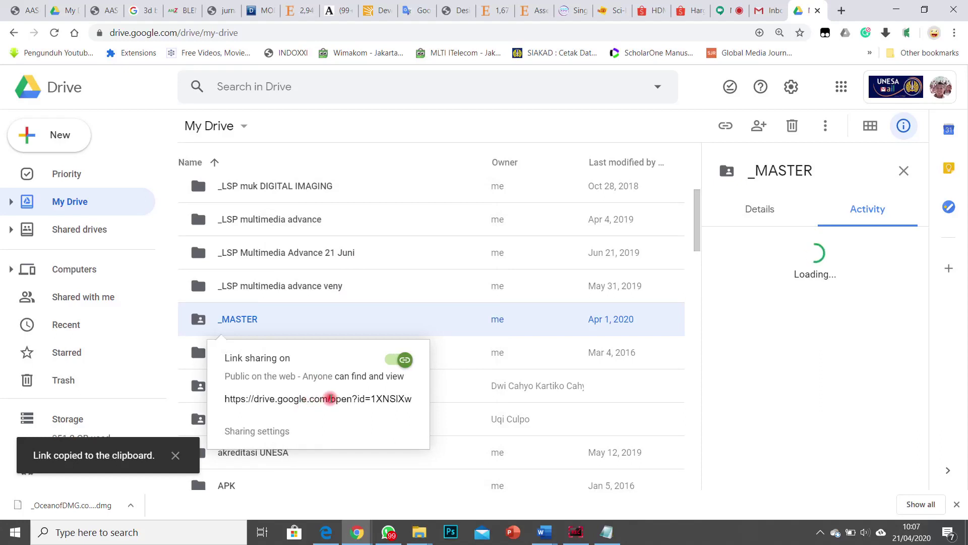
left_click_drag(328, 395, 308, 336)
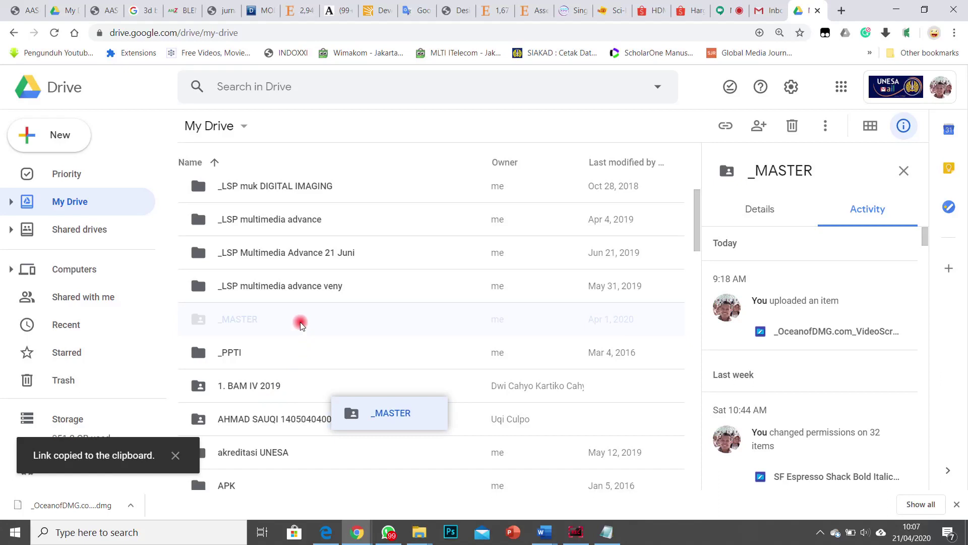
left_click_drag(382, 429, 297, 443)
key("ctrl+z")
scroll(371, 372, "down", 4)
scroll(359, 376, "up", 6)
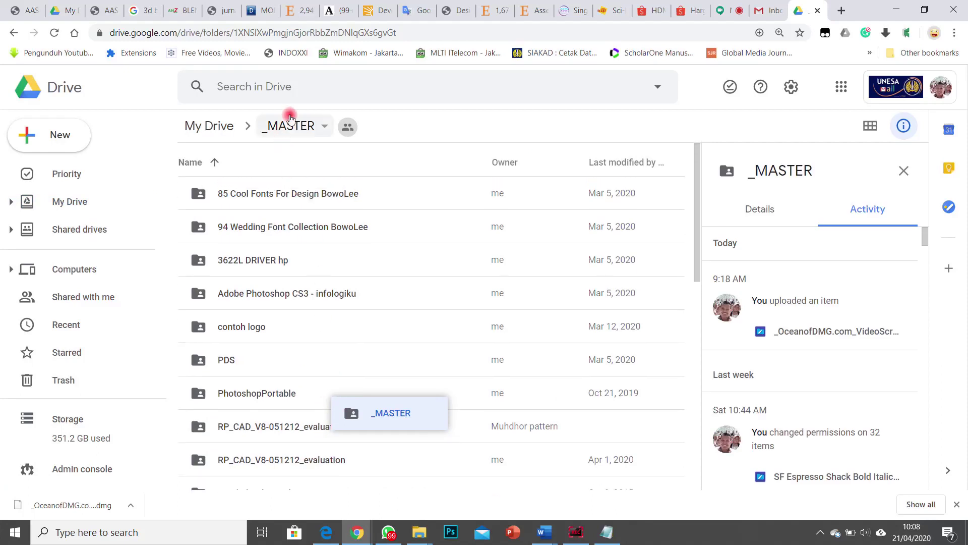
Step: Go back to My Drive and open a student's folder
left_click(292, 126)
left_click(281, 127)
left_click(217, 126)
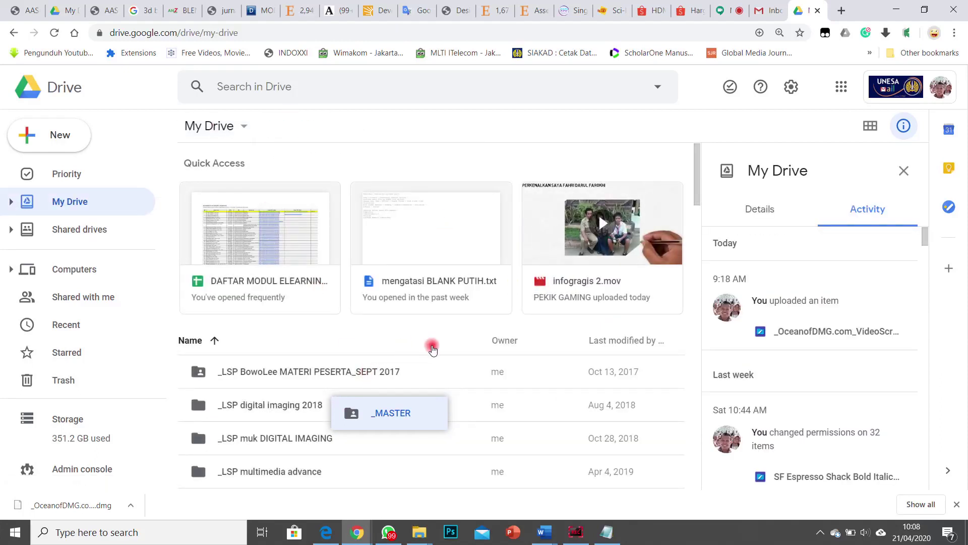
scroll(444, 361, "down", 3)
scroll(383, 414, "down", 2)
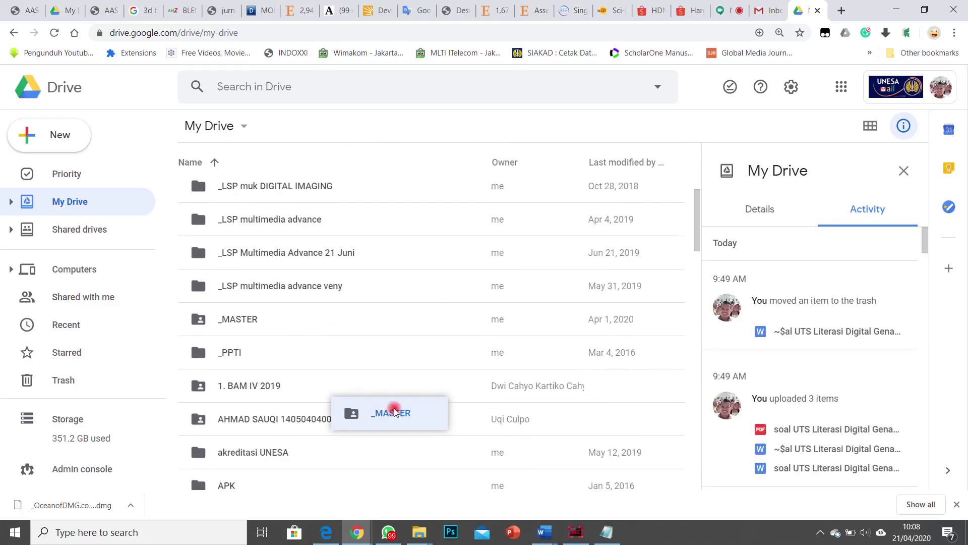
left_click_drag(389, 403, 361, 364)
double_click(372, 419)
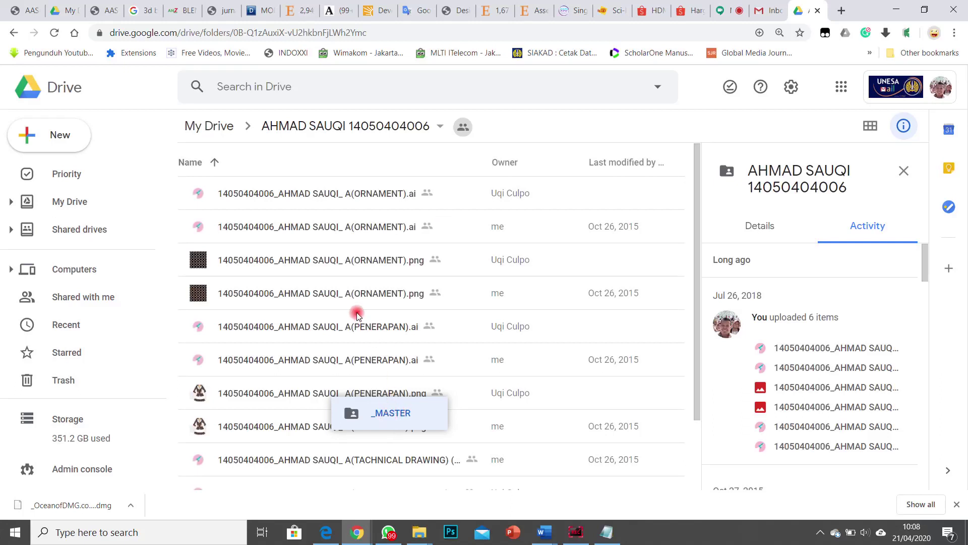
Step: Open the _MASTER folder and look through its subfolders
mouse_move(370, 328)
left_mouse_down()
mouse_move(382, 321)
mouse_move(318, 141)
mouse_move(216, 122)
mouse_move(365, 261)
mouse_move(458, 251)
mouse_move(488, 68)
mouse_move(184, 20)
mouse_move(344, 29)
left_mouse_up()
left_click_drag(577, 20, 416, 366)
scroll(439, 371, "down", 3)
scroll(430, 378, "down", 3)
double_click(271, 322)
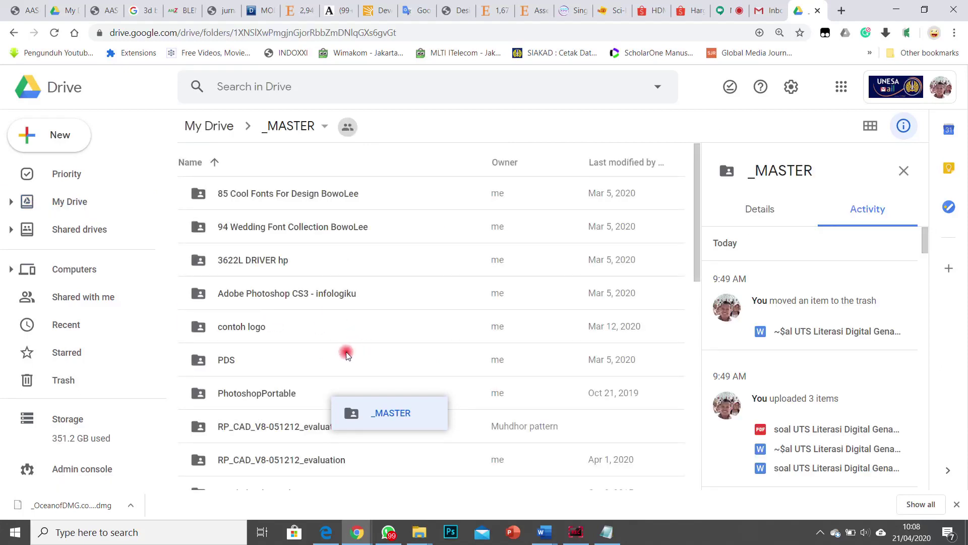
scroll(352, 348, "down", 5)
scroll(349, 357, "up", 10)
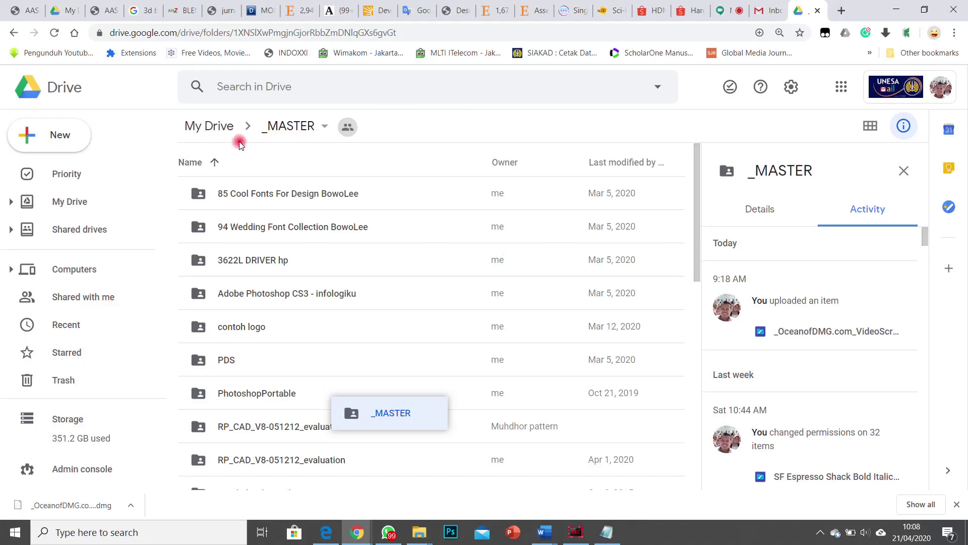
Step: Return to My Drive and open the context menu for _MASTER
left_click(234, 126)
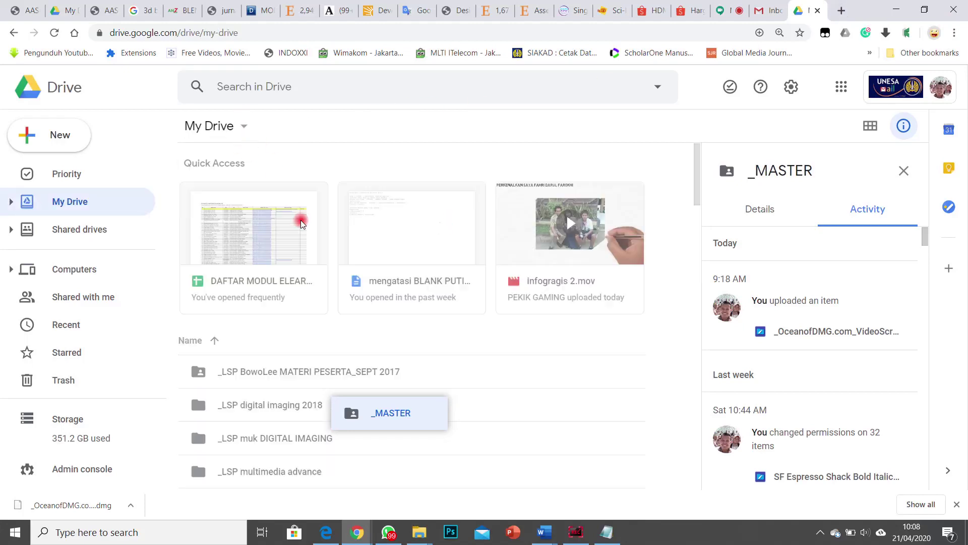
scroll(266, 391, "down", 2)
scroll(266, 391, "down", 3)
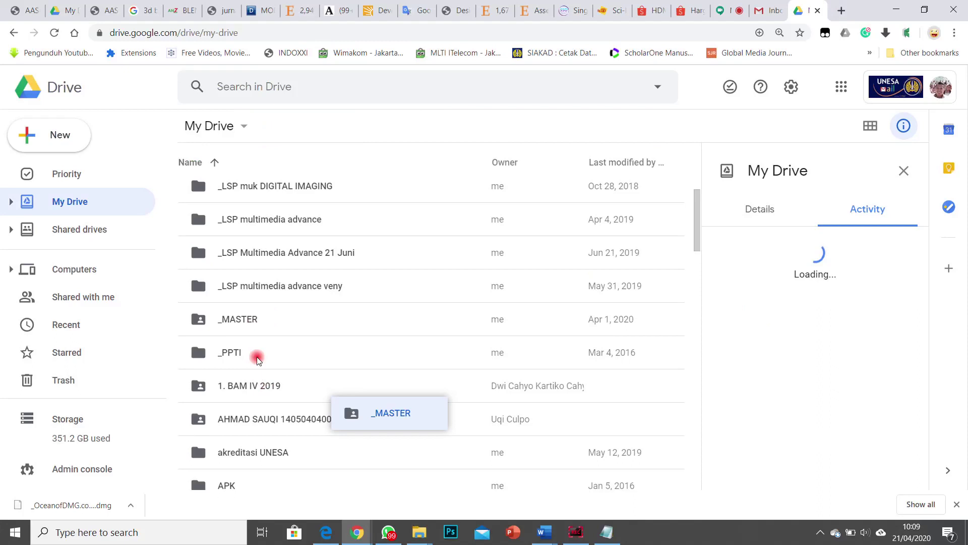
left_click(253, 318)
right_click(254, 321)
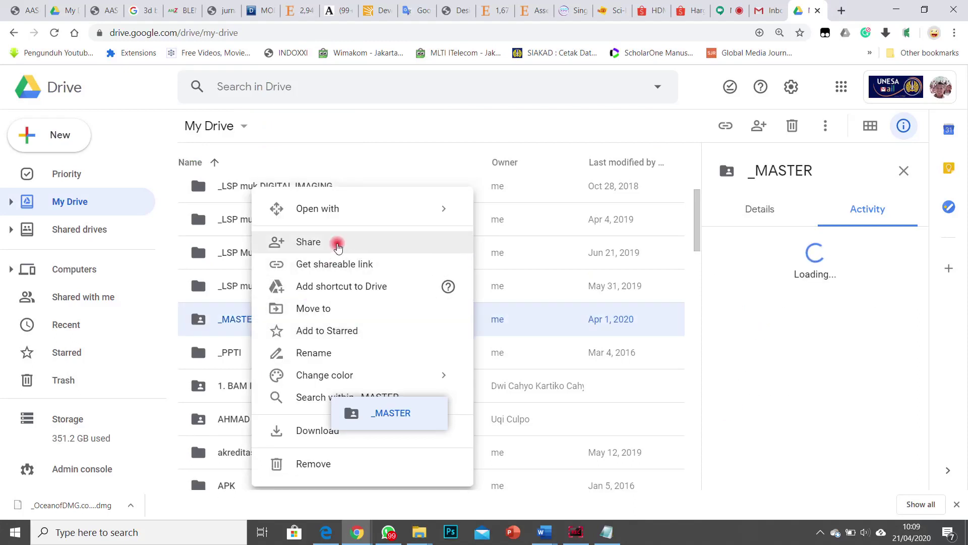
Step: Copy _MASTER's full sharing link from the Share dialog, then switch to the Google Meet call
left_click(337, 246)
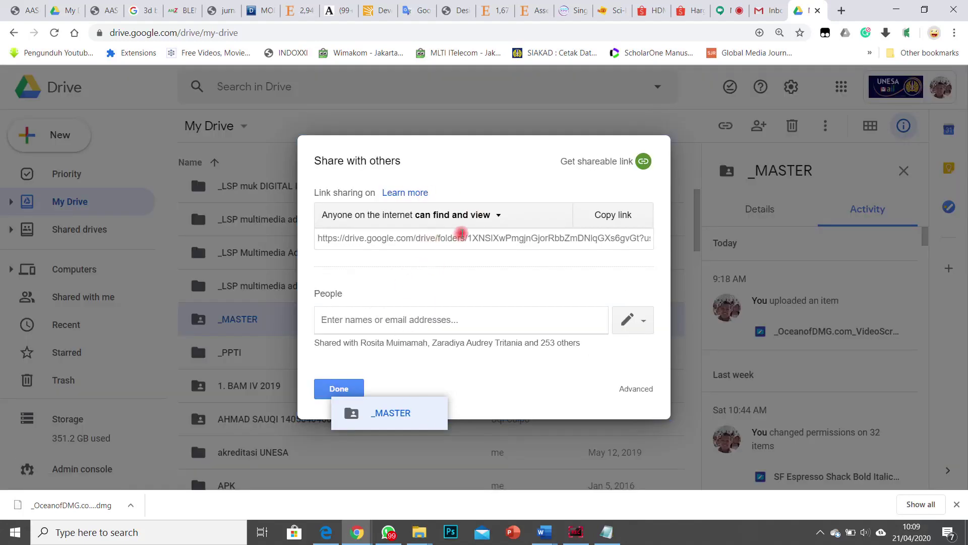
left_click(462, 235)
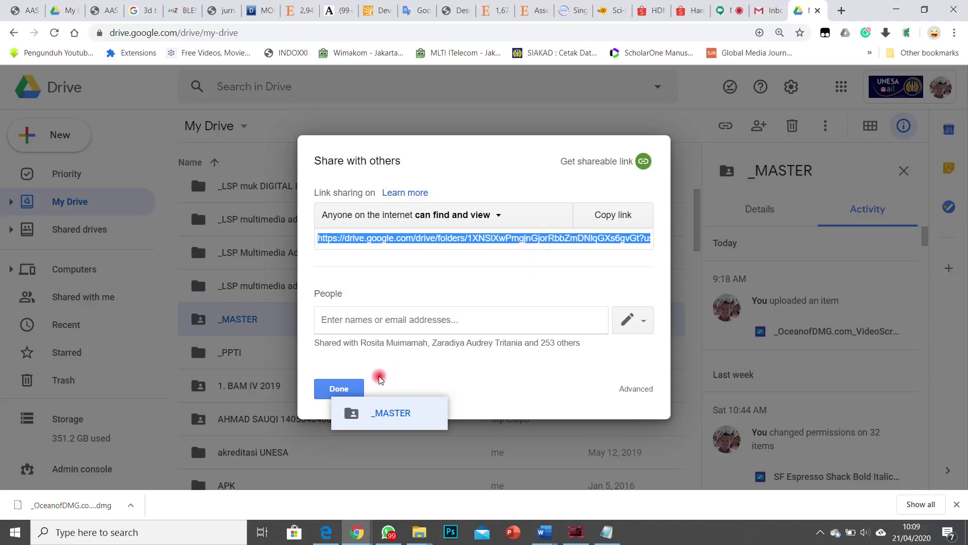
right_click(489, 235)
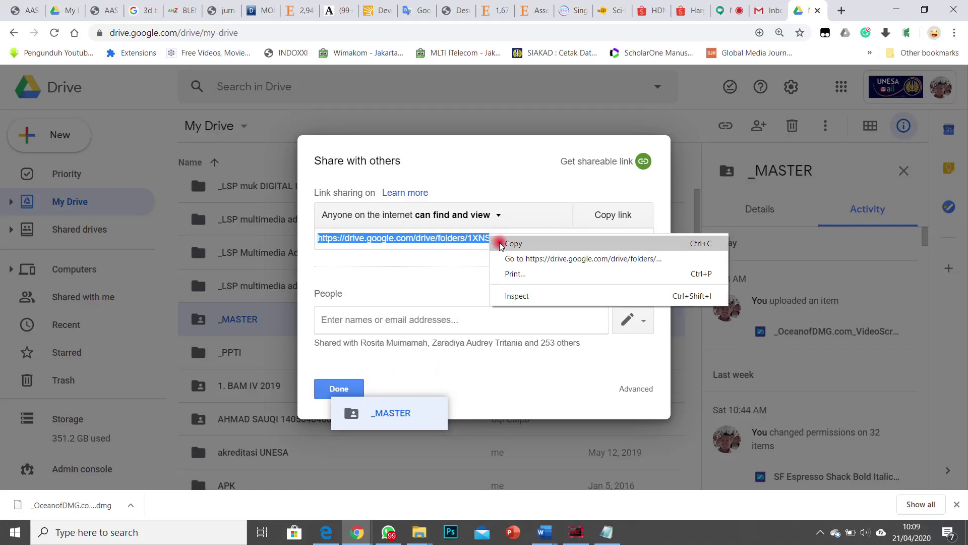
left_click(505, 244)
left_click(334, 385)
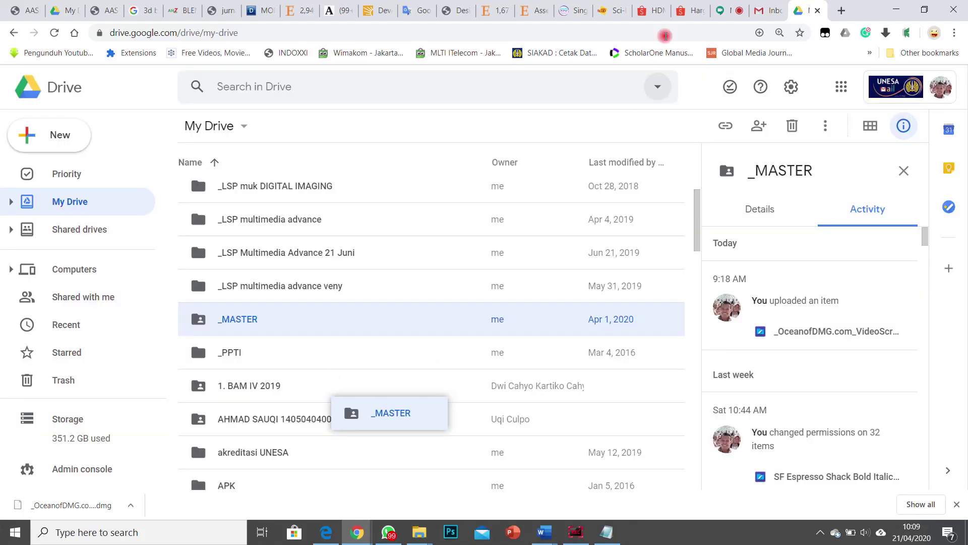
left_click(727, 10)
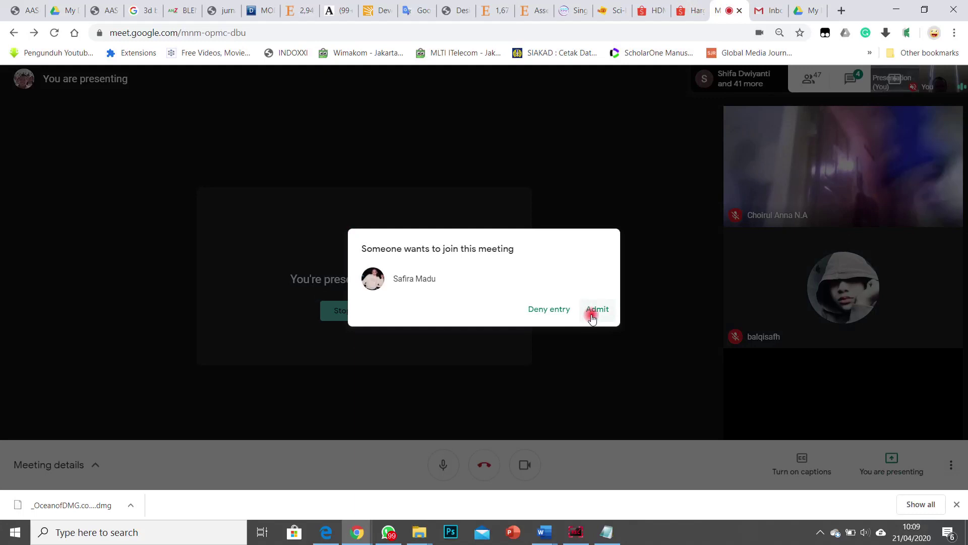
Step: Admit the waiting participant to the Meet call and open a new browser tab
left_click(597, 310)
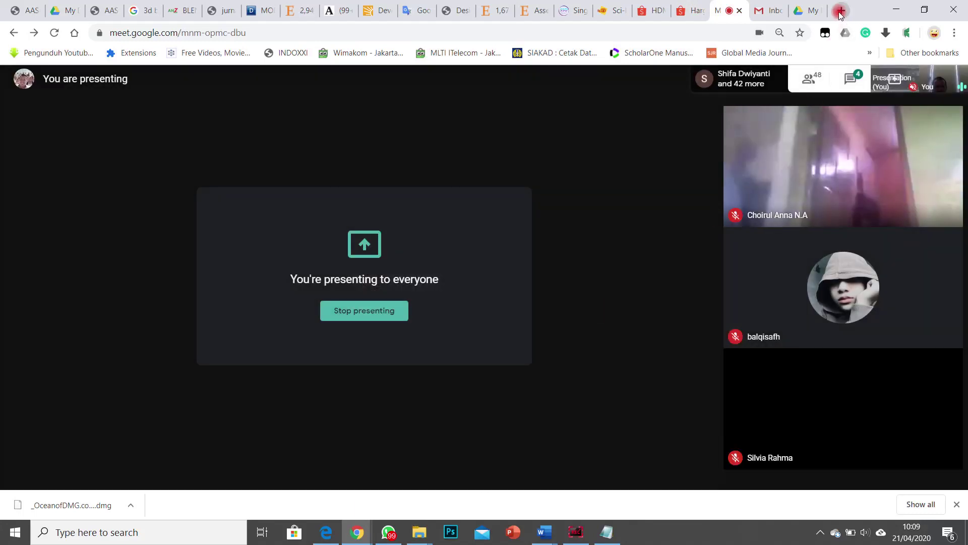
left_click(841, 11)
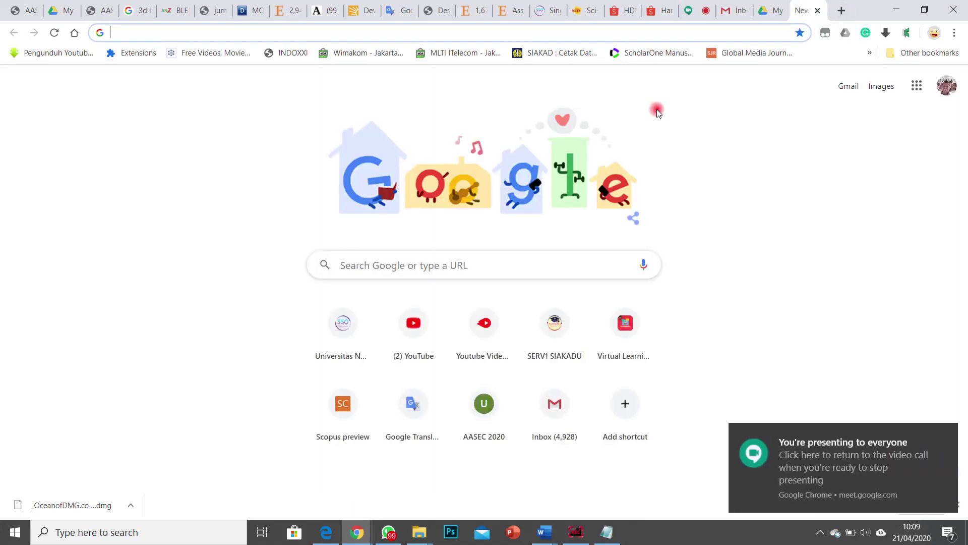
left_click(861, 461)
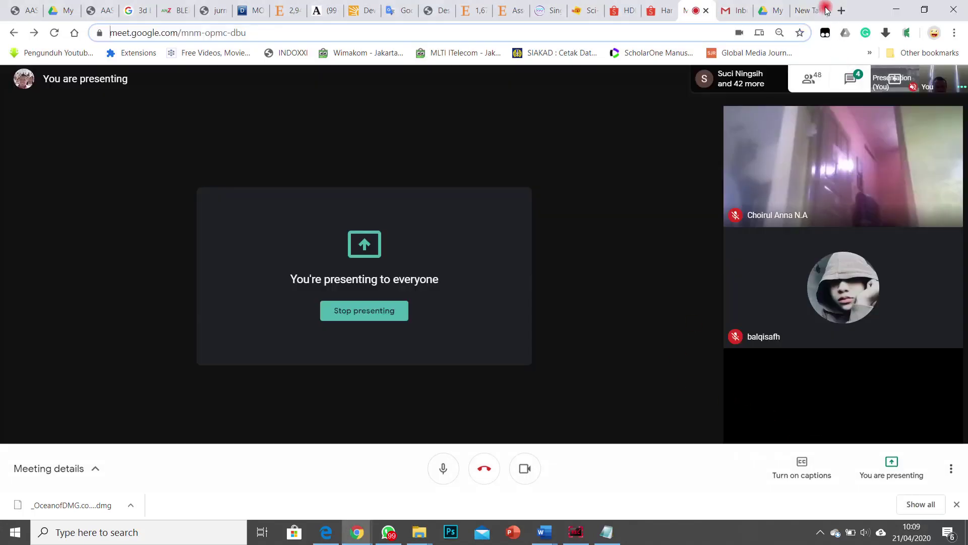
left_click(822, 10)
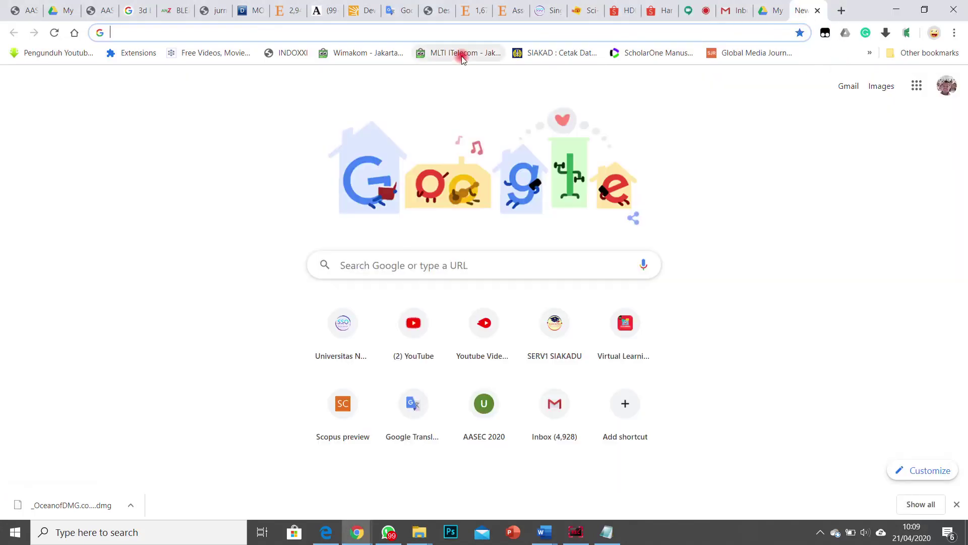
Step: Open bitly.com, glance at the Create and account menus, then start a new short link
type("bit")
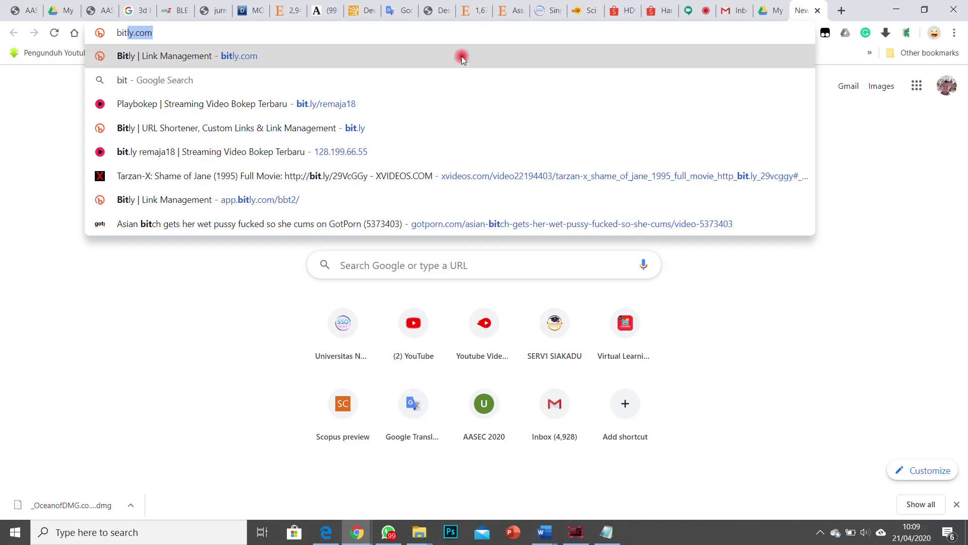
key("Return")
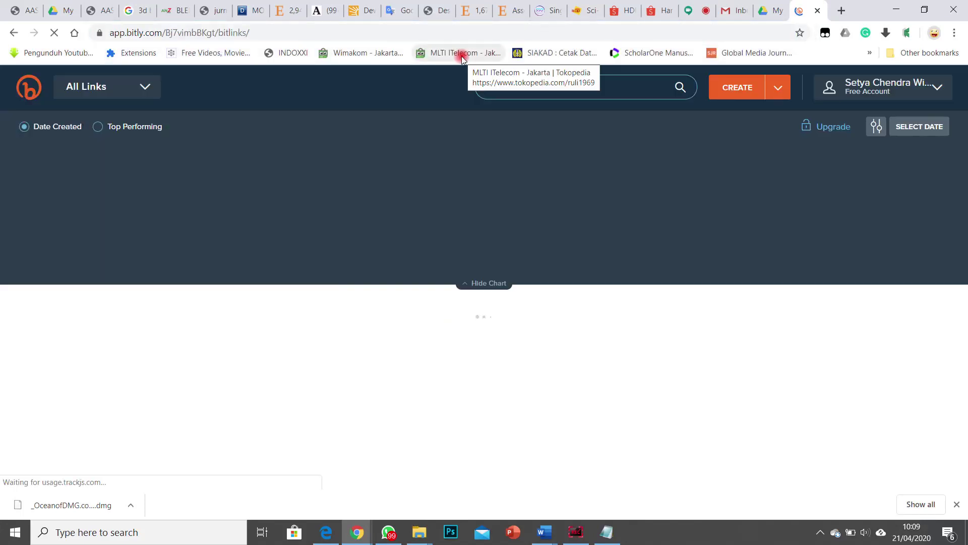
left_click(777, 91)
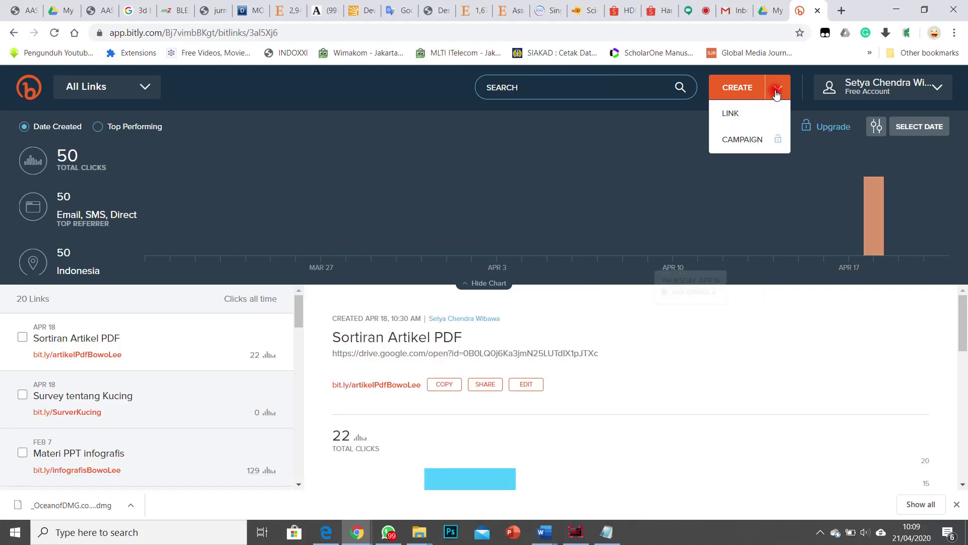
left_click(892, 81)
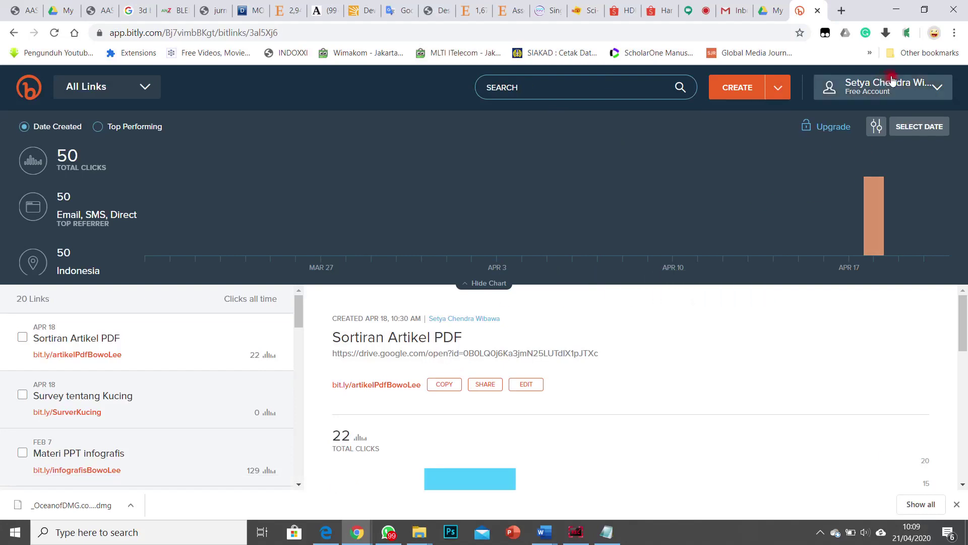
left_click(933, 90)
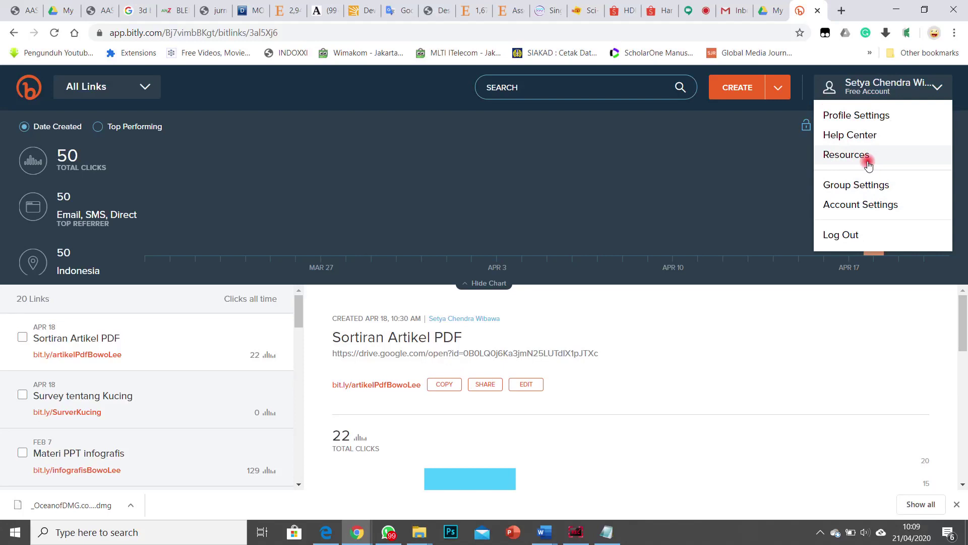
left_click(769, 144)
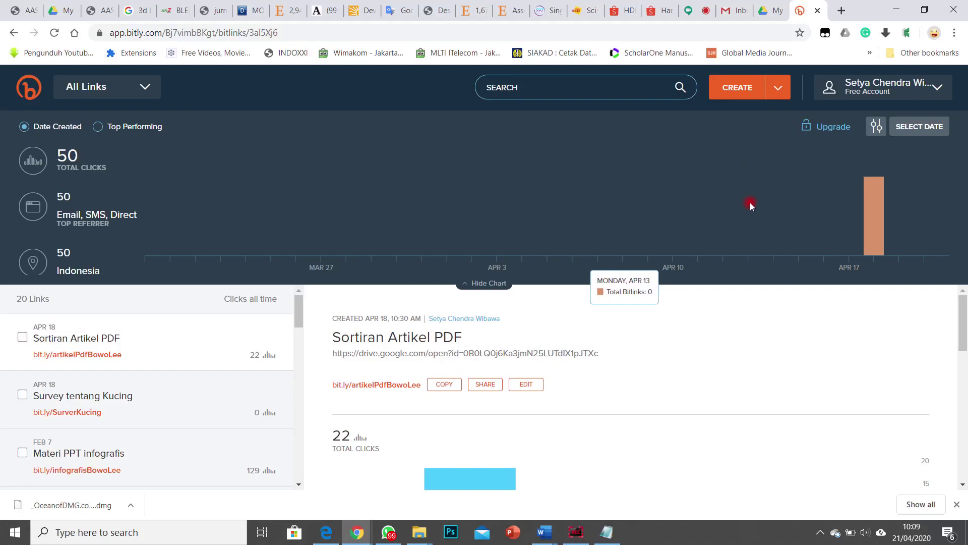
left_click(737, 87)
left_click(867, 188)
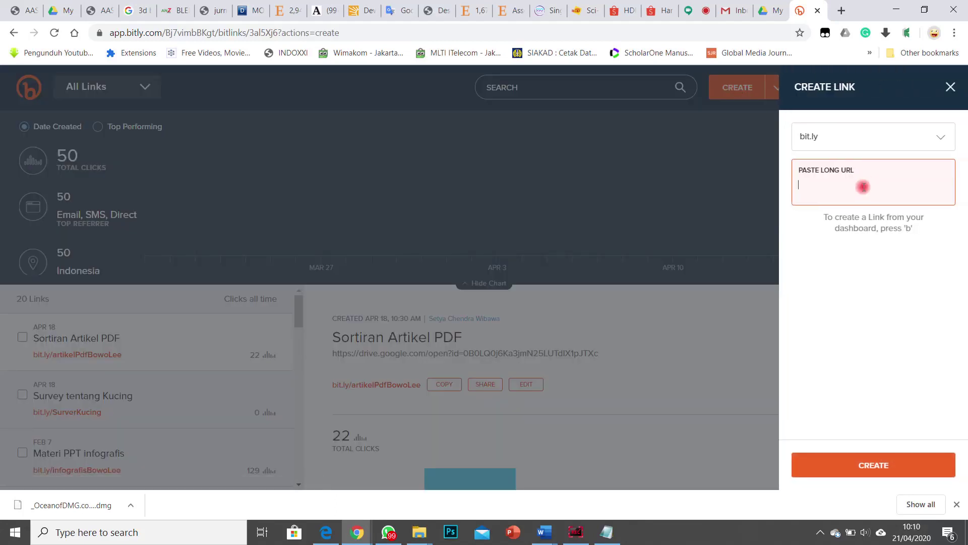
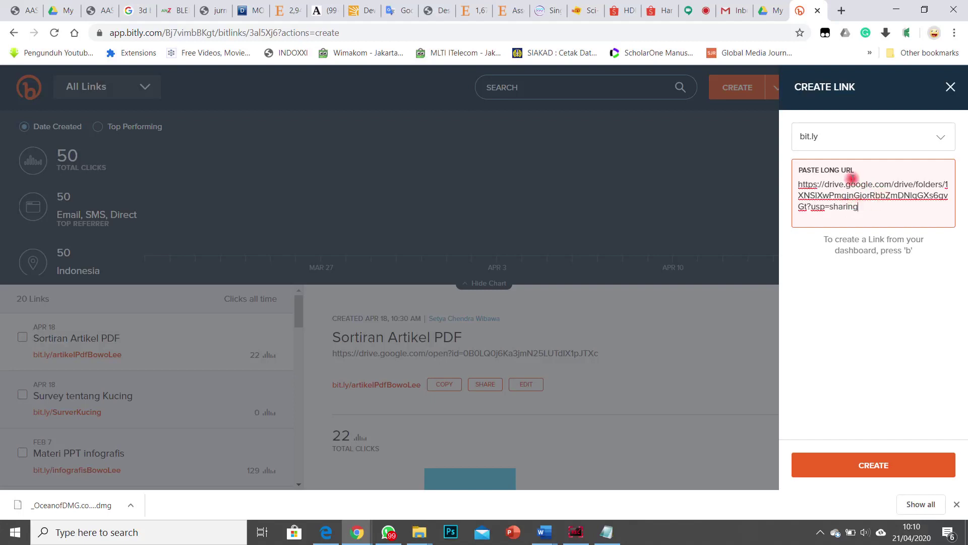
key("Return")
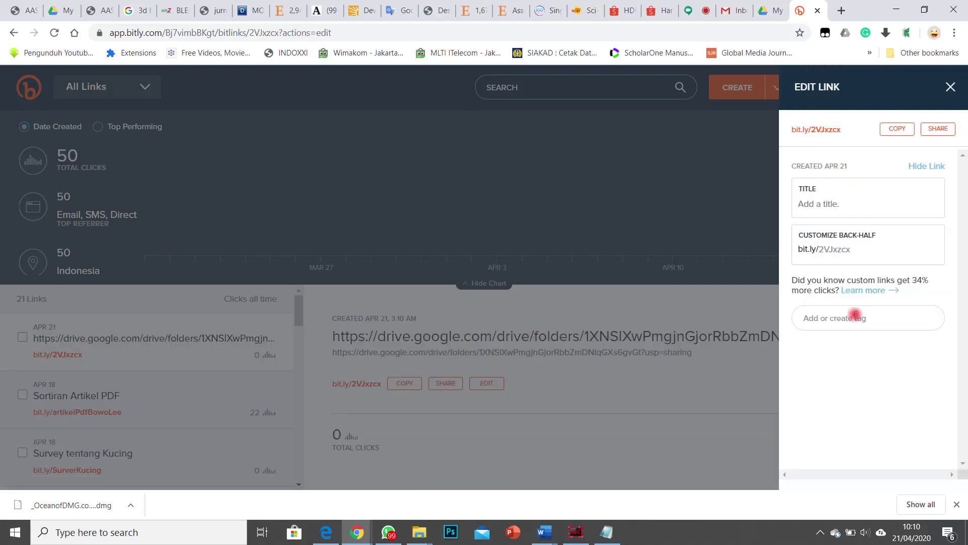
double_click(860, 249)
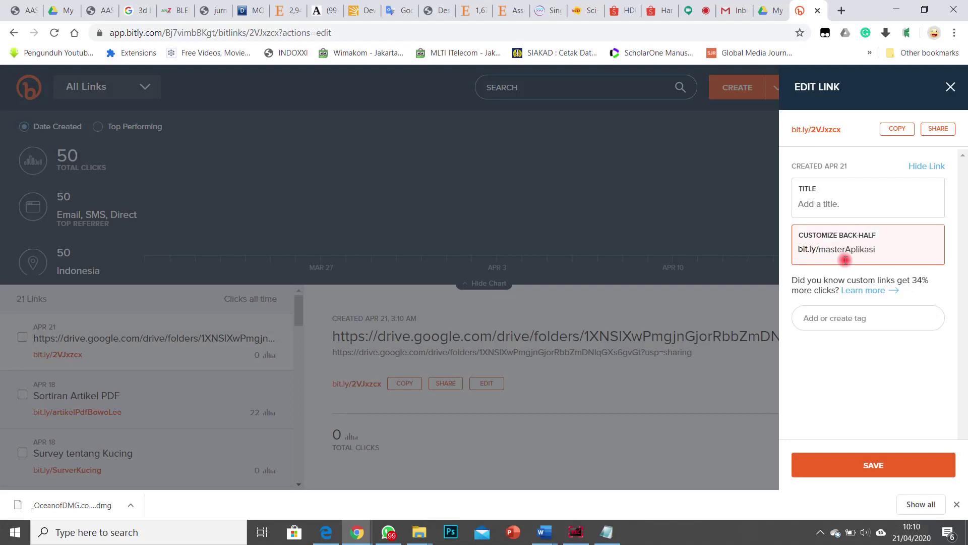
left_click_drag(880, 251, 783, 253)
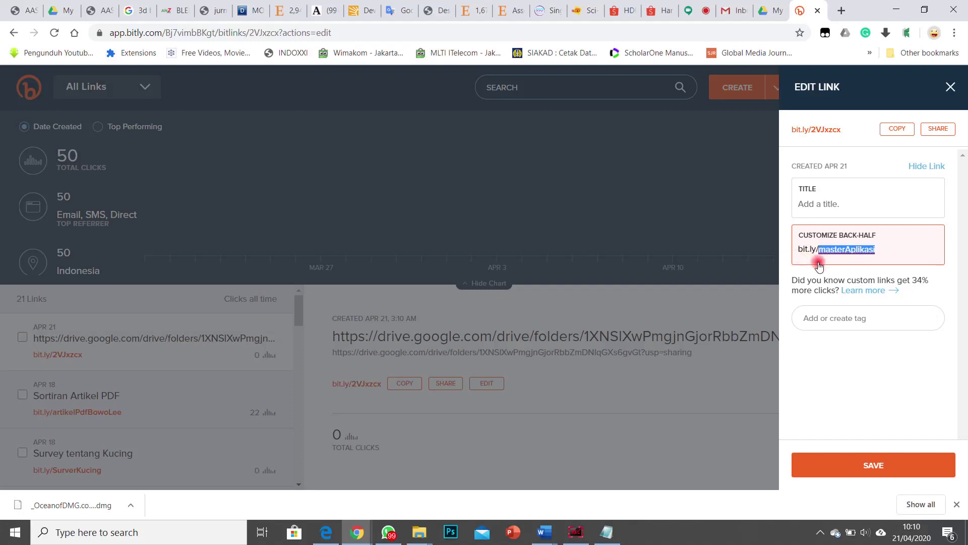
left_click(851, 204)
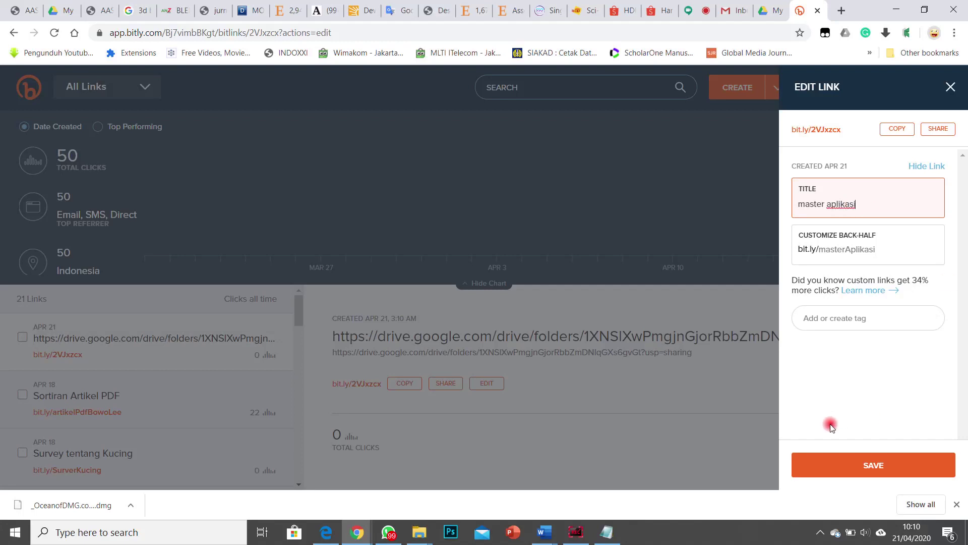
left_click(866, 471)
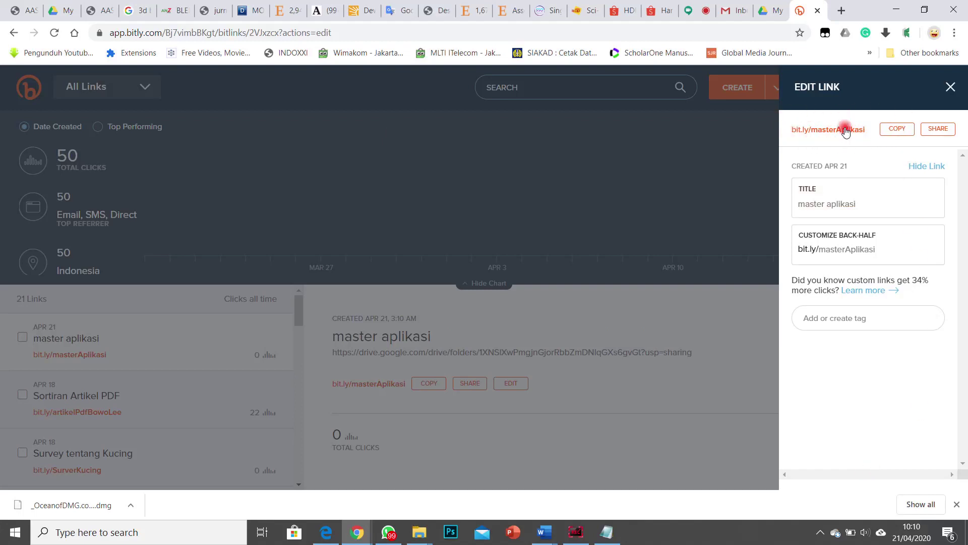
left_click(897, 129)
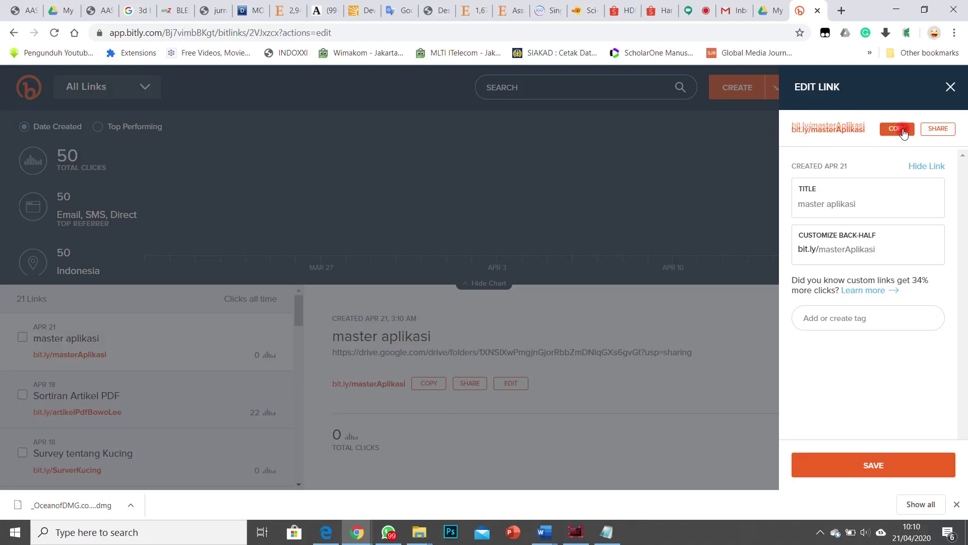
left_click(388, 532)
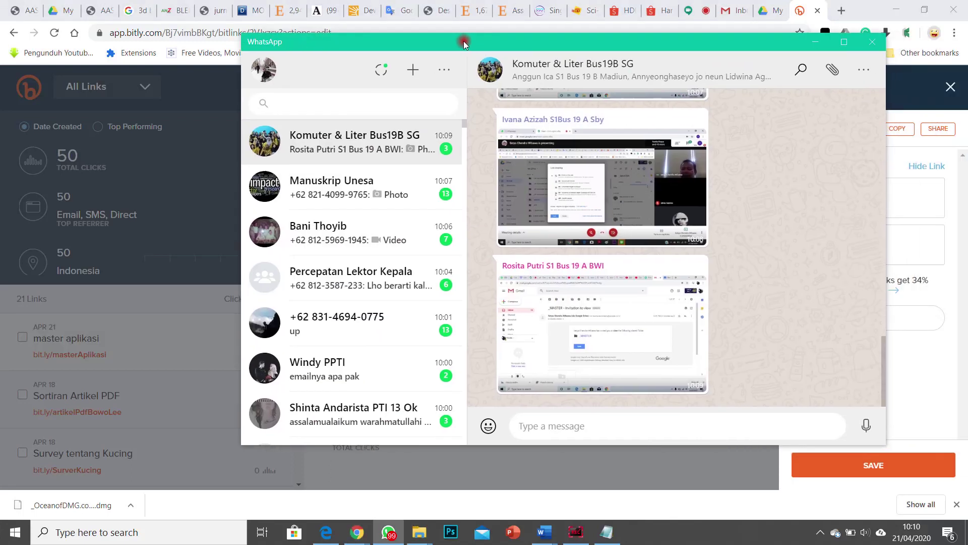
left_click(401, 151)
left_click(602, 425)
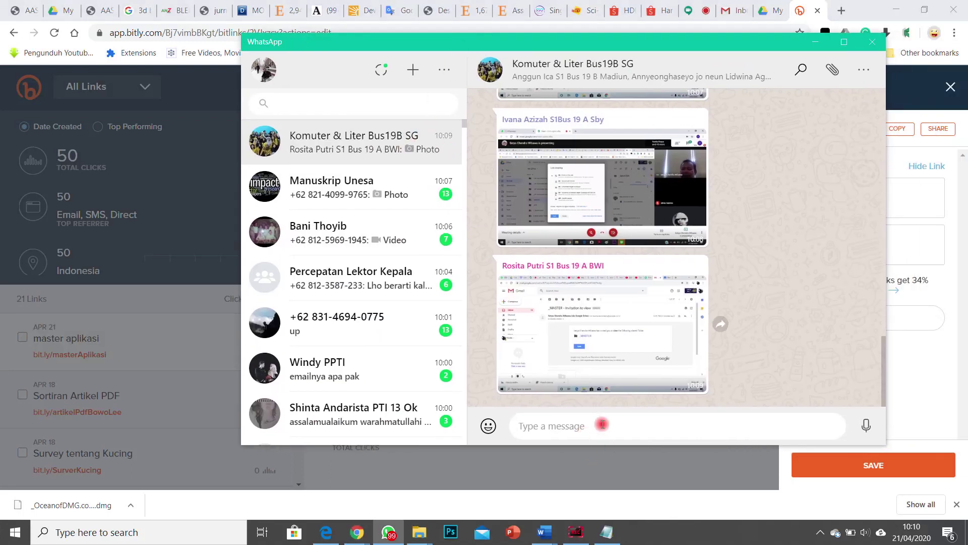
key("ctrl+v")
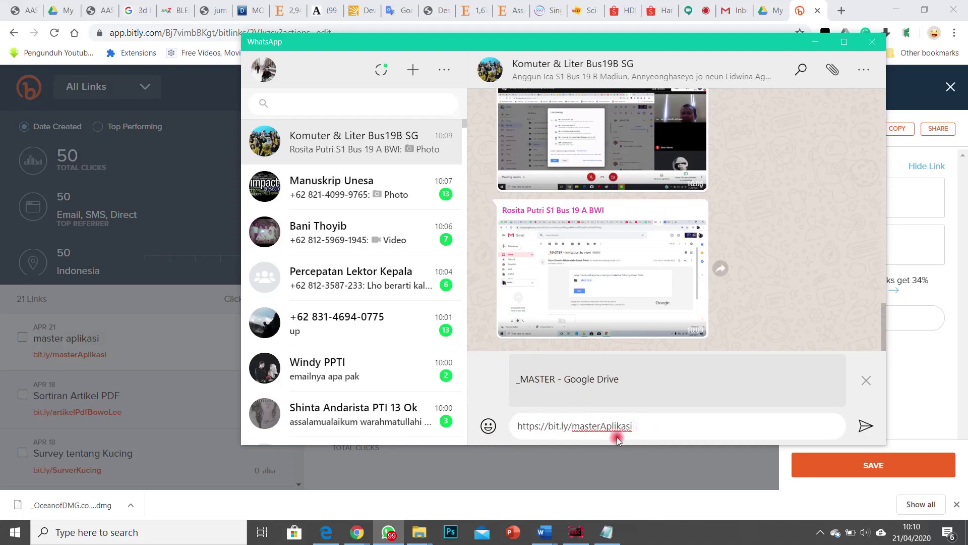
scroll(727, 211, "up", 10)
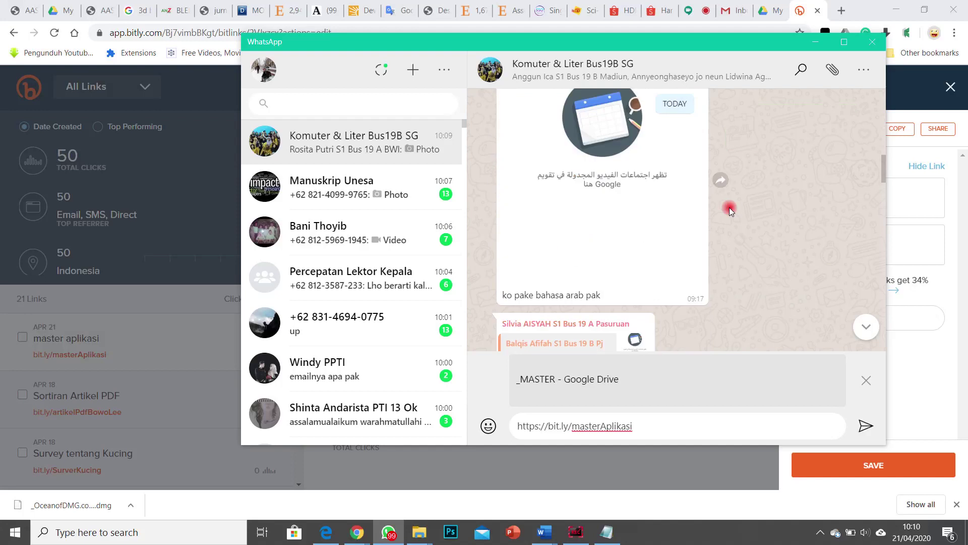
scroll(729, 208, "up", 15)
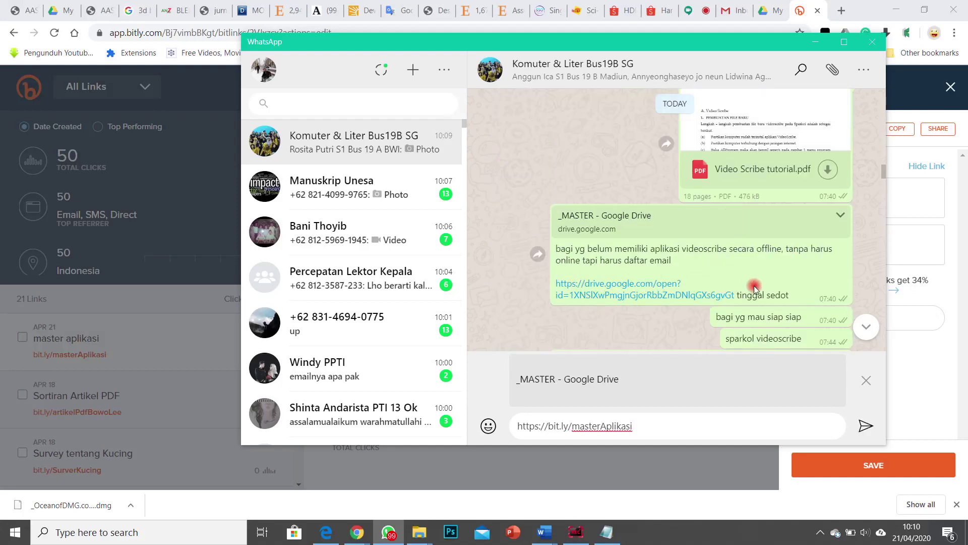
key("Return")
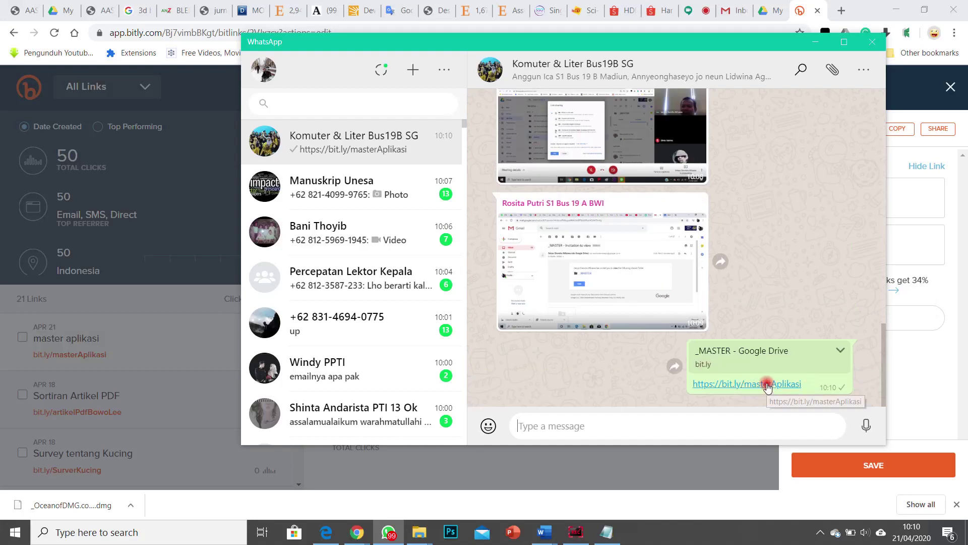
left_click(766, 385)
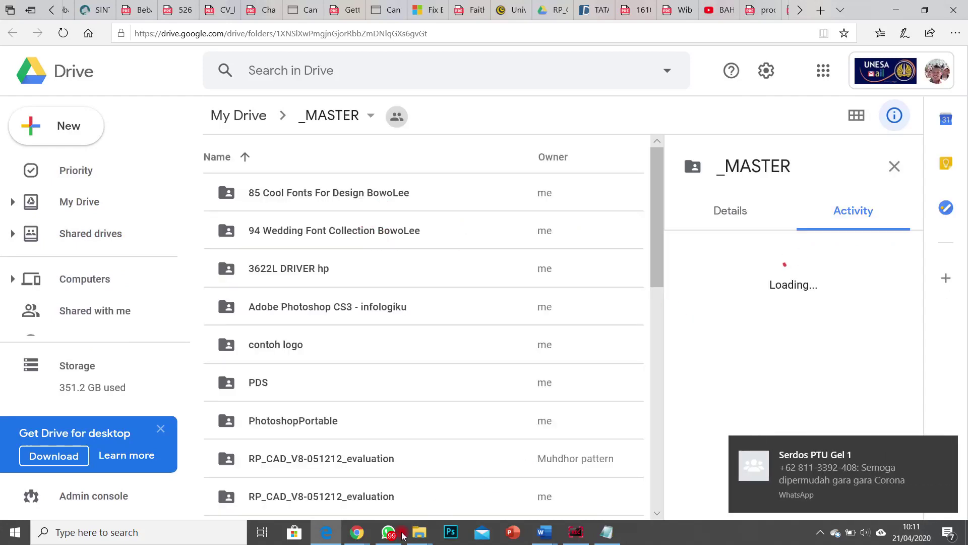
left_click(388, 532)
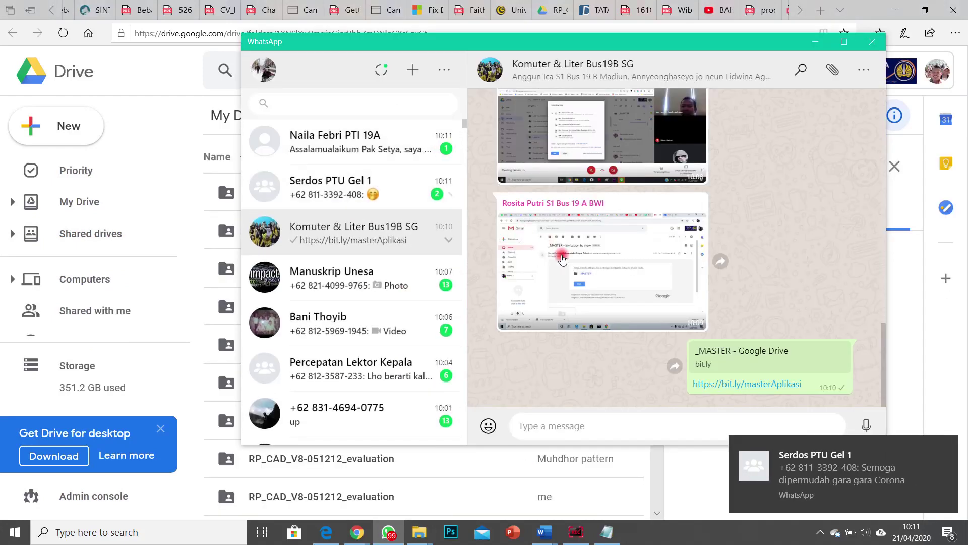
left_click(606, 247)
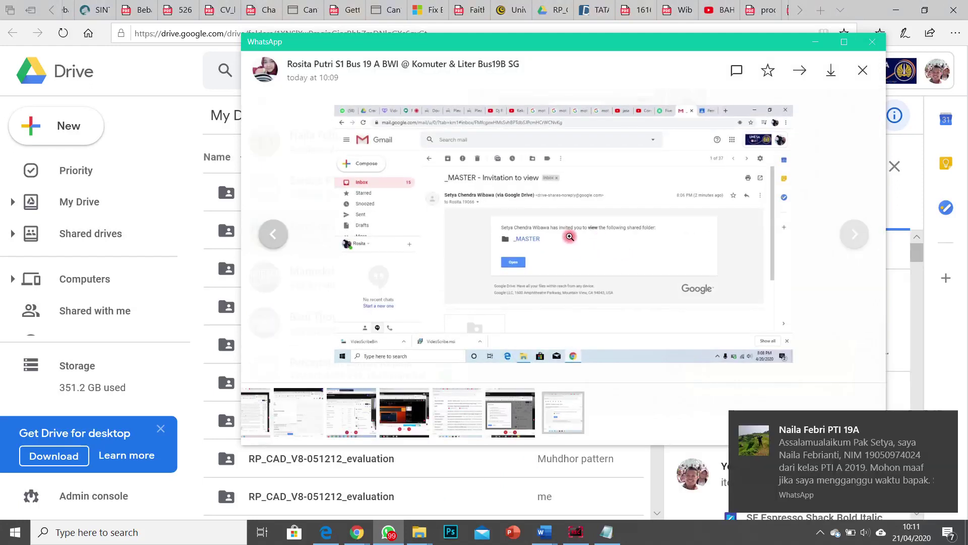
left_click(839, 44)
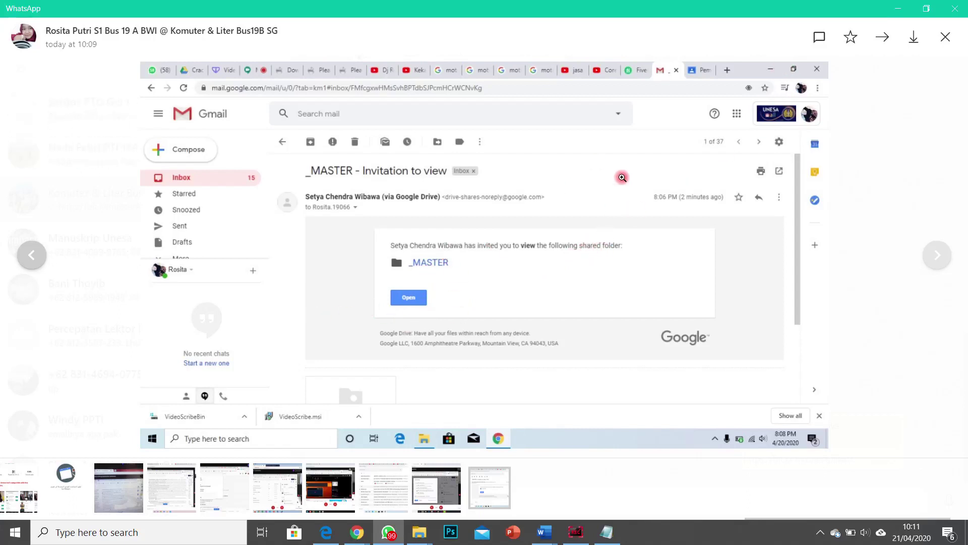
left_click(850, 101)
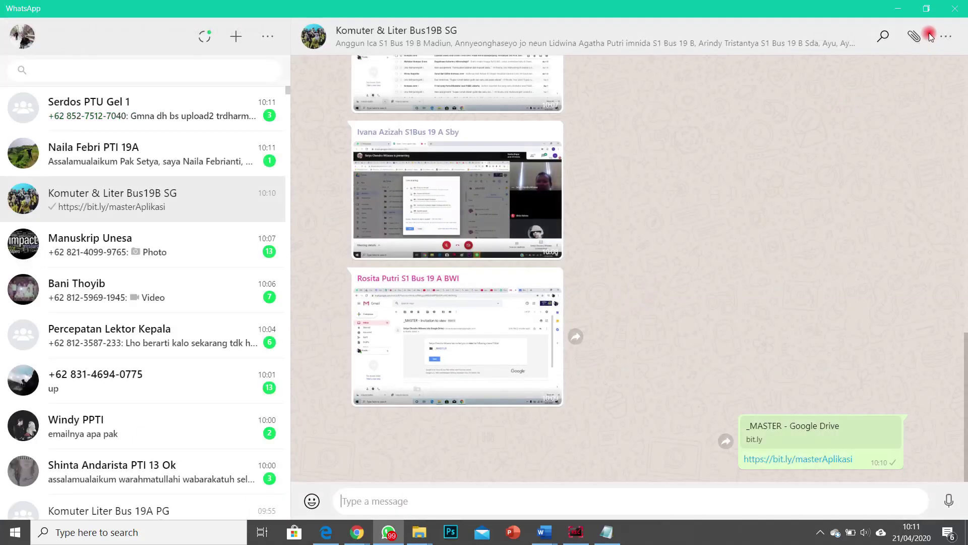
left_click(927, 9)
Step: Push WhatsApp aside so the Drive _MASTER folder and its activity panel are in front
left_click_drag(599, 43, 967, 25)
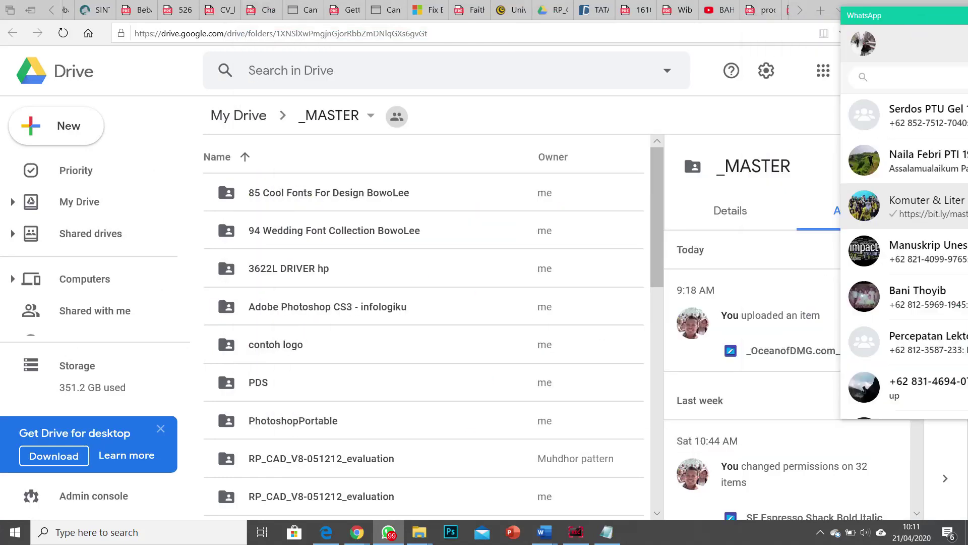
key("alt+Tab")
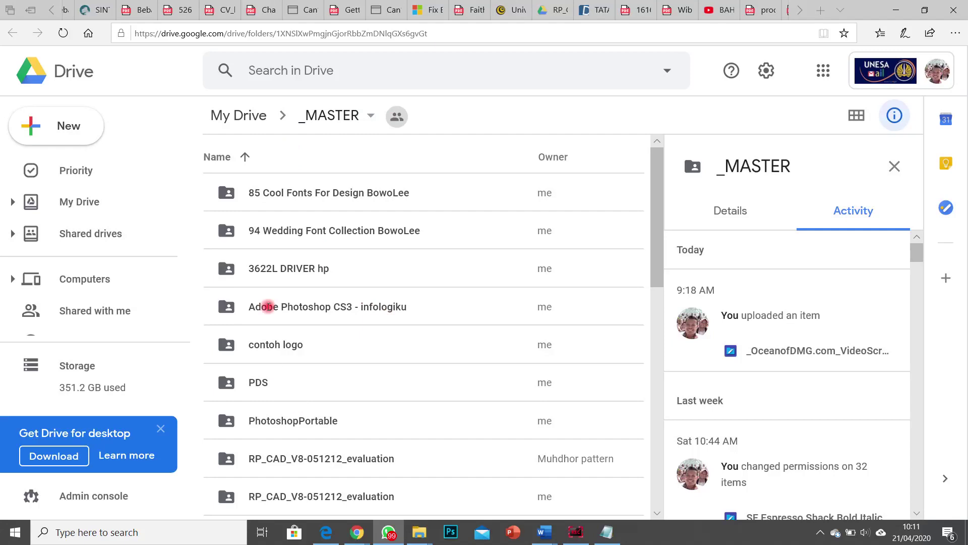
Step: In File Explorer, browse via This PC and Local Disk (C:) to the synced Google Drive folder
mouse_move(419, 532)
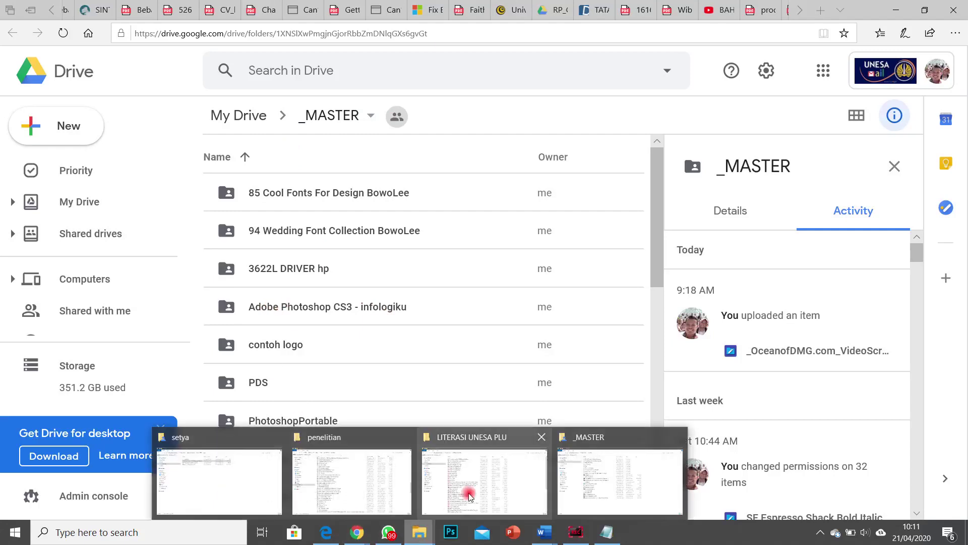
left_click(612, 471)
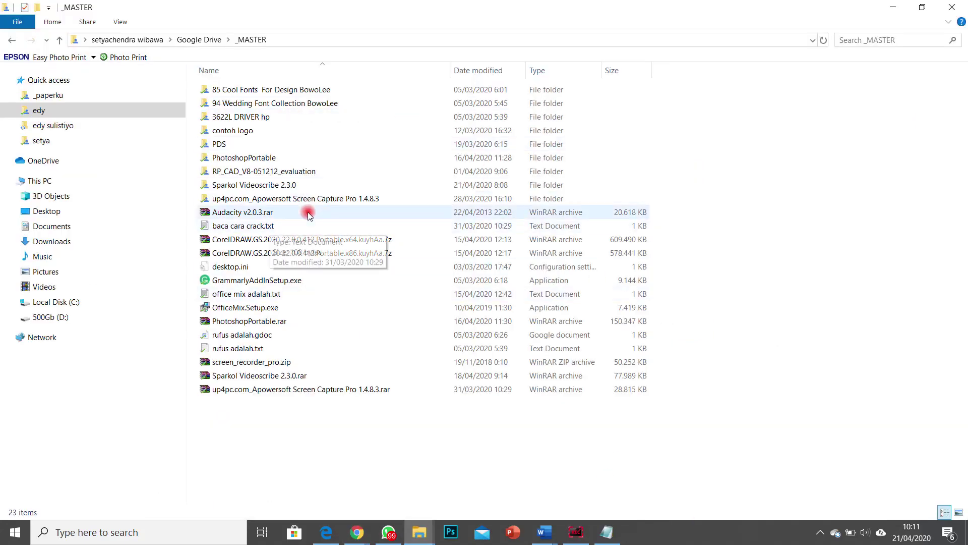
left_click(46, 181)
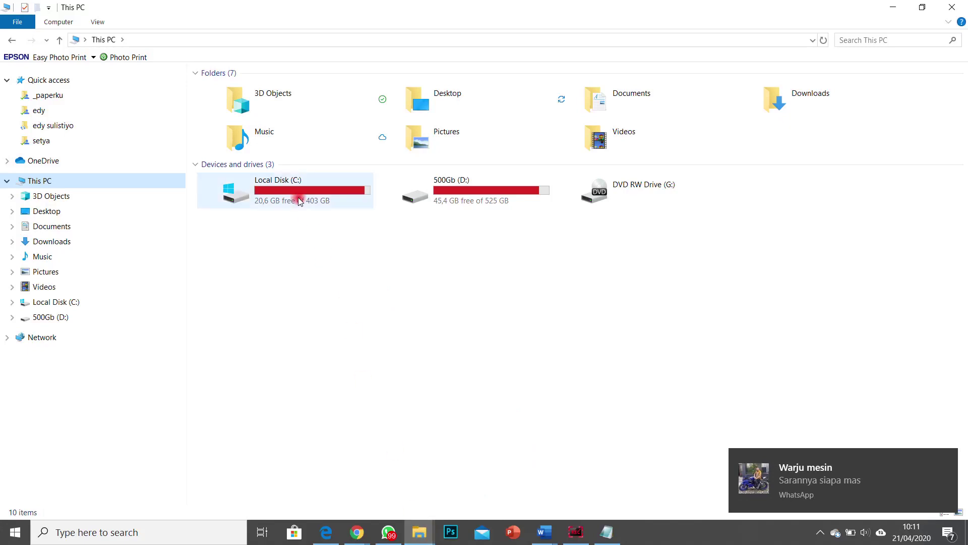
double_click(285, 191)
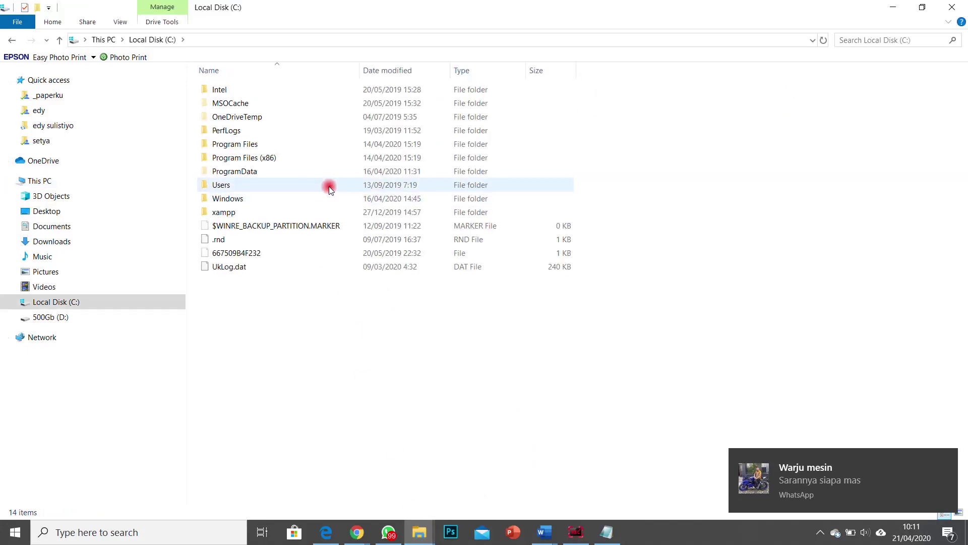
left_click(71, 118)
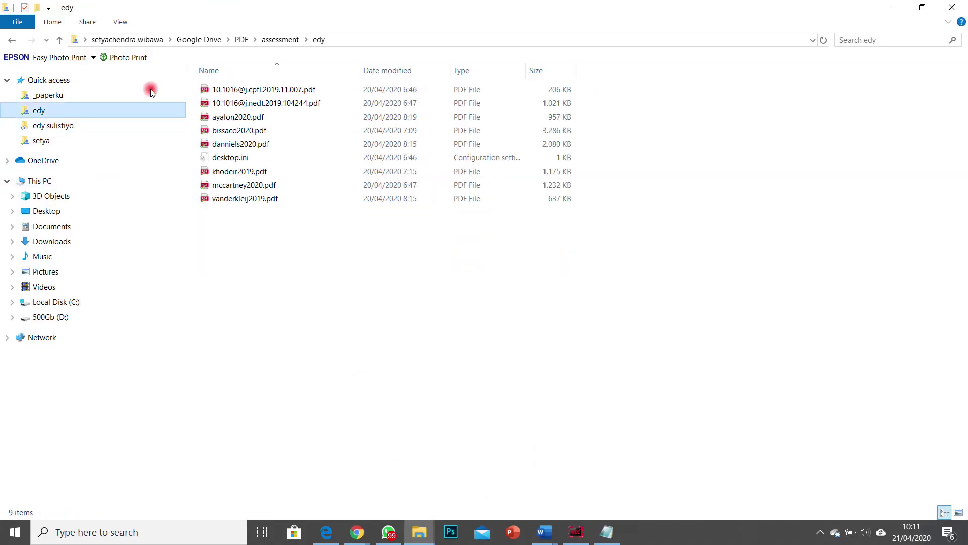
left_click(209, 40)
Step: Select the six folders from Tugas Busana 2019 through Tugas Rias 2019
scroll(302, 288, "down", 13)
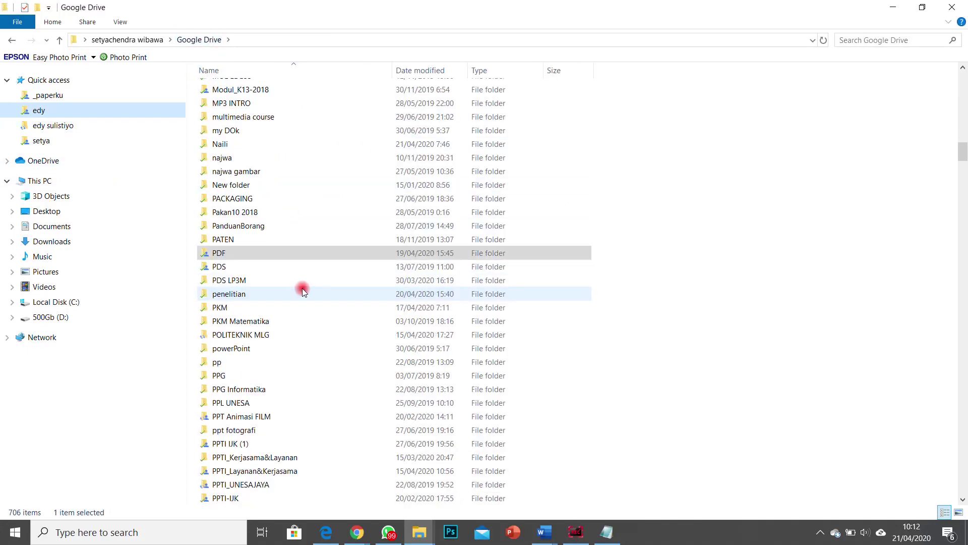
scroll(301, 291, "down", 2)
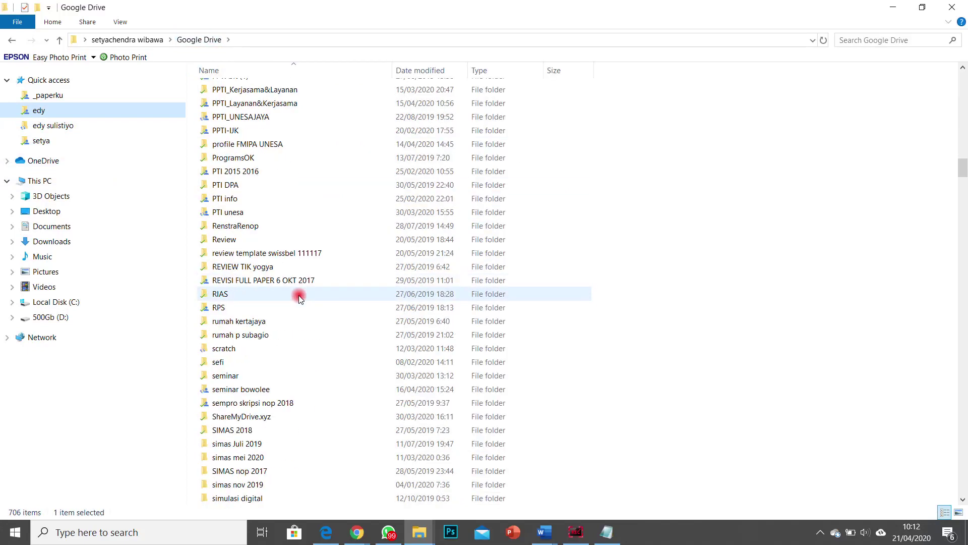
scroll(299, 295, "up", 4)
scroll(299, 295, "down", 19)
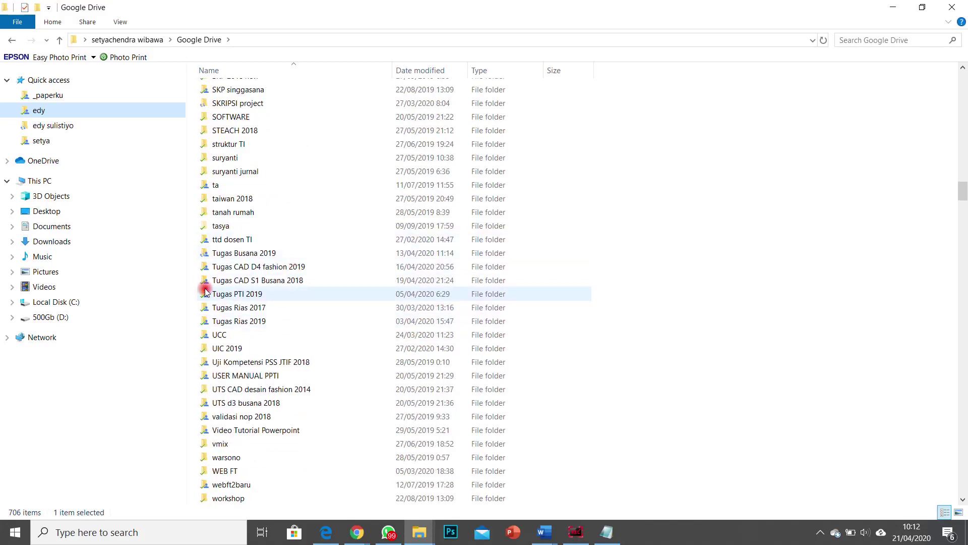
left_click(241, 254)
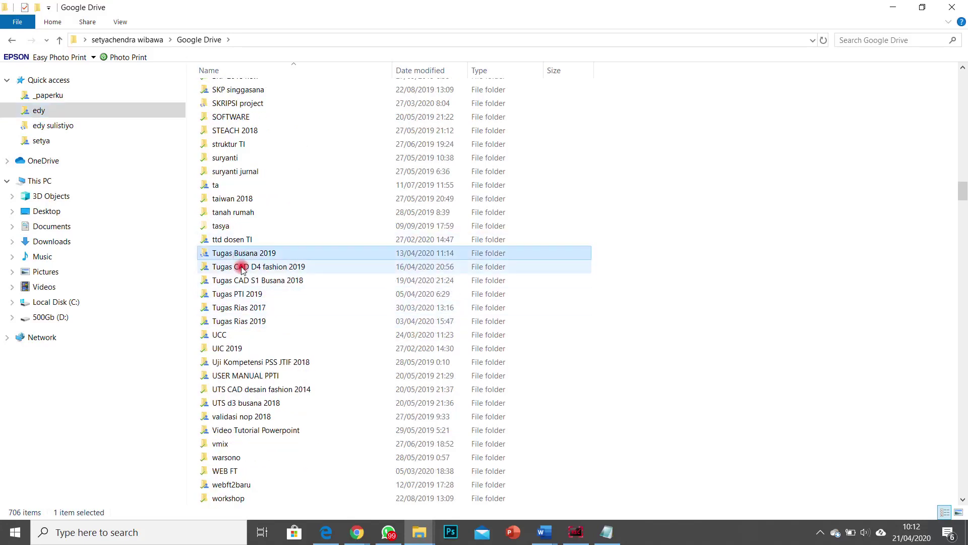
left_click(242, 321, "shift")
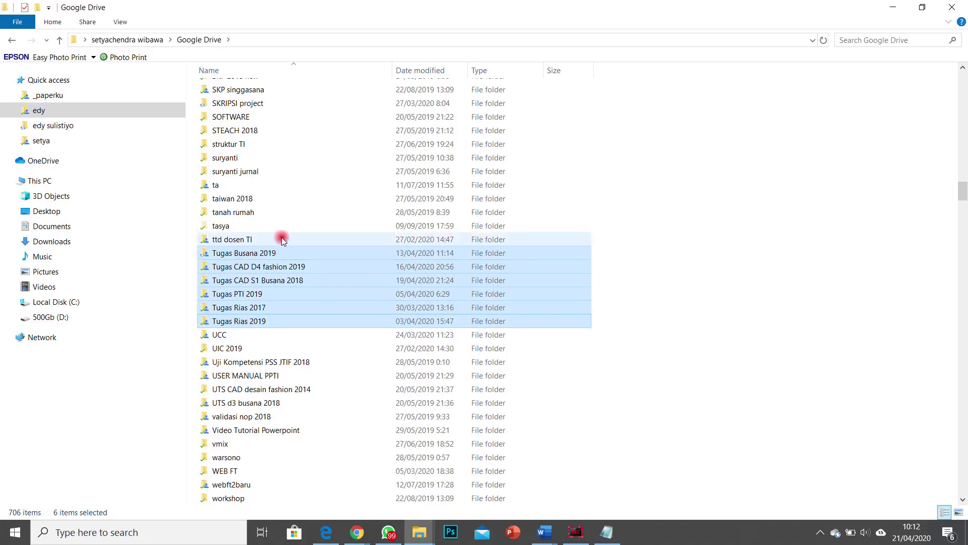
mouse_move(291, 246)
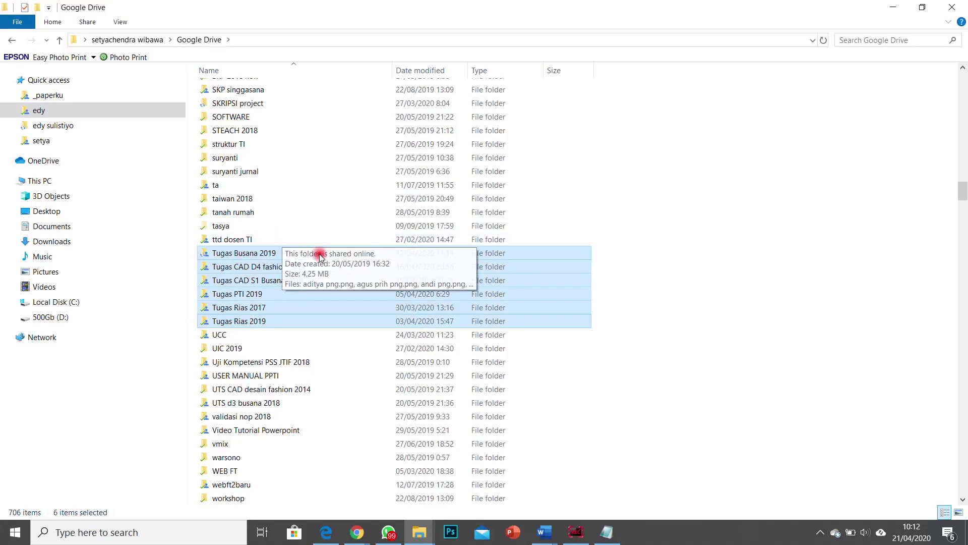
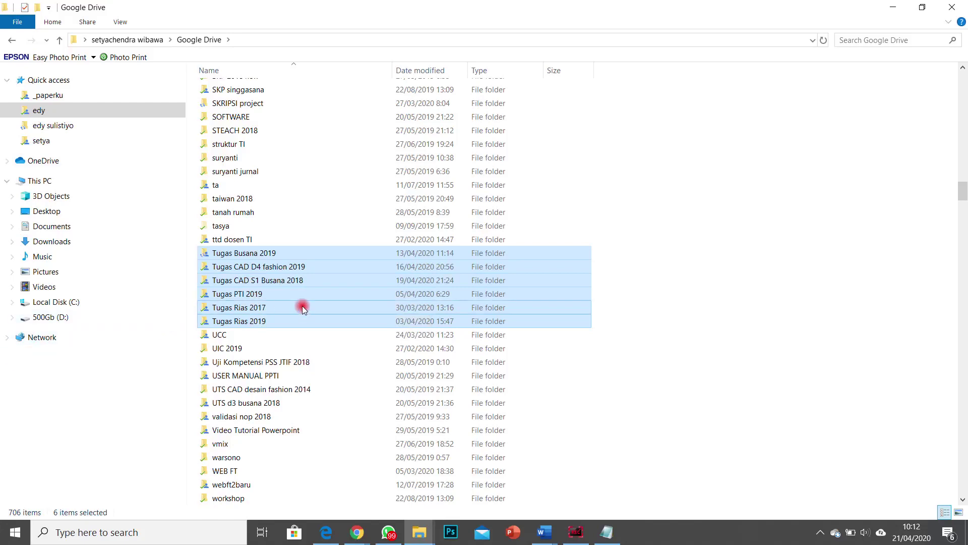
Step: Open Tugas Busana 2019, then its Literasi digital folder, dismissing a WhatsApp notification
double_click(272, 255)
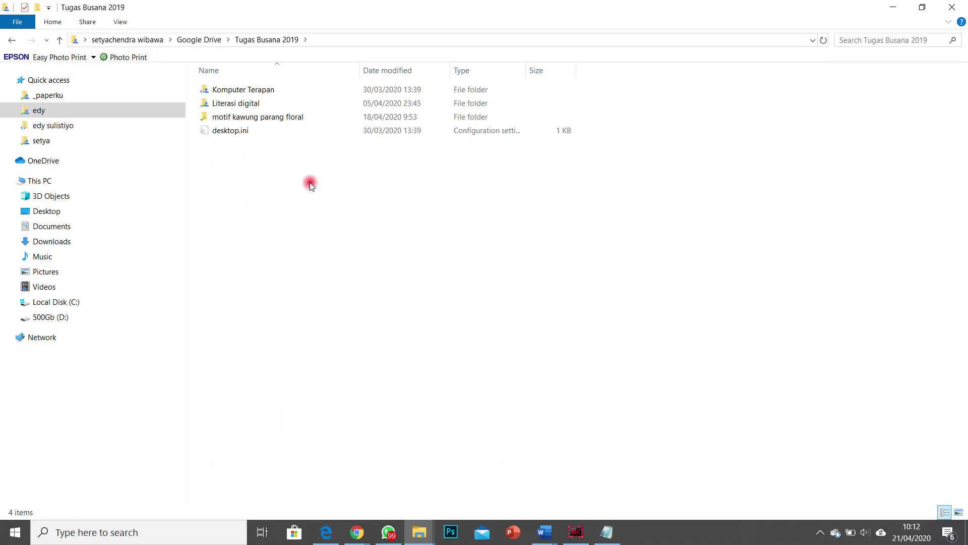
double_click(242, 104)
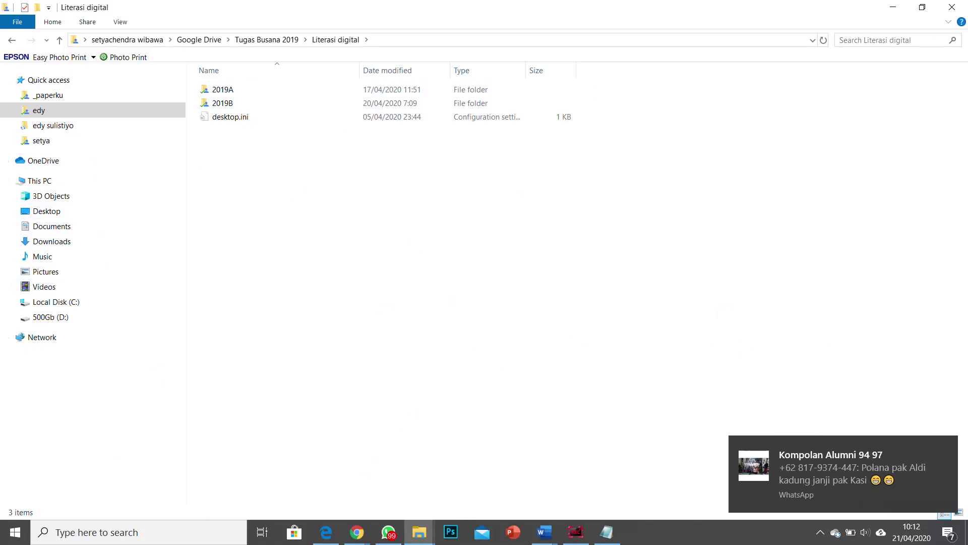
left_click(947, 448)
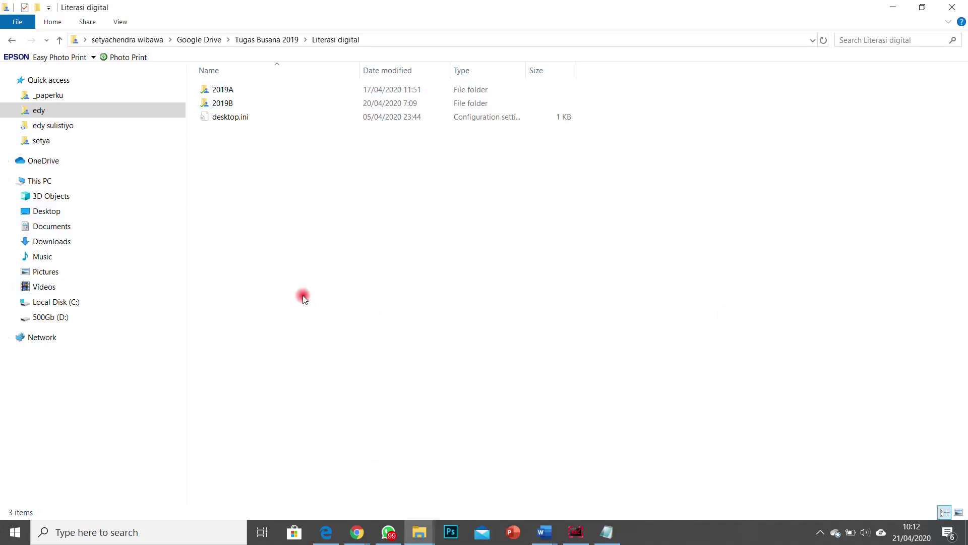
Step: Glance at the Bitly and Google Drive tabs in Chrome, then minimize the browser
mouse_move(359, 533)
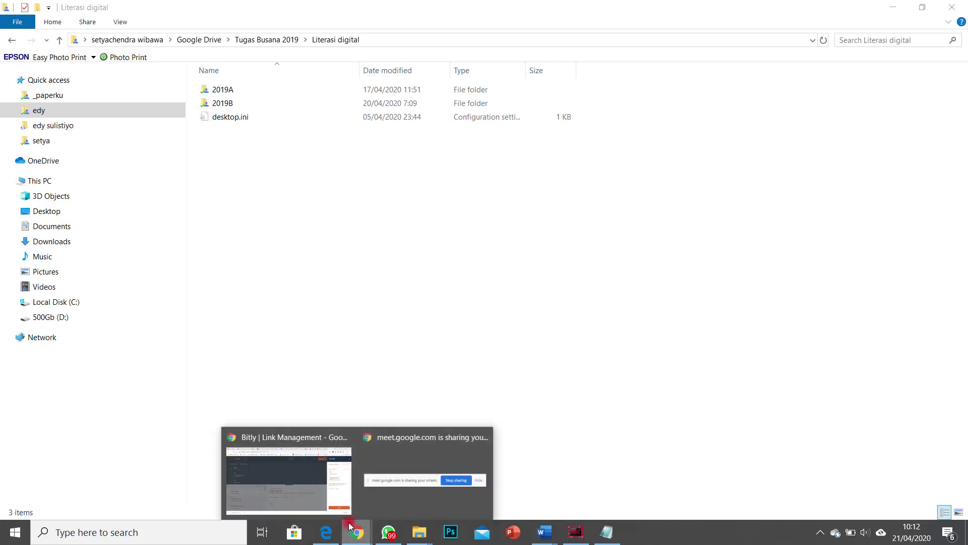
left_click(282, 485)
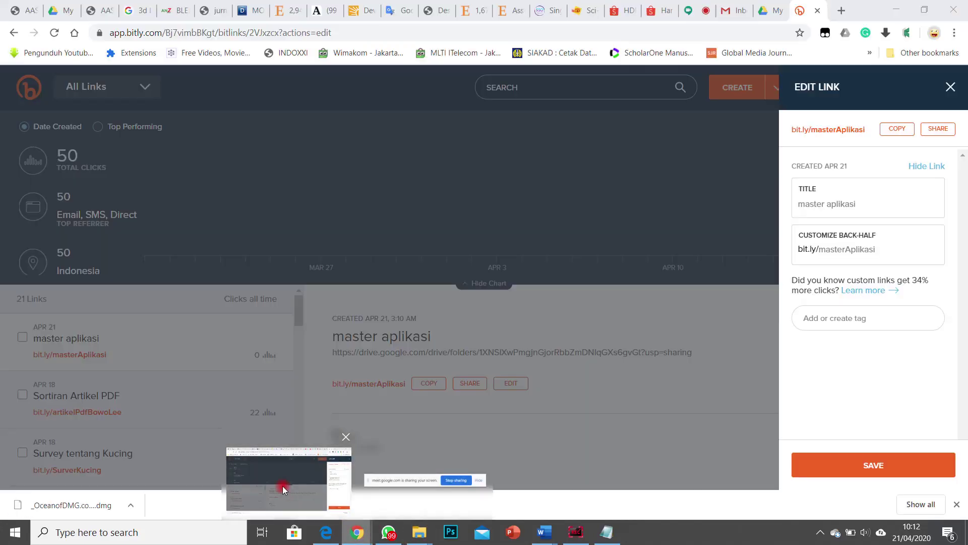
left_click(772, 10)
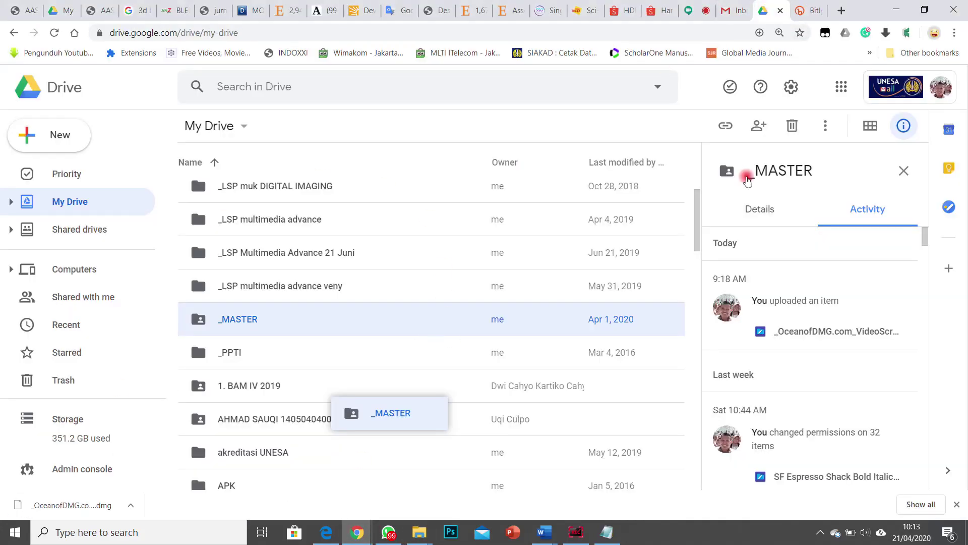
left_click(892, 9)
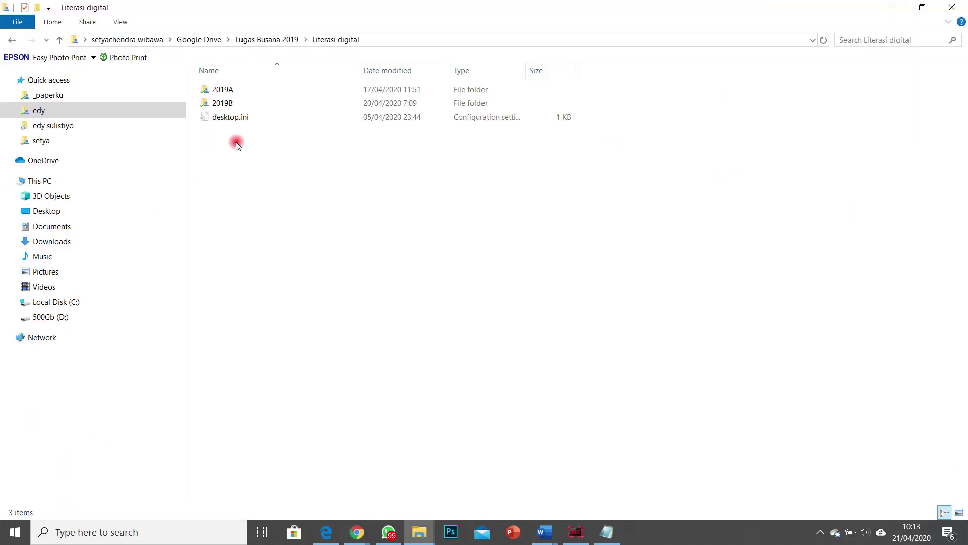
Step: Peek into 2019B, then browse 2019A, selecting SCRATCH.sb3 and opening a student's folder
double_click(235, 104)
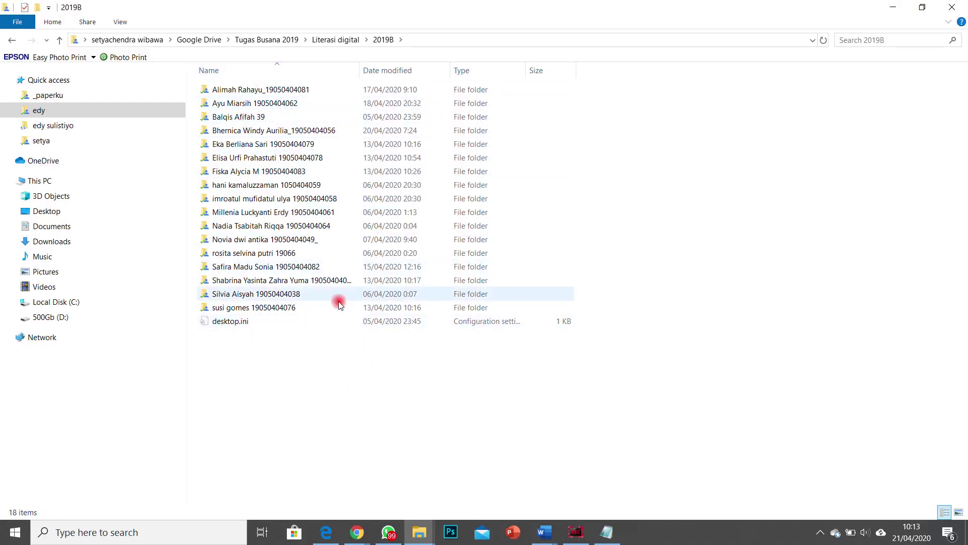
left_click(332, 39)
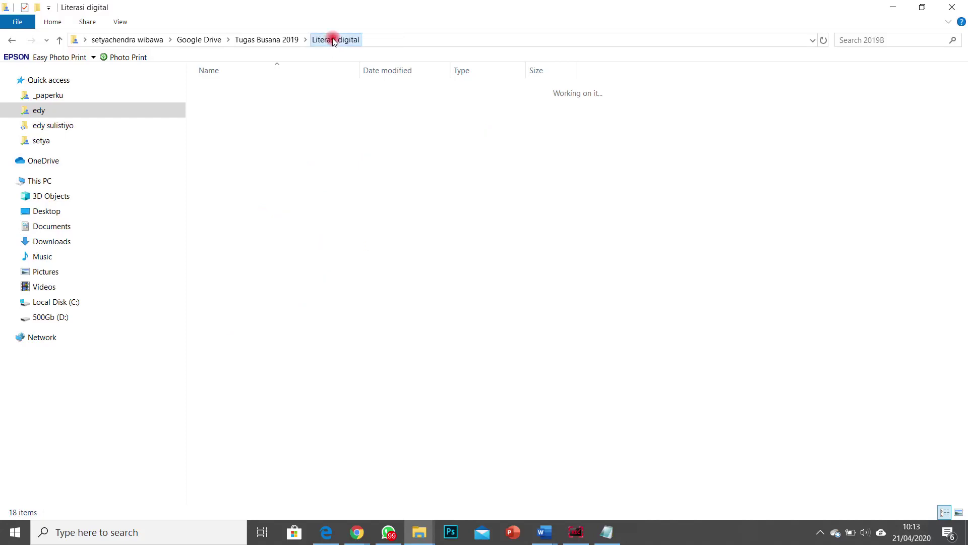
double_click(230, 90)
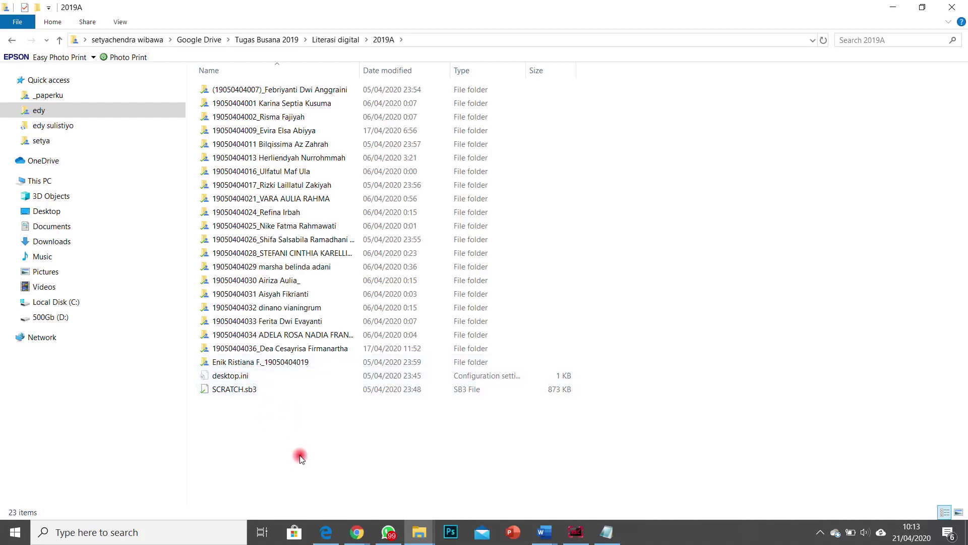
left_click(234, 392)
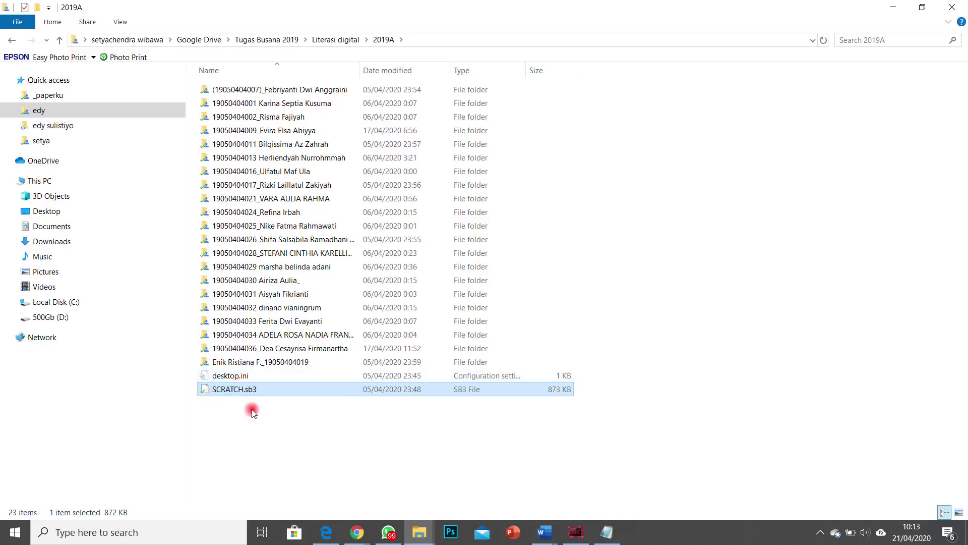
double_click(272, 104)
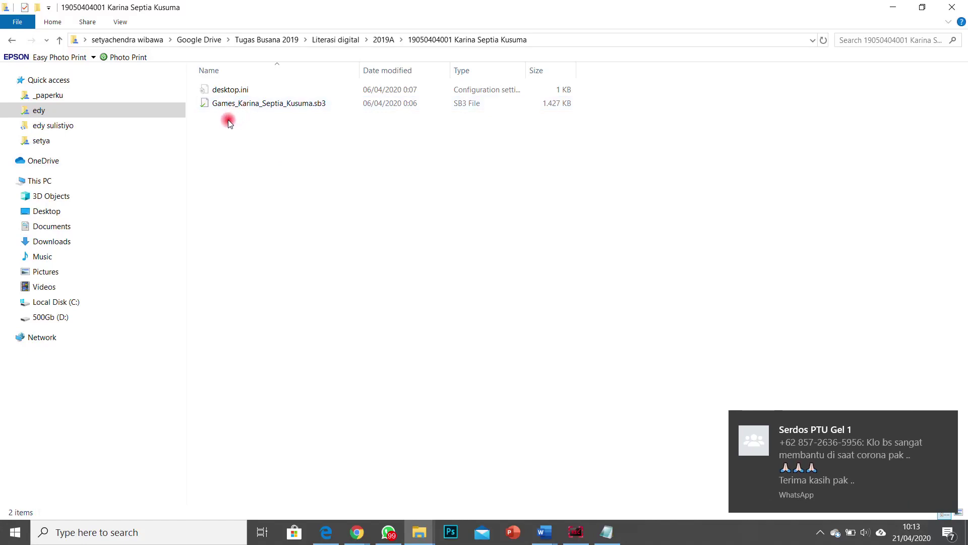
left_click(383, 40)
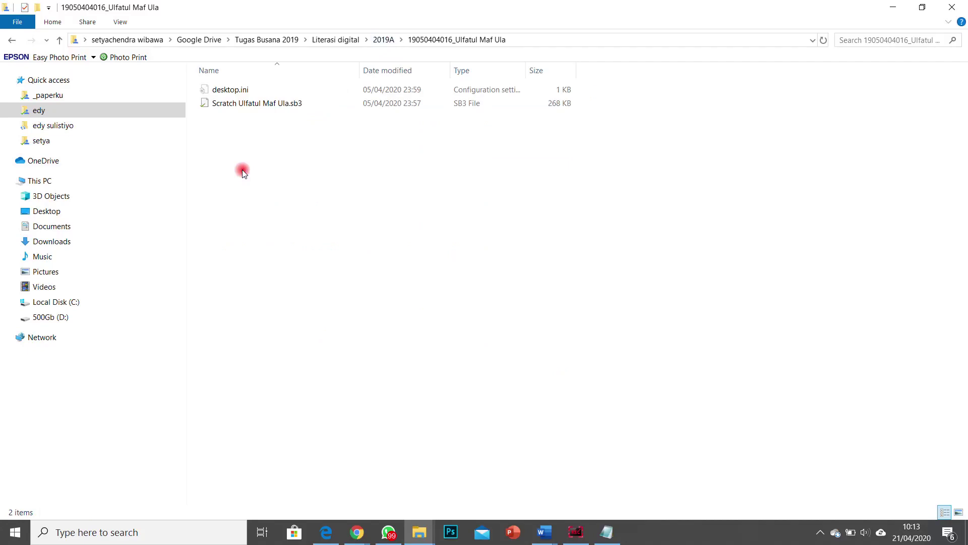
Step: Open several more 2019A student submission folders in turn to see their files
left_click(383, 40)
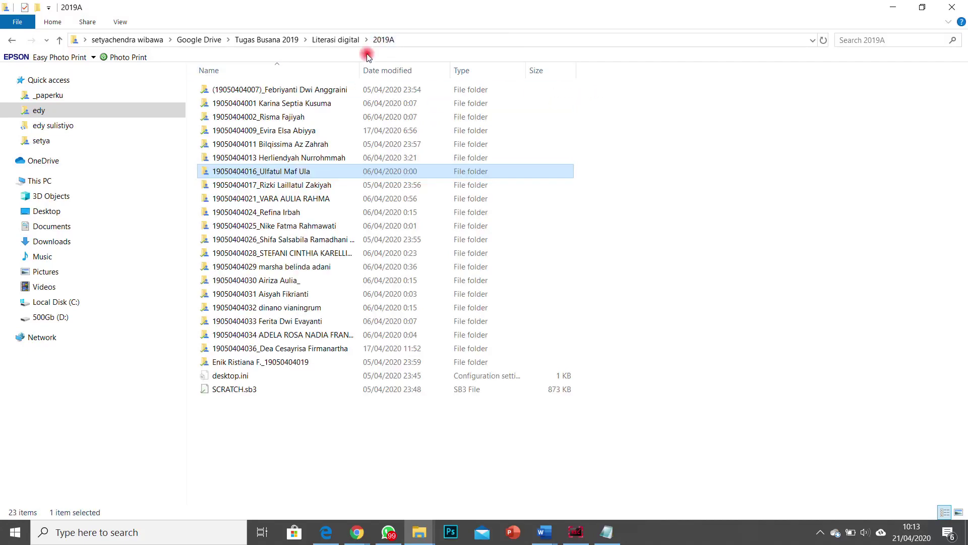
double_click(255, 224)
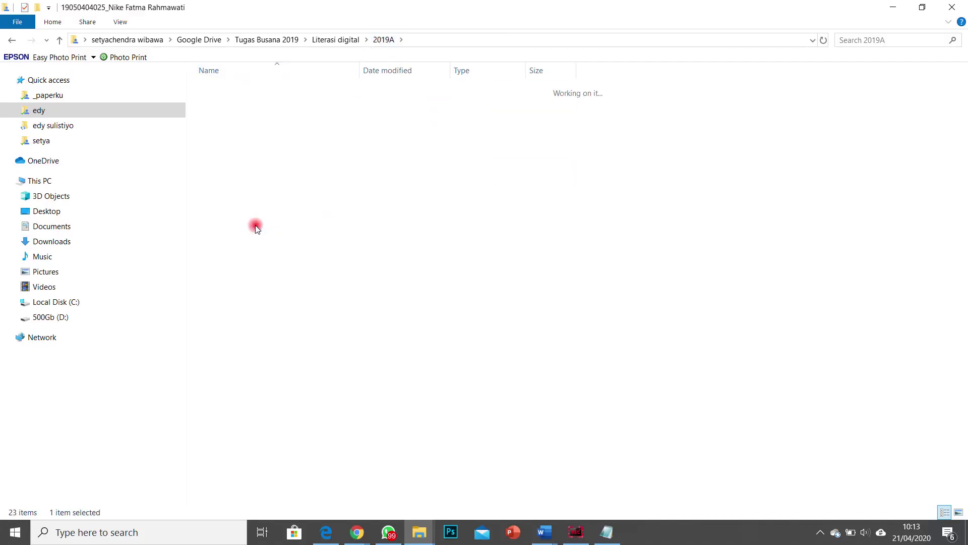
left_click(382, 40)
double_click(256, 334)
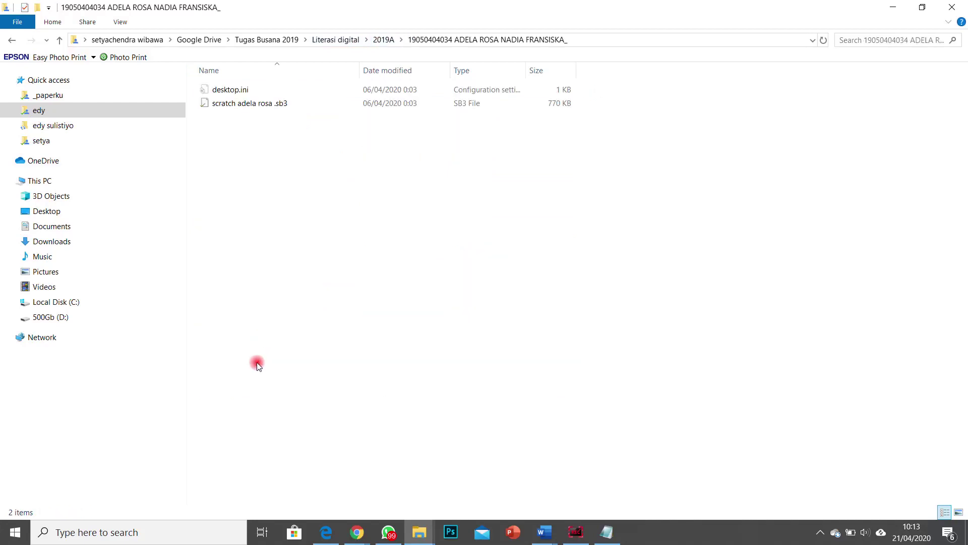
left_click(384, 41)
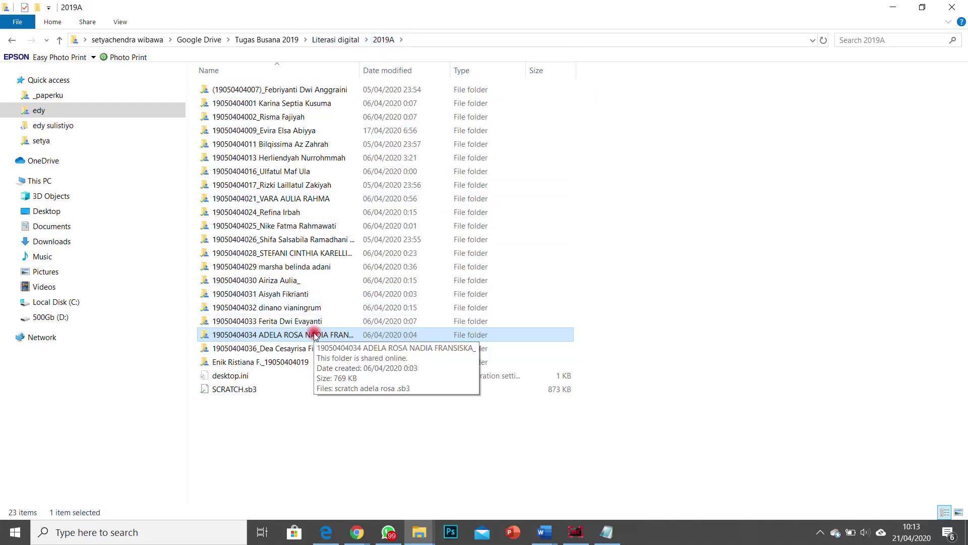
double_click(288, 267)
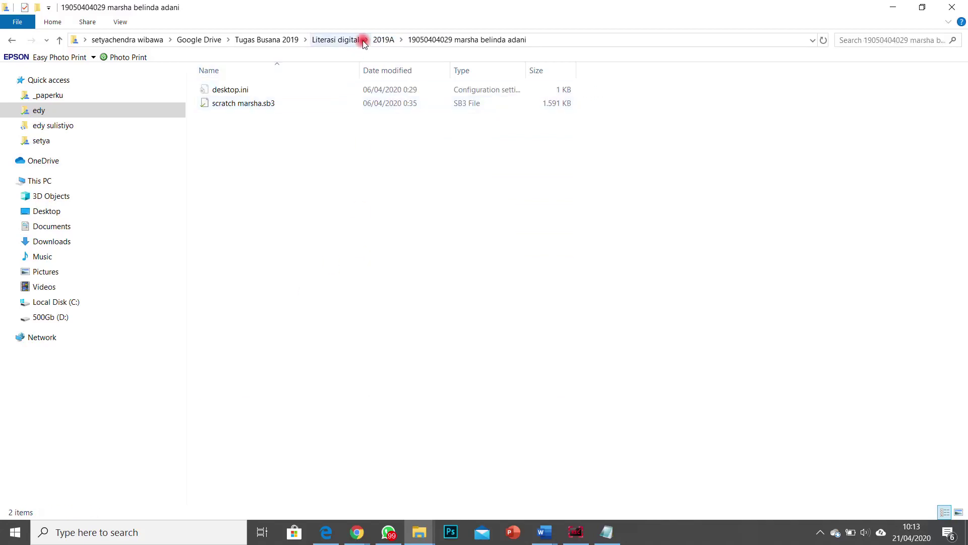
Step: Switch to 2019B and open the student folder containing tutorial scratch.docx
left_click(337, 40)
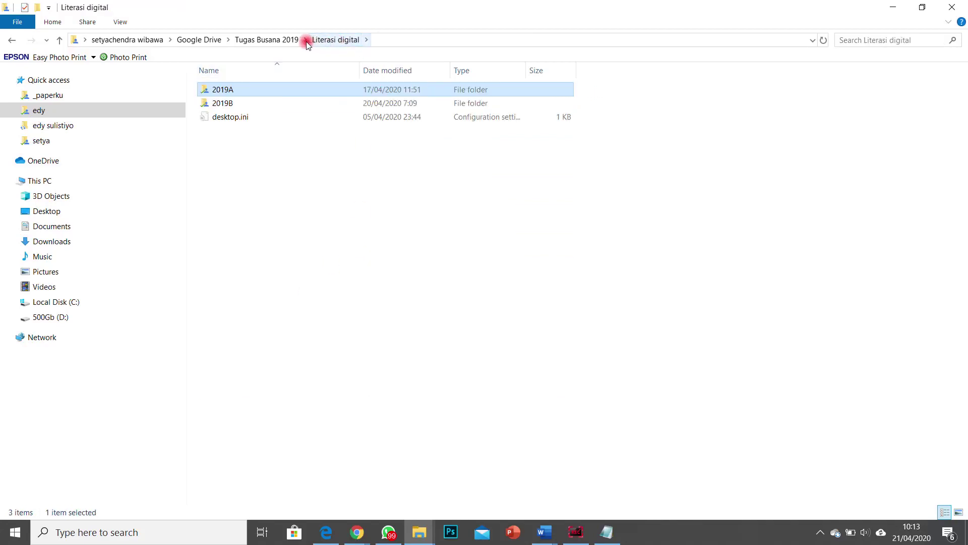
double_click(243, 102)
left_click(247, 117)
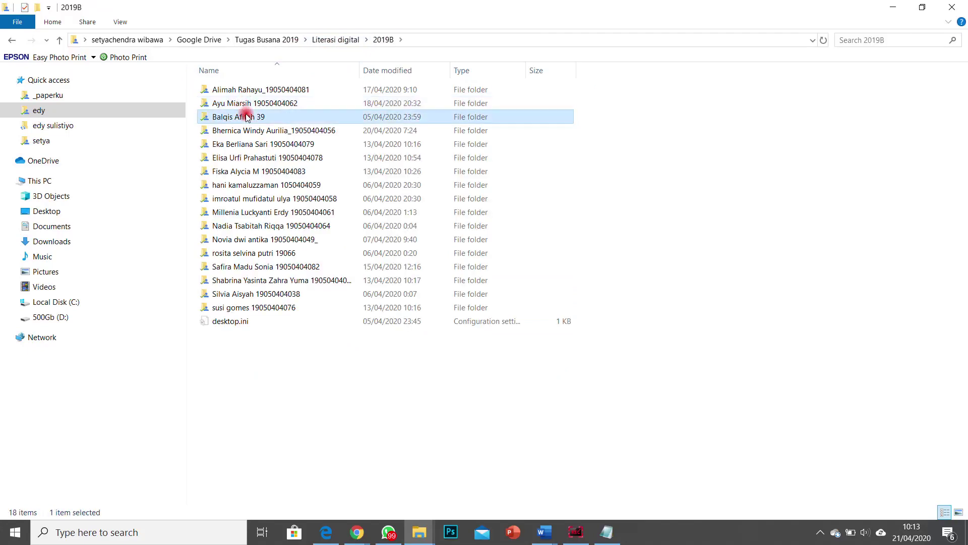
double_click(247, 117)
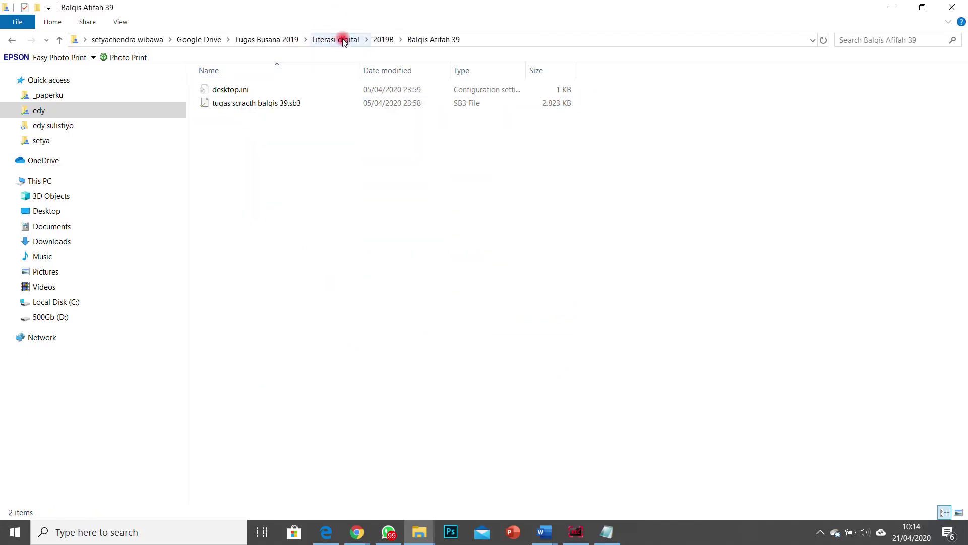
left_click(343, 41)
double_click(230, 102)
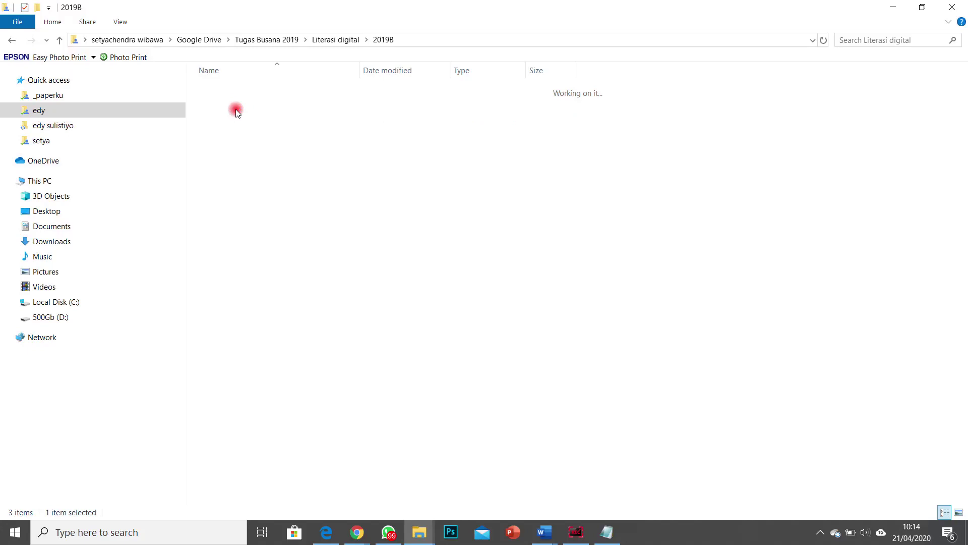
double_click(265, 268)
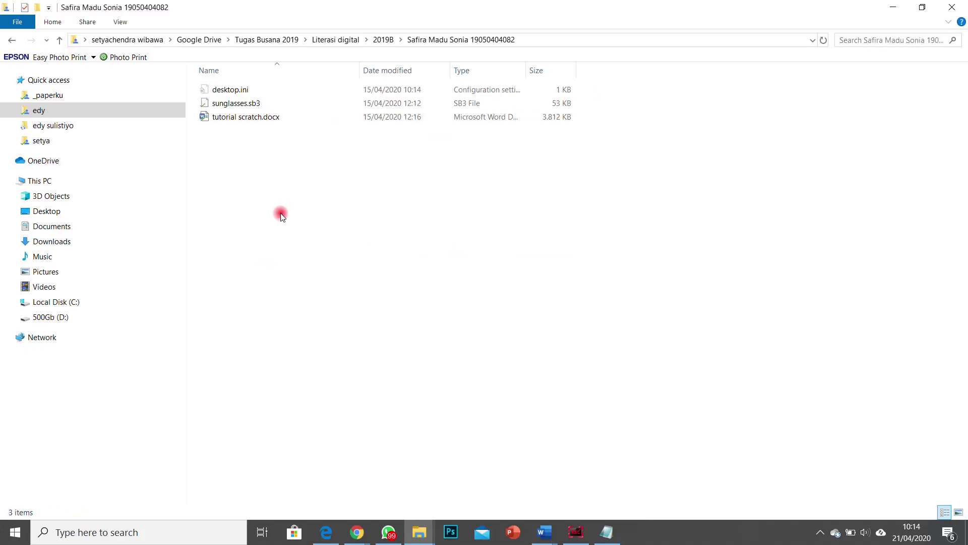
Step: Open tutorial scratch.docx and scroll through its first pages
left_click(247, 119)
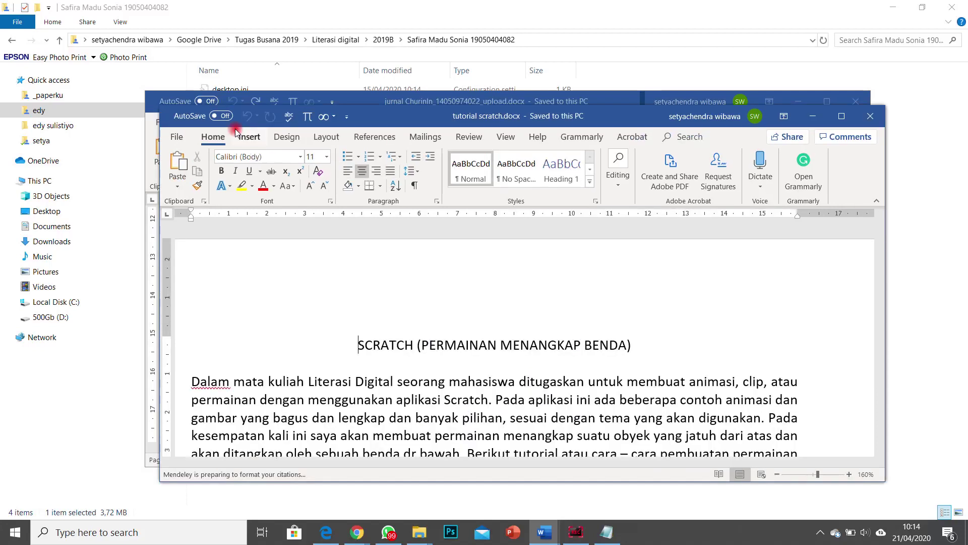
scroll(613, 333, "down", 5)
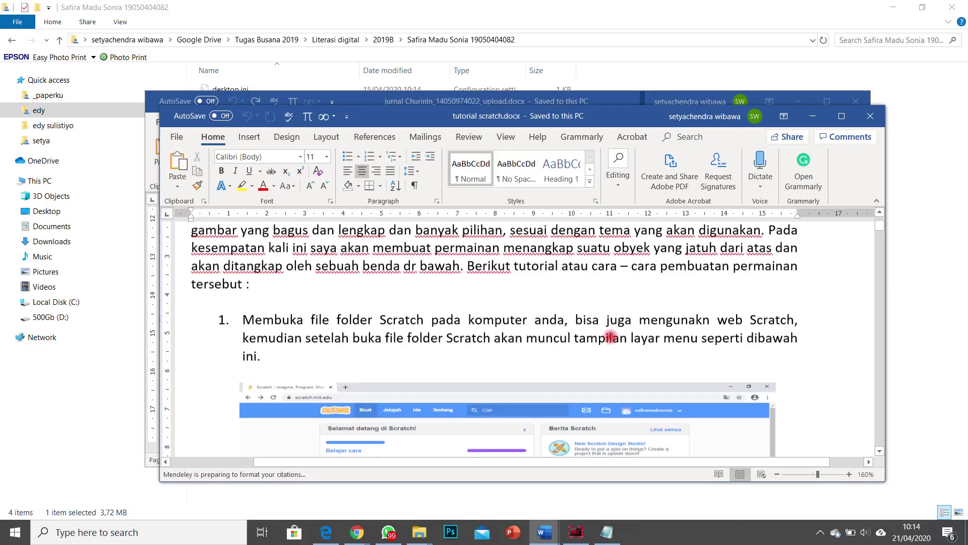
scroll(508, 350, "up", 5)
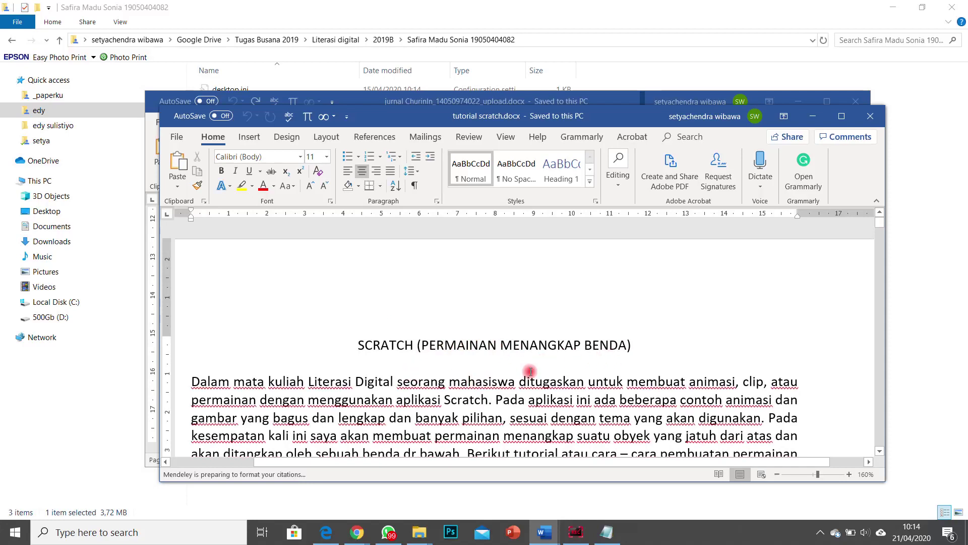
scroll(538, 362, "down", 2)
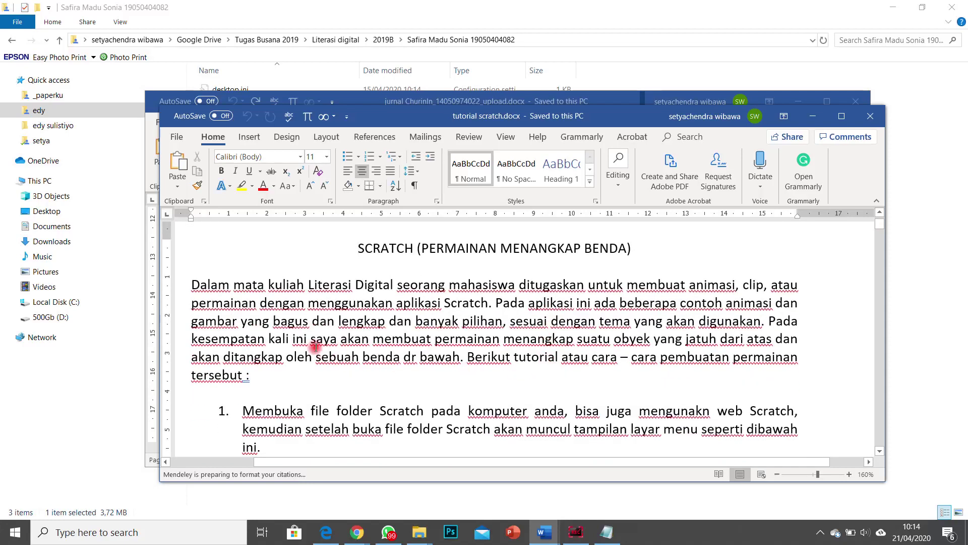
scroll(352, 302, "down", 3)
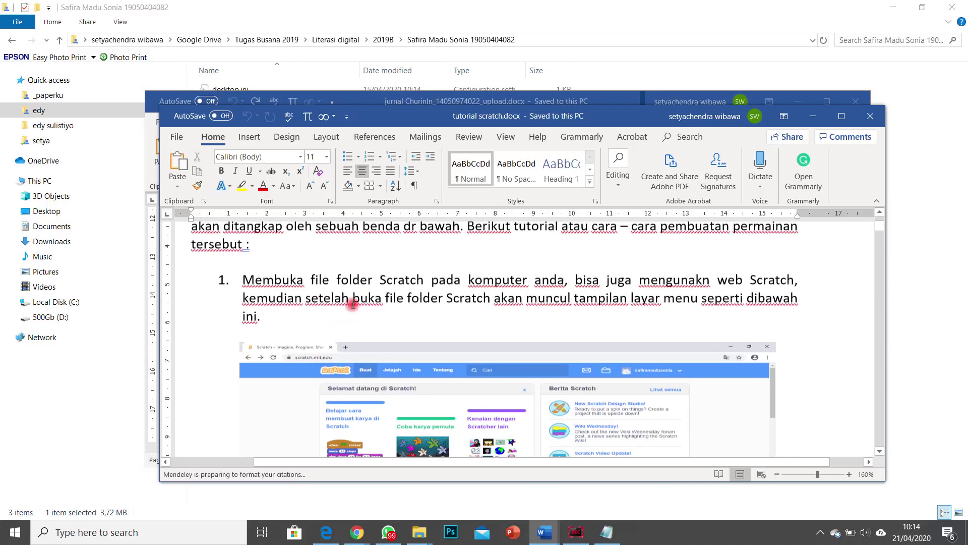
scroll(376, 304, "up", 1)
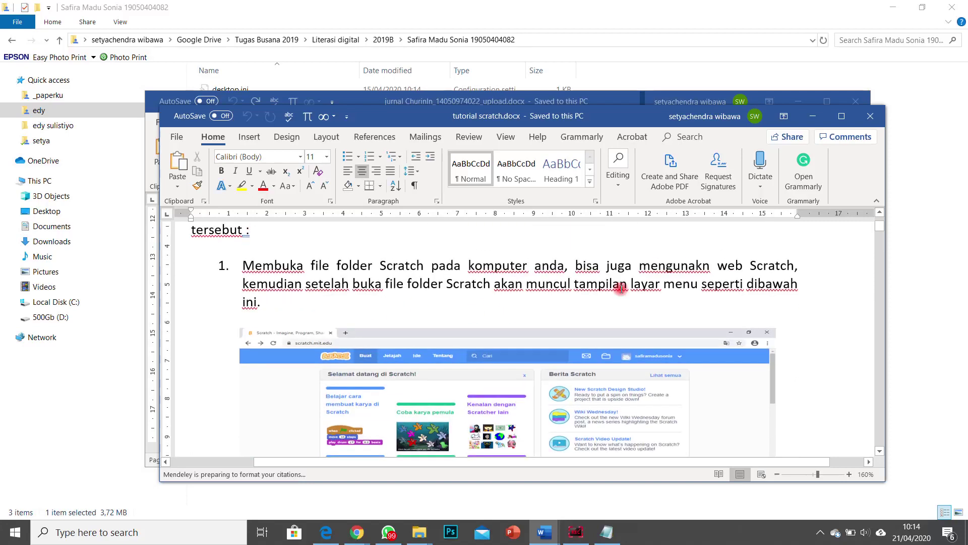
Step: Maximize the Word window and read through the tutorial's Scratch editor screenshots
left_click(841, 115)
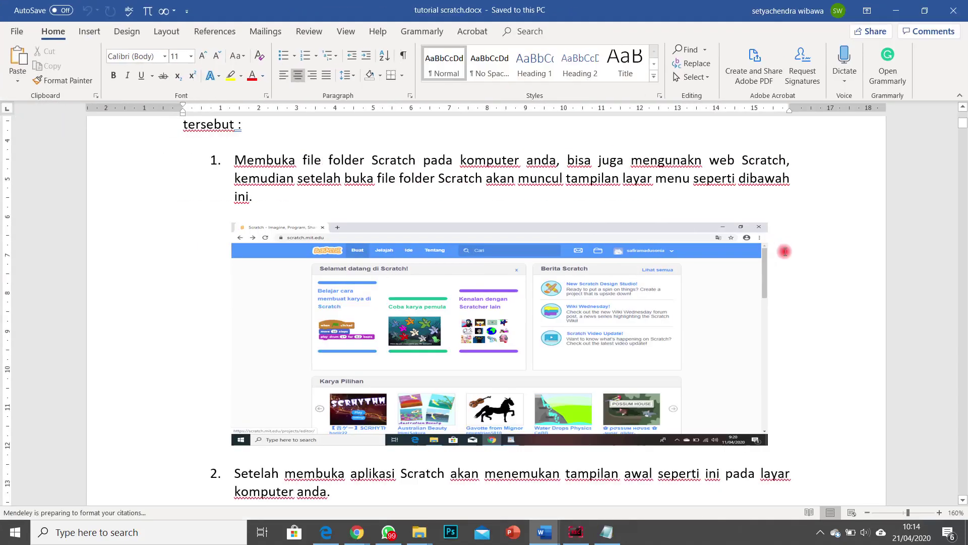
scroll(788, 242, "down", 7)
scroll(787, 257, "down", 8)
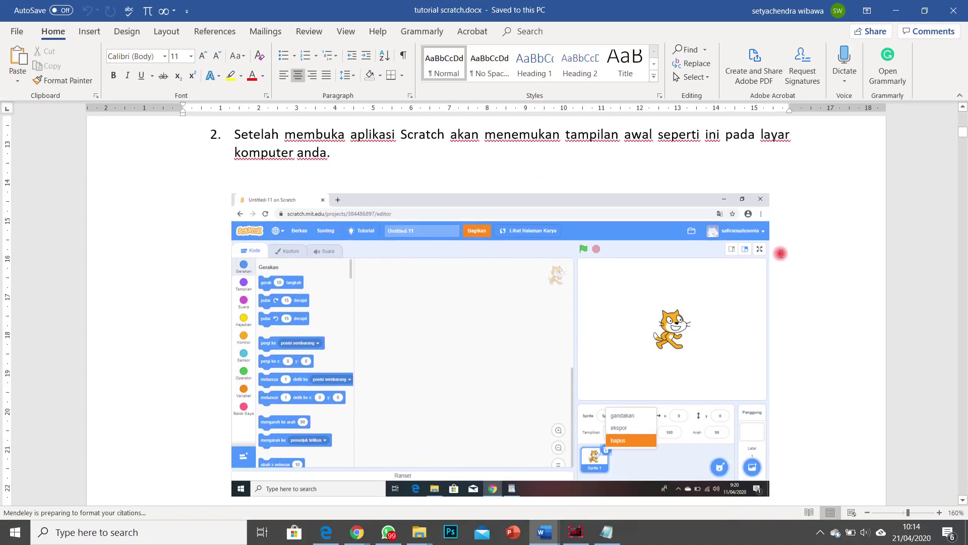
scroll(753, 282, "down", 6)
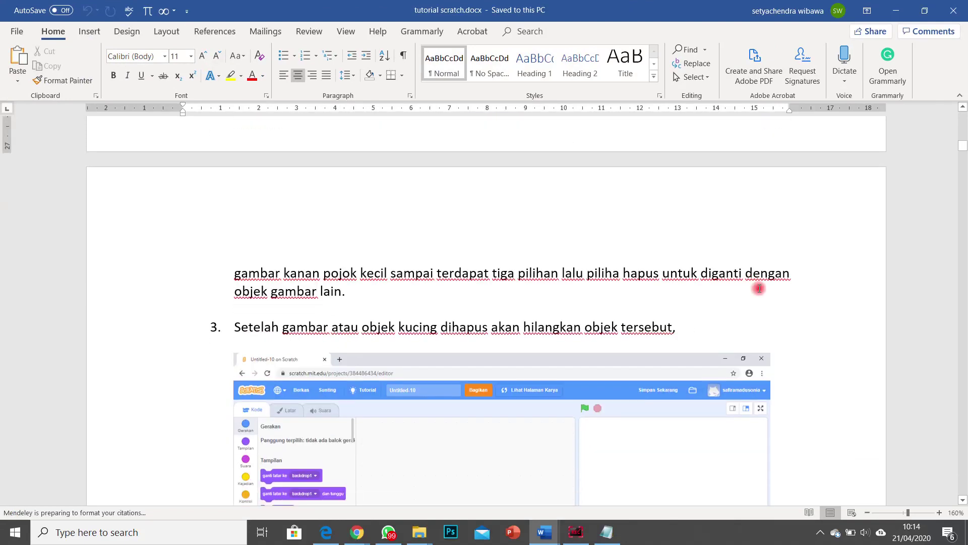
scroll(763, 289, "down", 3)
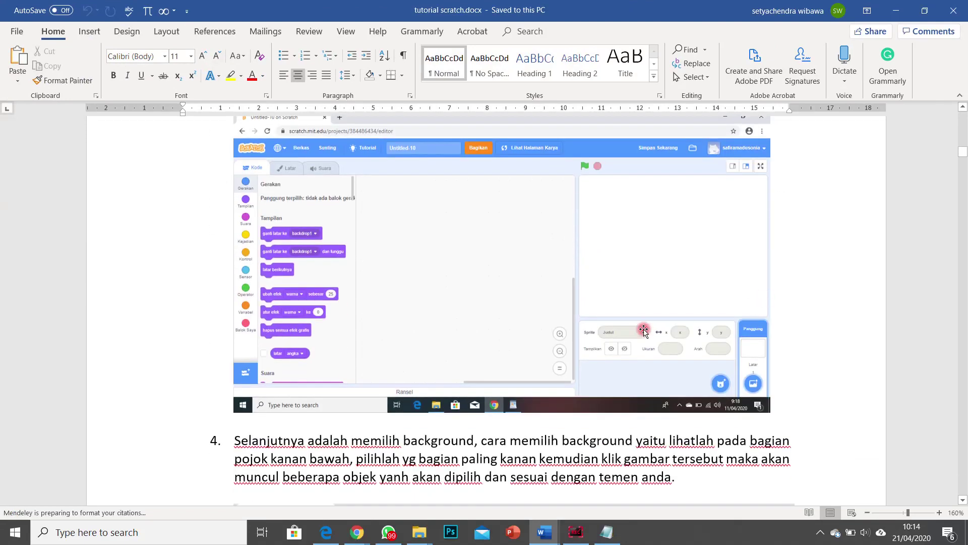
scroll(572, 298, "down", 12)
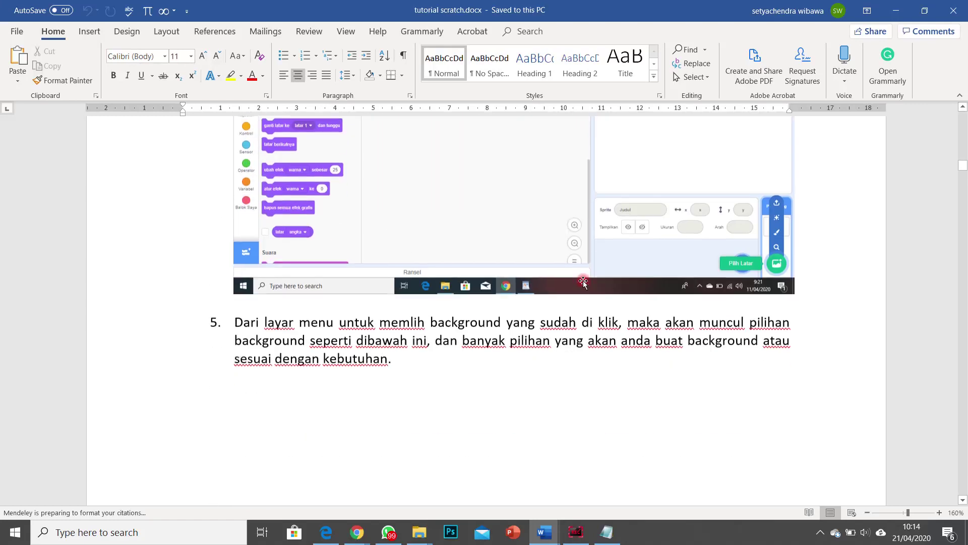
scroll(575, 283, "down", 10)
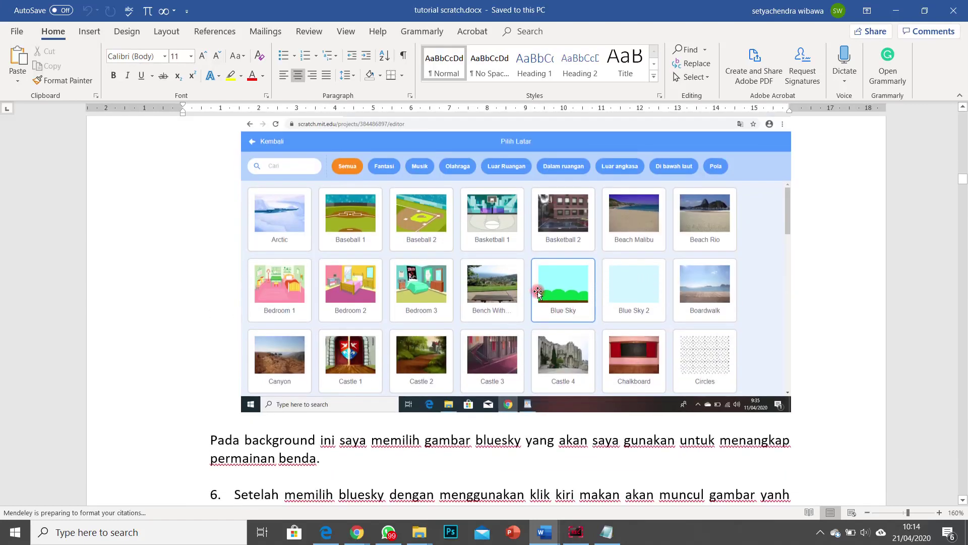
scroll(594, 343, "up", 2)
scroll(580, 393, "down", 9)
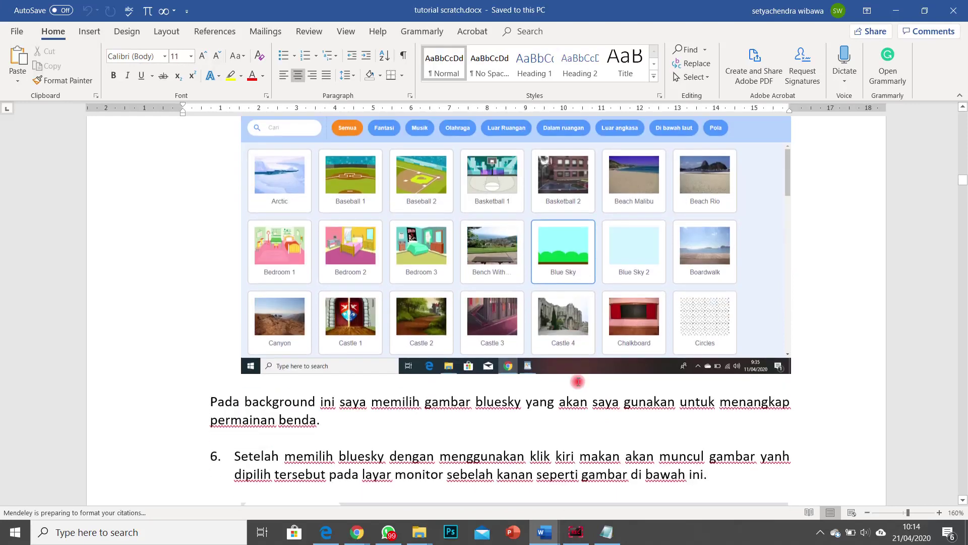
scroll(602, 313, "down", 13)
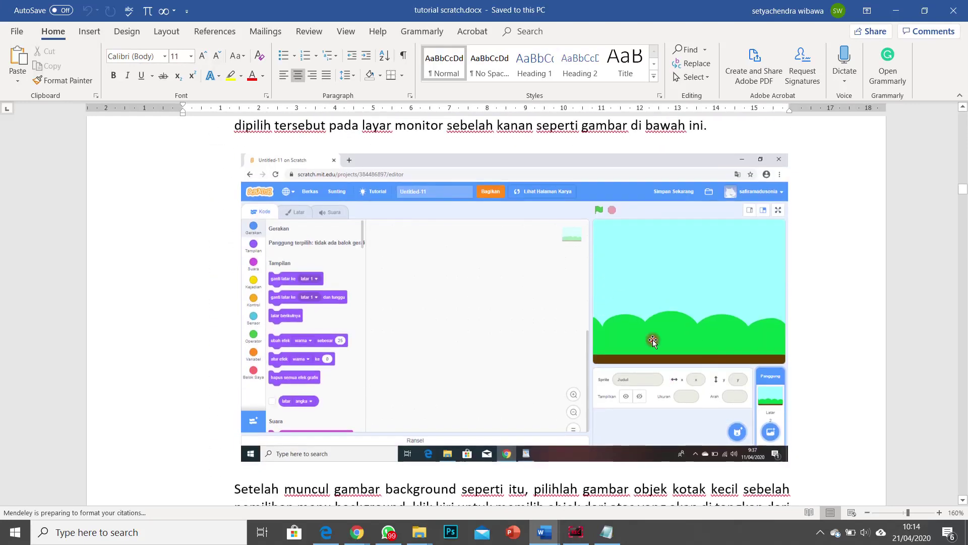
scroll(734, 301, "down", 4)
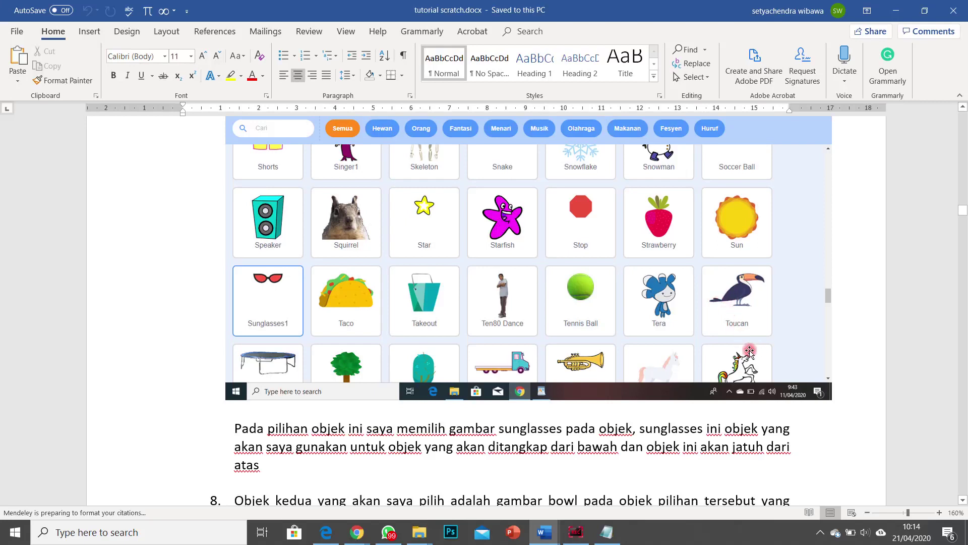
scroll(750, 351, "down", 9)
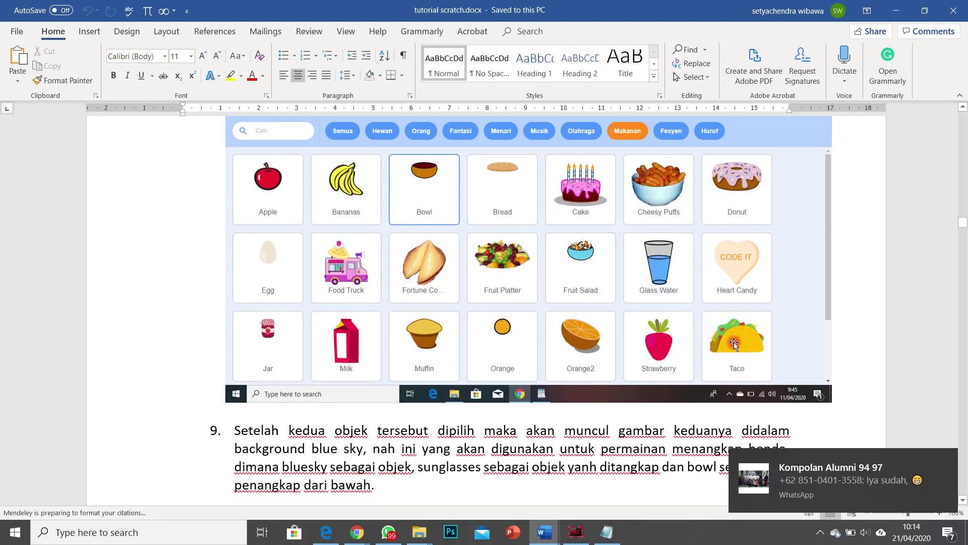
scroll(736, 346, "down", 14)
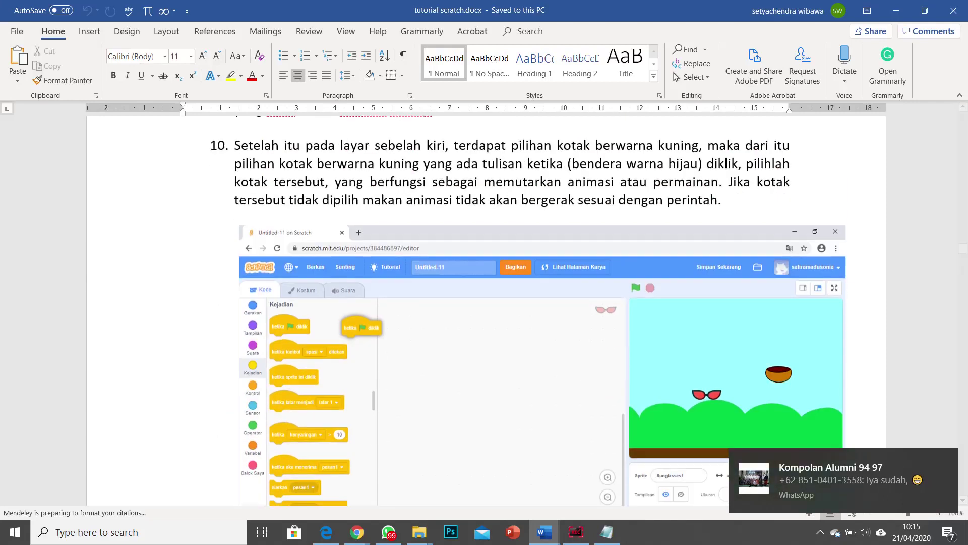
Step: Dismiss the chat toast, finish reviewing, minimize Word and return to File Explorer
left_click(934, 463)
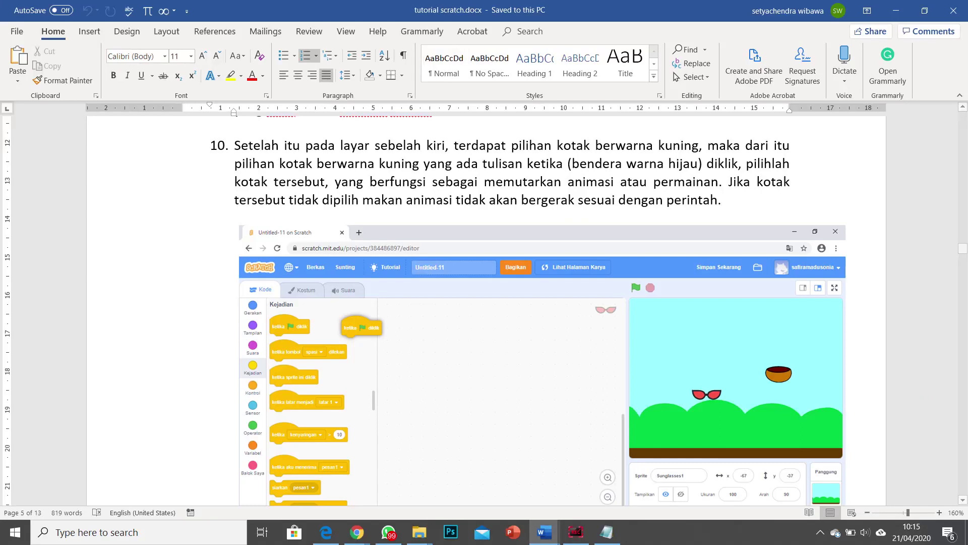
left_click_drag(964, 251, 960, 498)
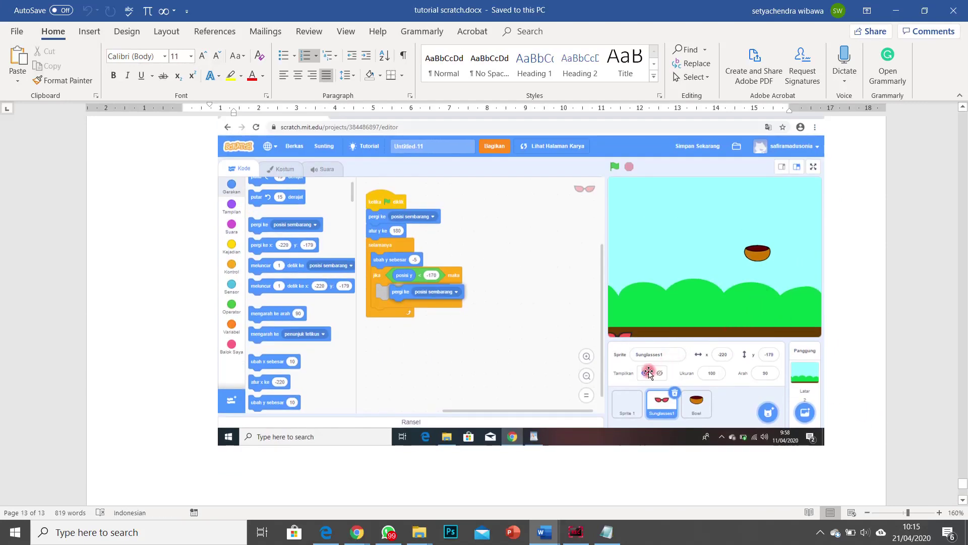
scroll(485, 303, "up", 6)
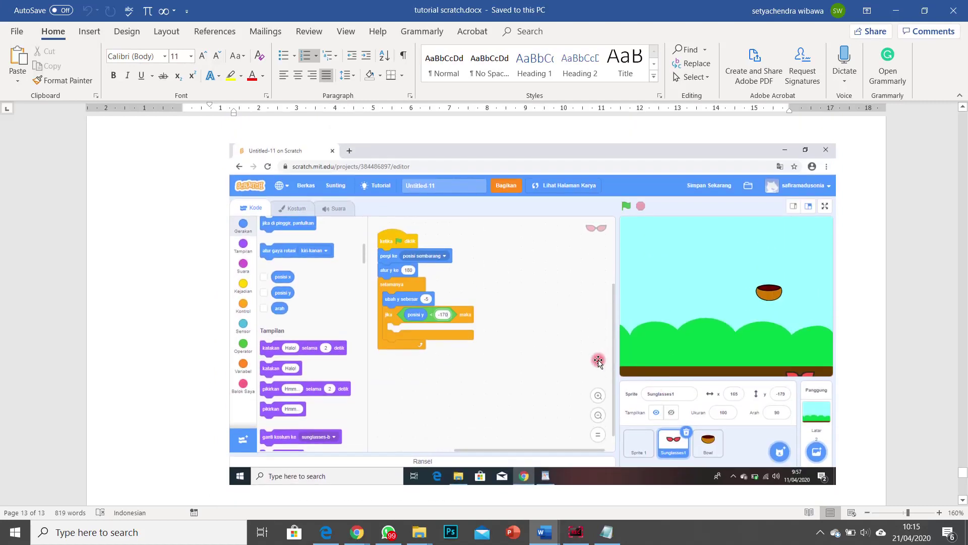
scroll(566, 370, "down", 8)
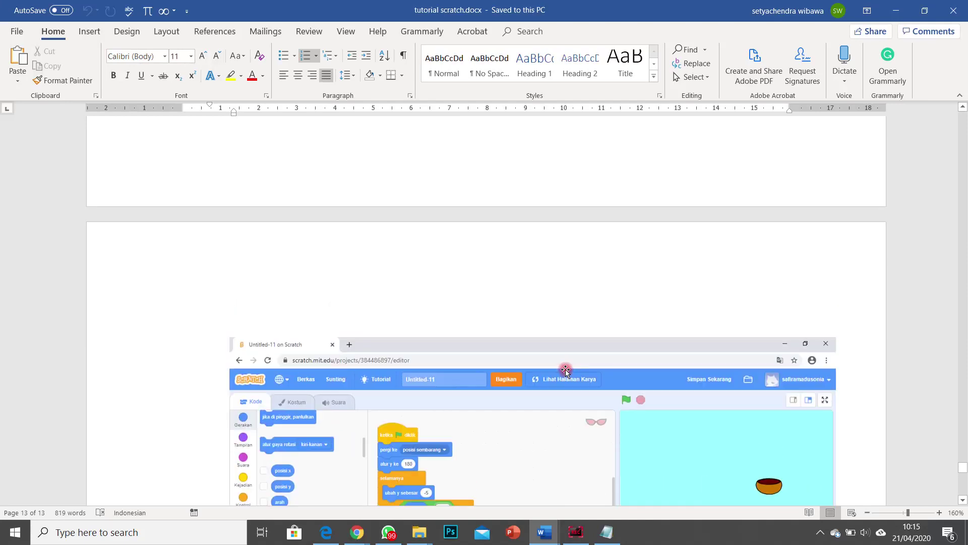
scroll(570, 374, "up", 4)
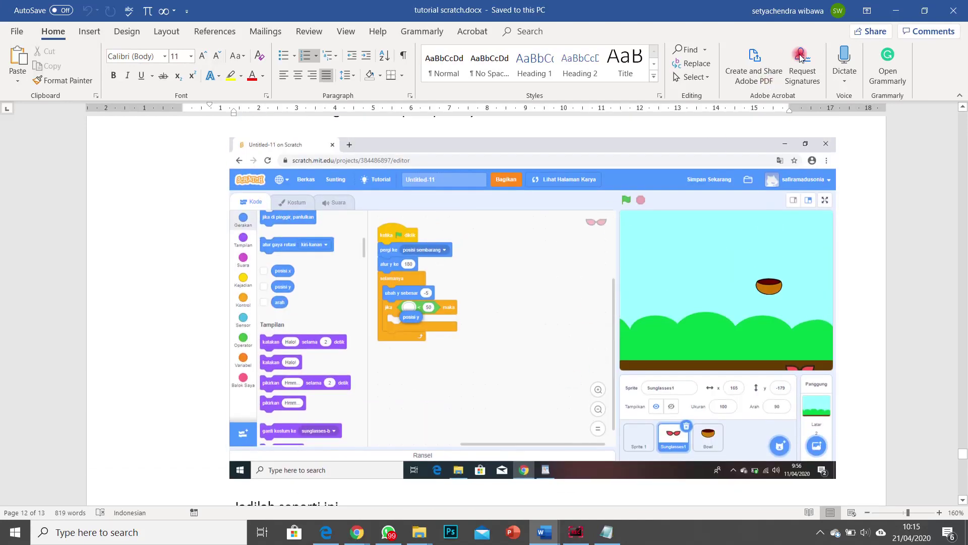
left_click(896, 11)
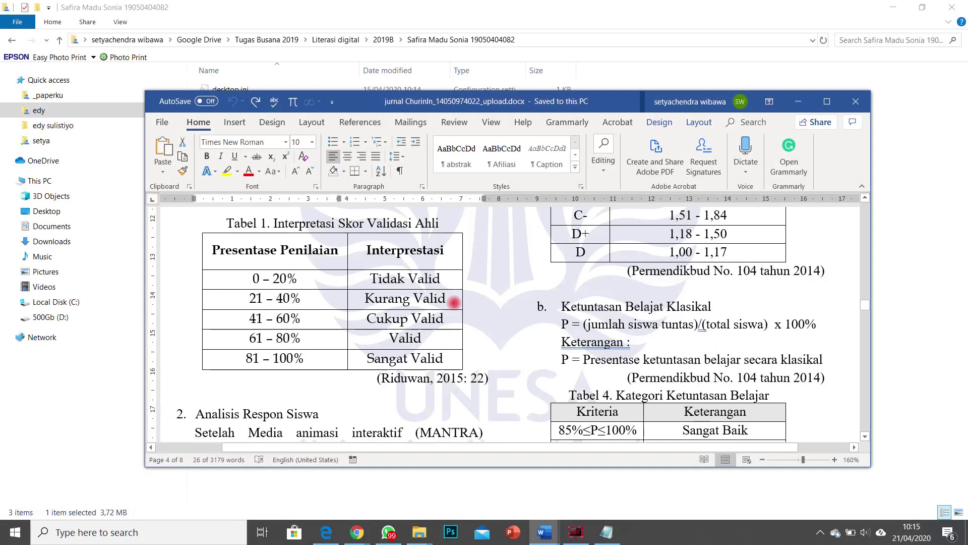
left_click(556, 23)
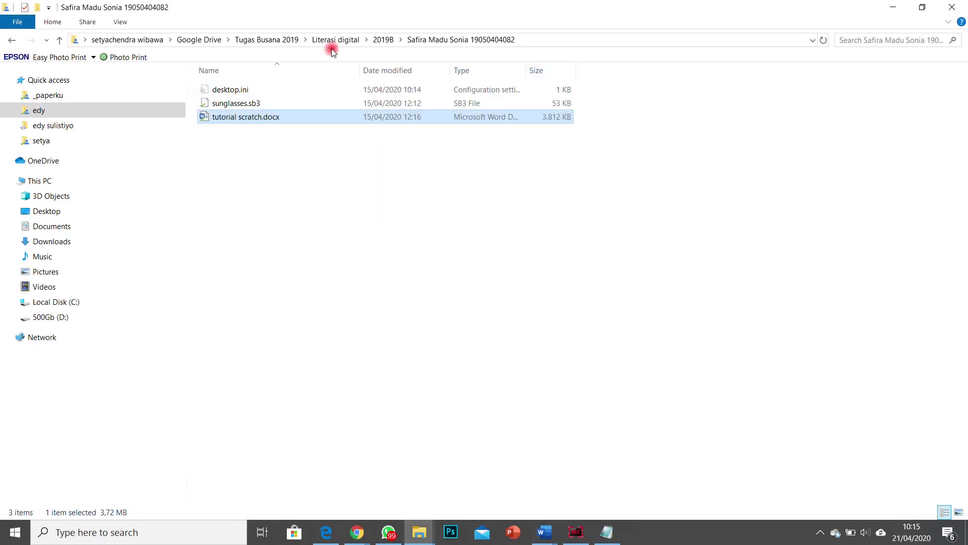
Step: Go up to Google Drive and open Tugas Rias 2019 > Liter Kelas B 19 > a student's folder
left_click(274, 39)
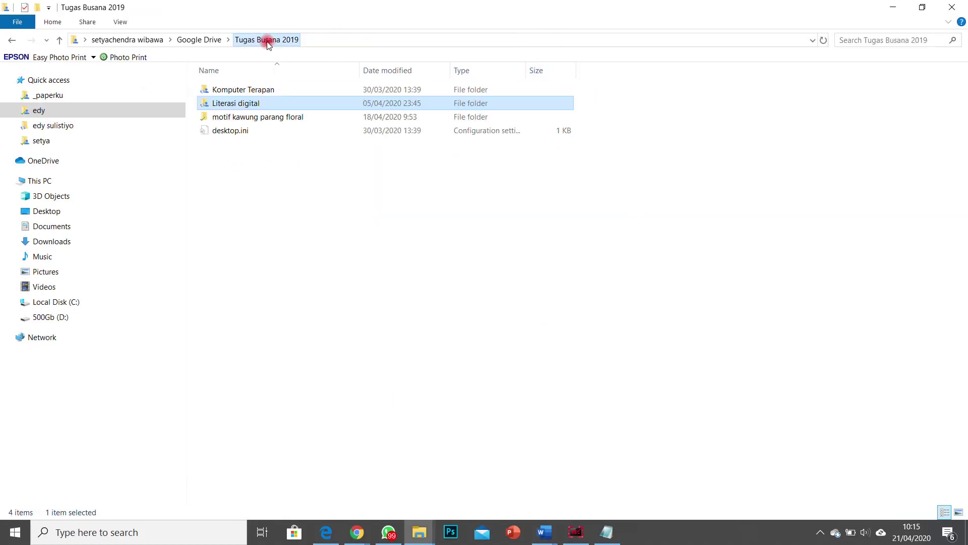
left_click(203, 42)
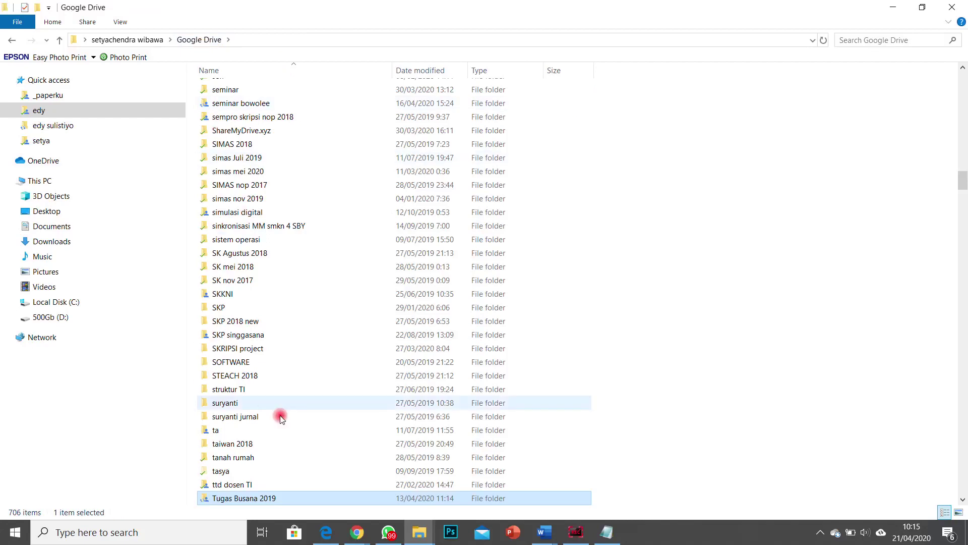
scroll(277, 414, "down", 5)
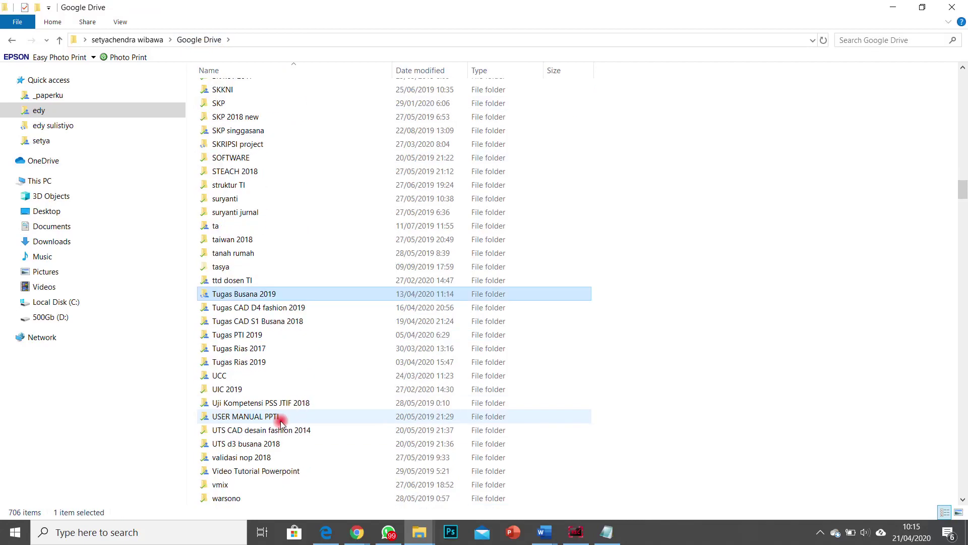
left_click(257, 362)
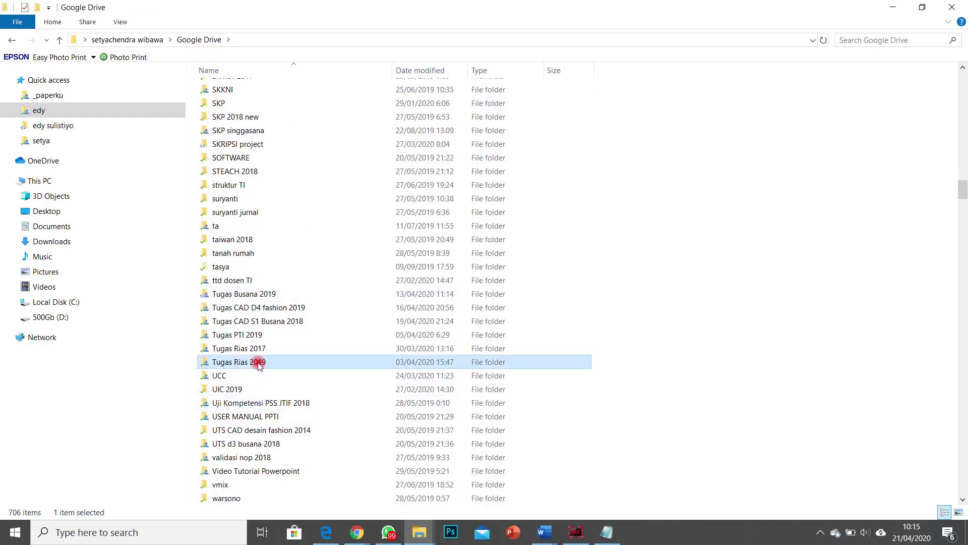
double_click(256, 361)
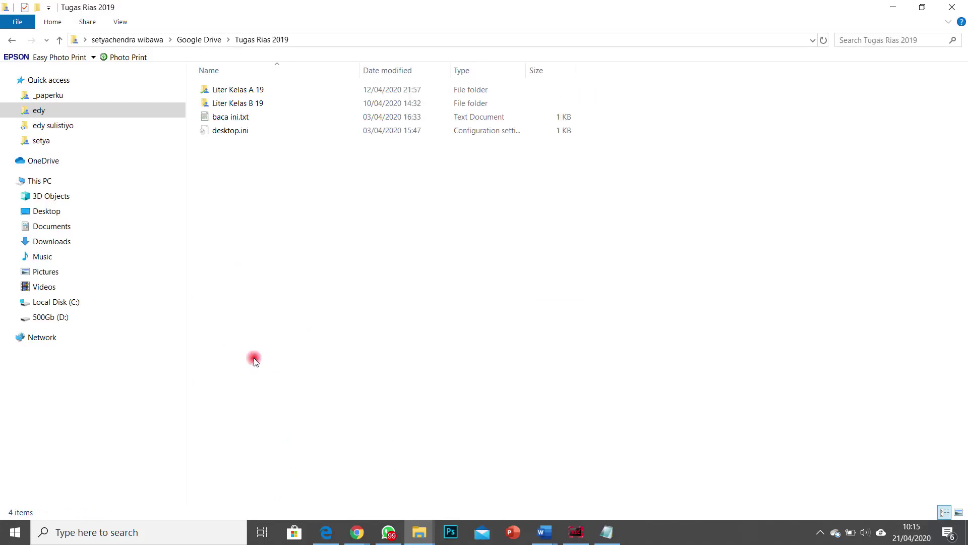
double_click(244, 103)
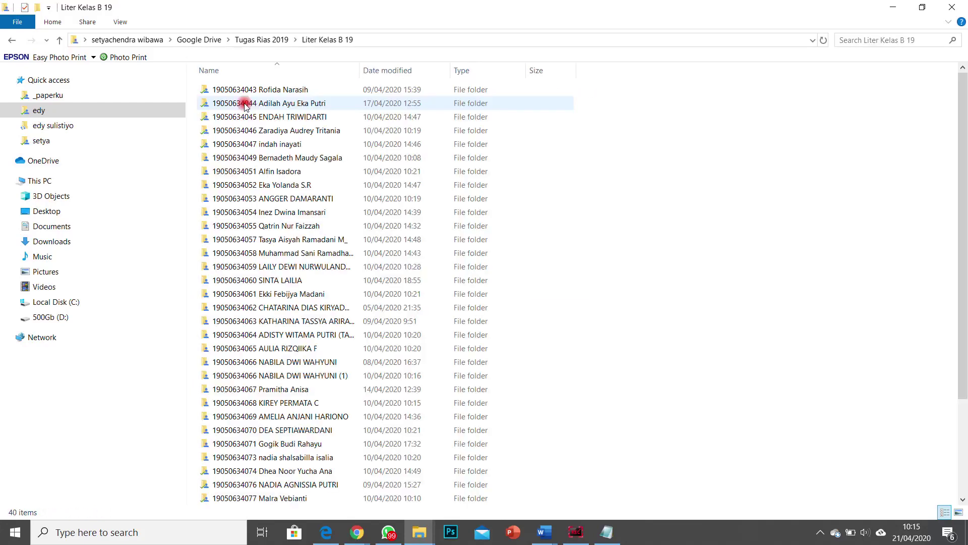
double_click(257, 131)
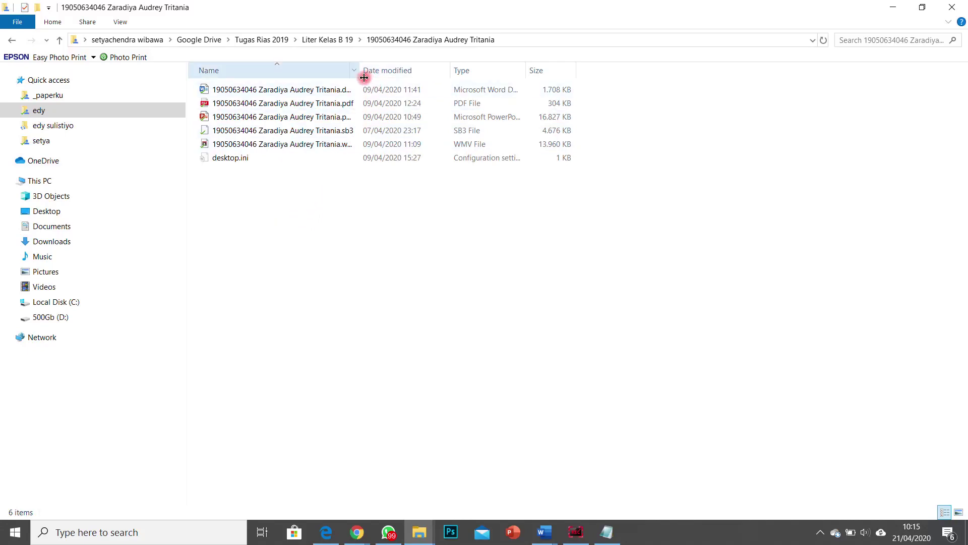
Step: Widen the Name column and select the student's Word and PowerPoint files
left_click_drag(365, 77, 431, 71)
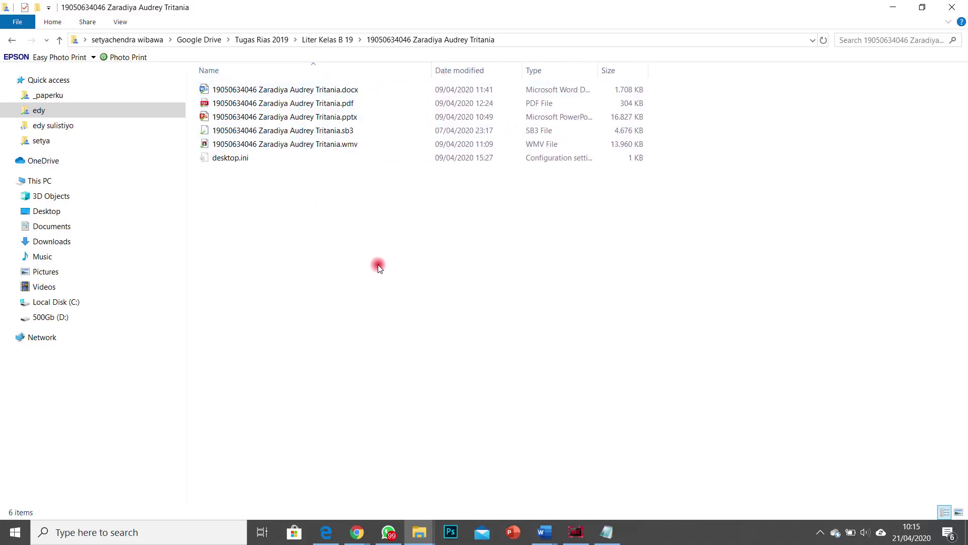
left_click(297, 93)
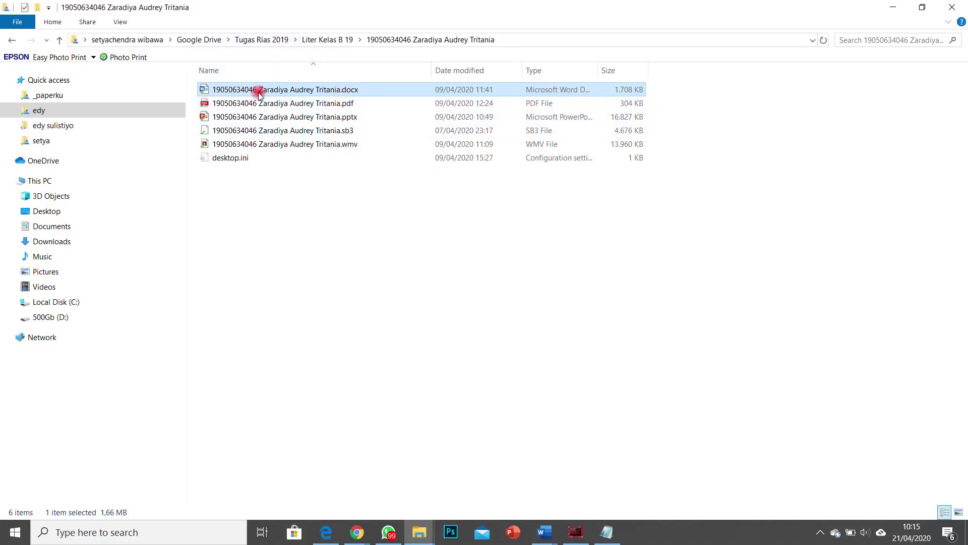
left_click(271, 121)
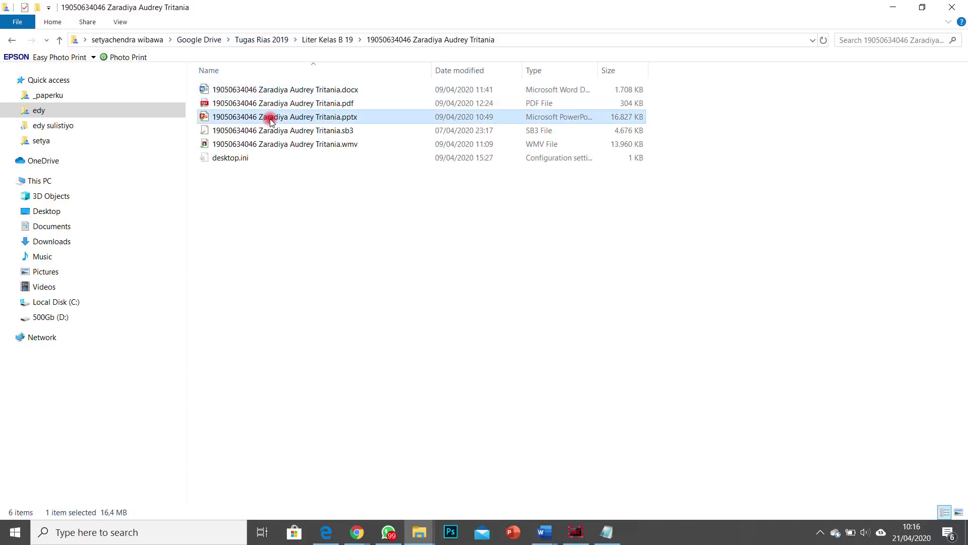
Step: Select the student's video file, then go back via Google Drive to Tugas Busana 2019 > Literasi digital
left_click(307, 148)
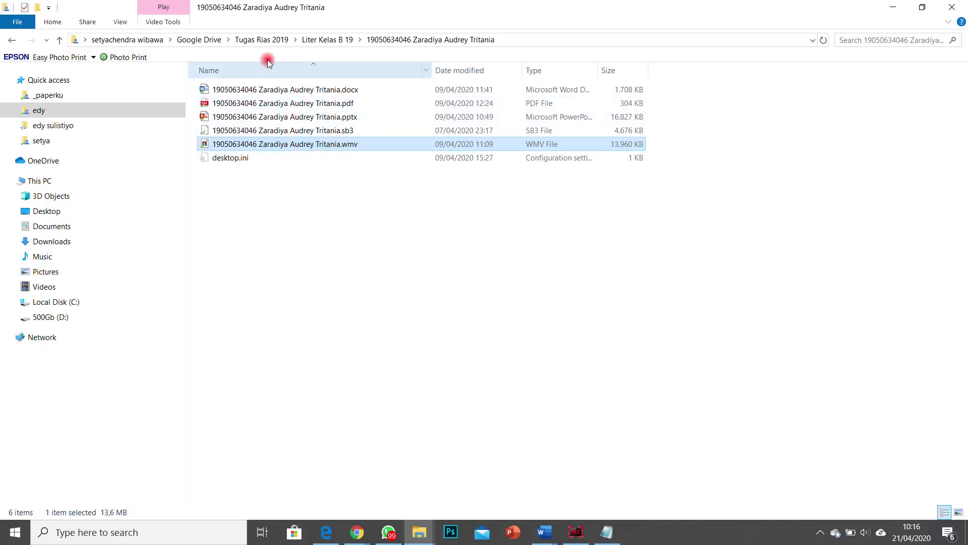
left_click(260, 42)
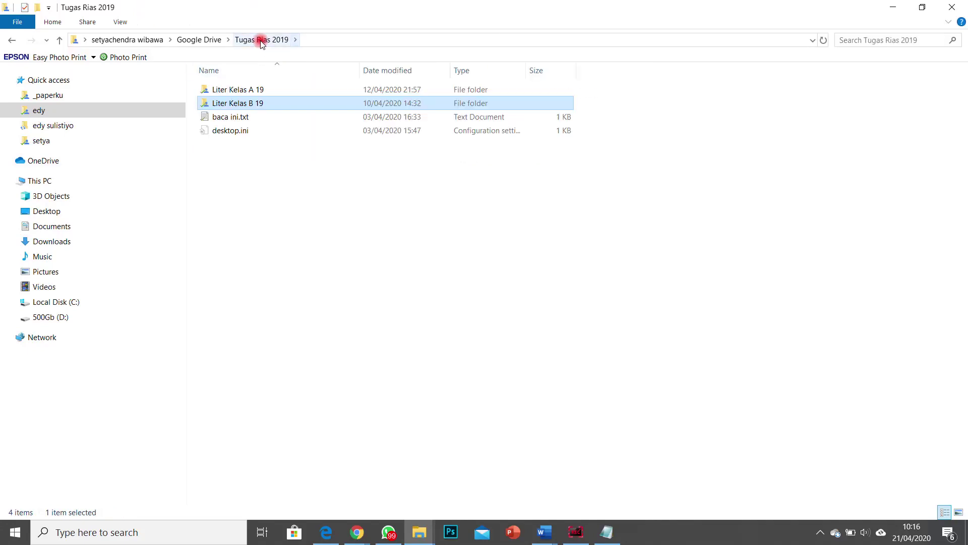
left_click(222, 43)
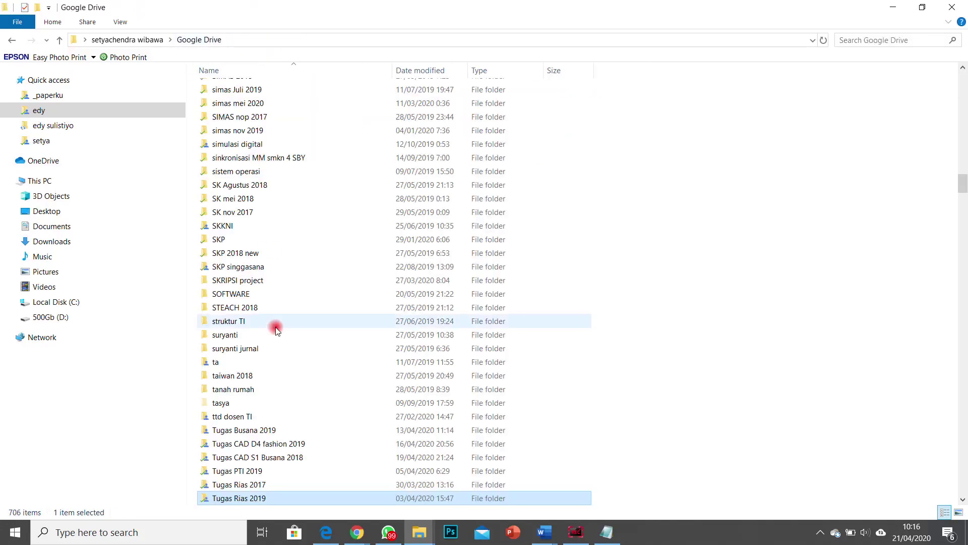
scroll(282, 338, "down", 4)
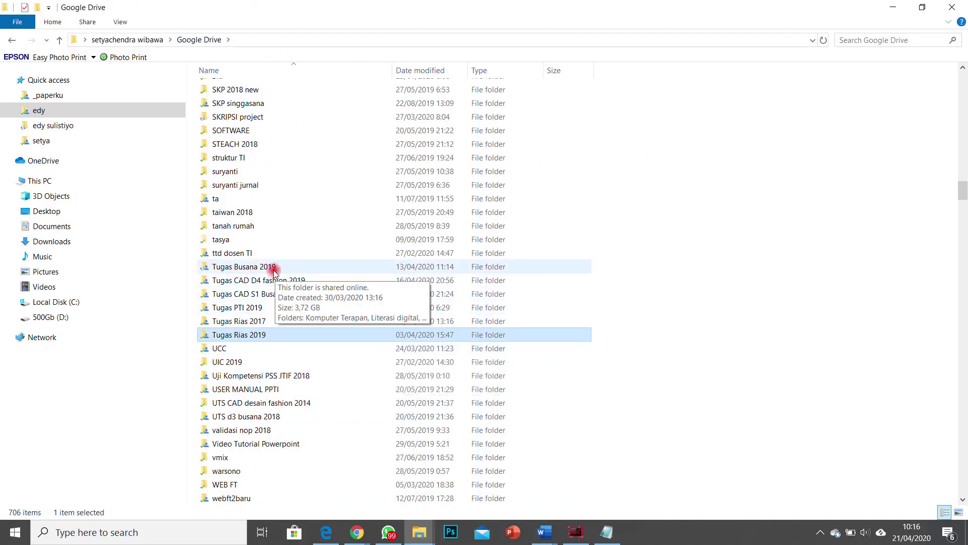
double_click(273, 268)
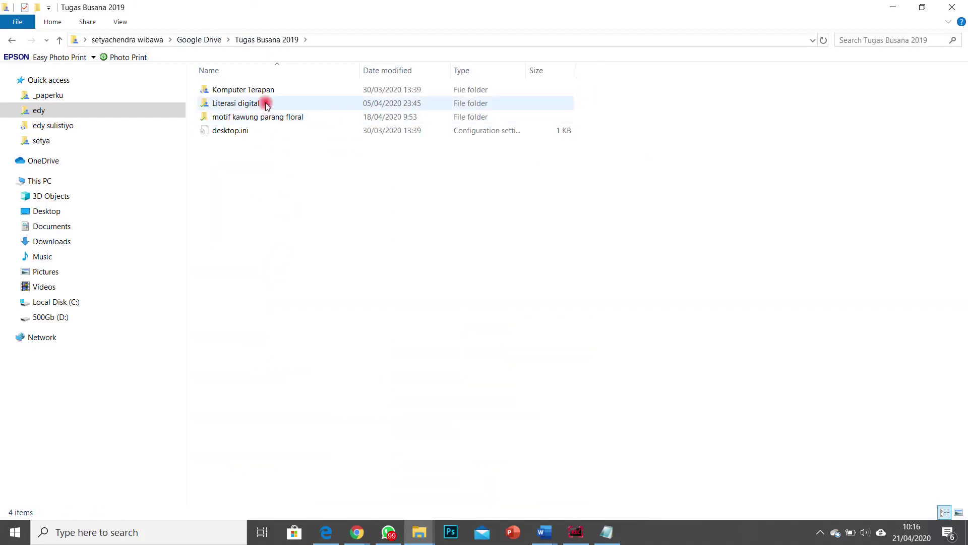
double_click(265, 102)
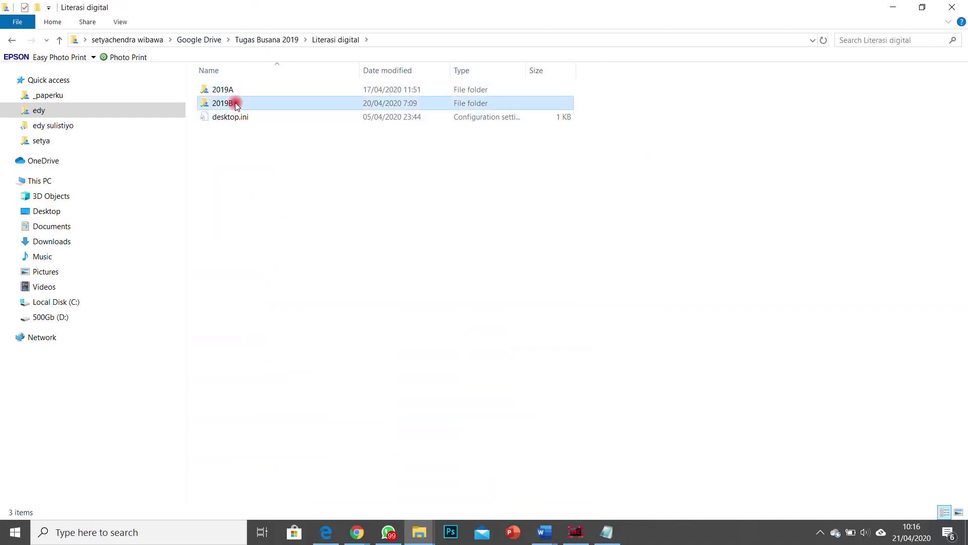
Step: Open a 2019B student's folder to check its .sb3 file, then return to Literasi digital
double_click(225, 103)
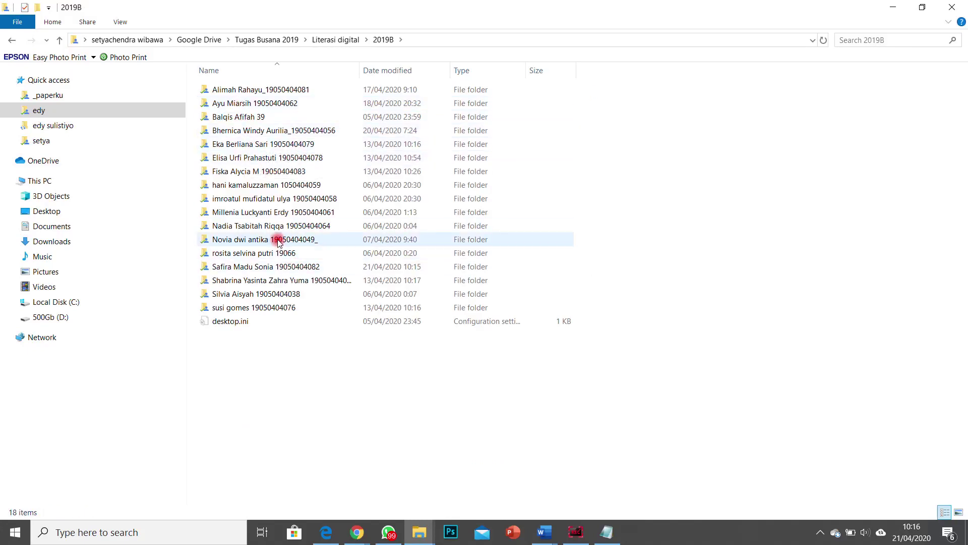
left_click(280, 255)
double_click(279, 255)
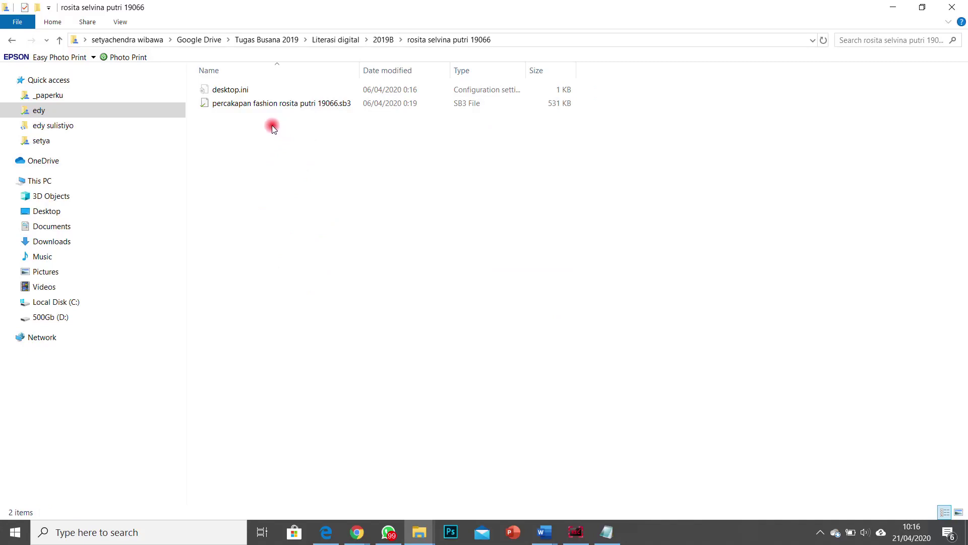
left_click(337, 40)
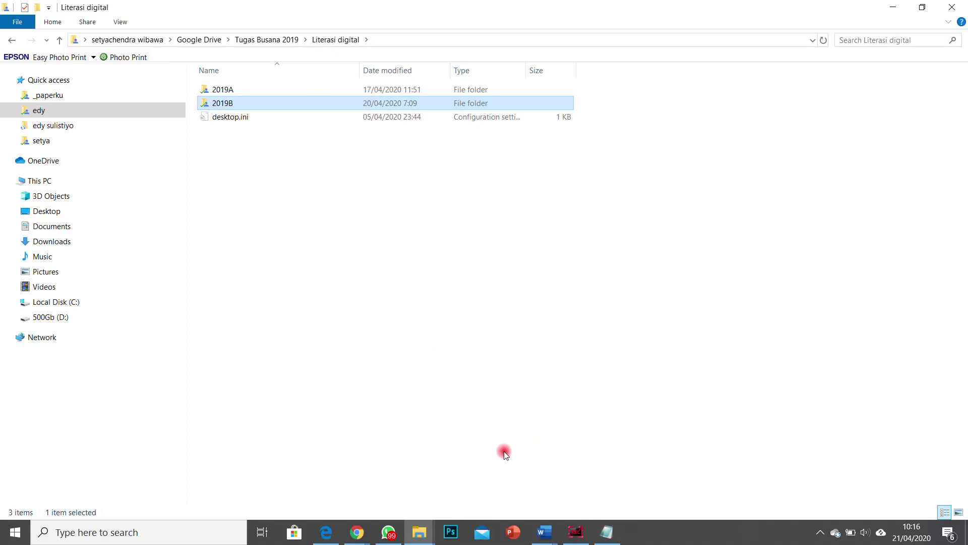
left_click(545, 534)
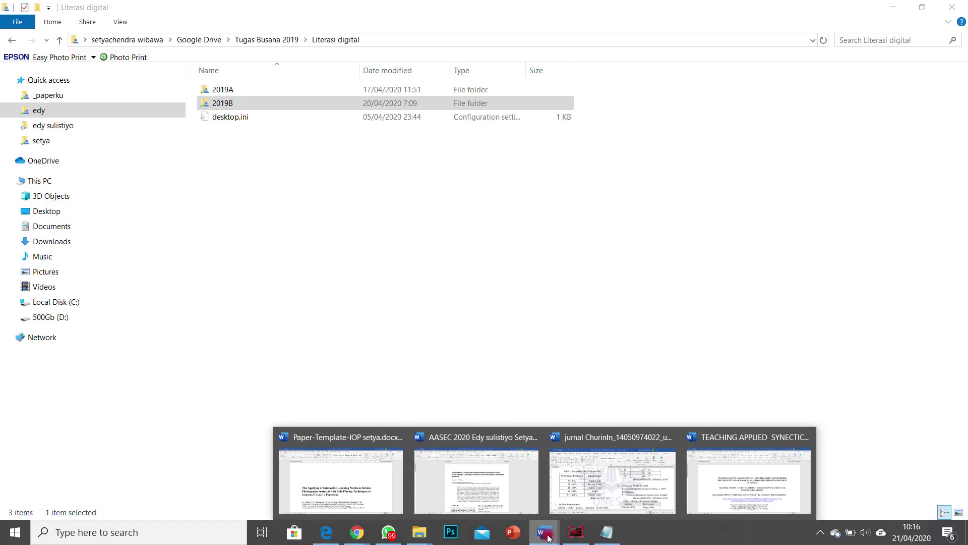
left_click(320, 540)
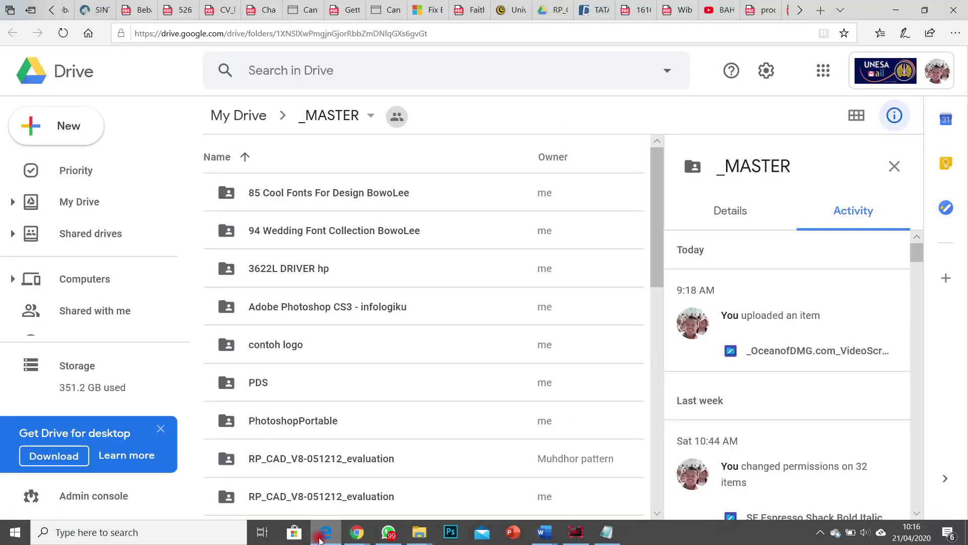
left_click(800, 10)
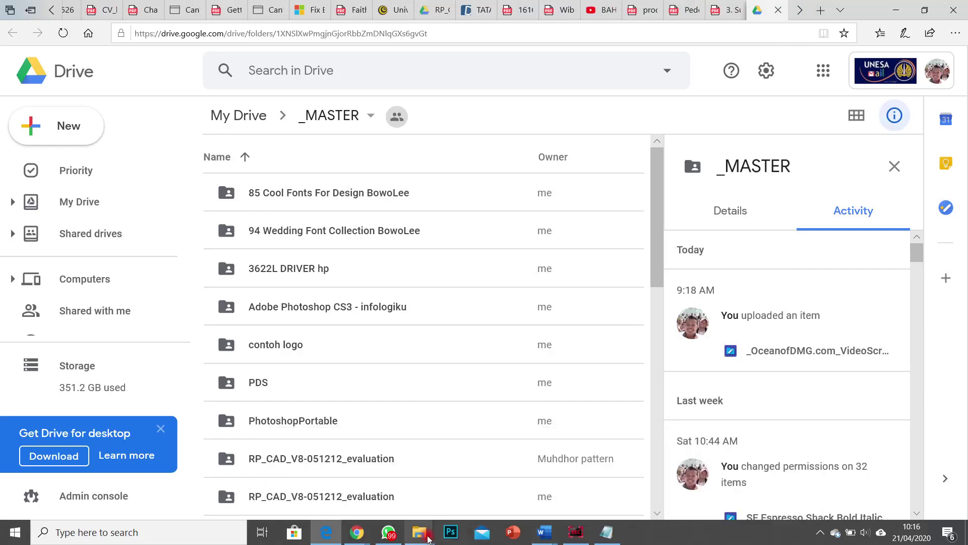
mouse_move(422, 537)
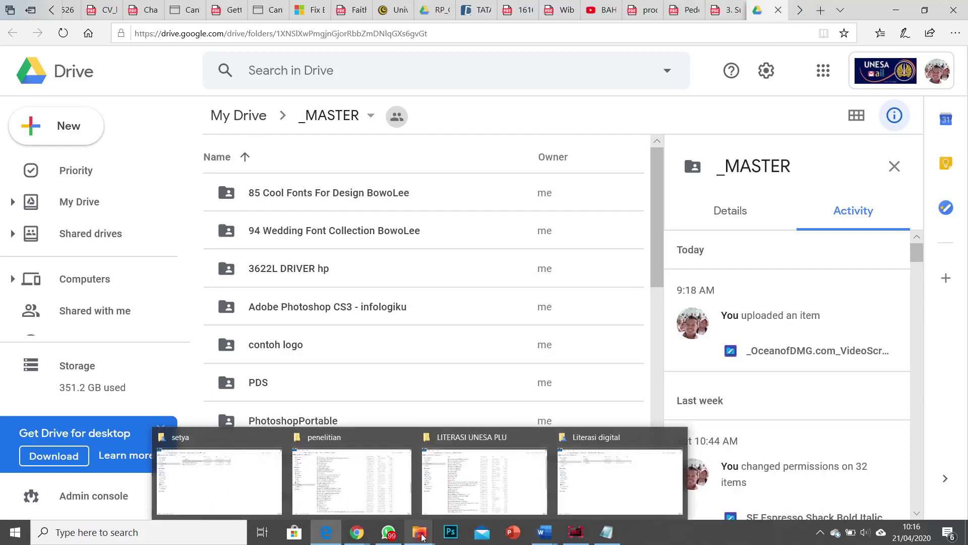
left_click(611, 479)
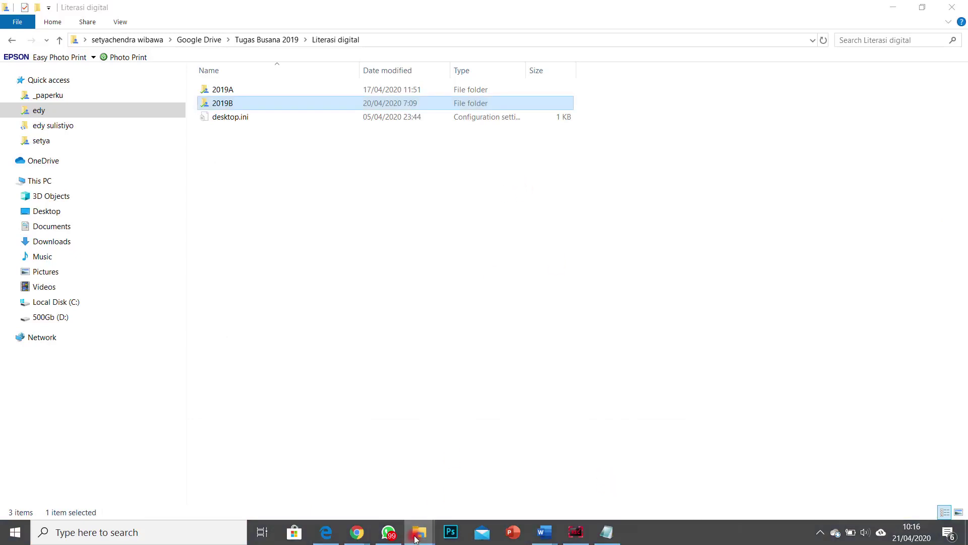
Step: Switch to the LITERASI UNESA PLU window and navigate via Google Drive to GBRP rpp 1 sept
mouse_move(420, 534)
left_click(481, 487)
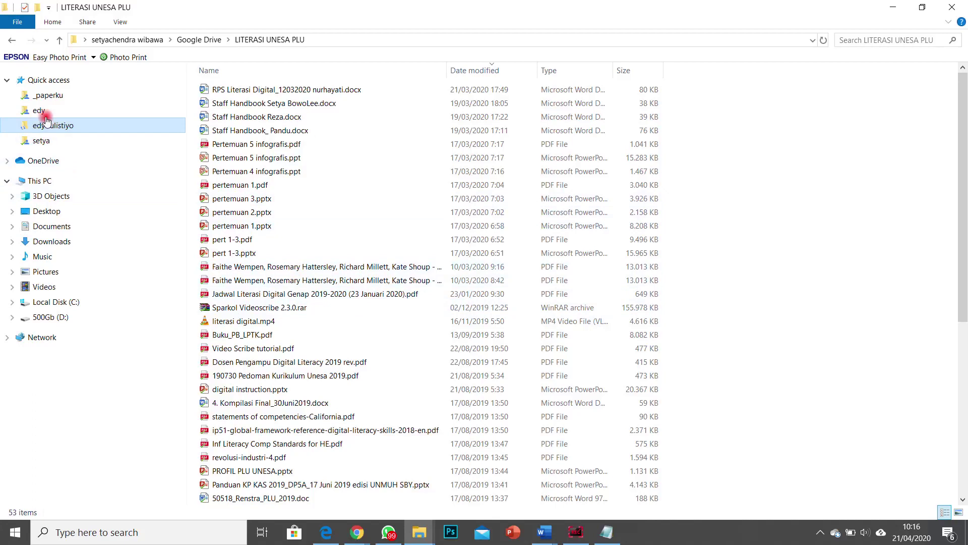
left_click(49, 96)
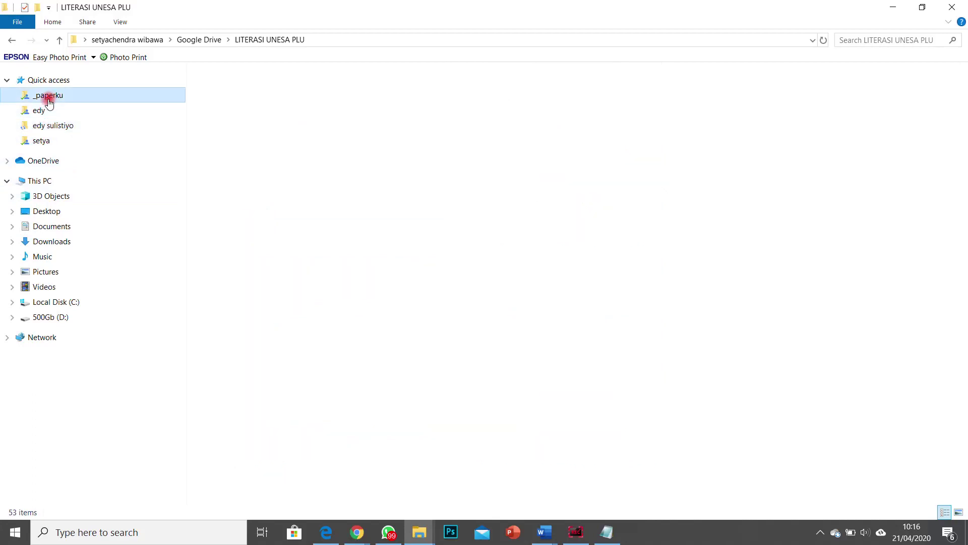
left_click(197, 40)
scroll(275, 167, "up", 20)
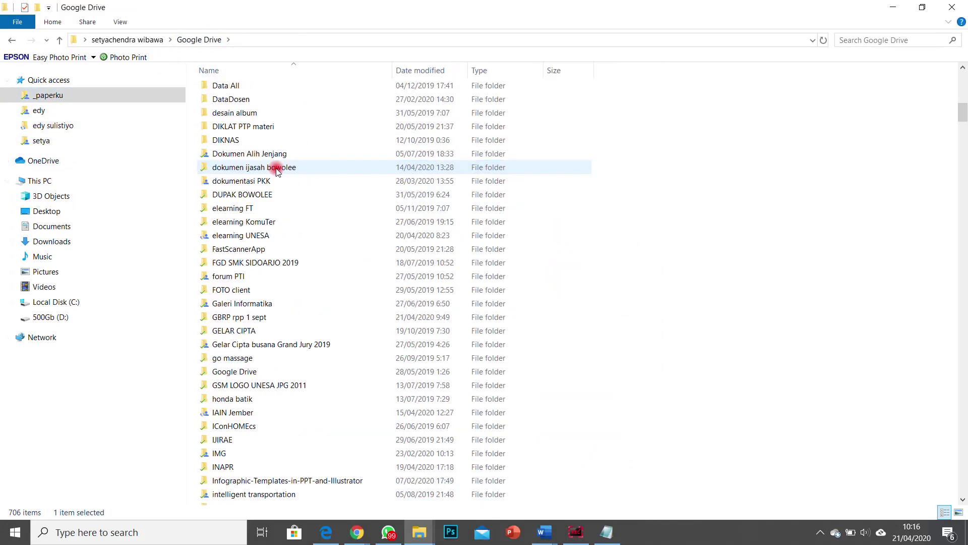
scroll(267, 252, "down", 3)
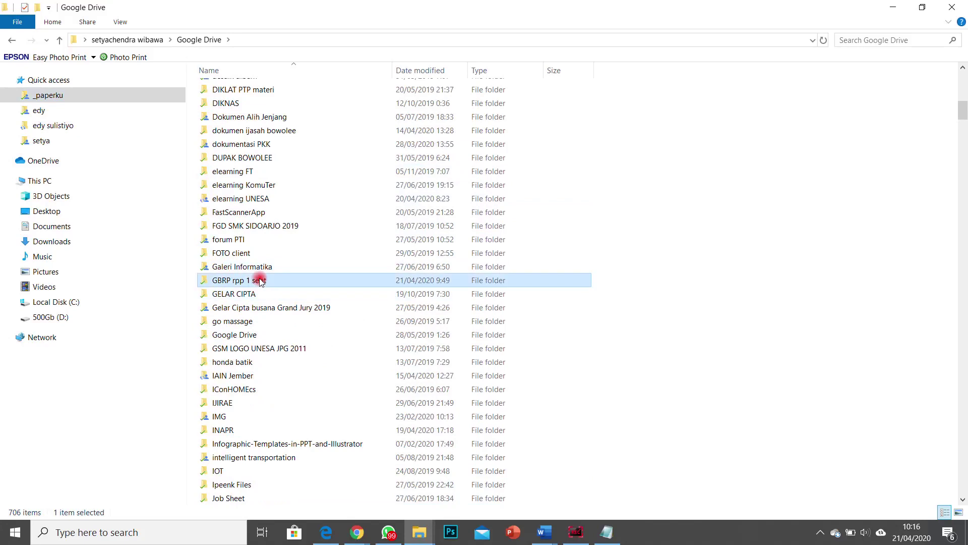
double_click(260, 278)
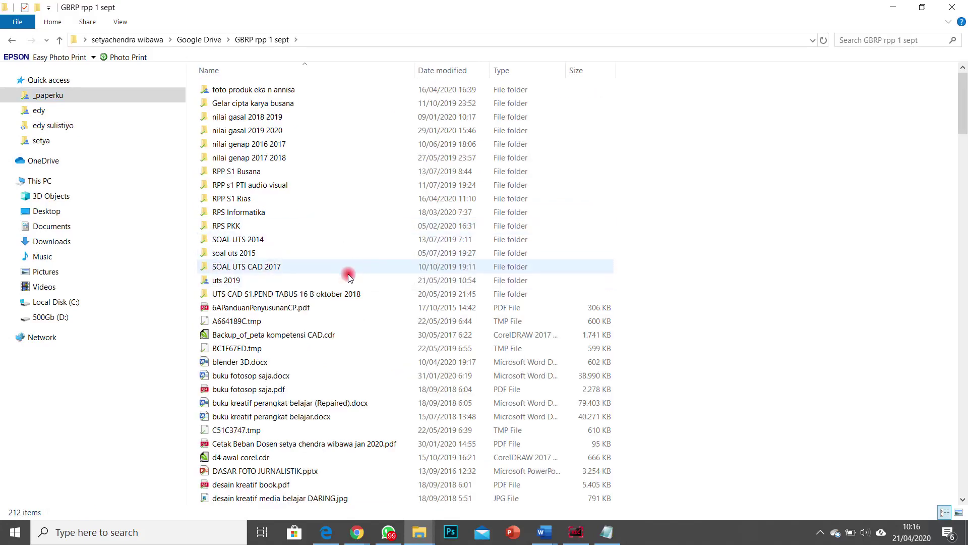
Step: Search the folder for 'lite' and select RPS Literasi Digital Agst 2019 rev.pdf
scroll(381, 291, "down", 8)
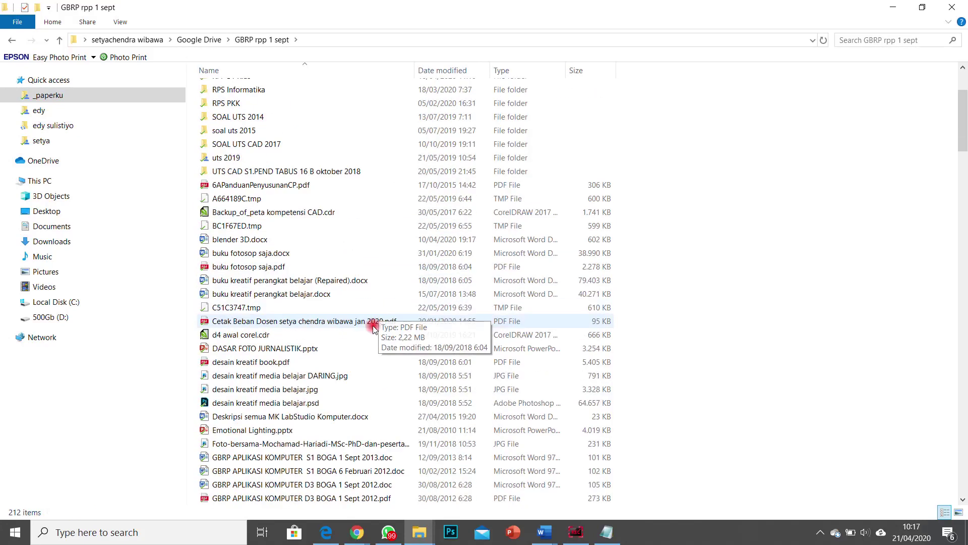
scroll(349, 355, "down", 15)
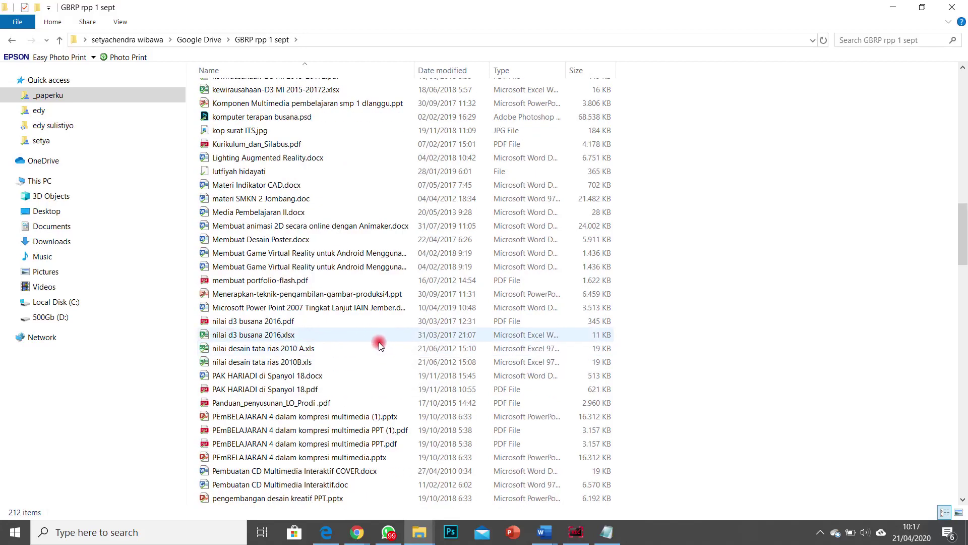
scroll(379, 346, "down", 9)
scroll(378, 348, "down", 17)
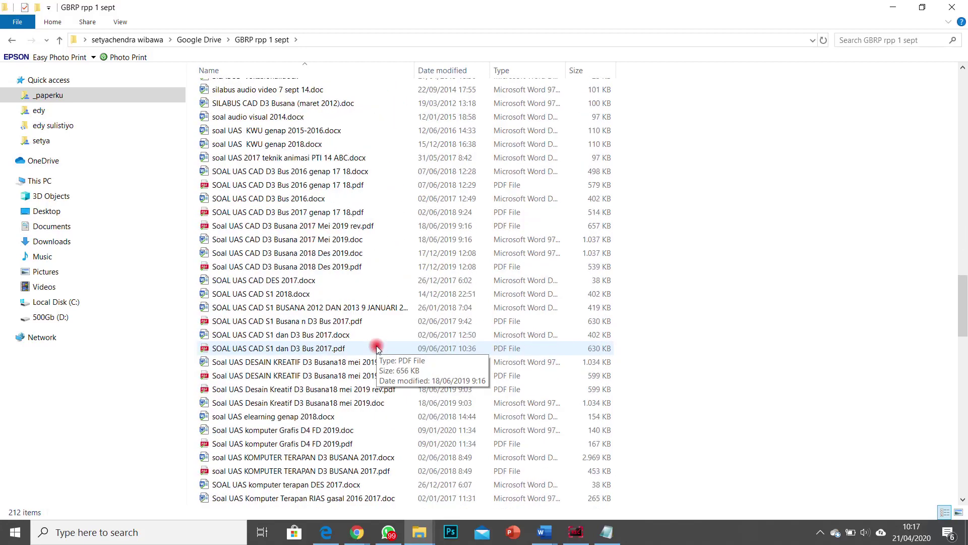
scroll(374, 352, "up", 3)
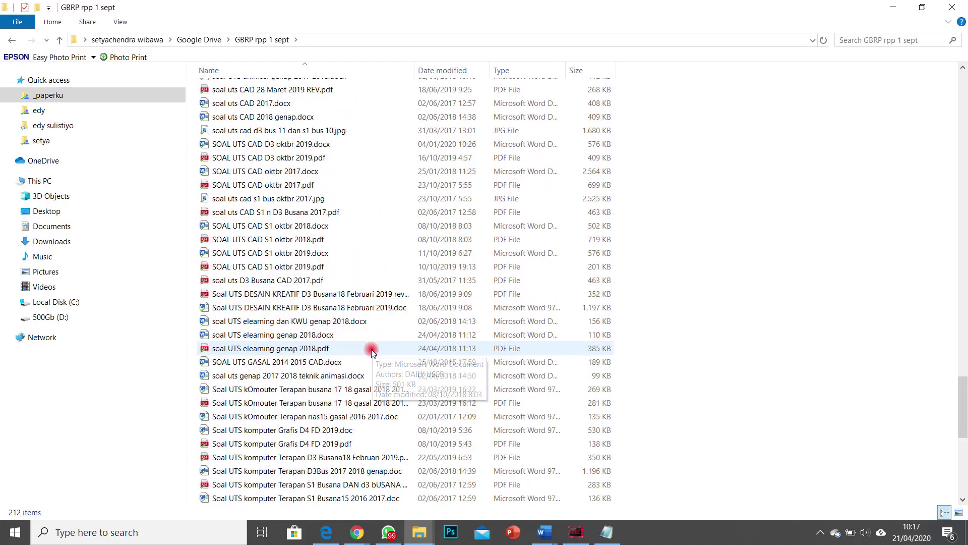
scroll(371, 352, "up", 4)
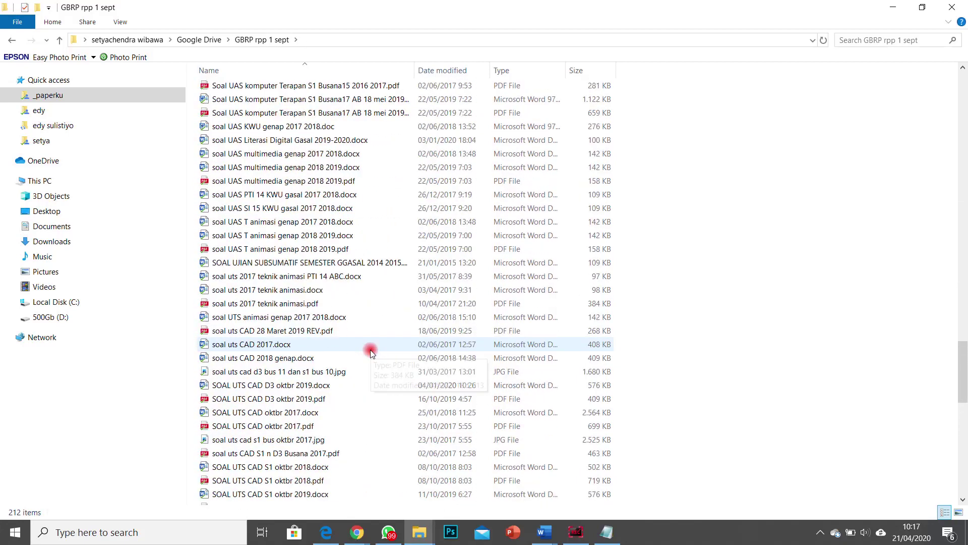
scroll(371, 352, "up", 1)
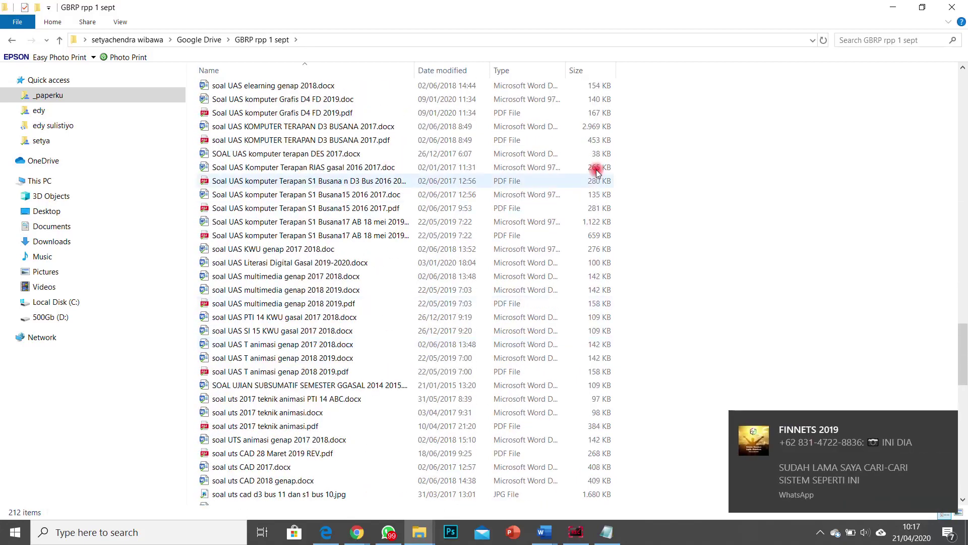
left_click(848, 36)
type("liter")
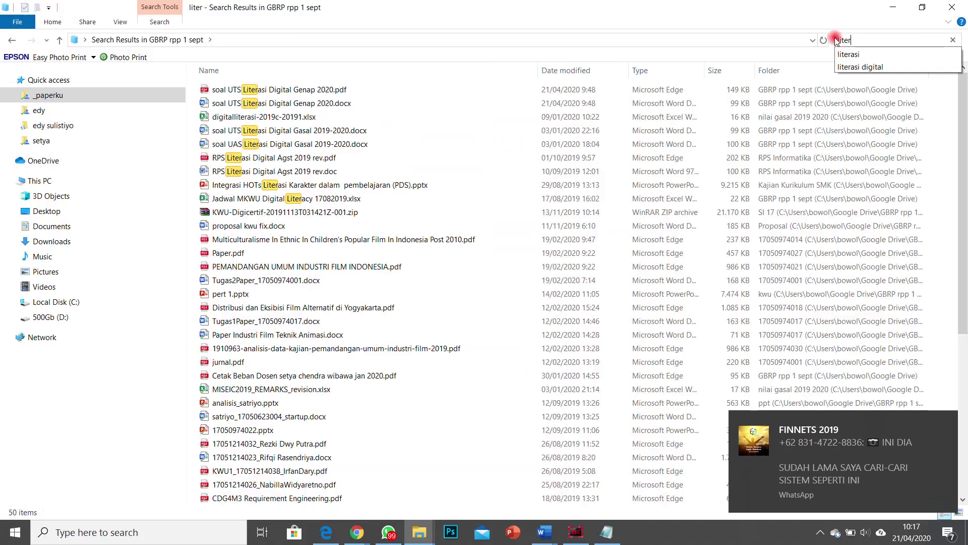
left_click(314, 161)
Step: Open the RPS Literasi Digital syllabus PDF and scroll through its pages
double_click(313, 160)
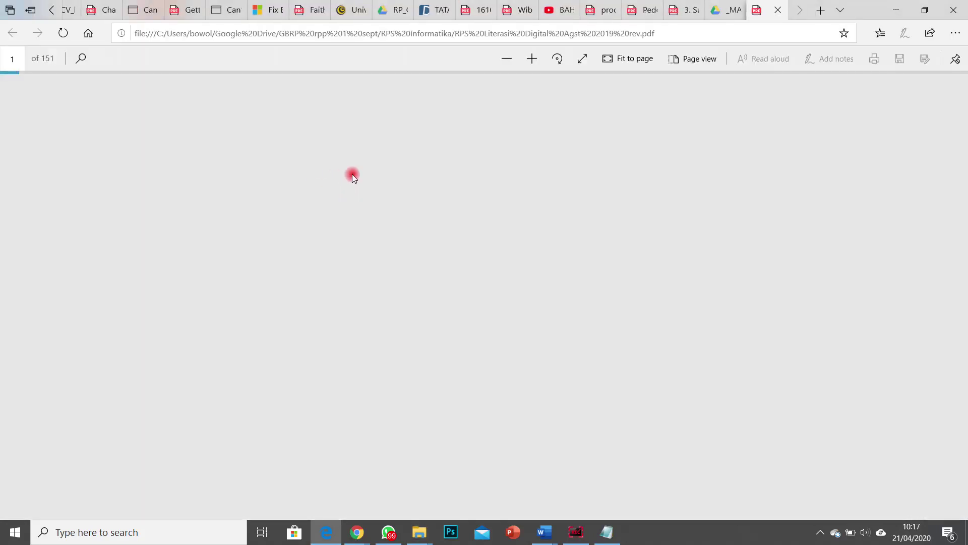
scroll(461, 225, "down", 15)
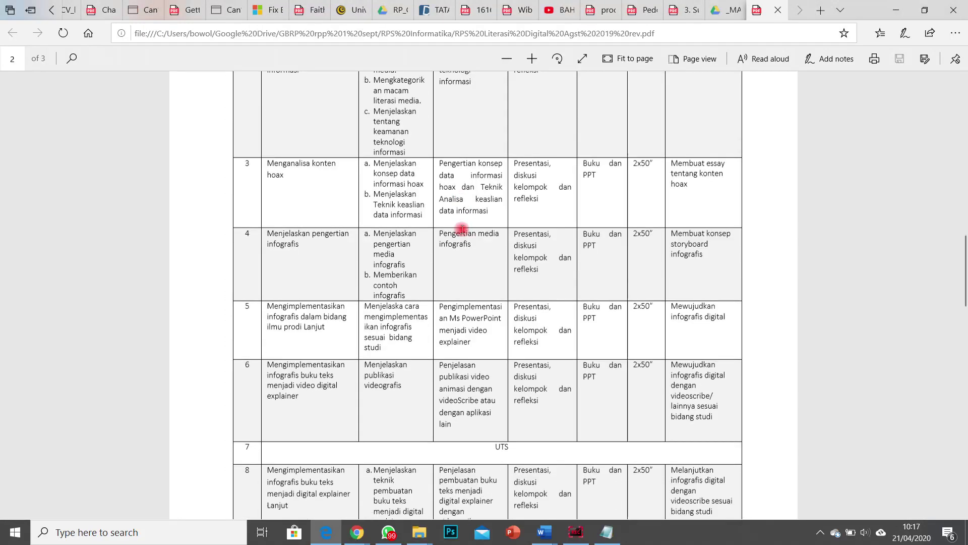
scroll(462, 228, "down", 10)
scroll(459, 229, "up", 15)
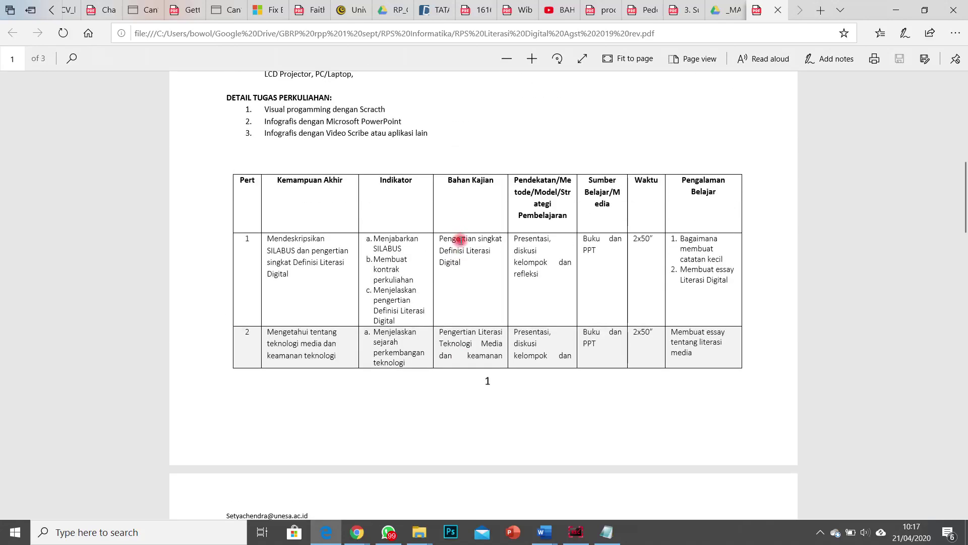
scroll(461, 241, "down", 4)
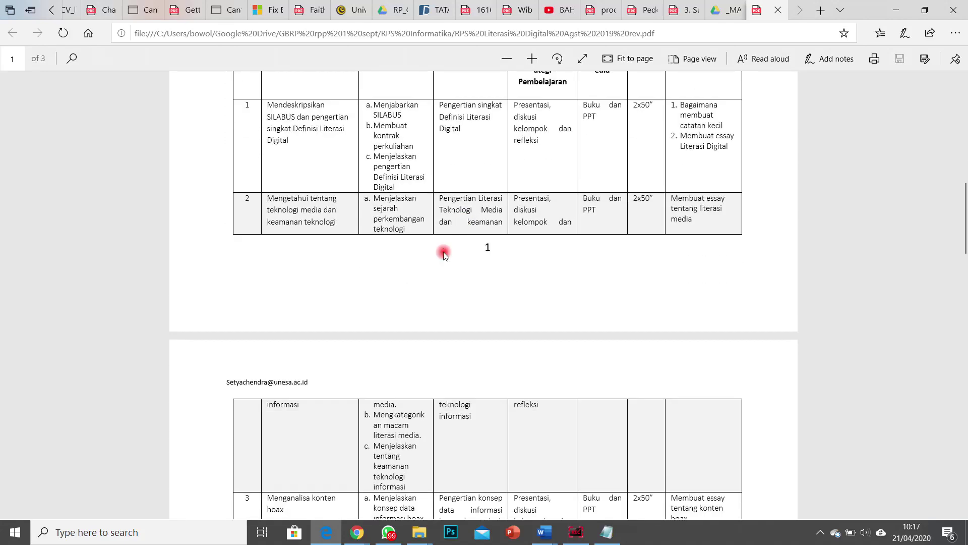
scroll(443, 252, "down", 5)
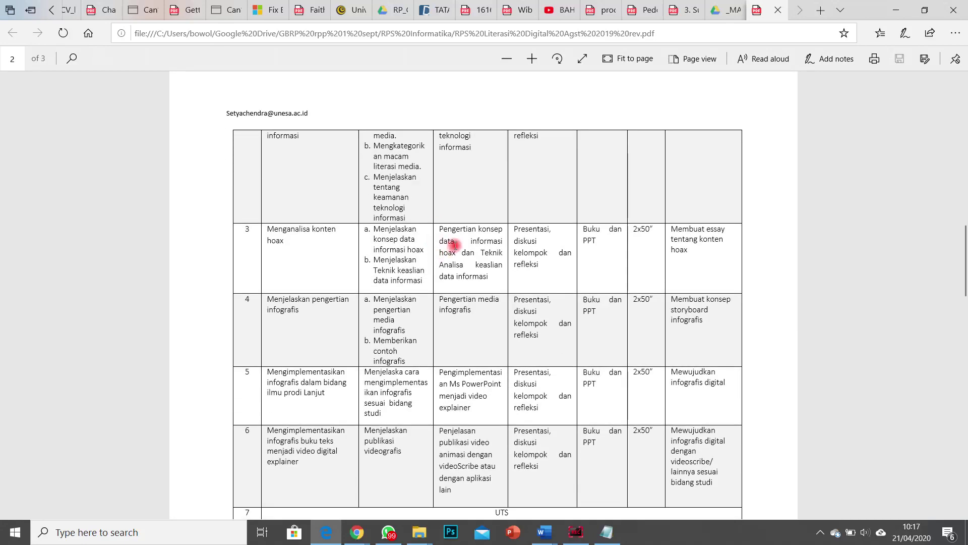
scroll(454, 245, "down", 3)
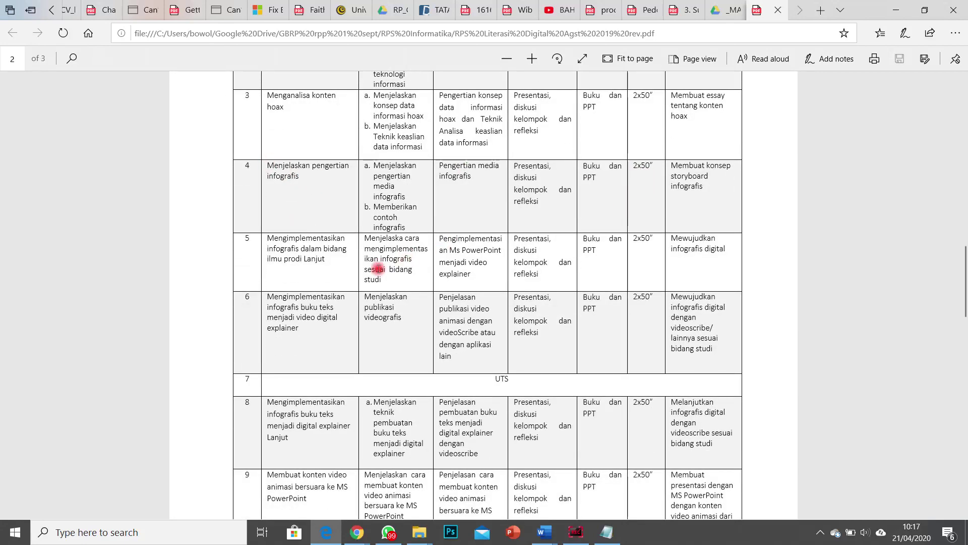
scroll(398, 259, "down", 3)
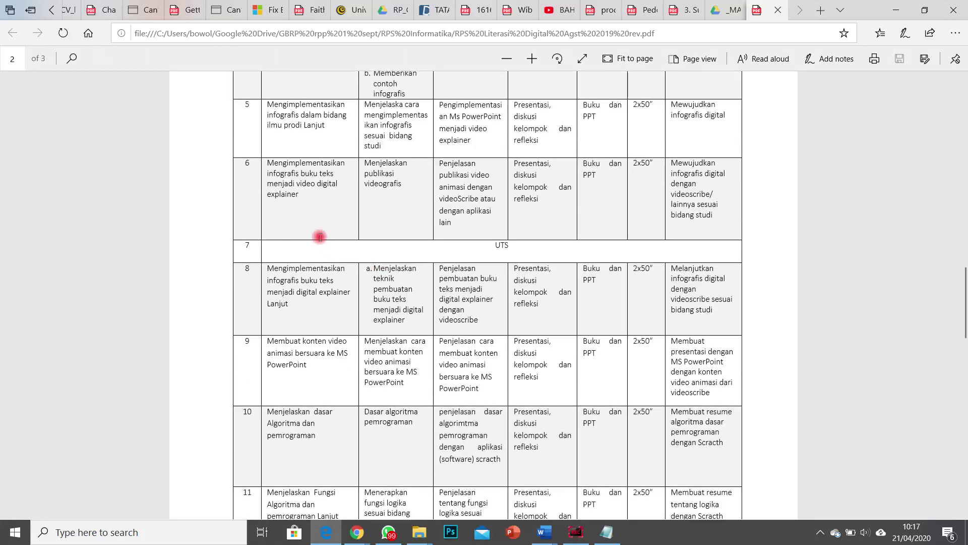
scroll(317, 238, "down", 2)
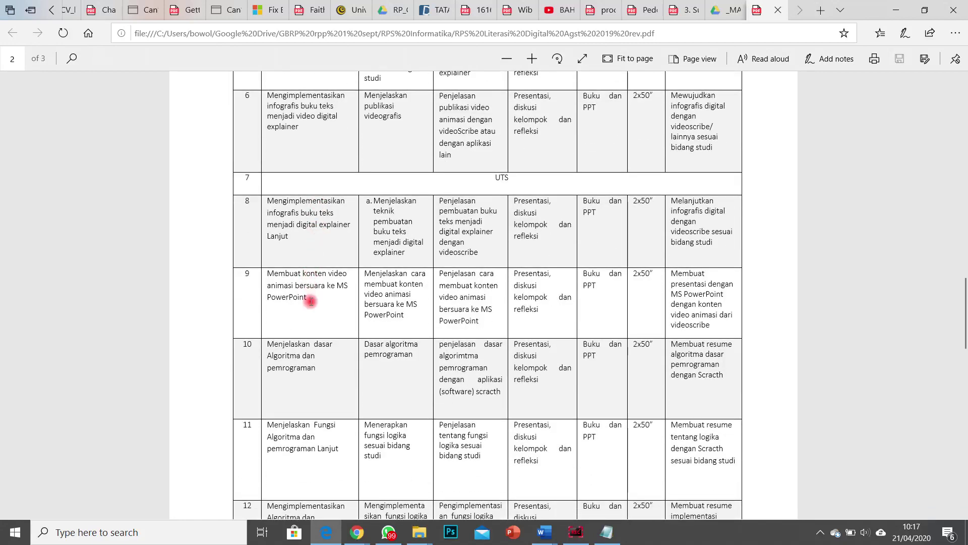
Step: Highlight the row 9 and row 10 learning outcomes, finish reading, and close the PDF
left_click_drag(311, 301, 275, 271)
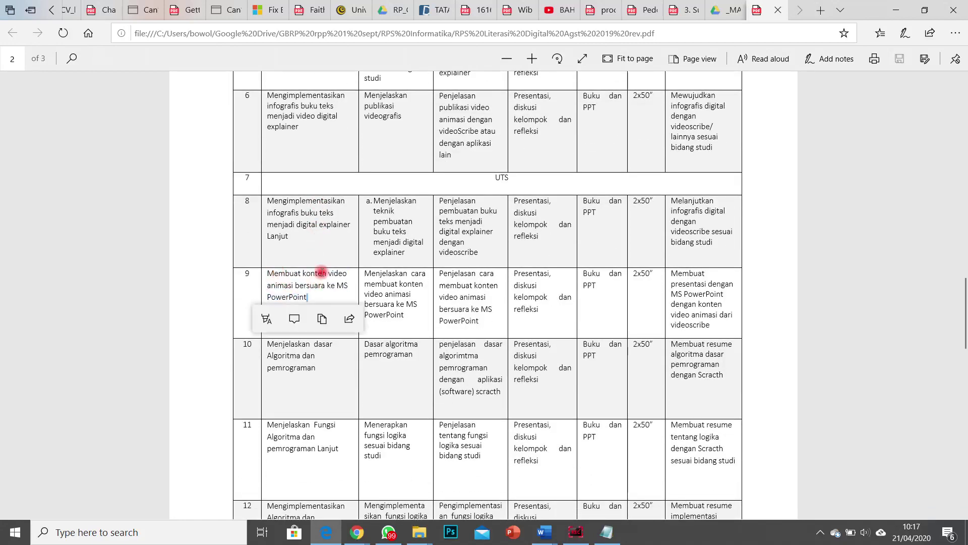
left_click(334, 376)
left_click_drag(321, 366, 288, 352)
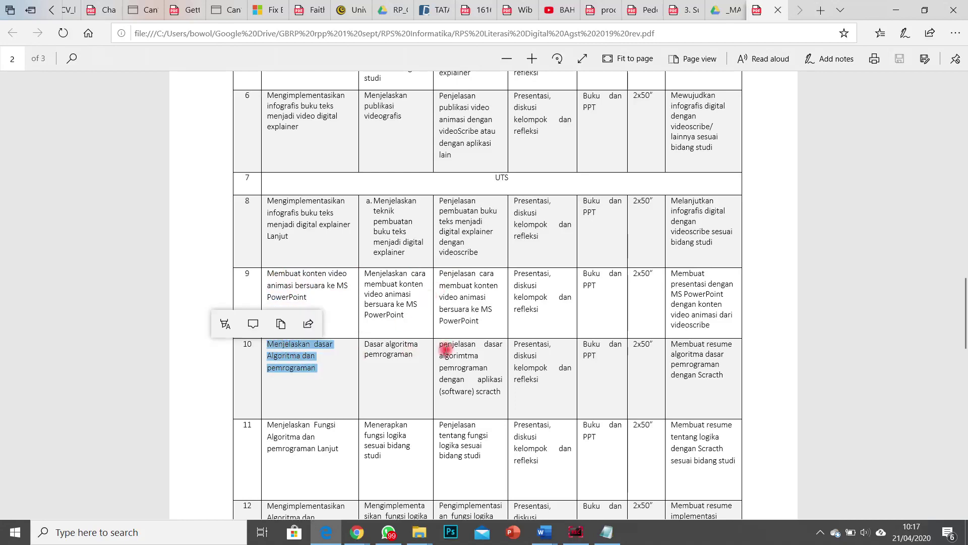
scroll(443, 346, "down", 3)
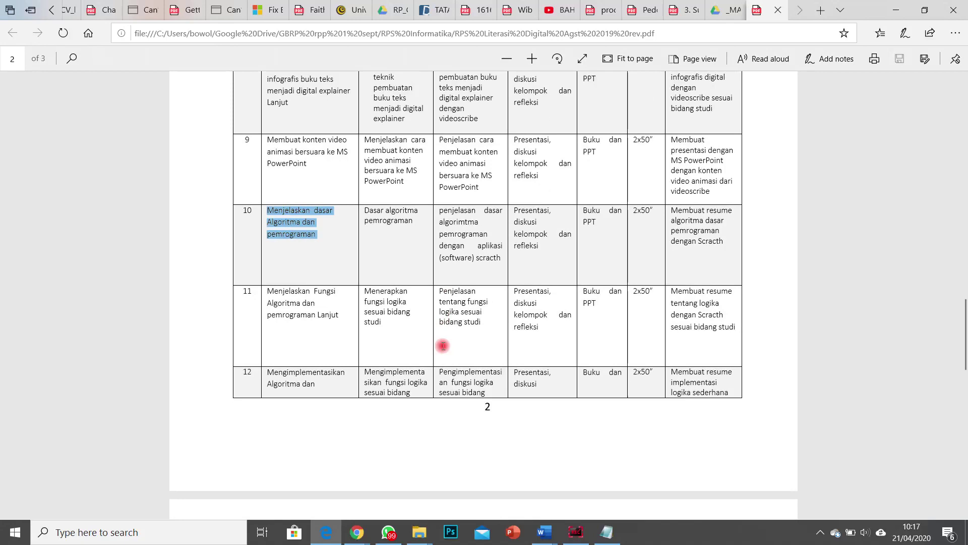
scroll(443, 340, "up", 5)
left_click(314, 262)
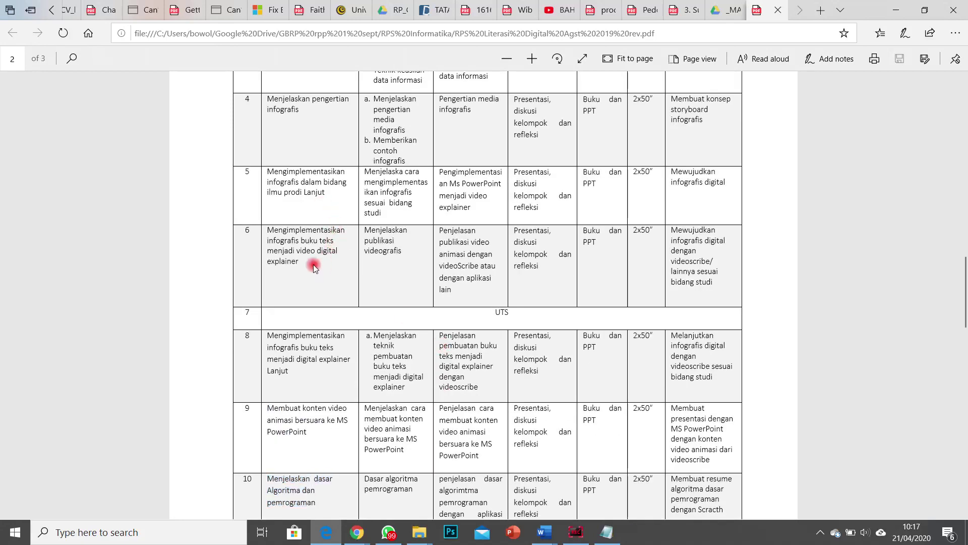
scroll(699, 289, "down", 15)
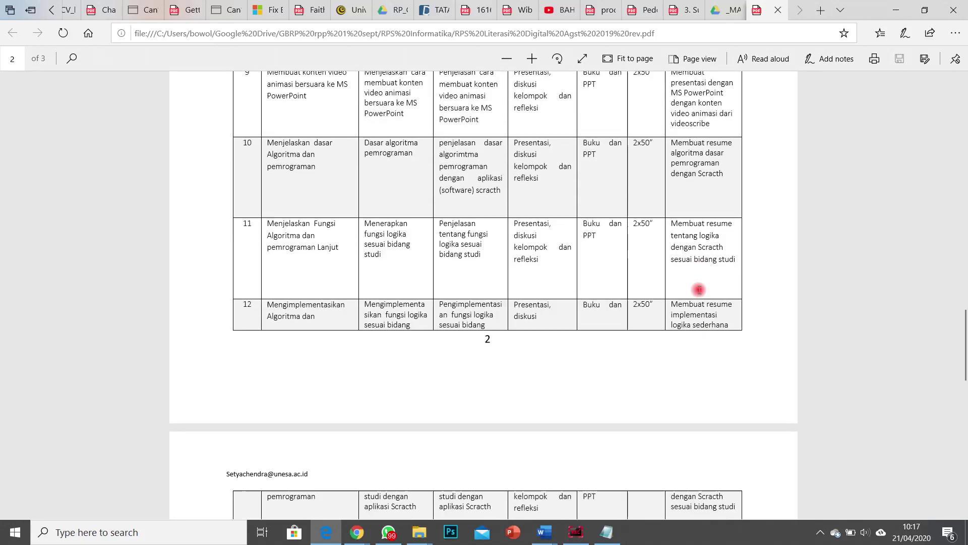
scroll(698, 293, "up", 3)
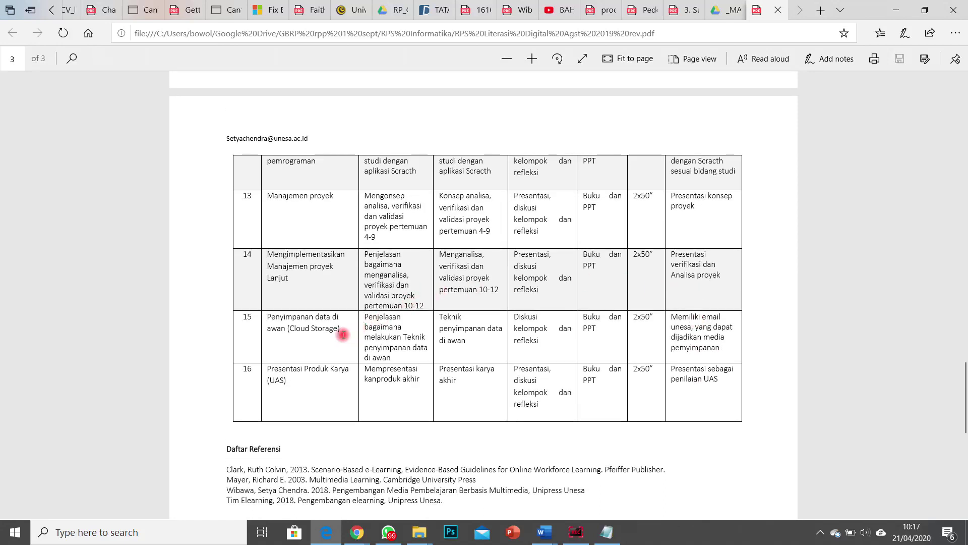
scroll(765, 195, "up", 4)
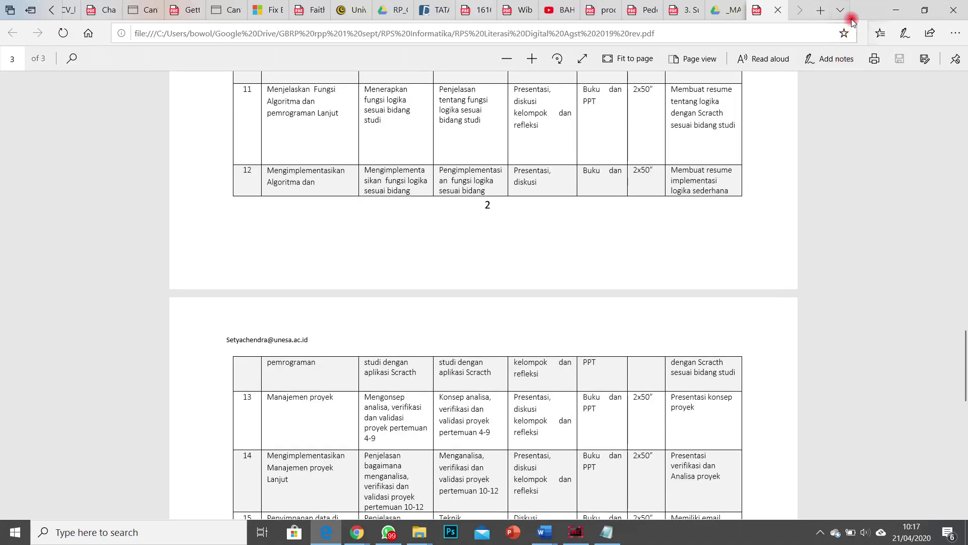
left_click(780, 11)
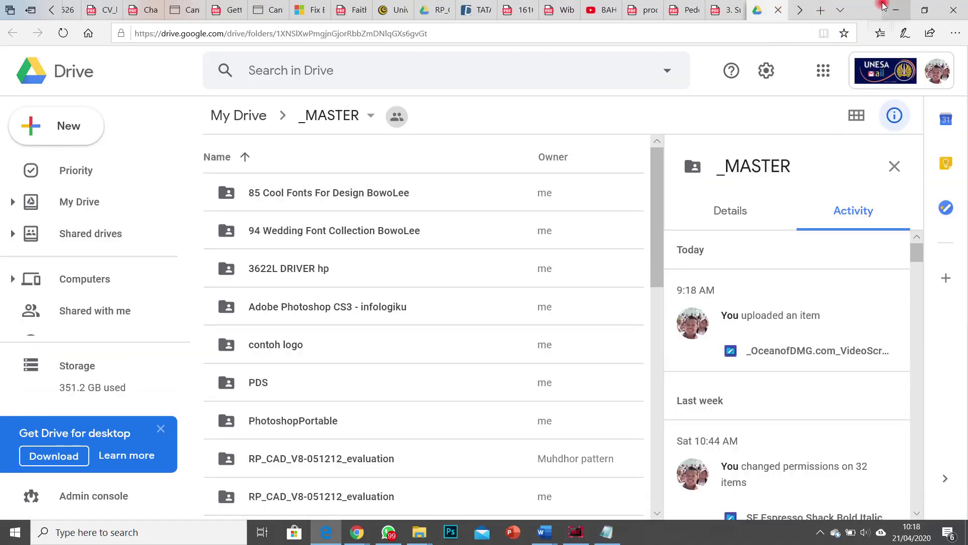
Step: Minimize Edge, bring Chrome with Google Drive forward, and switch to the Google Meet tab
left_click(887, 7)
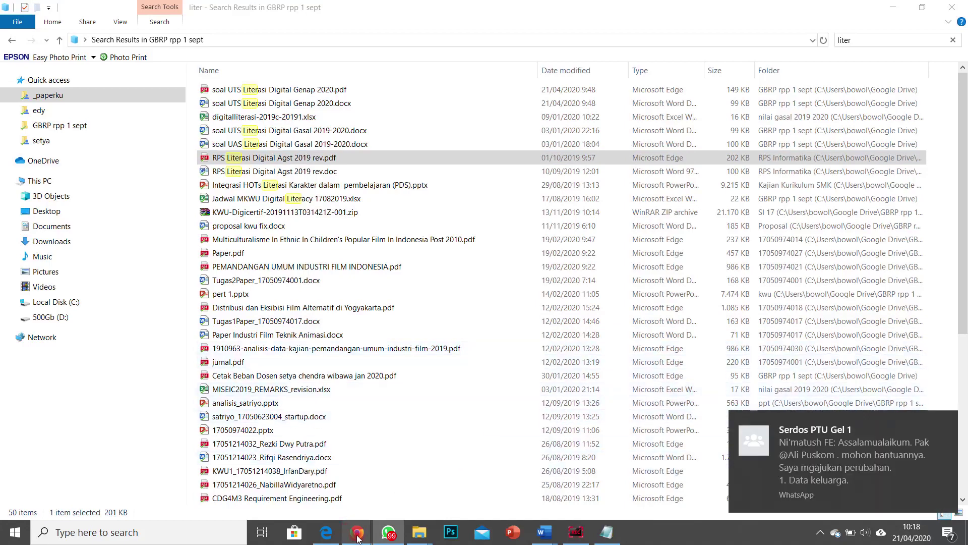
mouse_move(356, 533)
left_click(300, 490)
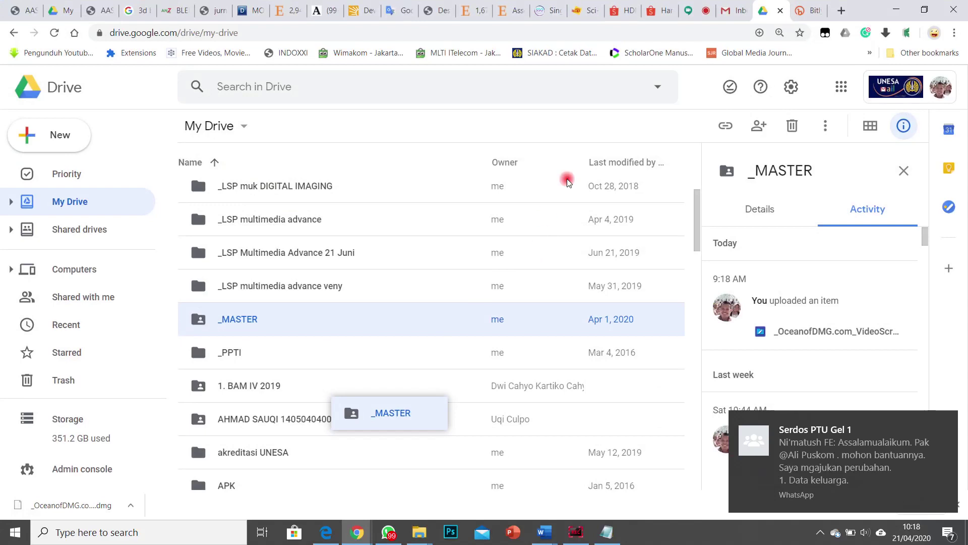
left_click(689, 12)
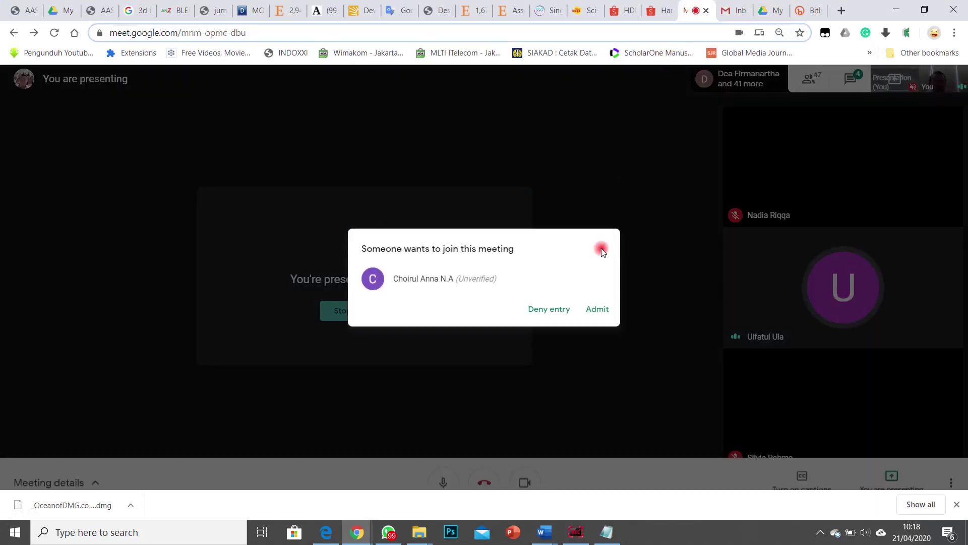
Step: Admit the waiting participant and close the Bitly tab
left_click(601, 309)
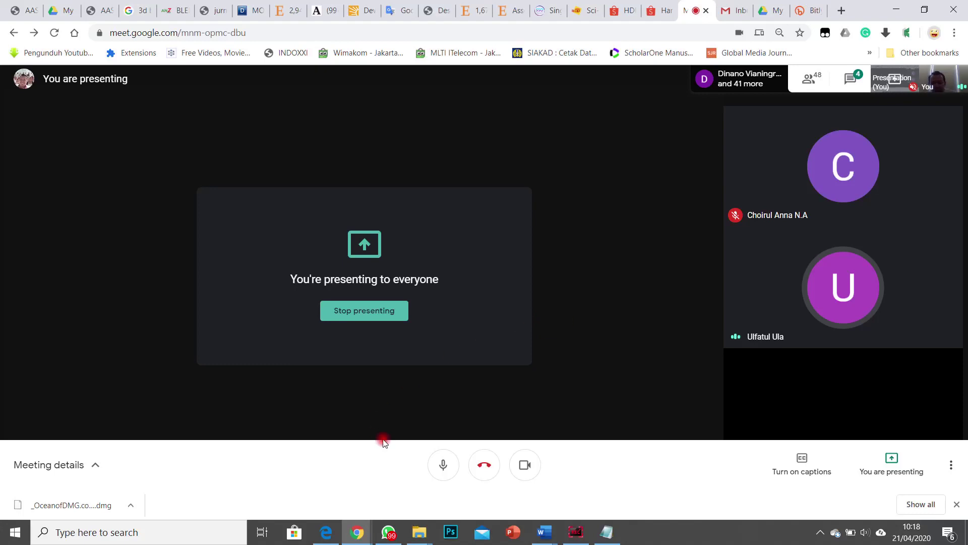
left_click(803, 13)
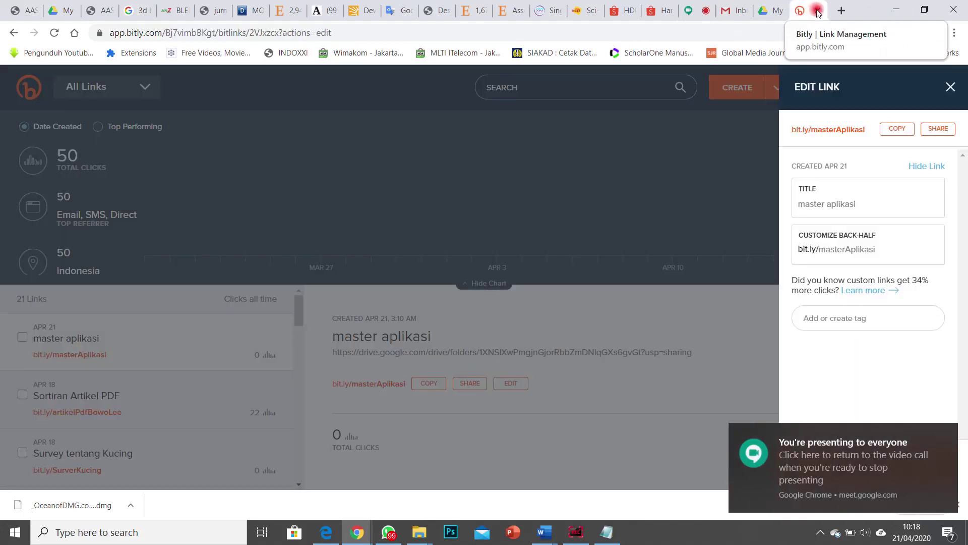
left_click(818, 11)
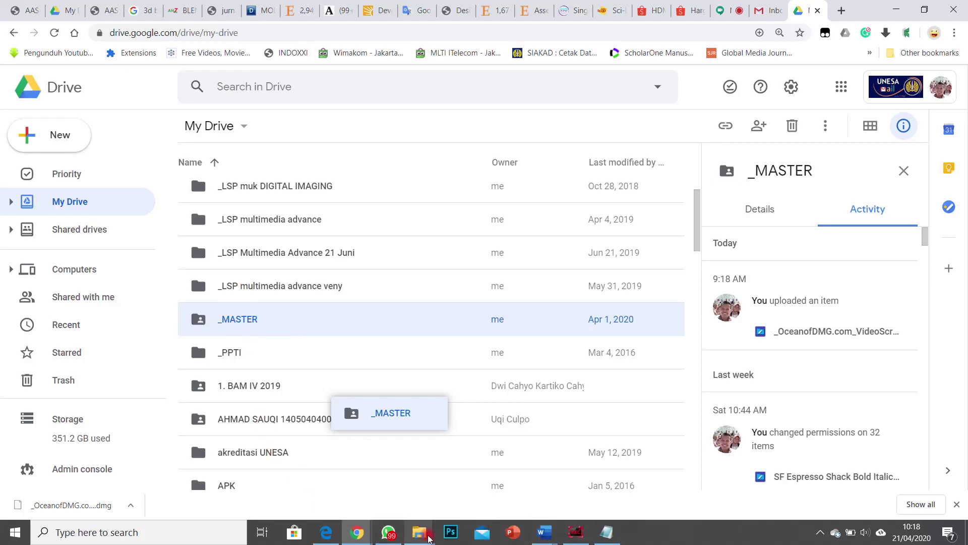
mouse_move(344, 542)
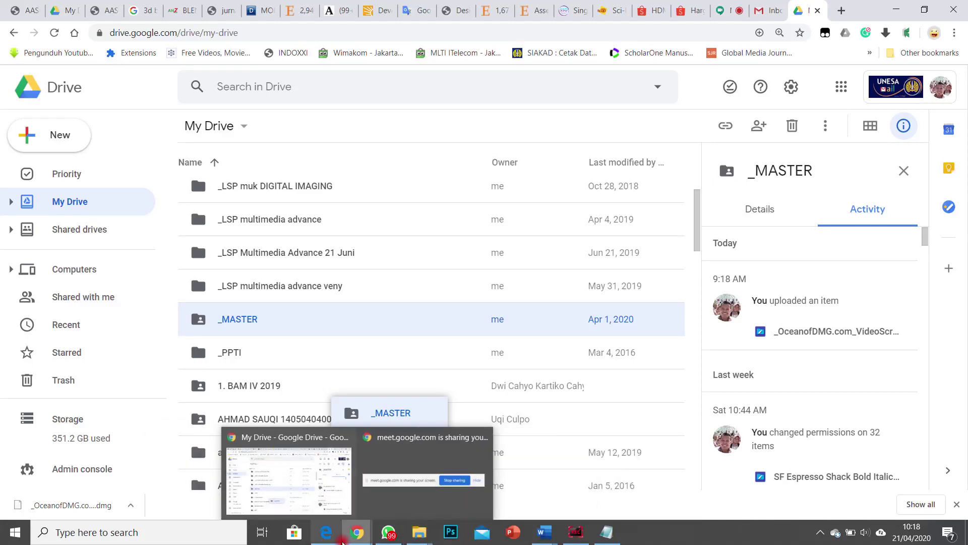
left_click(726, 10)
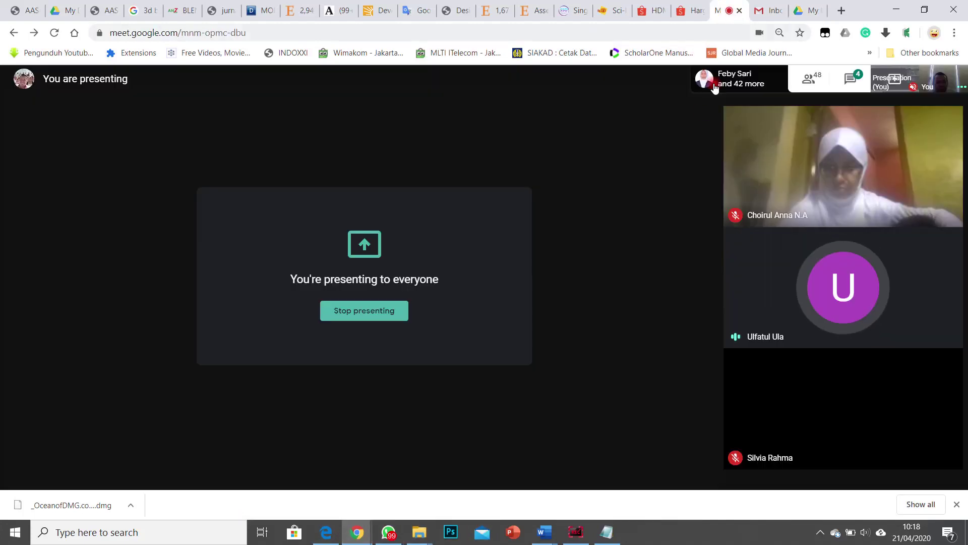
Step: Mute one participant for everyone and open a new browser tab
mouse_move(847, 312)
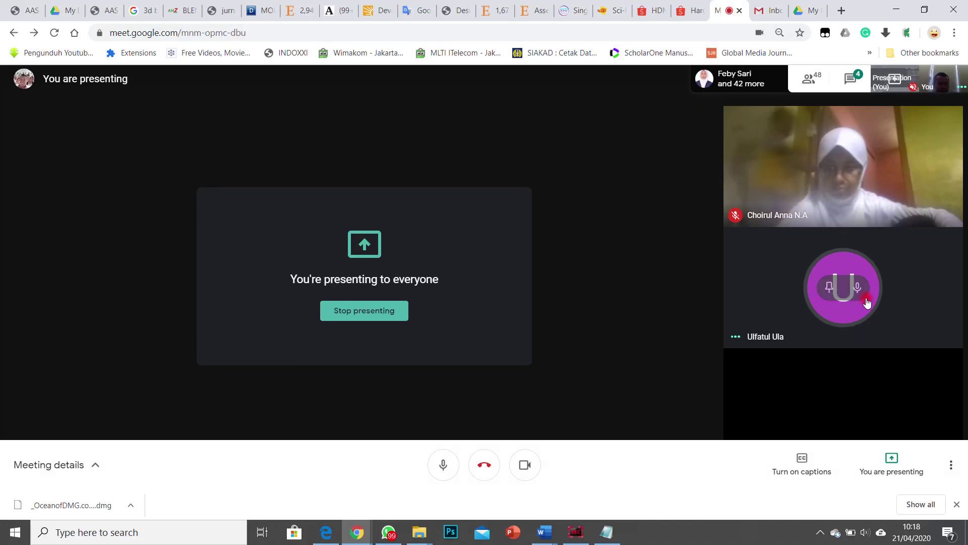
right_click(860, 293)
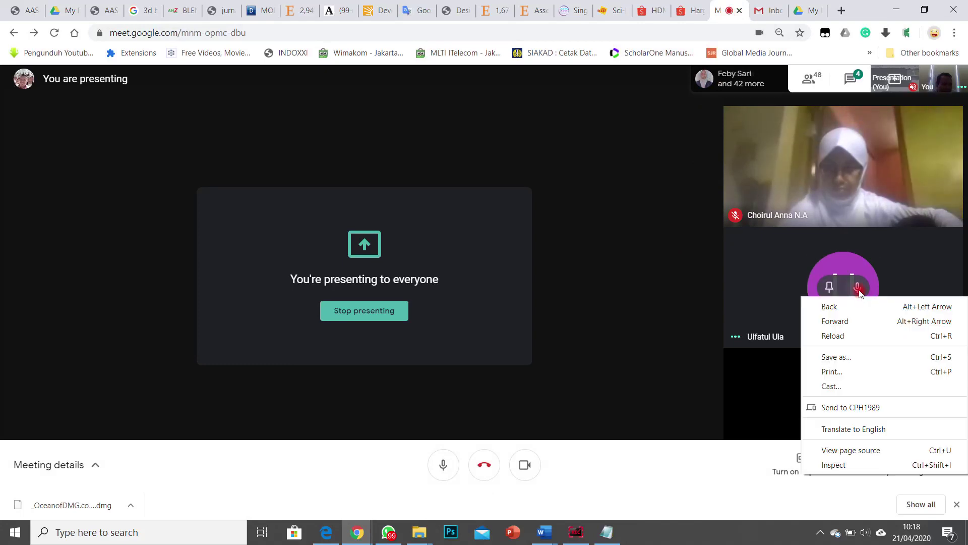
left_click(859, 291)
left_click(551, 298)
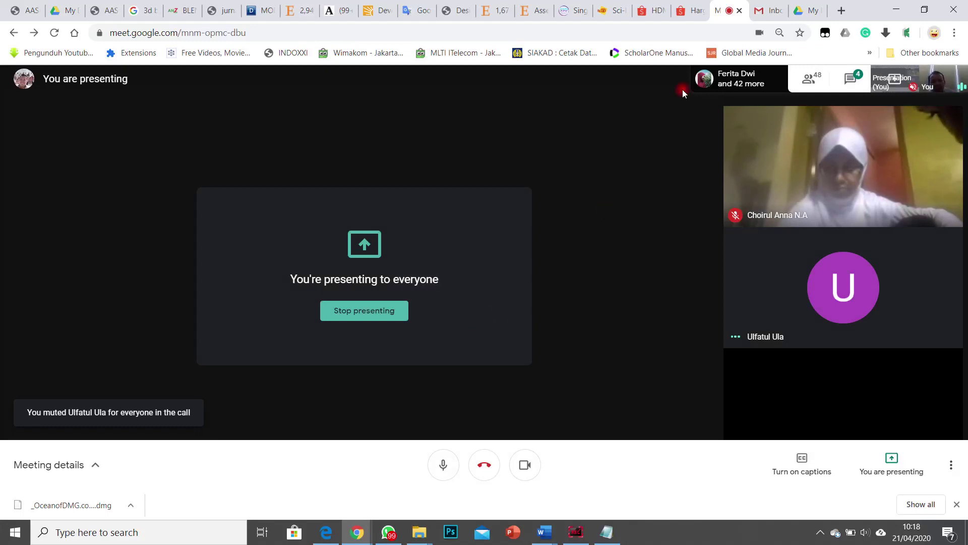
left_click(842, 10)
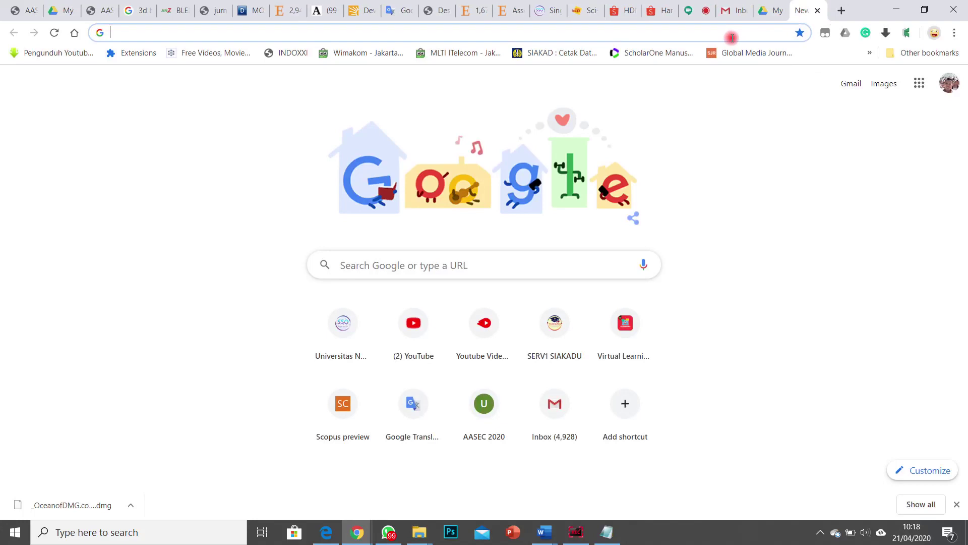
Step: Search Google for 'backup and sync', then mute the participant for everyone again
type("backu")
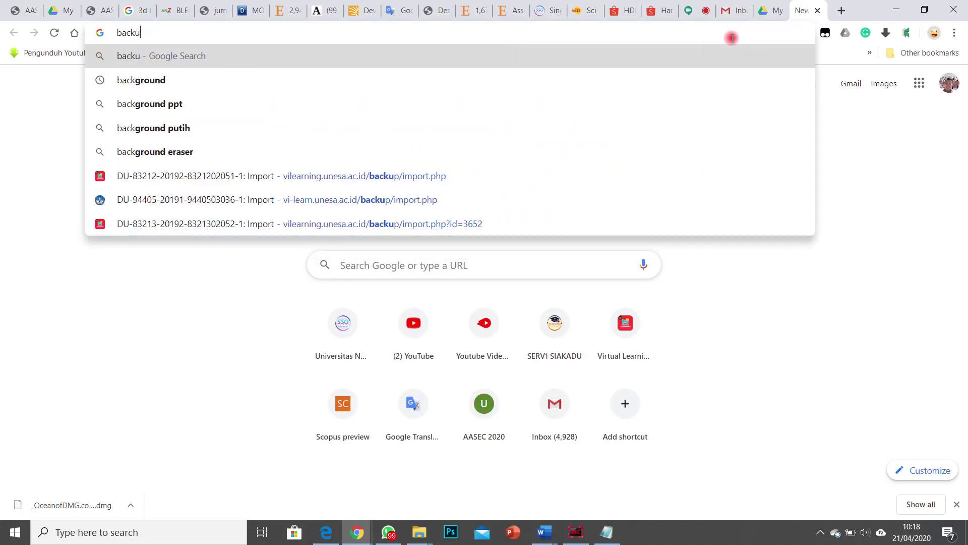
type("p and sync")
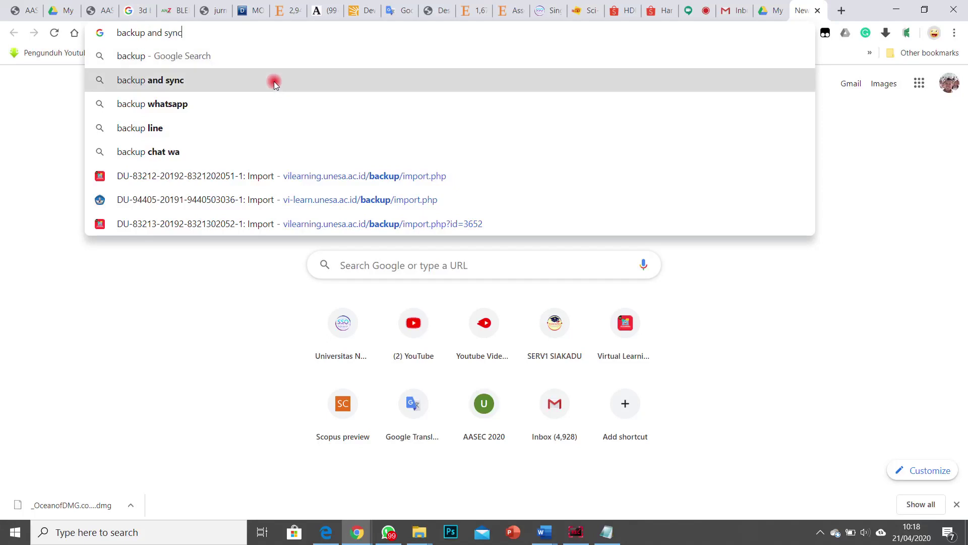
left_click(274, 81)
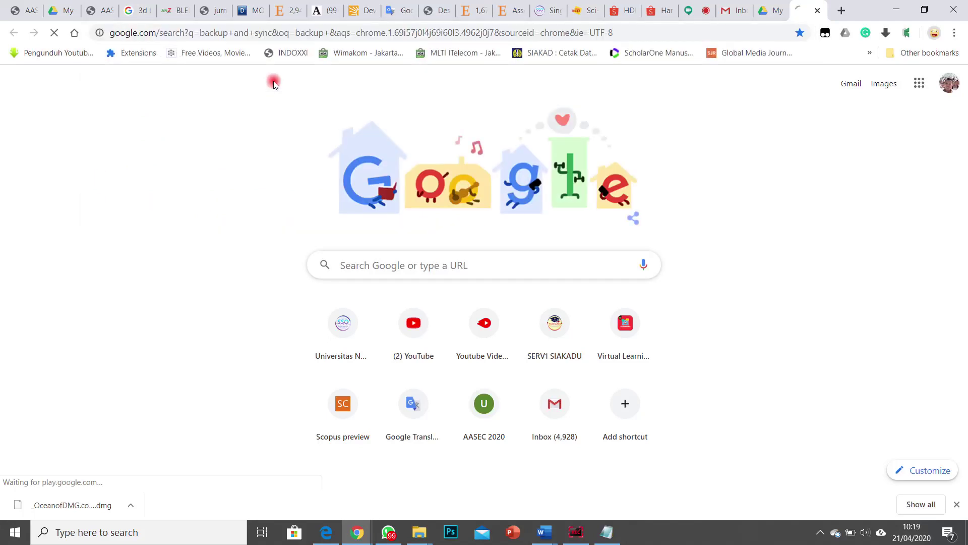
left_click(697, 12)
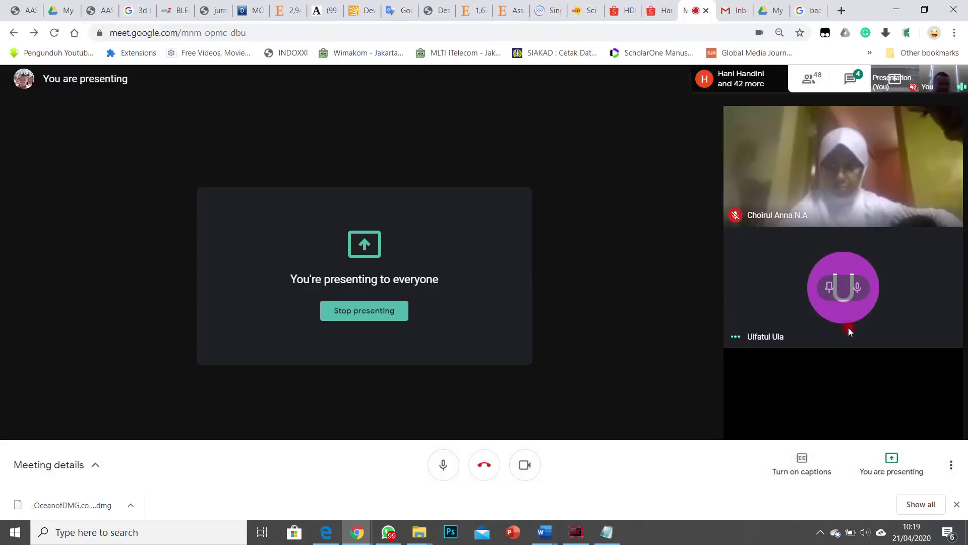
left_click(858, 287)
left_click(546, 297)
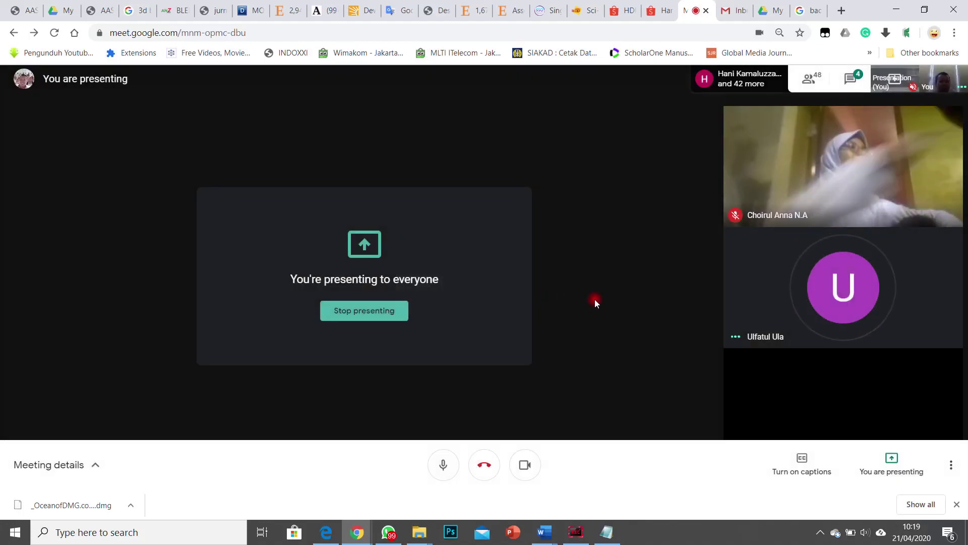
Step: Check the participant list and alternate between Meet and the search results, dismissing the presenting notice
mouse_move(837, 313)
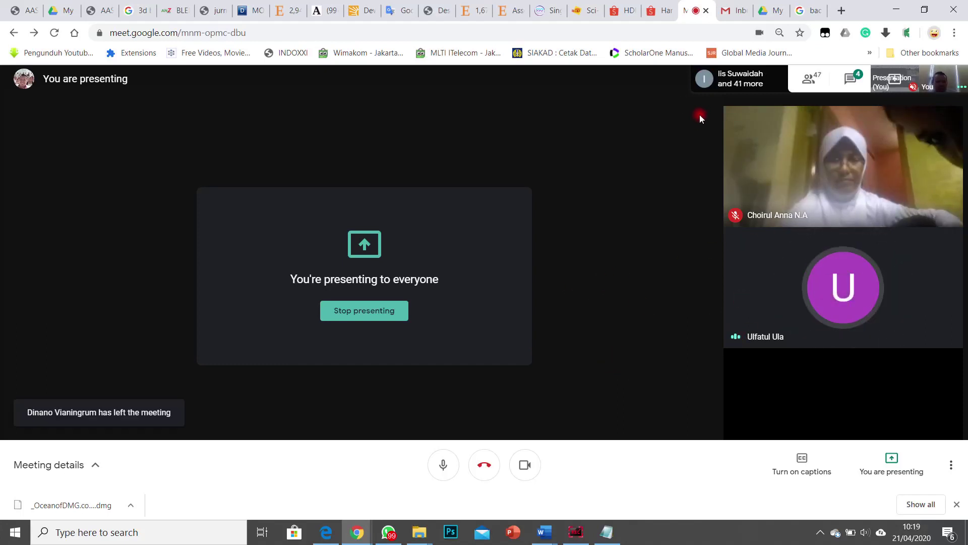
left_click(753, 78)
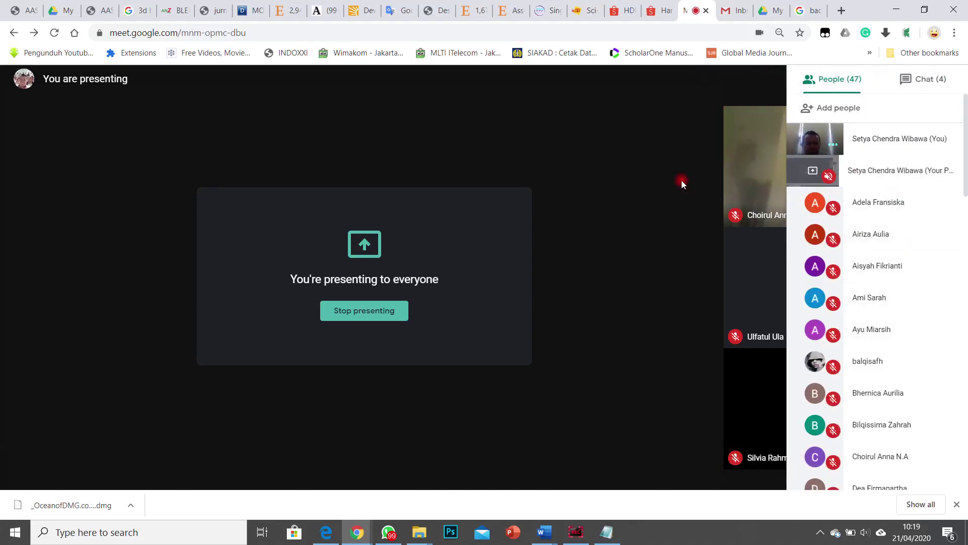
left_click(637, 161)
left_click(792, 9)
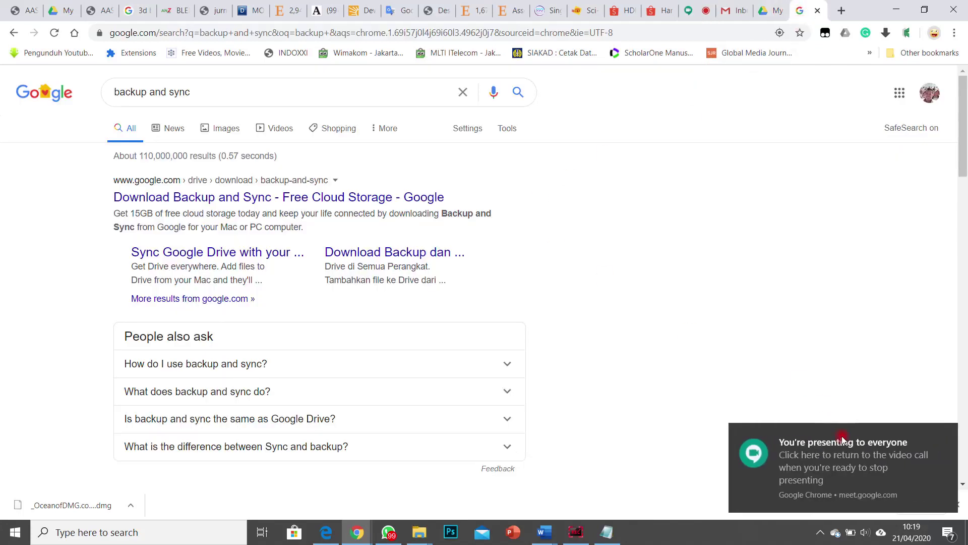
left_click(841, 456)
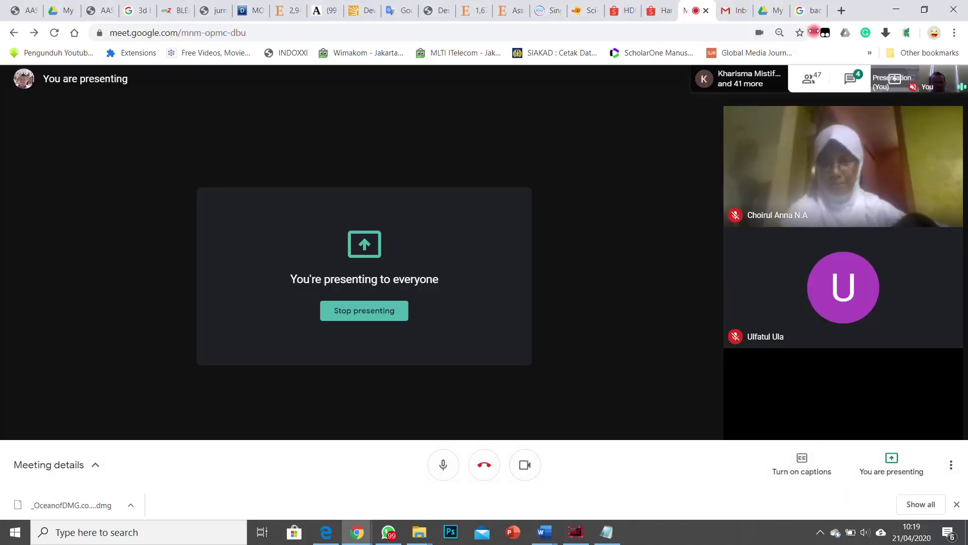
left_click(807, 10)
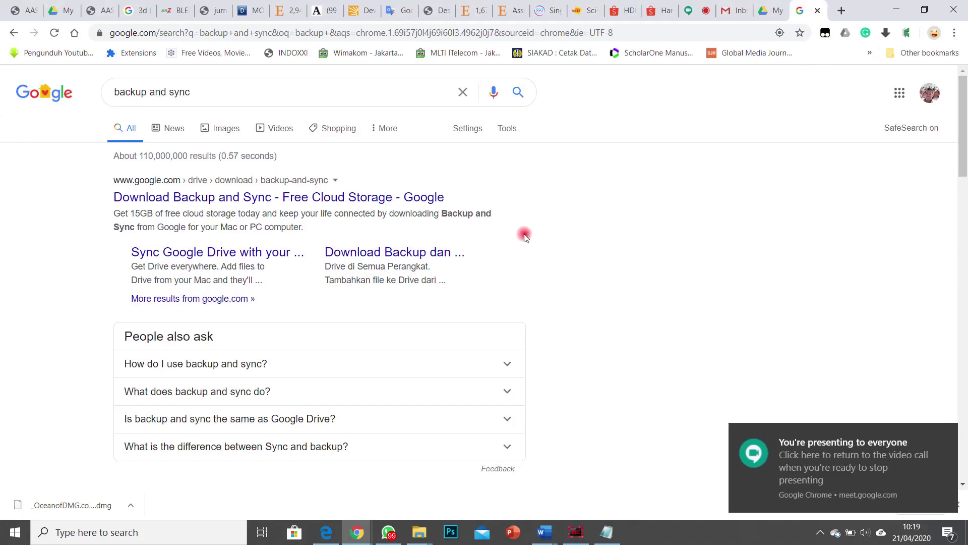
left_click(842, 468)
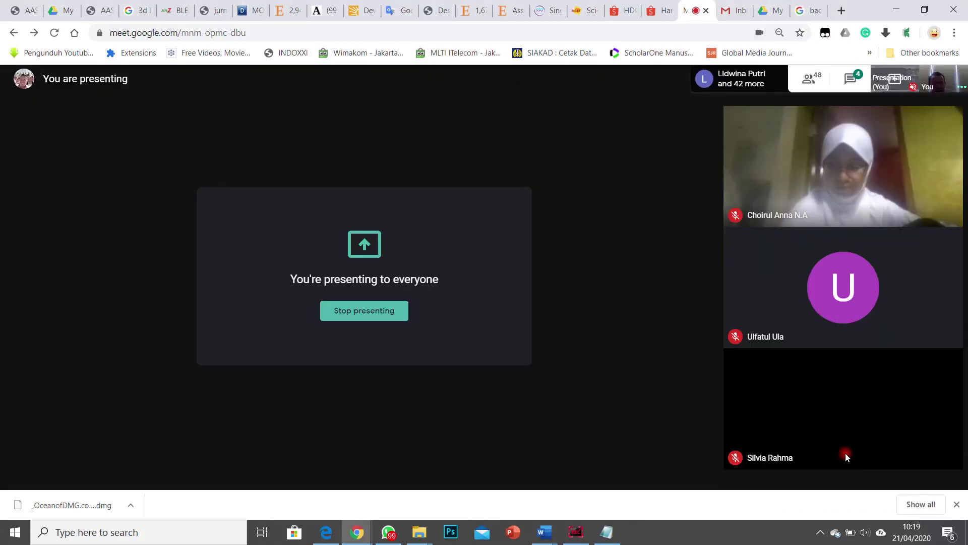
left_click(810, 10)
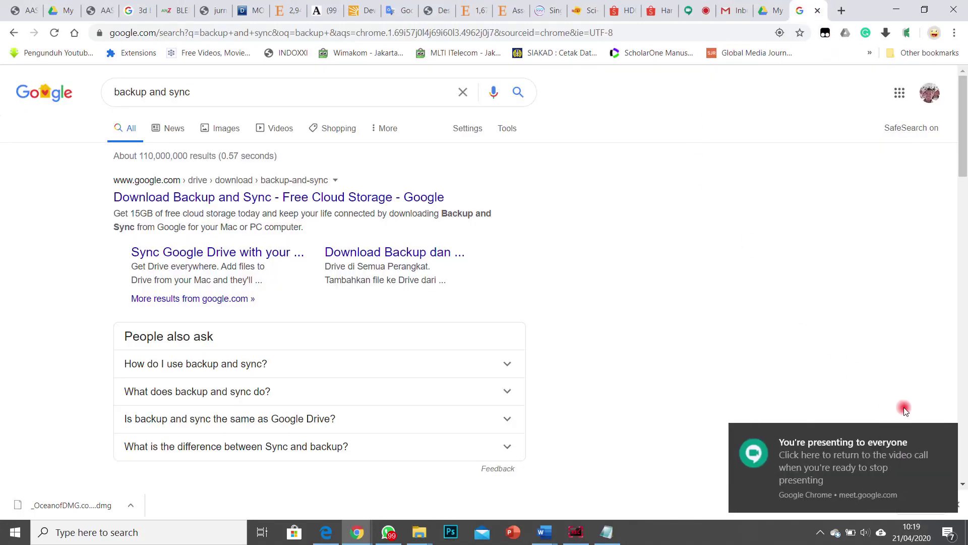
left_click(944, 434)
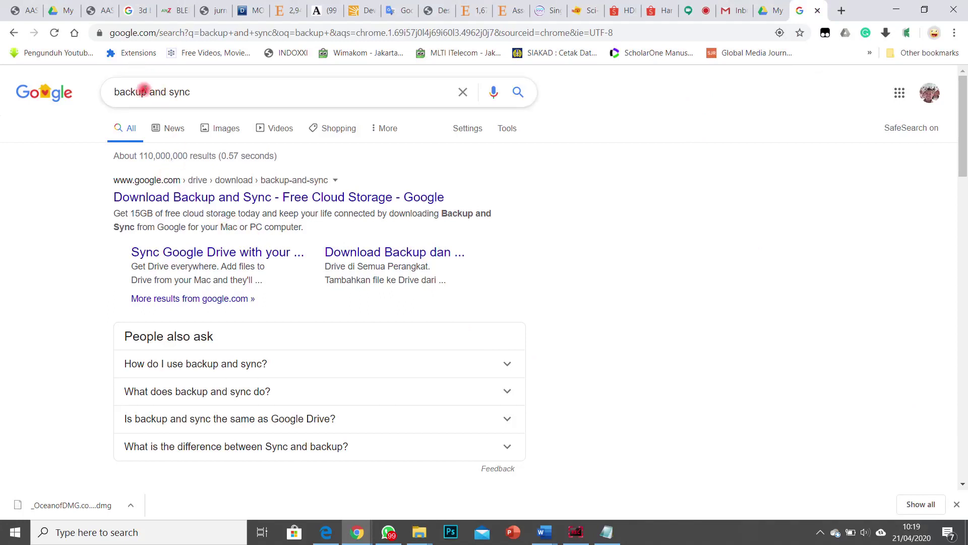
Step: Open the Backup and Sync download page and show the sync status panel (35 of 35 items)
left_click(269, 199)
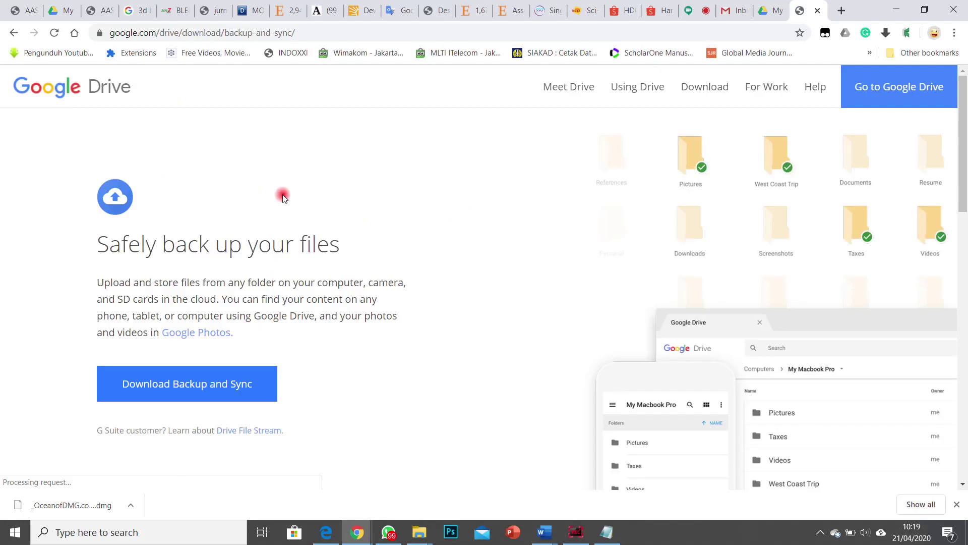
scroll(90, 330, "down", 1)
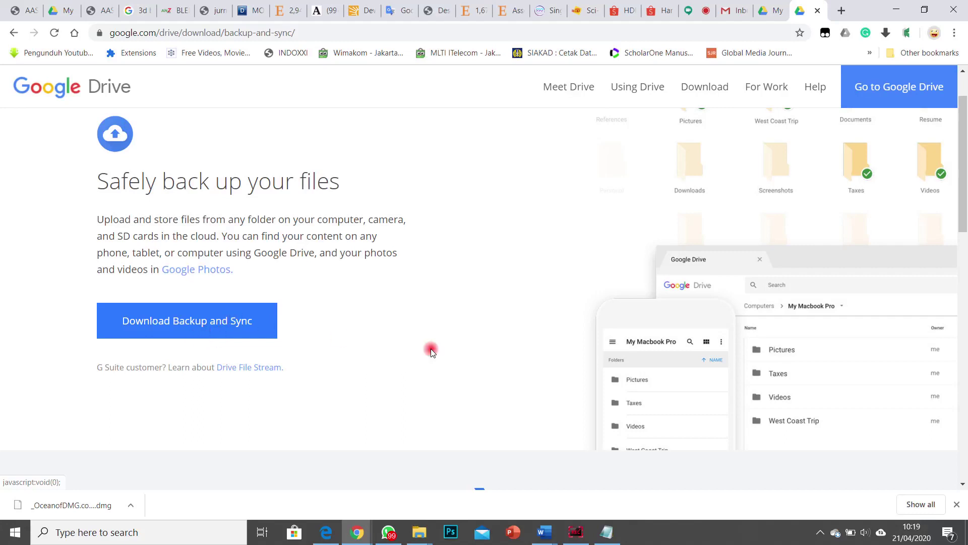
left_click(882, 532)
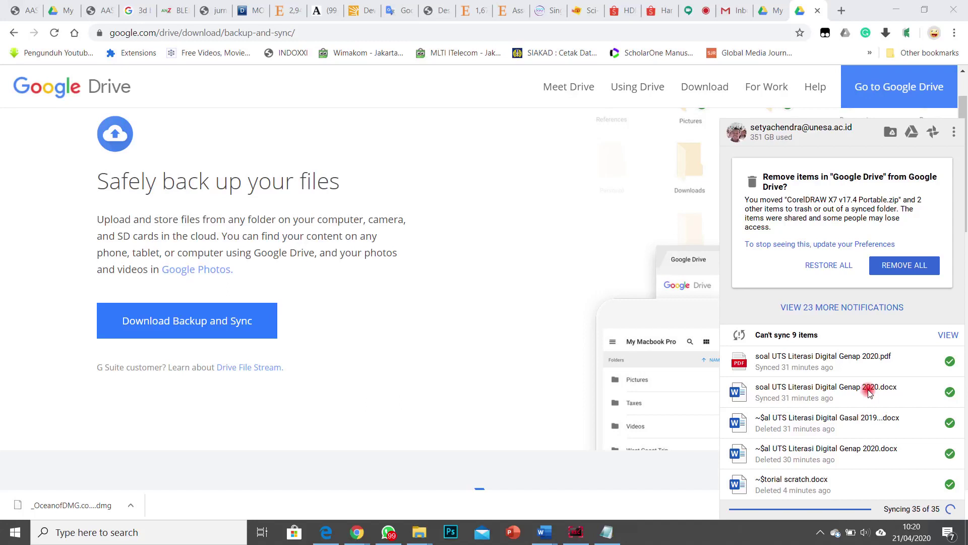
Step: Return to the Literasi digital Explorer window and go up to its Google Drive folder
left_click(419, 532)
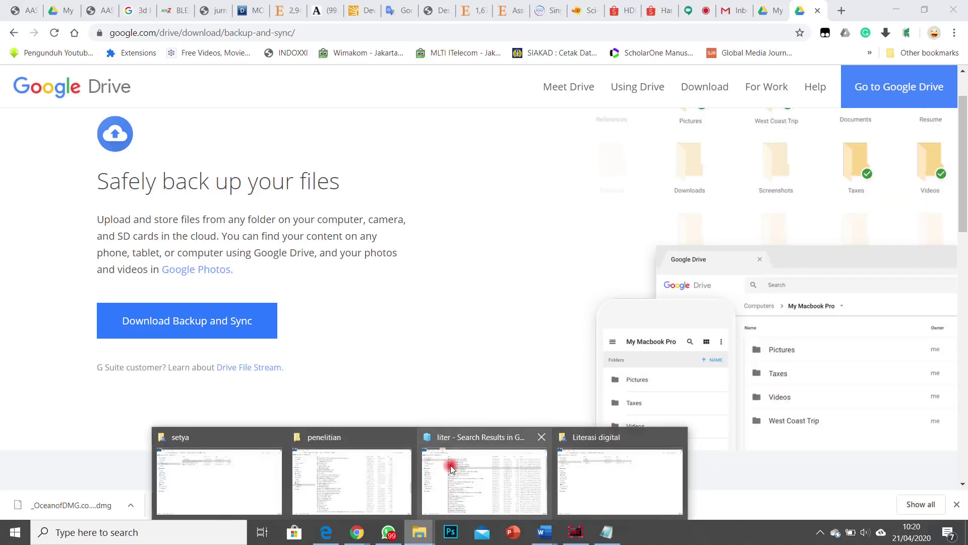
left_click(597, 473)
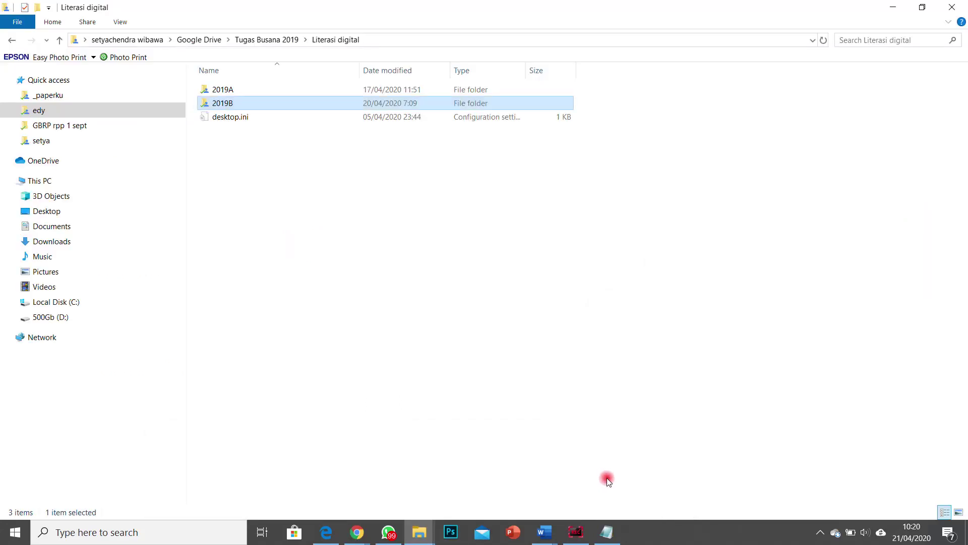
left_click(195, 41)
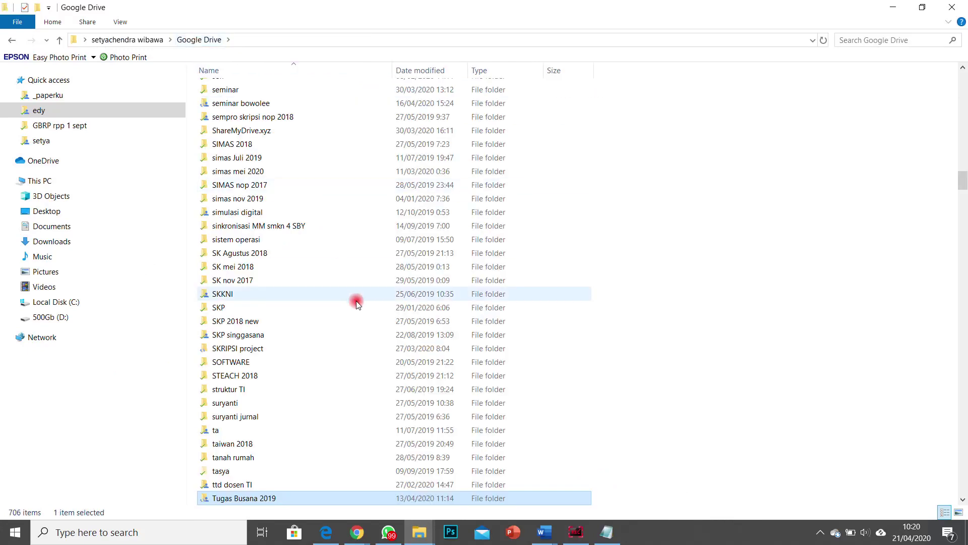
scroll(359, 299, "up", 4)
scroll(358, 298, "up", 20)
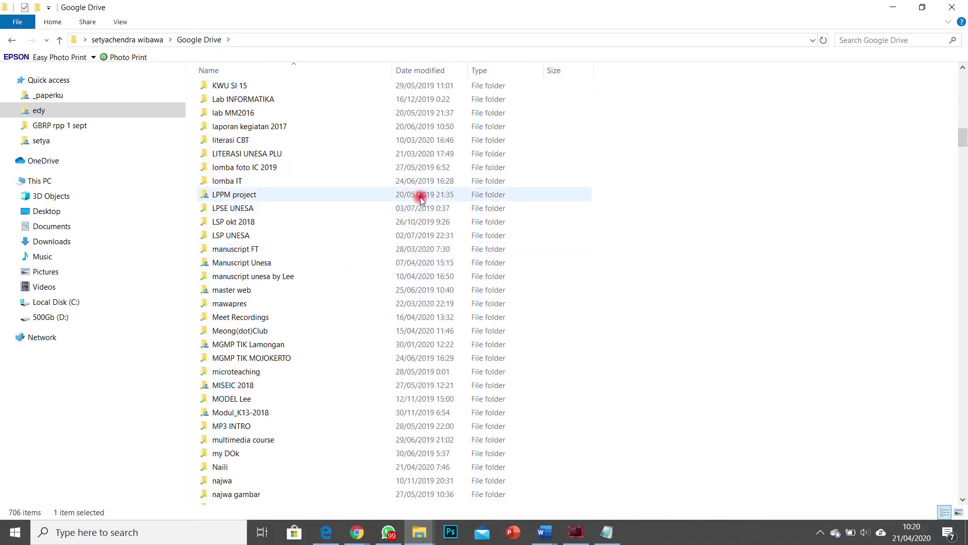
scroll(487, 166, "up", 20)
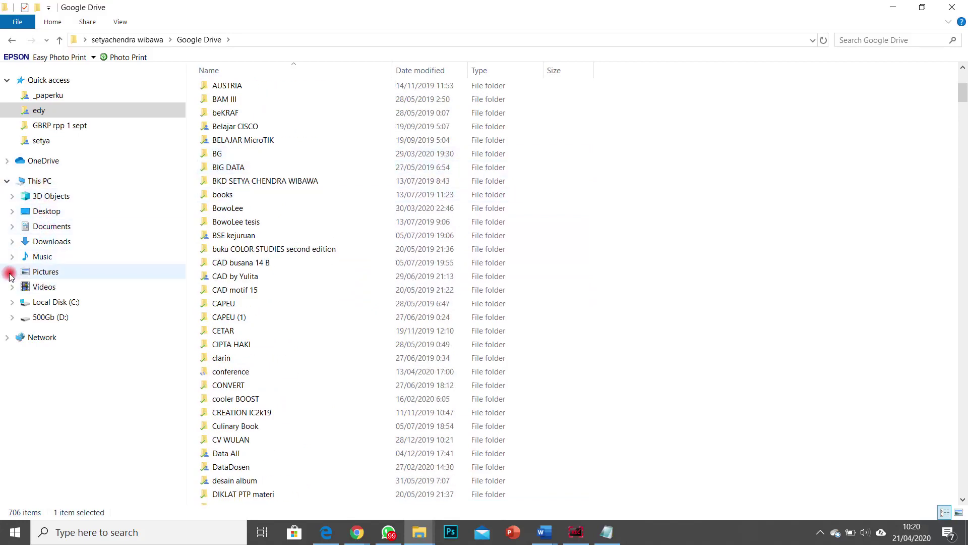
Step: Expand Local Disk (C:) > Users > profile folder and open Google Drive's context menu
left_click(13, 302)
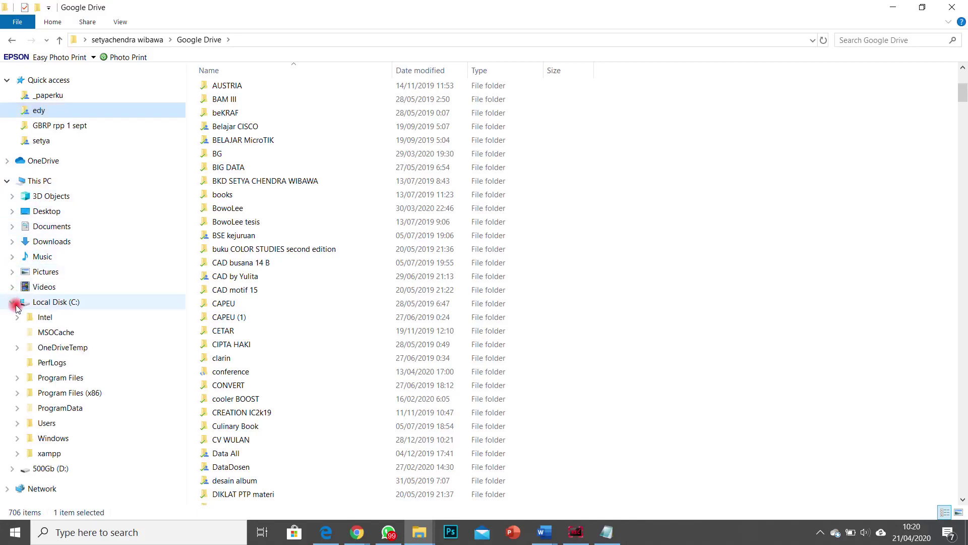
left_click(18, 426)
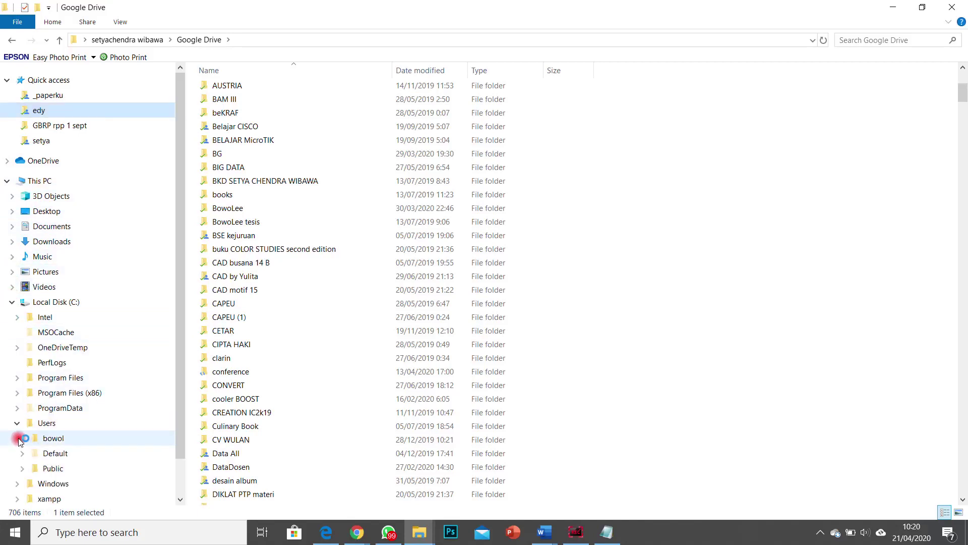
left_click(20, 438)
left_click(68, 373)
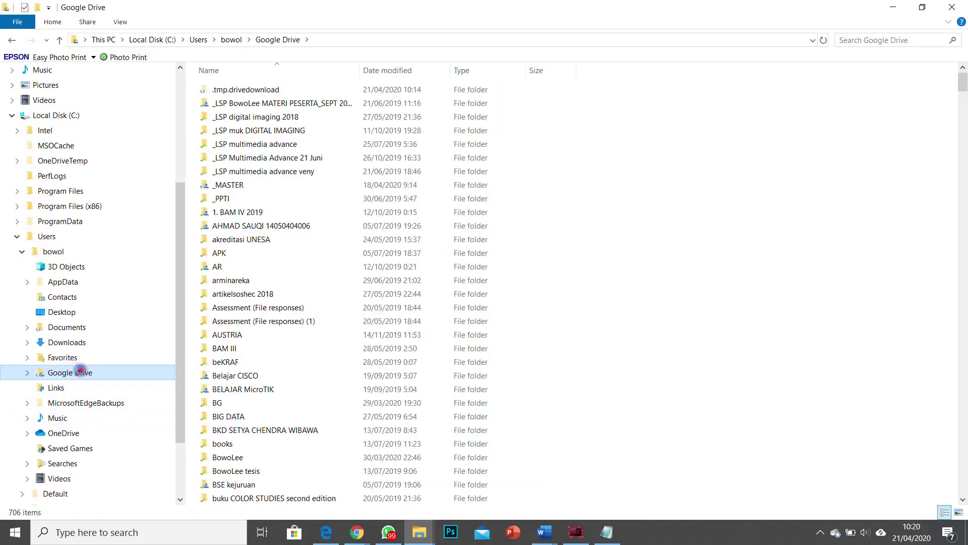
right_click(65, 373)
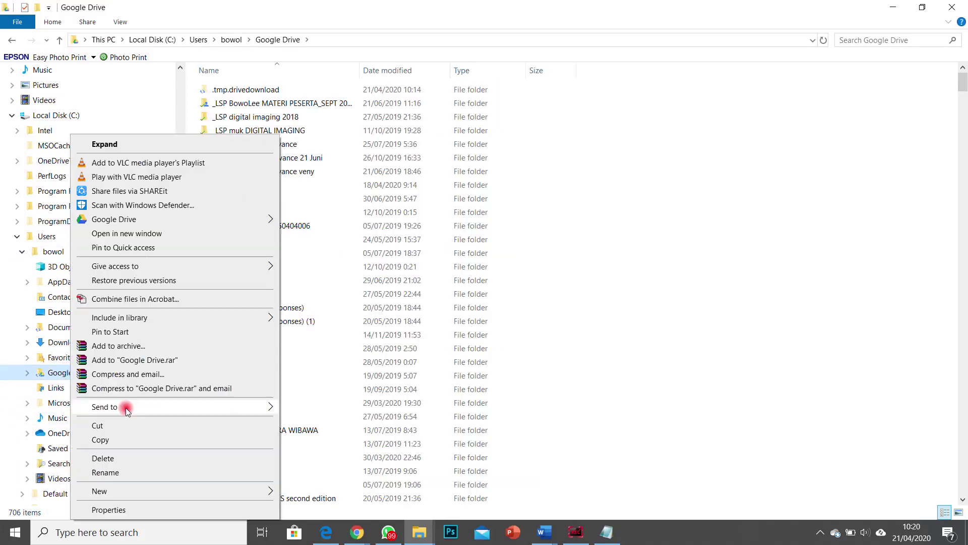
Step: Open the Google Drive folder's Properties to check its 207 GB size, then switch toward the browser
left_click(132, 509)
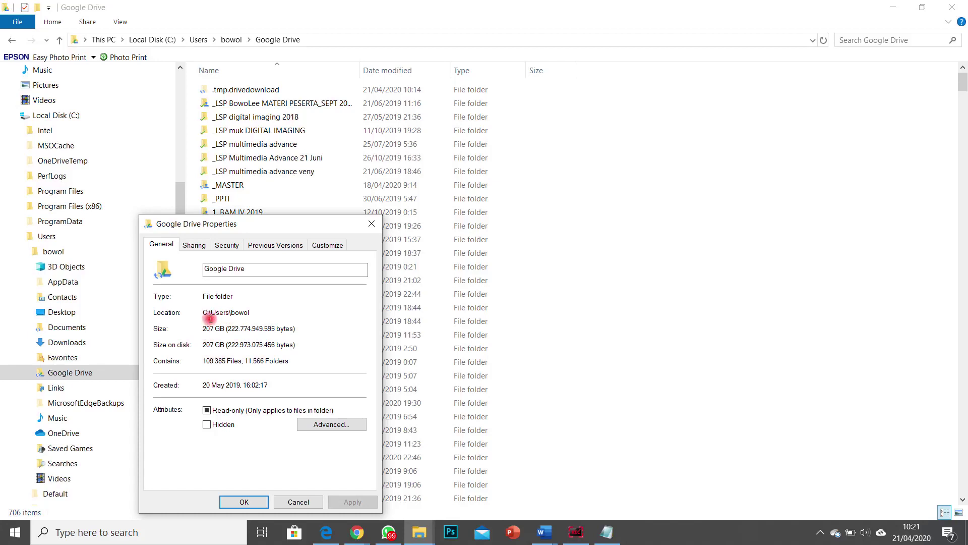
left_click(355, 536)
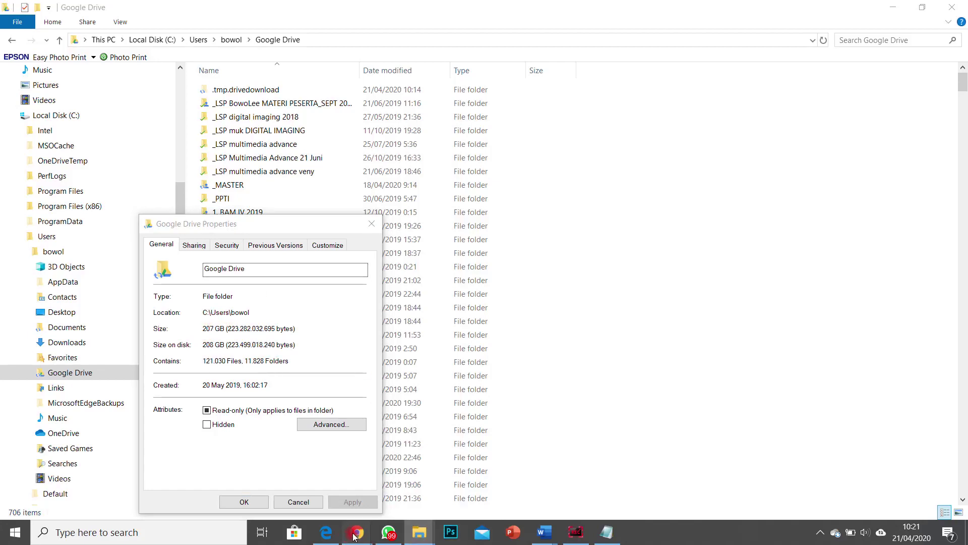
Step: View My Drive in Chrome, recheck the Google Drive Properties size, then return to Google Meet
left_click(307, 484)
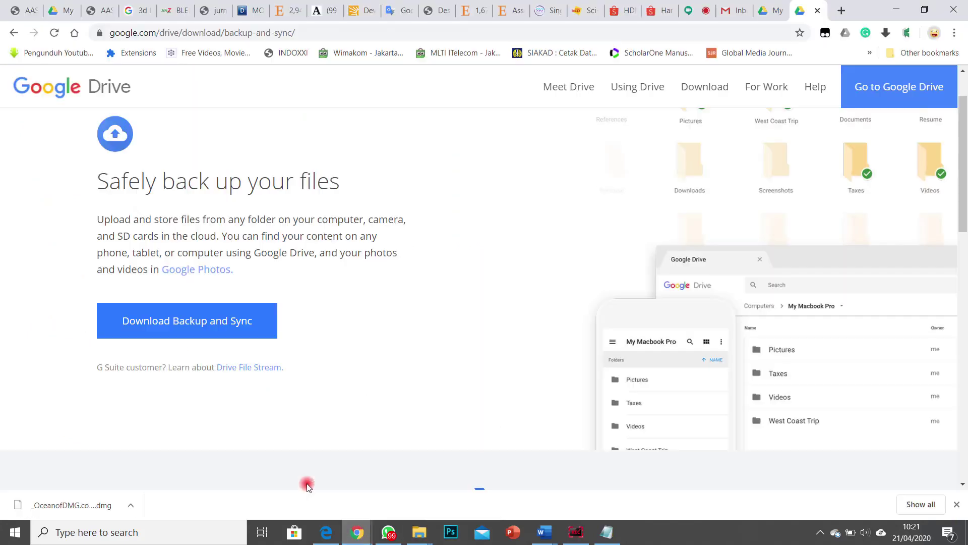
left_click(764, 15)
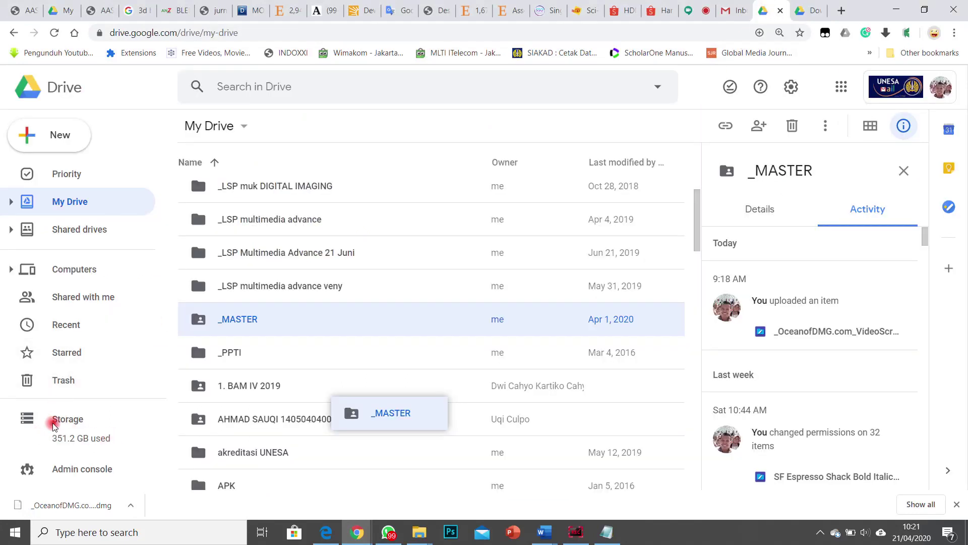
left_click(419, 532)
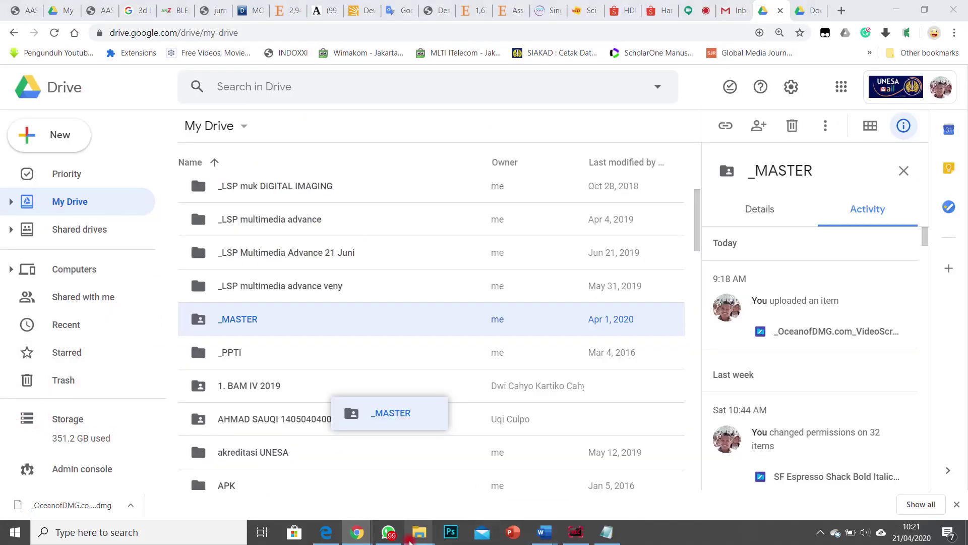
left_click(682, 477)
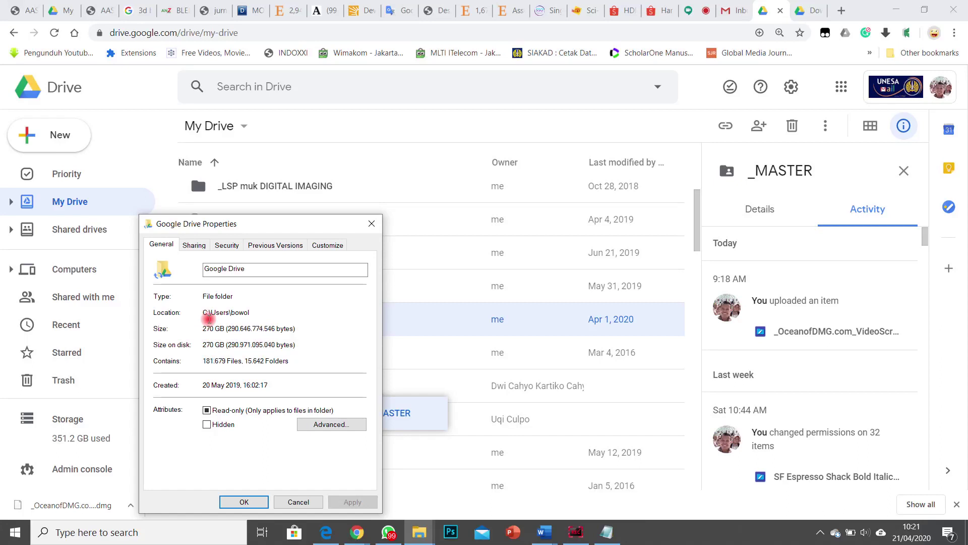
left_click(689, 10)
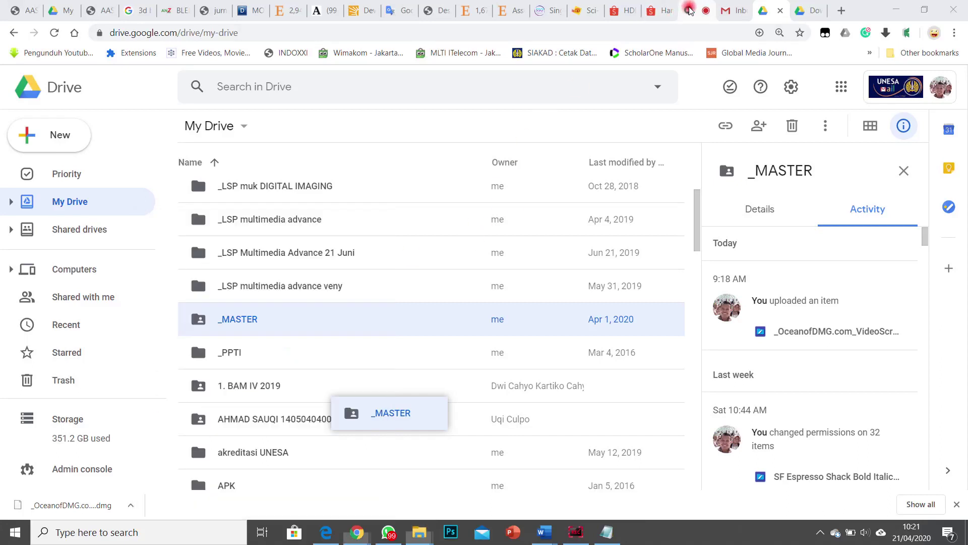
left_click(689, 10)
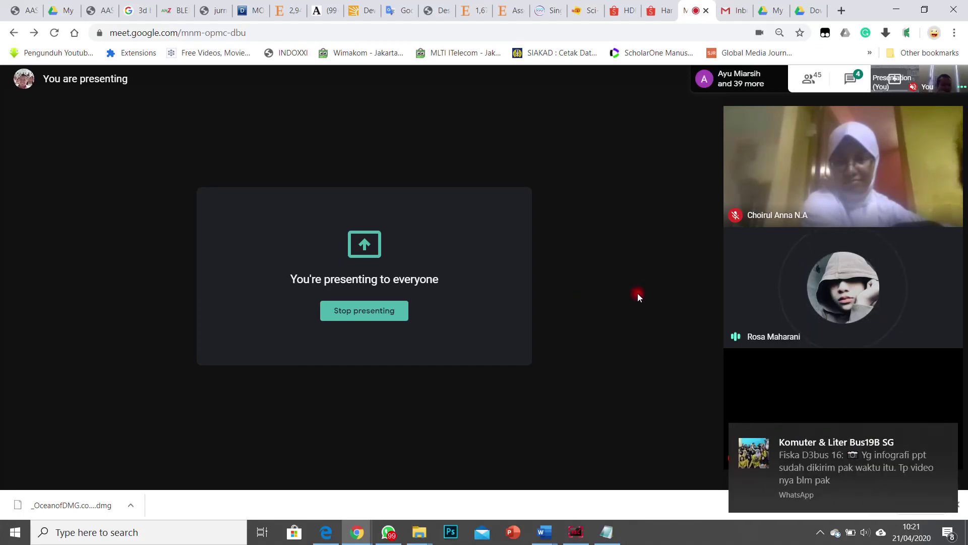
Step: Open the incoming WhatsApp message, then cycle windows back toward Chrome
left_click(859, 470)
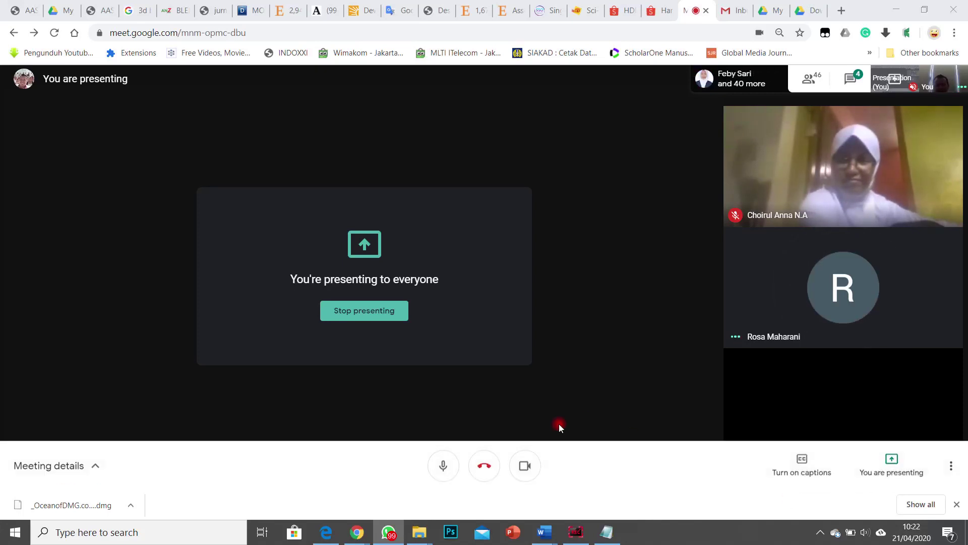
mouse_move(423, 533)
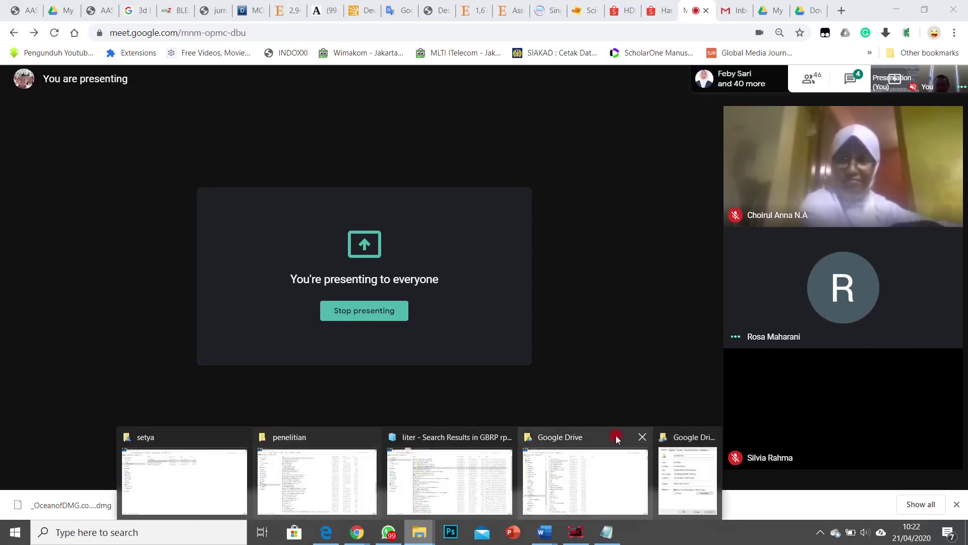
left_click(603, 461)
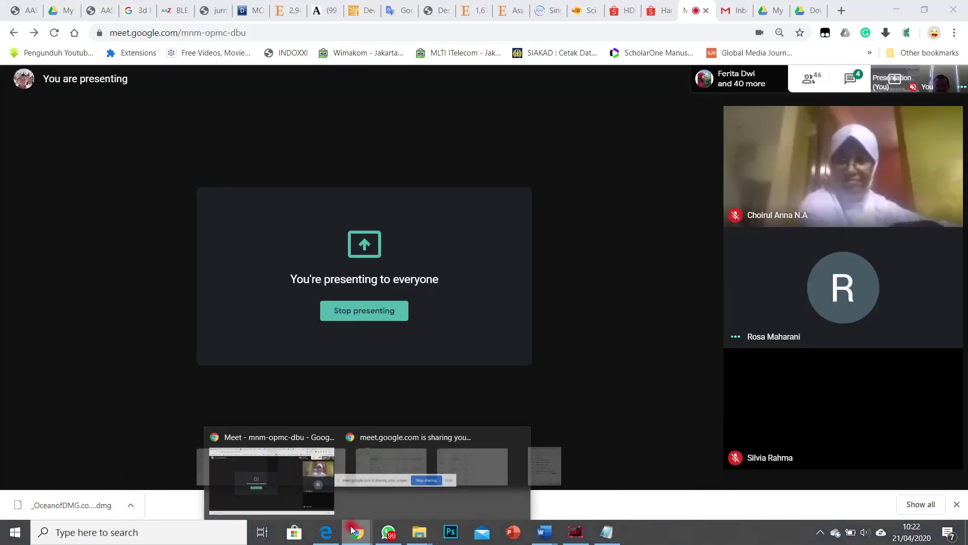
left_click(288, 479)
Step: Scroll My Drive down to show DataDosen's activity and cancel the leftover Properties dialog
left_click(772, 10)
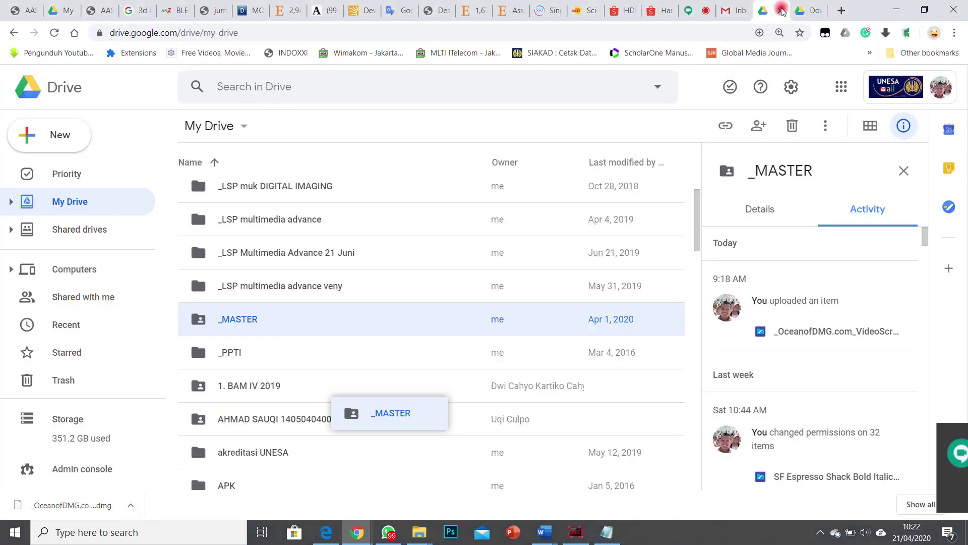
scroll(353, 348, "down", 15)
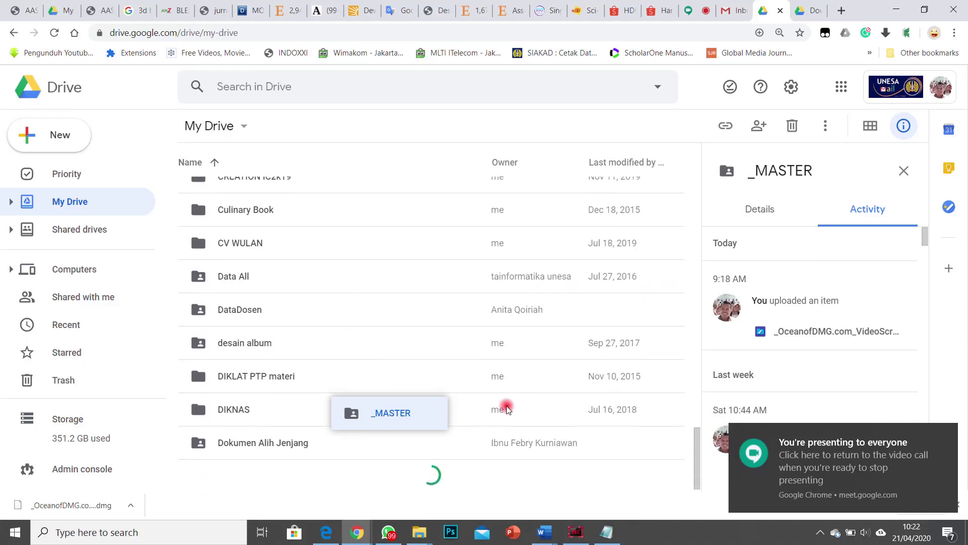
left_click_drag(421, 412, 244, 468)
left_click(297, 501)
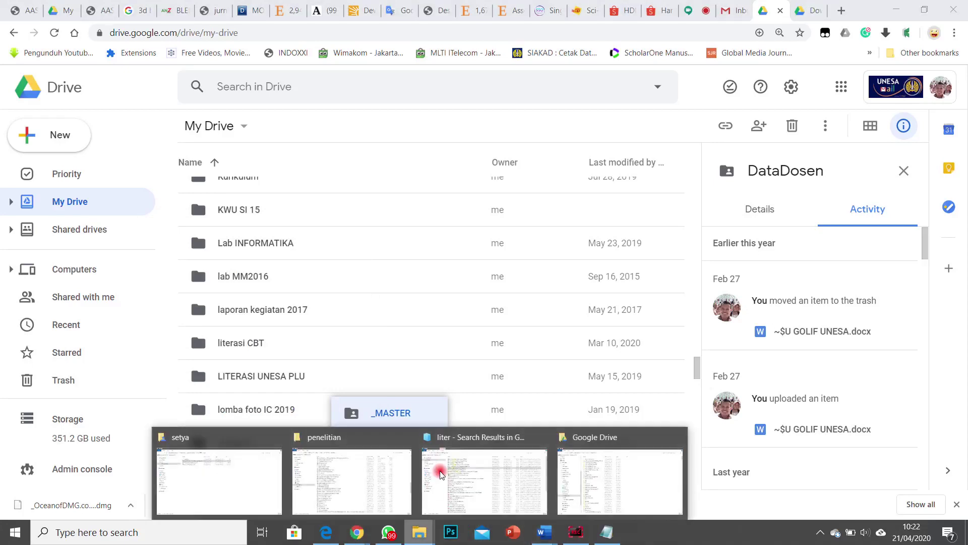
Step: Open Tugas Busana 2019 > Komputer Terapan > 2019 A in the Google Drive Explorer window
left_click(562, 479)
scroll(439, 382, "down", 20)
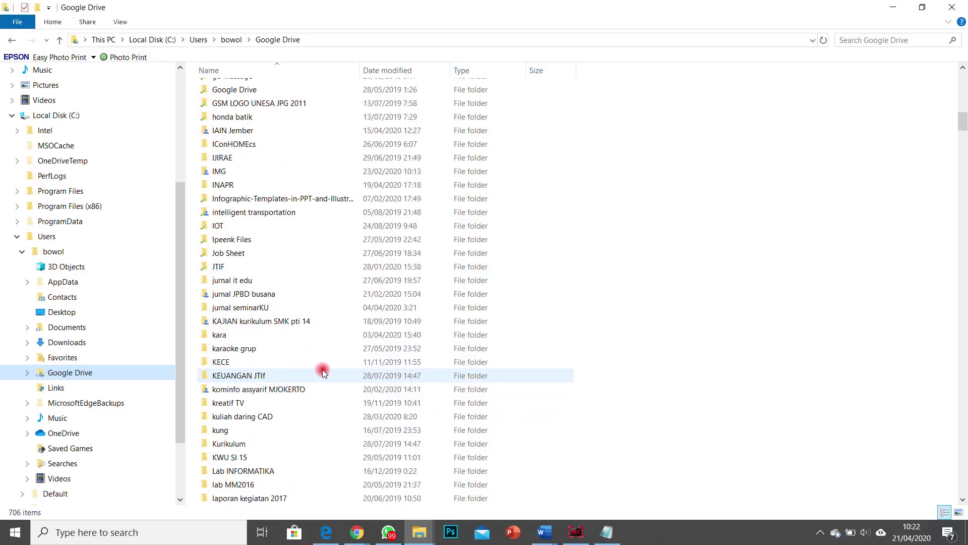
scroll(316, 368, "up", 5)
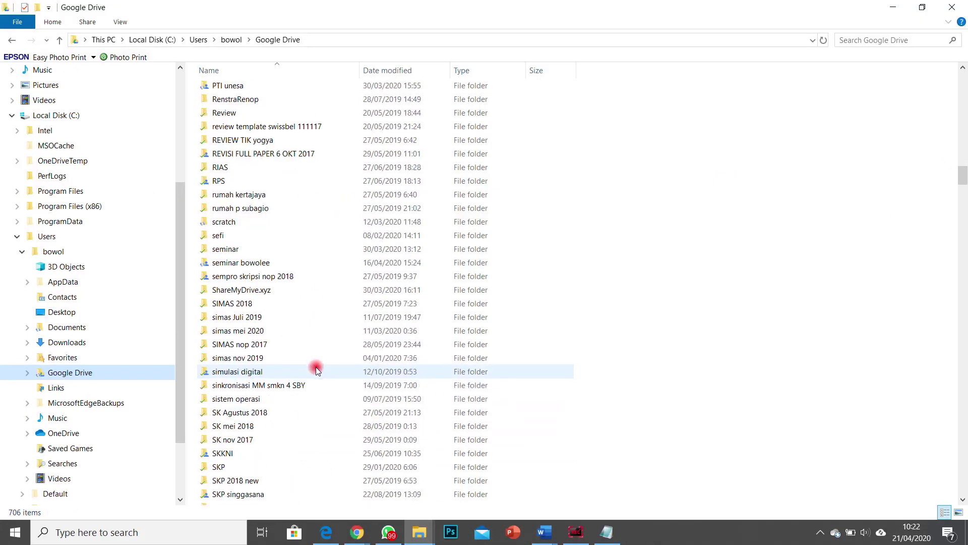
scroll(315, 367, "down", 11)
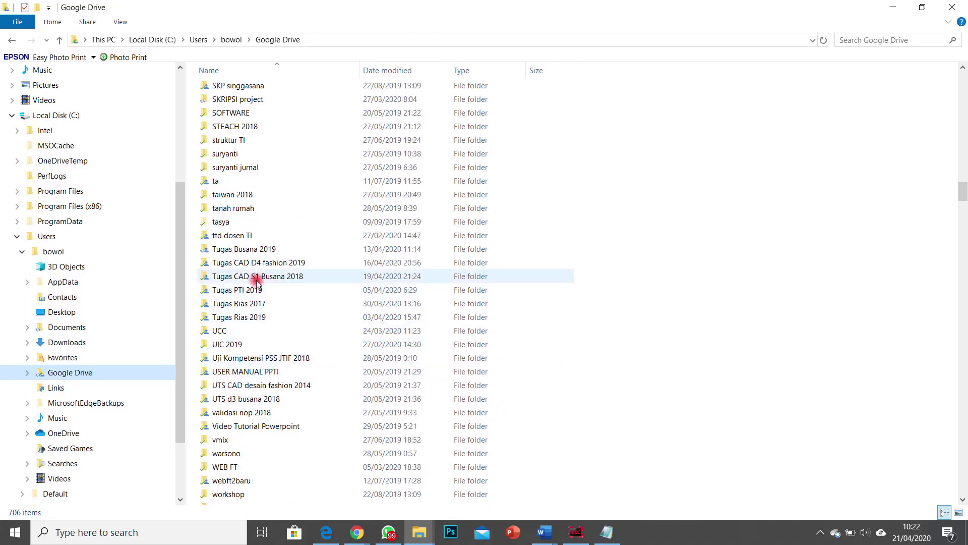
double_click(263, 253)
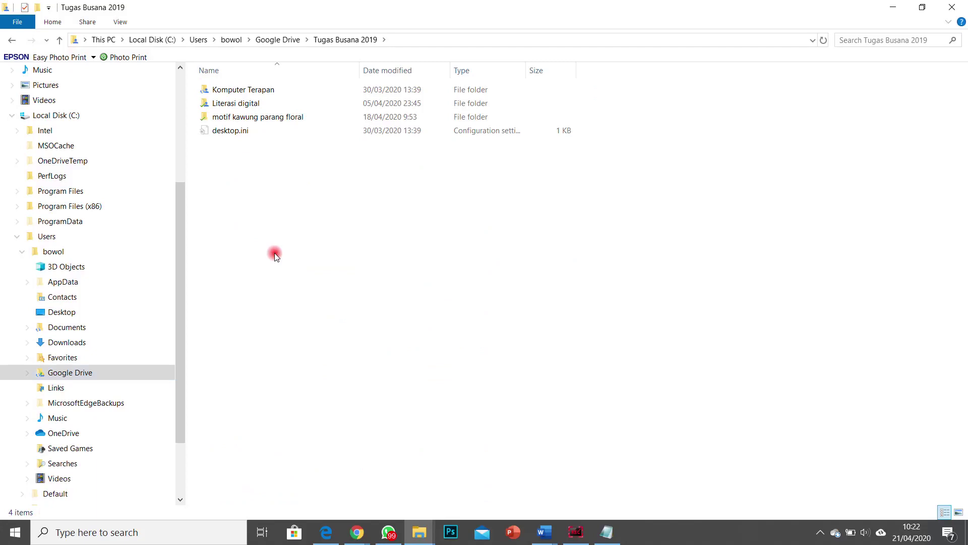
double_click(255, 91)
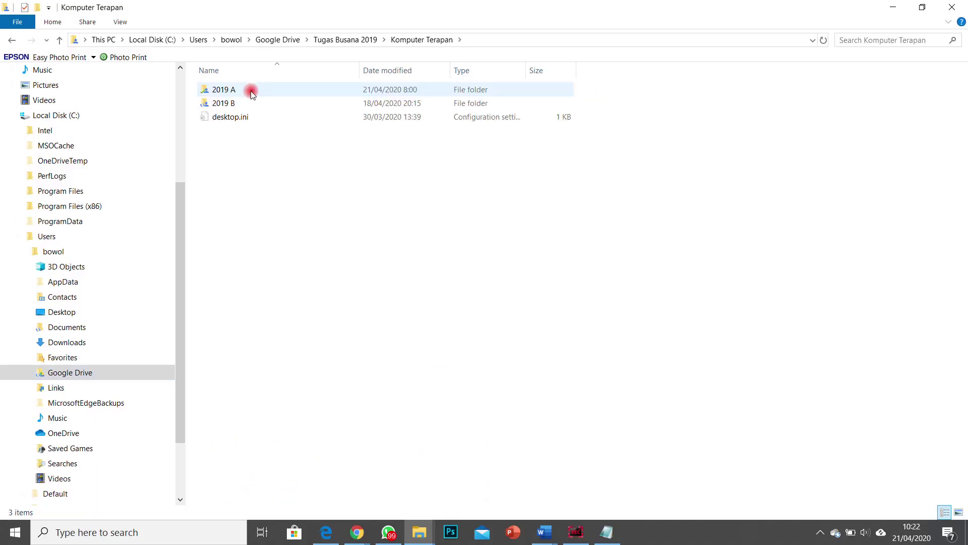
double_click(251, 95)
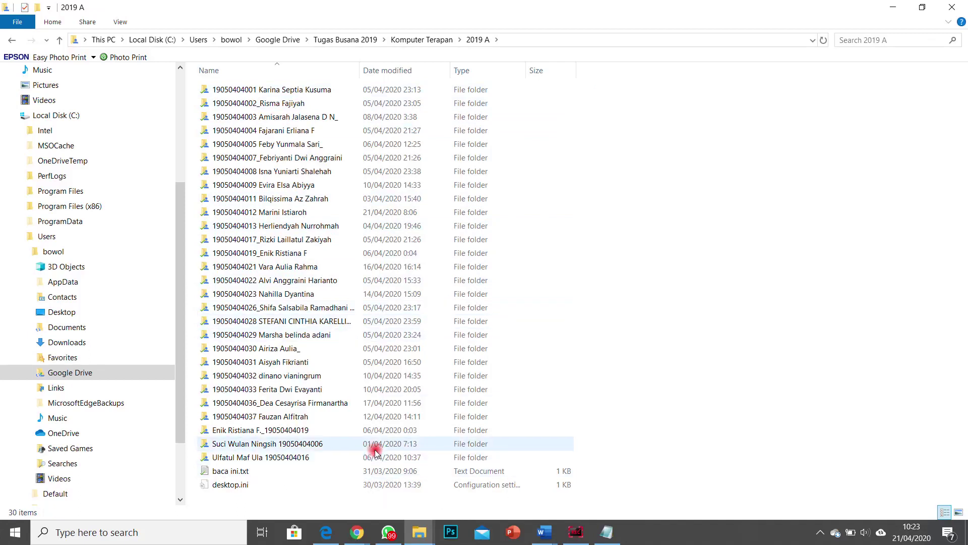
Step: Browse 2019 A student folders and select a student's Album Magazine.png image
double_click(297, 417)
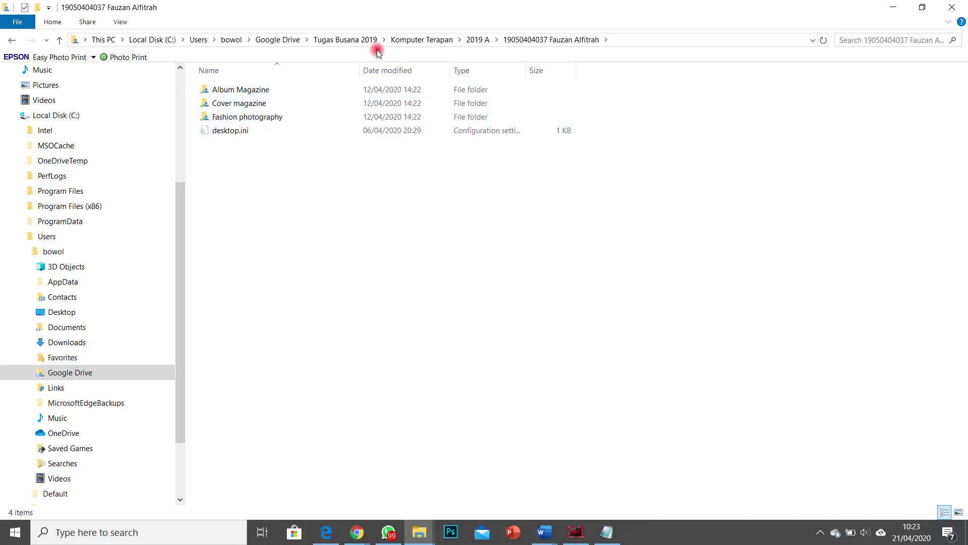
left_click(477, 39)
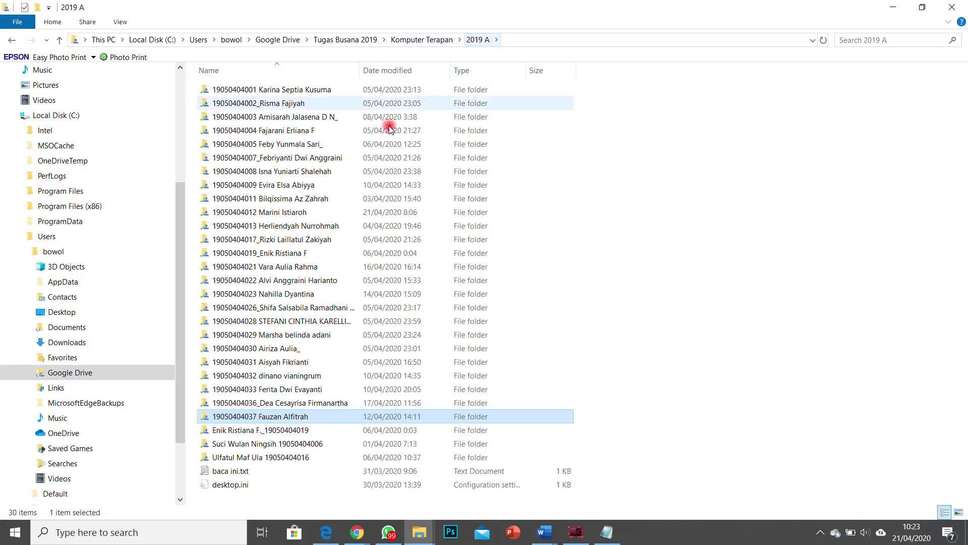
left_click(279, 200)
double_click(279, 200)
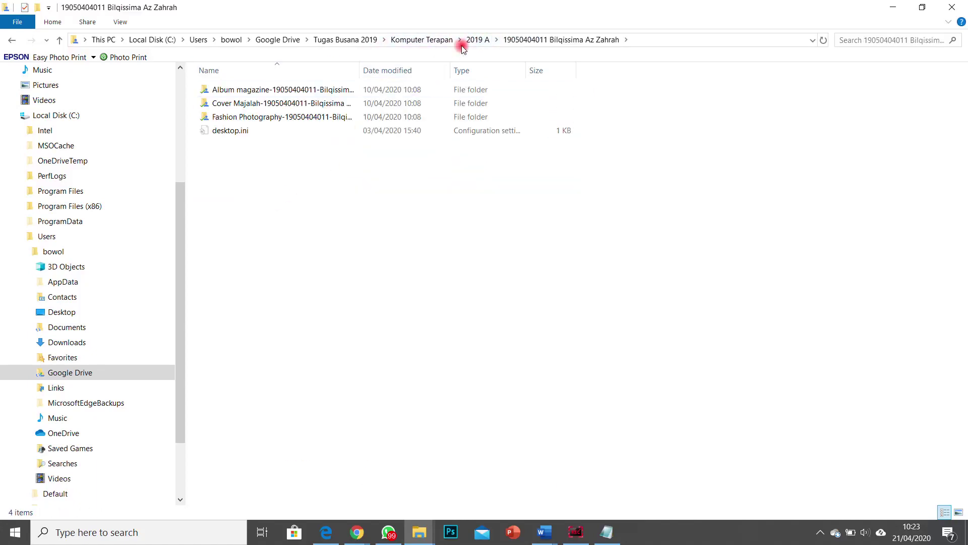
left_click(480, 40)
double_click(290, 280)
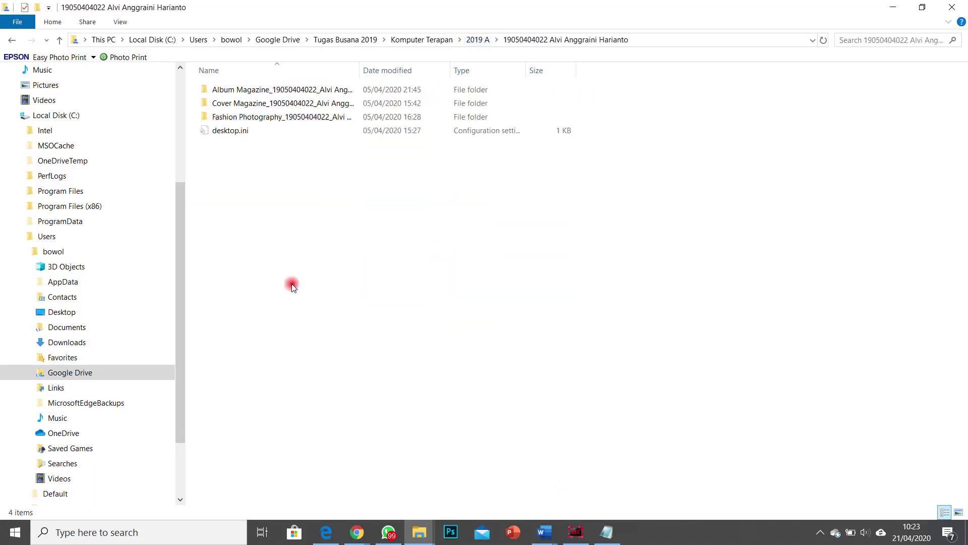
double_click(297, 90)
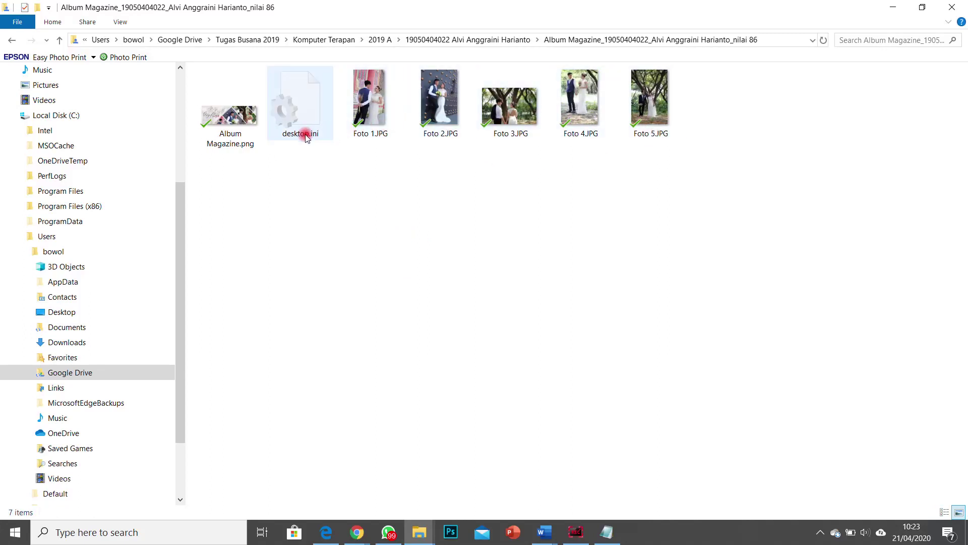
left_click(218, 117)
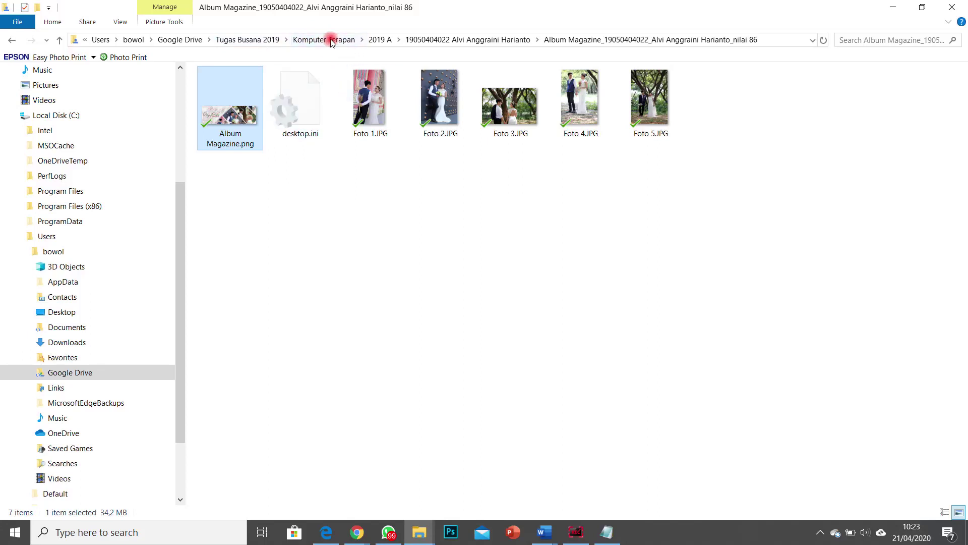
Step: Go back up to Tugas Busana 2019 and open Komputer Terapan > 2019 B
left_click(435, 39)
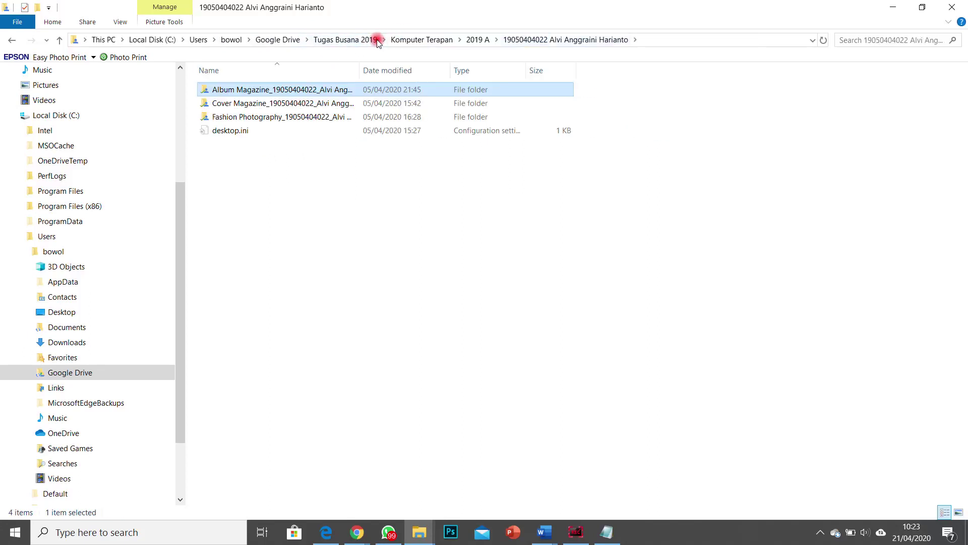
left_click(376, 40)
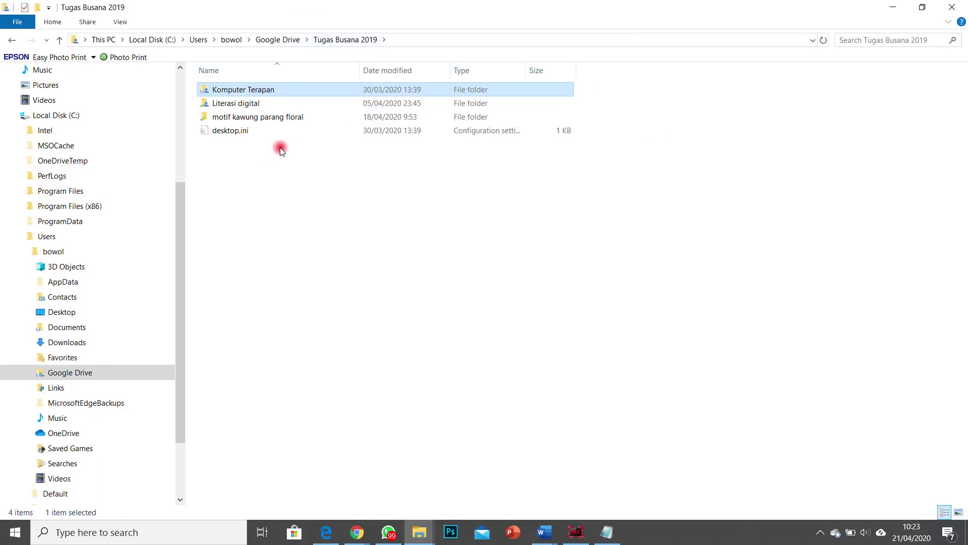
double_click(246, 89)
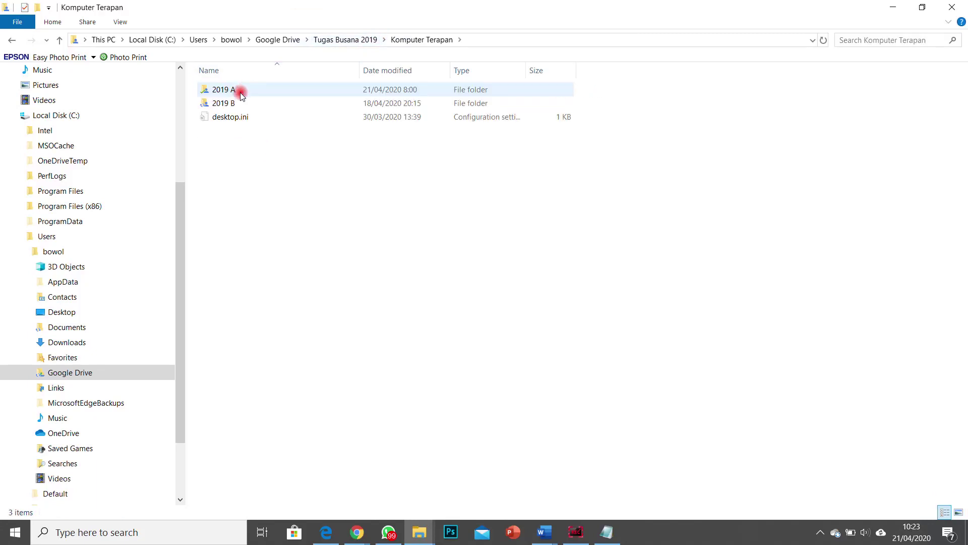
double_click(243, 101)
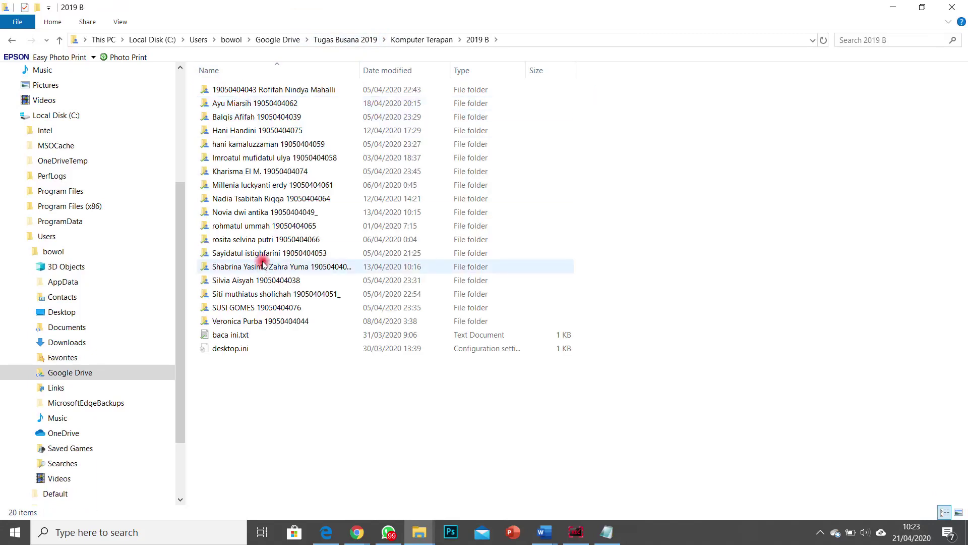
Step: Check one student's Album magazine folder, then open another student's finished cover JPG in Photos
left_click(264, 254)
double_click(264, 255)
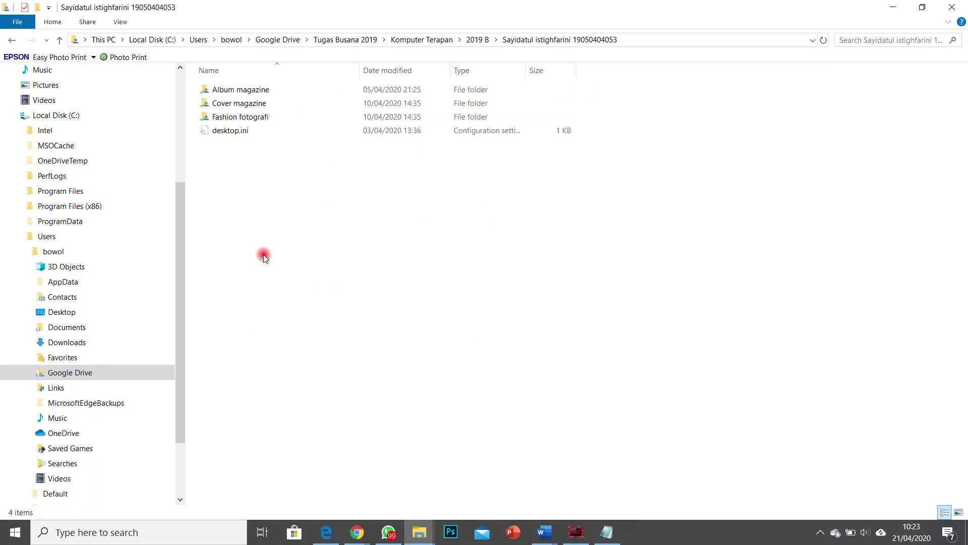
double_click(253, 89)
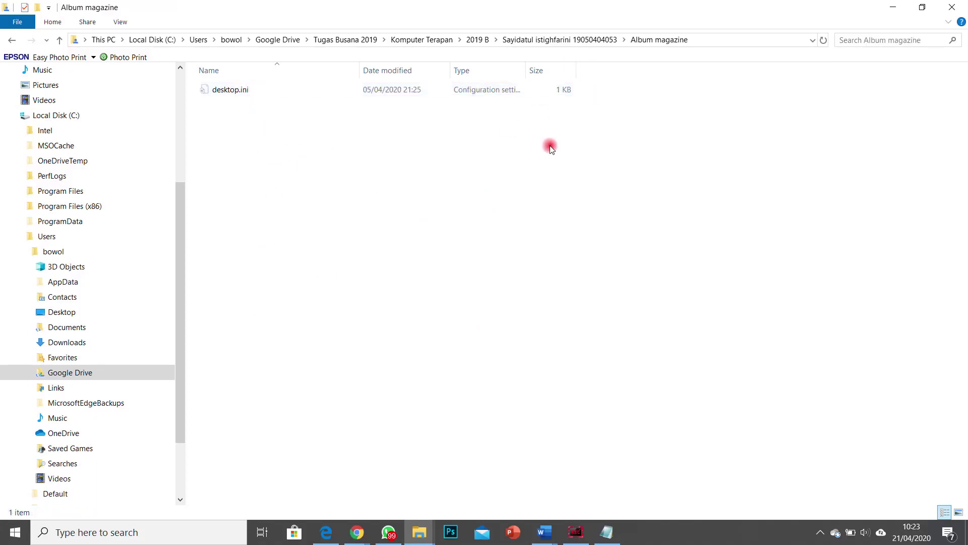
left_click(475, 40)
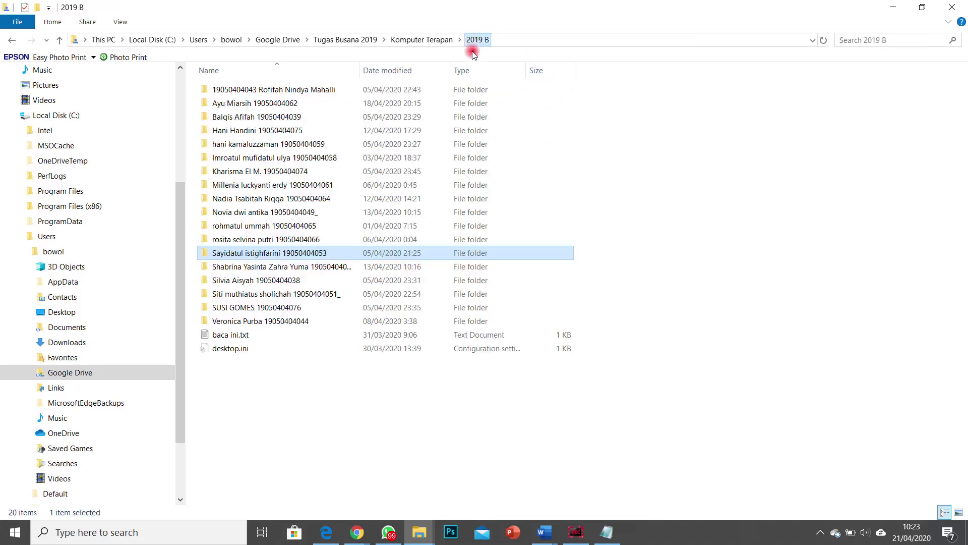
double_click(269, 240)
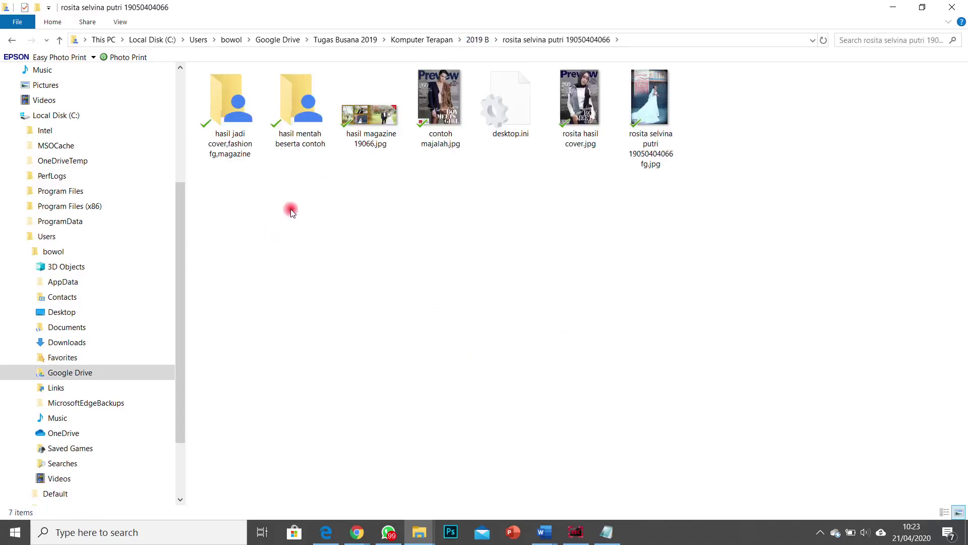
left_click(572, 108)
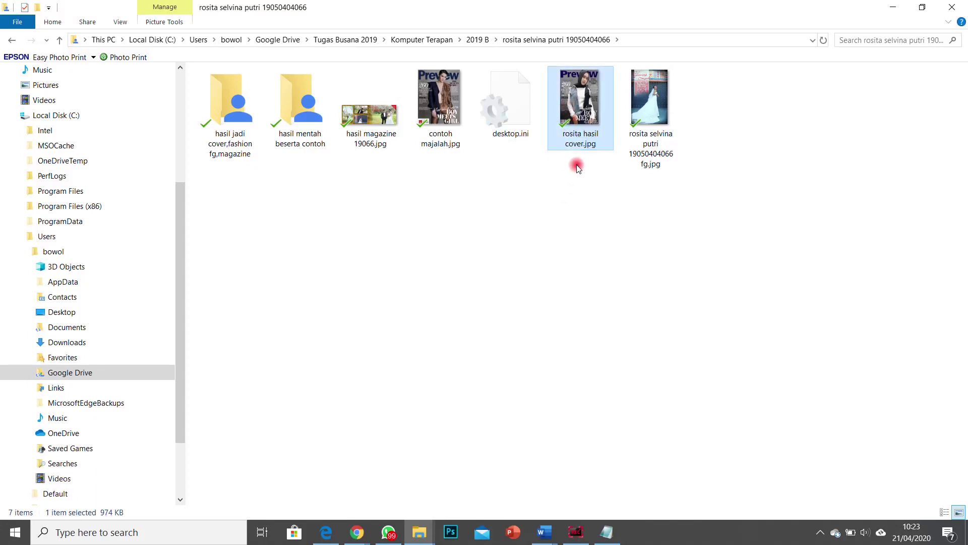
double_click(596, 104)
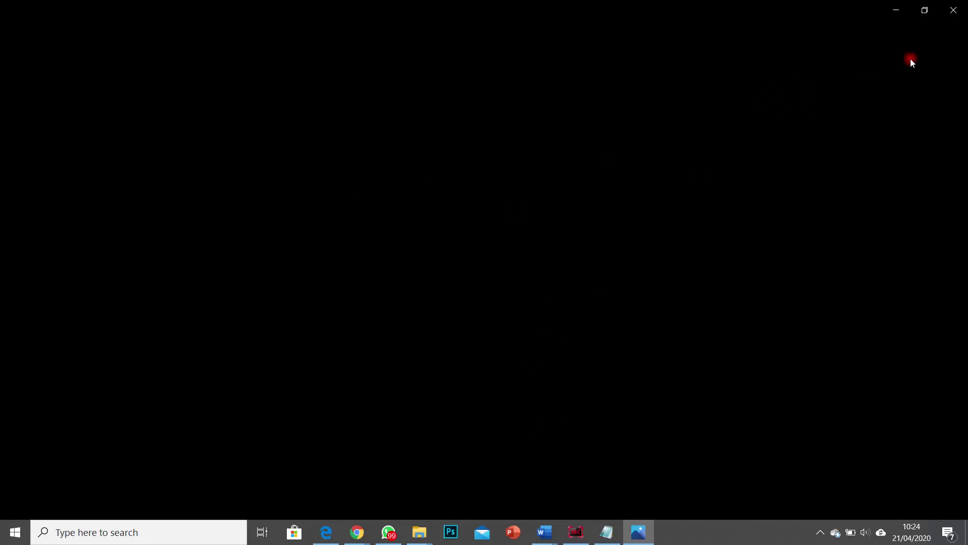
left_click(957, 15)
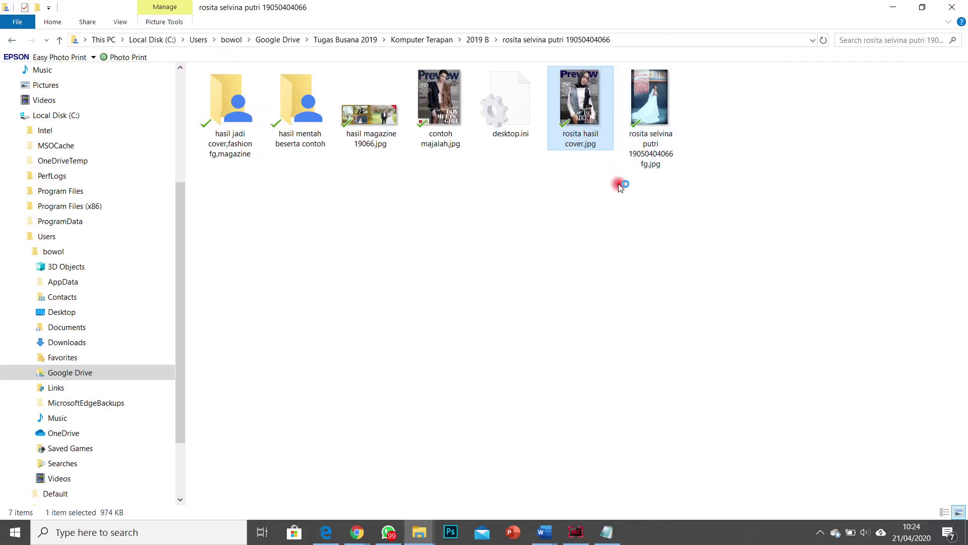
key("Return")
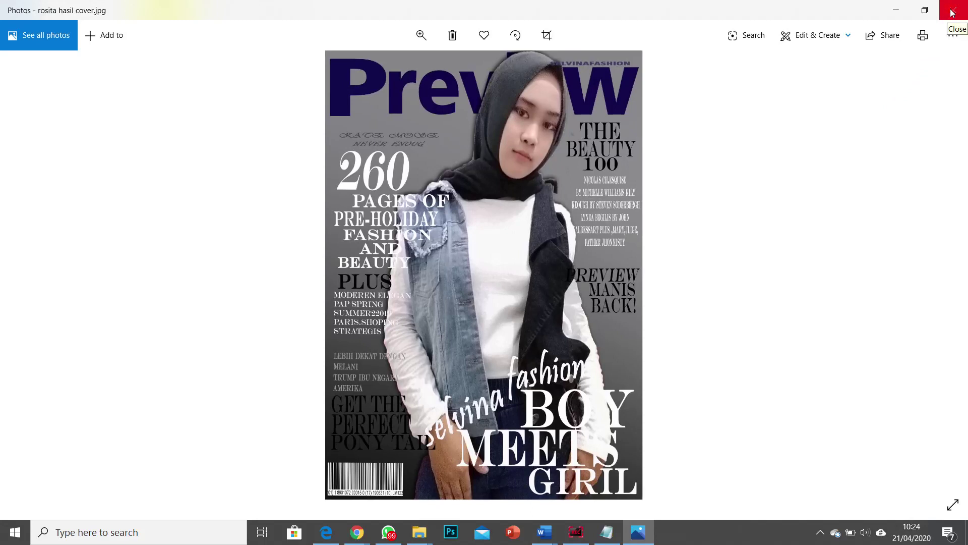
left_click(953, 14)
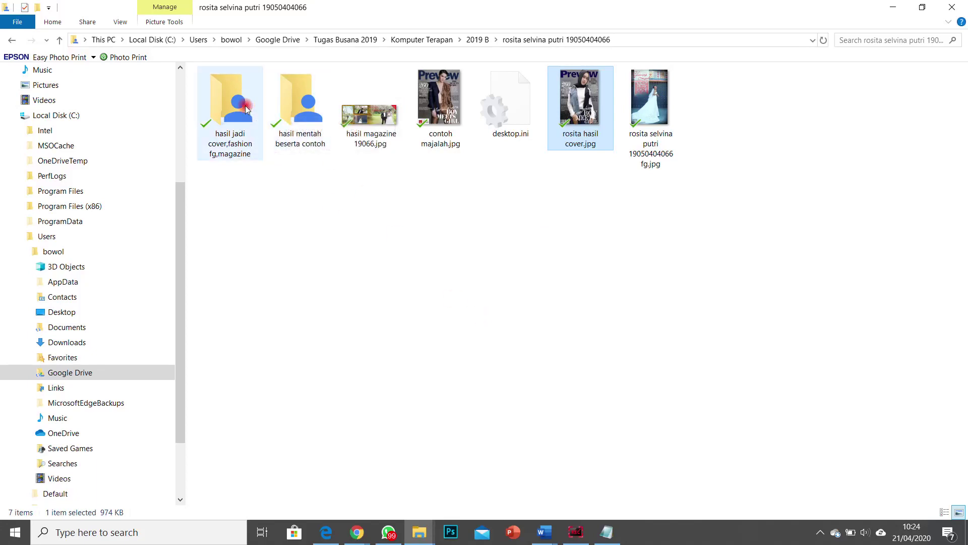
Step: Look in the hasil jadi cover and hasil mentah beserta contoh folders, then return to 2019 B
double_click(222, 101)
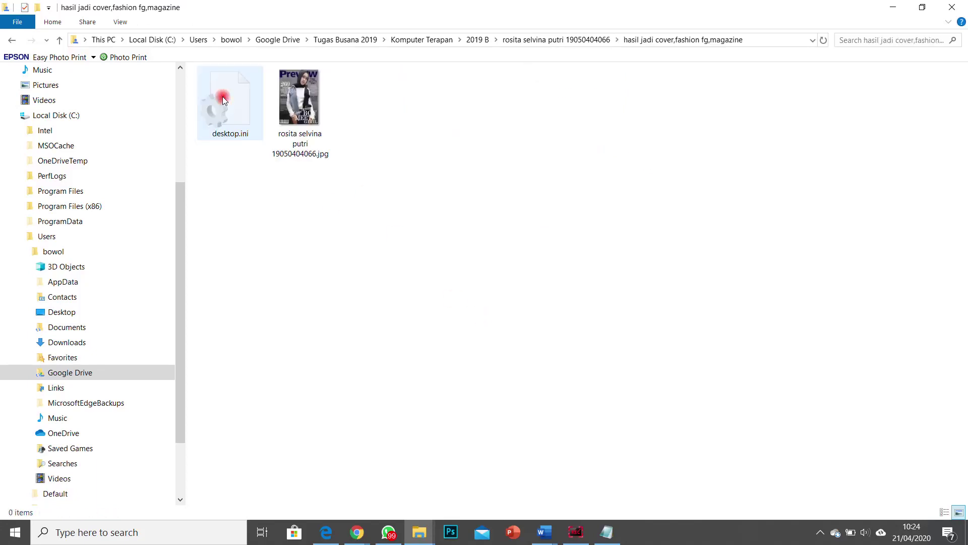
left_click(22, 46)
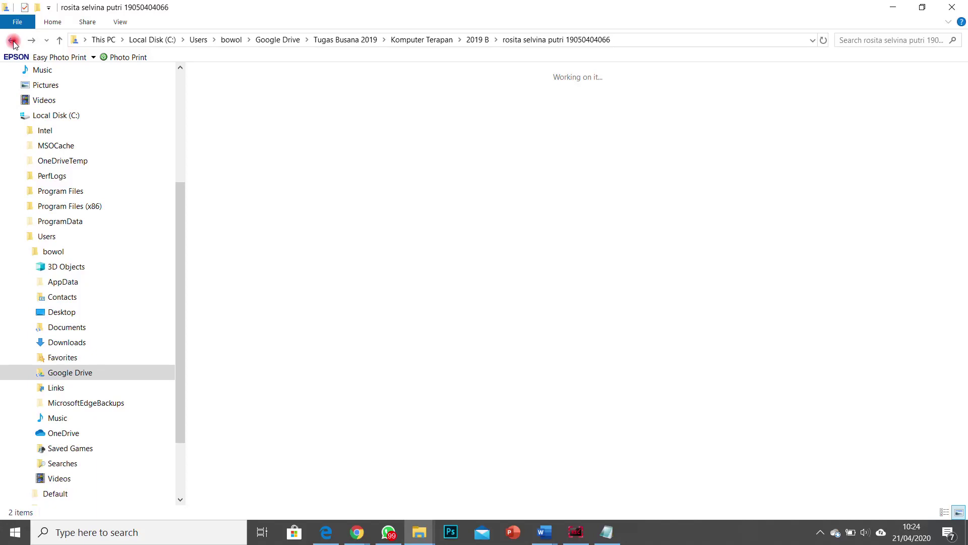
left_click(307, 104)
double_click(307, 104)
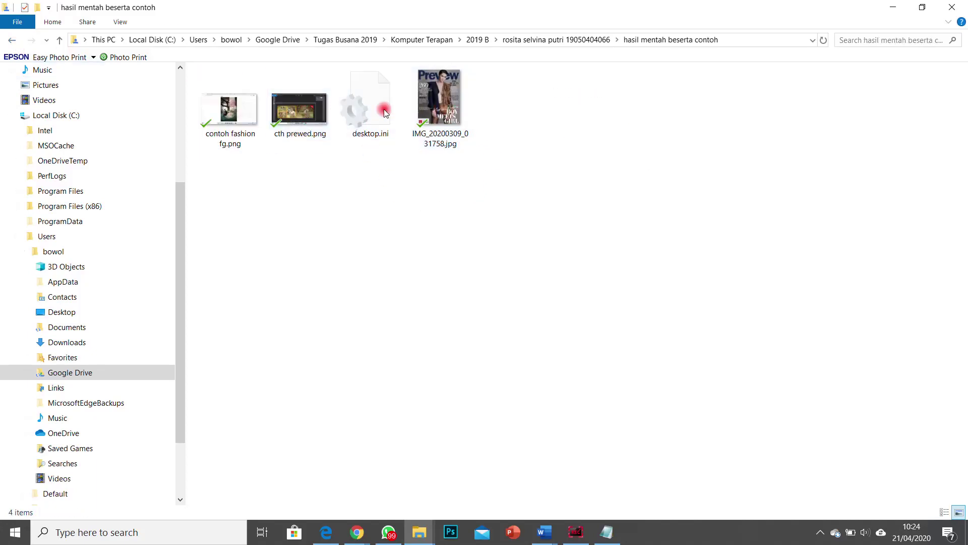
left_click(11, 41)
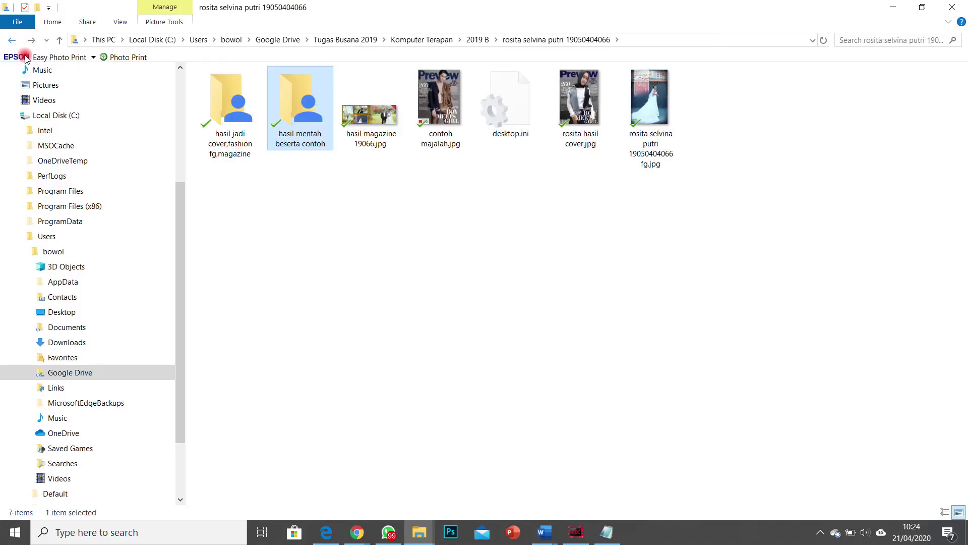
left_click(11, 40)
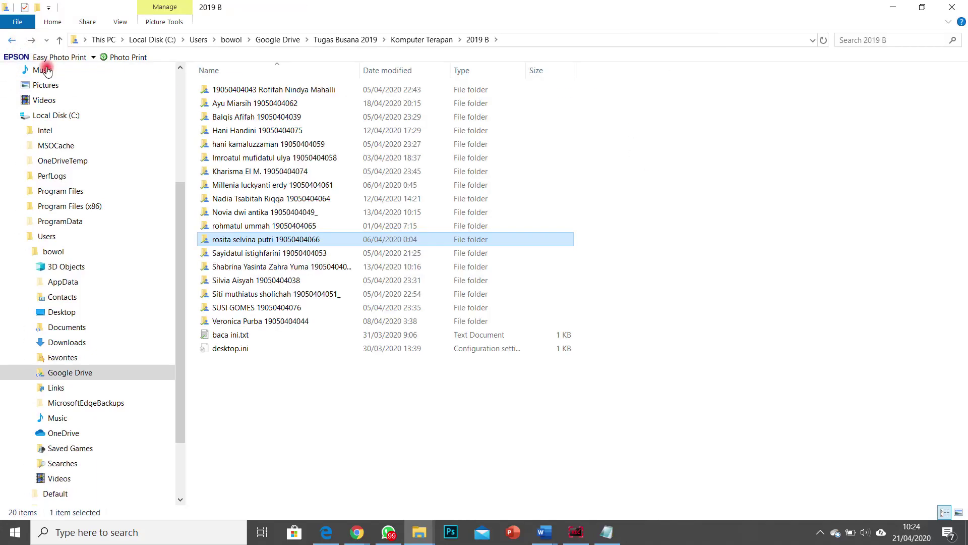
Step: Open another student's Cover majalah and tutorial dan inspirasi folders, then back out
double_click(268, 157)
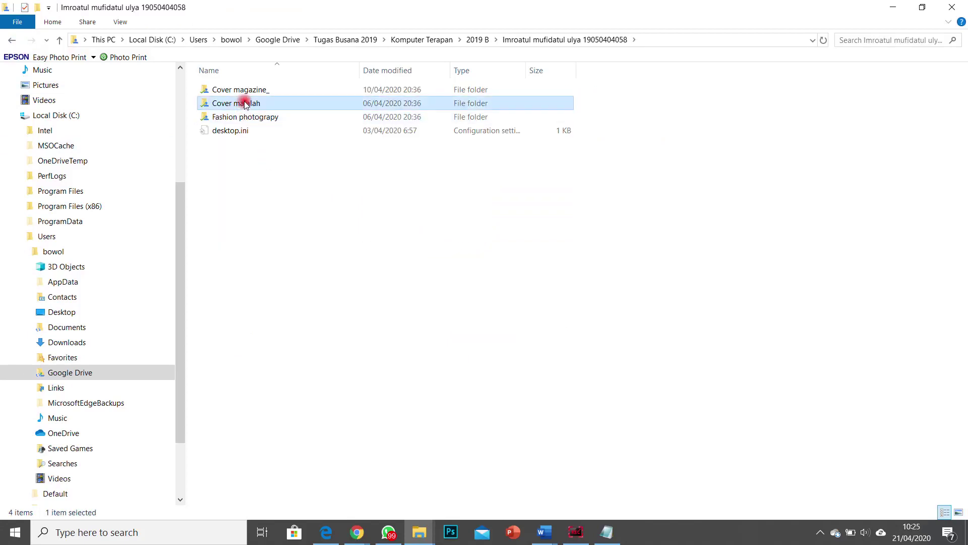
double_click(244, 103)
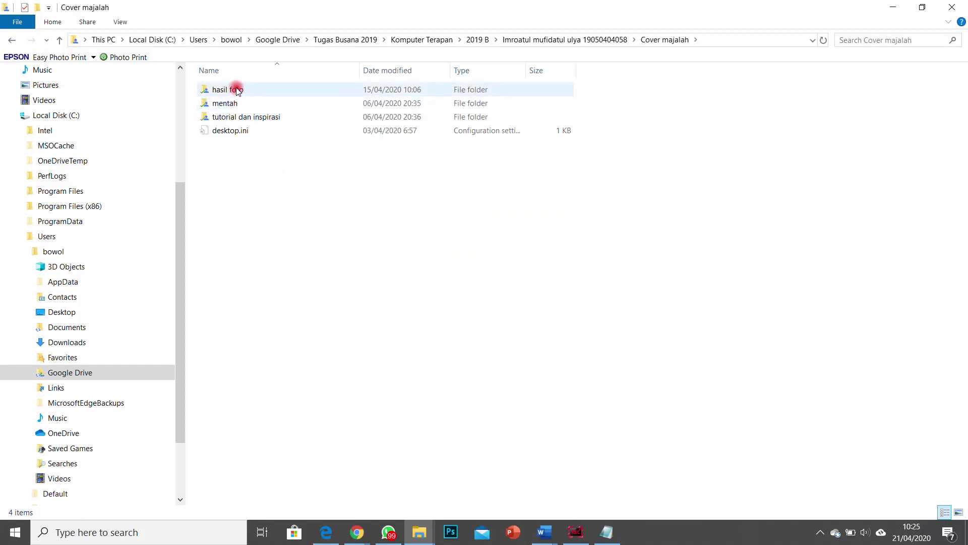
left_click(251, 120)
double_click(250, 120)
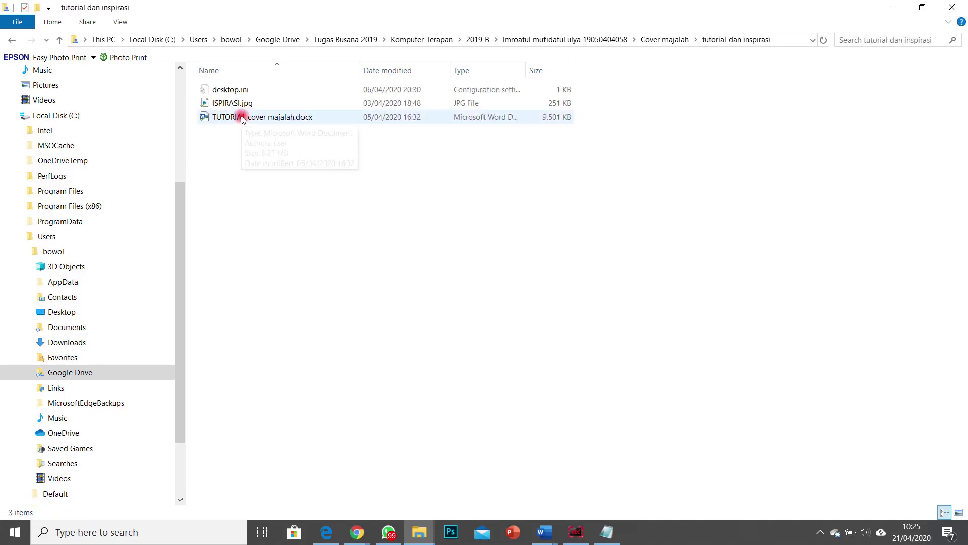
left_click(15, 41)
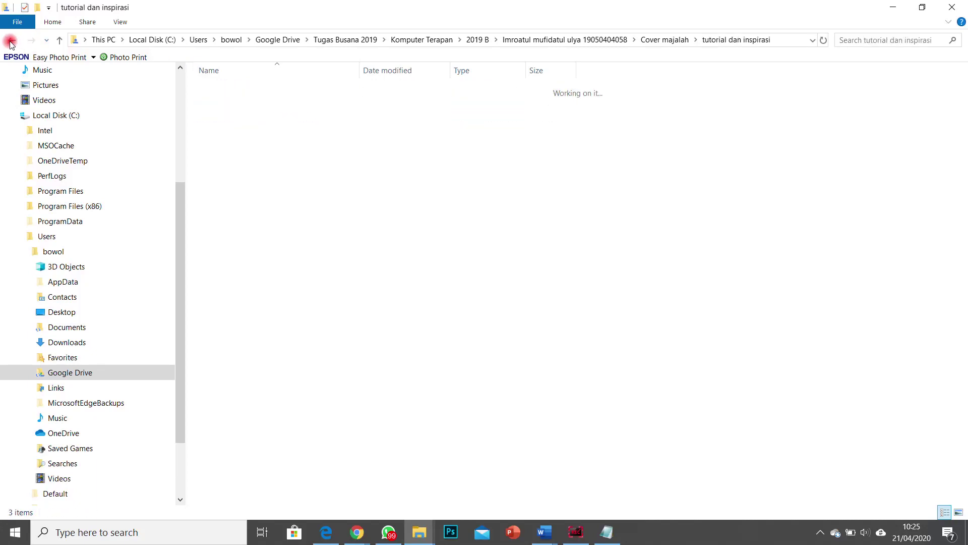
left_click(11, 41)
Step: Open one more 2019 B student's folder, then bring Chrome's My Drive page forward
left_click(10, 43)
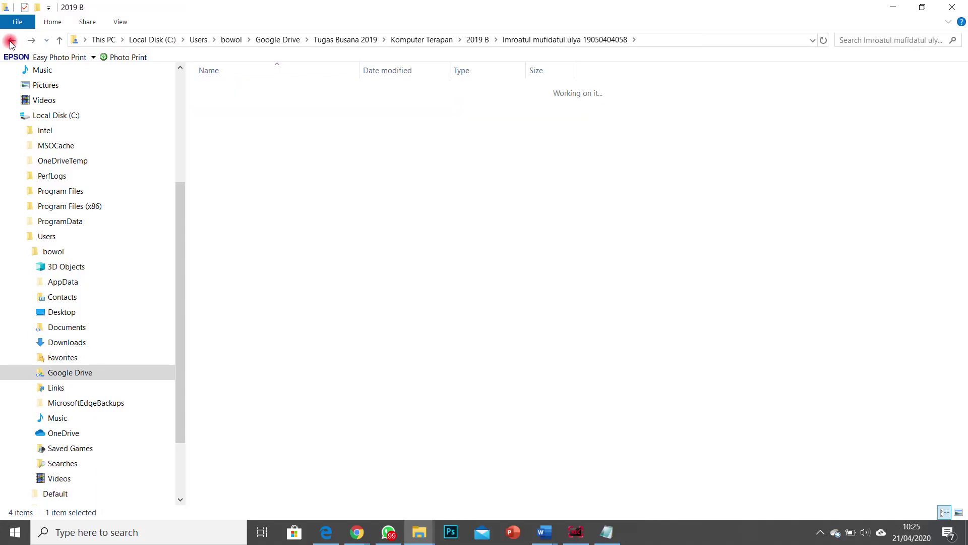
left_click(250, 297)
double_click(250, 298)
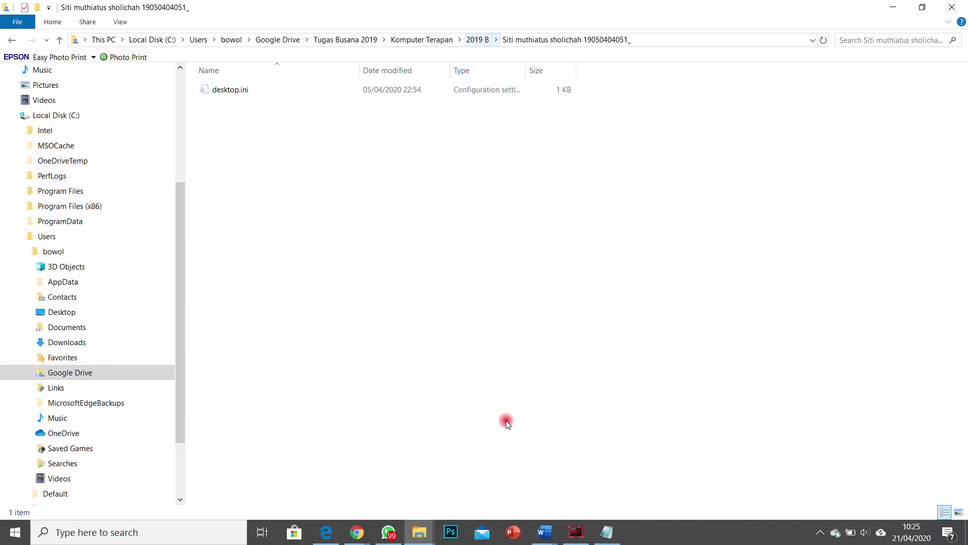
left_click(357, 532)
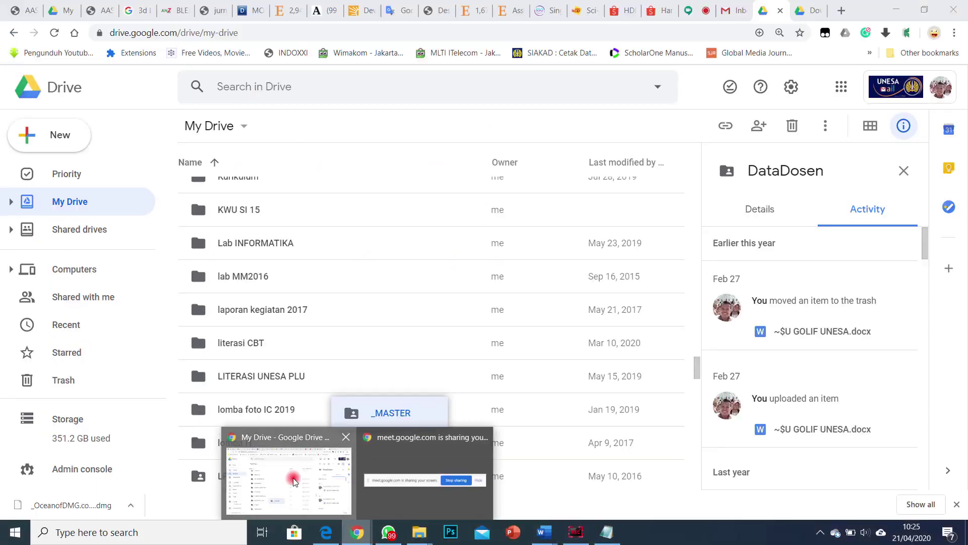
left_click(329, 508)
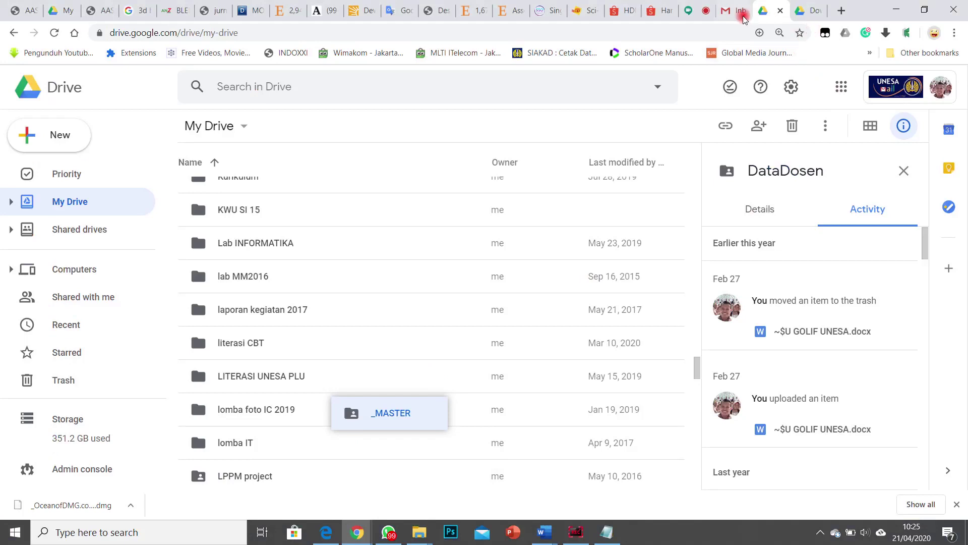
Step: Check the Google Meet participants list
left_click(694, 10)
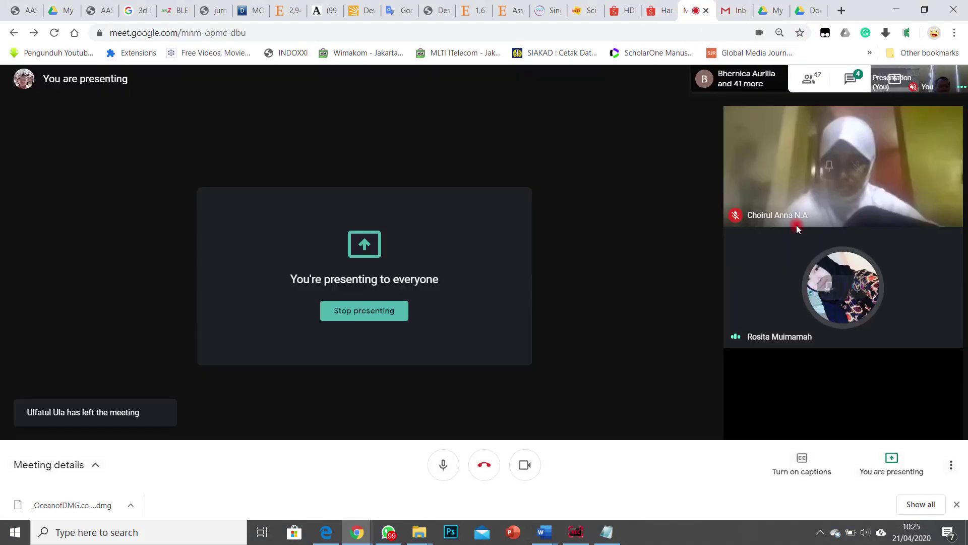
left_click(745, 77)
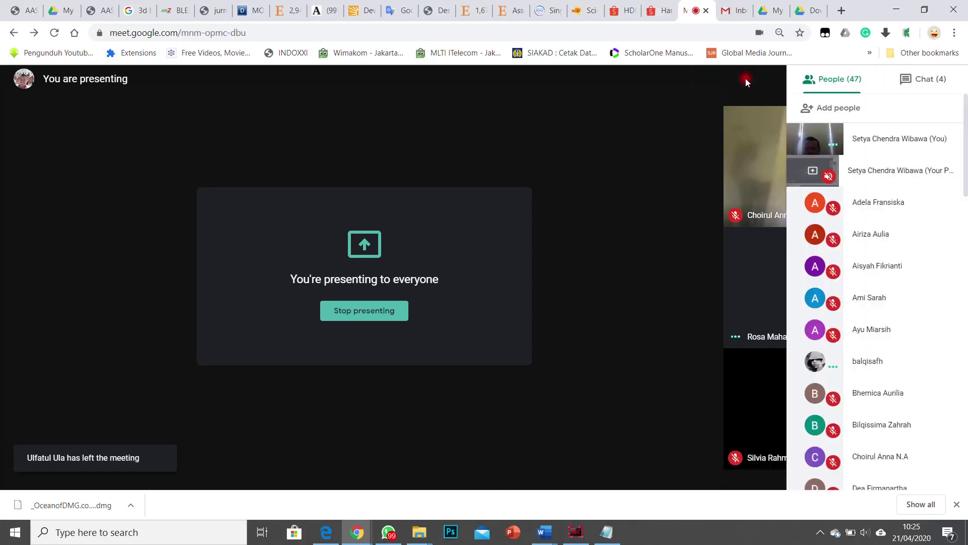
scroll(802, 361, "down", 3)
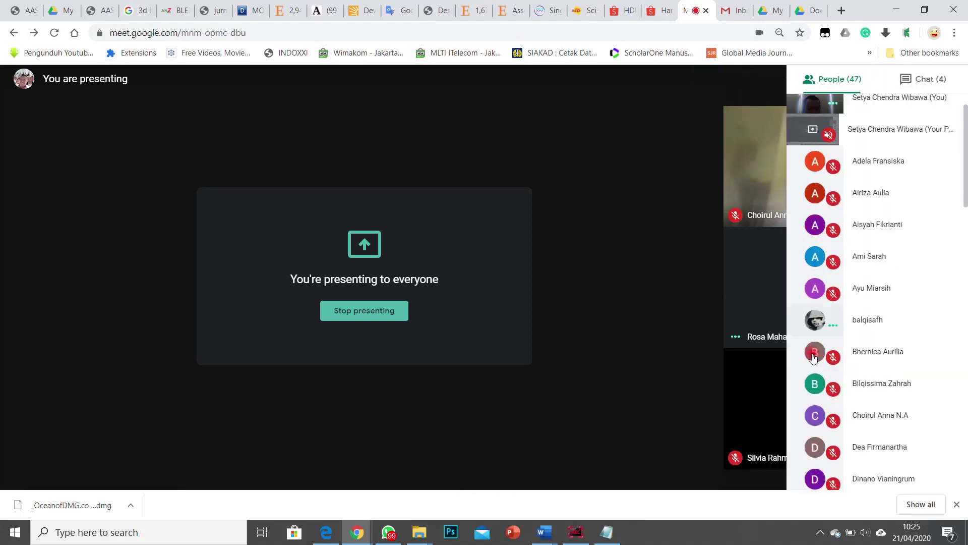
Step: Close the Backup and Sync download tab and scroll My Drive to the _MASTER folder
left_click(782, 12)
left_click(797, 12)
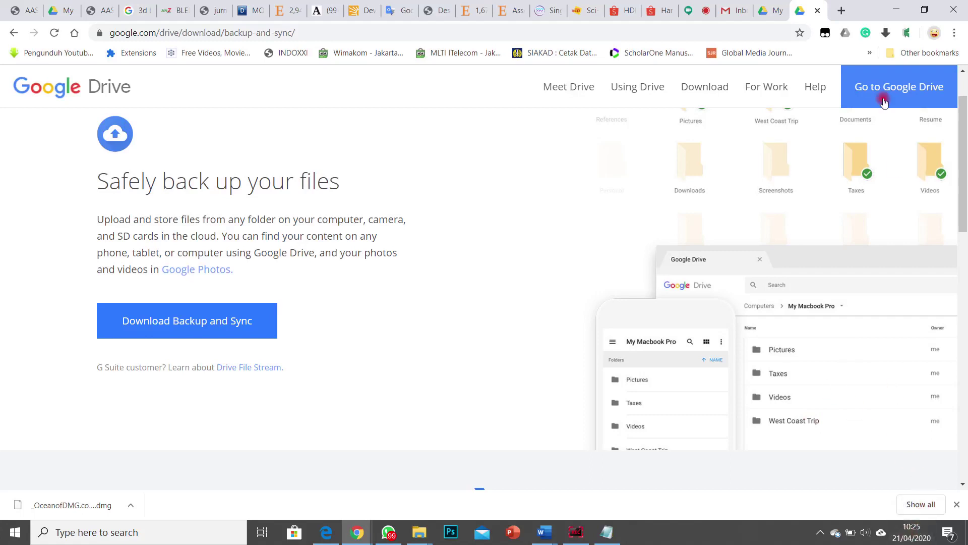
left_click(817, 11)
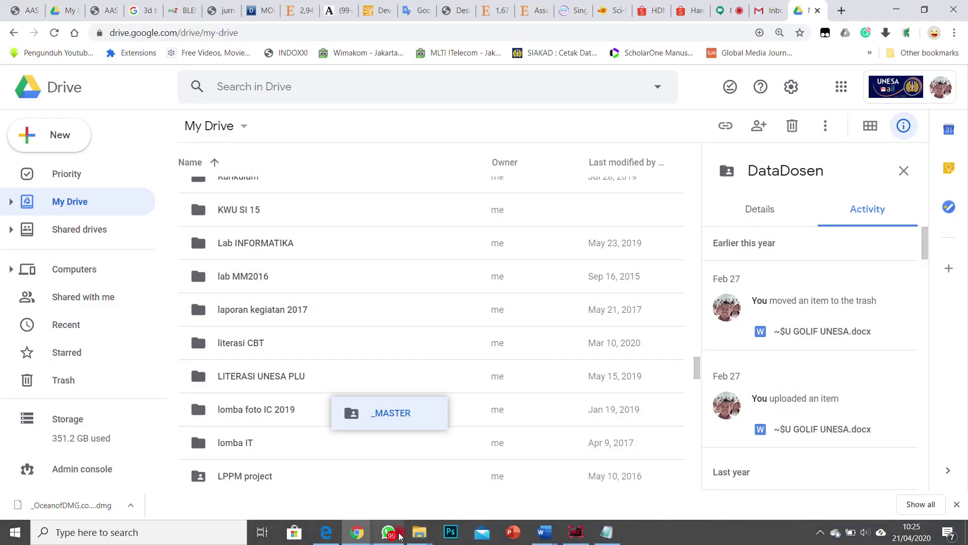
scroll(336, 242, "up", 5)
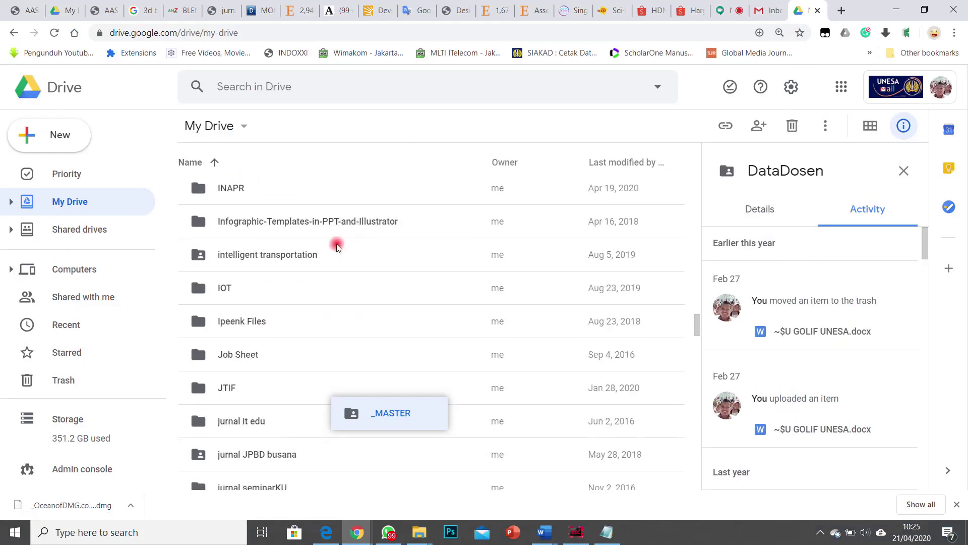
scroll(336, 248, "up", 15)
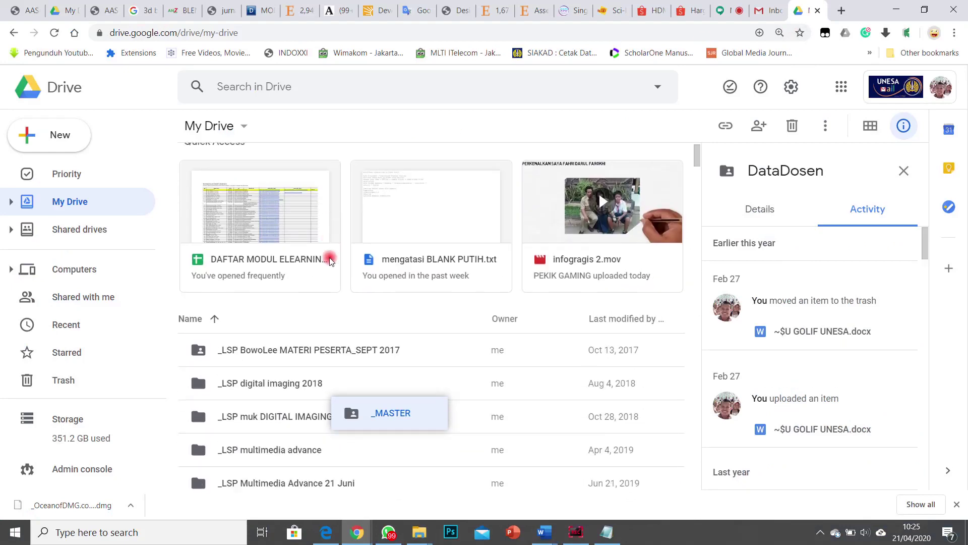
scroll(231, 315, "down", 8)
scroll(222, 328, "up", 5)
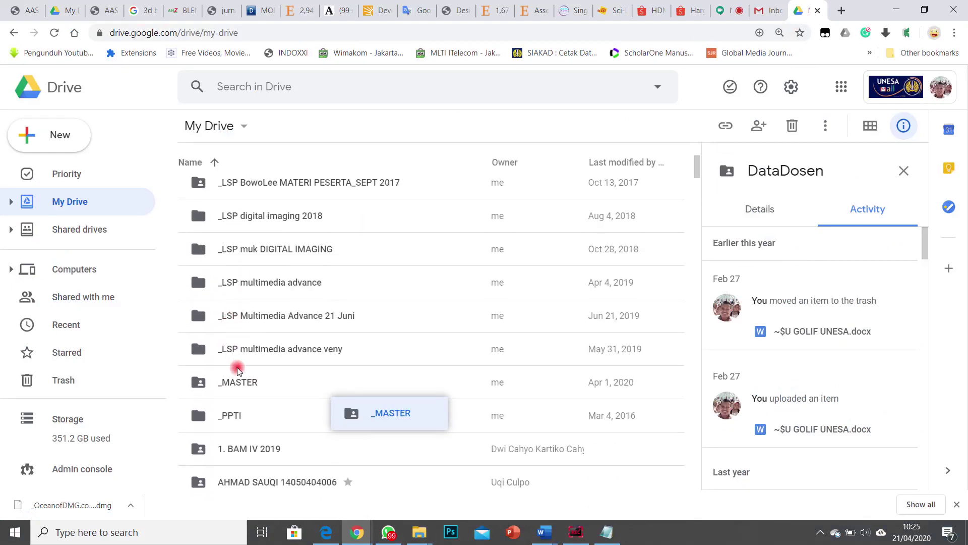
Step: Open _MASTER and cancel the accidental move of RP_CAD_V8-051212_evaluation into PhotoshopPortable
double_click(241, 381)
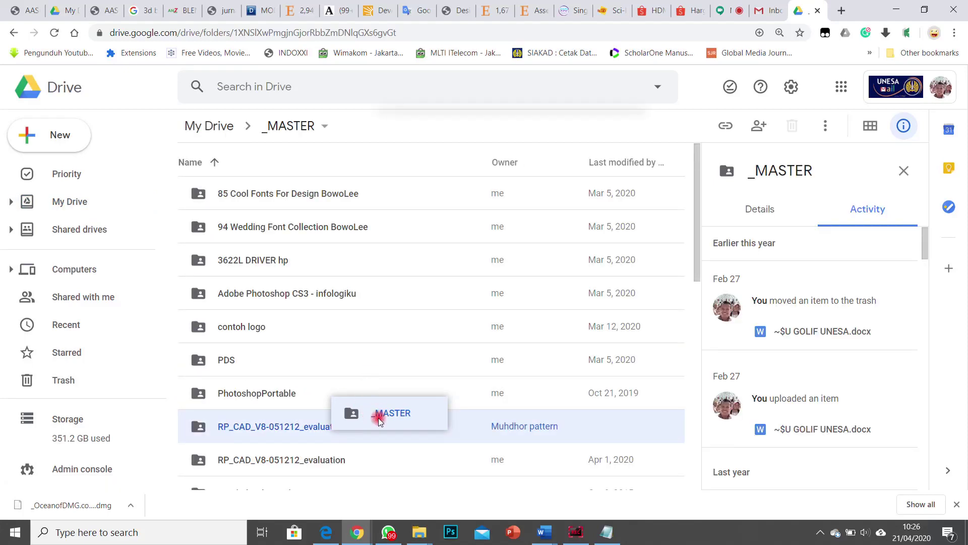
left_click_drag(379, 421, 274, 393)
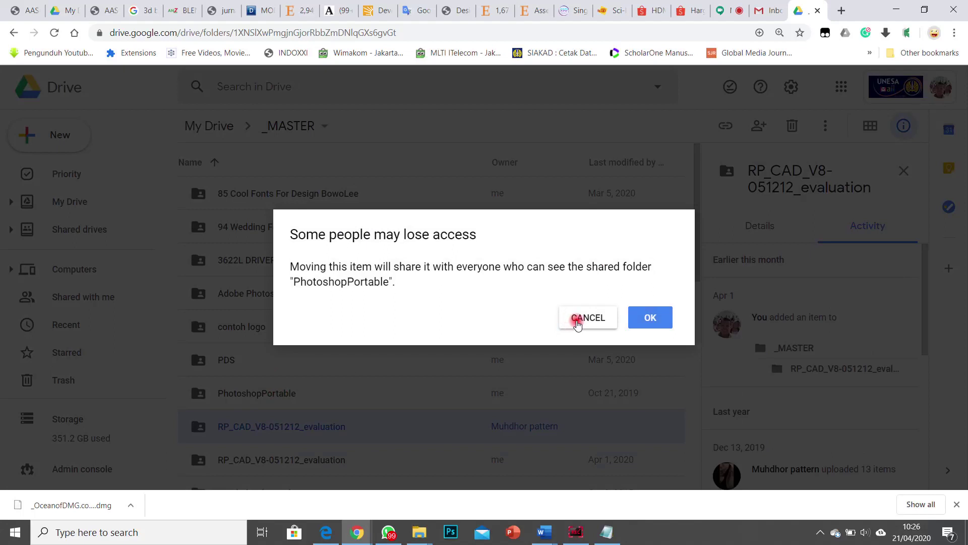
left_click(578, 320)
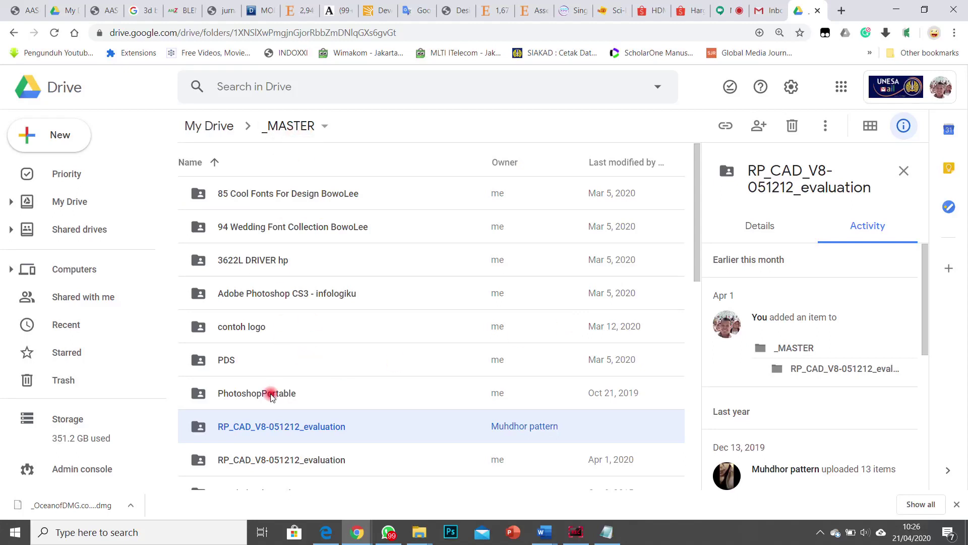
Step: Scroll to and open the Sparkol Videoscribe 2.3.0 folder
scroll(283, 333, "down", 4)
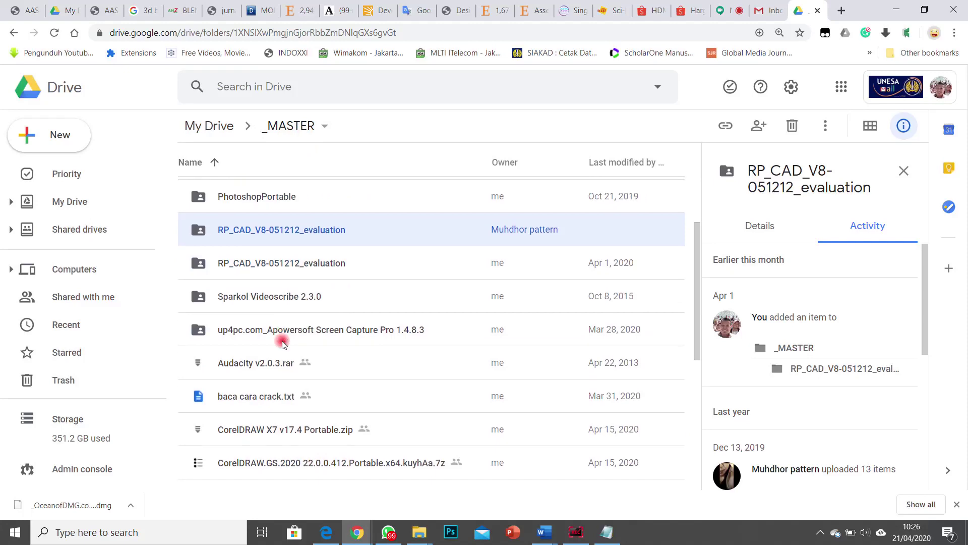
scroll(282, 340, "down", 4)
scroll(283, 341, "up", 5)
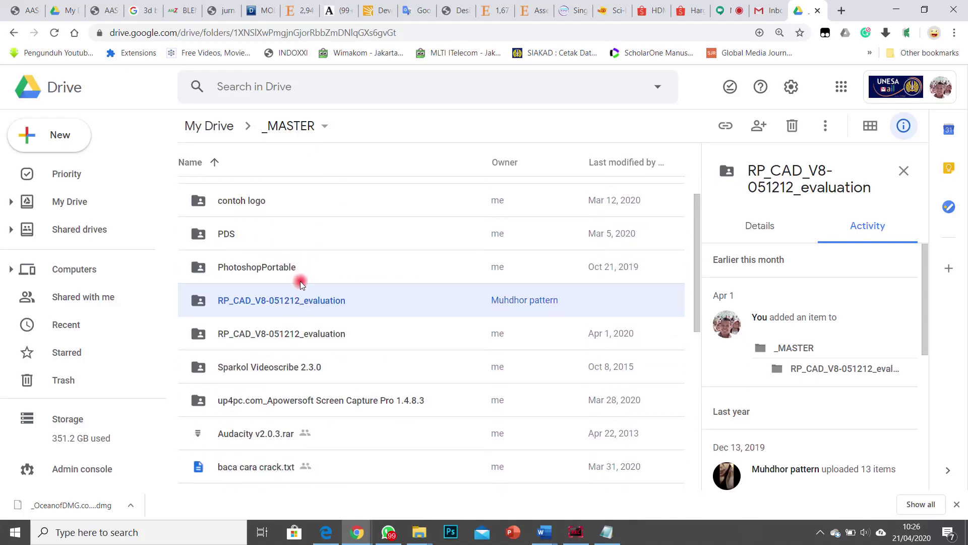
scroll(300, 283, "down", 1)
left_click(270, 307)
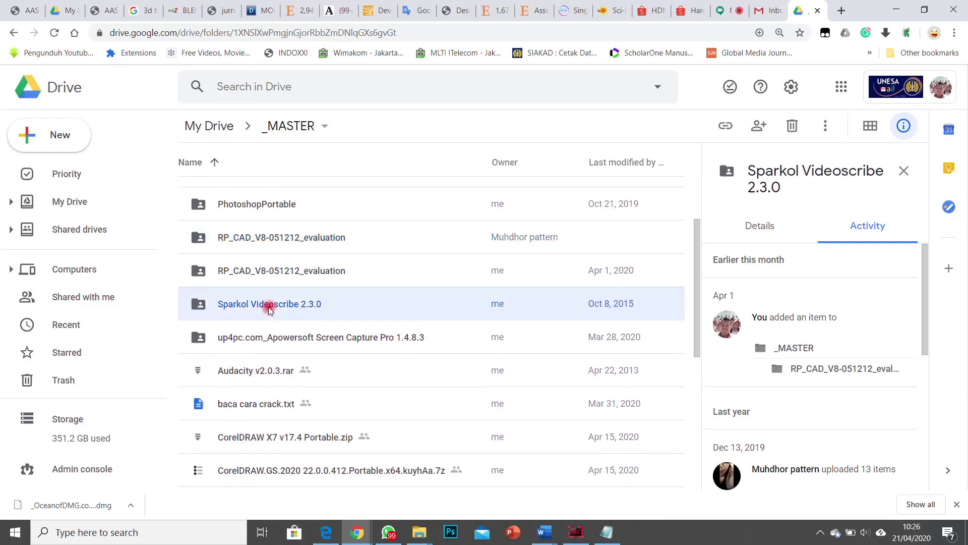
double_click(270, 307)
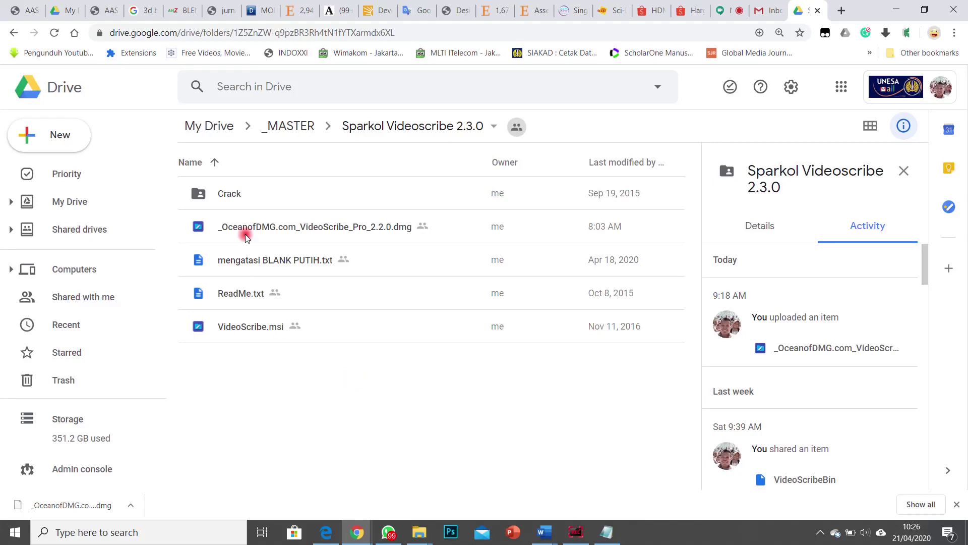
Step: Check the details of the VideoScribe Pro dmg and VideoScribe.msi installers, then open Windows search
left_click(265, 229)
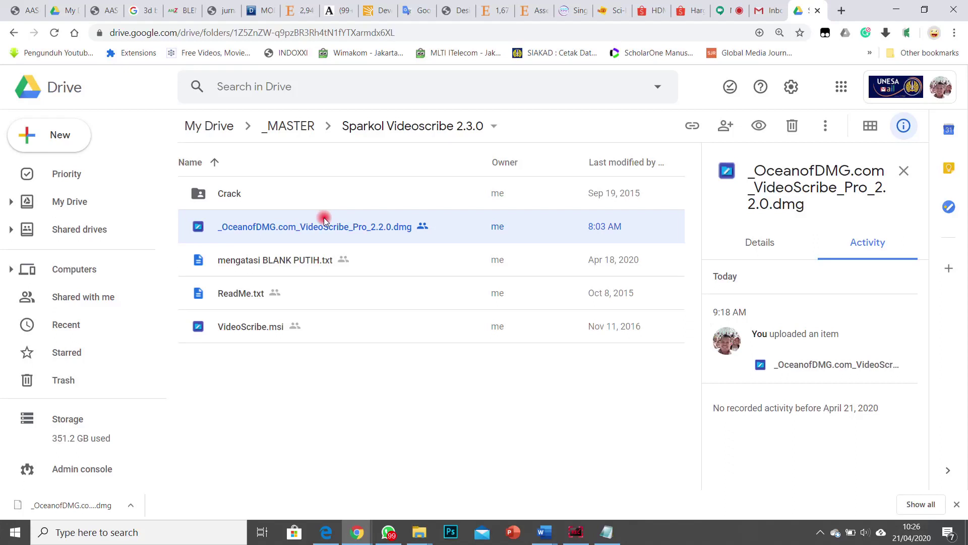
left_click(252, 331)
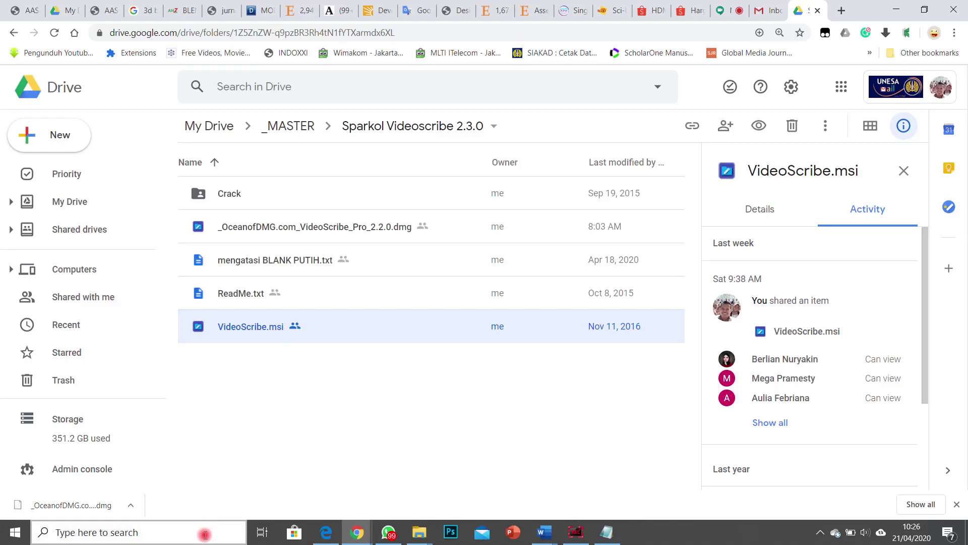
key("super+s")
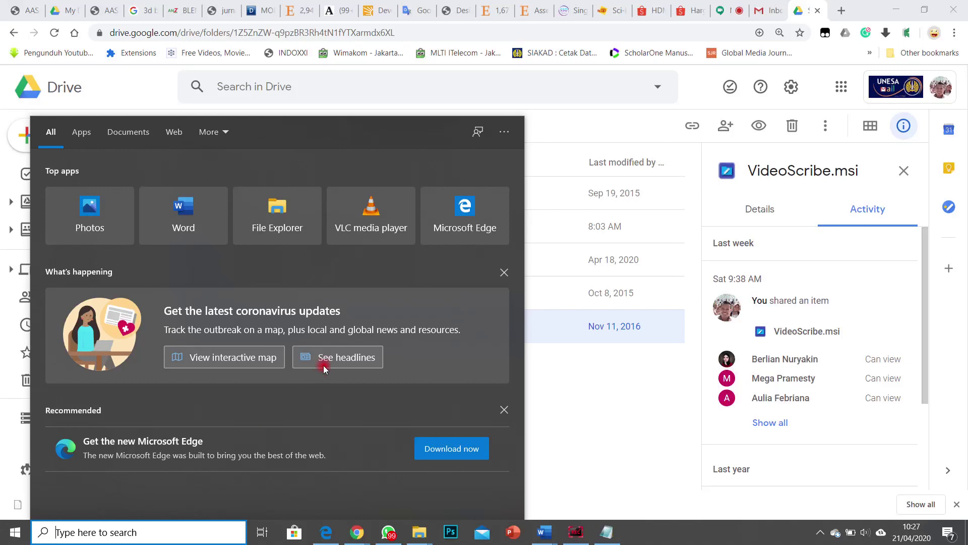
Step: Google 'videoscribe' in a new browser tab
left_click(842, 12)
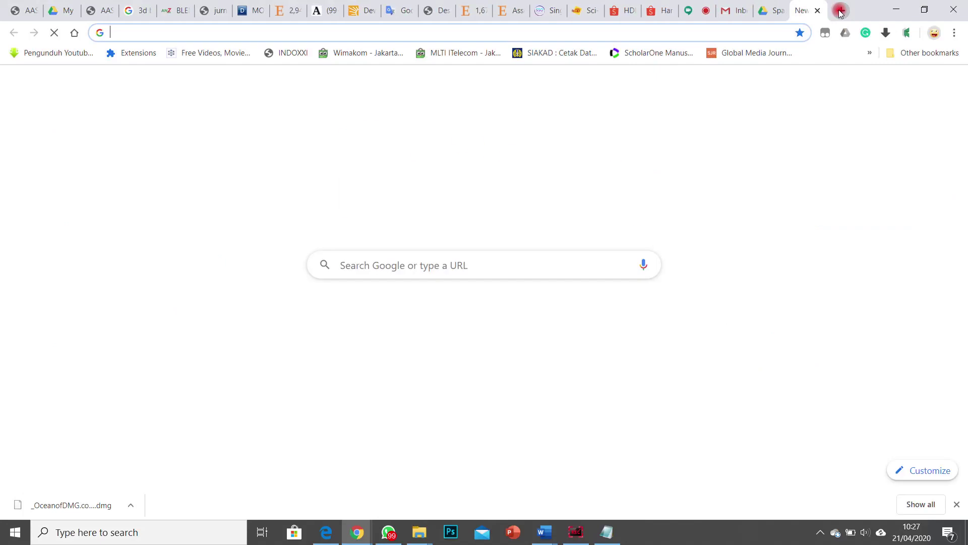
type("videoscribe for mac offline")
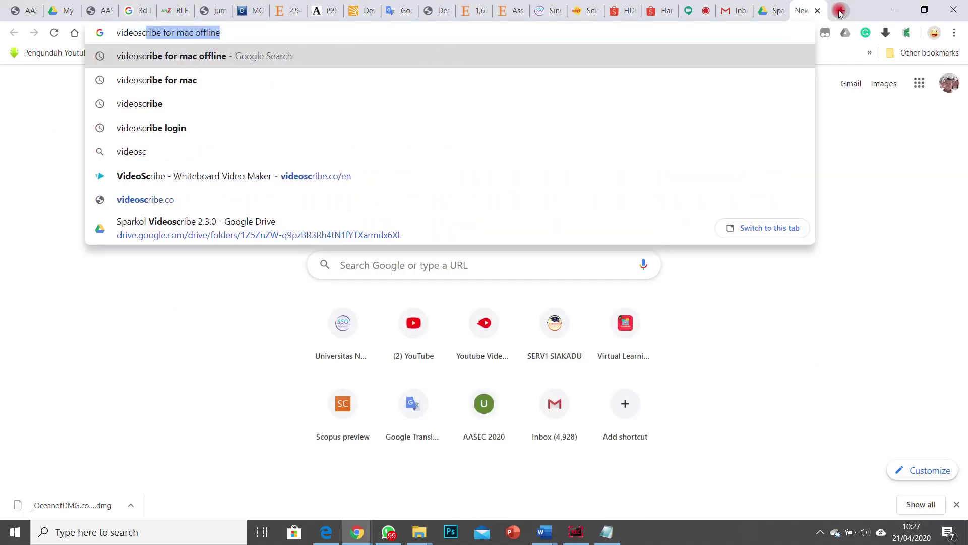
key("Down")
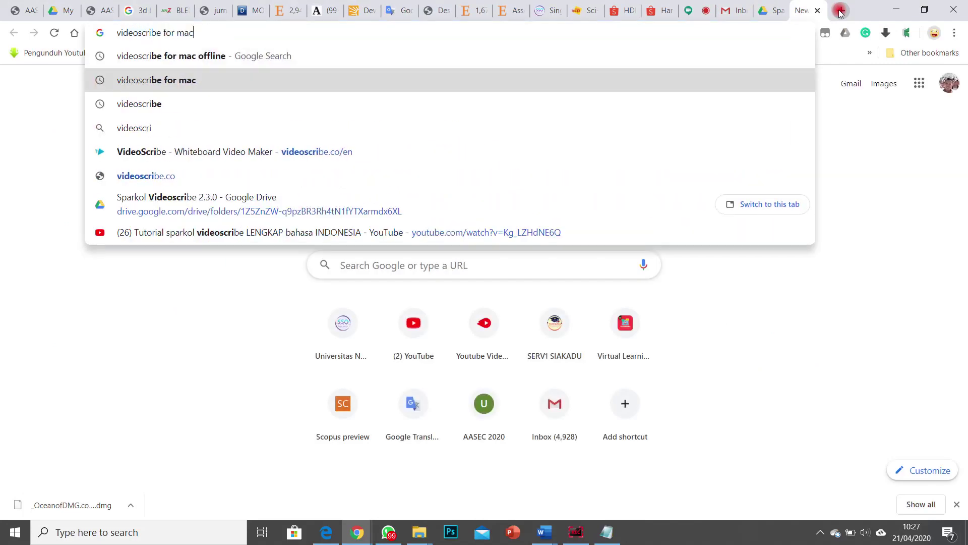
key("Down")
key("Return")
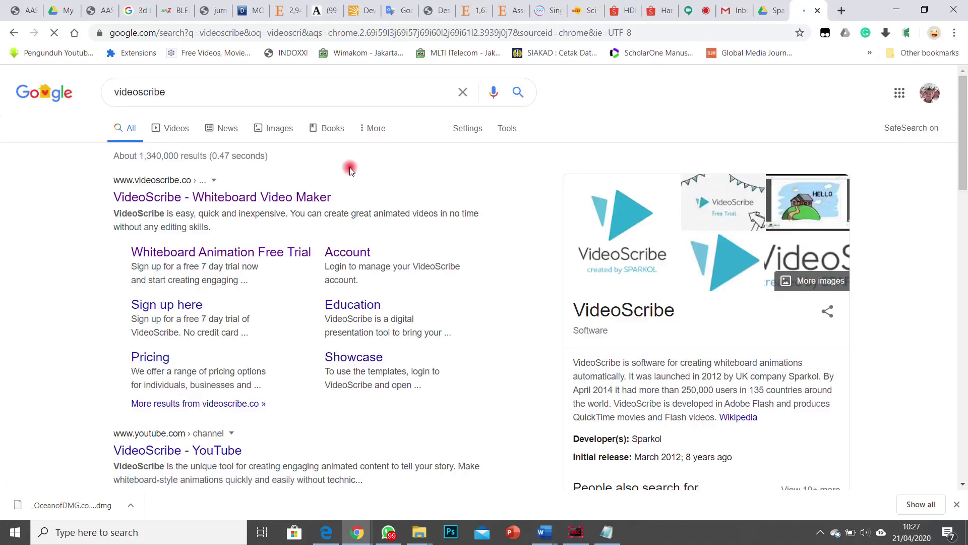
Step: Open videoscribe.co's Sparkol account login page, then return to the Google Drive tab
left_click(230, 197)
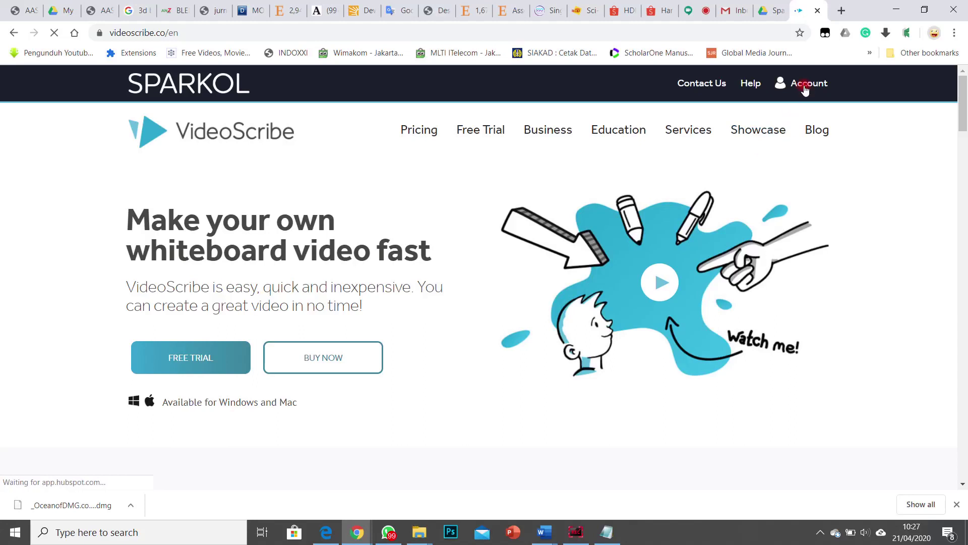
left_click(807, 85)
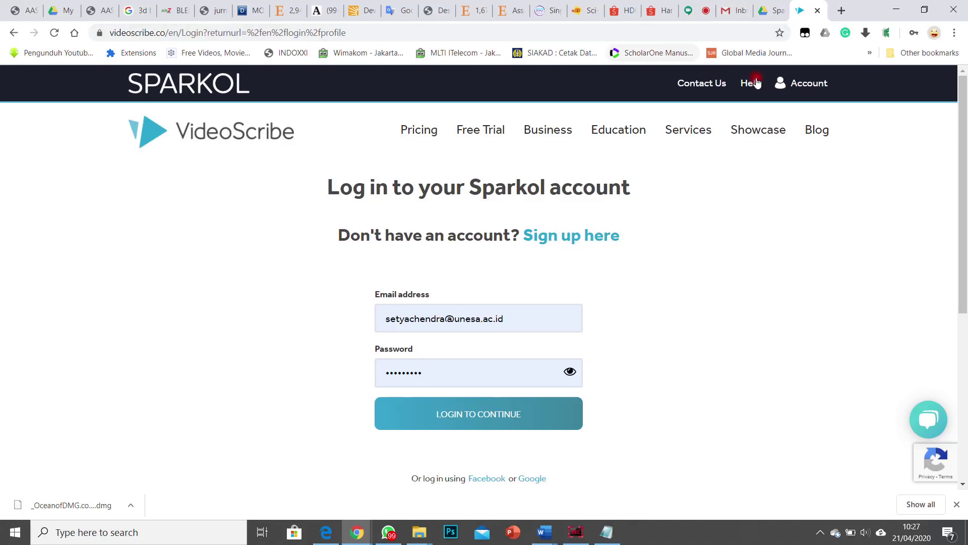
left_click(762, 12)
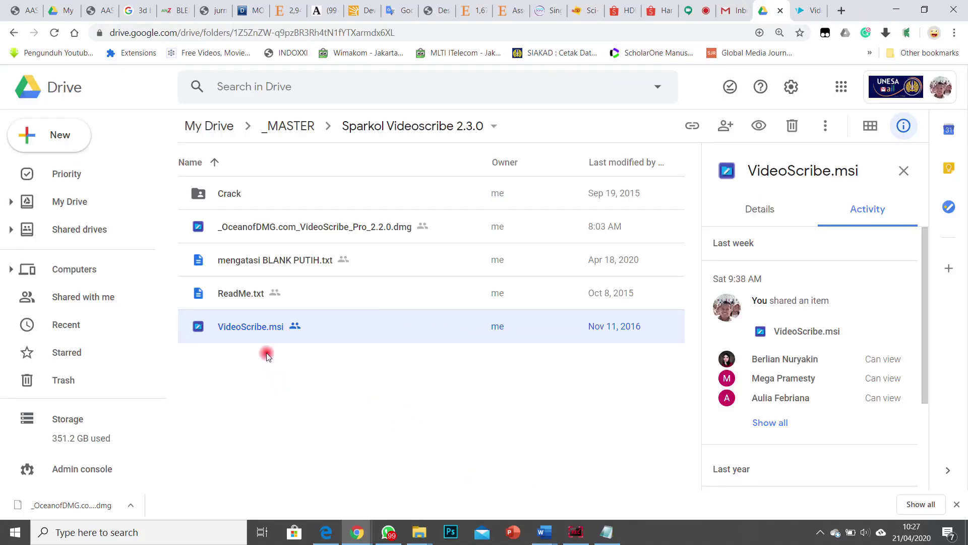
Step: Launch VideoScribe from a Windows search for 'video' and start closing the Notepad note
left_click(161, 533)
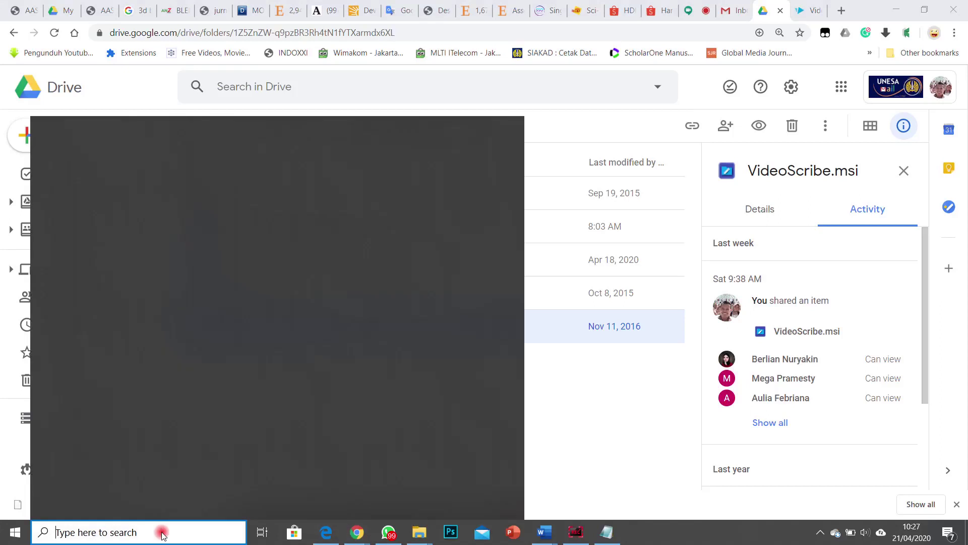
type("video")
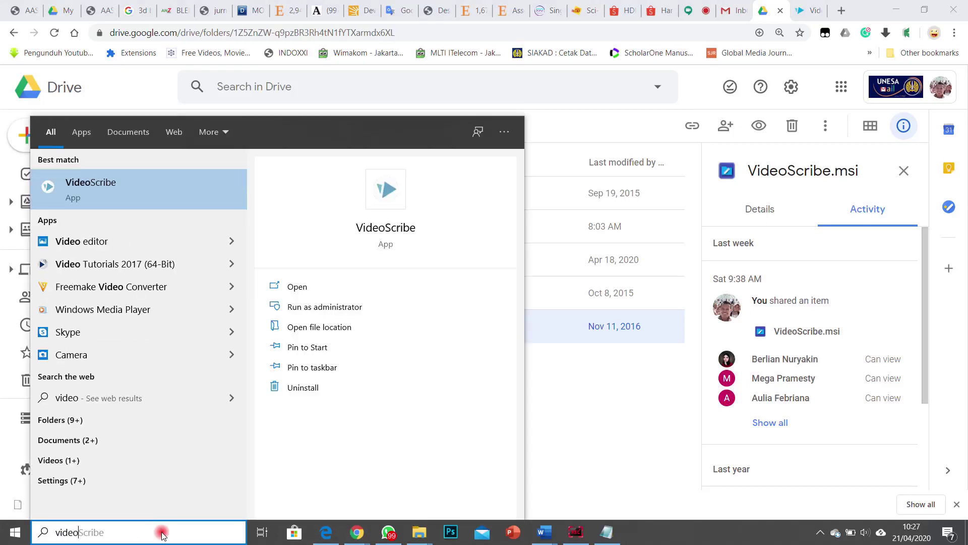
key("Escape")
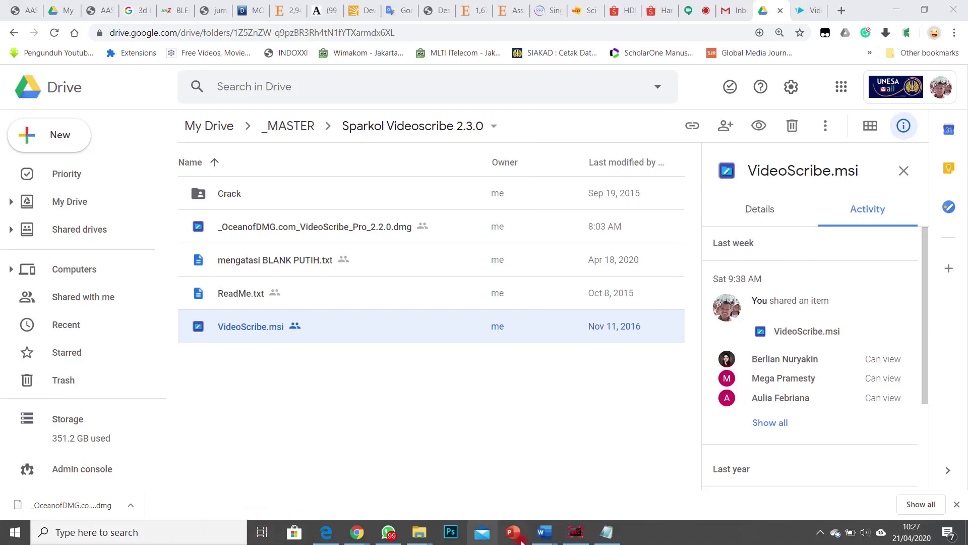
left_click(601, 534)
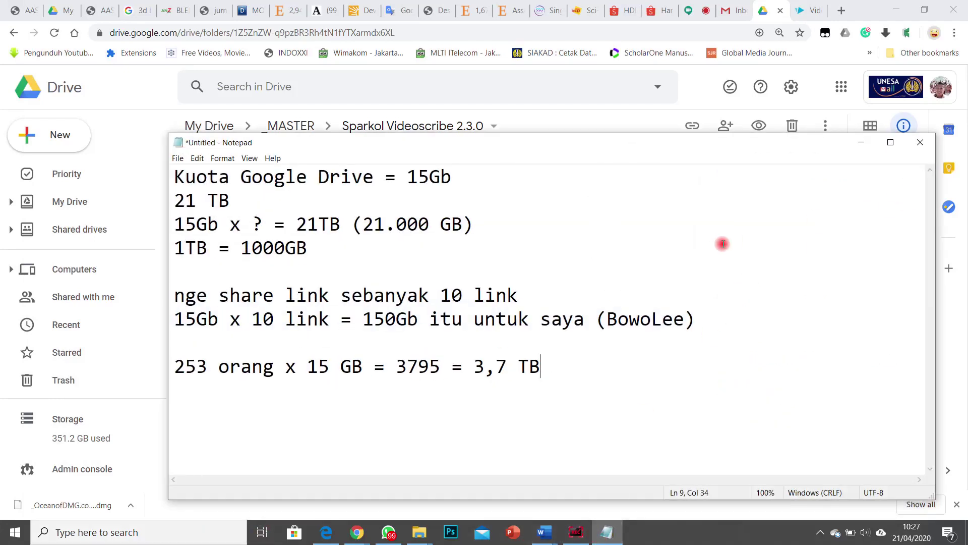
left_click(920, 142)
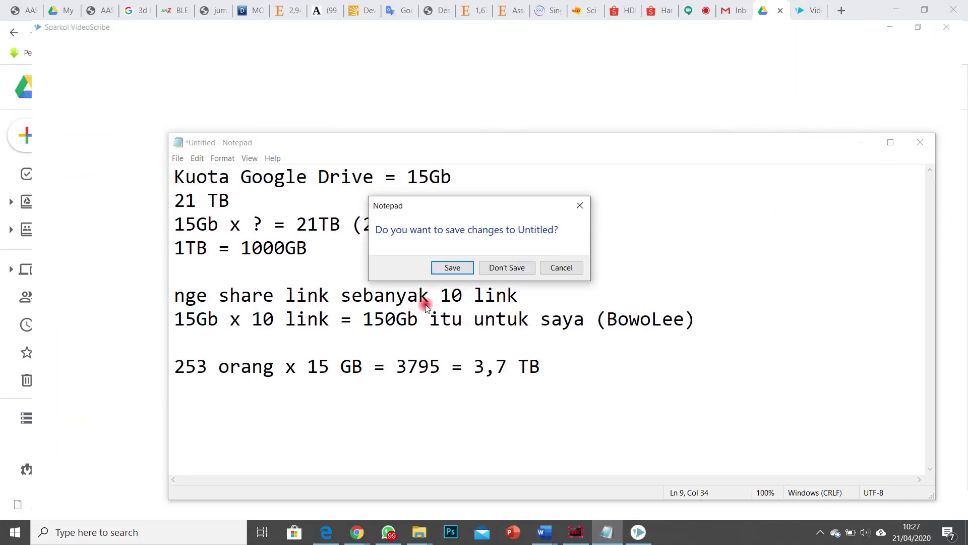
Step: Close Notepad without saving, dismiss the VideoScribe update notice, and continue in offline mode
left_click(496, 263)
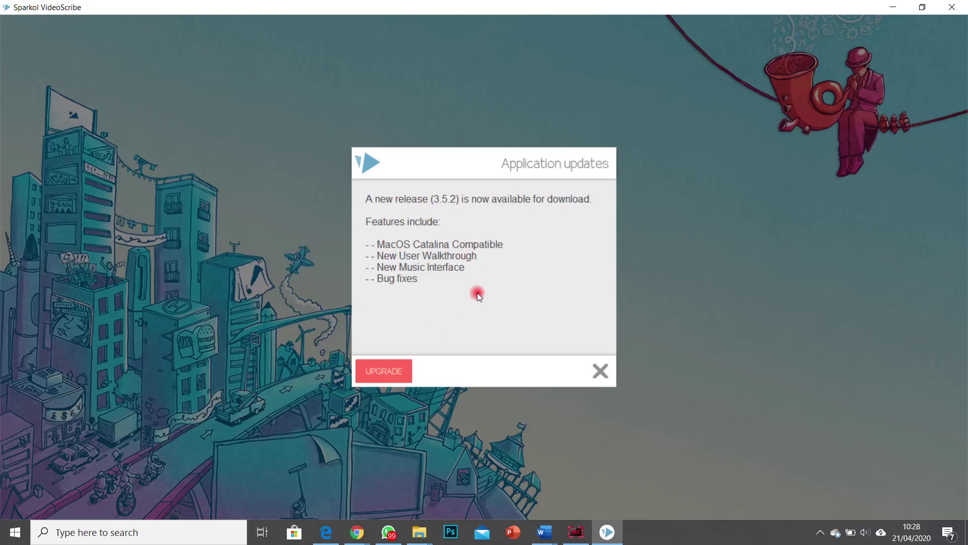
left_click(600, 373)
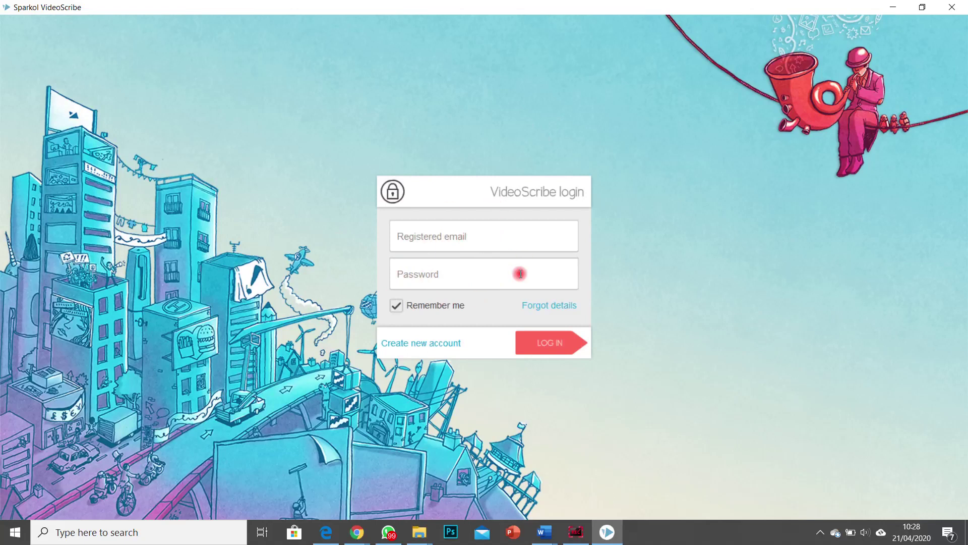
left_click(547, 350)
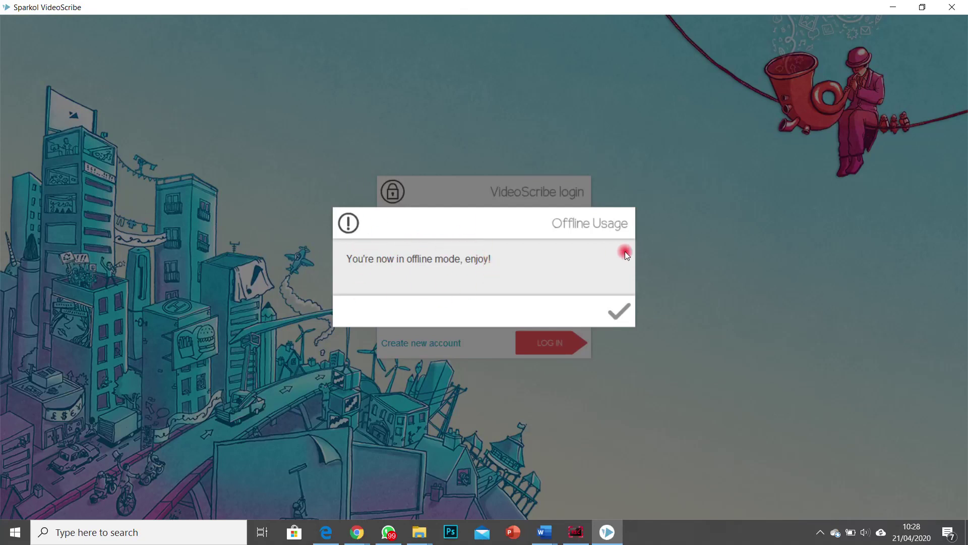
left_click(620, 315)
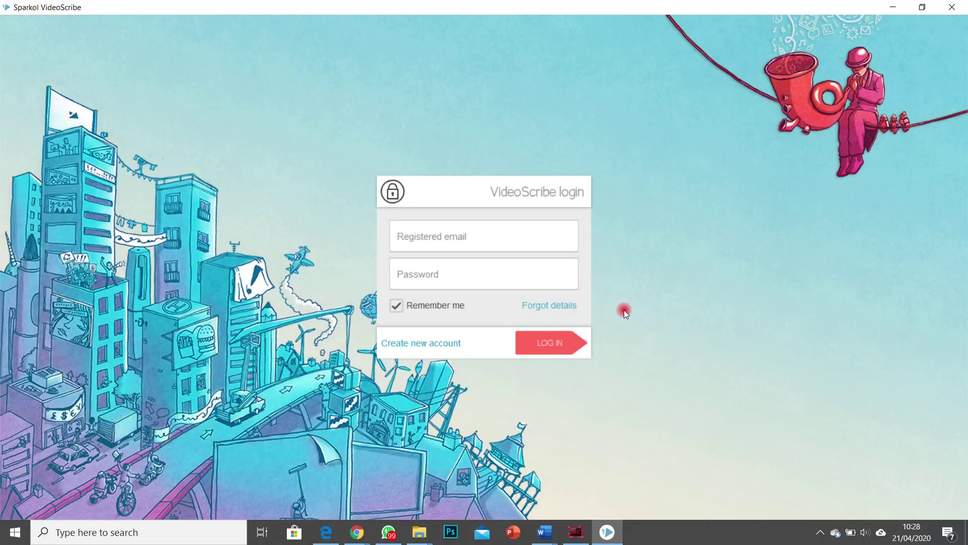
left_click(540, 342)
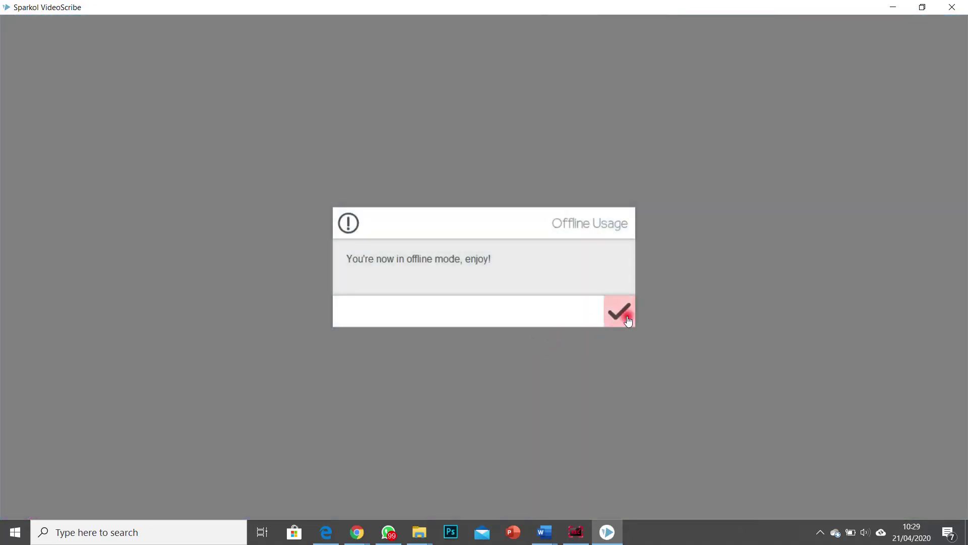
Step: Confirm offline mode, dismiss the chat notification, and close the blank VideoScribe window
left_click(626, 318)
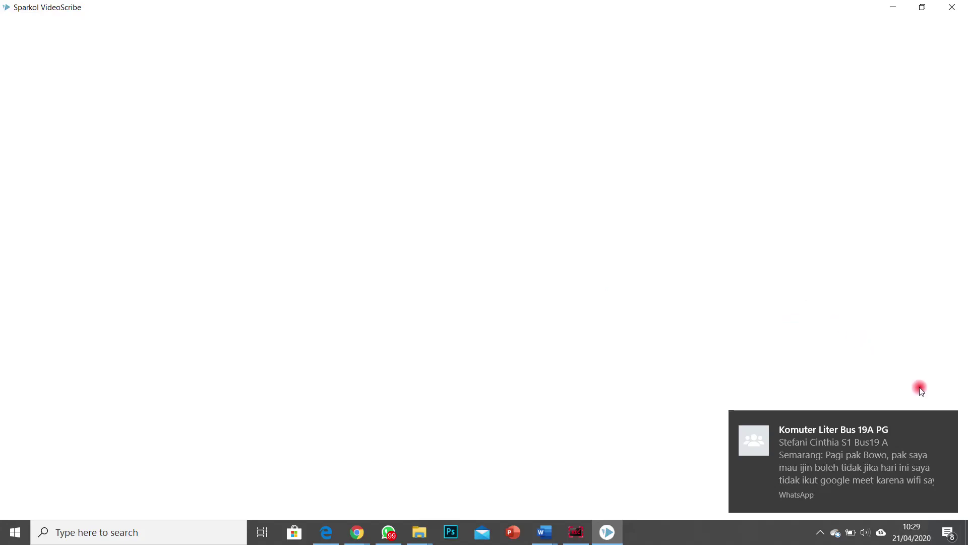
left_click(946, 422)
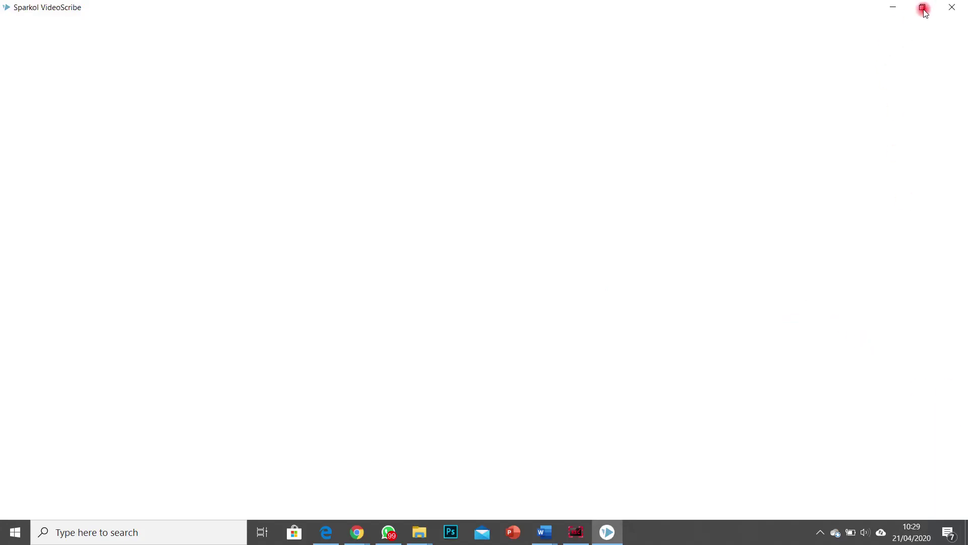
left_click(950, 9)
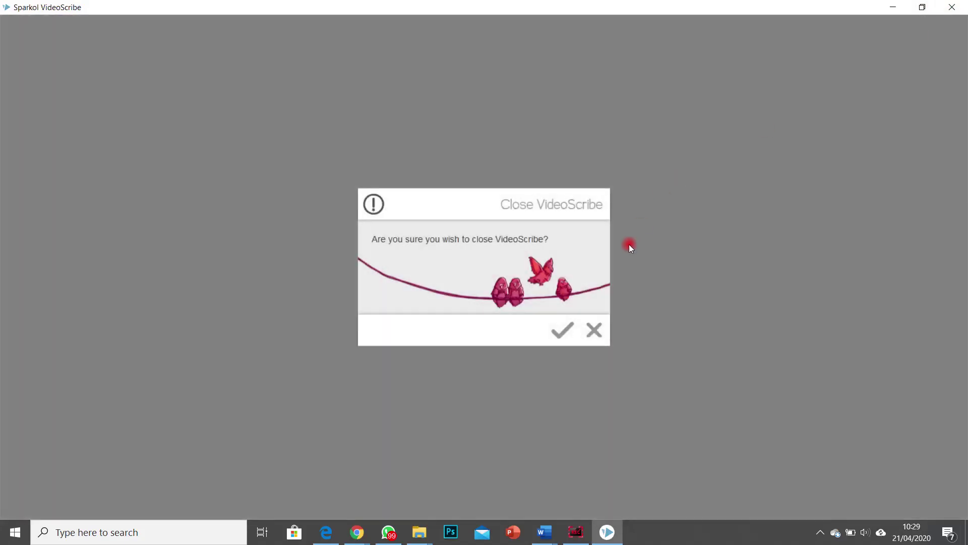
left_click(564, 331)
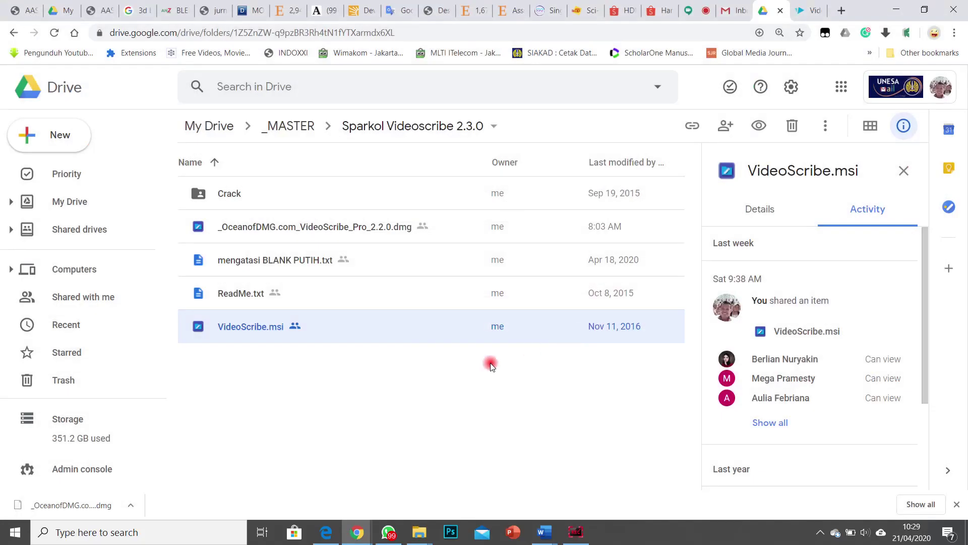
Step: Open mengatasi BLANK PUTIH.txt in Google Drive's preview
left_click(247, 263)
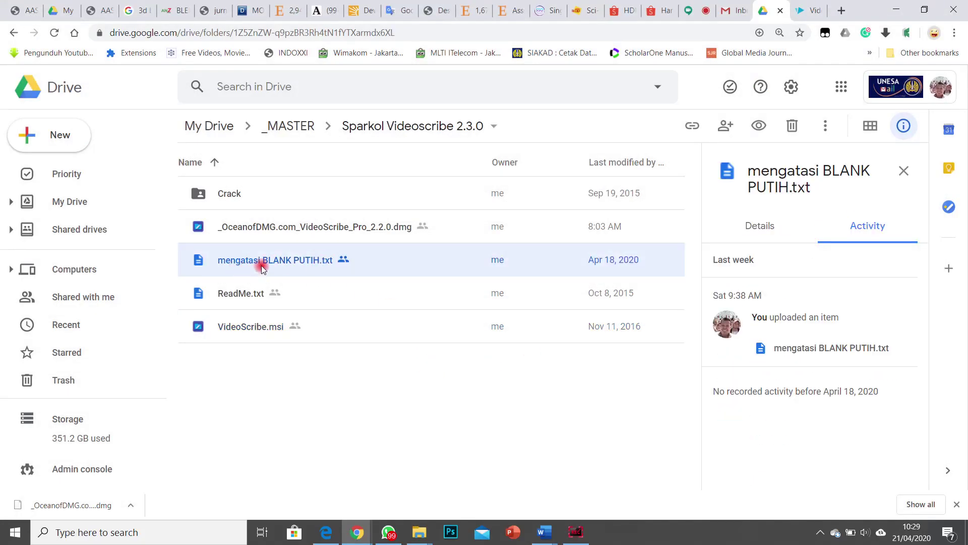
double_click(260, 267)
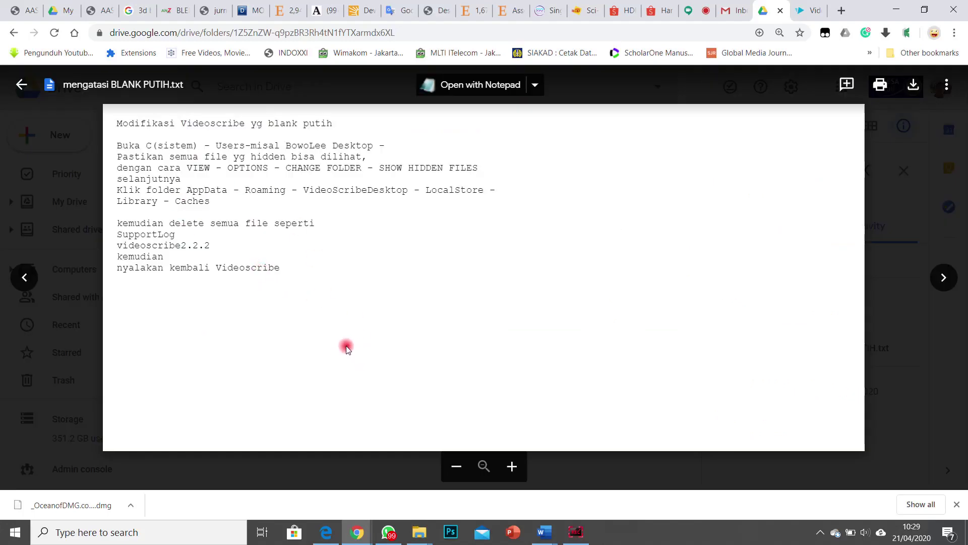
Step: Show Local Disk (C:) in a restored File Explorer window moved beside the note
mouse_move(419, 533)
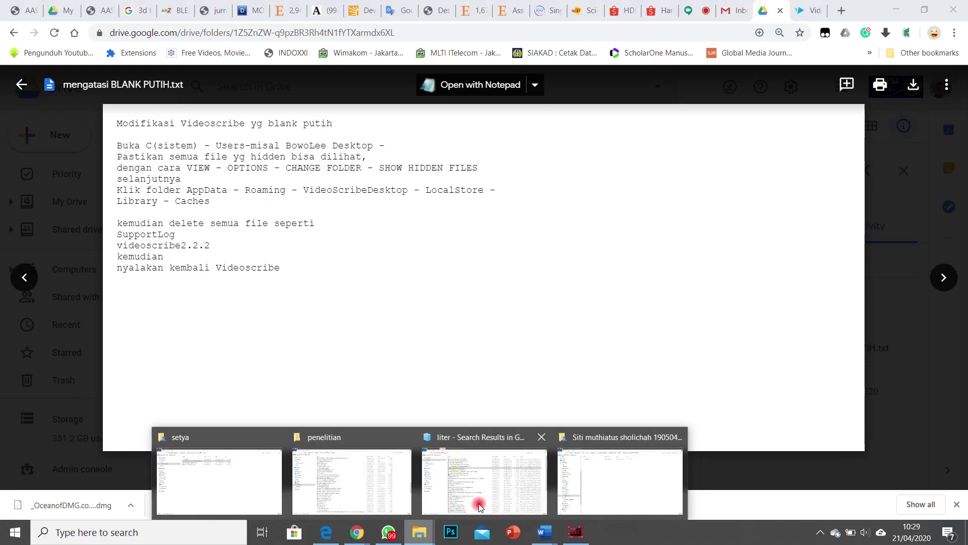
left_click(616, 471)
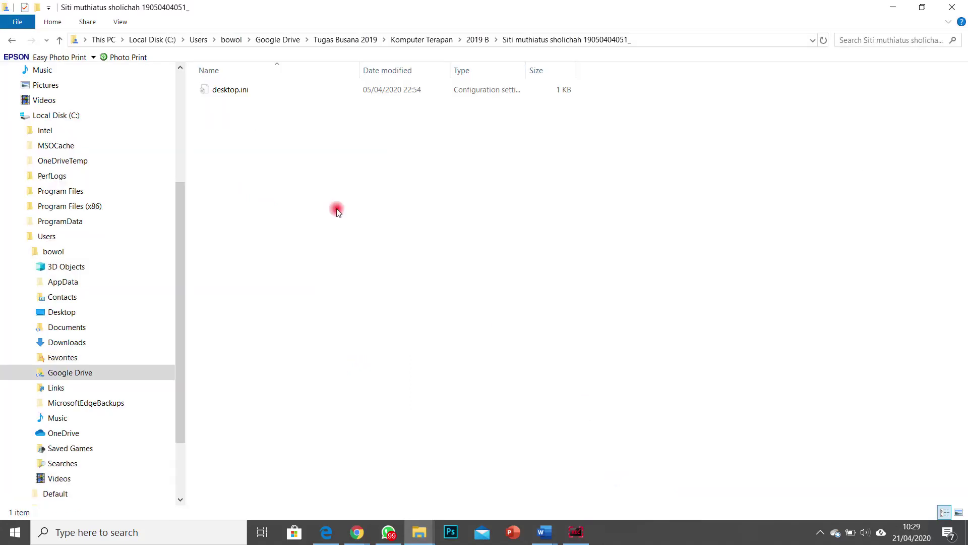
left_click(58, 115)
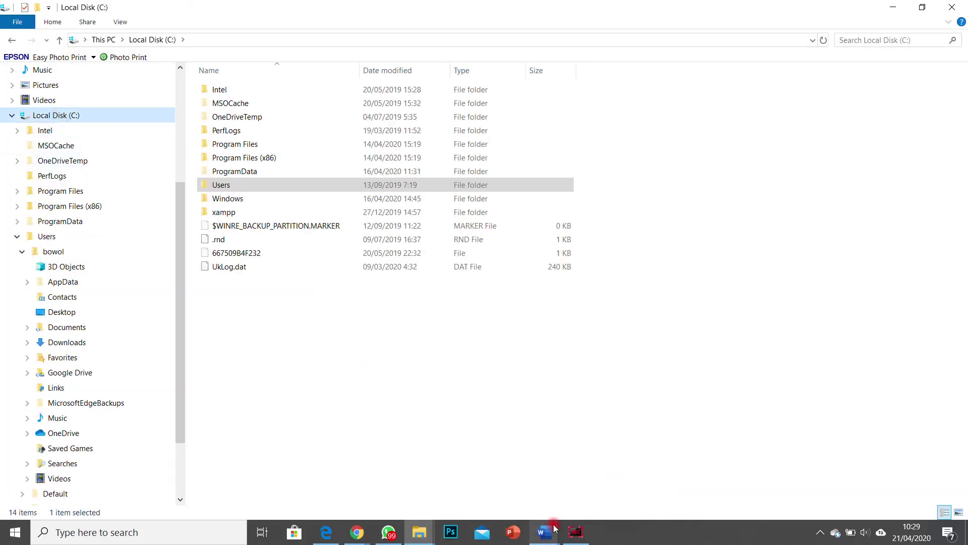
left_click(924, 8)
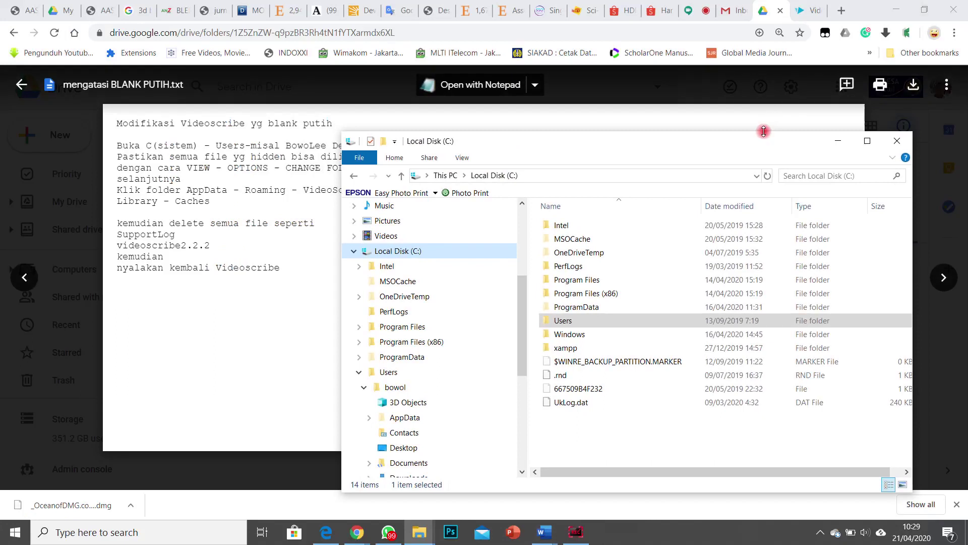
left_click(345, 208)
left_click_drag(487, 147, 503, 222)
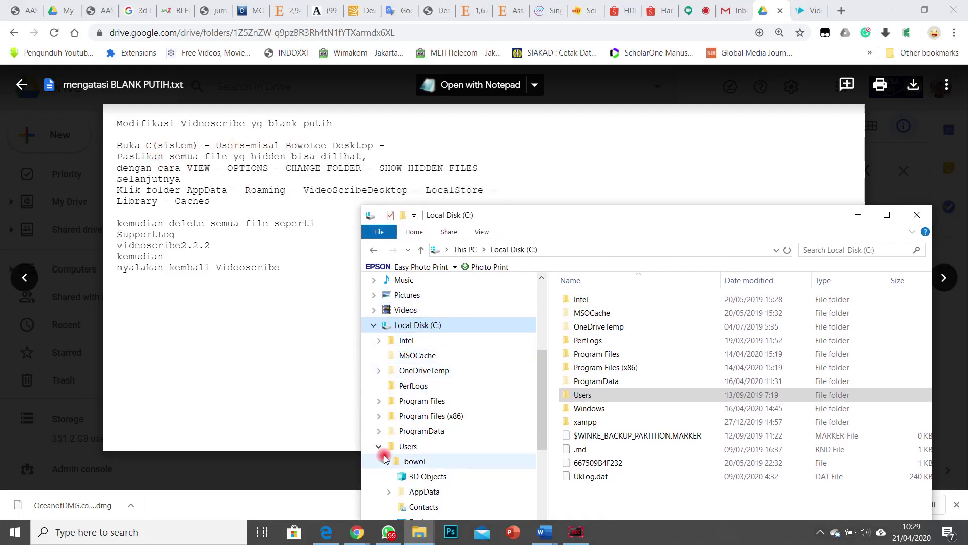
scroll(421, 449, "down", 1)
scroll(422, 449, "down", 1)
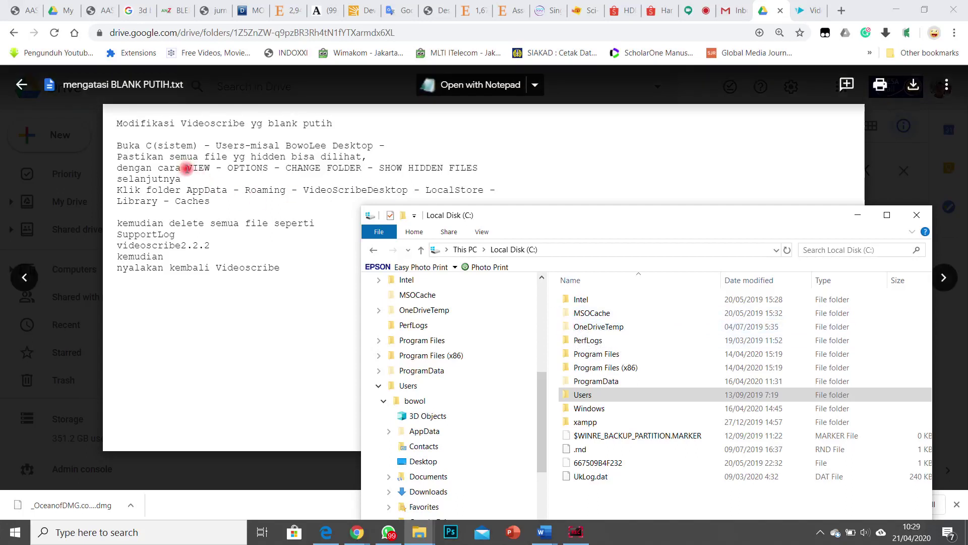
Step: Confirm in Folder Options that hidden files are shown, then select the Users folder
left_click(482, 233)
left_click(856, 254)
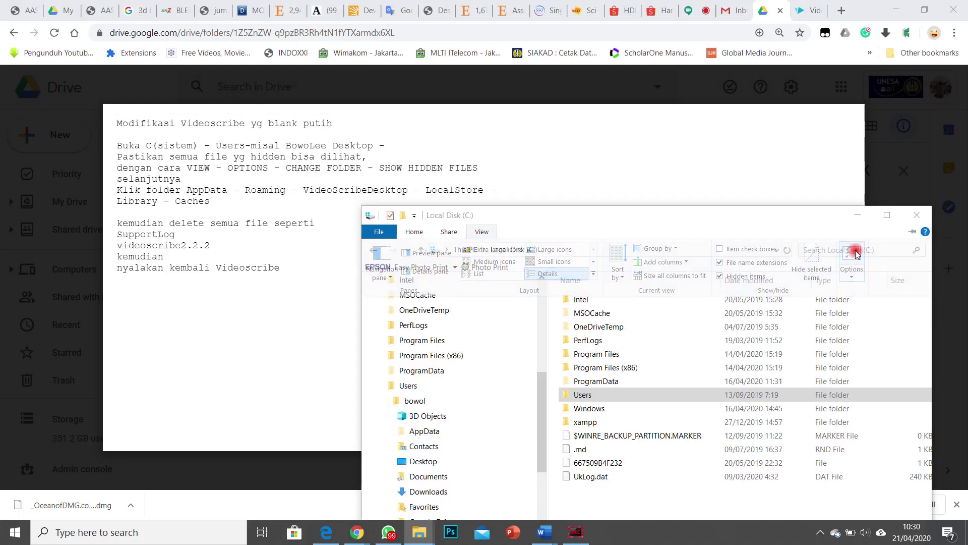
left_click(435, 250)
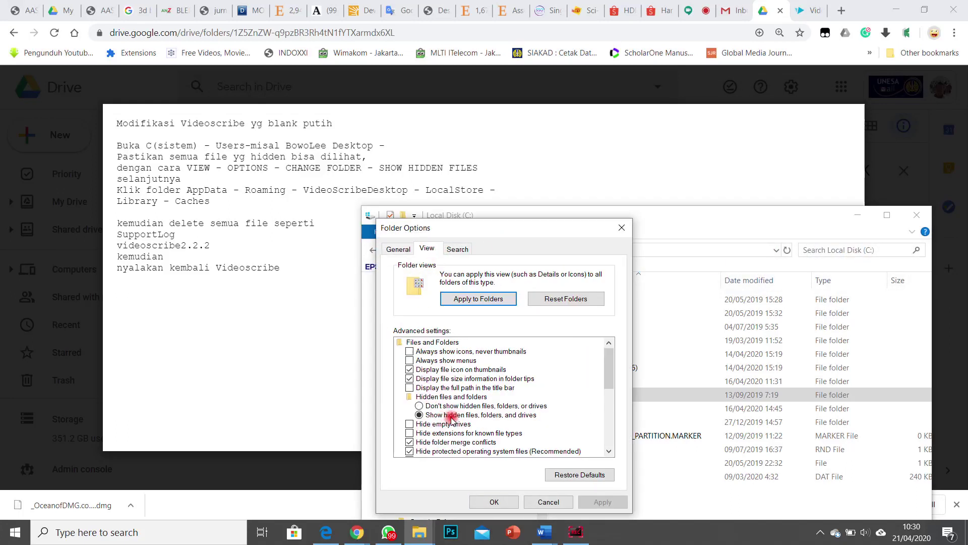
left_click(533, 502)
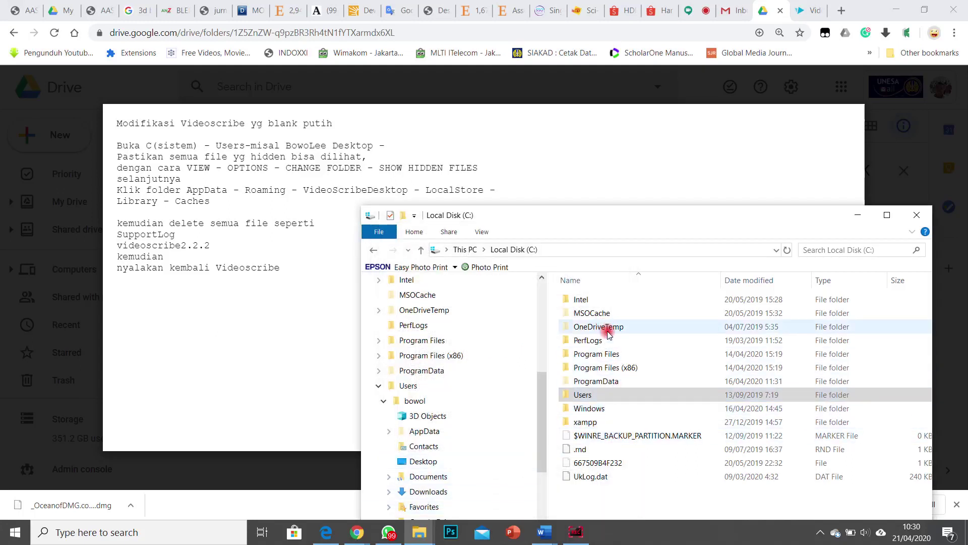
left_click(589, 398)
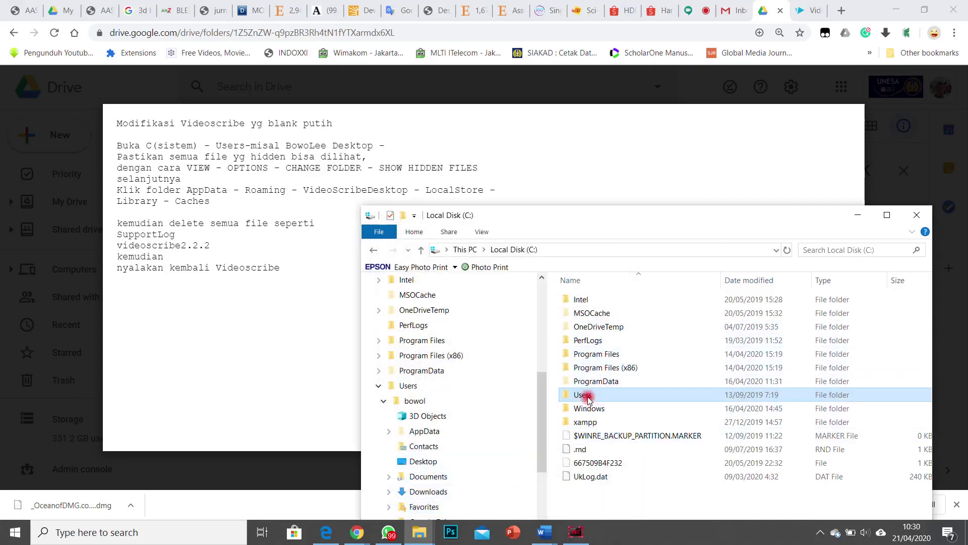
Step: Open Users and the user's profile folder, marking the AppData step in the note
double_click(588, 396)
double_click(601, 300)
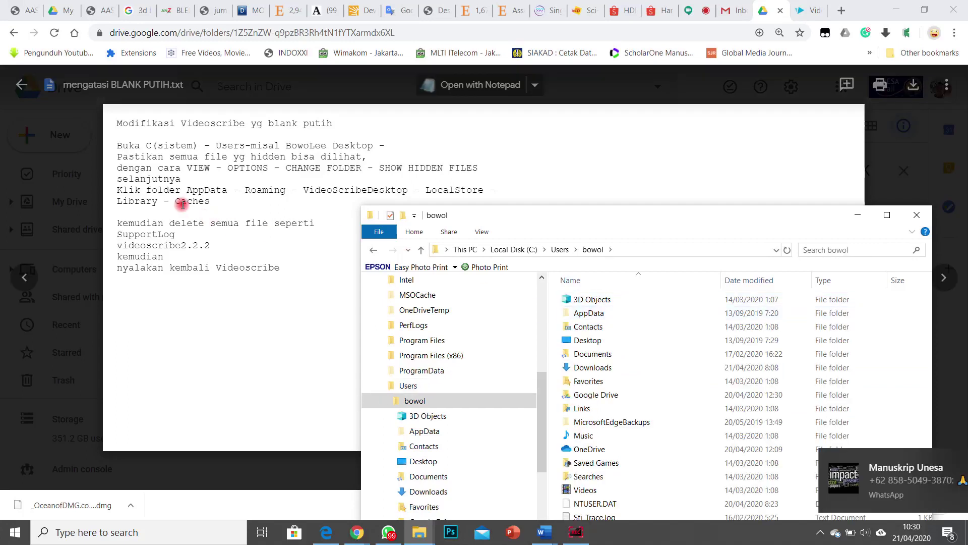
left_click_drag(229, 190, 210, 190)
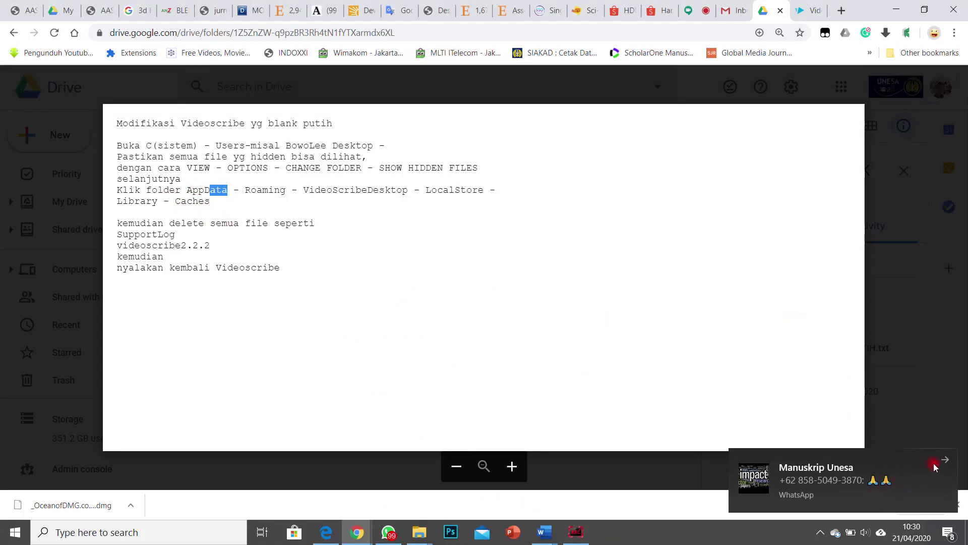
left_click(943, 461)
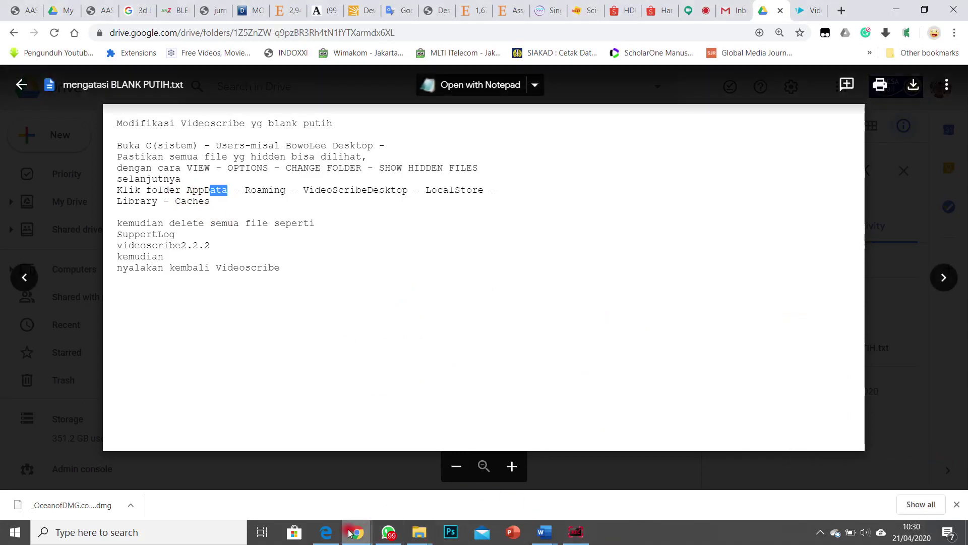
mouse_move(420, 534)
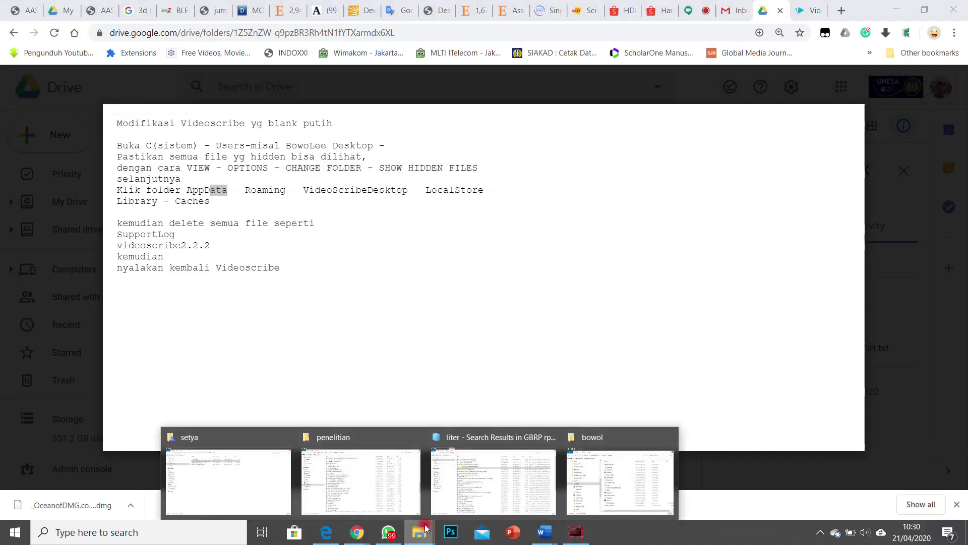
left_click(606, 464)
Step: Navigate AppData > Roaming > VideoScribeDesktop > Local Store > Library > Caches
double_click(588, 312)
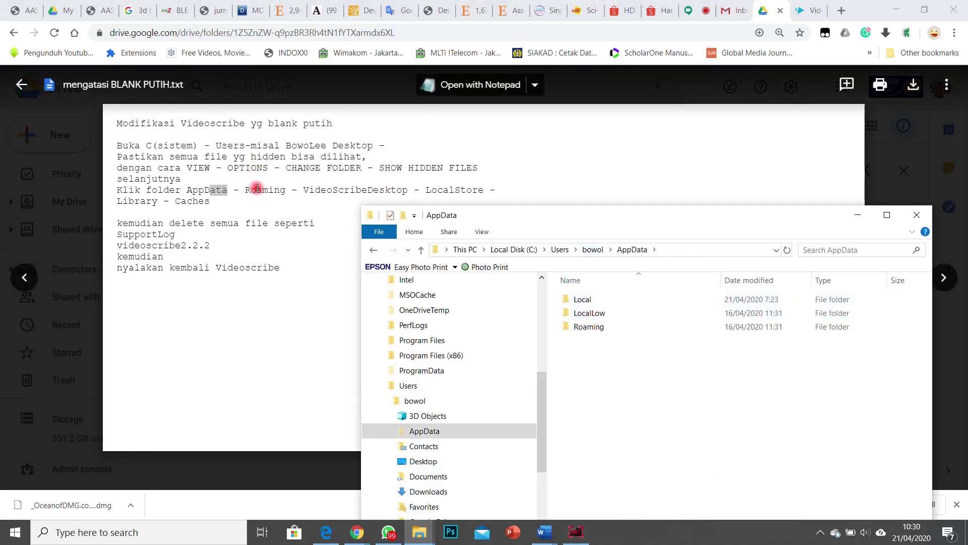
double_click(588, 326)
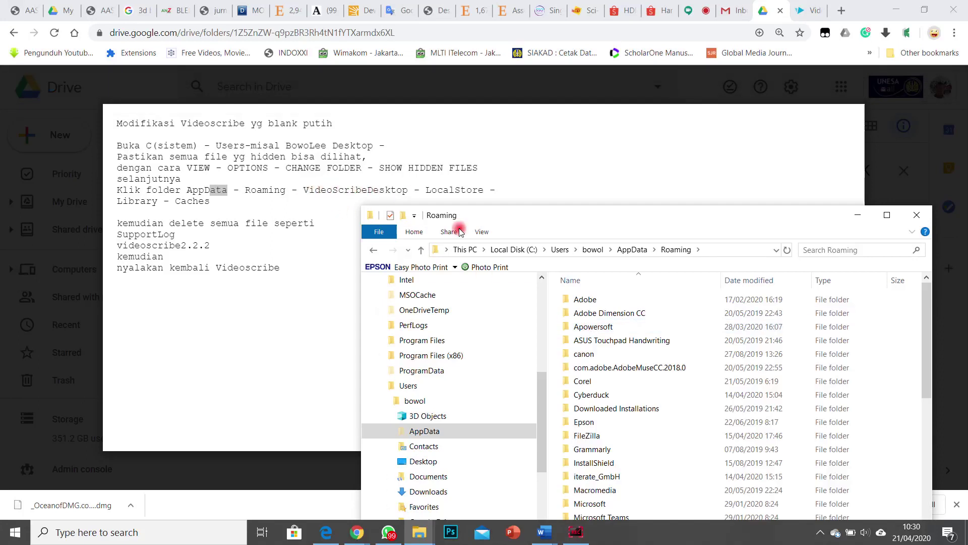
scroll(637, 370, "down", 7)
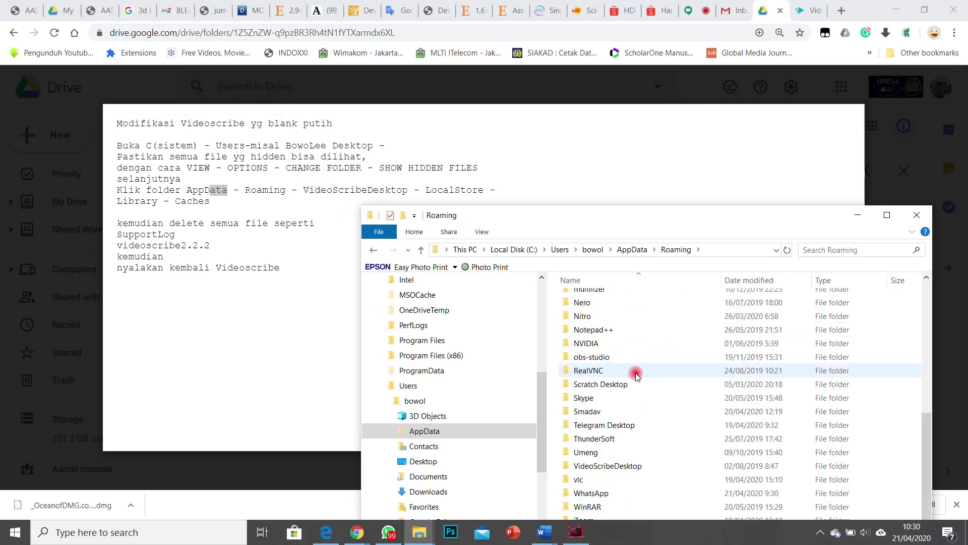
double_click(624, 467)
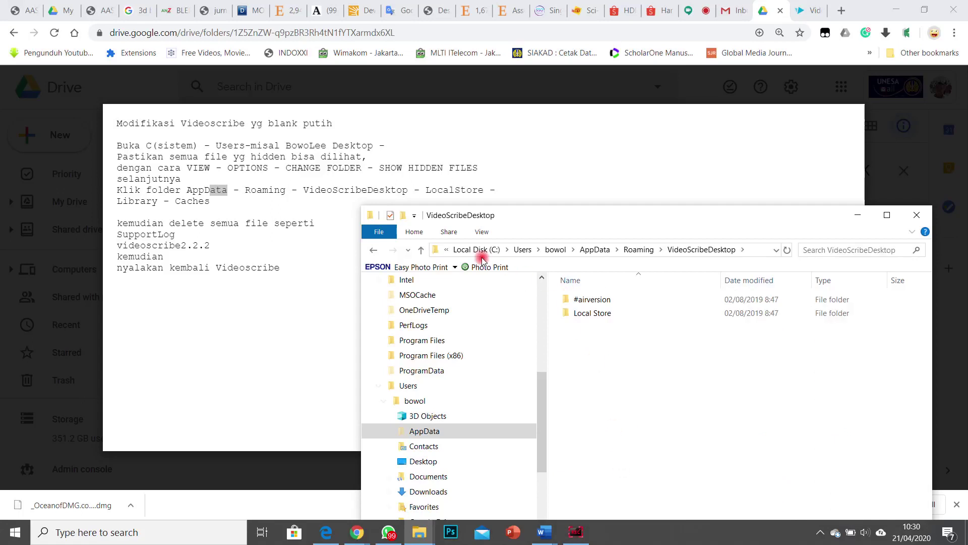
double_click(583, 313)
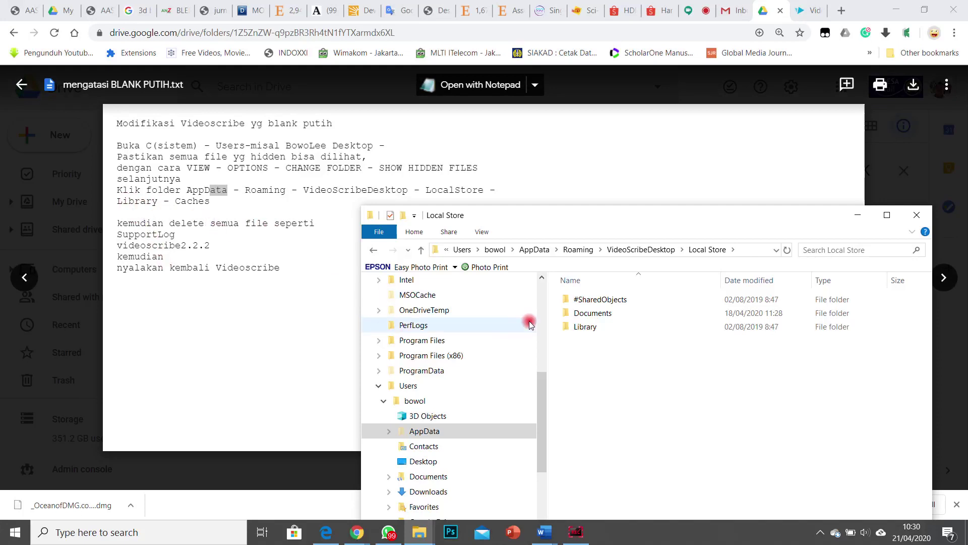
double_click(580, 327)
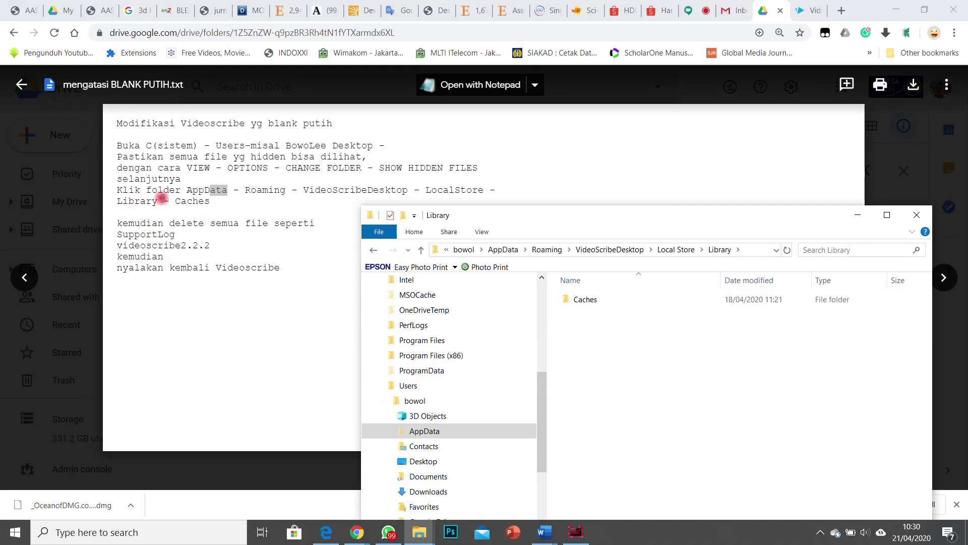
double_click(585, 299)
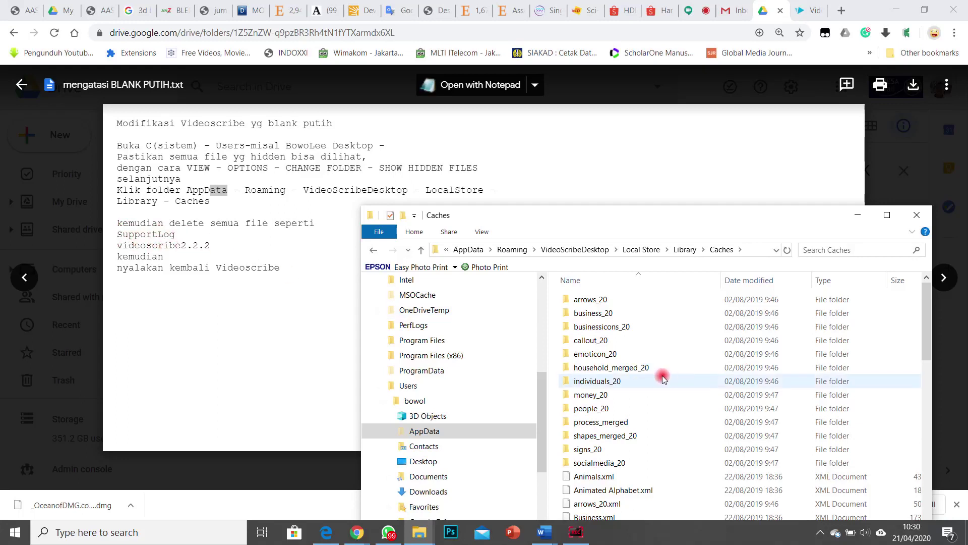
Step: Permanently delete supportLog.txt and videoscribe2.2.2.xml from Caches, then close the window
scroll(653, 383, "down", 13)
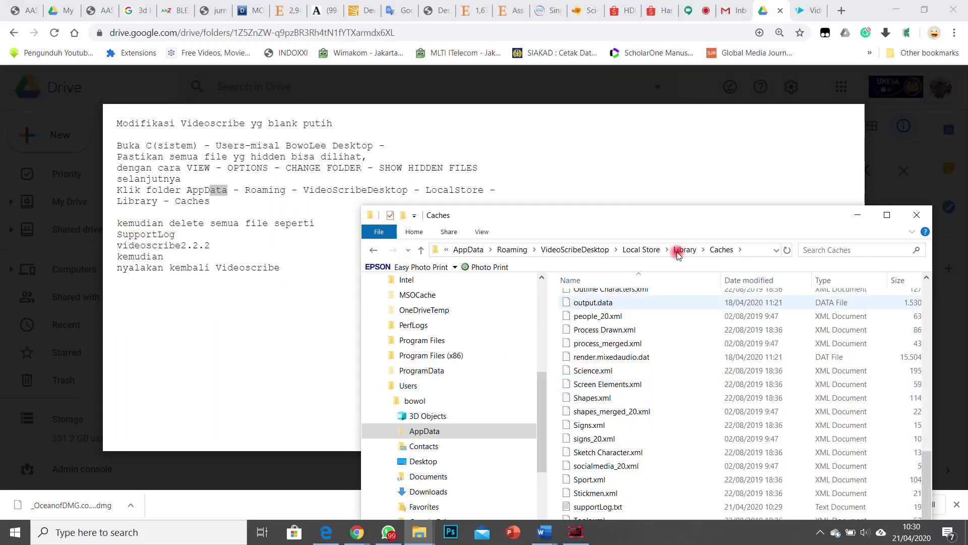
left_click_drag(683, 216, 691, 153)
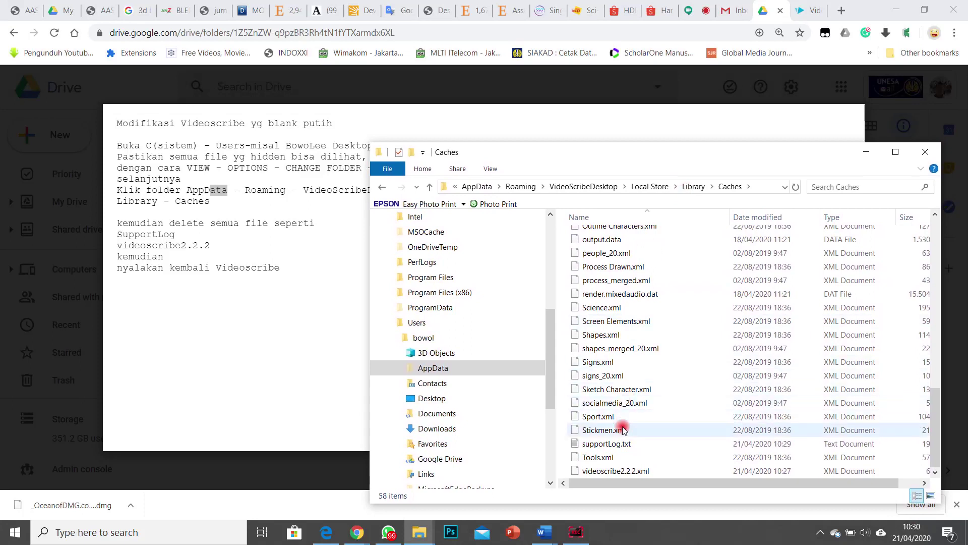
left_click(613, 446)
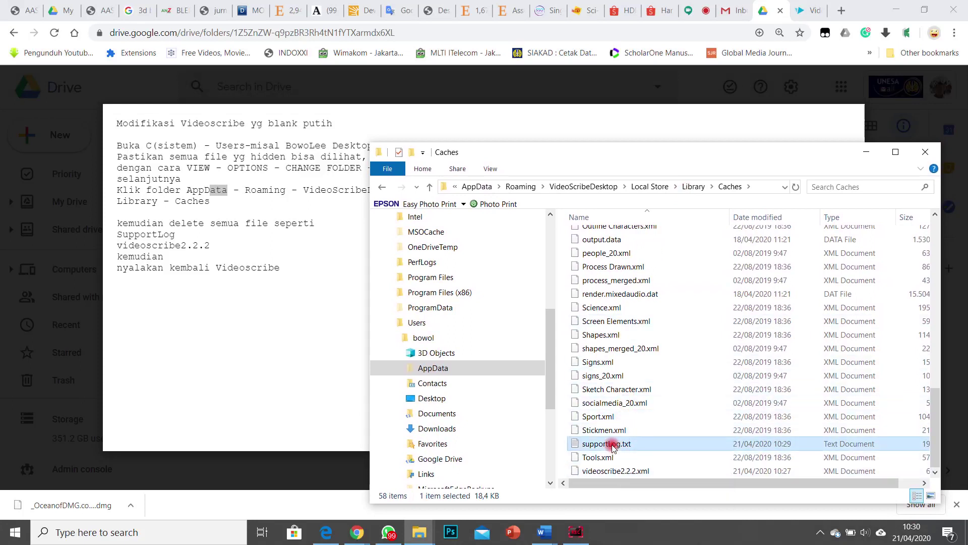
left_click(624, 471, "ctrl")
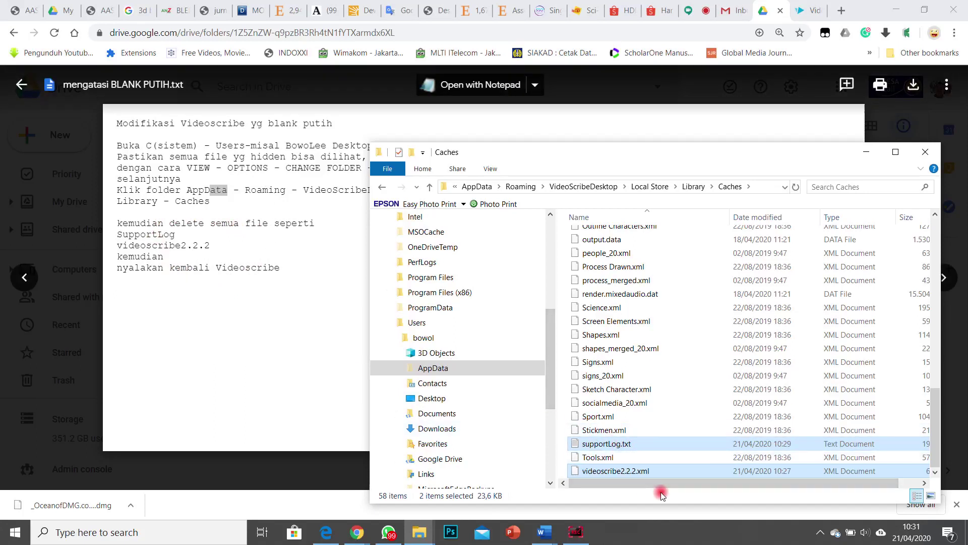
right_click(676, 445)
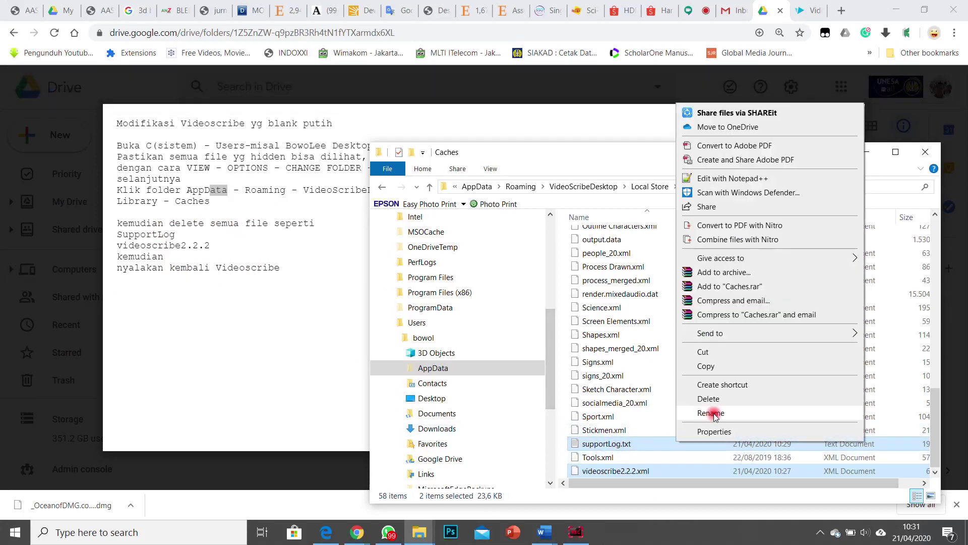
left_click(717, 401)
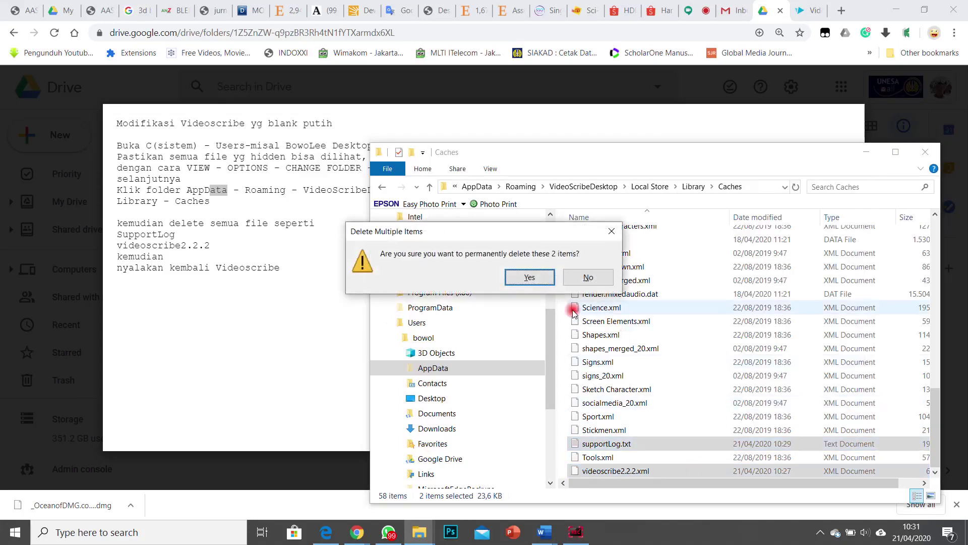
left_click(537, 282)
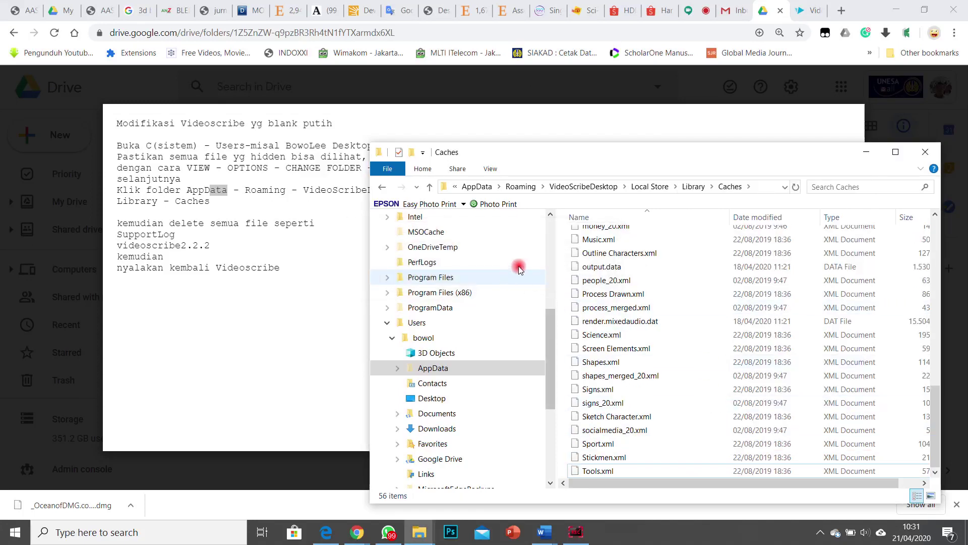
left_click(922, 153)
Step: Relaunch VideoScribe from a taskbar search for 'video'
left_click(206, 535)
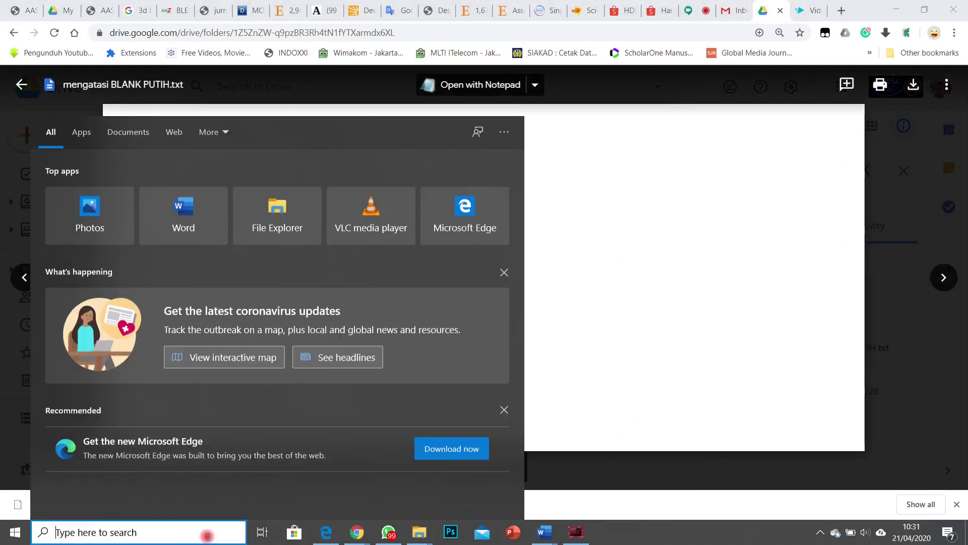
type("video")
key("Return")
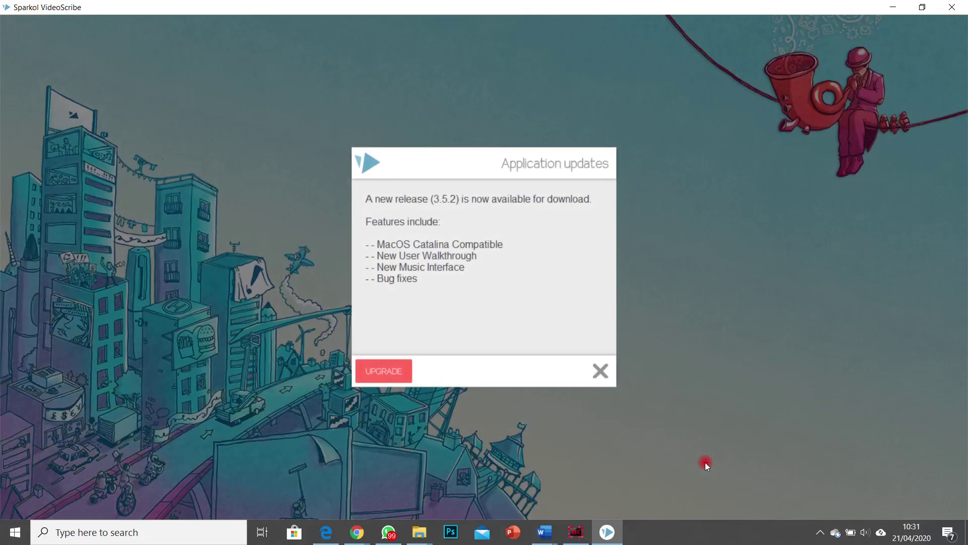
Step: Dismiss the update notice, log in, and recover the BELAJAR LITERASI DIGITAL project
left_click(601, 371)
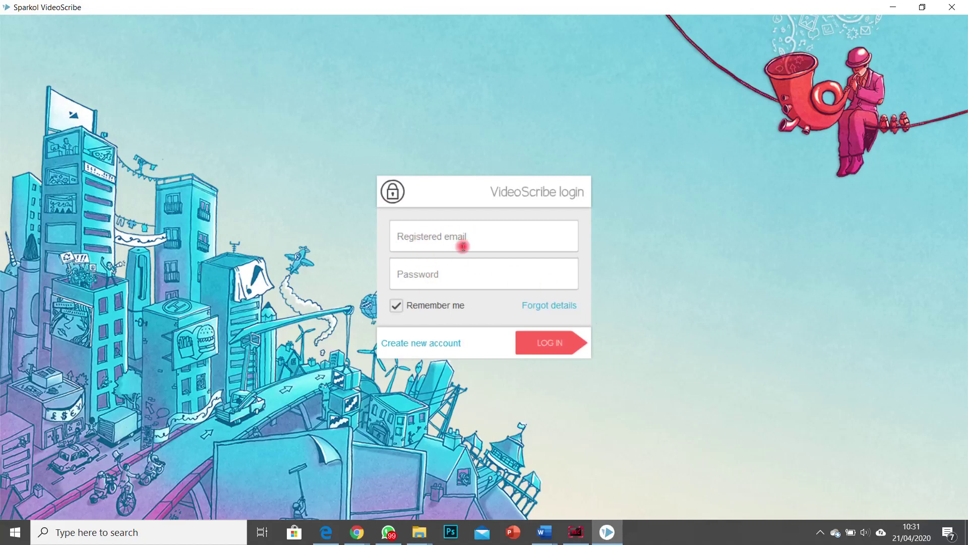
left_click(556, 337)
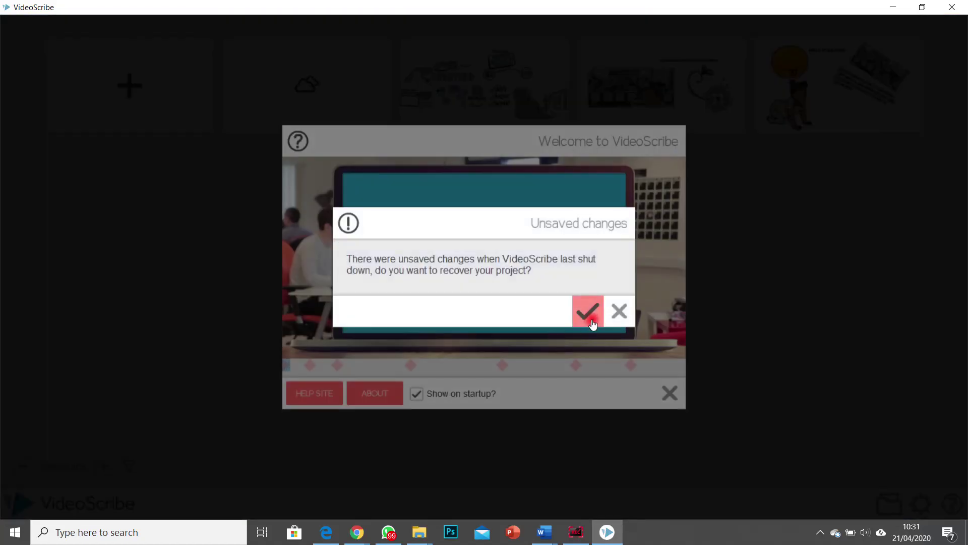
left_click(590, 324)
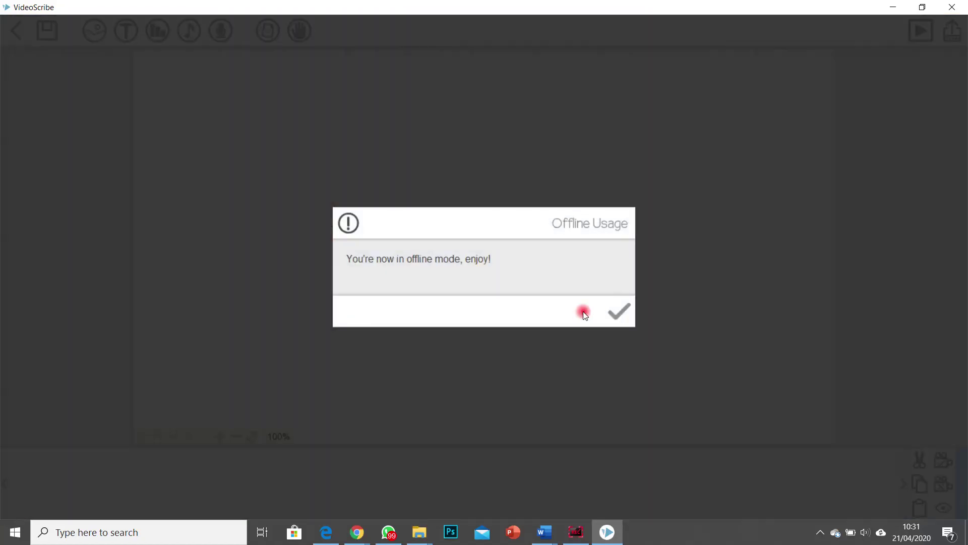
left_click(617, 312)
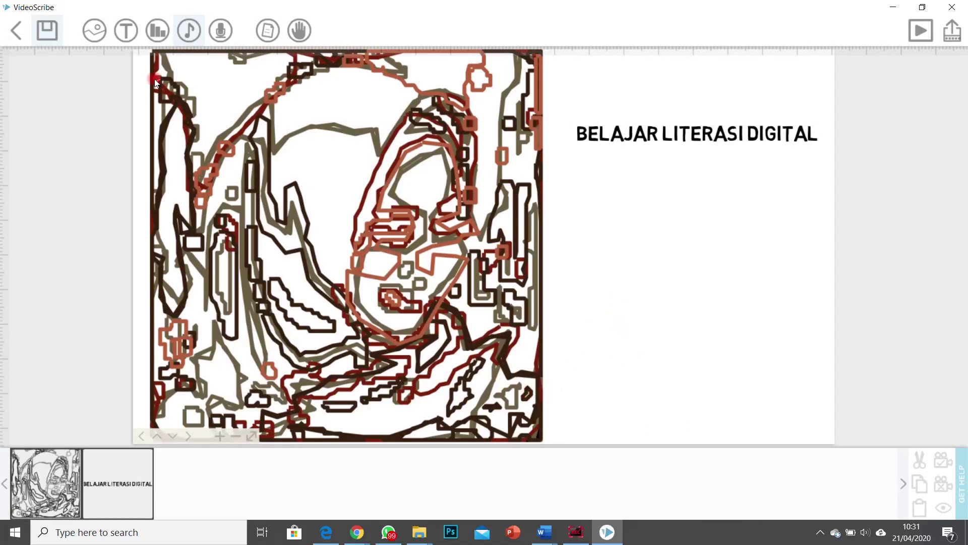
Step: Close the recovered project choosing 'Go back without saving', returning to the three-scribe gallery
left_click(15, 35)
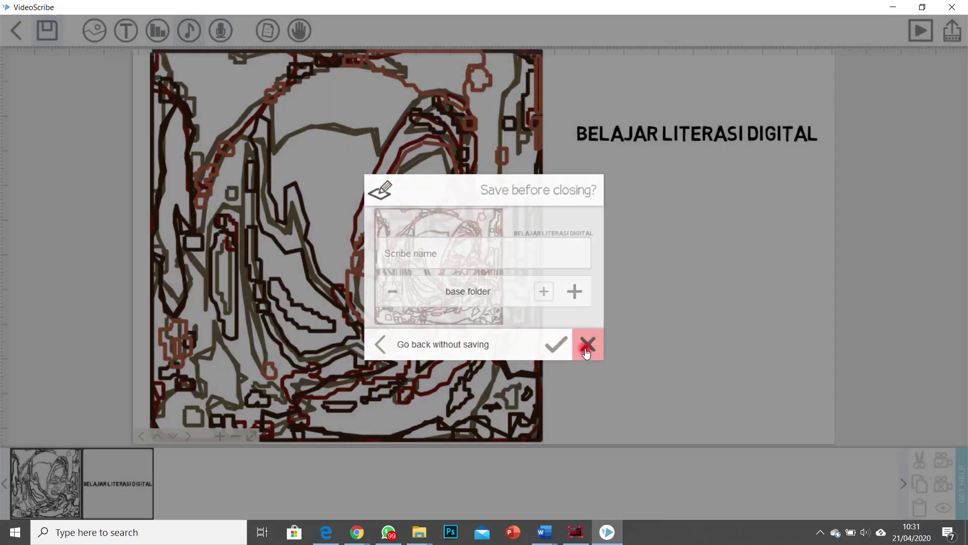
left_click(588, 346)
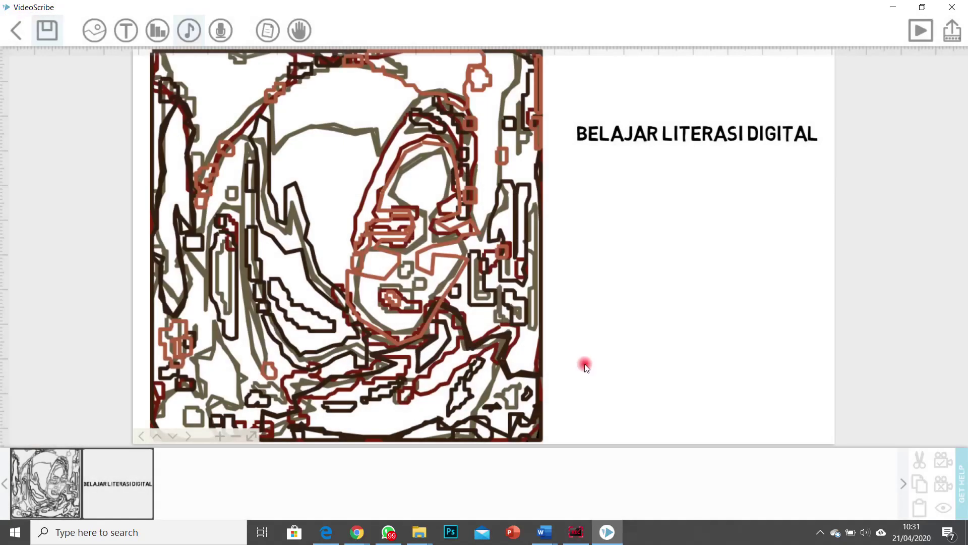
left_click(15, 30)
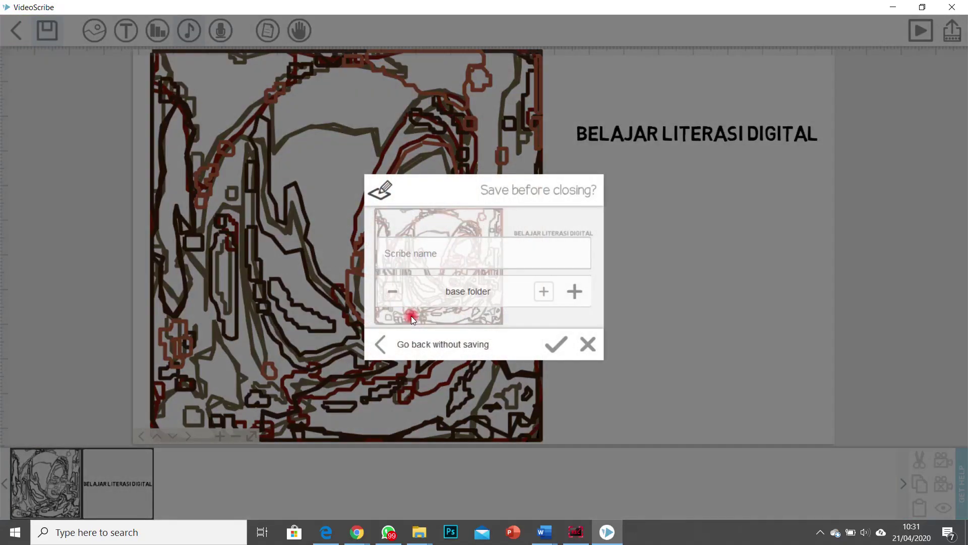
left_click(380, 345)
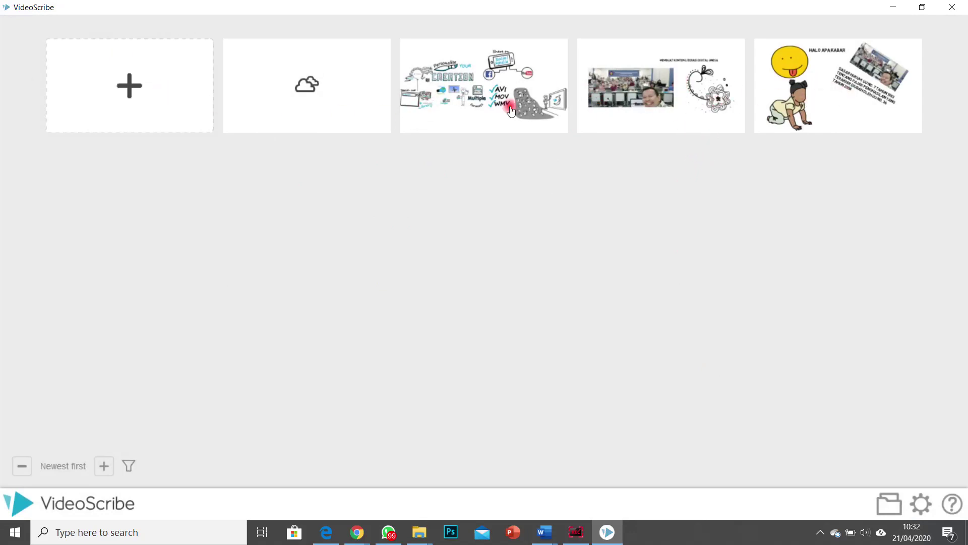
left_click(471, 92)
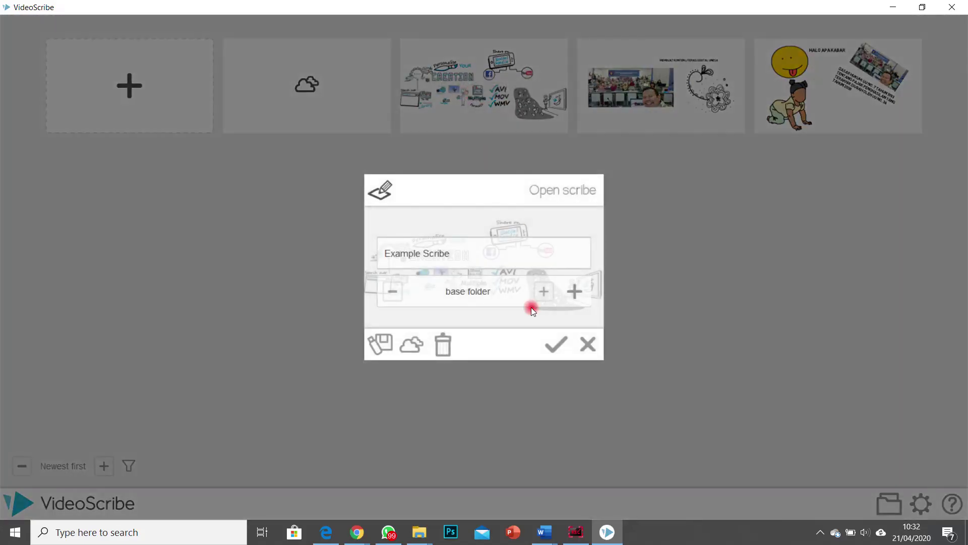
left_click(553, 344)
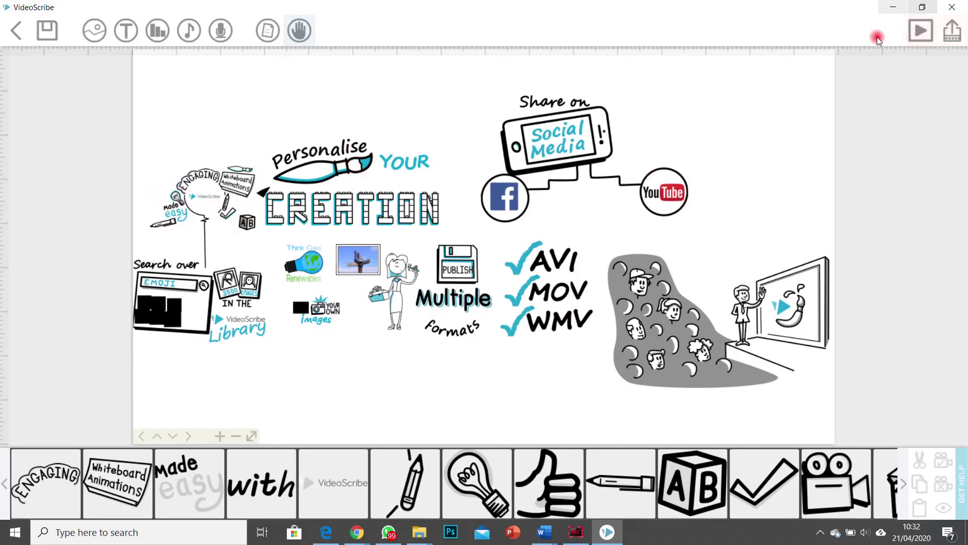
left_click(921, 33)
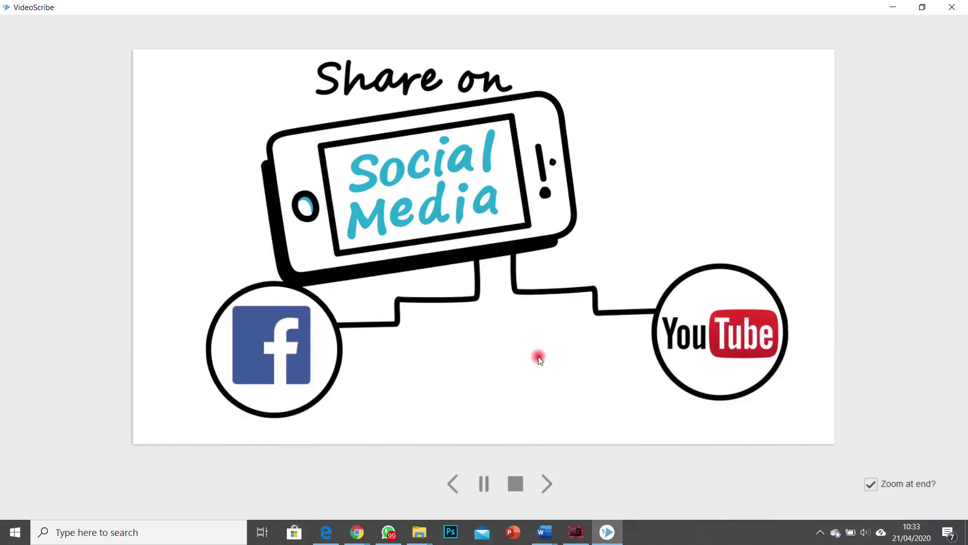
left_click(512, 484)
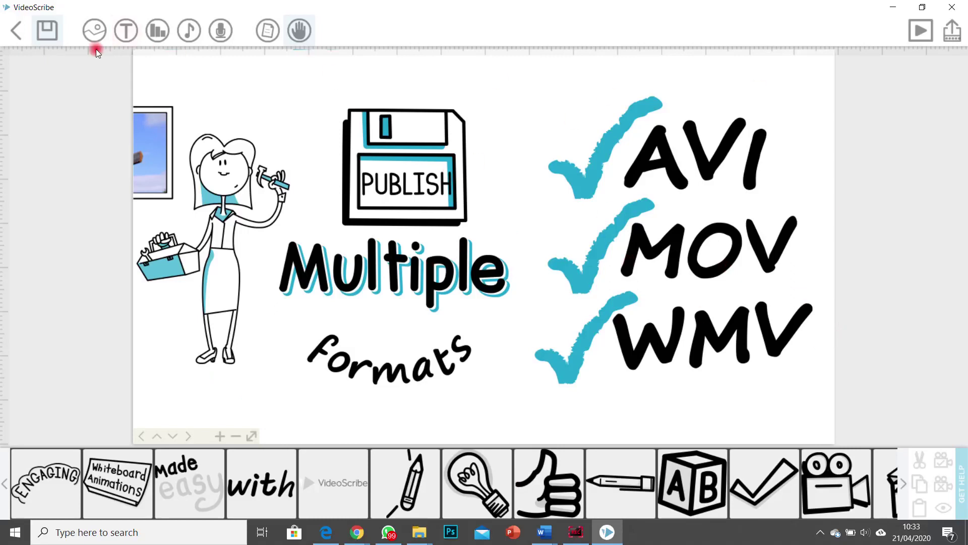
left_click(12, 31)
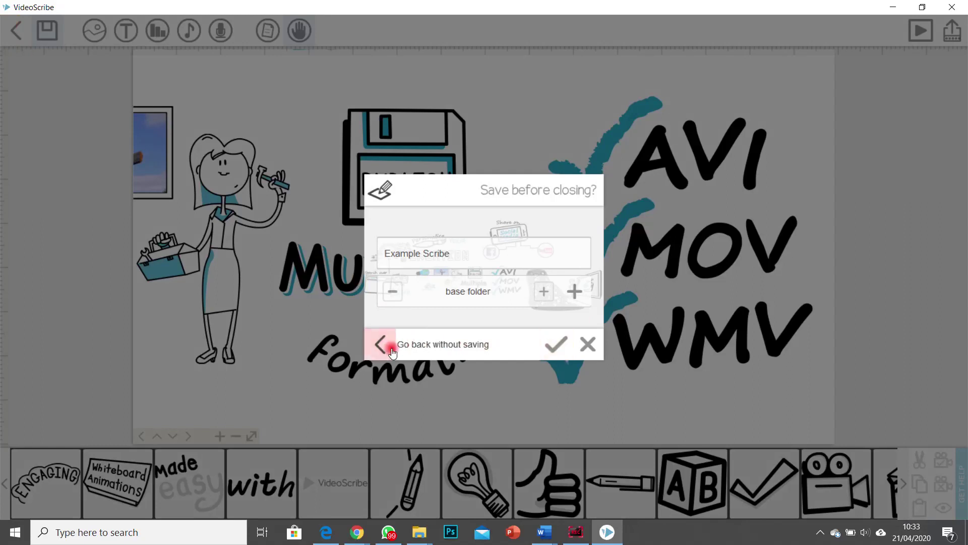
left_click(381, 345)
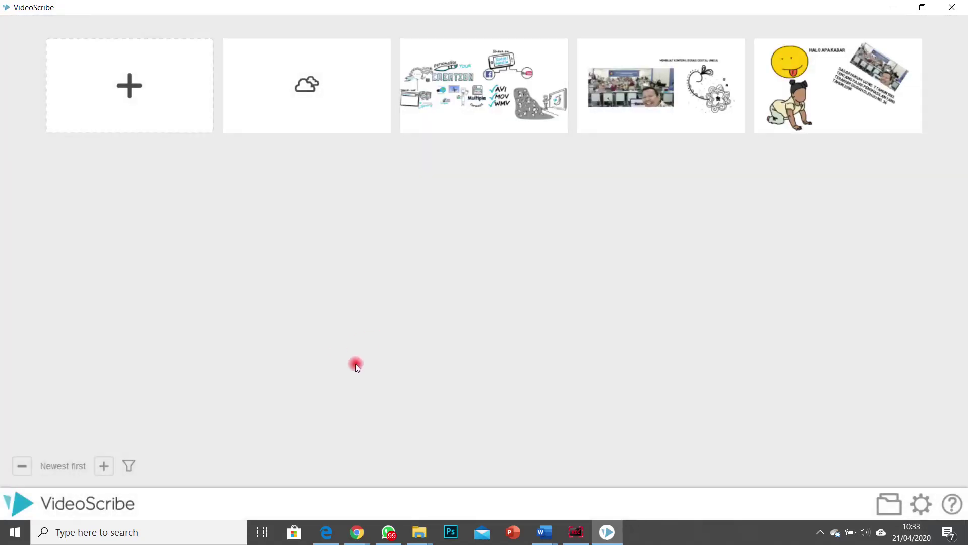
Step: Open the 'MEMBUAT KONTEN LITERASI DIGITAL UNESA' scribe and inspect its photo, flower and title elements
left_click(670, 89)
left_click(555, 343)
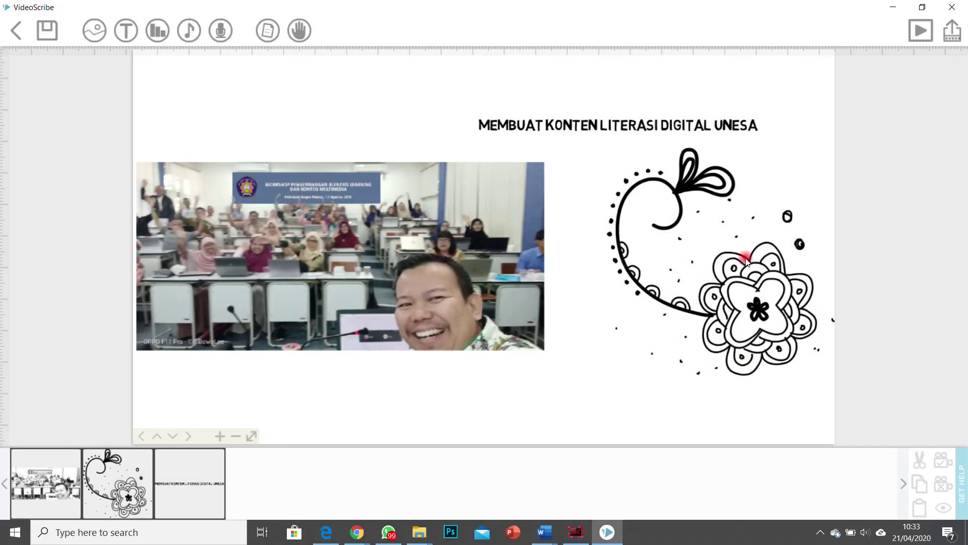
left_click(49, 482)
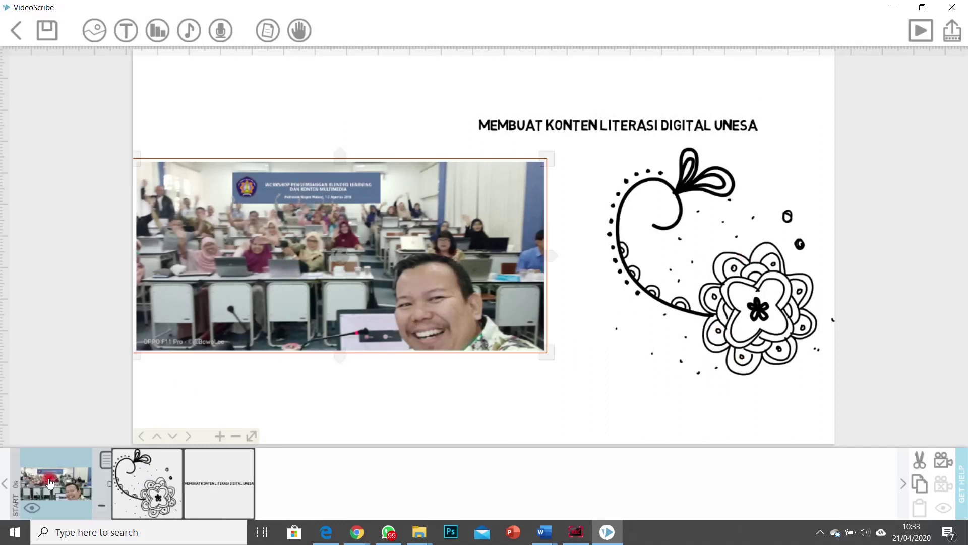
left_click(192, 485)
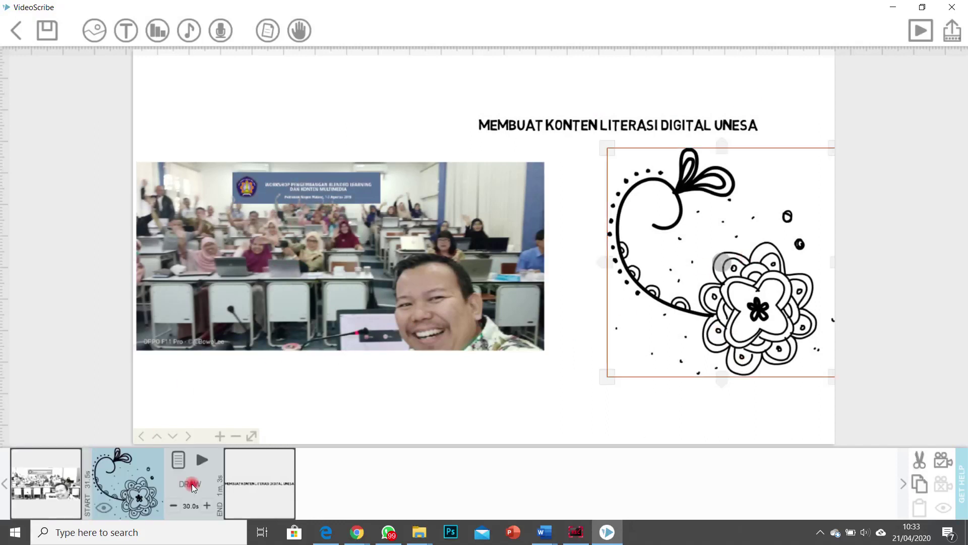
left_click(259, 483)
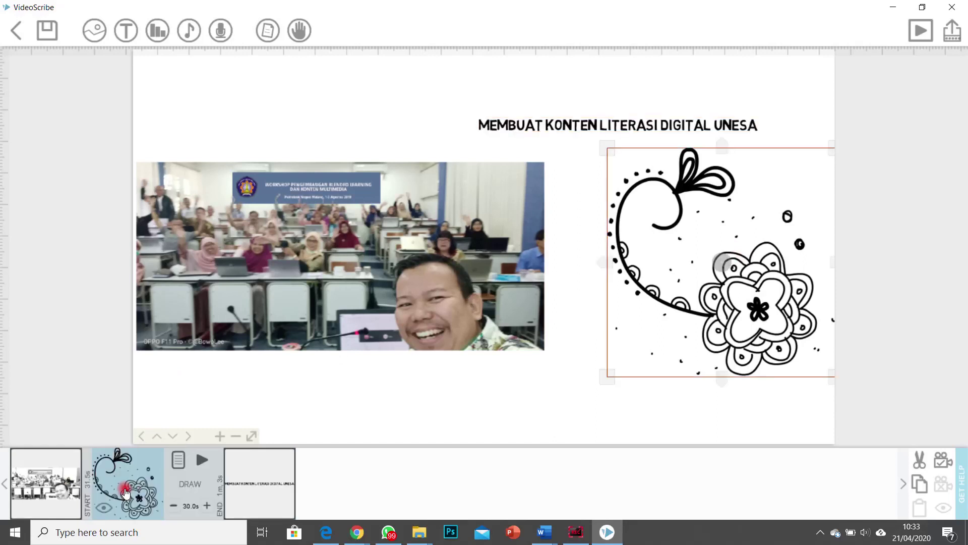
Step: Recheck the workshop photo and flower drawing elements, then play the scribe preview from the start
left_click(51, 468)
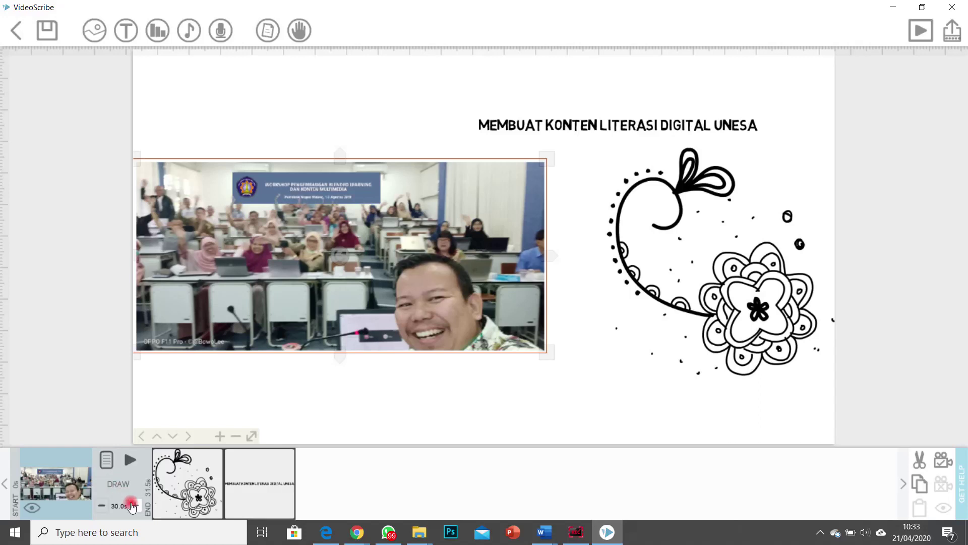
left_click(112, 487)
left_click(108, 459)
left_click(196, 479)
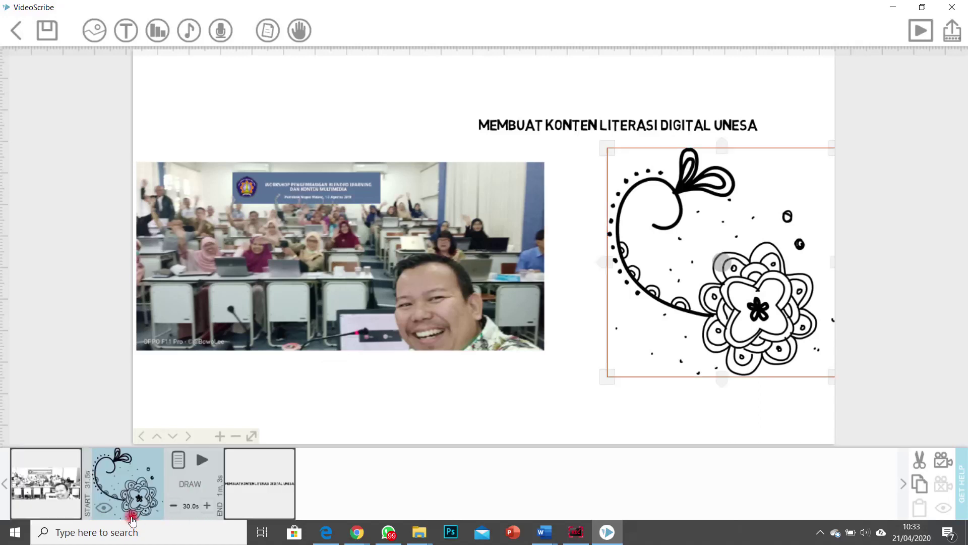
left_click(233, 461)
left_click(83, 412)
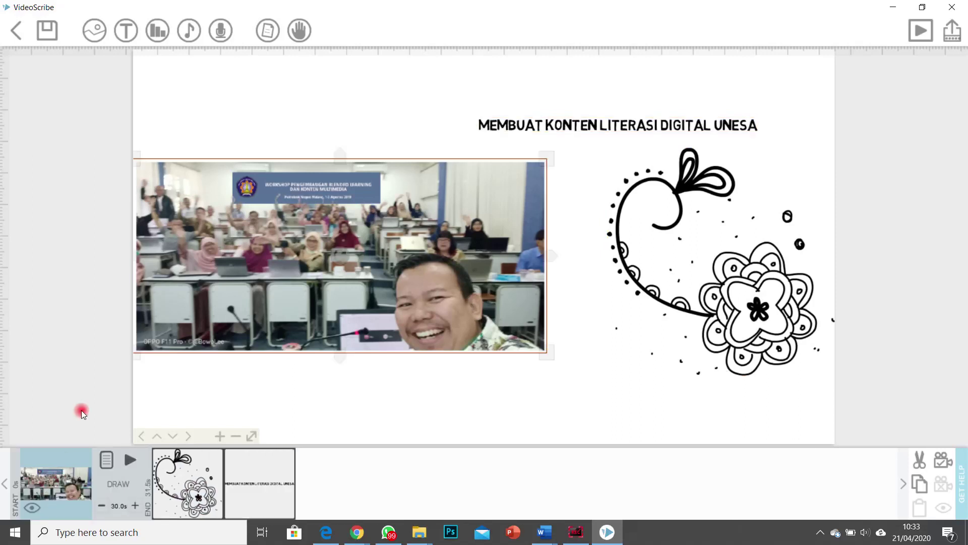
left_click(915, 35)
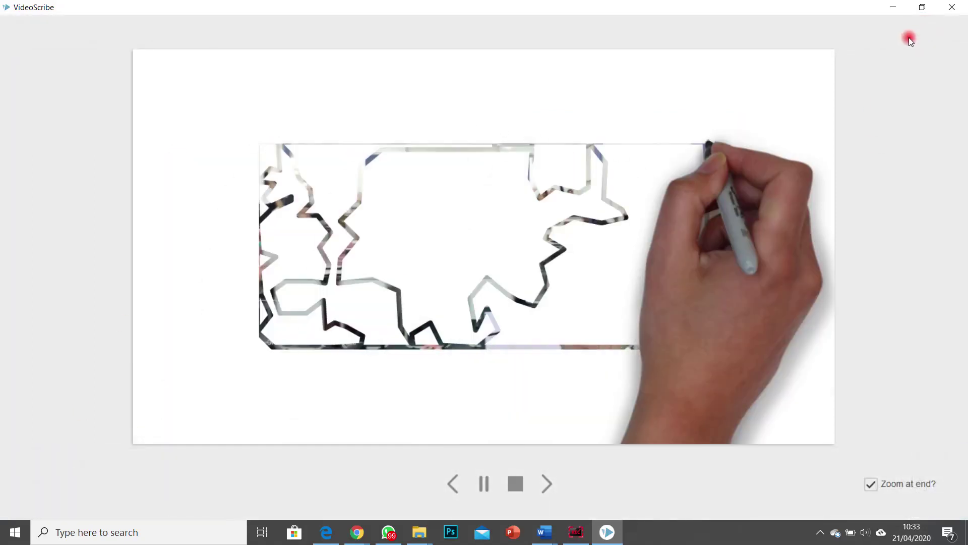
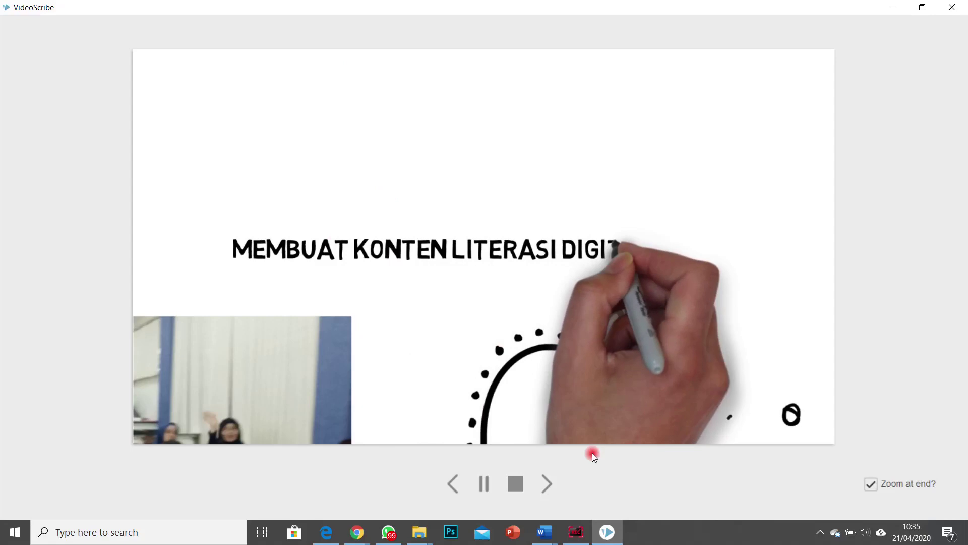
Step: Stop the preview, exit the current scribe without saving, and create a new blank scribe
left_click(515, 483)
left_click(16, 30)
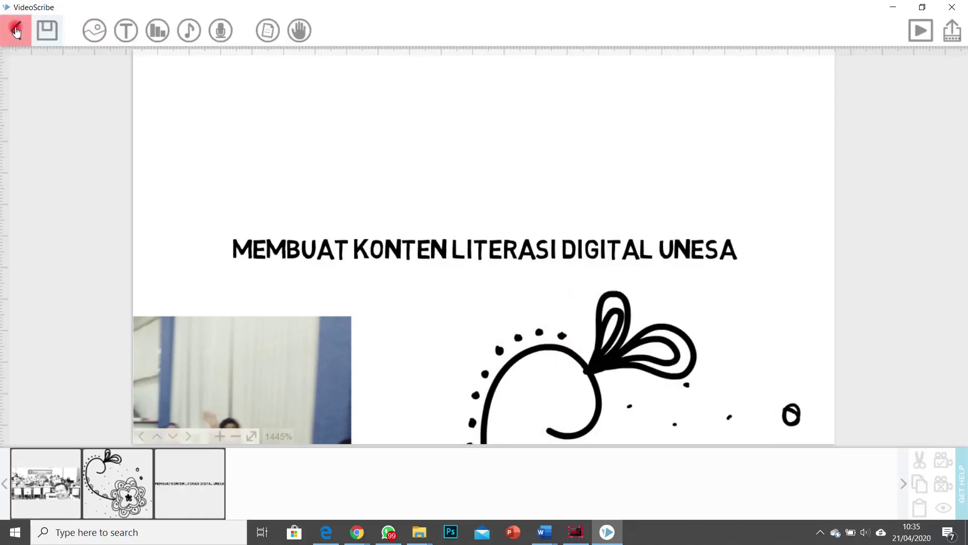
left_click(380, 342)
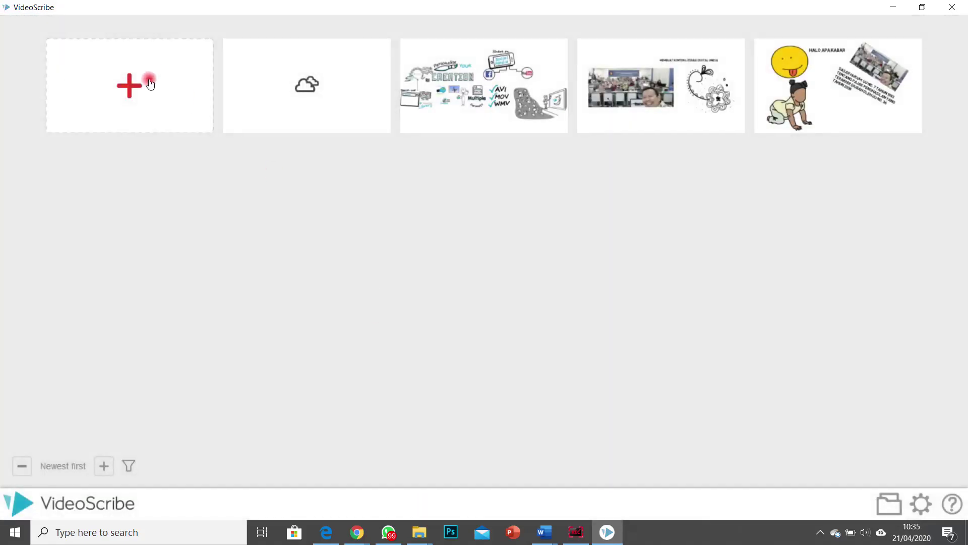
left_click(150, 84)
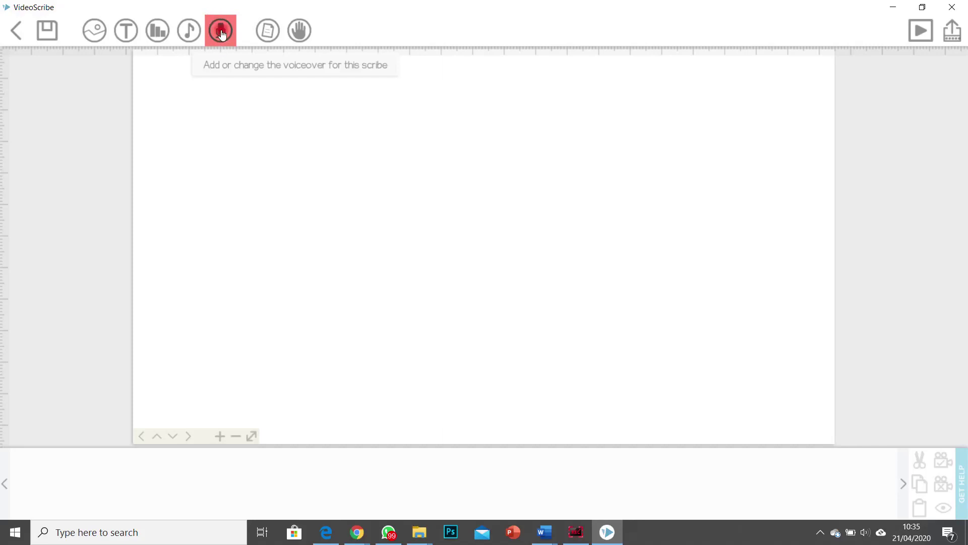
Step: Add the fourth recently used image to the canvas and shrink it slightly
left_click(96, 34)
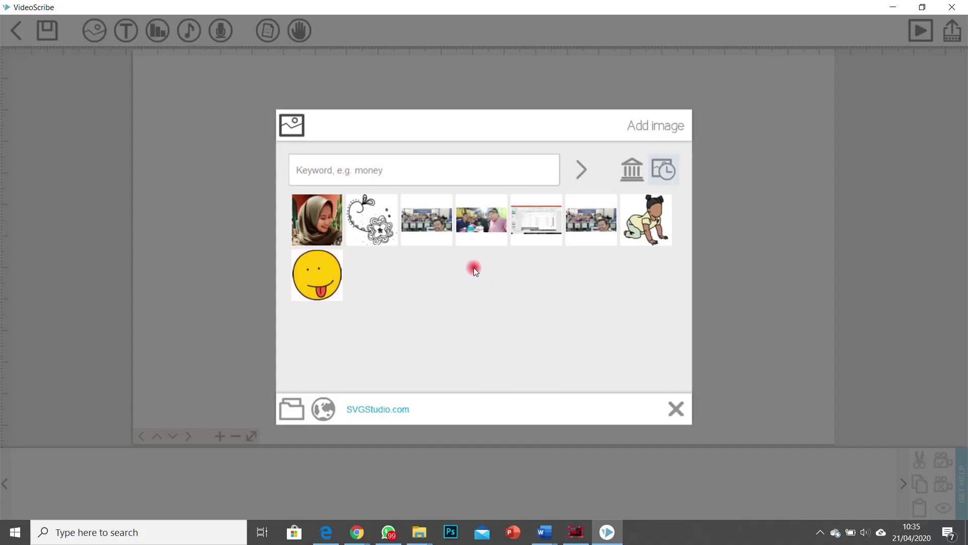
left_click(492, 225)
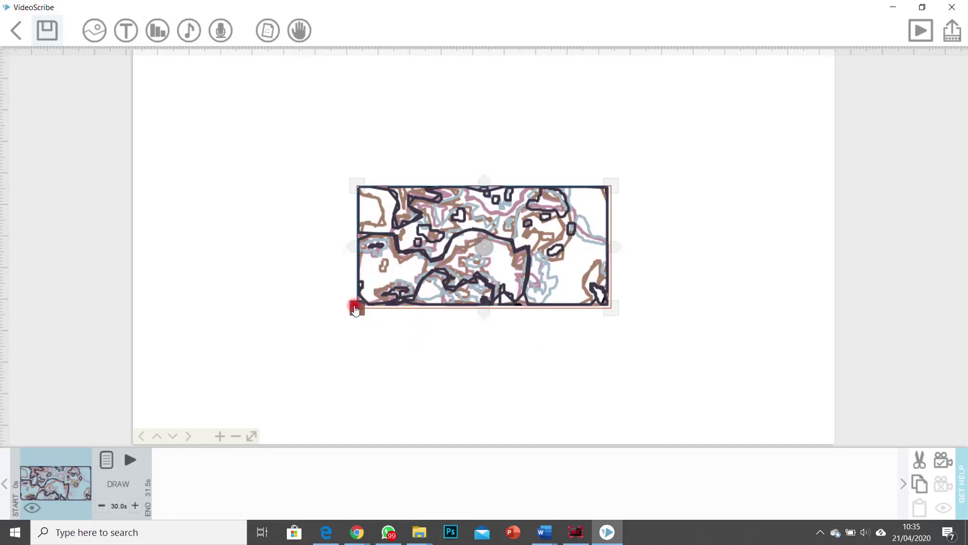
left_click_drag(355, 310, 310, 320)
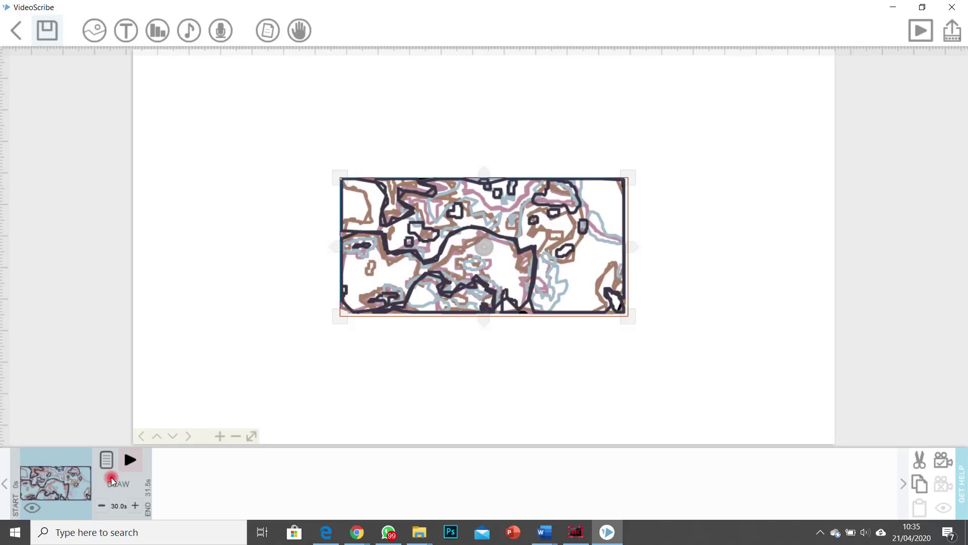
Step: Cut the trial image from the timeline and reopen the Add image dialog
left_click(68, 487)
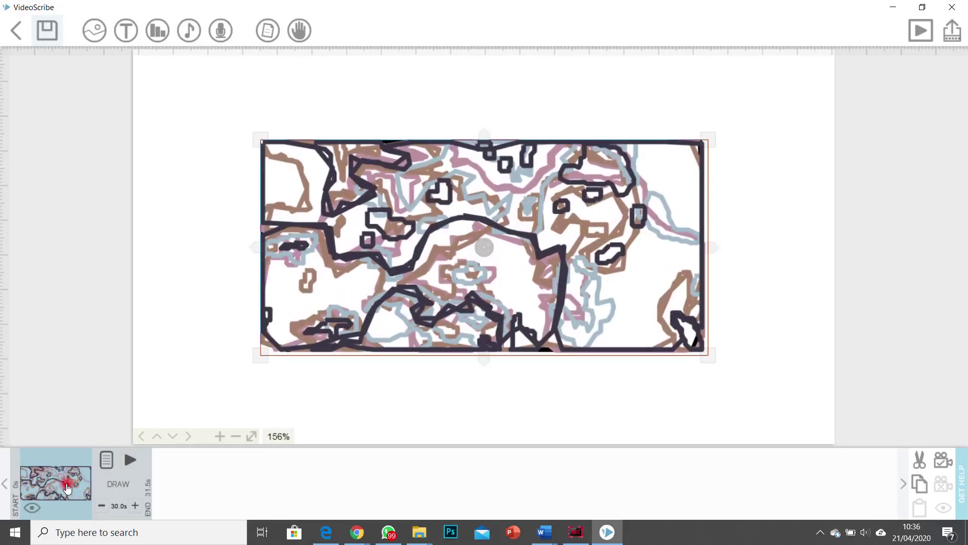
right_click(68, 487)
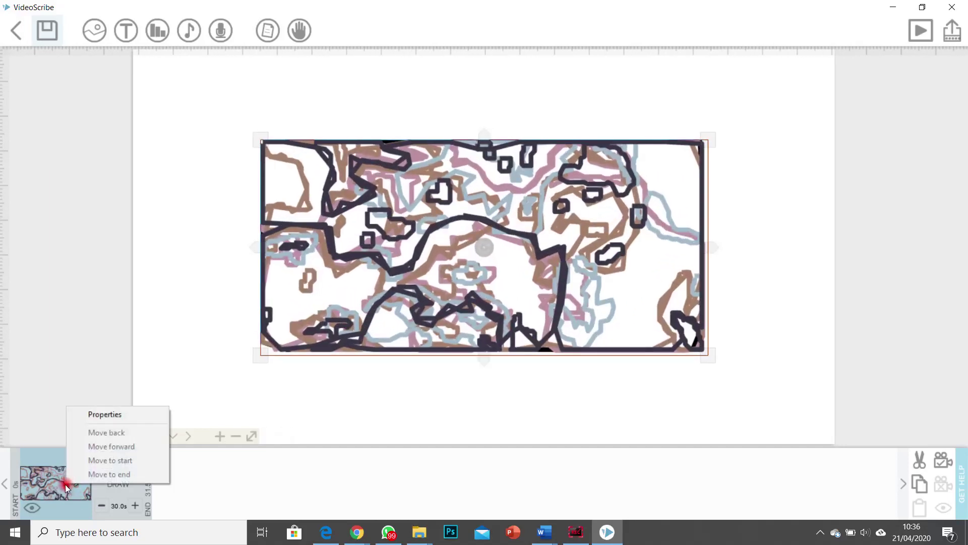
left_click(66, 485)
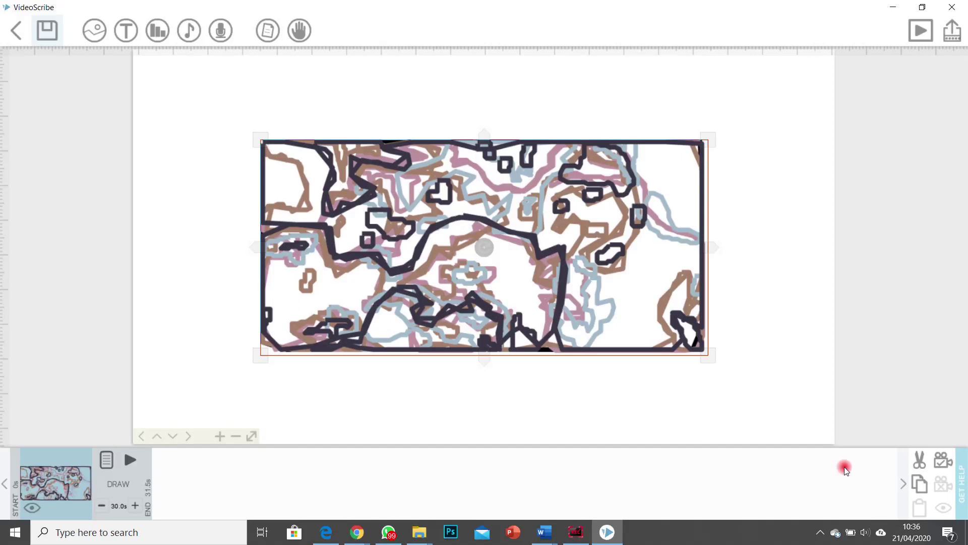
left_click(920, 461)
left_click(94, 30)
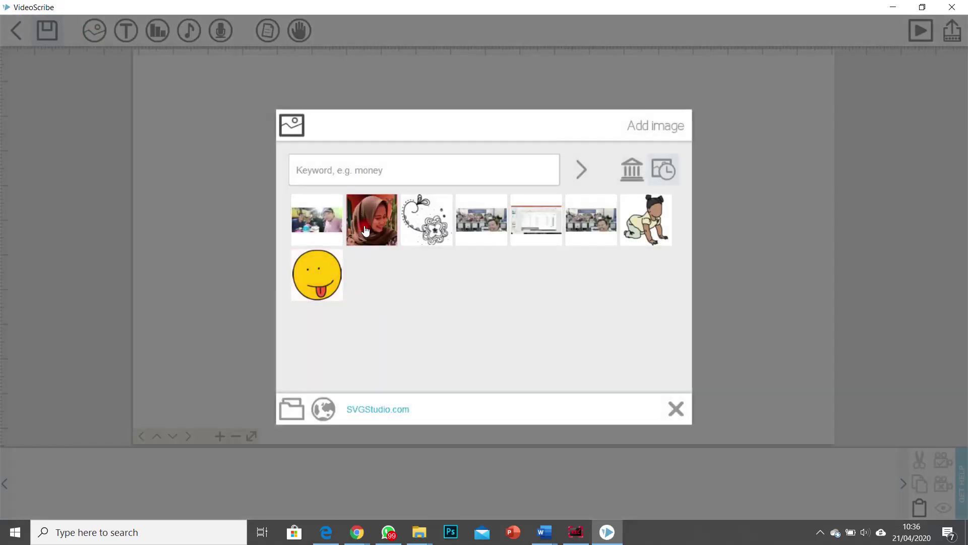
Step: Add the headscarf portrait photo and reduce its draw time from 30.0s to 18.0s
left_click(364, 225)
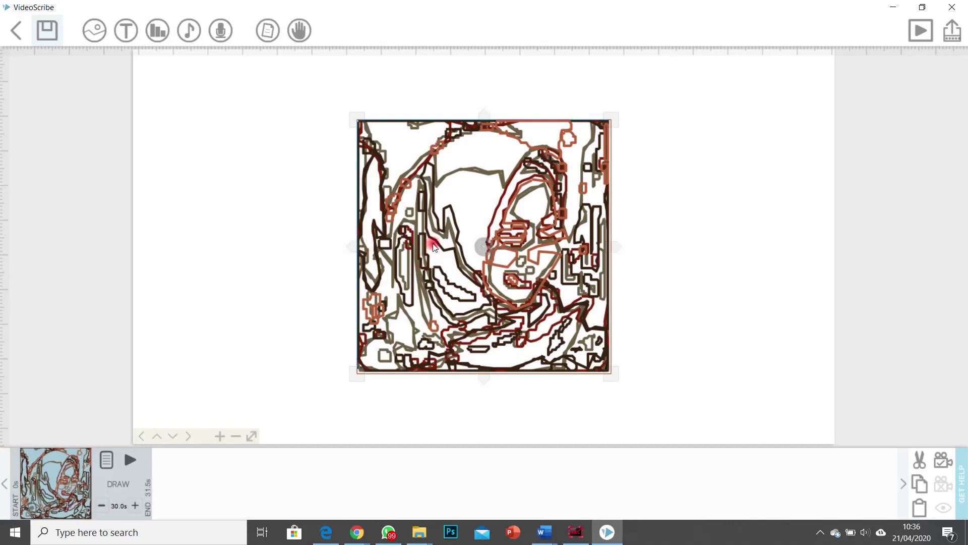
left_click(101, 505)
left_click(101, 506)
left_click(101, 506)
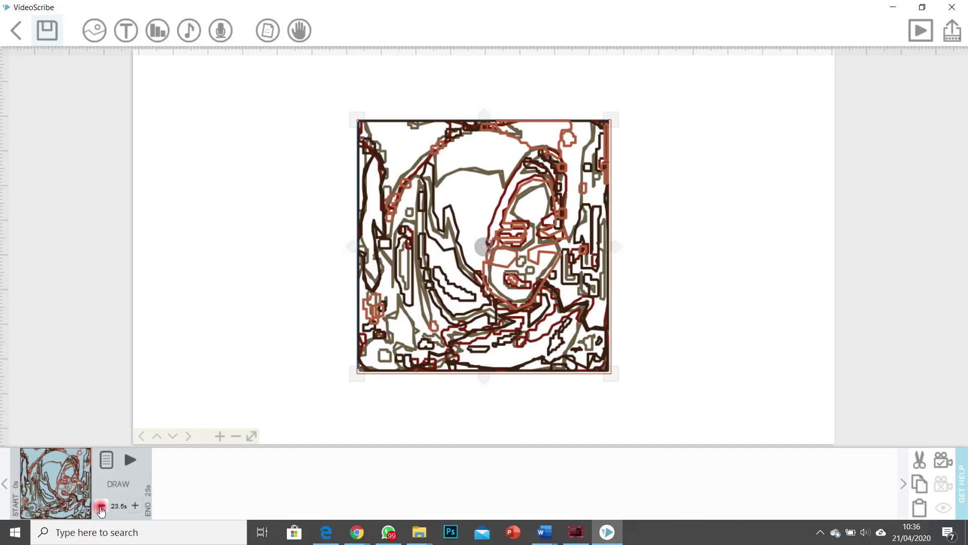
left_click(101, 506)
left_click(101, 506)
left_click(101, 506)
left_click(101, 507)
Step: Preview the portrait being drawn, then select the portrait element in the timeline
left_click(130, 459)
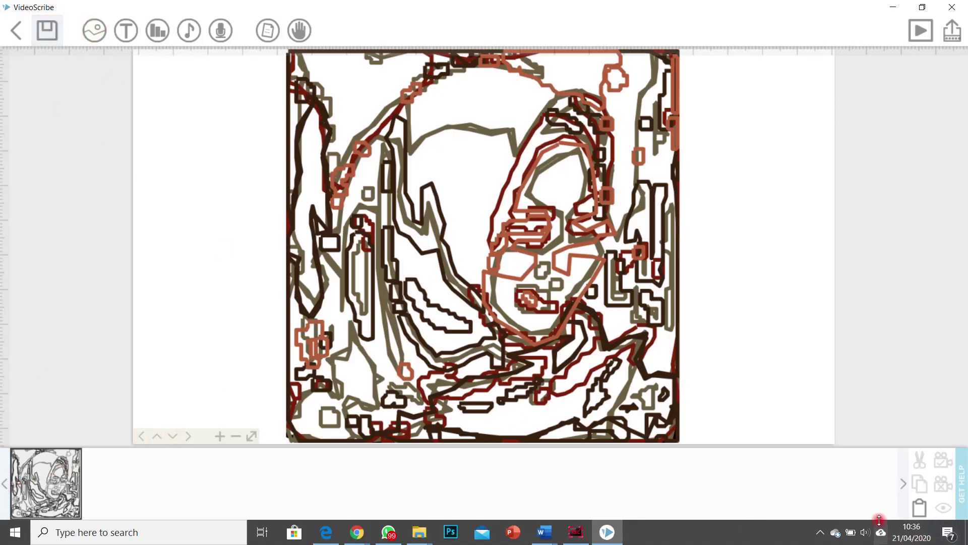
left_click(921, 513)
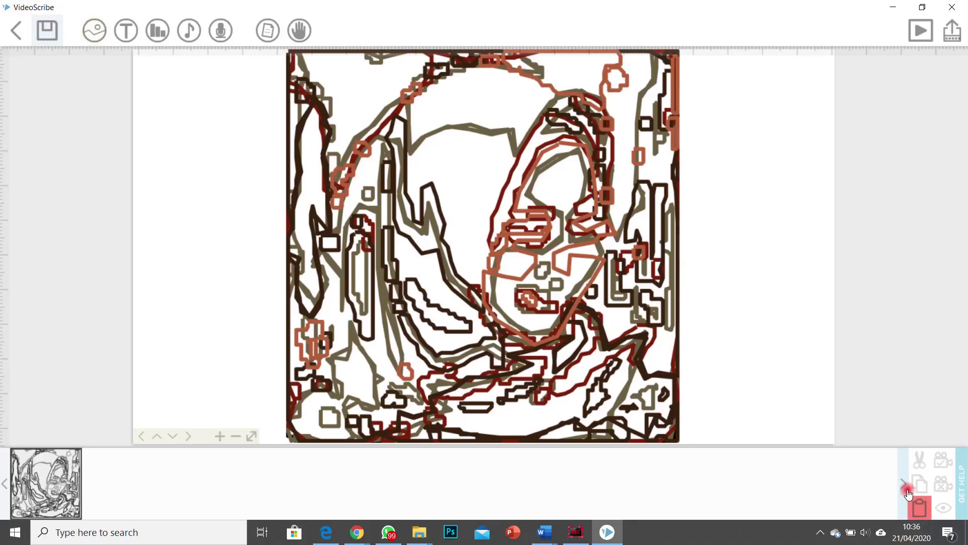
left_click(17, 491)
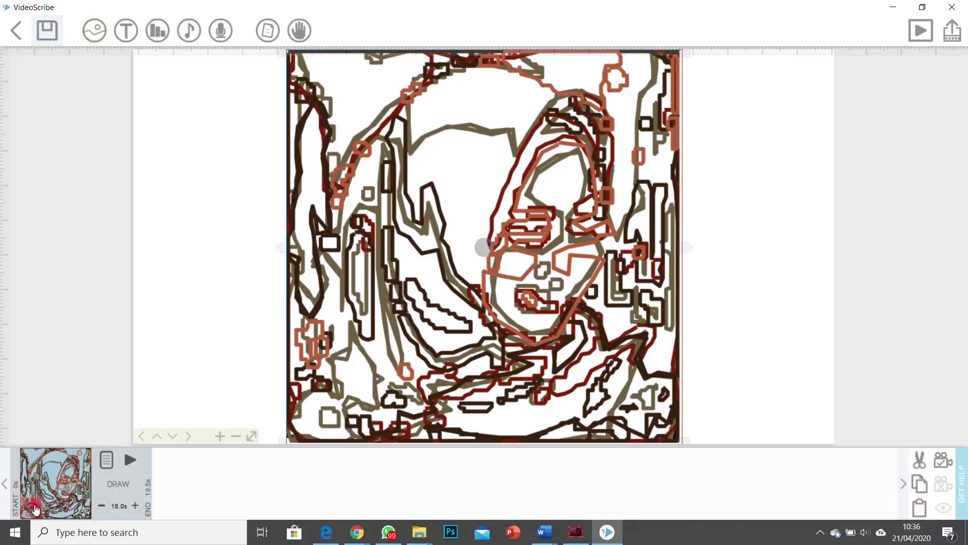
left_click(106, 460)
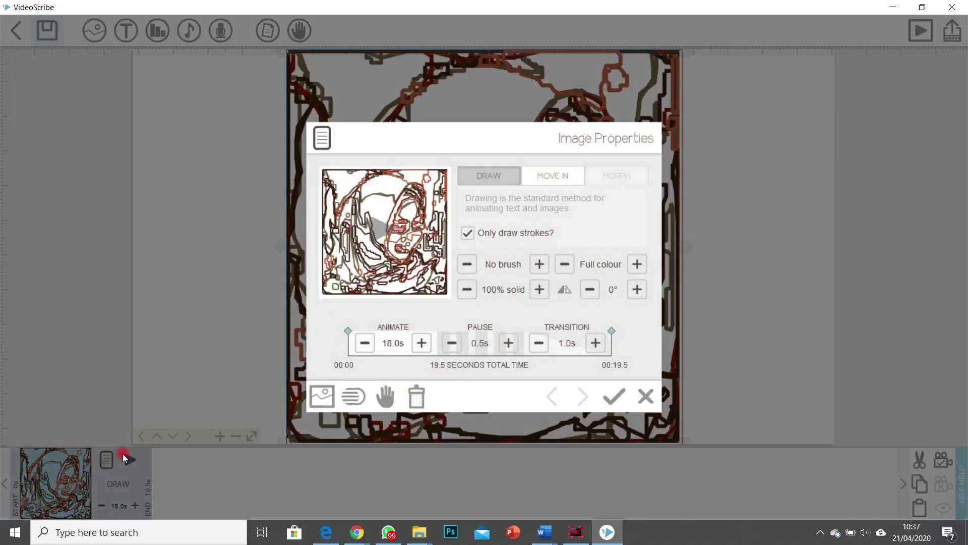
left_click(122, 453)
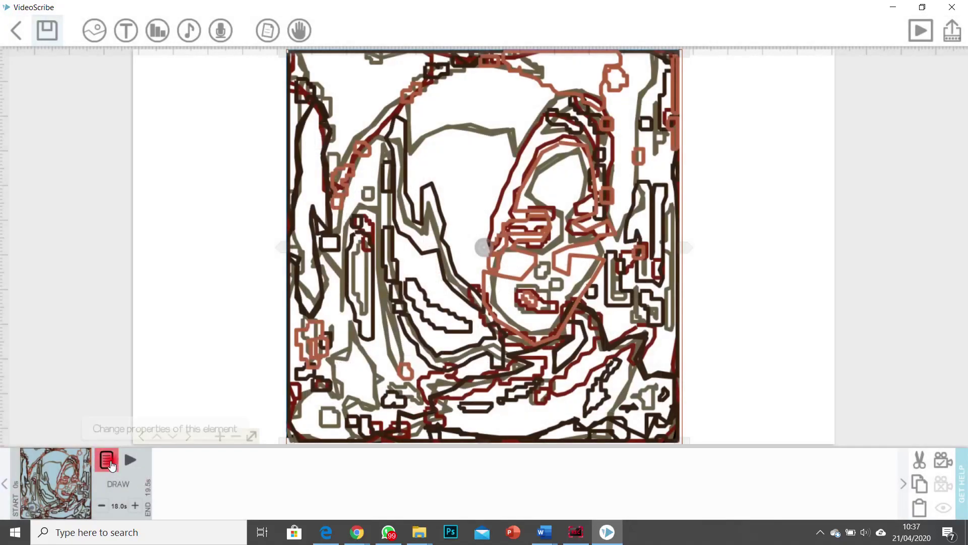
left_click(108, 462)
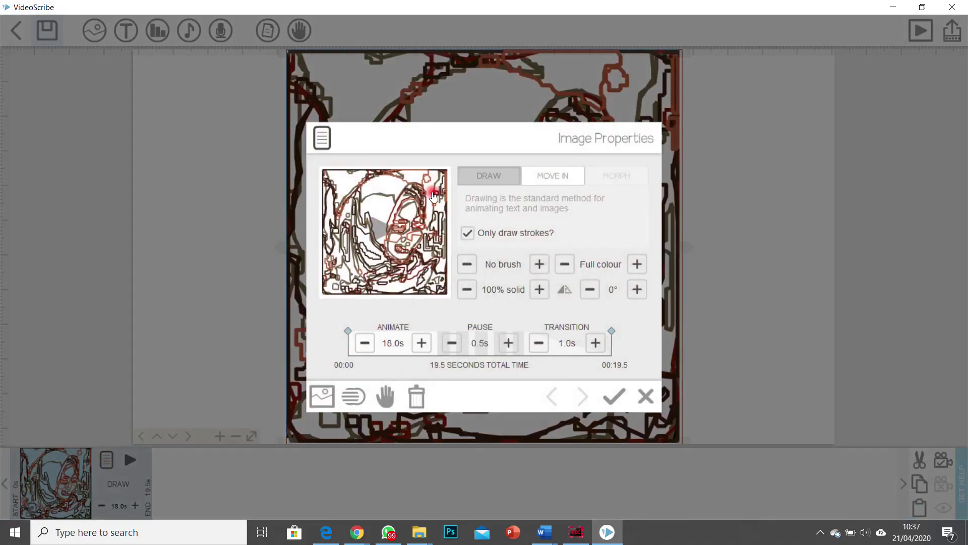
left_click(431, 217)
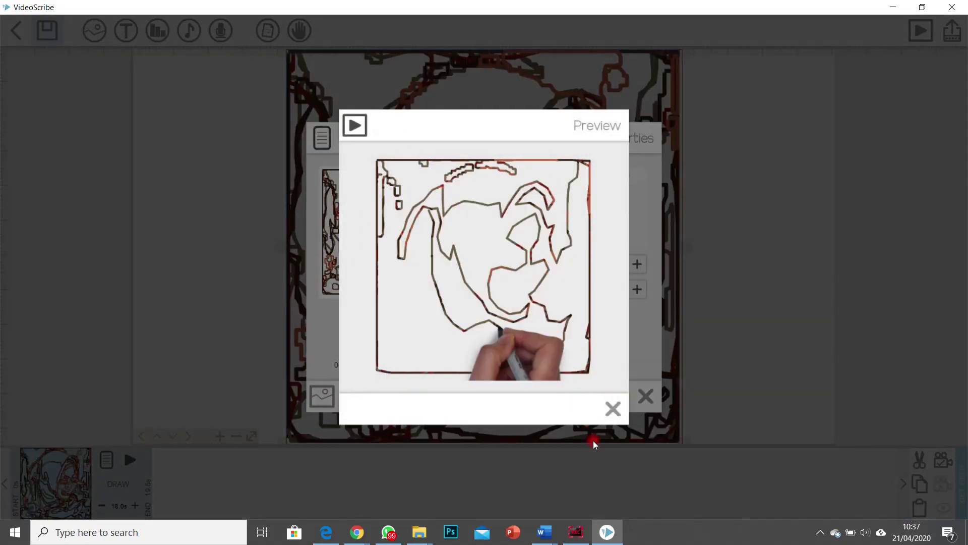
left_click(613, 408)
left_click(530, 182)
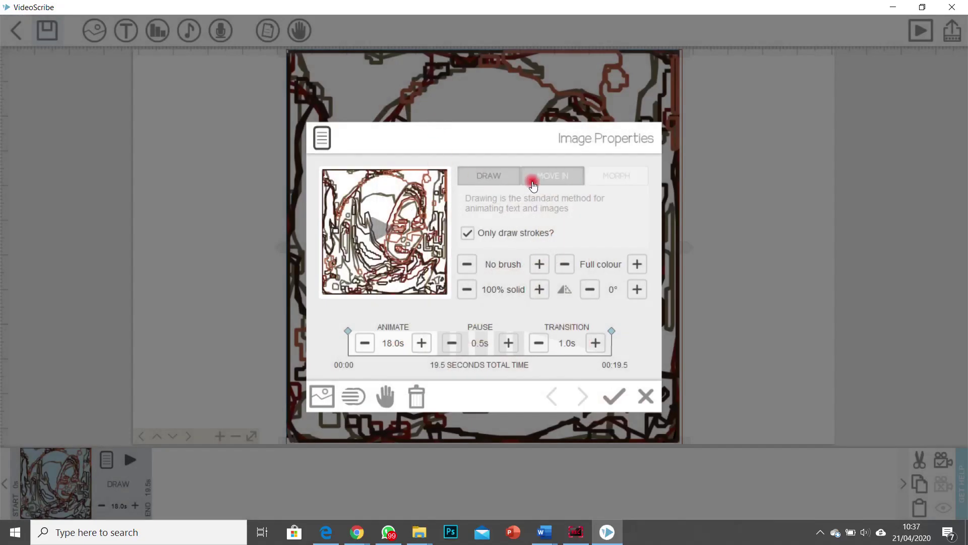
left_click(497, 182)
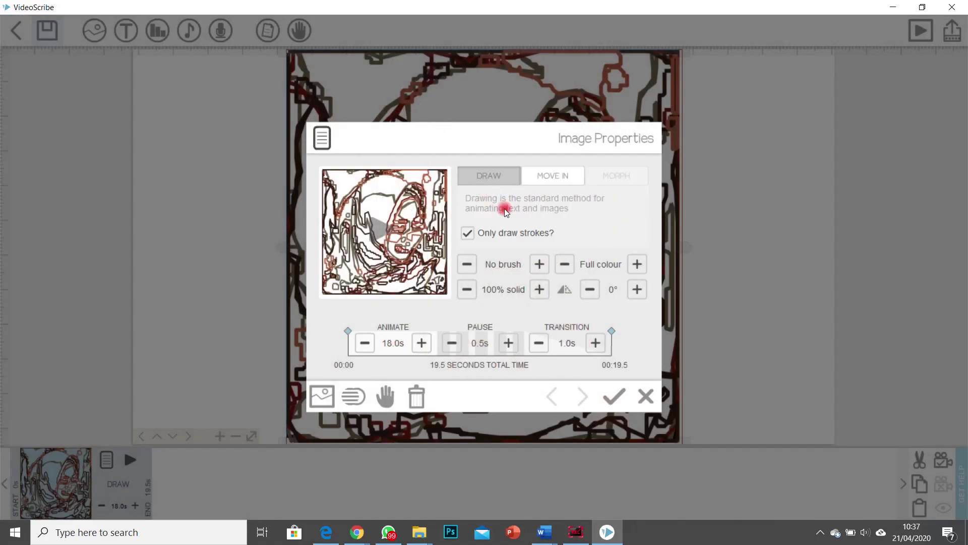
left_click(321, 397)
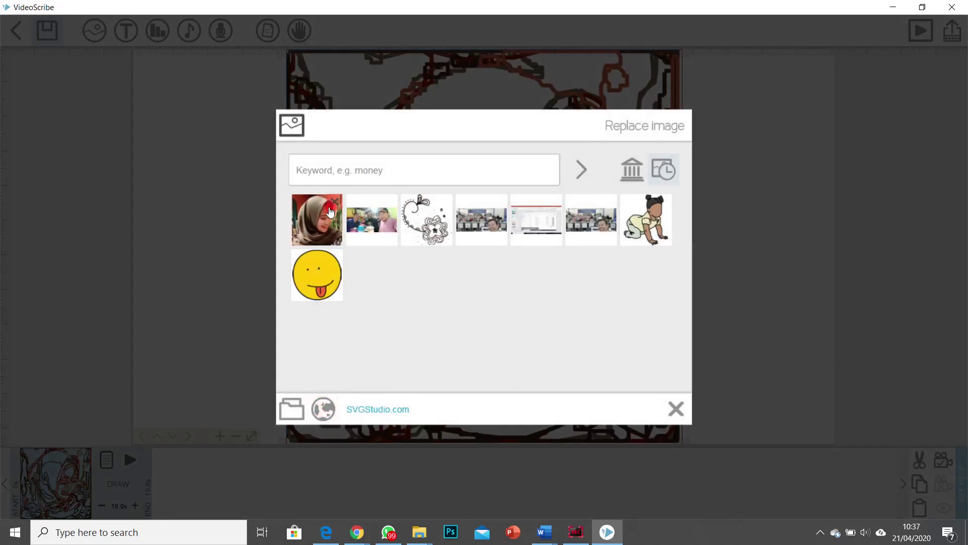
left_click(322, 206)
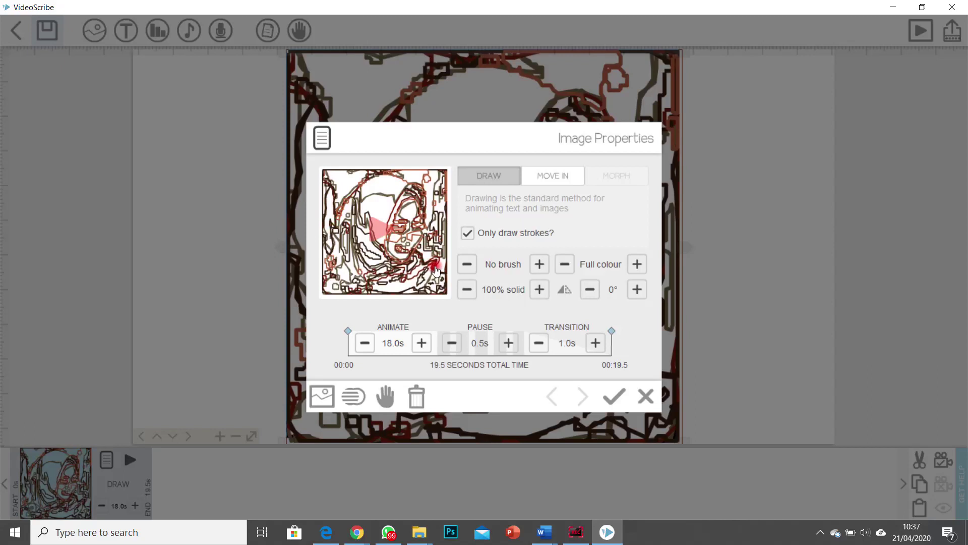
left_click(468, 234)
left_click(468, 234)
left_click(391, 277)
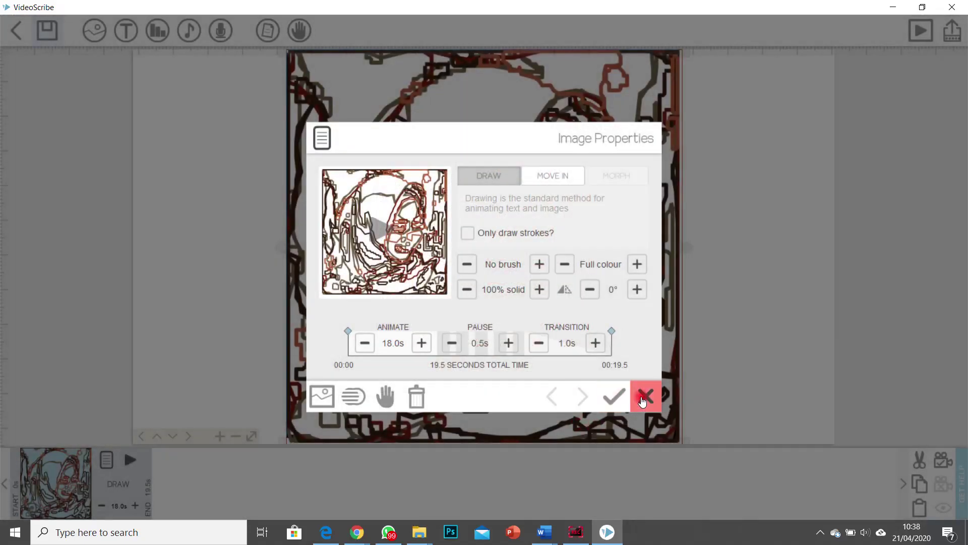
left_click(646, 398)
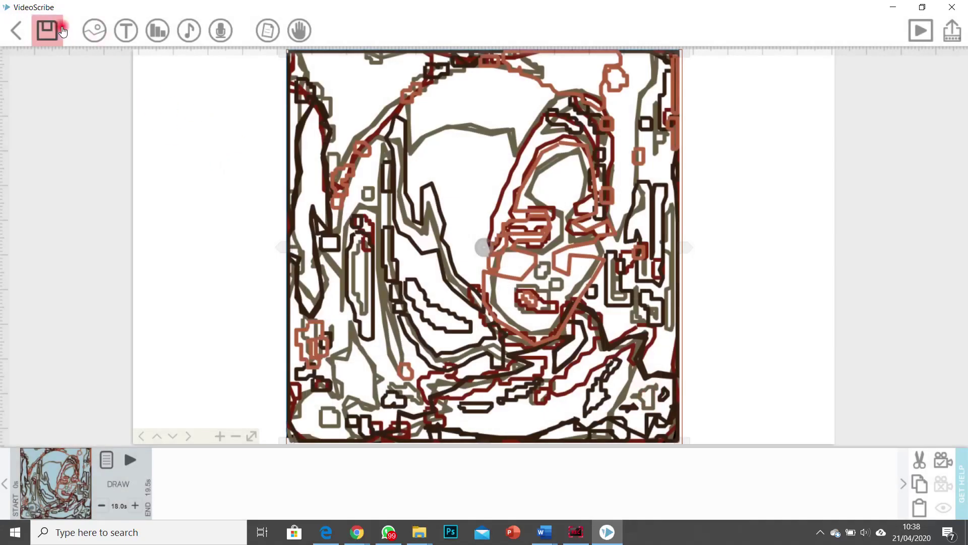
Step: Add the text 'COBA MEMBUAT VIDEOSCRIBE' and move it to the right of the portrait
left_click(123, 33)
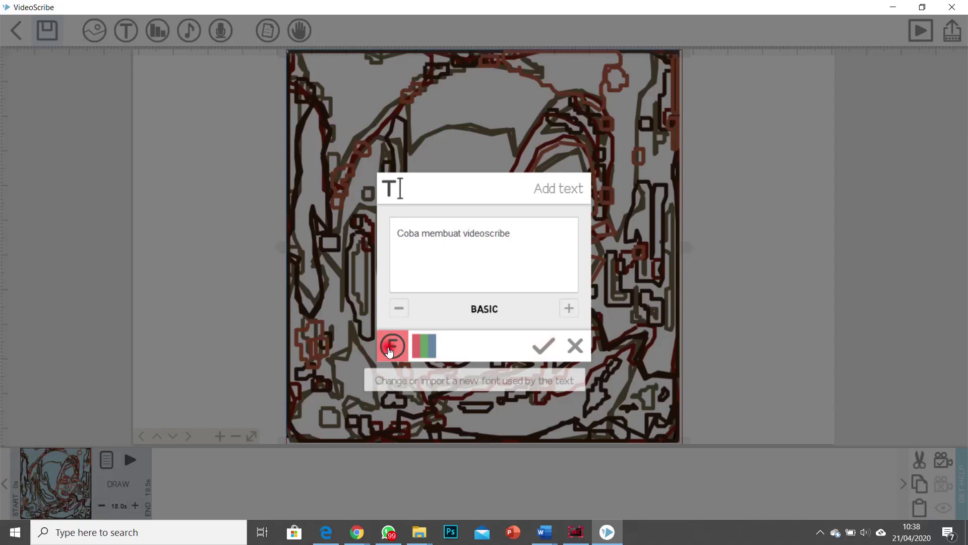
left_click(536, 349)
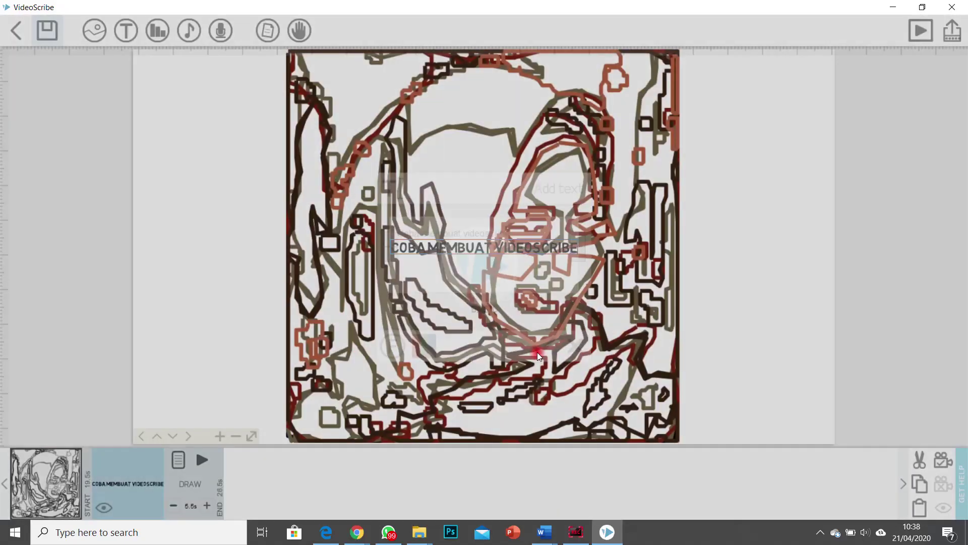
left_click_drag(524, 248, 779, 242)
left_click(759, 337)
left_click_drag(759, 337, 358, 311)
left_click_drag(430, 304, 502, 298)
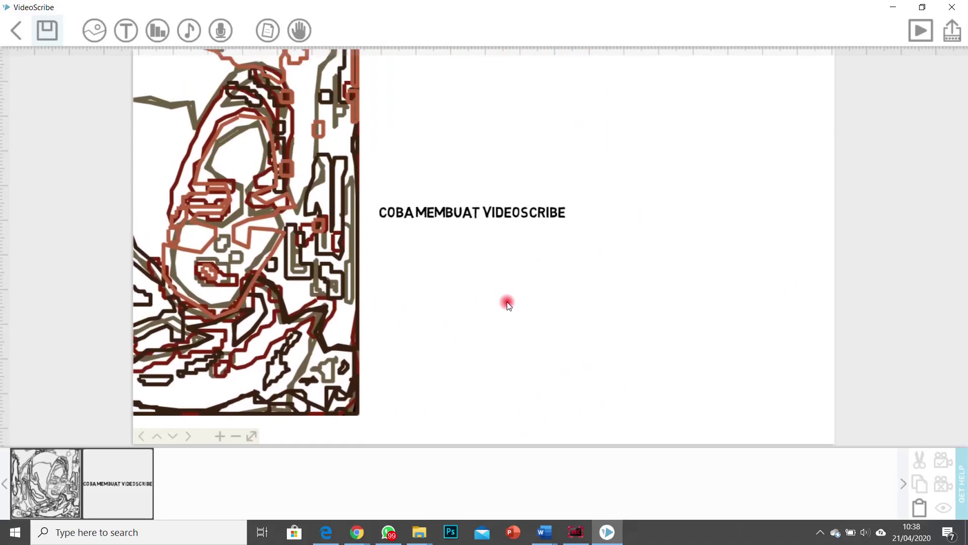
Step: Add the flower doodle, shrink it, and place it below the title text
left_click(92, 32)
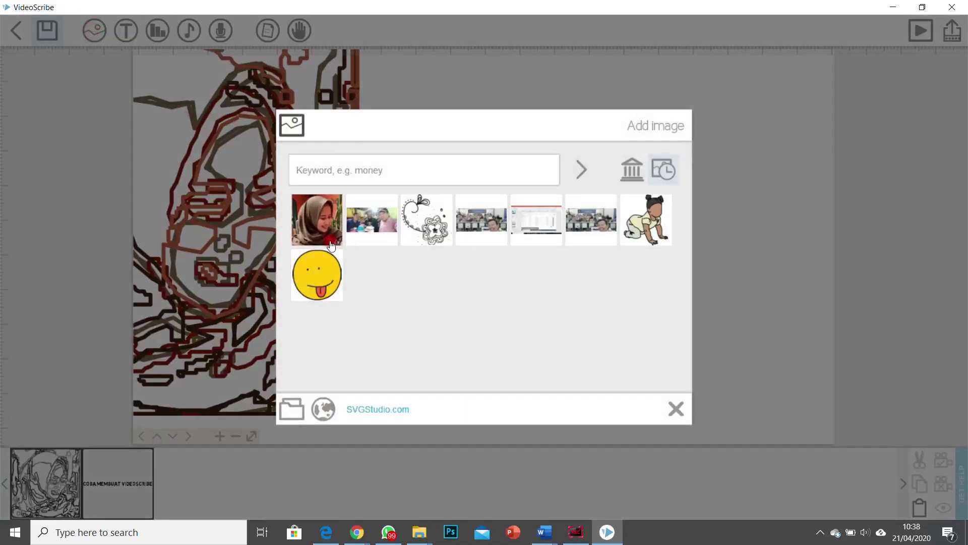
left_click(405, 231)
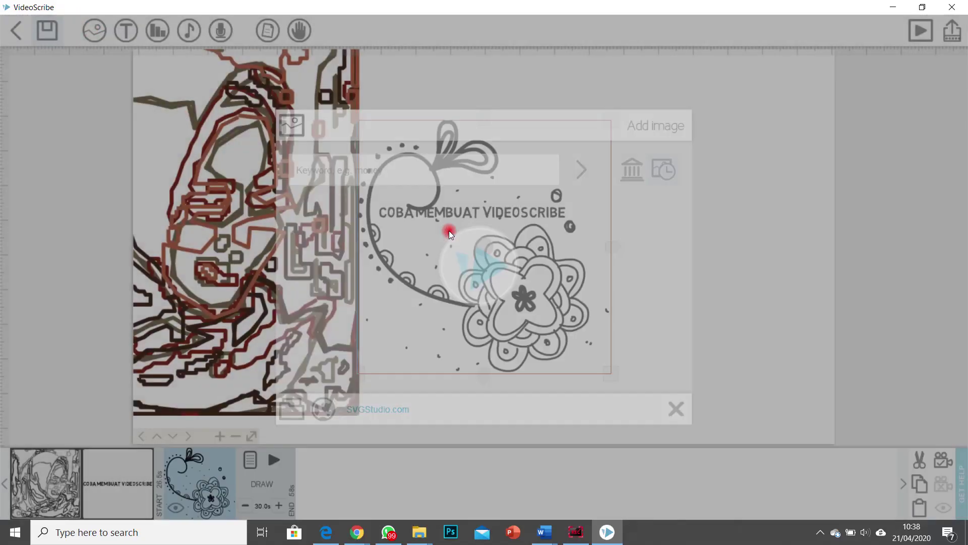
left_click_drag(685, 350, 693, 315)
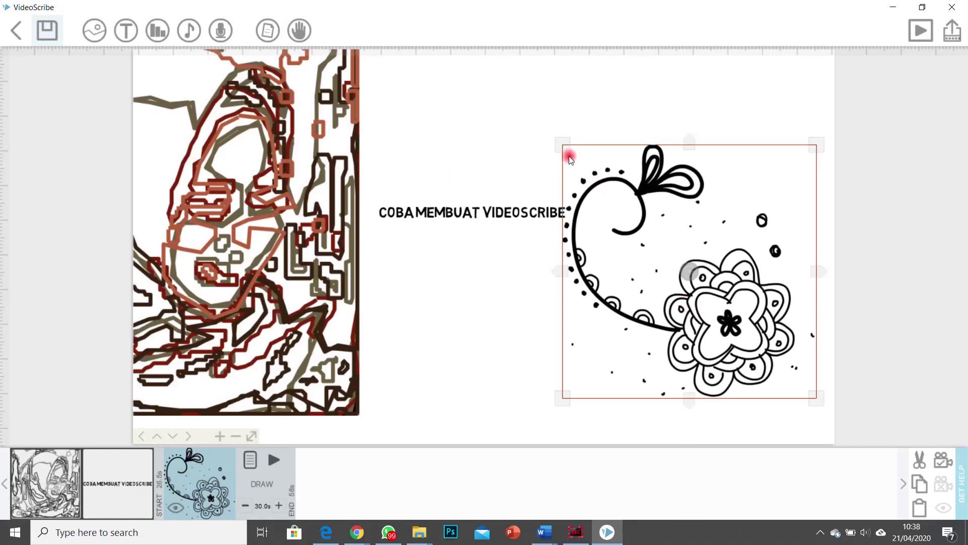
mouse_move(570, 158)
left_mouse_down()
mouse_move(640, 277)
mouse_move(573, 328)
mouse_move(627, 301)
mouse_move(676, 230)
mouse_move(683, 169)
mouse_move(674, 235)
left_mouse_up()
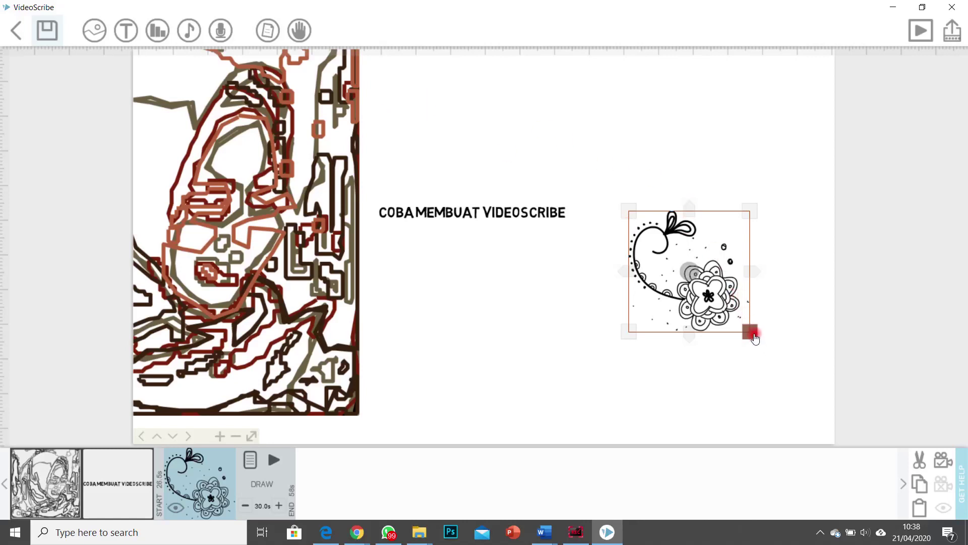
mouse_move(750, 341)
left_mouse_down()
mouse_move(756, 313)
mouse_move(766, 341)
left_mouse_up()
left_click_drag(721, 312, 519, 343)
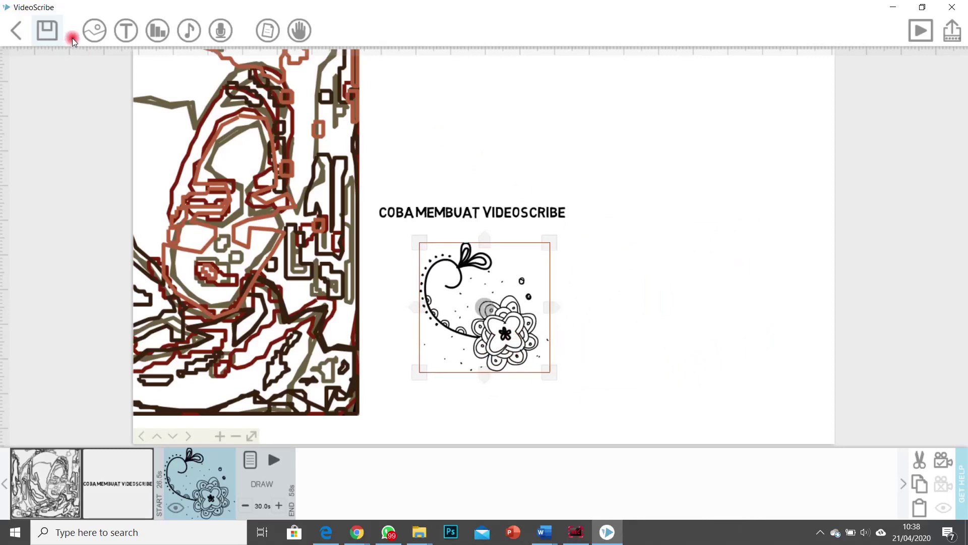
left_click(560, 108)
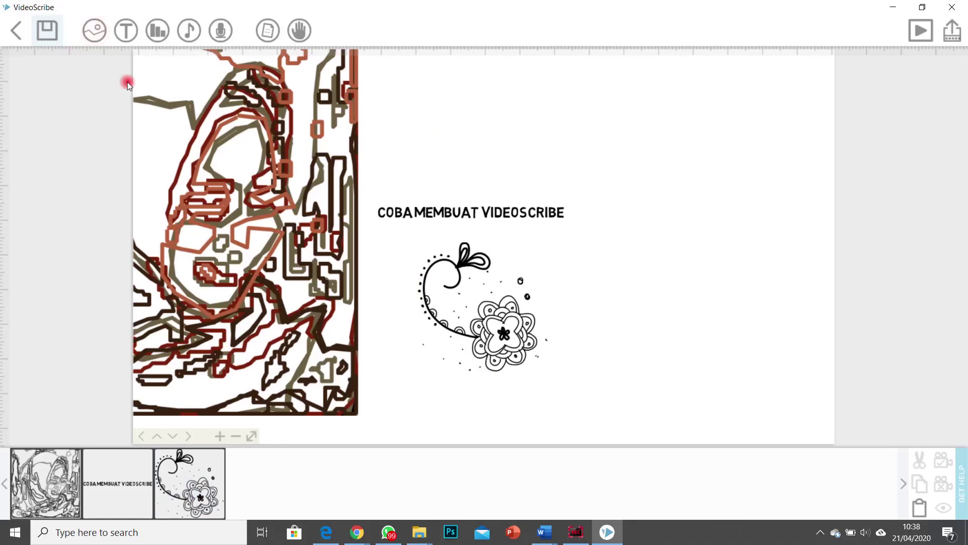
Step: Add the group photo sketch and move it to the top of the canvas
left_click(96, 31)
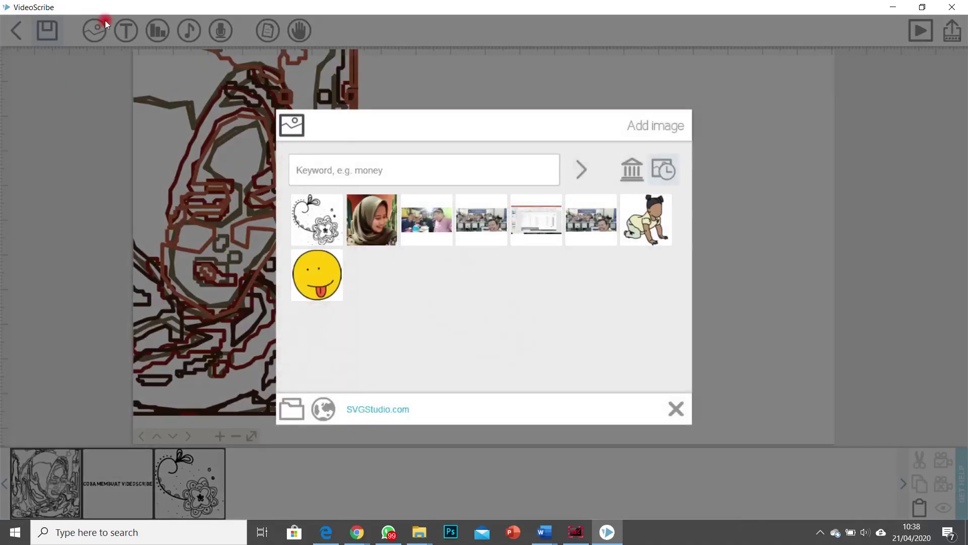
left_click(437, 222)
mouse_move(426, 200)
left_mouse_down()
mouse_move(553, 122)
mouse_move(542, 80)
mouse_move(488, 87)
left_mouse_up()
Step: Switch the group photo's animation type to Morph in its properties
right_click(489, 96)
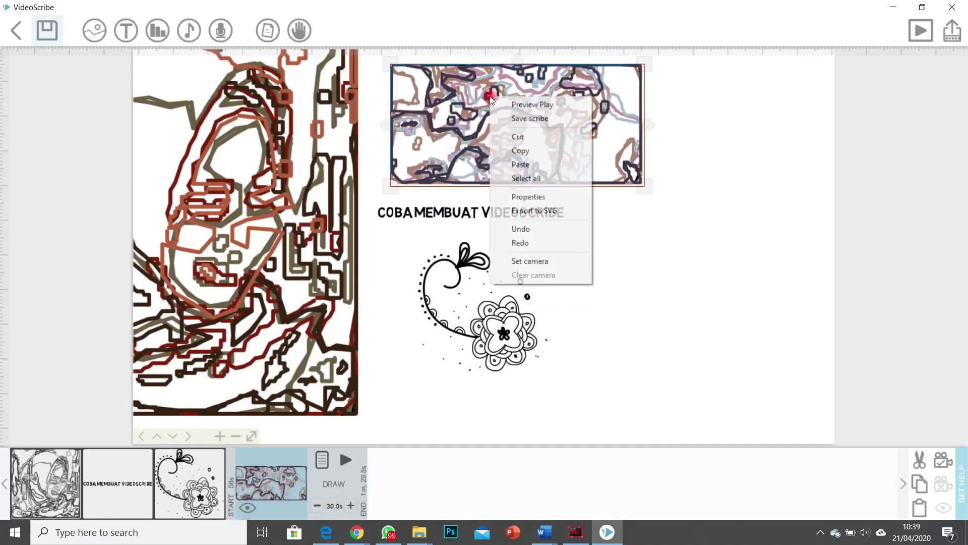
left_click(460, 111)
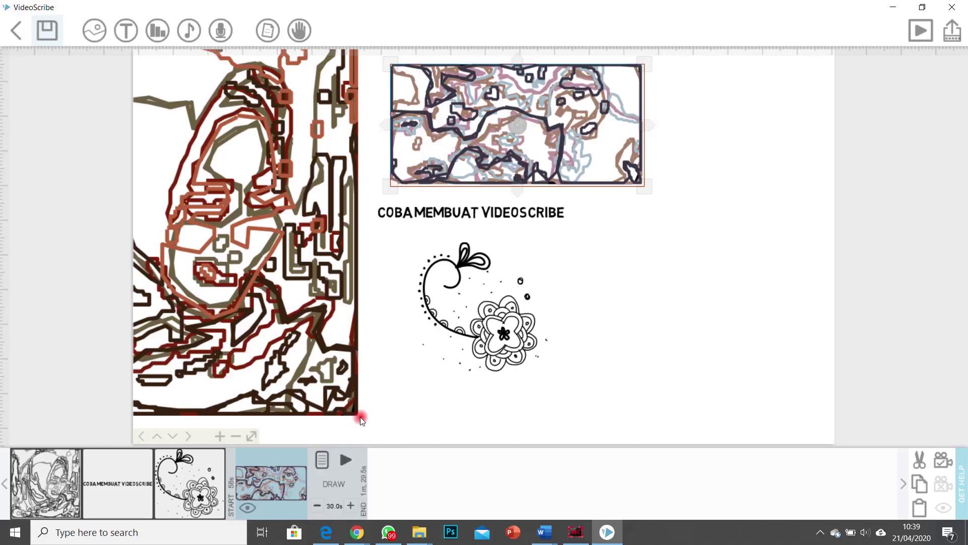
left_click(323, 461)
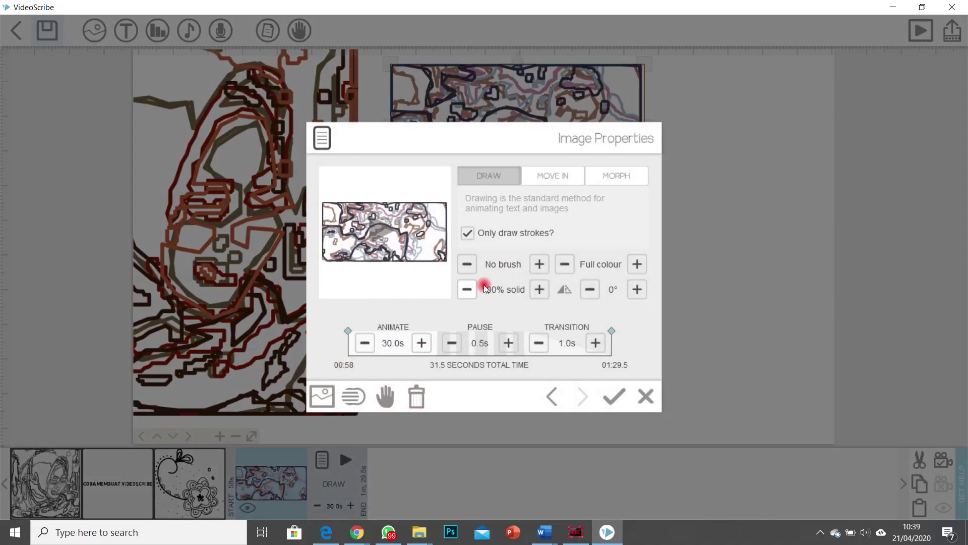
left_click(612, 175)
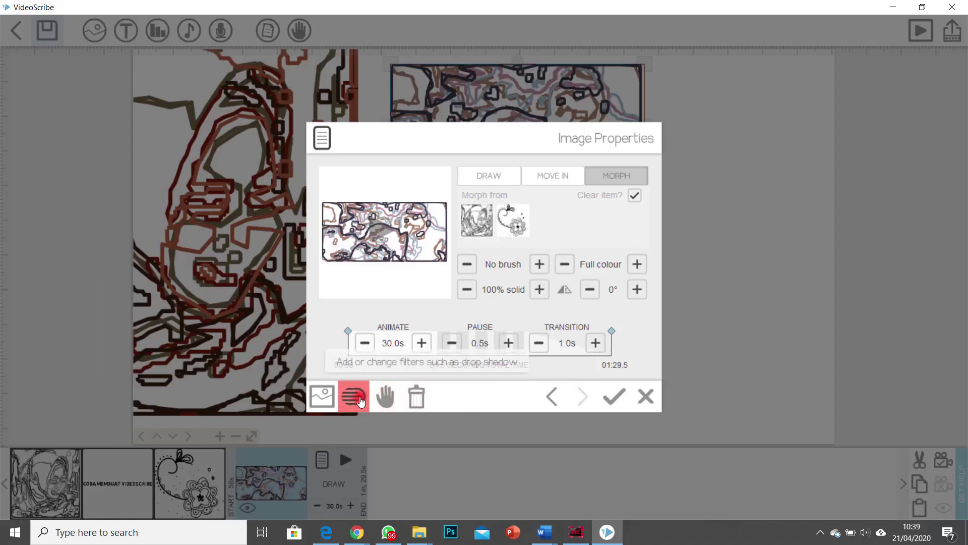
Step: Choose the flower doodle as the photo's morph-from source and confirm
left_click(549, 397)
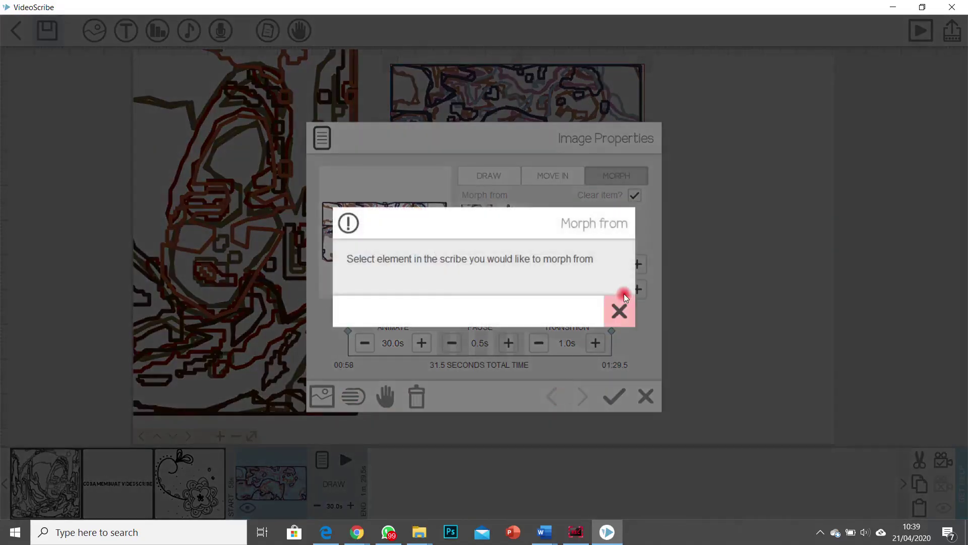
left_click(624, 299)
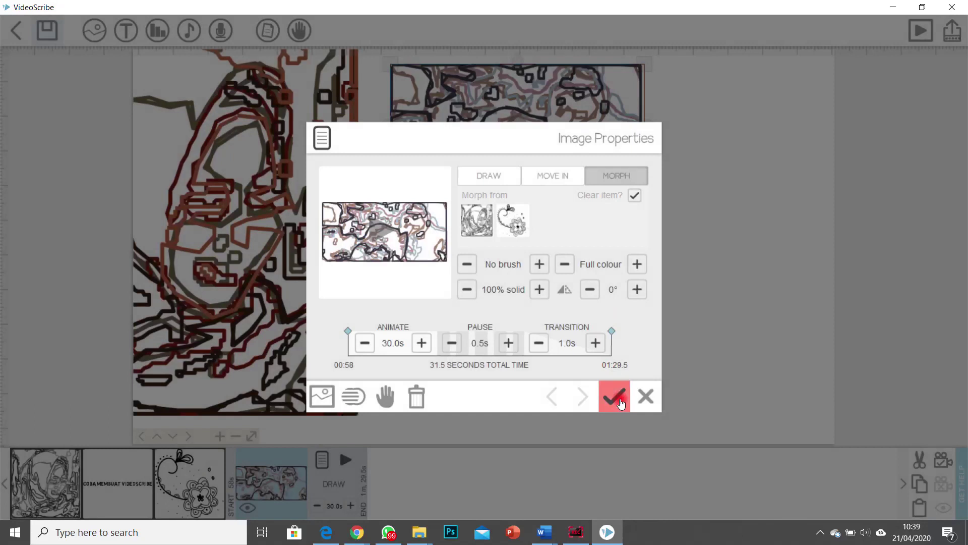
left_click(620, 404)
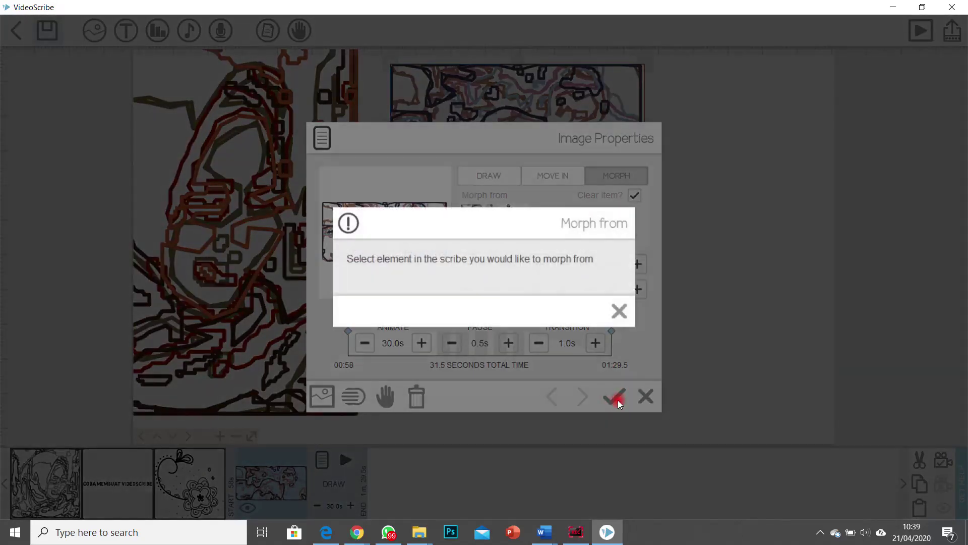
left_click(619, 310)
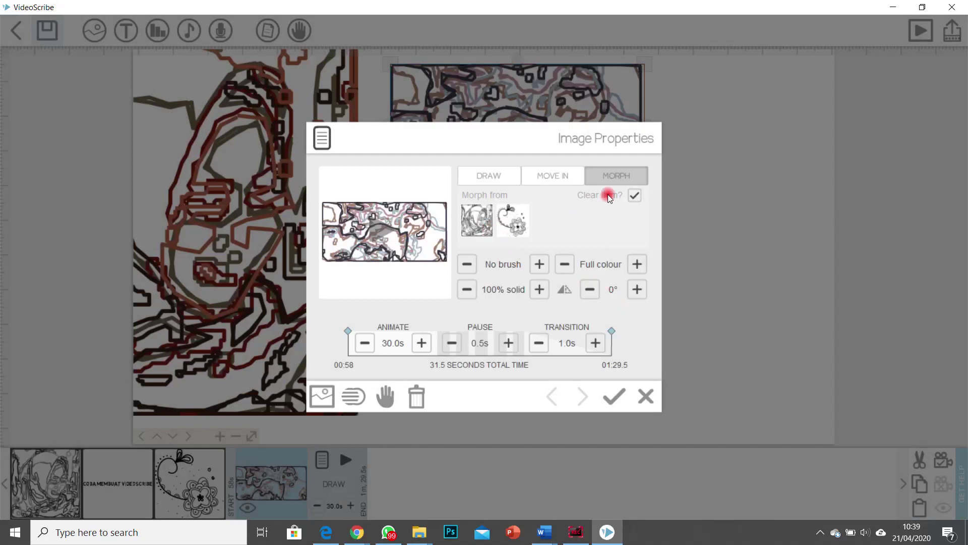
left_click(510, 227)
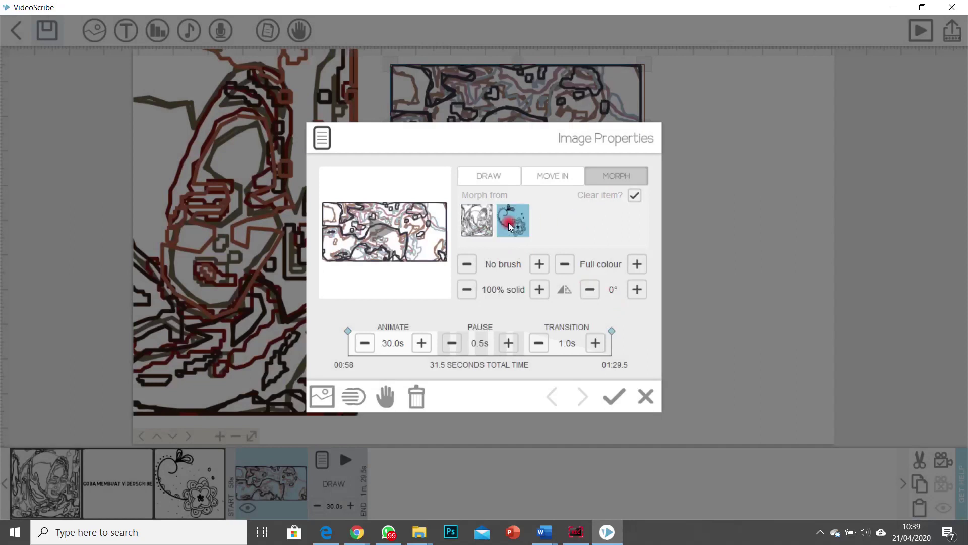
left_click(478, 224)
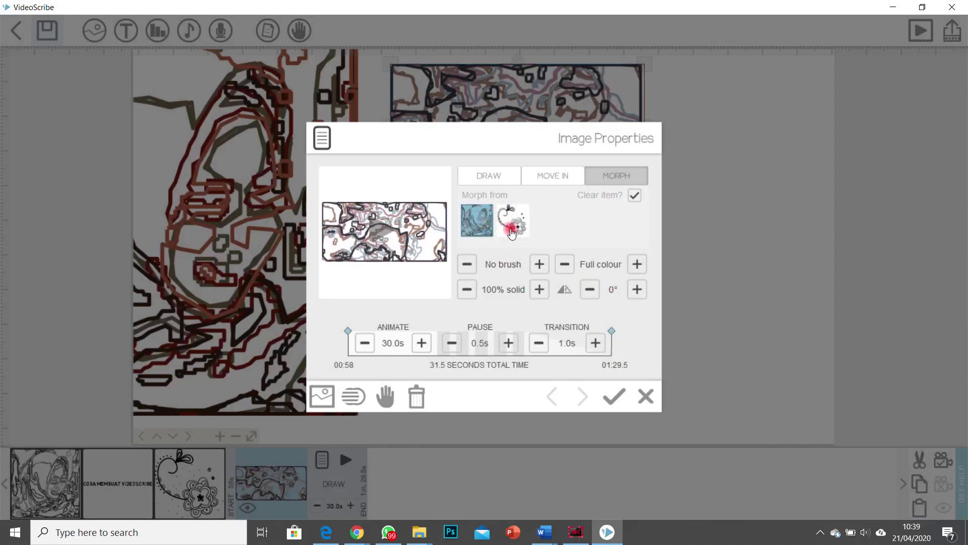
left_click(619, 399)
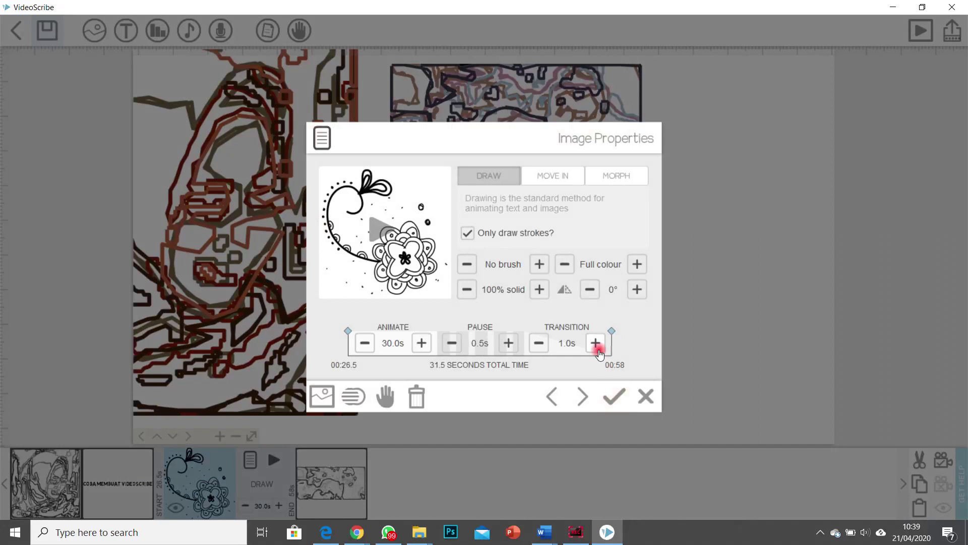
left_click(616, 395)
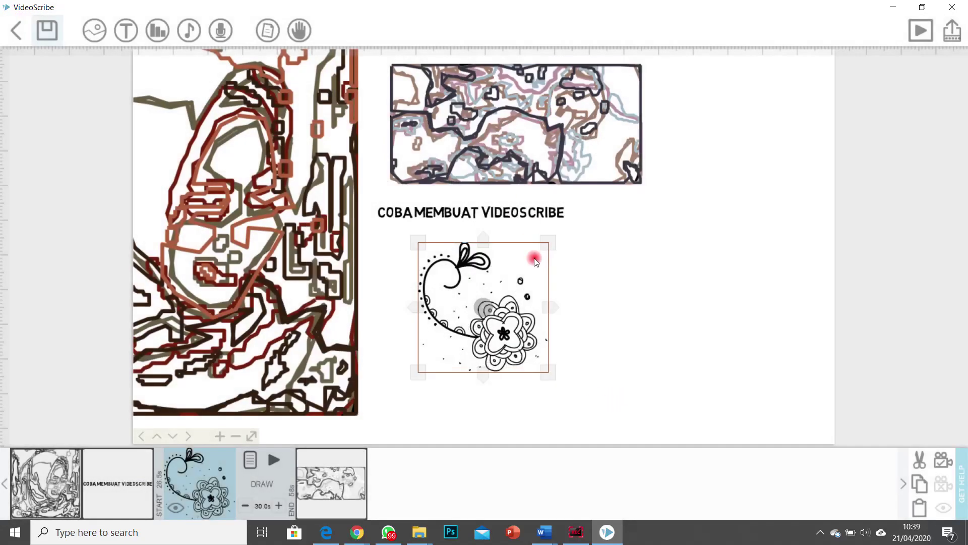
Step: Move the flower doodle to the top right beside the photo and shrink it
left_click_drag(536, 261, 752, 101)
right_click(765, 106)
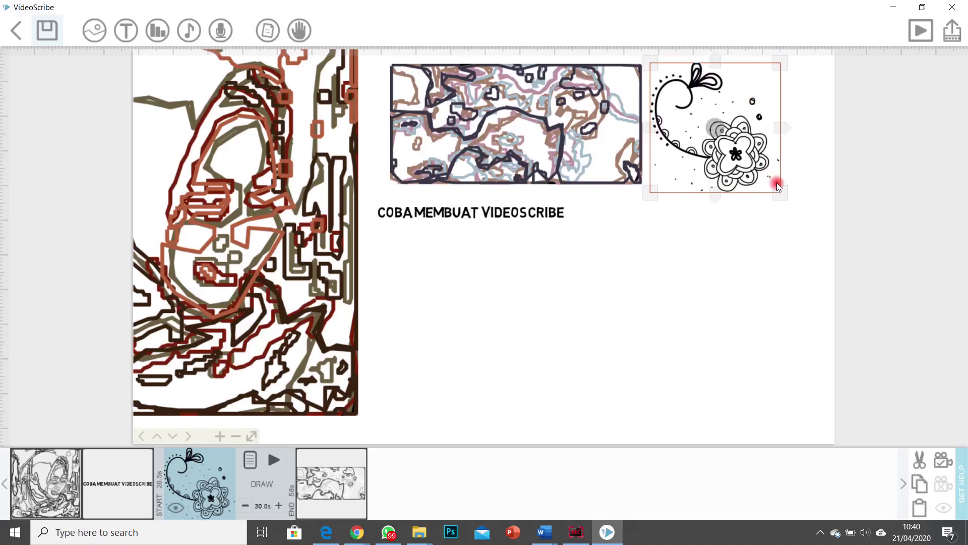
left_click_drag(783, 196, 777, 188)
left_click(757, 164)
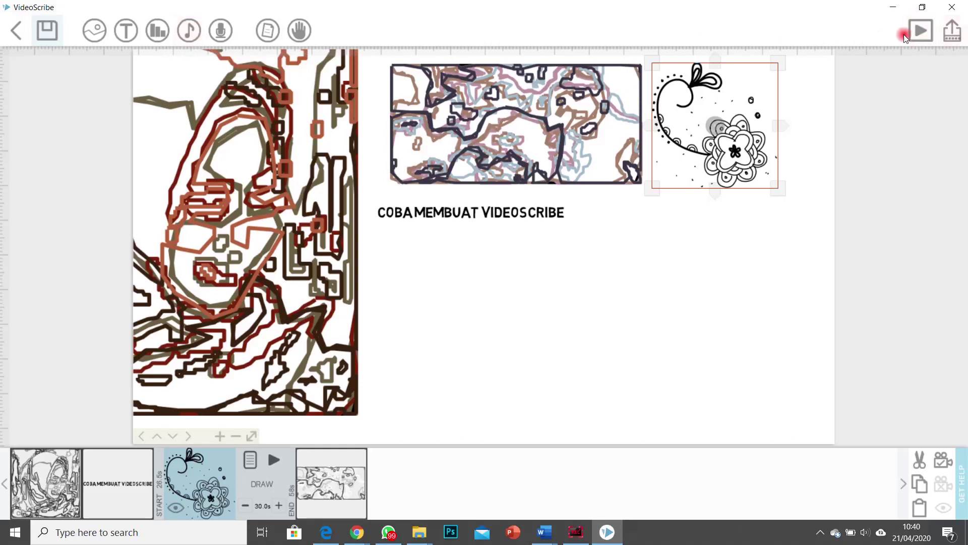
Step: Play a preview of the whole scribe from the start
left_click(921, 32)
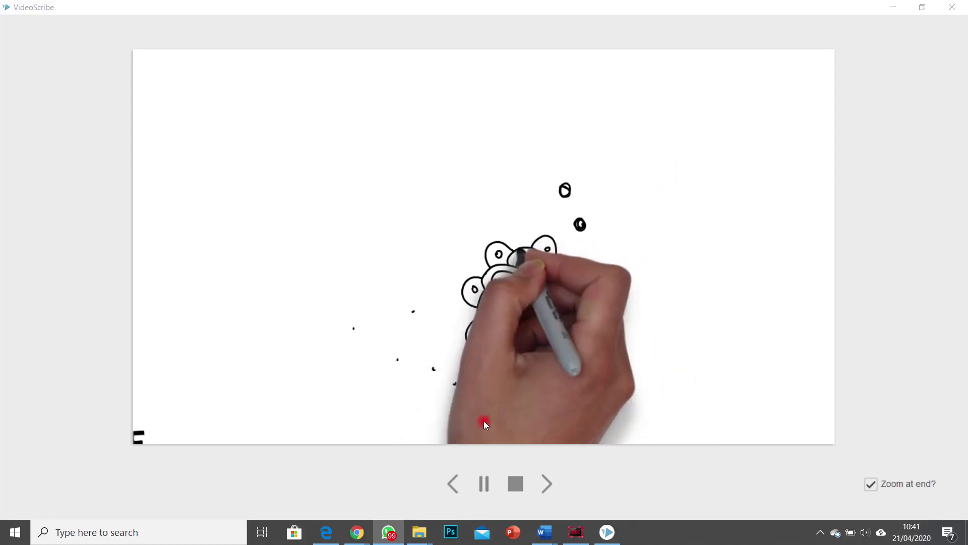
Step: Stop the preview and cancel leaving the editor
left_click(516, 483)
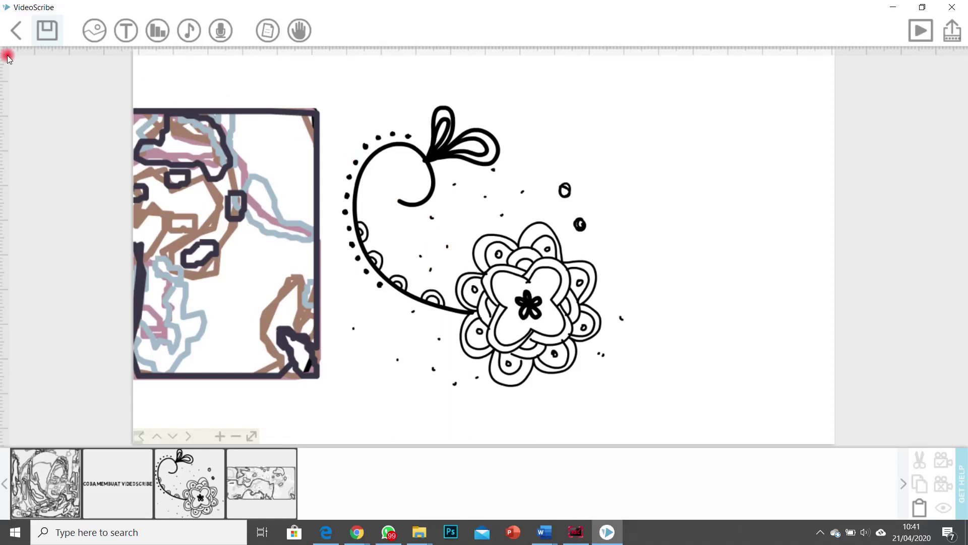
left_click(16, 34)
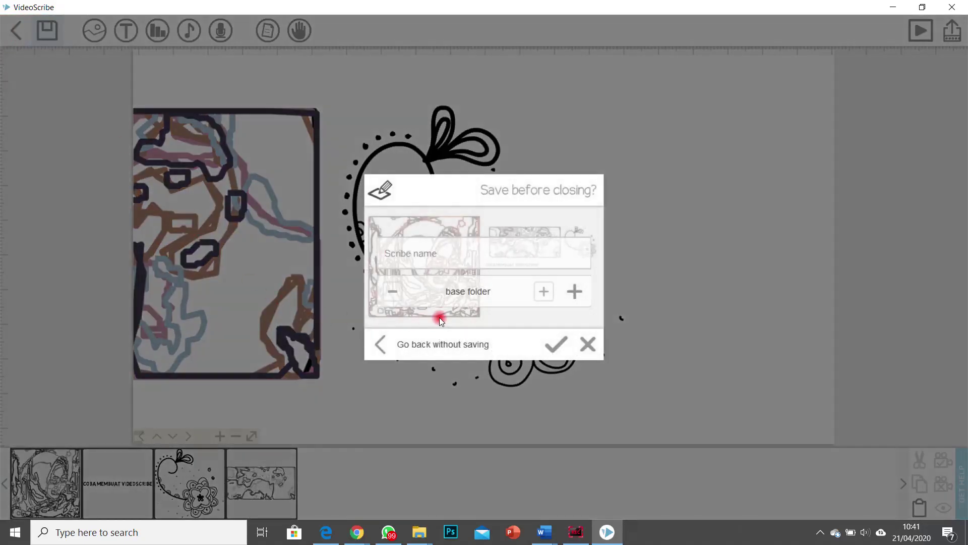
left_click(601, 350)
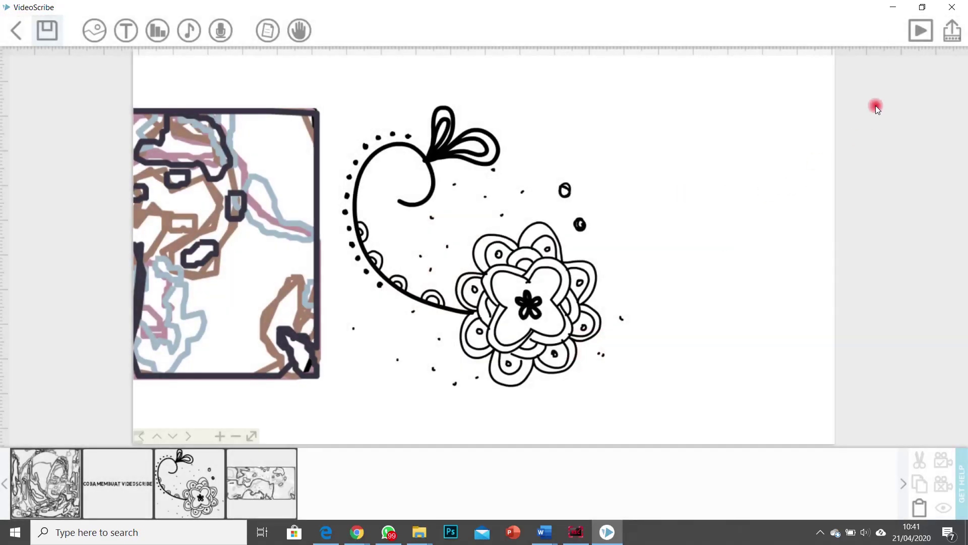
Step: Review the online sharing and video file (WMV, 640 Normal, 25 fps) publish options, then cancel the export
left_click(952, 36)
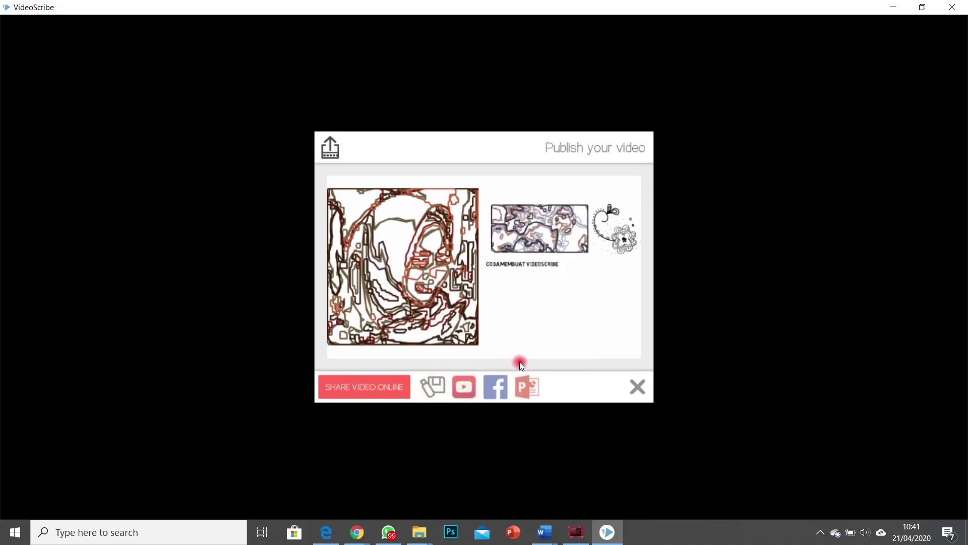
left_click(393, 389)
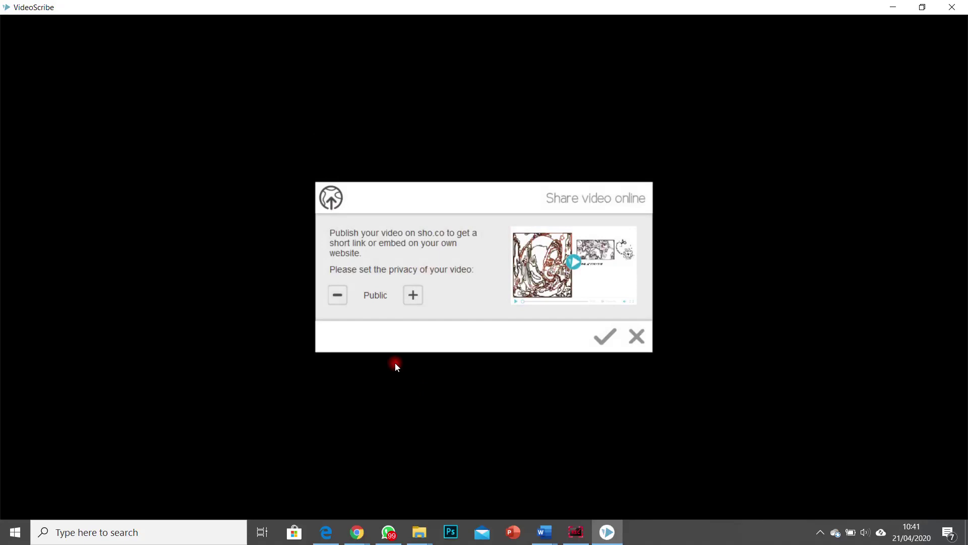
left_click(637, 336)
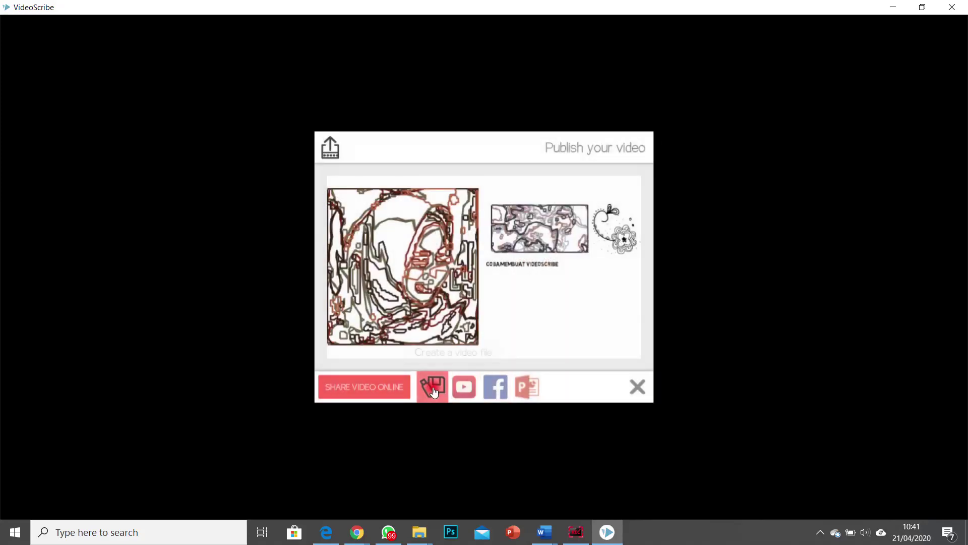
left_click(434, 387)
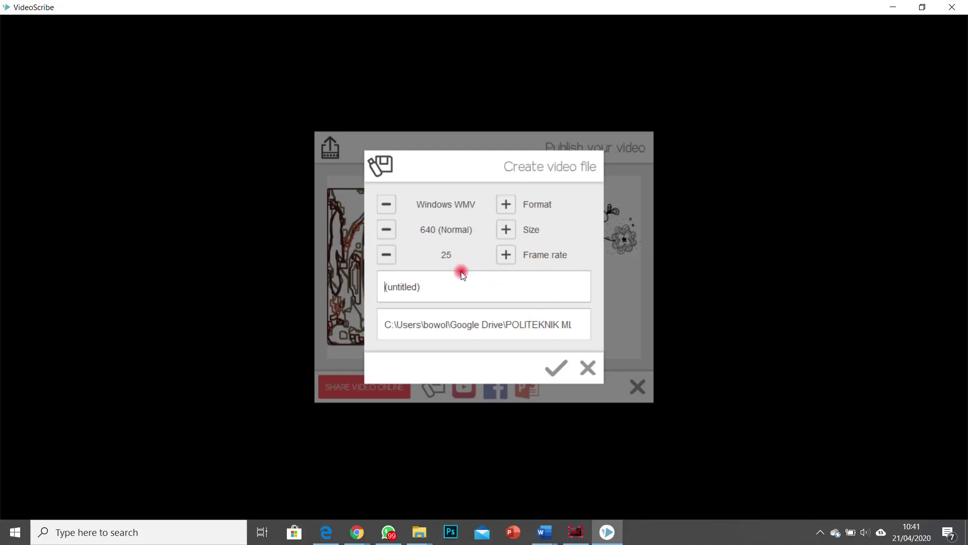
left_click(585, 368)
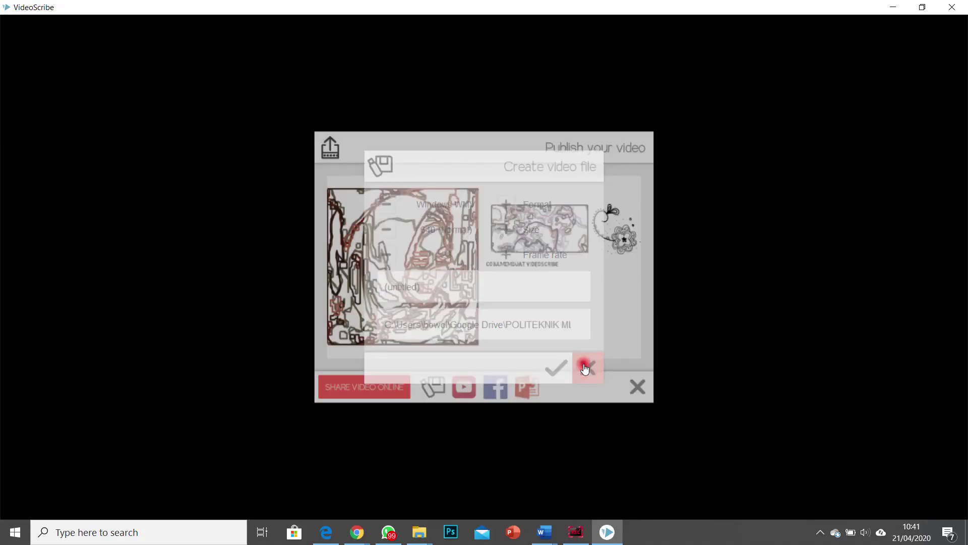
Step: Close the publish panel, cancel the Save scribe dialog, and exit the editor without saving
left_click(634, 385)
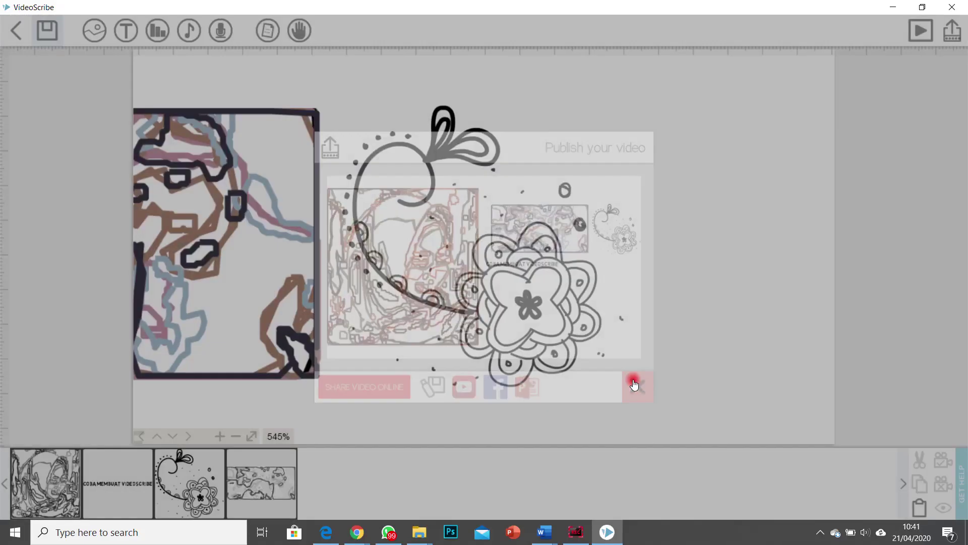
left_click(17, 31)
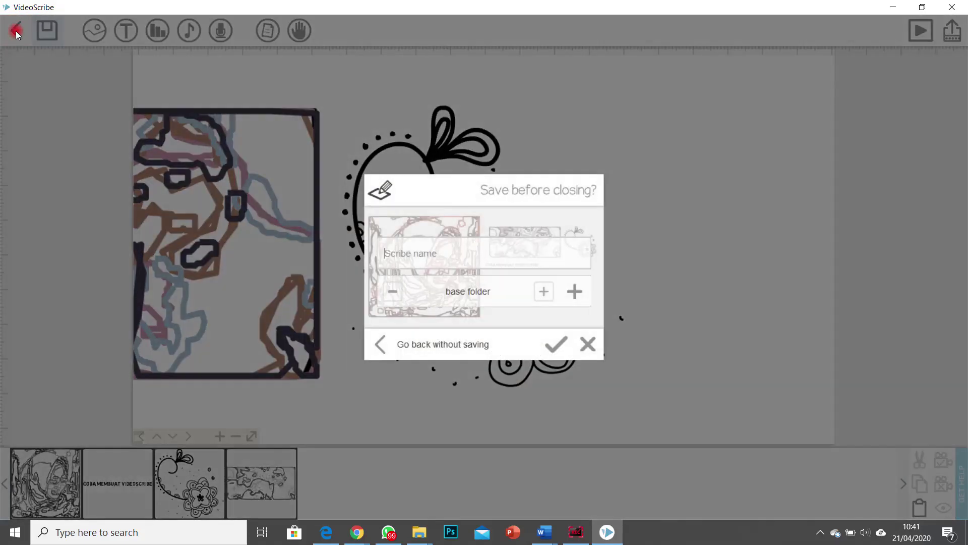
left_click(26, 36)
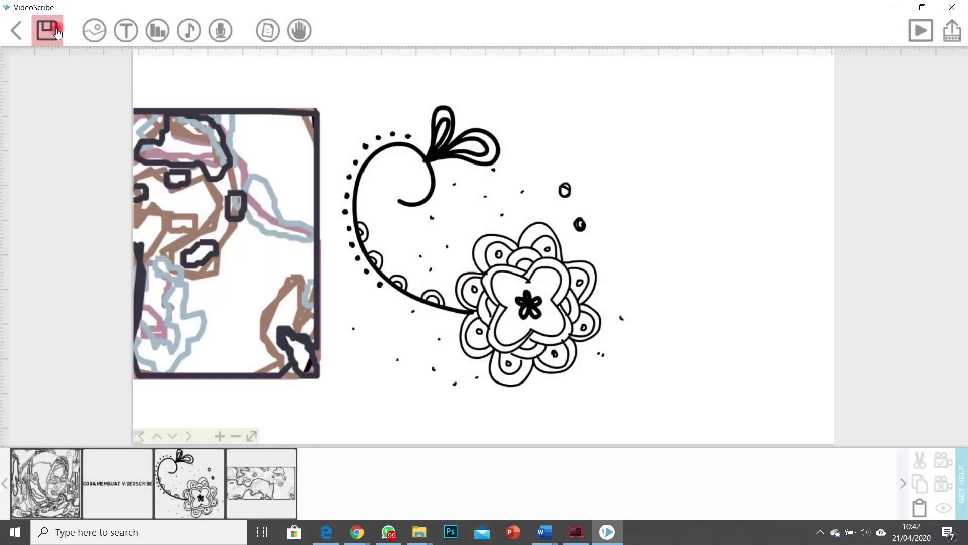
left_click(47, 31)
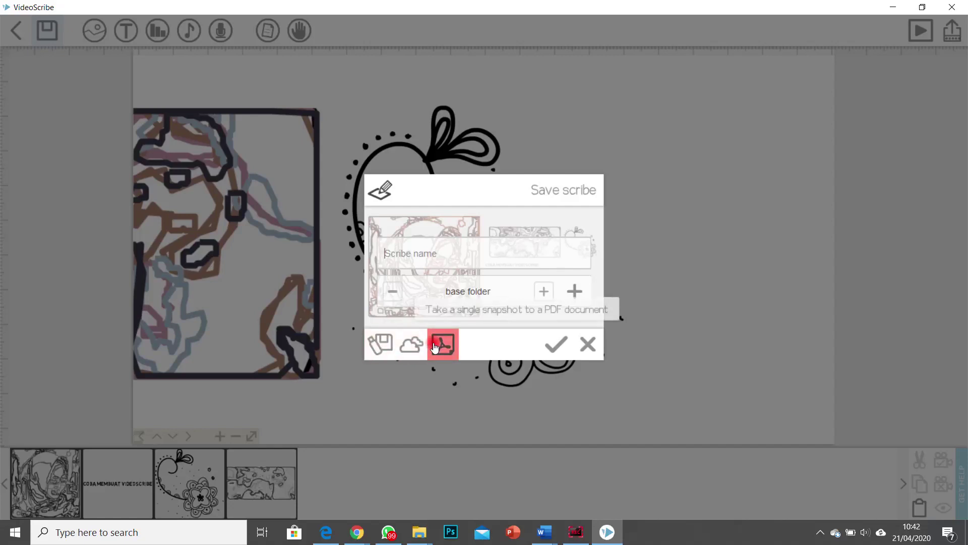
left_click(589, 344)
left_click(16, 30)
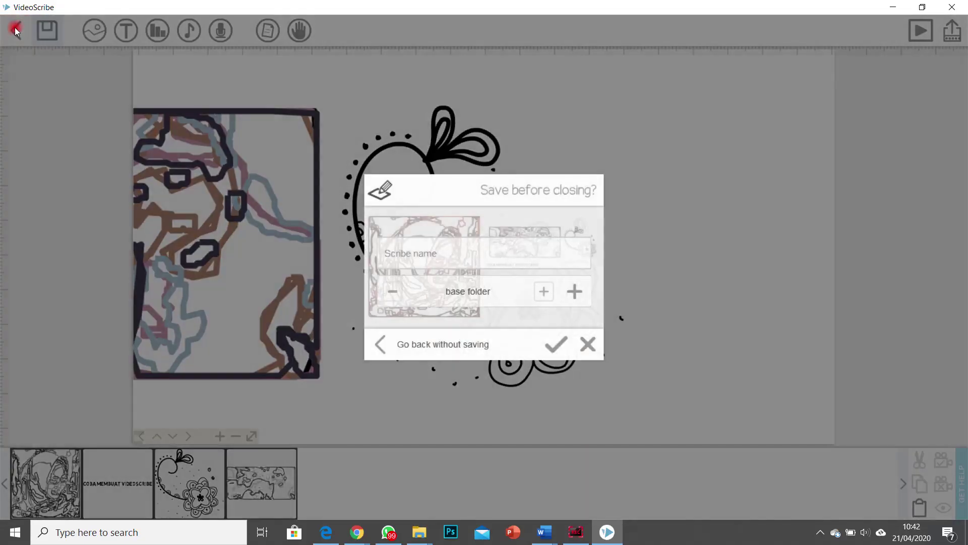
left_click(387, 345)
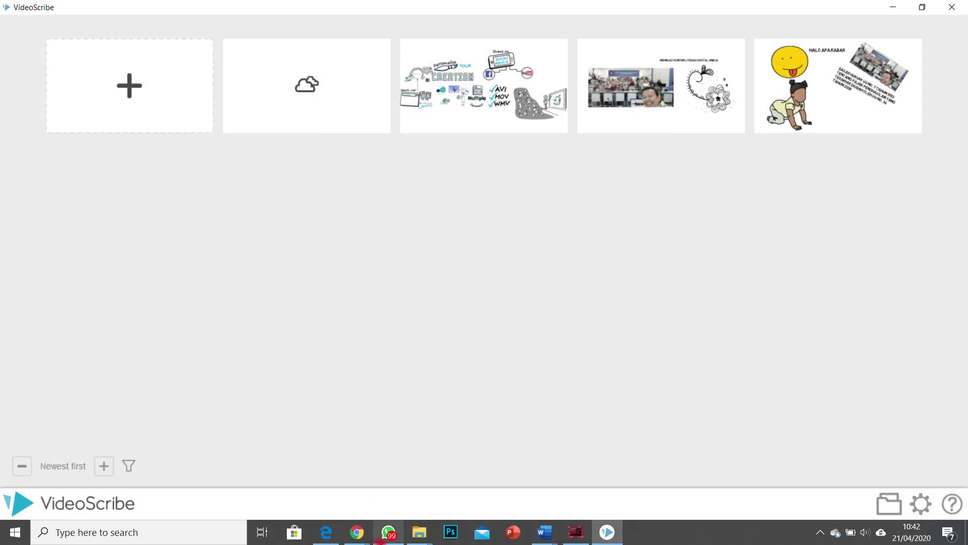
Step: Switch from the Drive notes window back to the Google Meet tab being presented
left_click(358, 532)
left_click(305, 496)
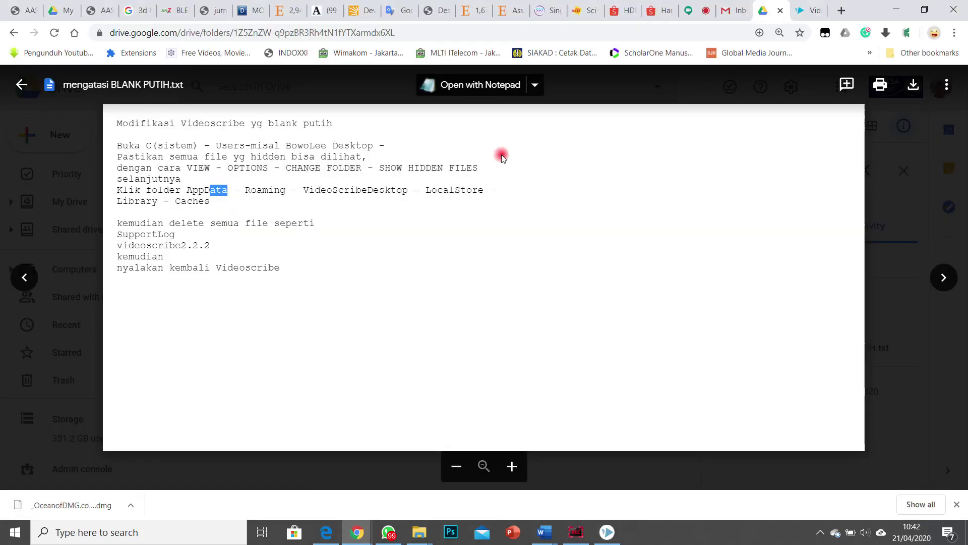
left_click(695, 11)
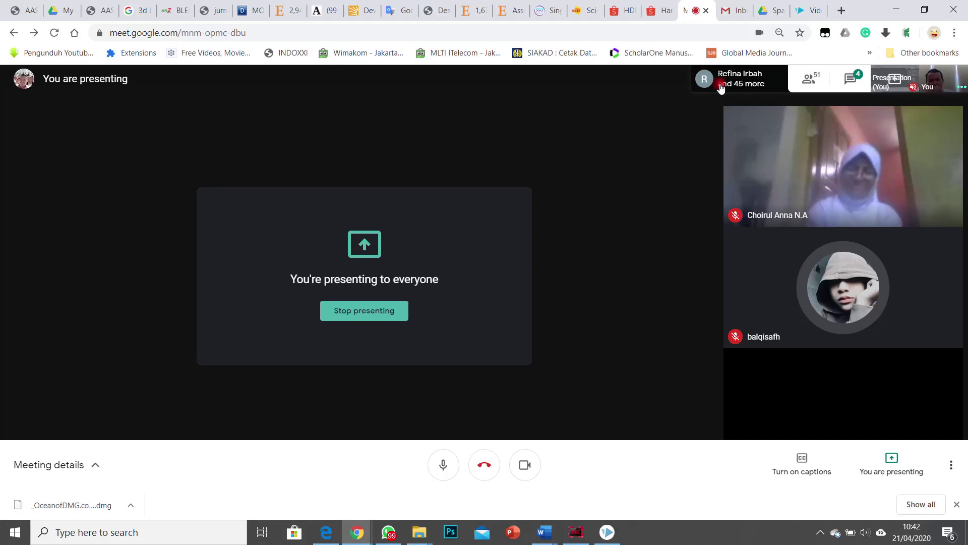
Step: Browse the Meet People panel, close it, and bring VideoScribe's project gallery forward
left_click(752, 84)
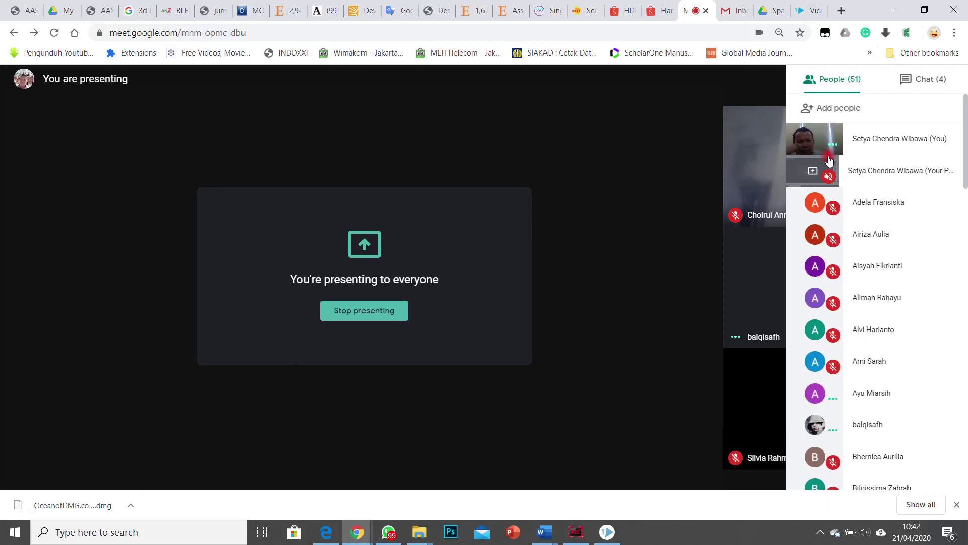
scroll(849, 288, "down", 2)
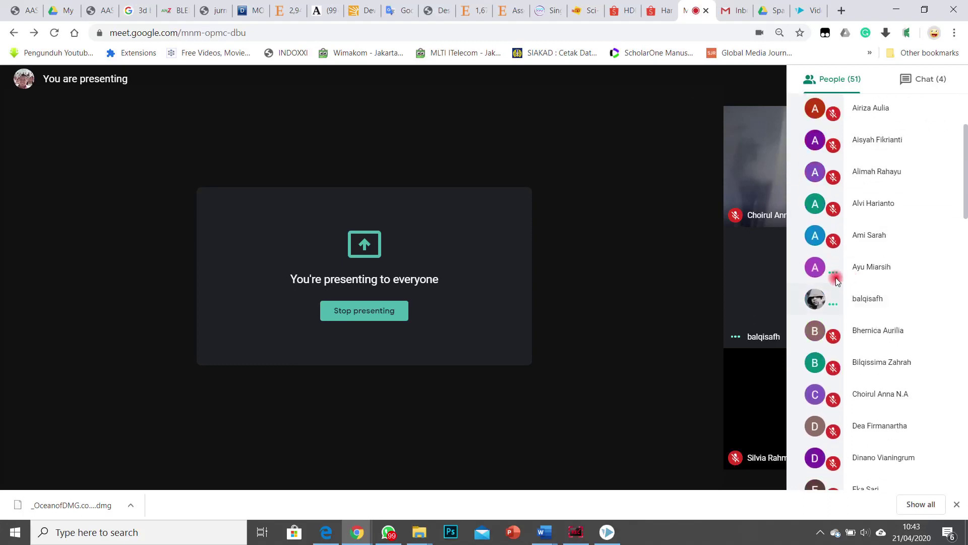
scroll(837, 291, "down", 7)
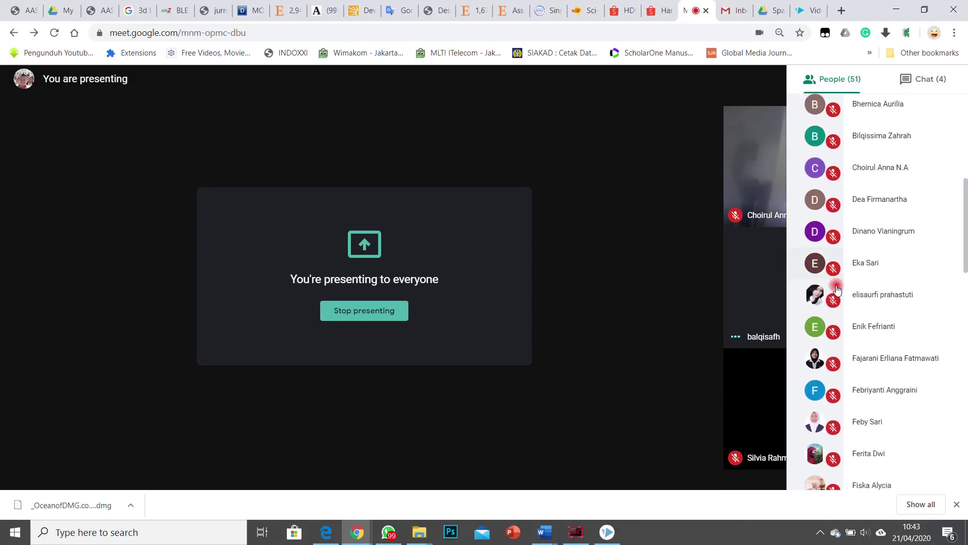
scroll(835, 292, "down", 14)
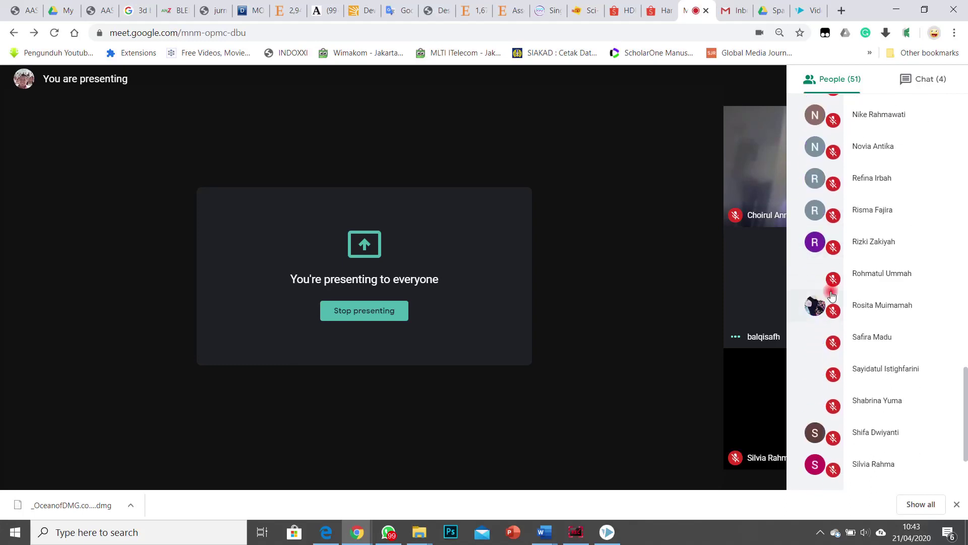
left_click(655, 95)
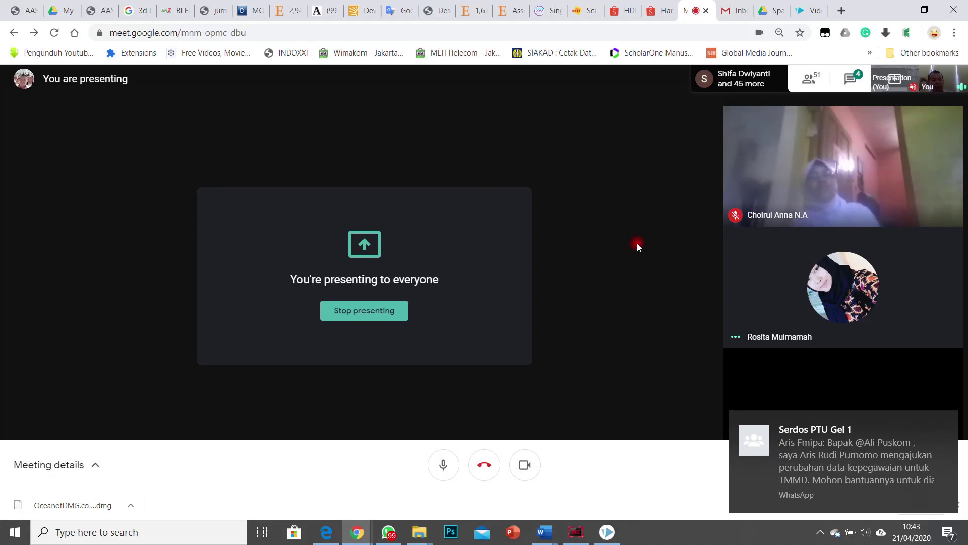
left_click(607, 533)
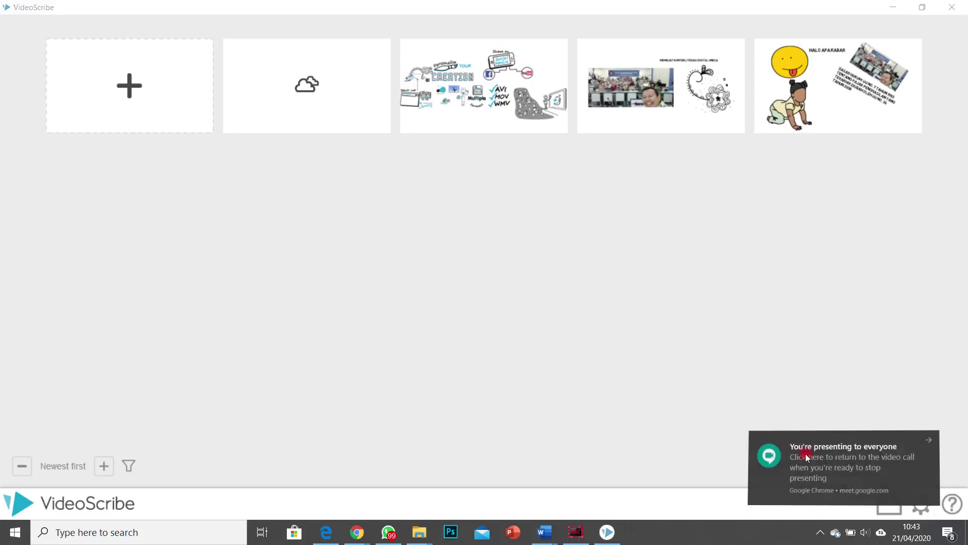
Step: Return to the presented Meet call and dismiss the WhatsApp and presenting notifications
left_click(806, 453)
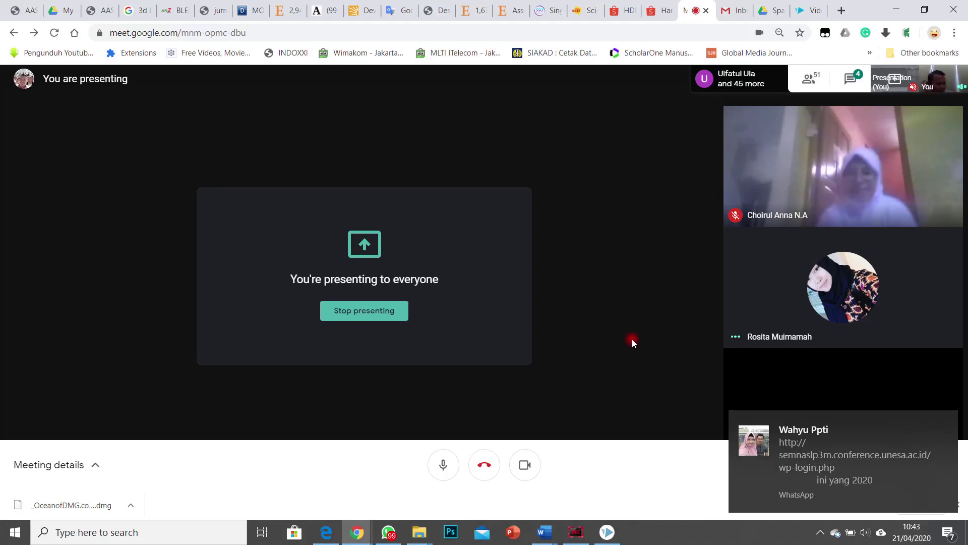
left_click(942, 421)
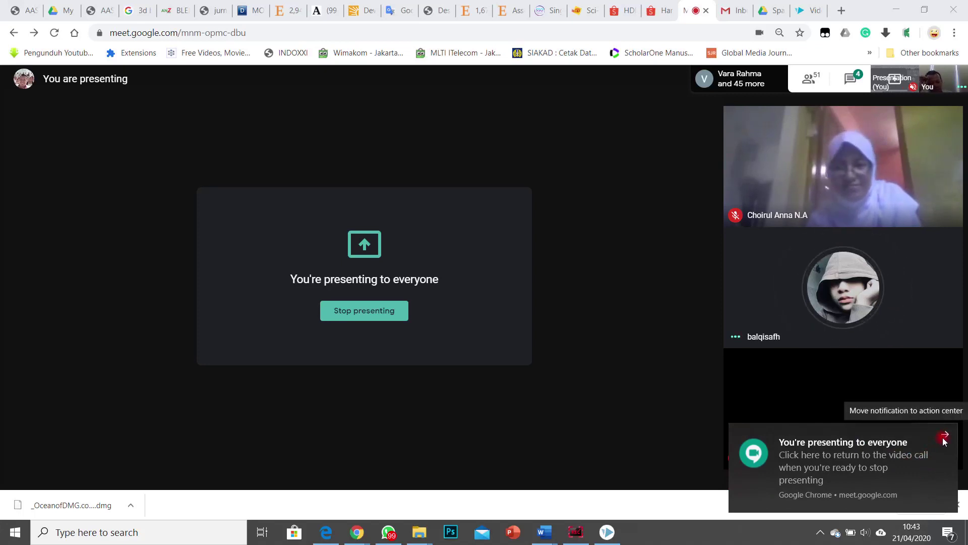
left_click(943, 436)
left_click(945, 441)
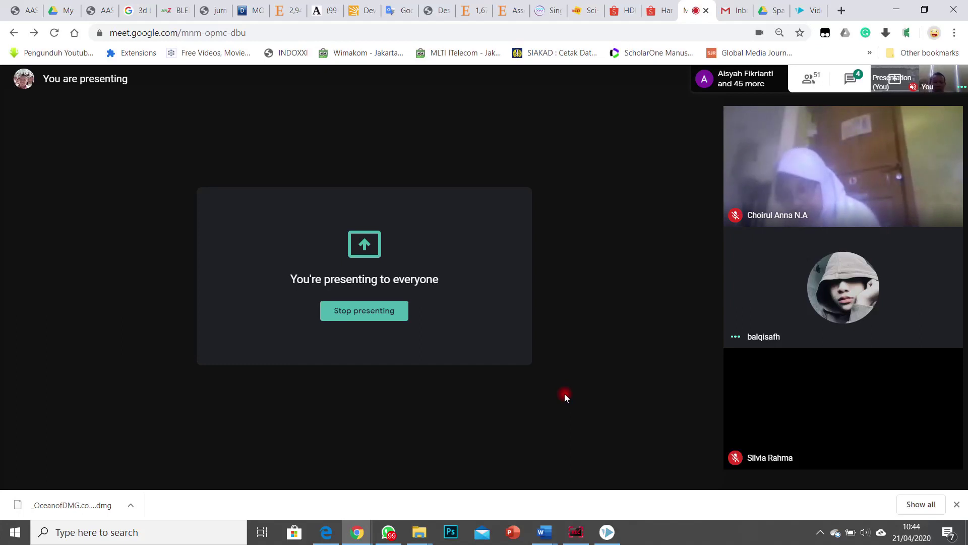
mouse_move(510, 378)
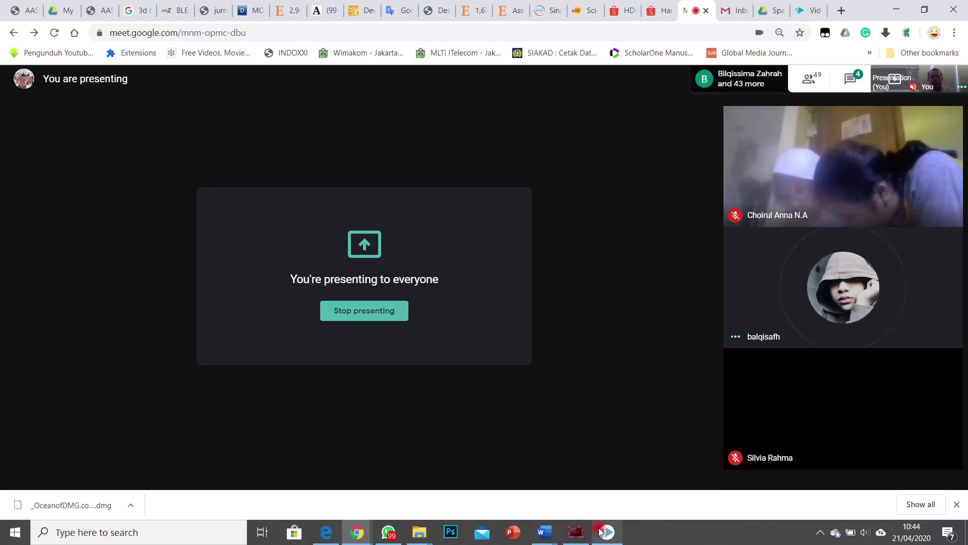
mouse_move(586, 532)
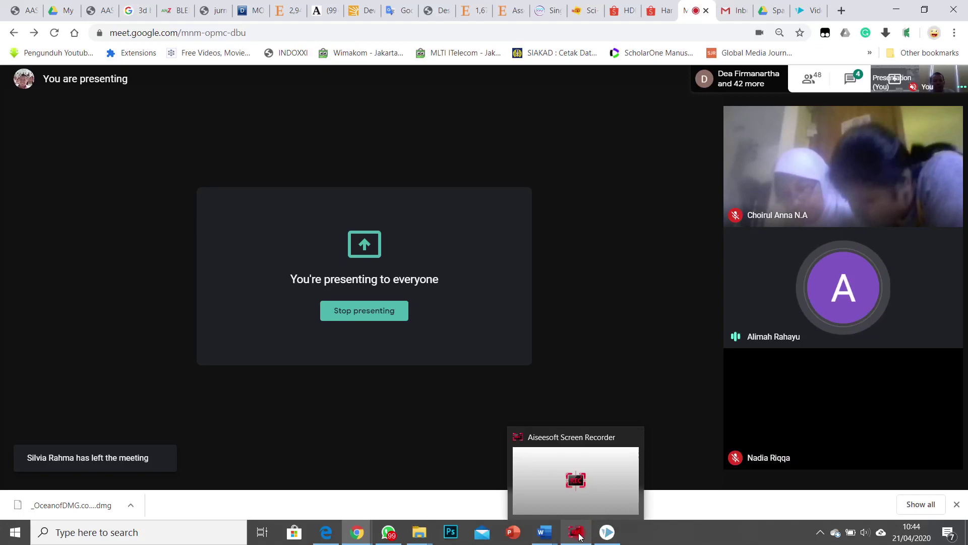
Step: Check the Aiseesoft recorder controls, minimize them, and open Meet's participant list
left_click(583, 533)
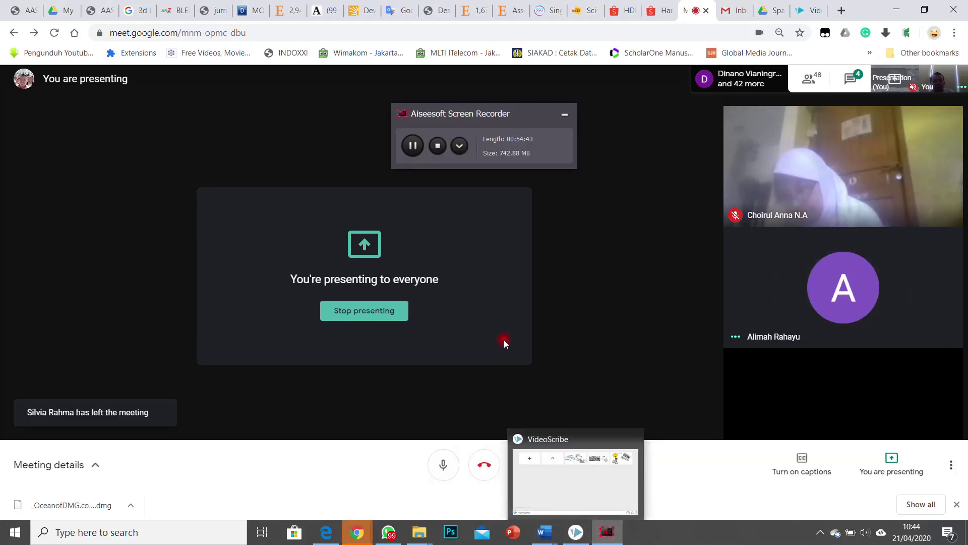
left_click(564, 115)
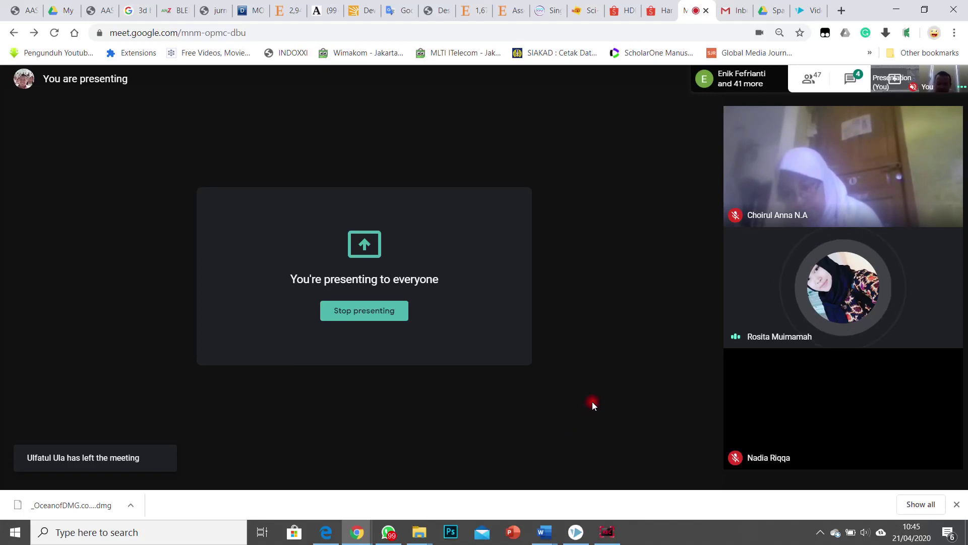
left_click(812, 79)
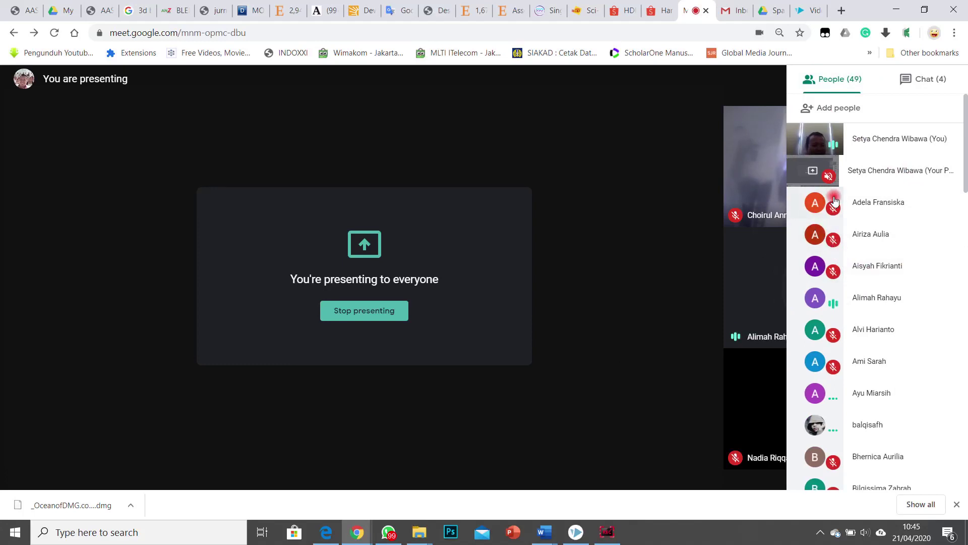
Step: Pin the first, second, then third listed participant to the main view in turn
left_click(820, 202)
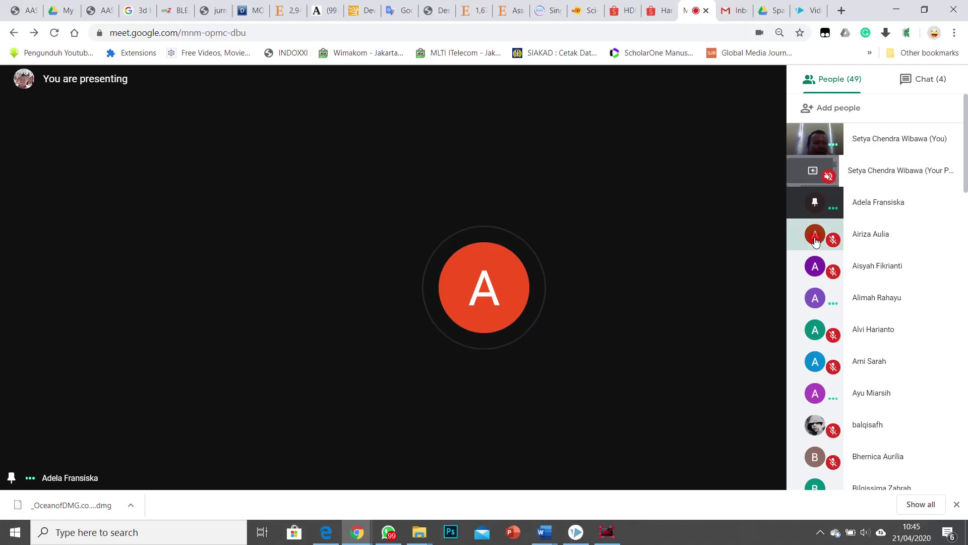
left_click(813, 235)
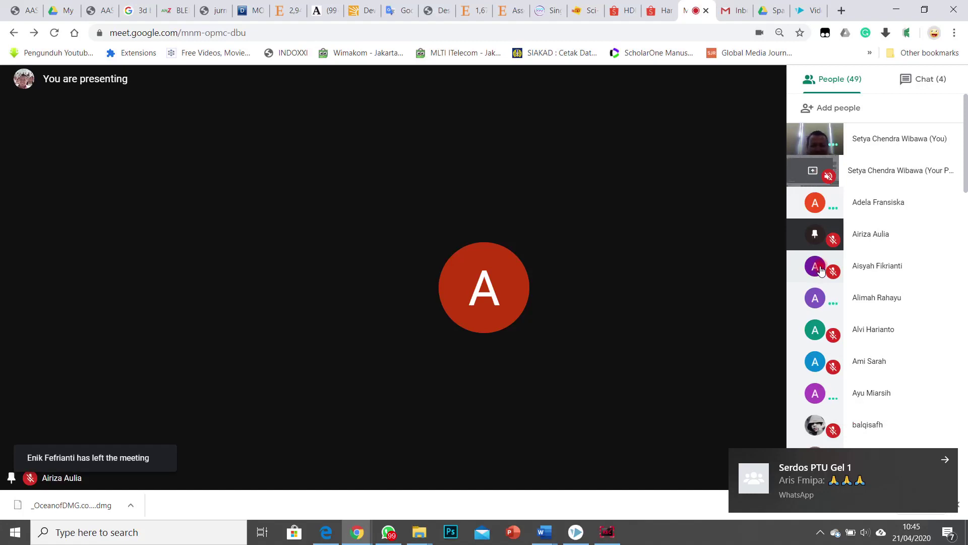
left_click(821, 271)
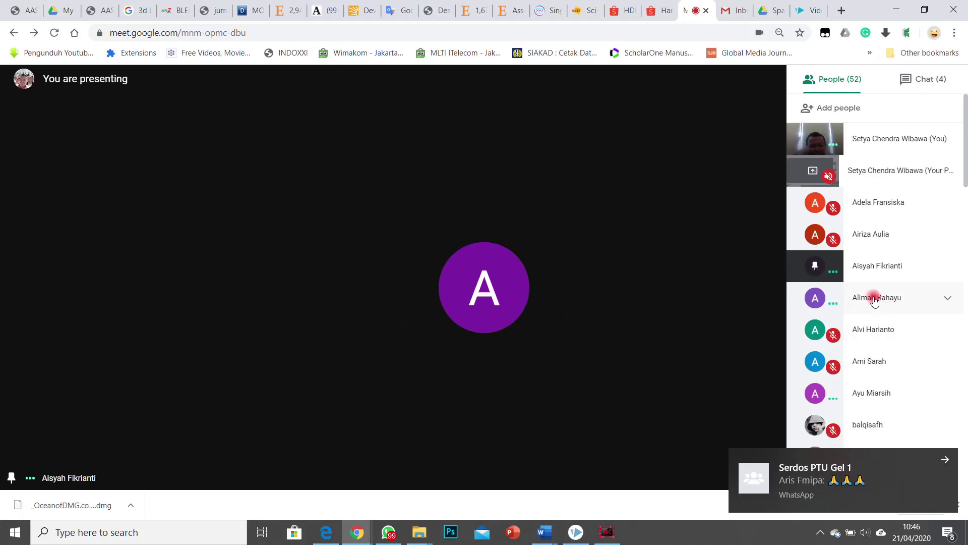
Step: Expand and collapse the fourth participant's options, then pin the fifth listed participant
left_click(875, 299)
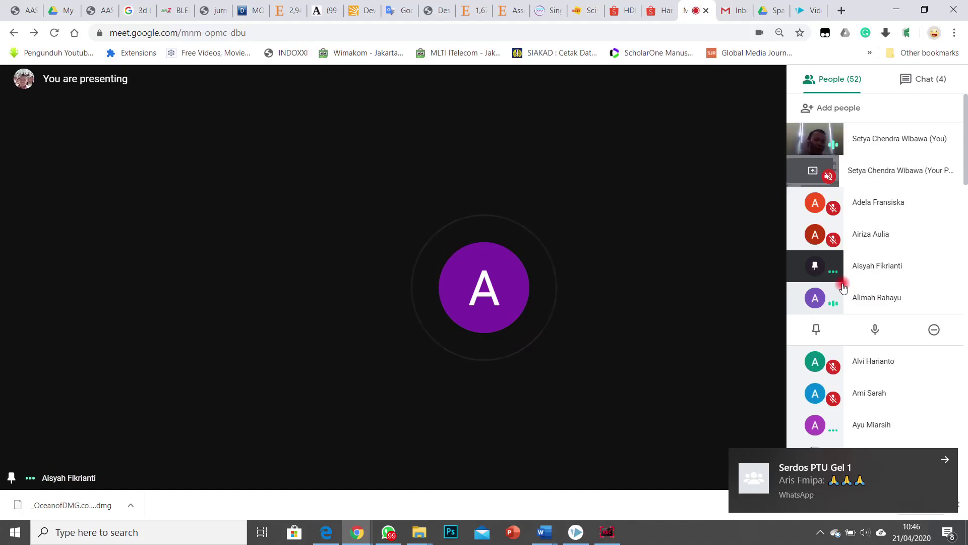
left_click(865, 299)
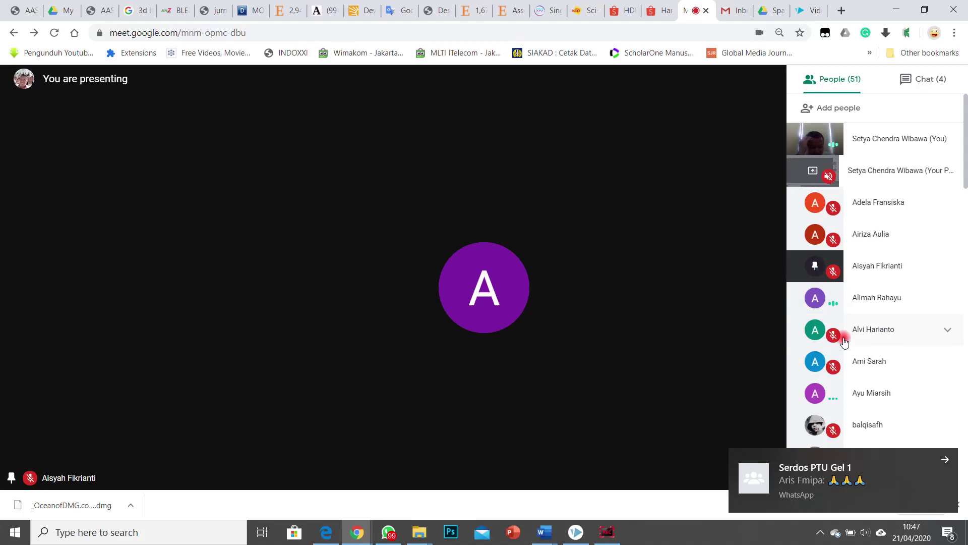
left_click(815, 334)
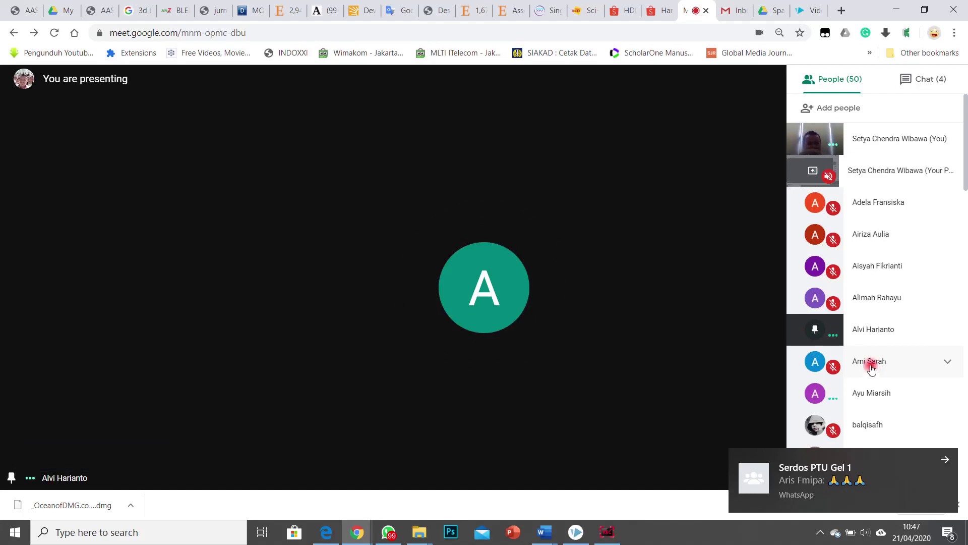
Step: Mute the sixth participant, then open and close another participant's options without muting
left_click(872, 367)
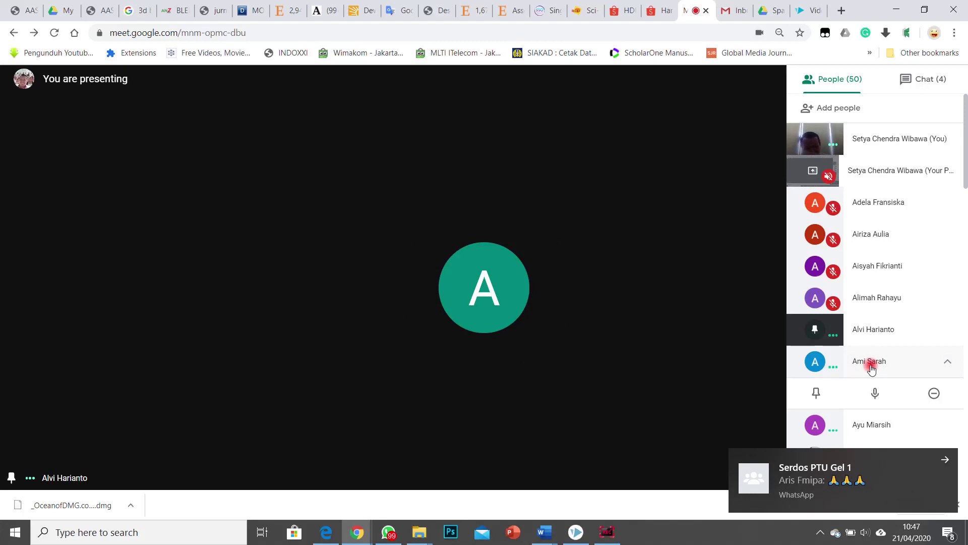
scroll(870, 353, "down", 3)
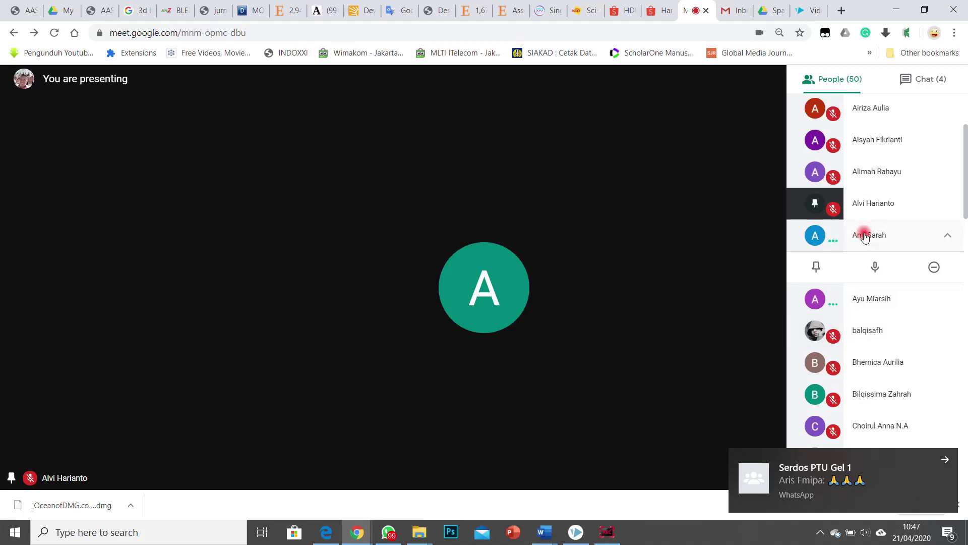
left_click(875, 303)
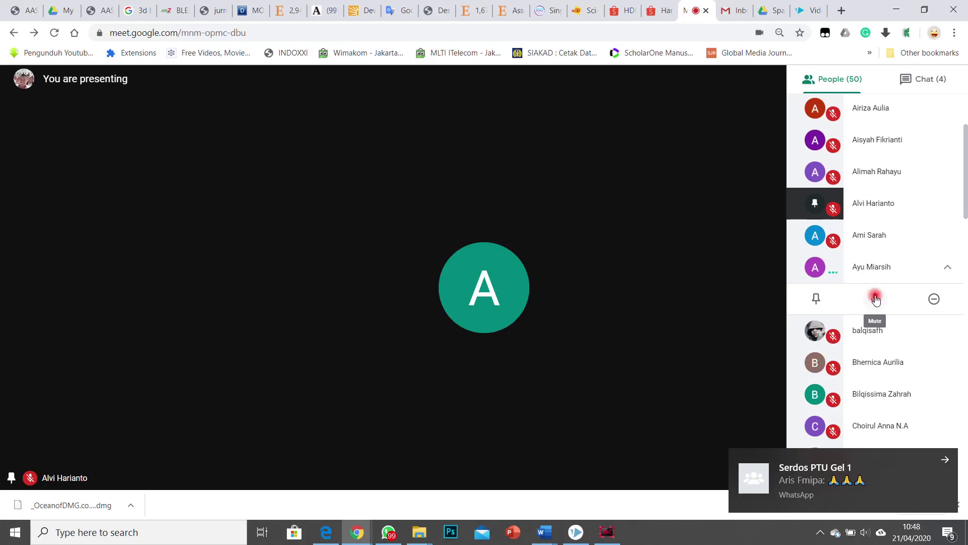
left_click(894, 268)
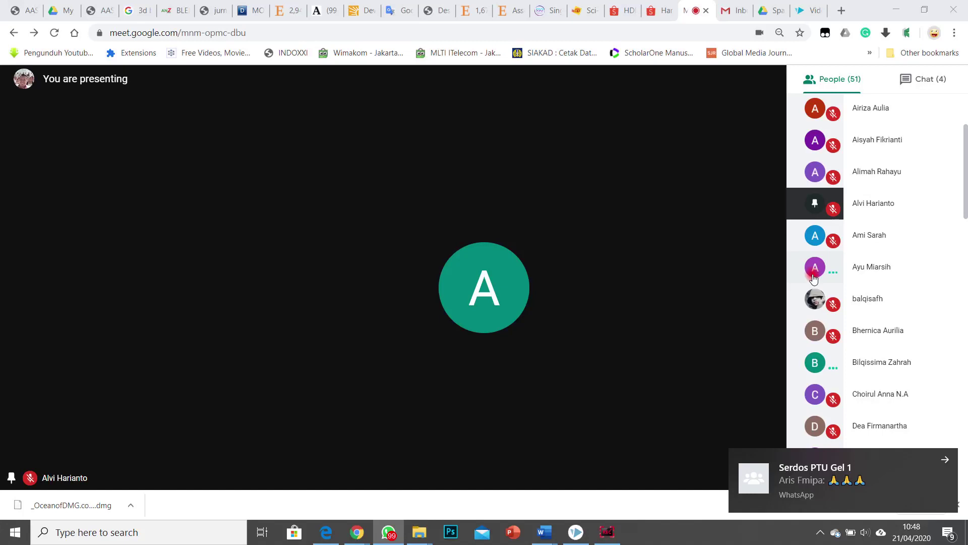
Step: Pin the chosen participant to the main view and expand another participant's options
left_click(836, 306)
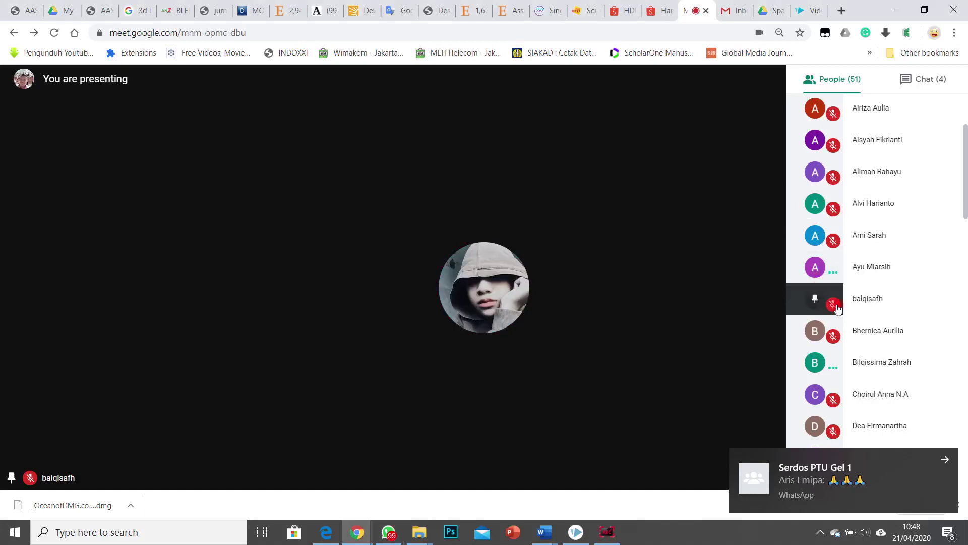
left_click(883, 342)
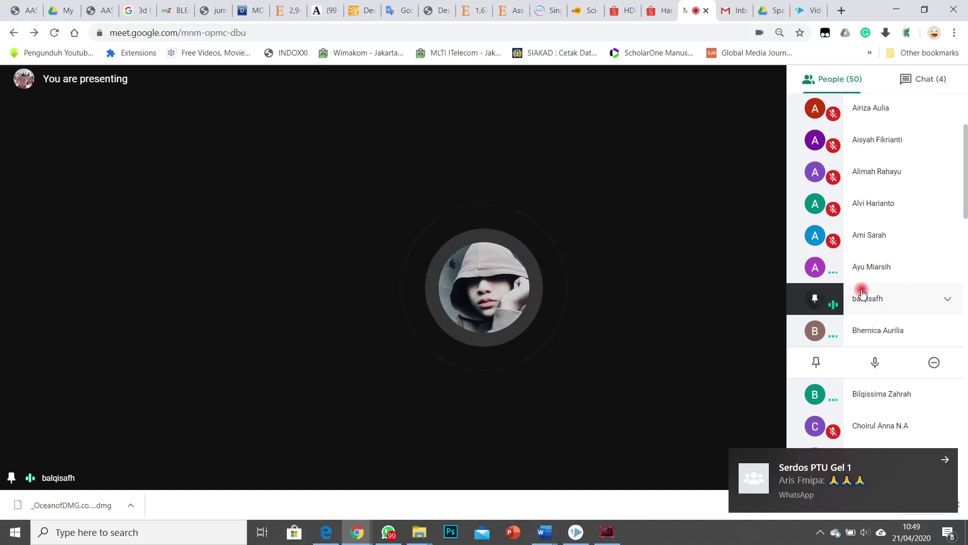
scroll(863, 292, "down", 1)
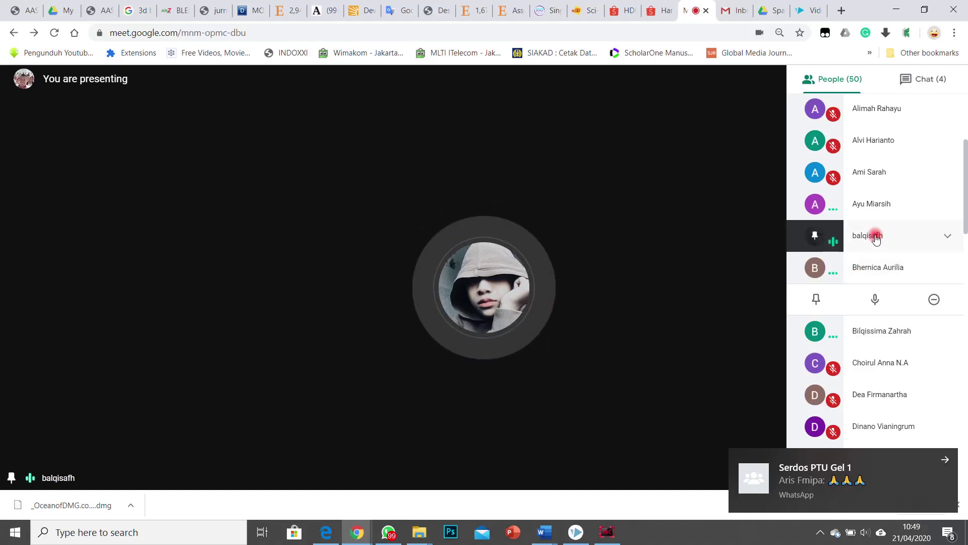
left_click(886, 313)
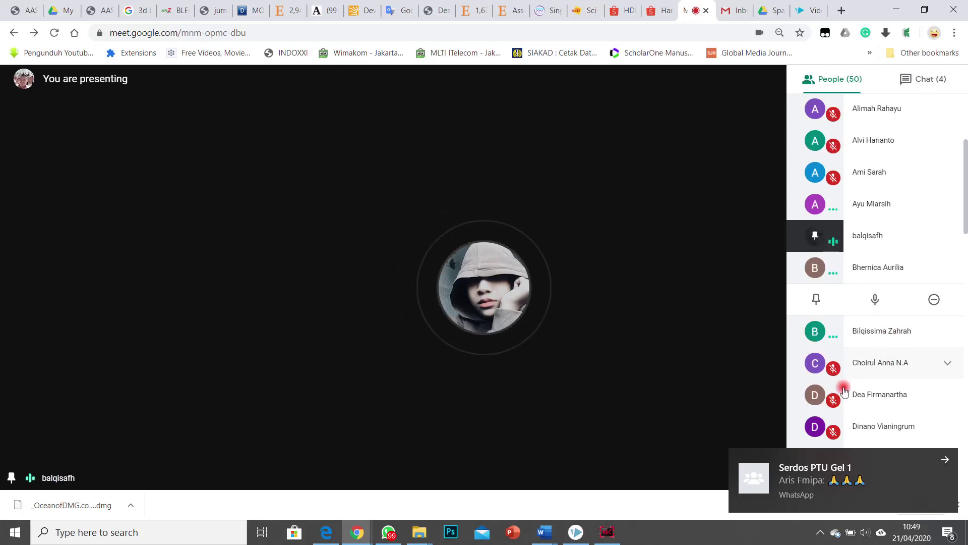
Step: Dismiss the WhatsApp and you're-presenting pop-ups and close the Chrome downloads bar
left_click(946, 460)
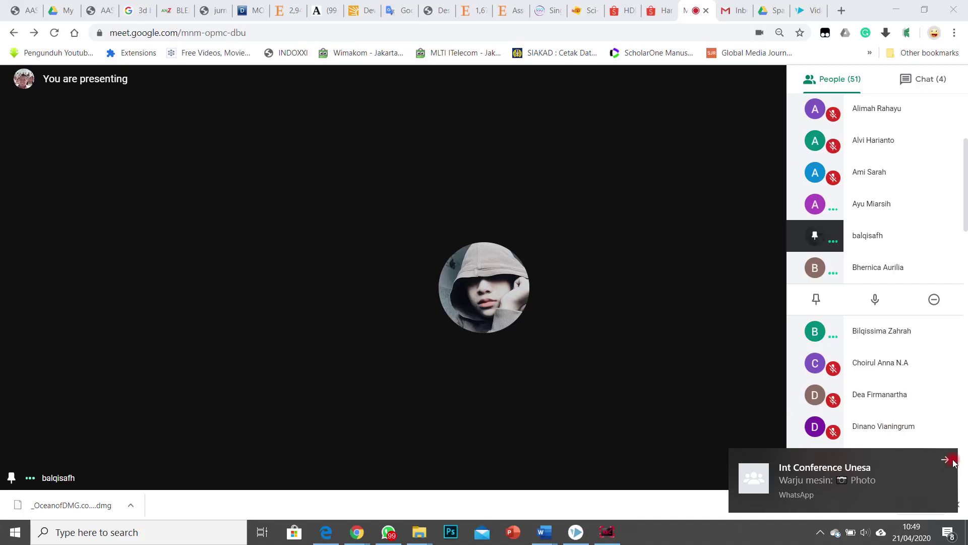
left_click(949, 459)
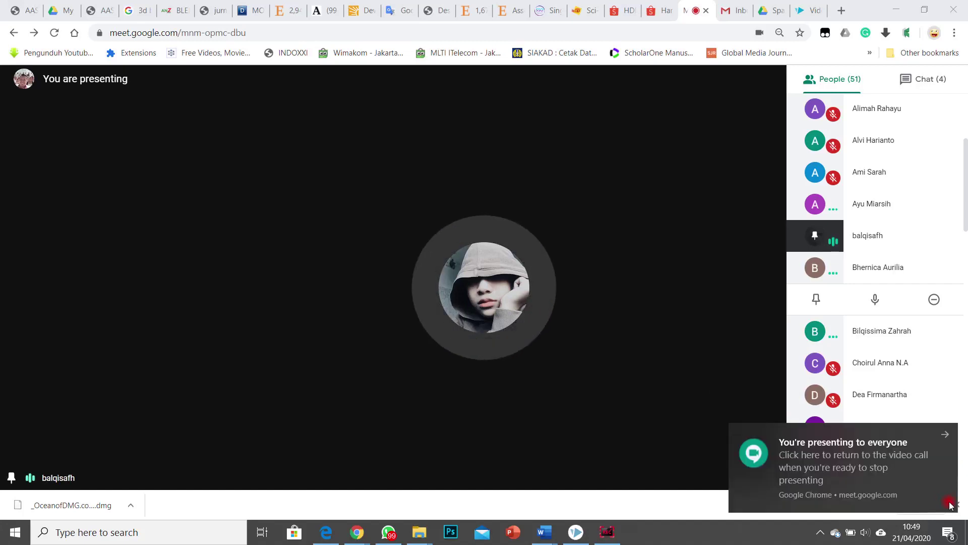
left_click(897, 452)
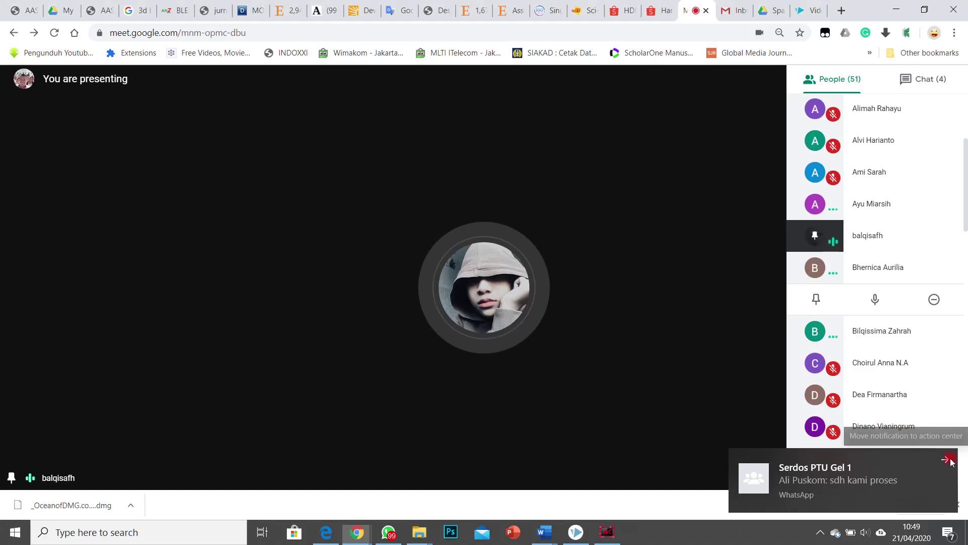
left_click(955, 462)
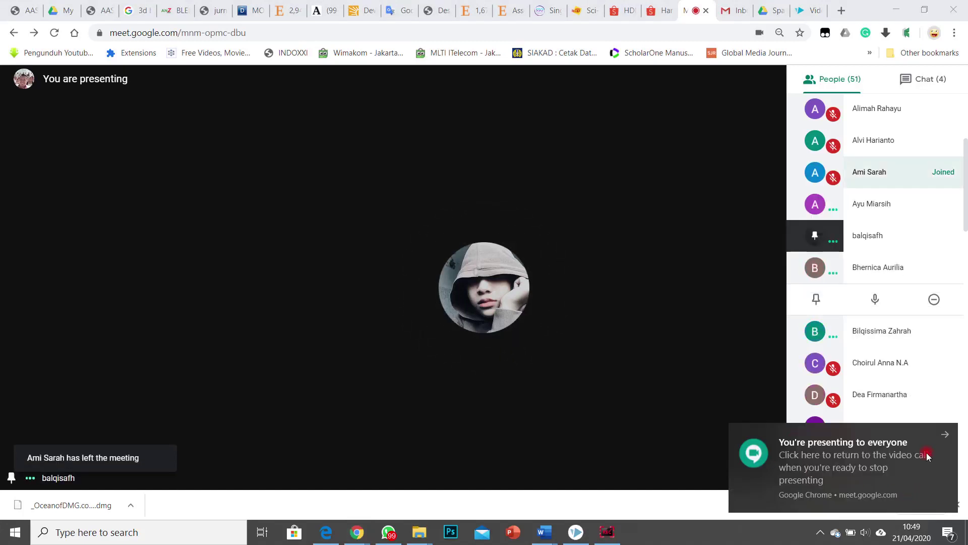
left_click(943, 436)
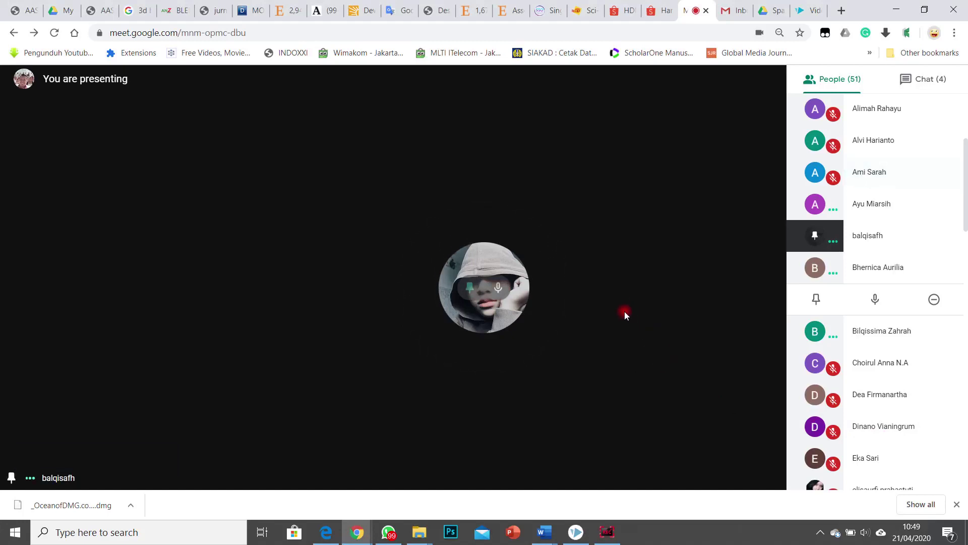
left_click(957, 507)
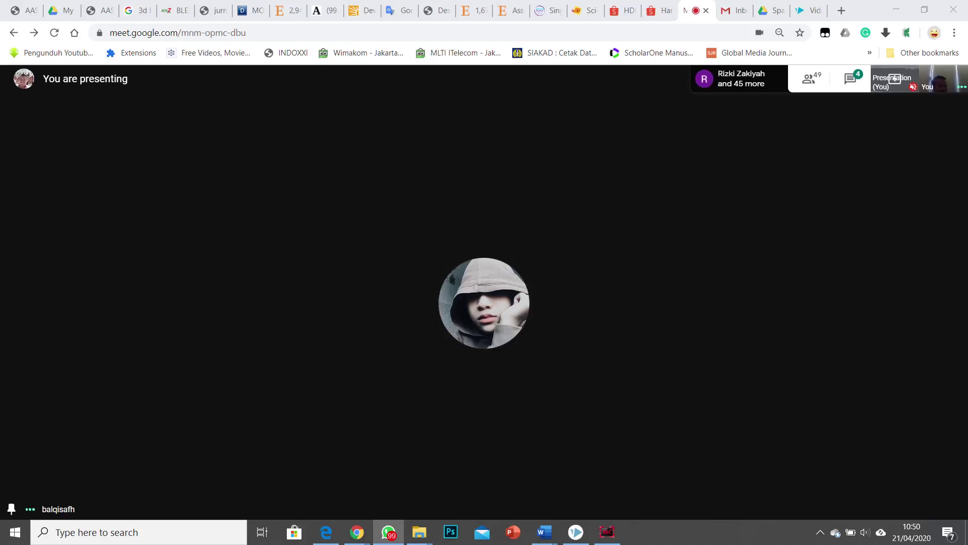
Step: Clear the WhatsApp toast so Meet's notice about your visible screen appears
mouse_move(743, 423)
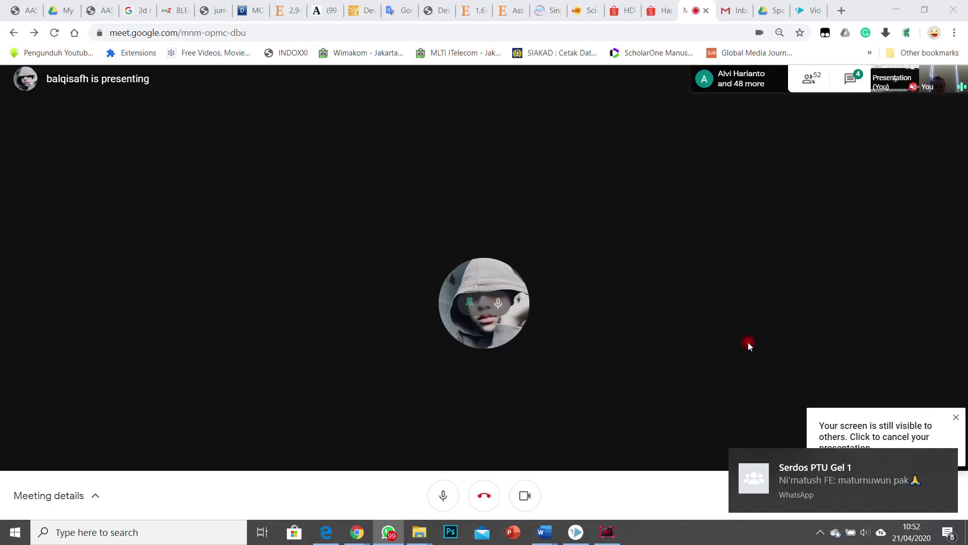
left_click(944, 459)
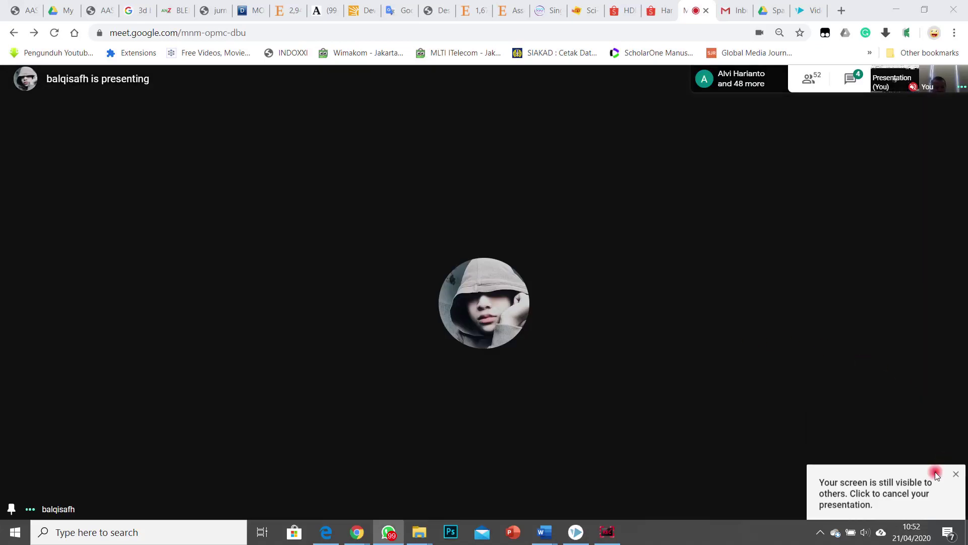
left_click(892, 484)
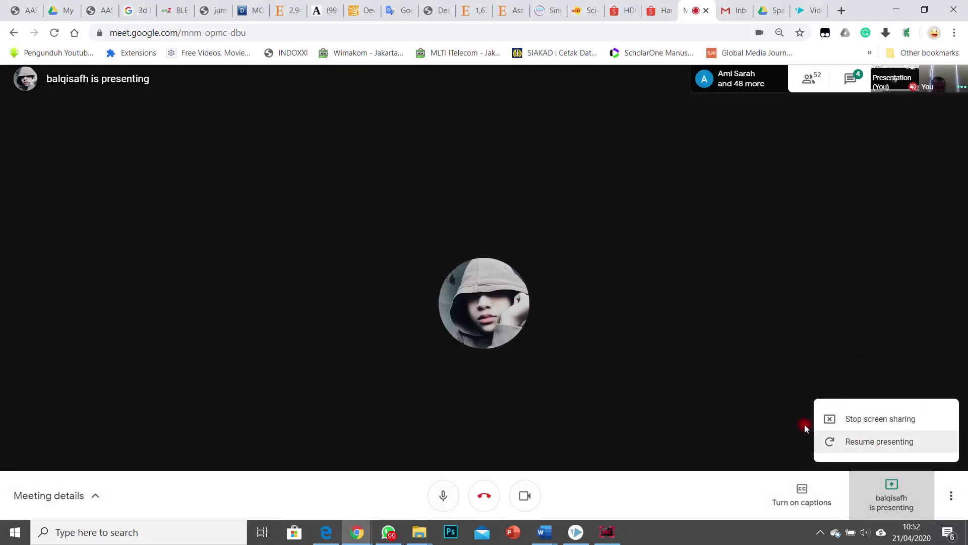
left_click(758, 400)
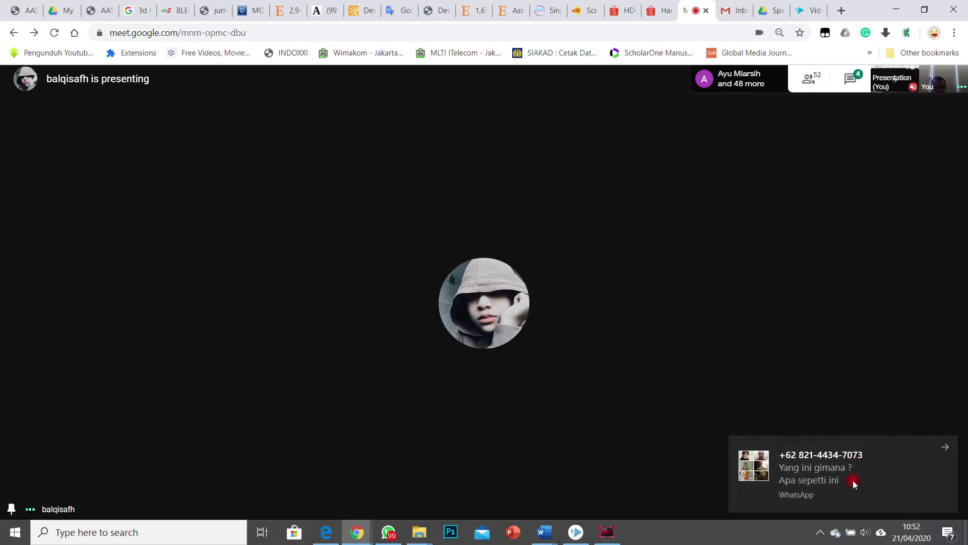
left_click(818, 481)
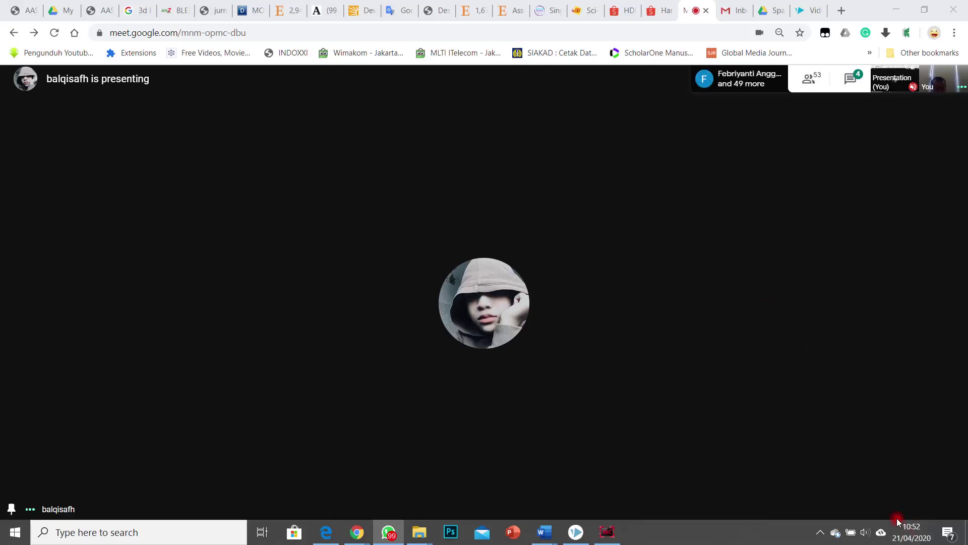
left_click(807, 79)
left_click(555, 387)
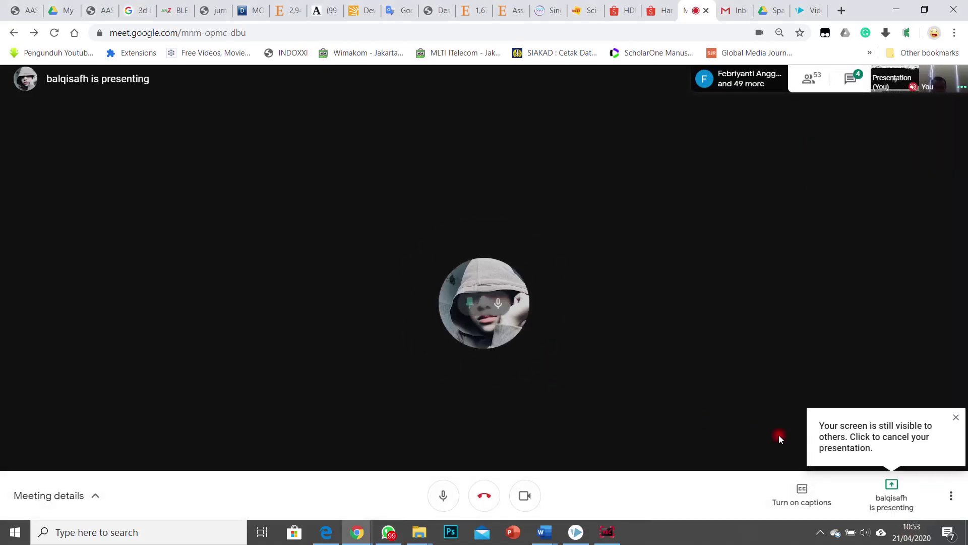
left_click(901, 500)
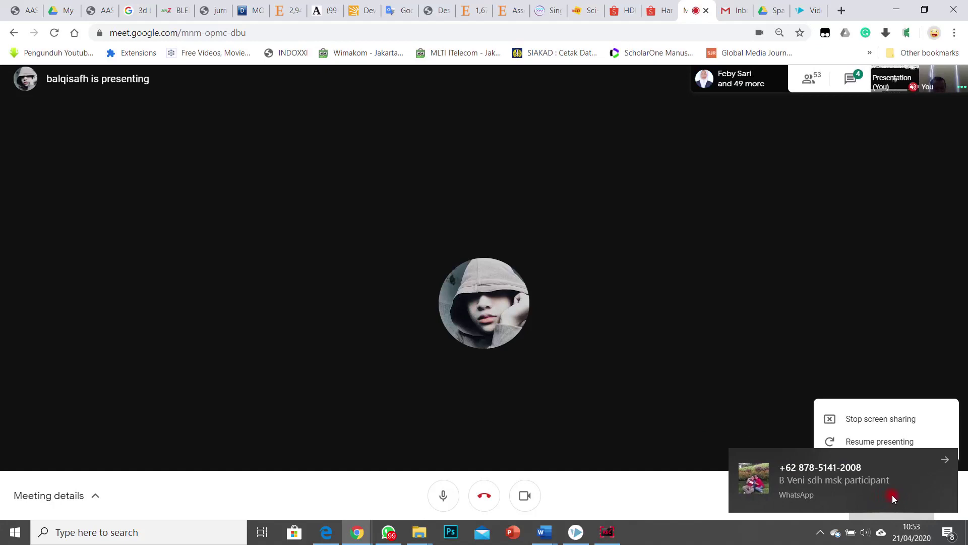
left_click(945, 460)
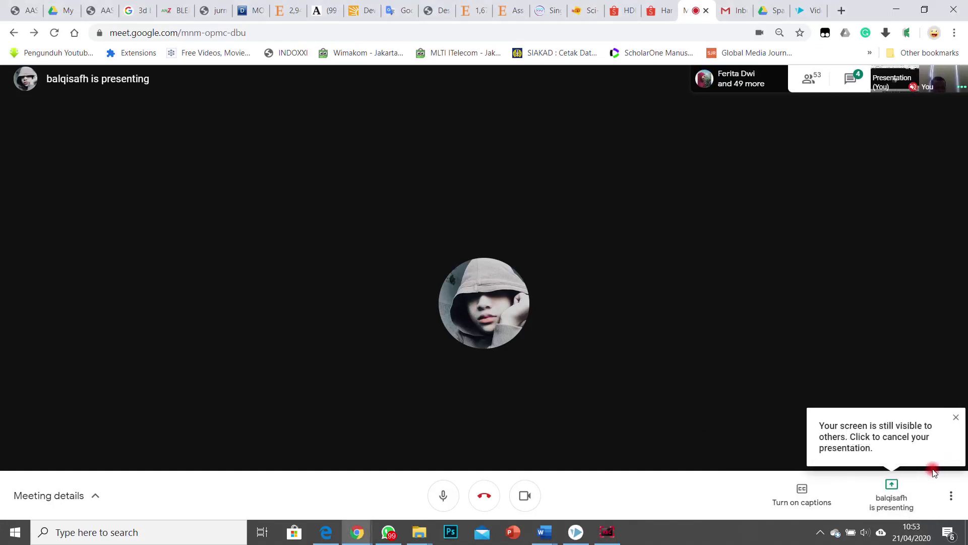
Step: Browse the participant list, dismiss the WhatsApp toast, and mute then unmute the mic with Ctrl+D
left_click(725, 80)
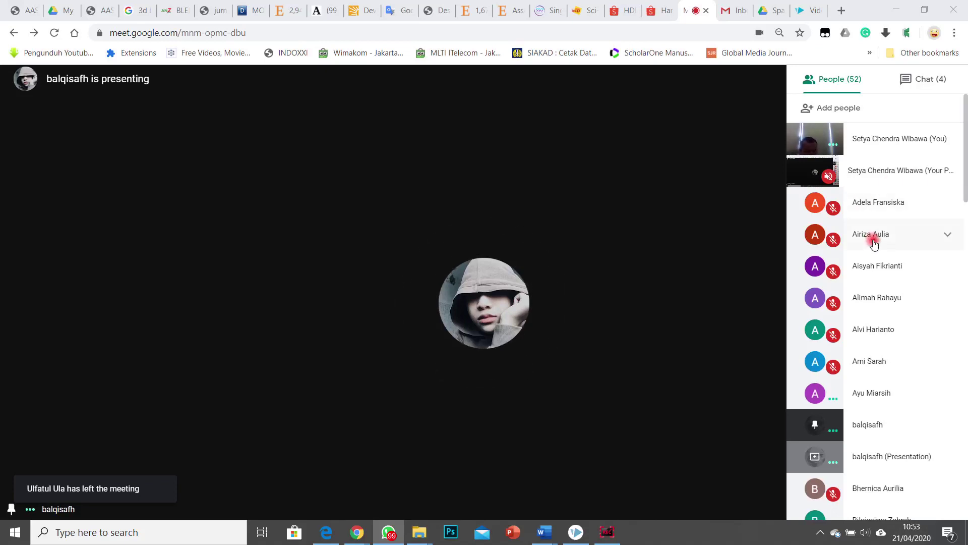
scroll(895, 264, "down", 3)
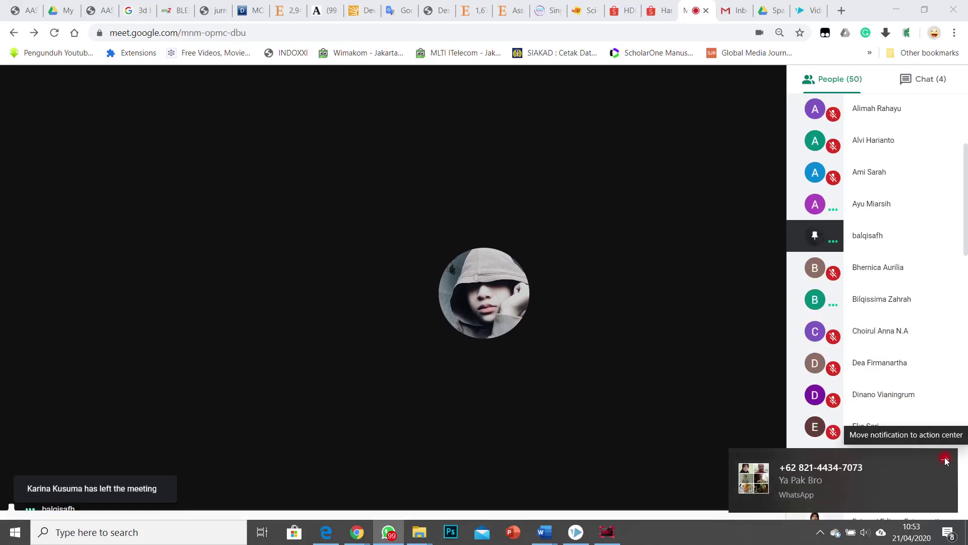
left_click(946, 460)
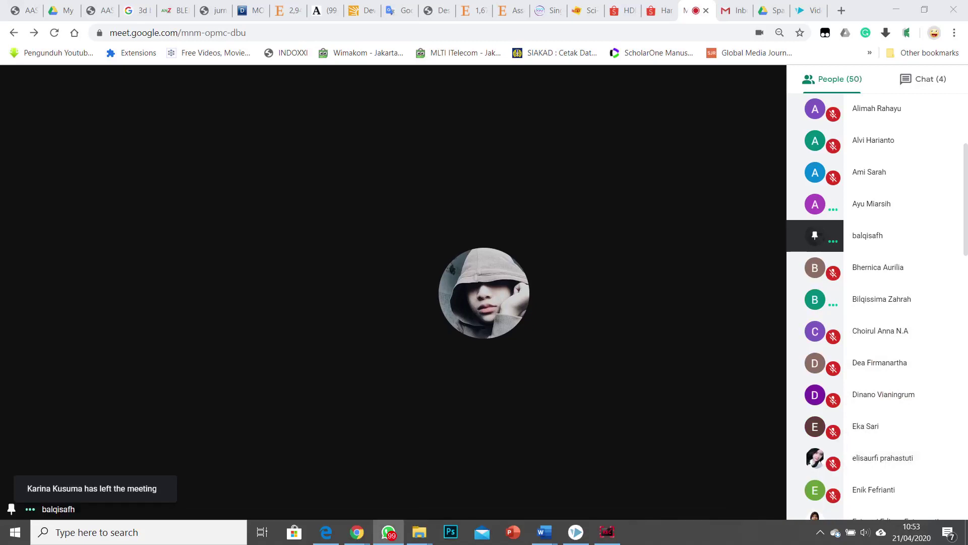
key("ctrl+d")
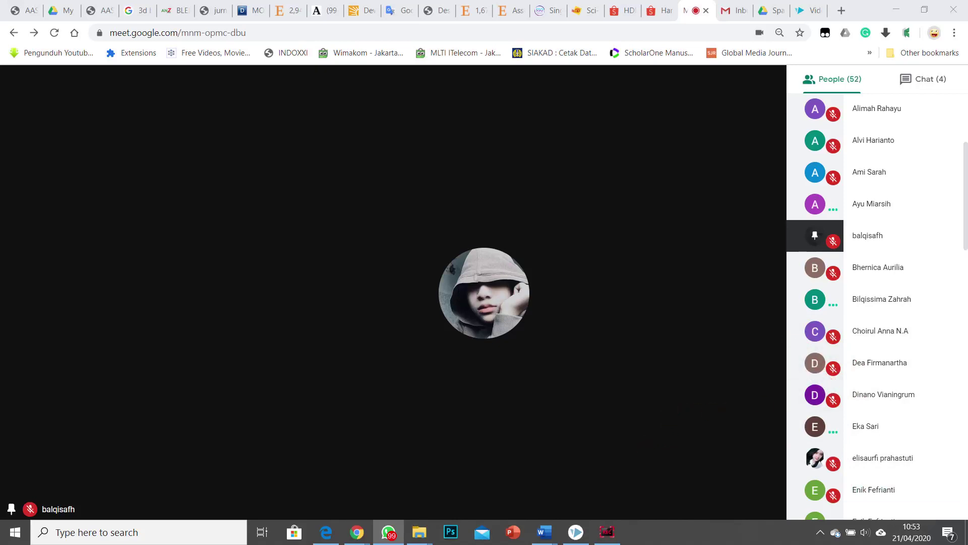
key("ctrl+d")
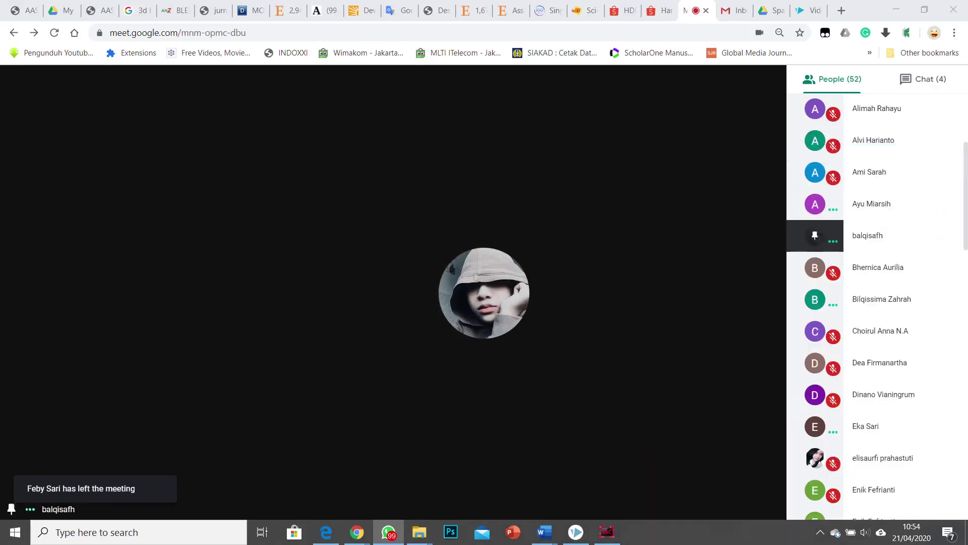
Step: Stop the current Google Meet screen presentation
left_click(722, 353)
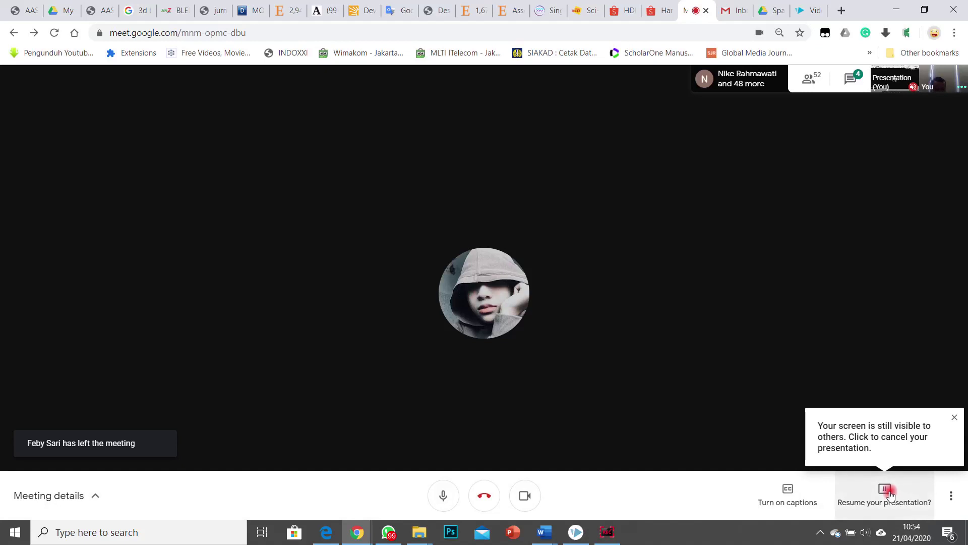
left_click(891, 496)
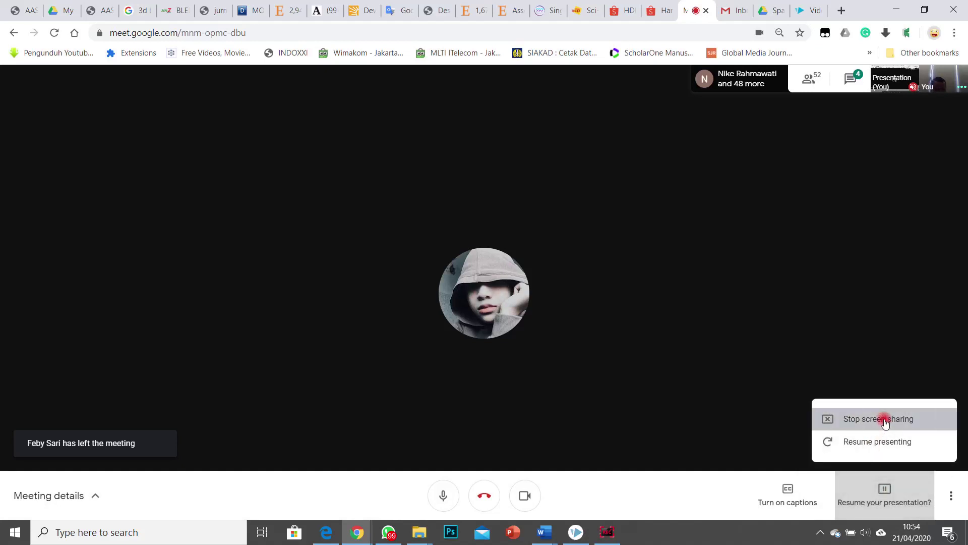
left_click(885, 420)
Step: Present entire Screen 1 again, then bring the WhatsApp photo viewer forward and move it left
left_click(890, 497)
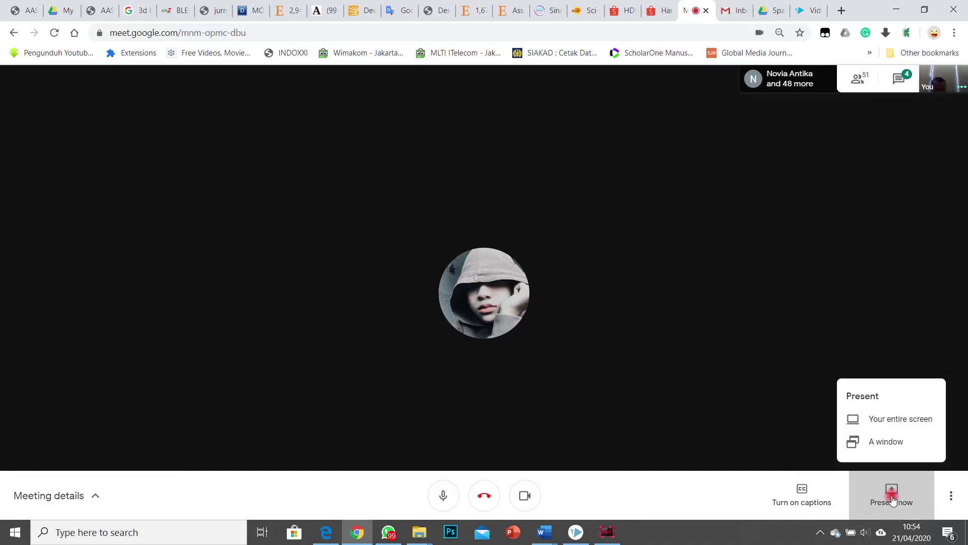
left_click(881, 419)
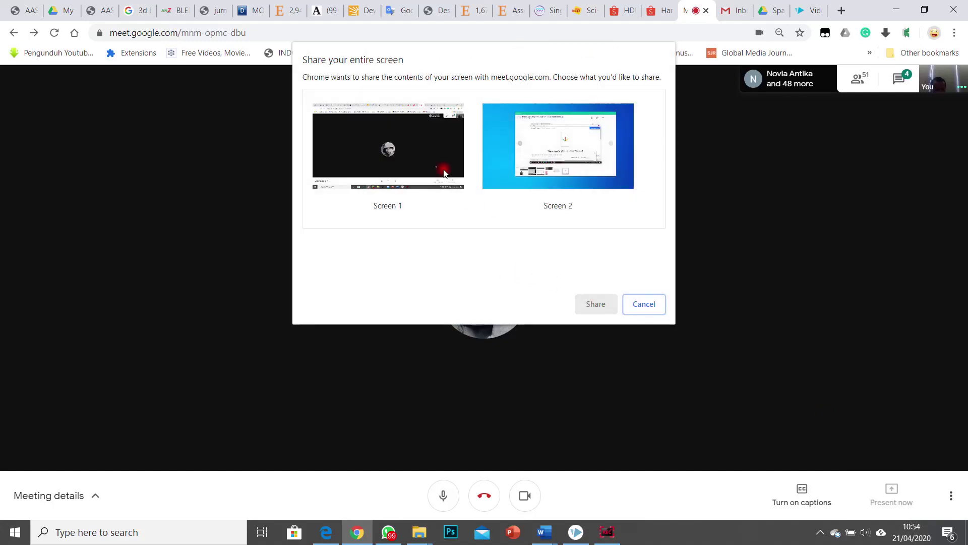
left_click(468, 210)
left_click(586, 304)
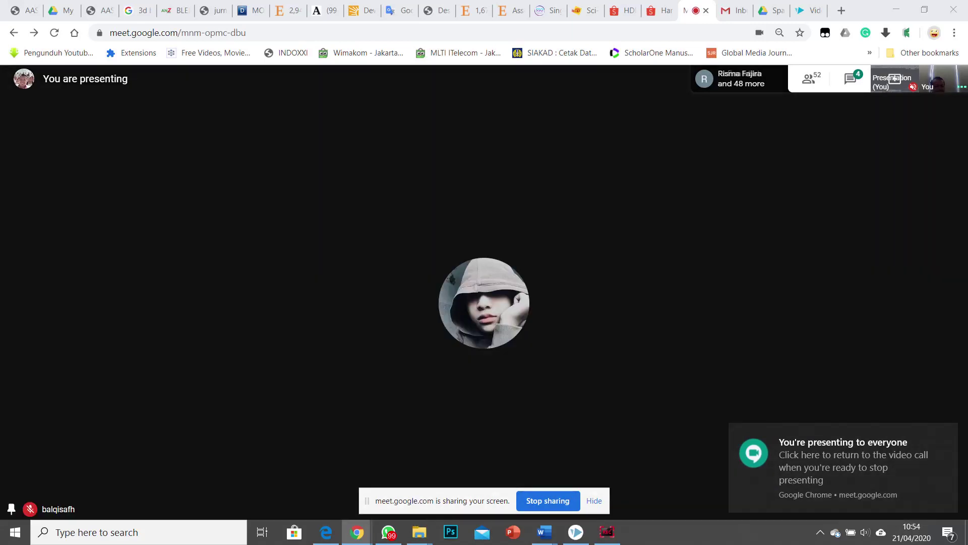
key("alt+Tab")
left_click_drag(829, 83, 316, 105)
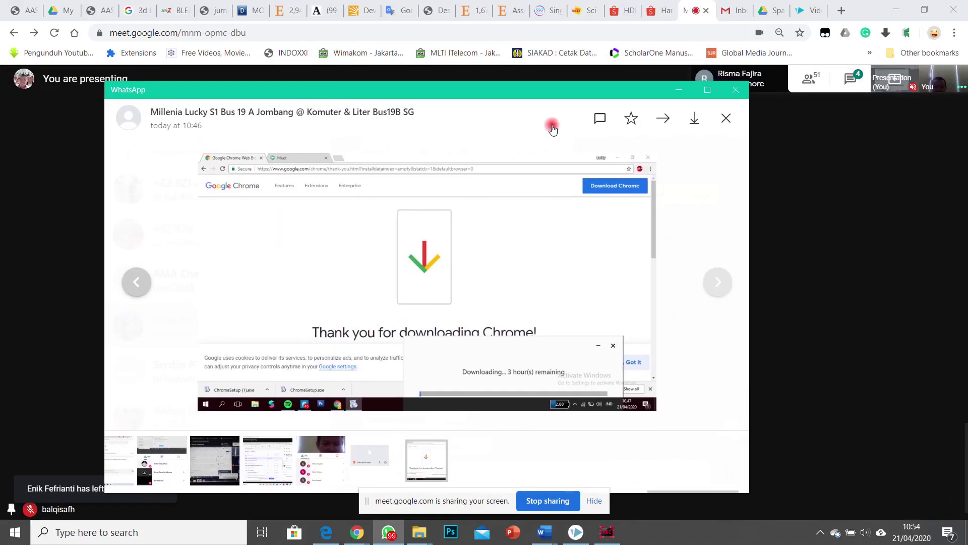
Step: View the Chrome download screenshot full size, close it, and restore WhatsApp to a smaller window
left_click(707, 89)
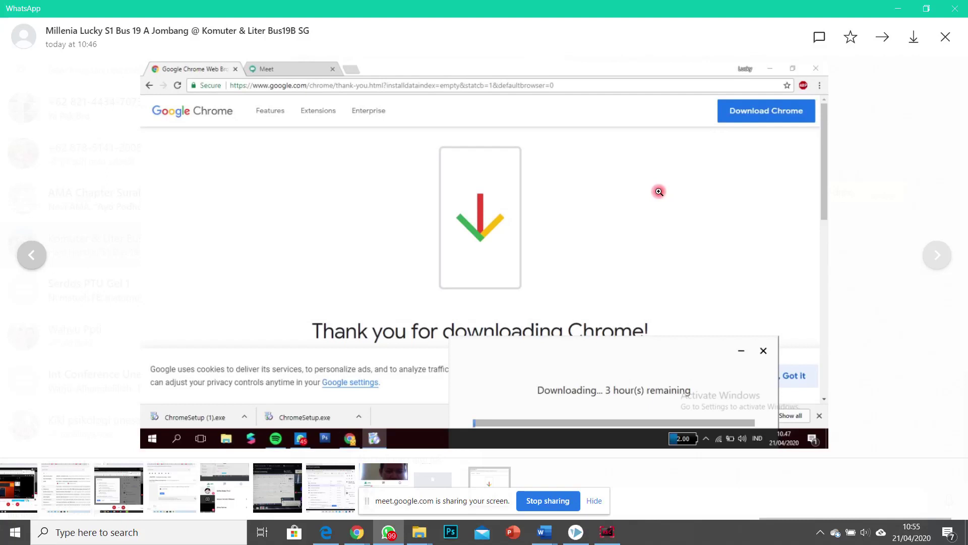
key("Escape")
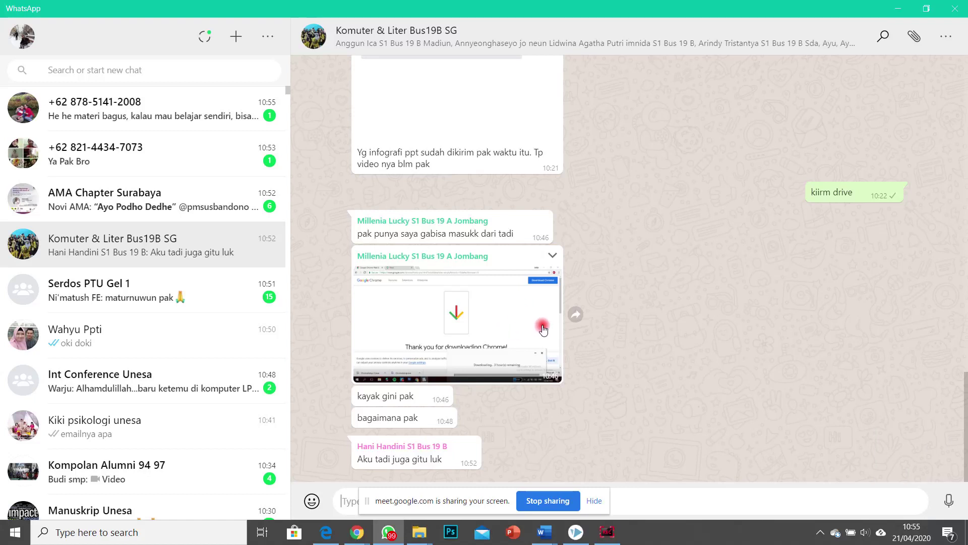
left_click(927, 8)
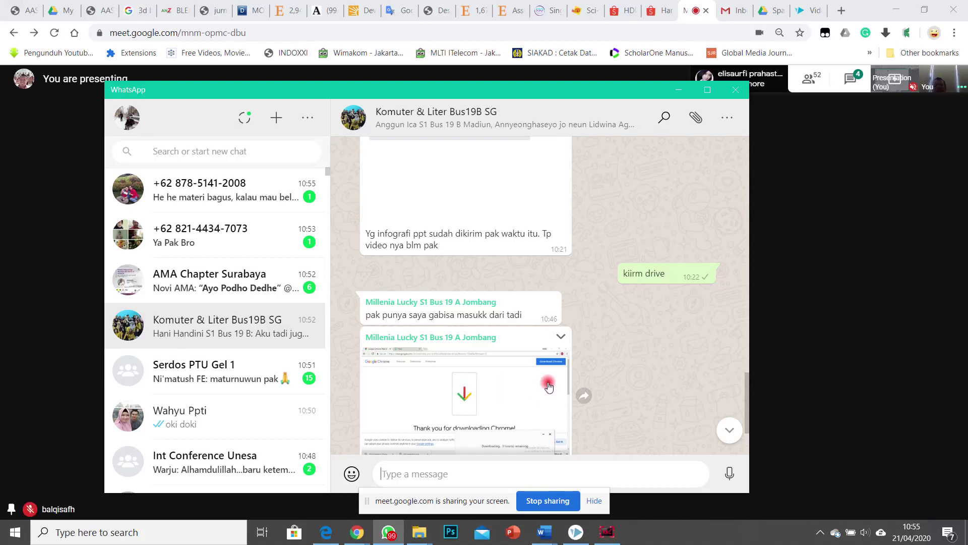
Step: Minimize Edge's Google Drive window and move WhatsApp off to the right, out of view
left_click(321, 538)
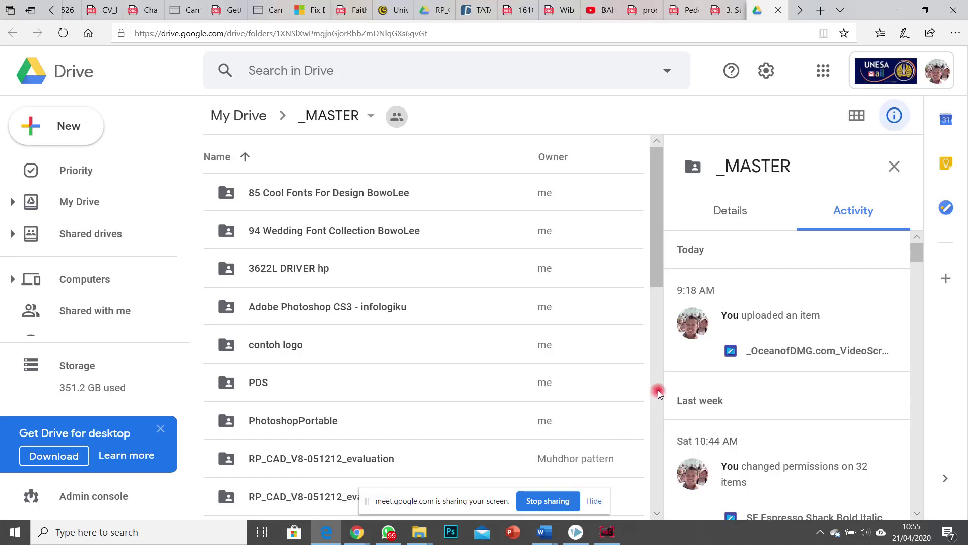
left_click(891, 10)
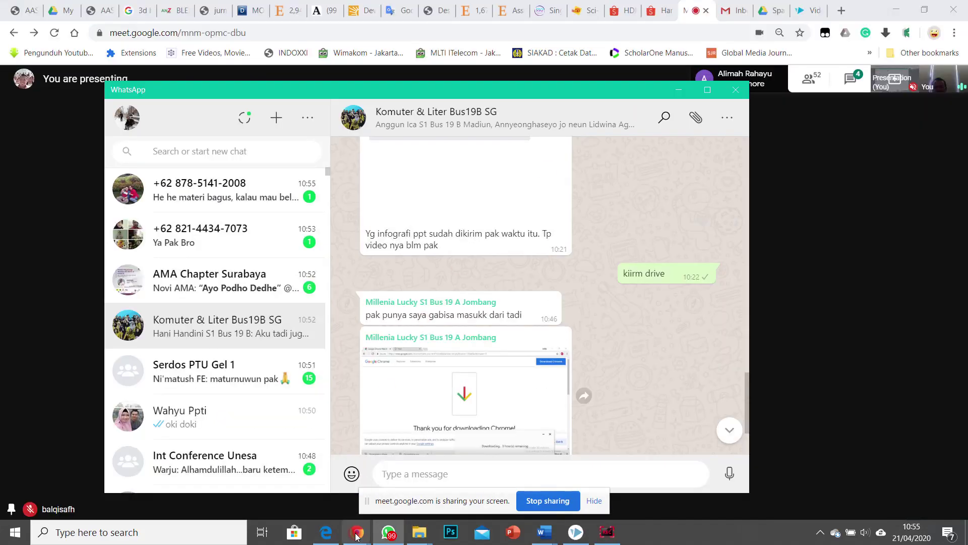
left_click_drag(563, 89, 963, 101)
left_click(908, 119)
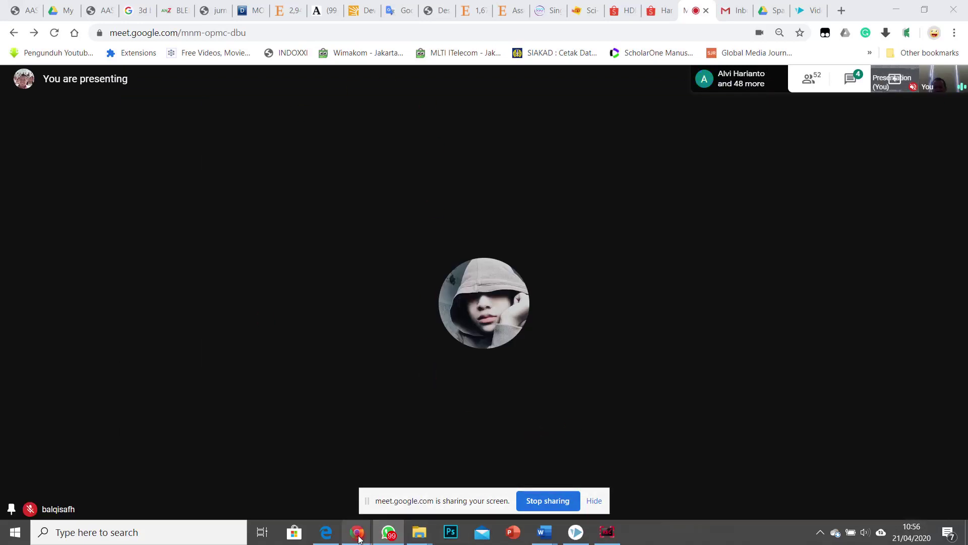
Step: Show Chrome's About page confirming version 81.0.4044.113 is up to date, briefly checking the Meet tab
mouse_move(359, 538)
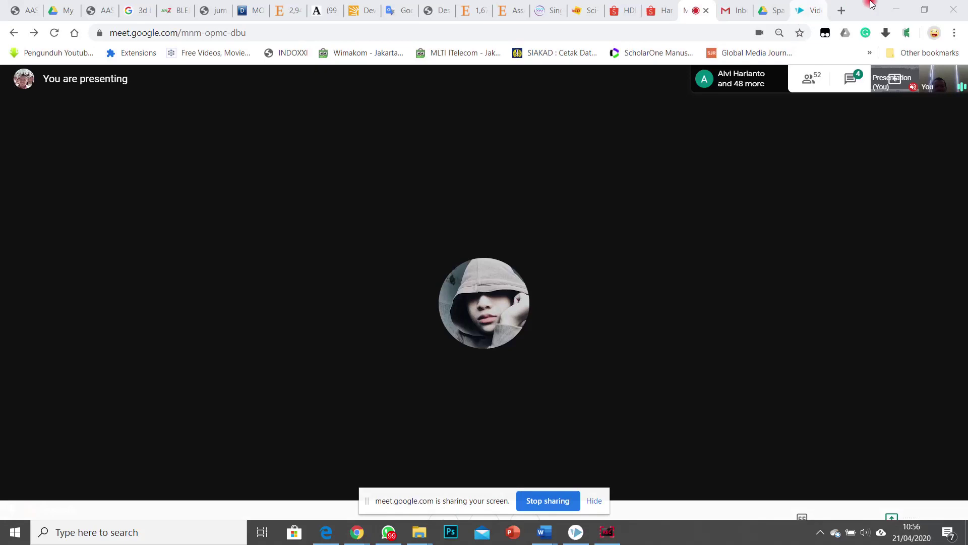
left_click(955, 34)
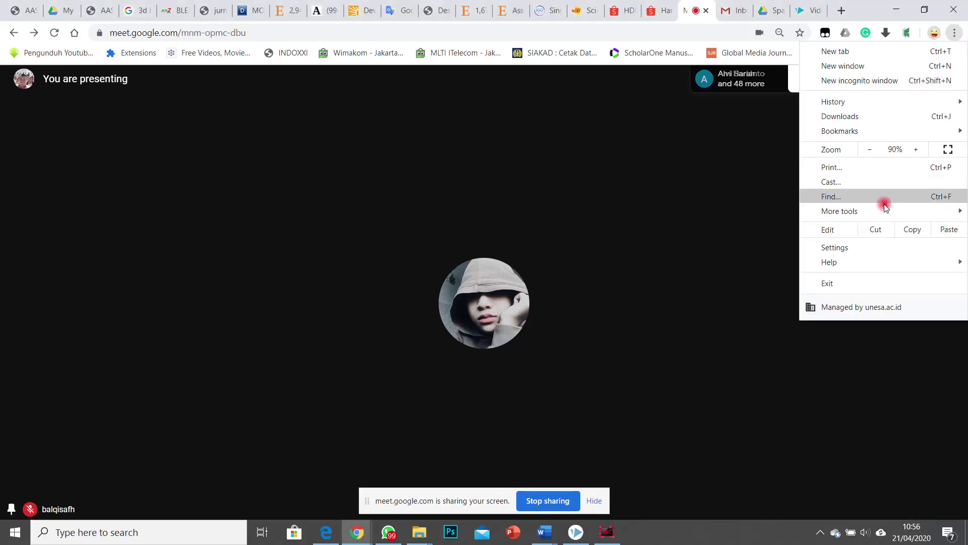
mouse_move(846, 257)
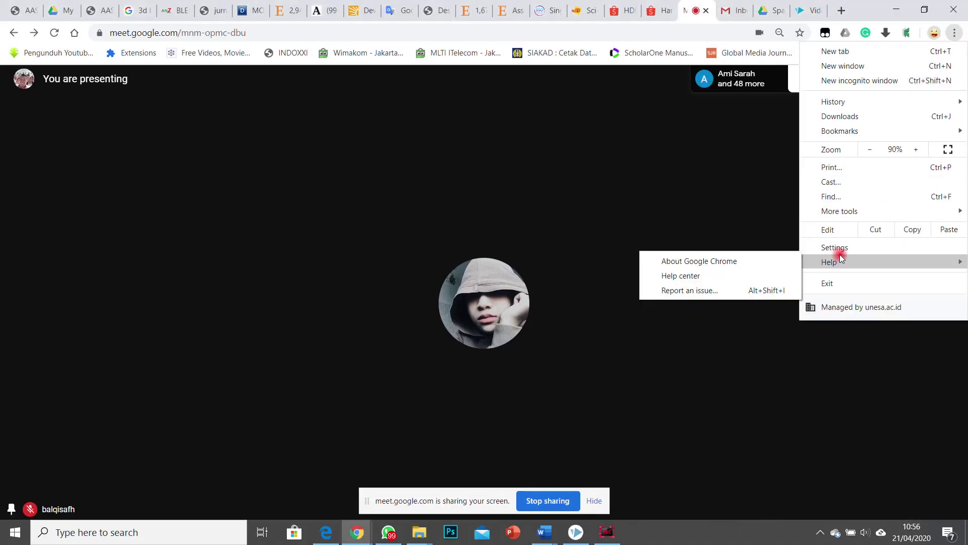
left_click(736, 262)
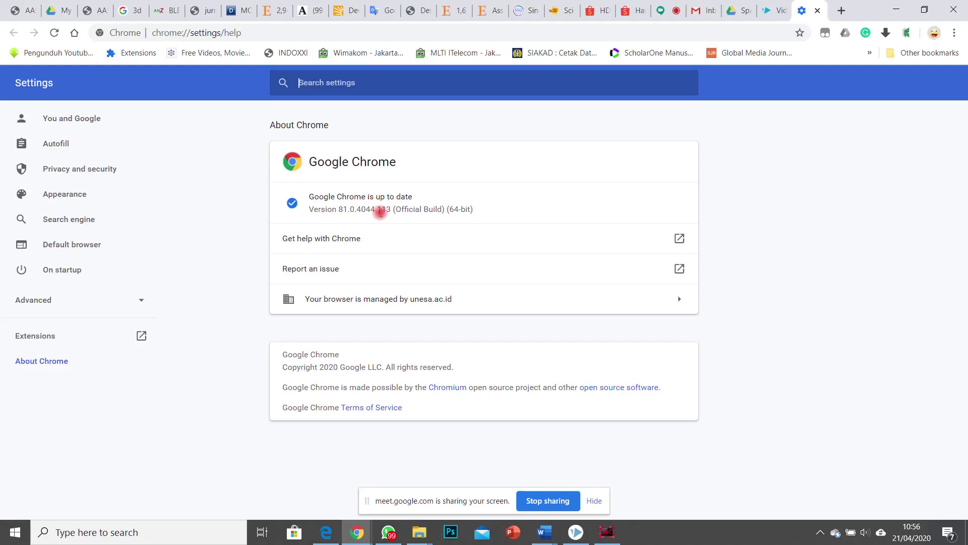
left_click(663, 11)
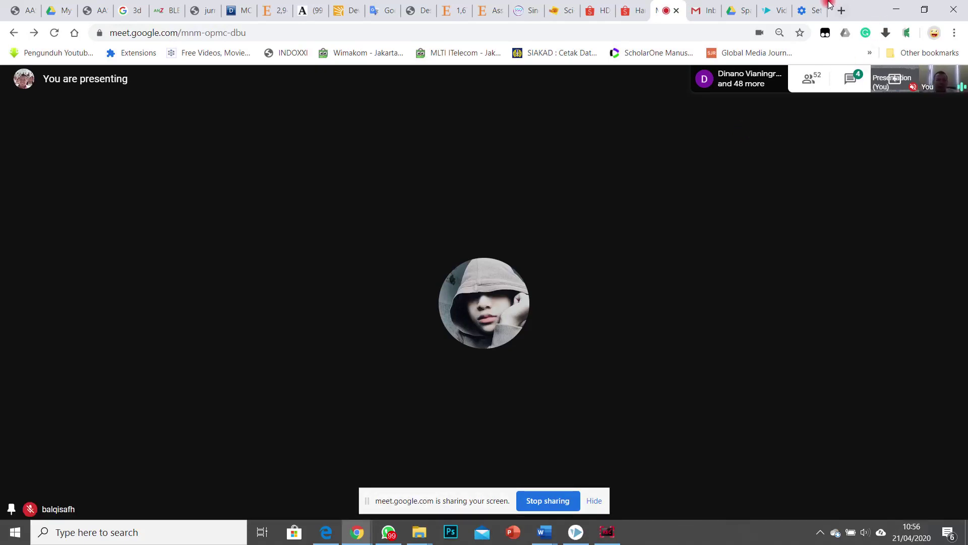
left_click(800, 12)
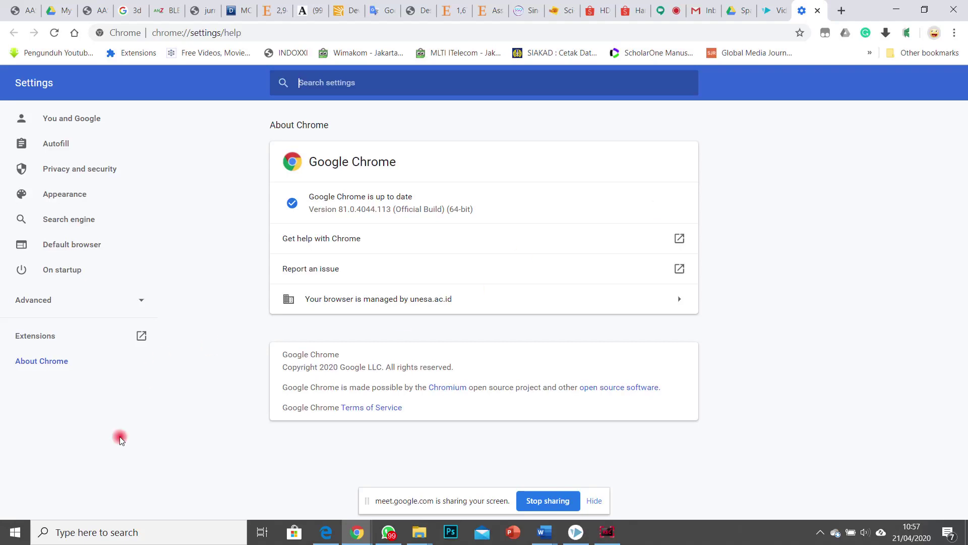
Step: Launch the Zoom desktop app from Windows search with 'zoo' and open its Meetings page
left_click(166, 537)
type("zoom")
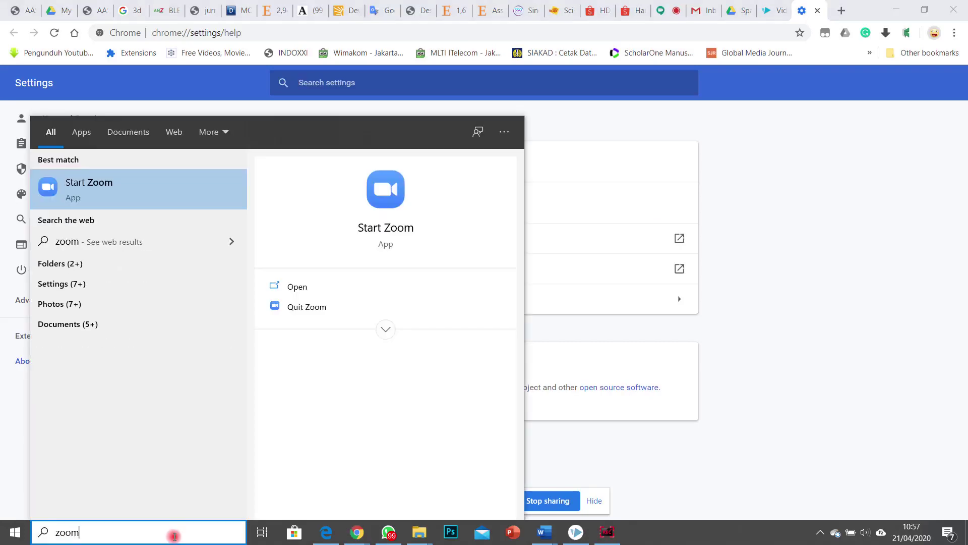
key("Return")
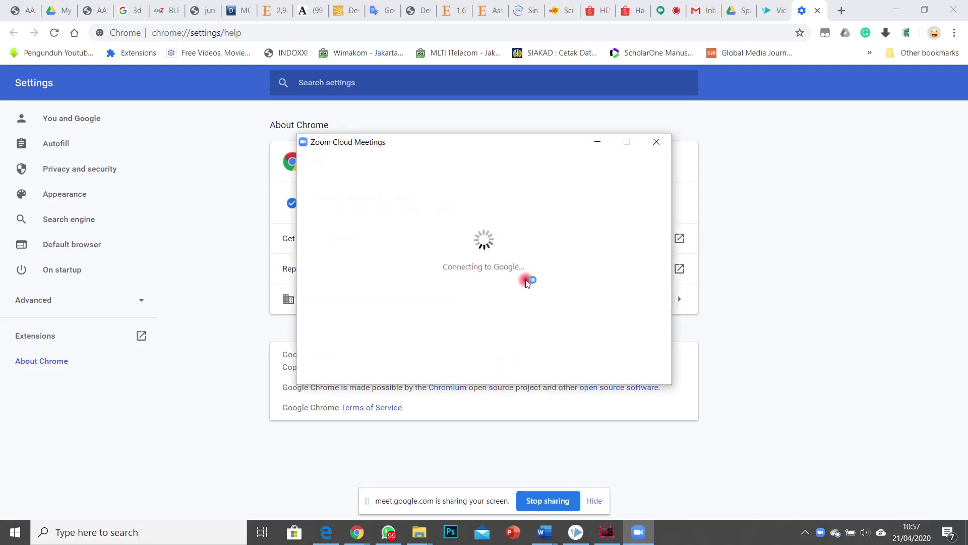
left_click(847, 10)
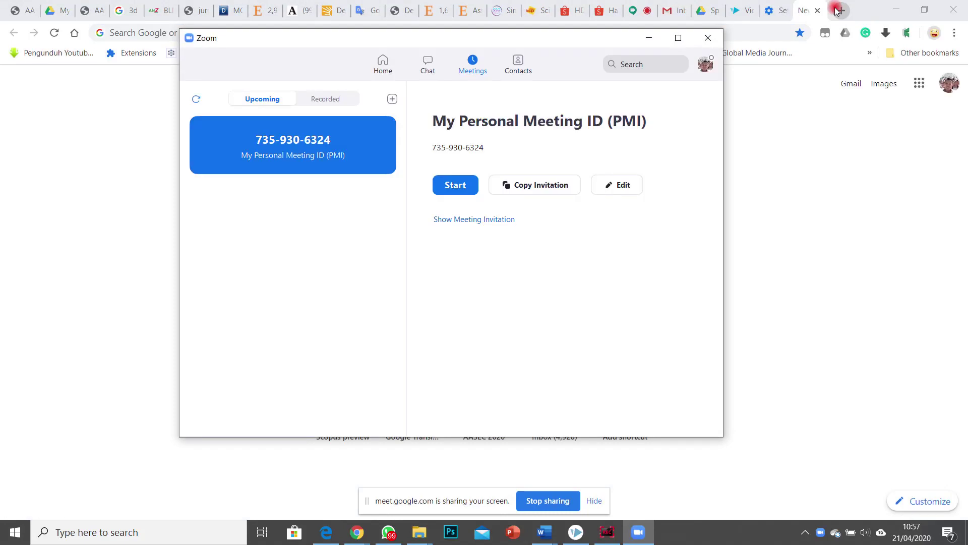
Step: Minimize Zoom, load Google, type 'zoom' in the search box, and return to the Meet tab
left_click(661, 35)
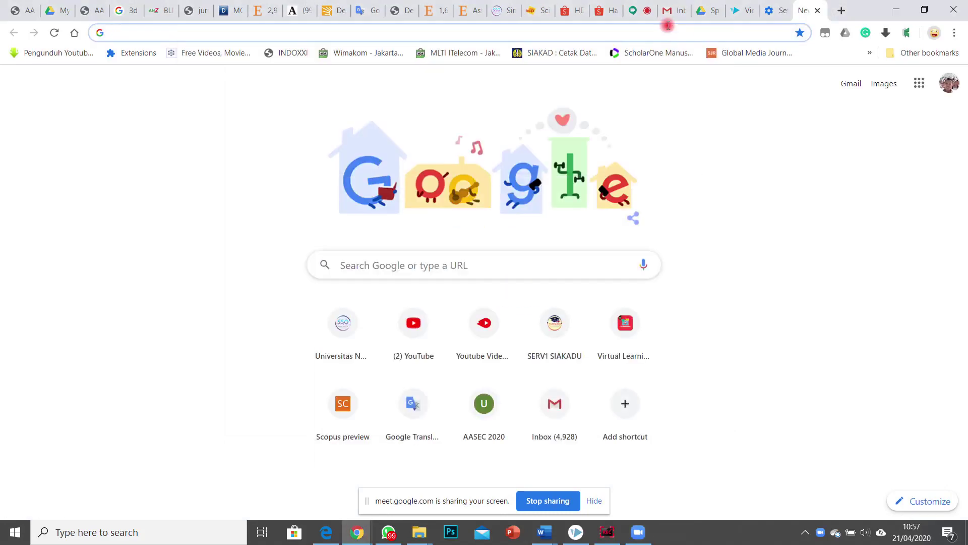
type("google")
key("Return")
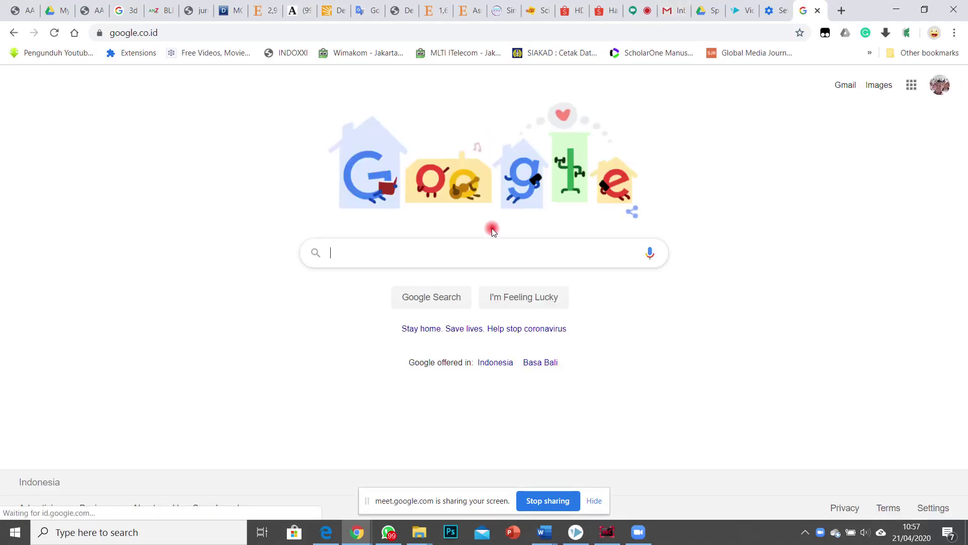
type("zoom")
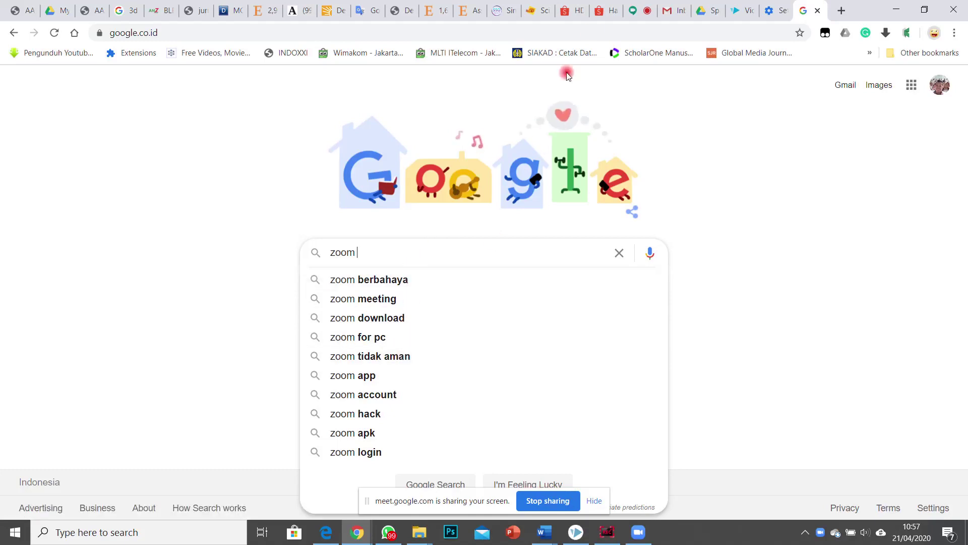
left_click(624, 14)
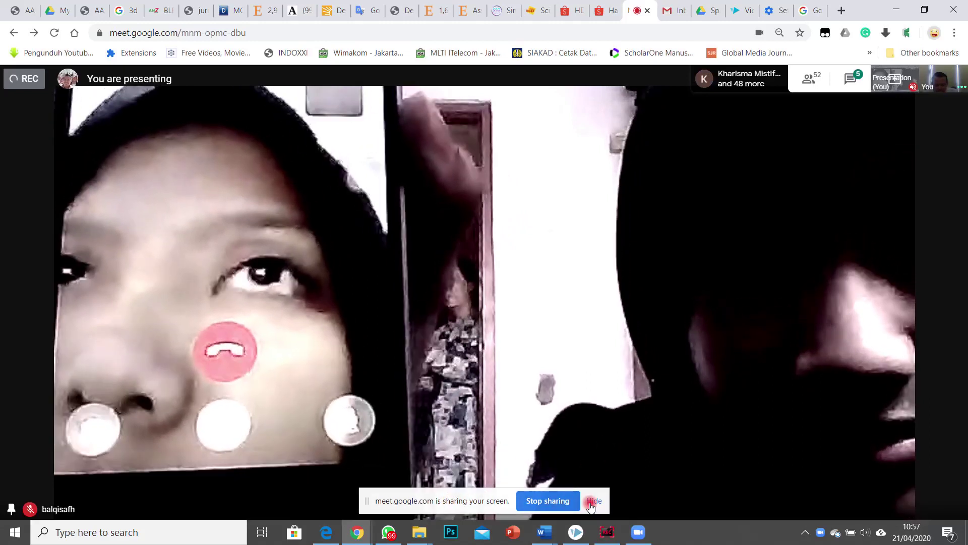
Step: Hide the Meet sharing bar, then briefly mute and unmute the microphone
left_click(593, 499)
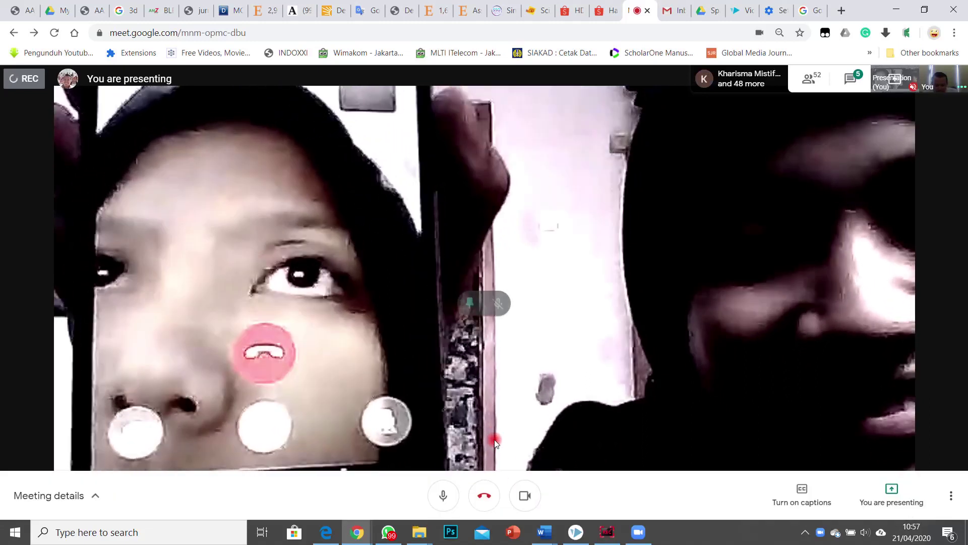
left_click(443, 496)
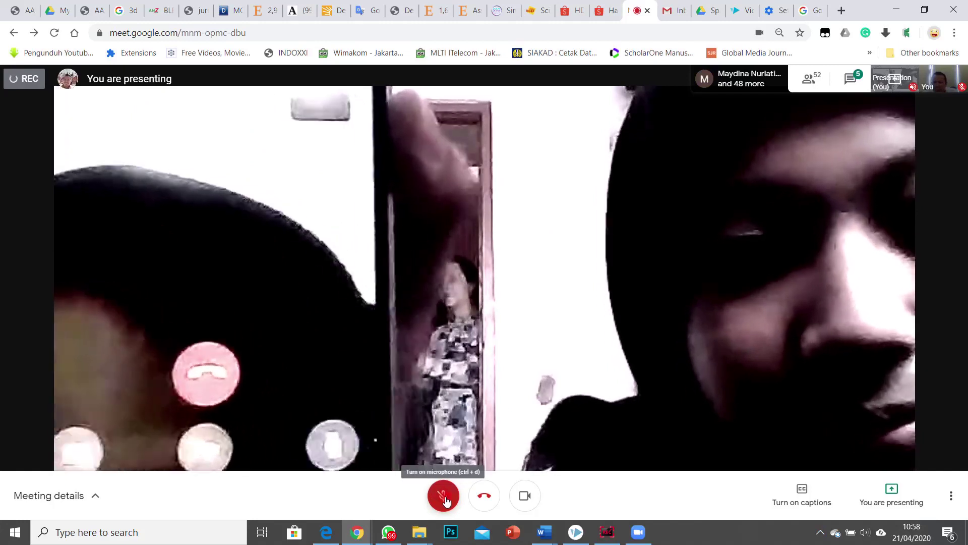
left_click(448, 499)
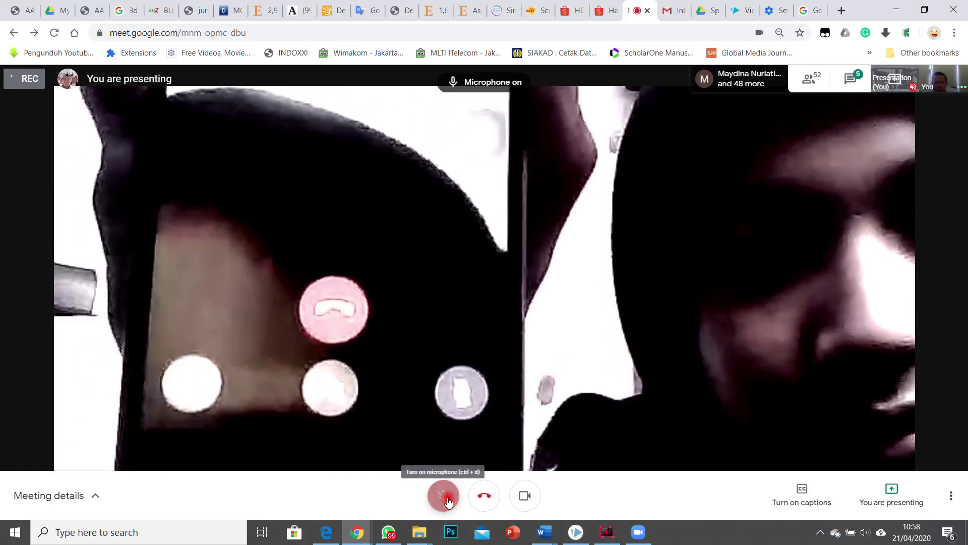
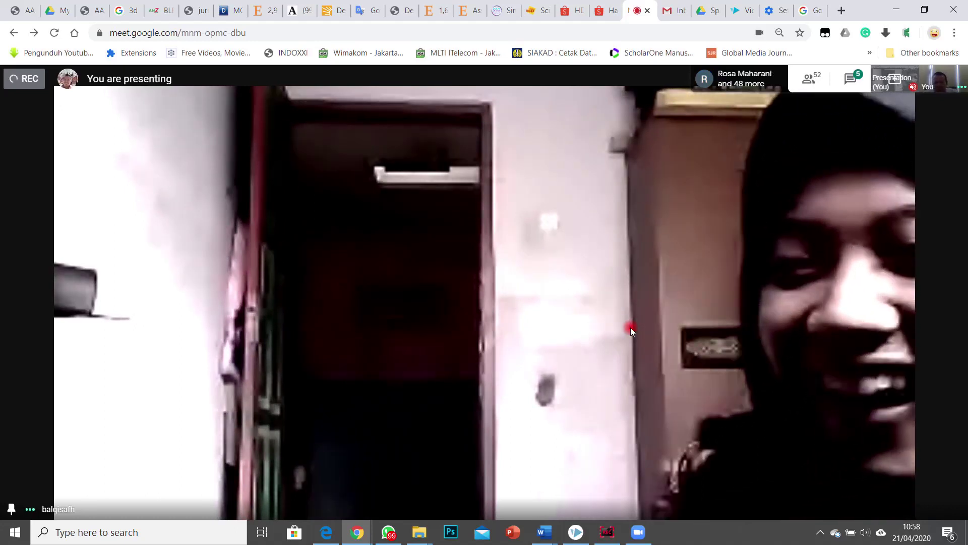
Step: Show the call's participant list with Ctrl+Alt+P
mouse_move(677, 306)
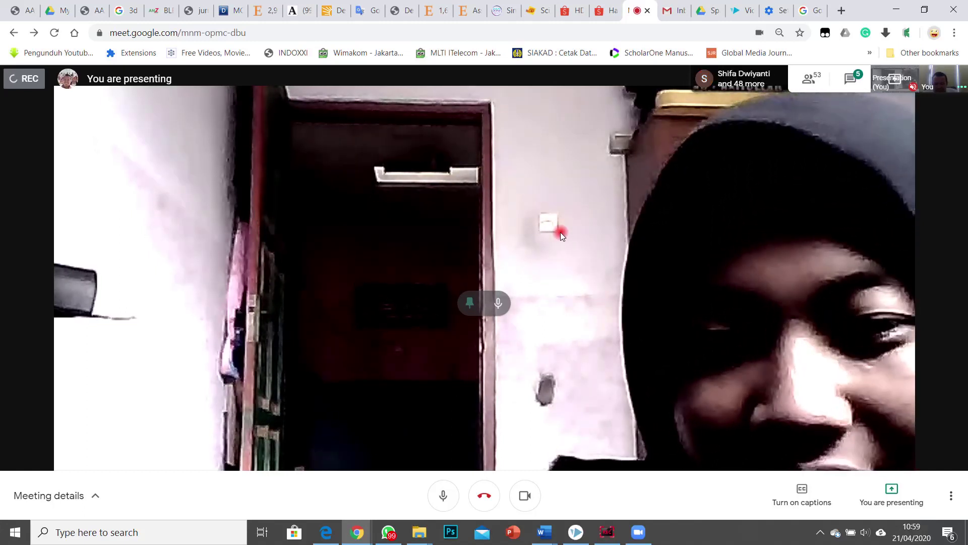
key("ctrl+alt+p")
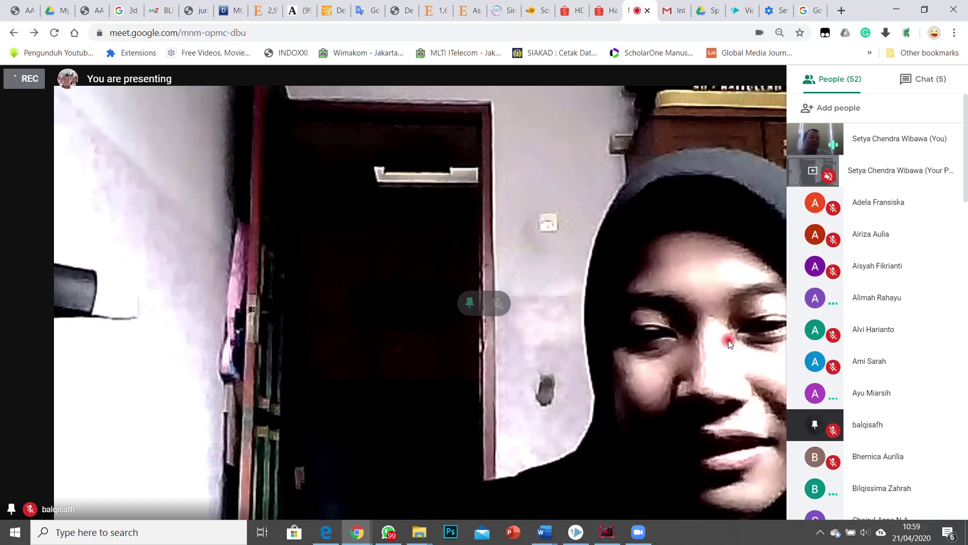
Step: Scroll the participant list and pin a student so her tile fills the main view
scroll(832, 342, "down", 5)
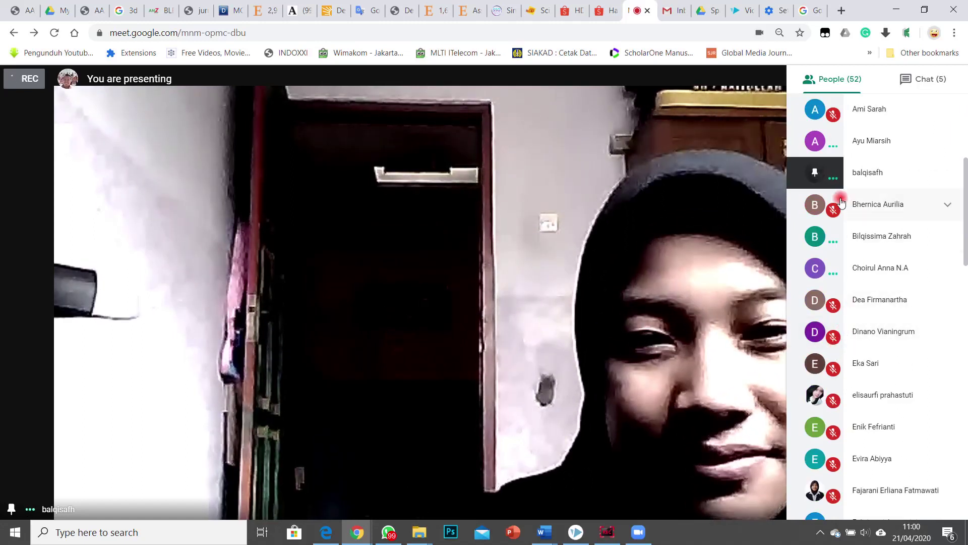
left_click(822, 308)
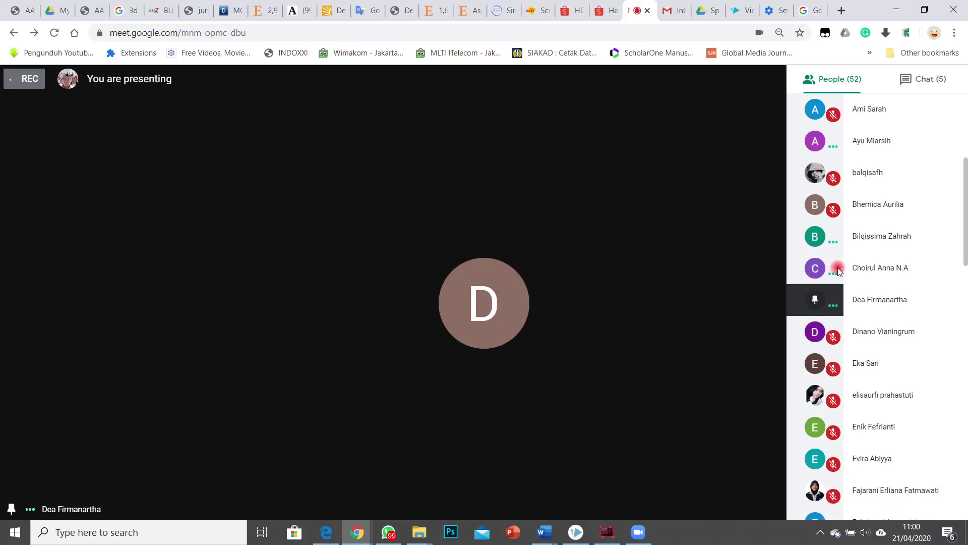
scroll(829, 262, "up", 3)
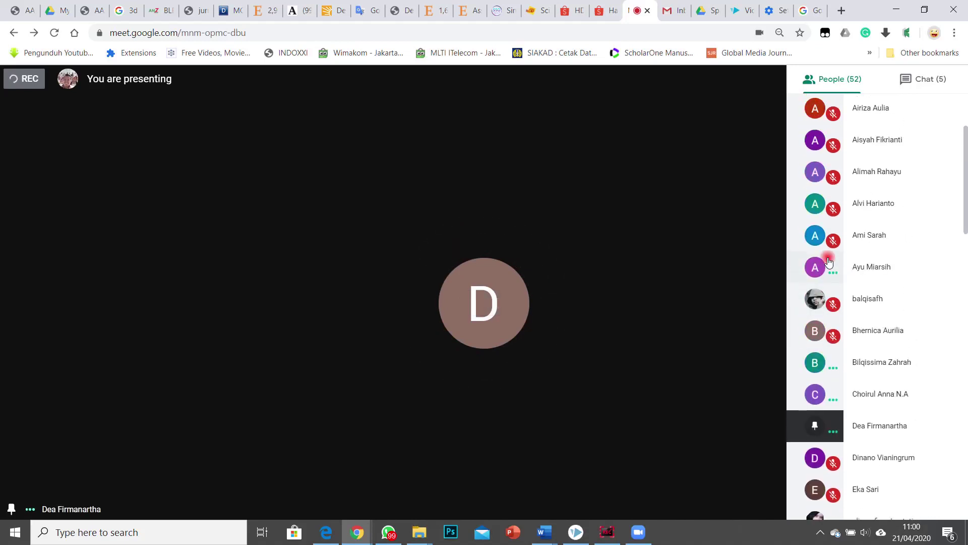
scroll(830, 262, "down", 5)
scroll(849, 257, "up", 3)
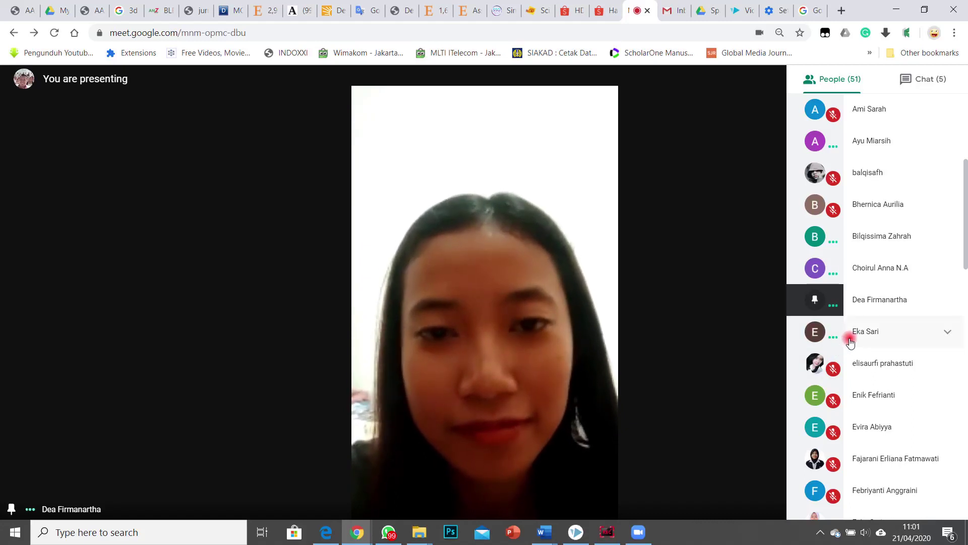
Step: Pin several students one after another, ending on the teal E avatar
left_click(850, 331)
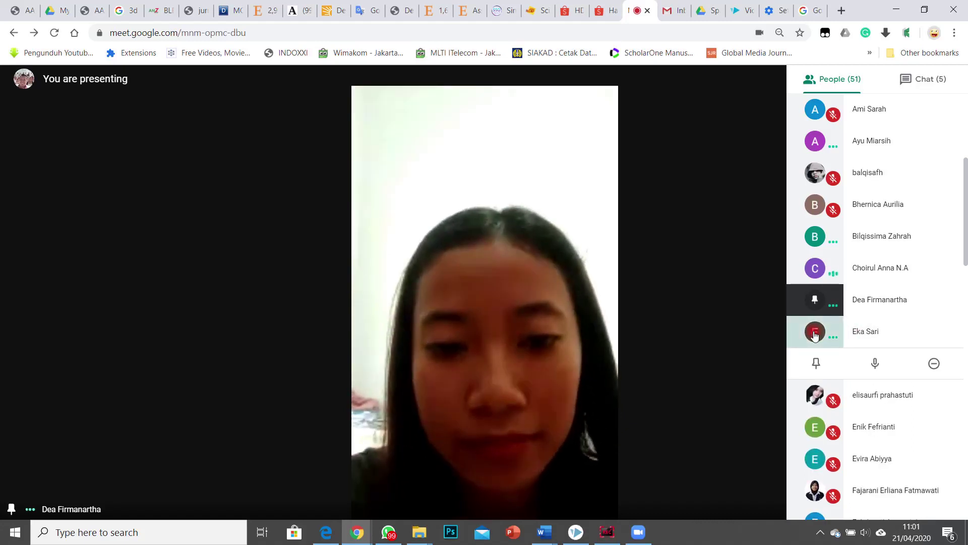
left_click(815, 332)
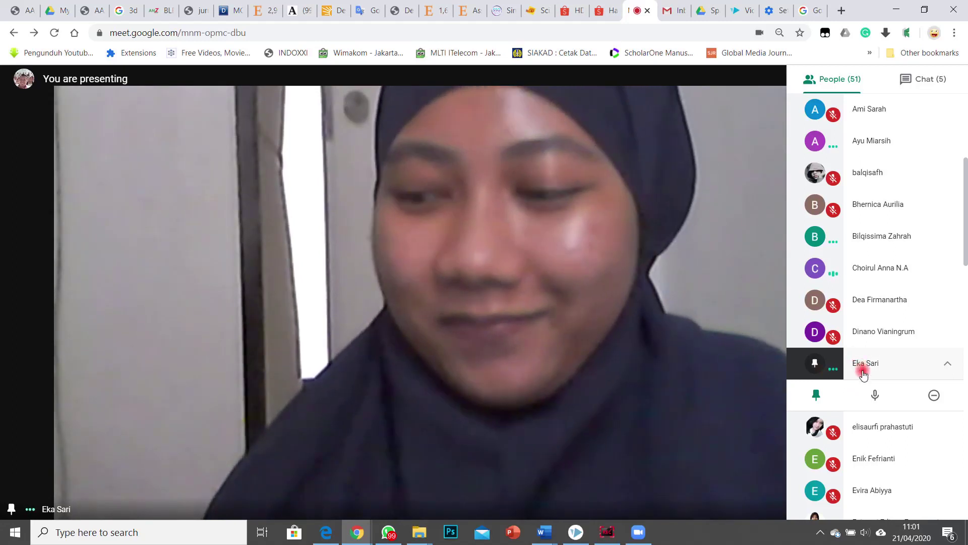
scroll(863, 373, "down", 3)
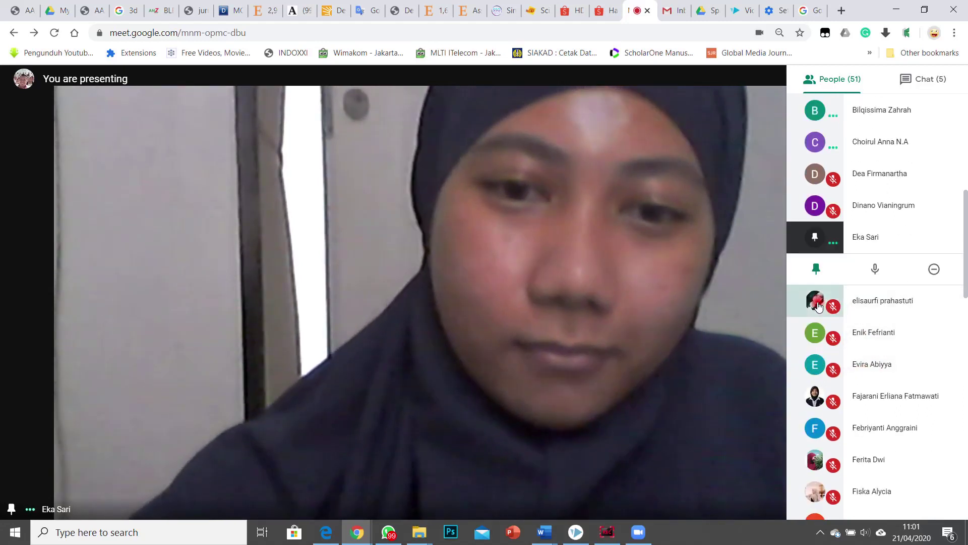
left_click(818, 304)
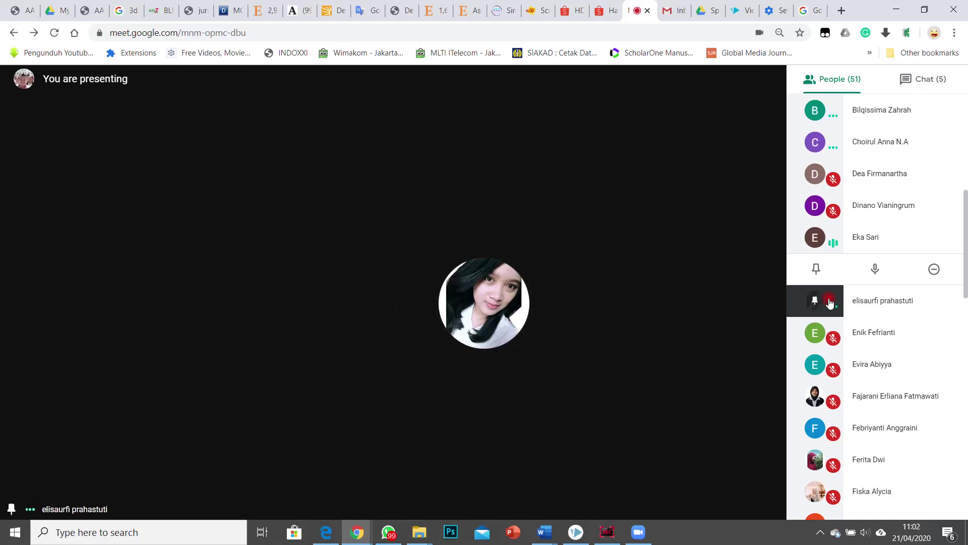
left_click(817, 333)
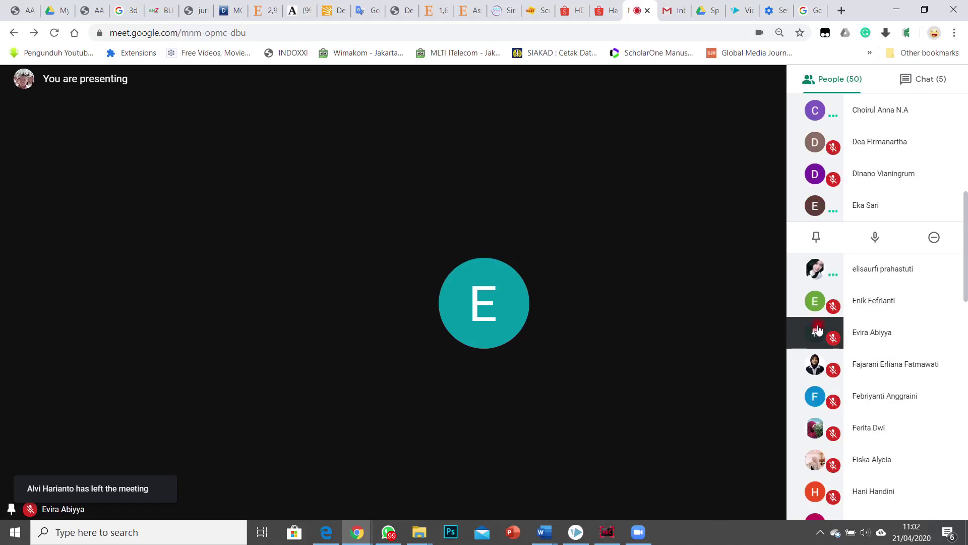
left_click(816, 301)
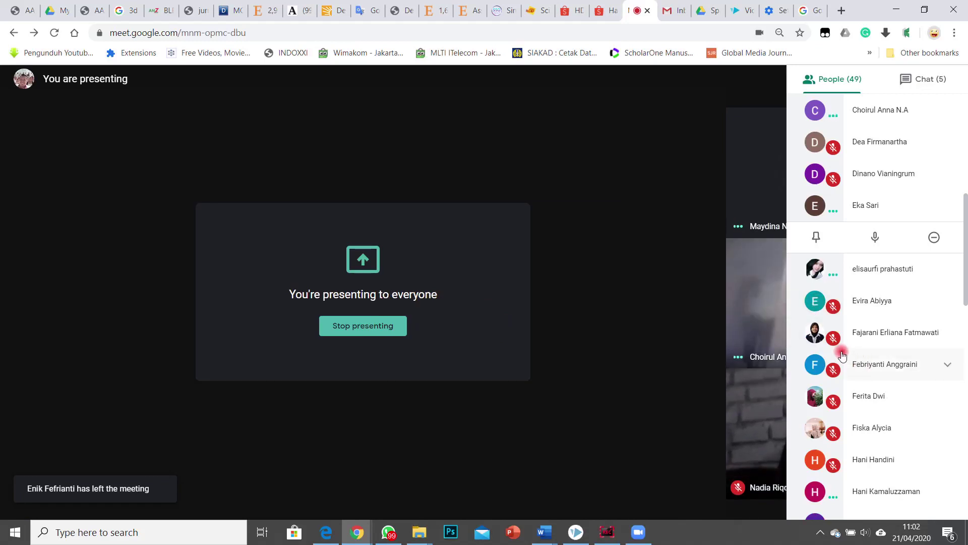
left_click(816, 302)
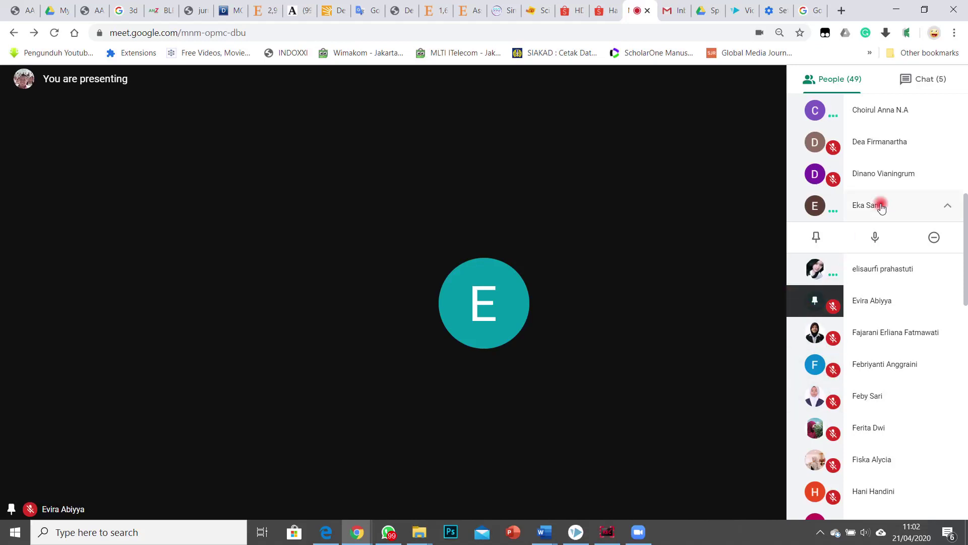
Step: Mute two students for everyone from their participant-row options
left_click(860, 209)
left_click(882, 203)
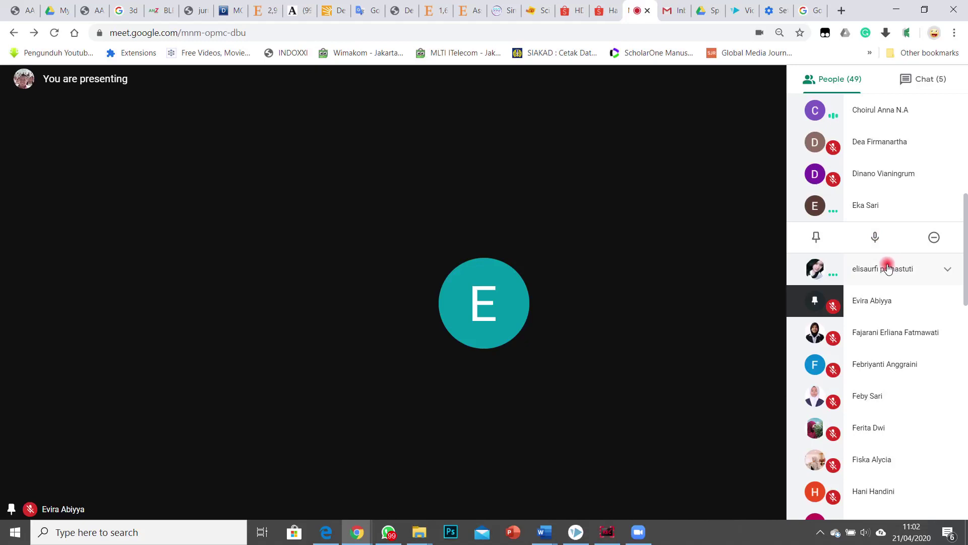
left_click(875, 235)
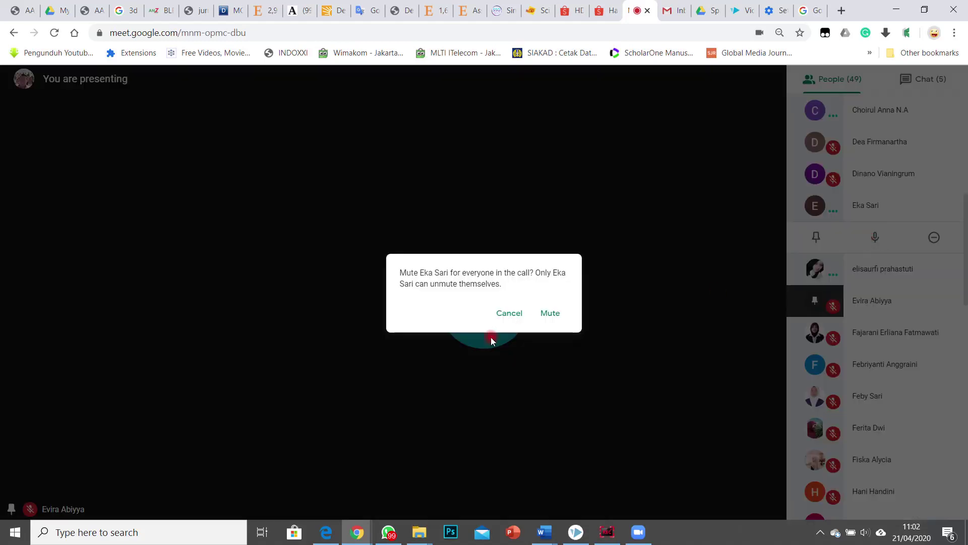
left_click(545, 313)
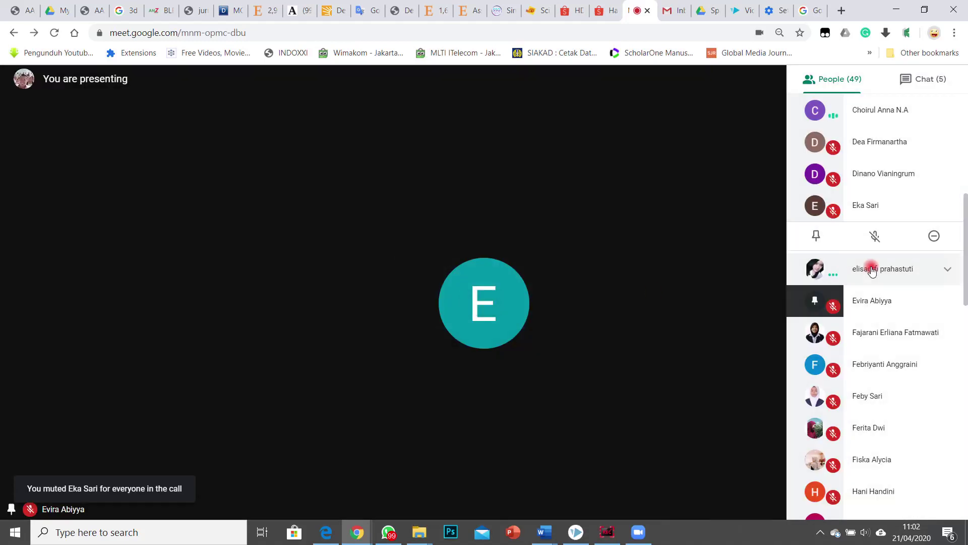
left_click(883, 265)
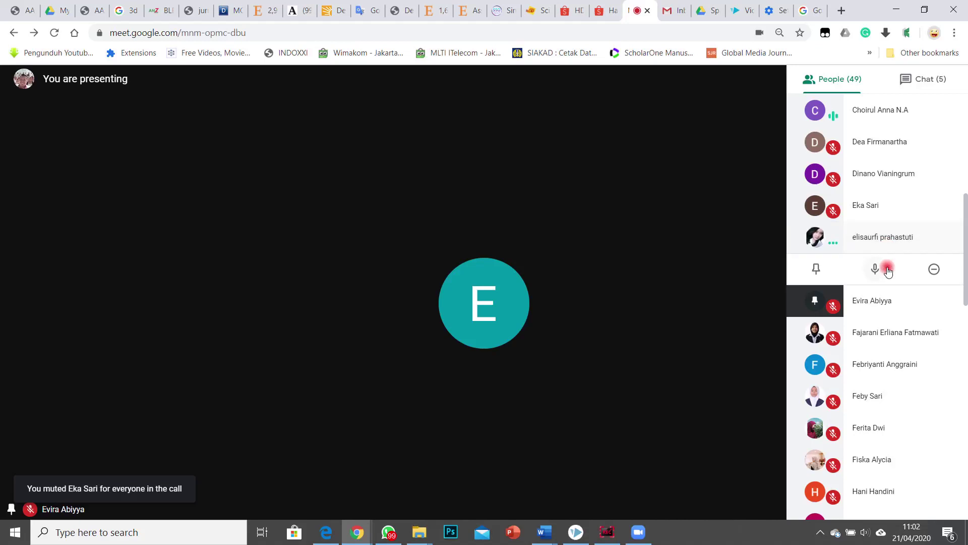
left_click(877, 267)
left_click(551, 317)
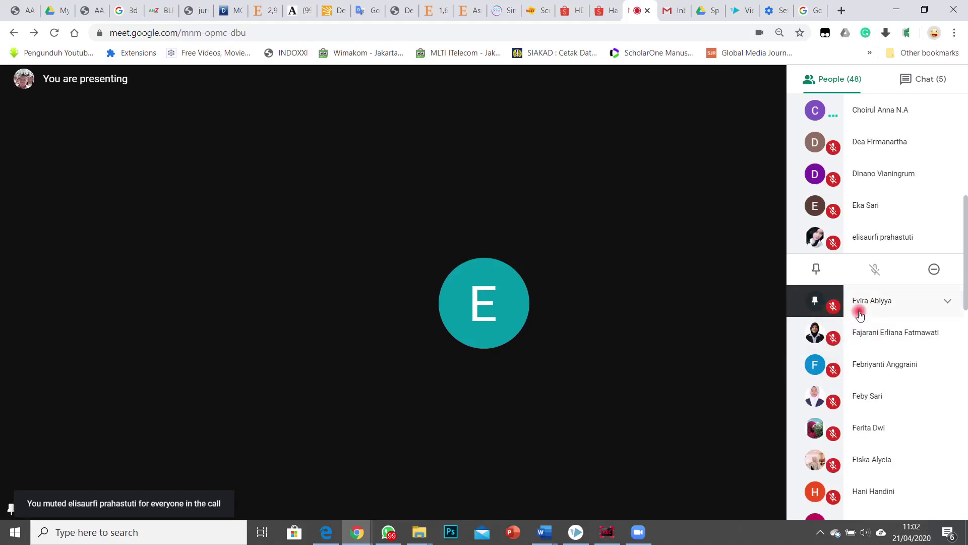
Step: Mute two more students for everyone and pin the last one to the main view
scroll(914, 322, "up", 8)
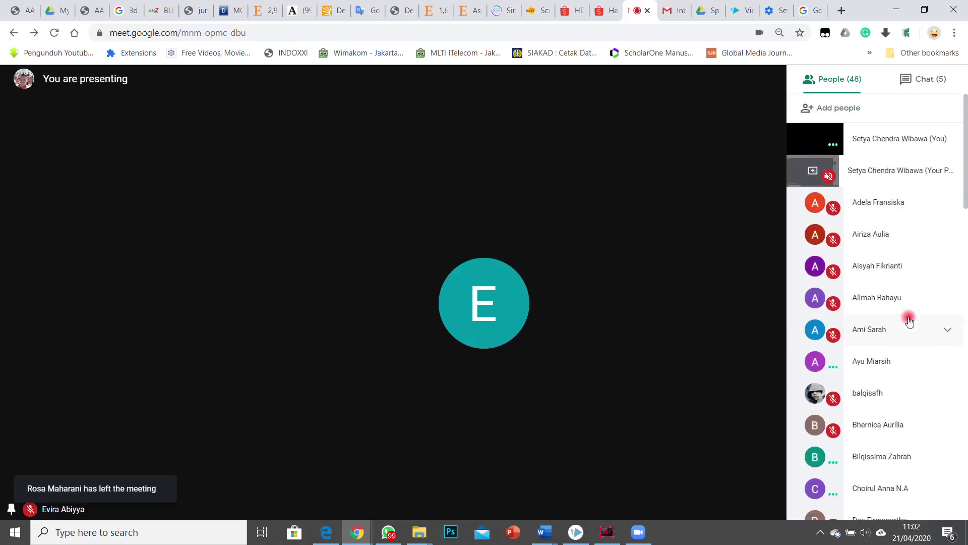
left_click(944, 360)
left_click(875, 393)
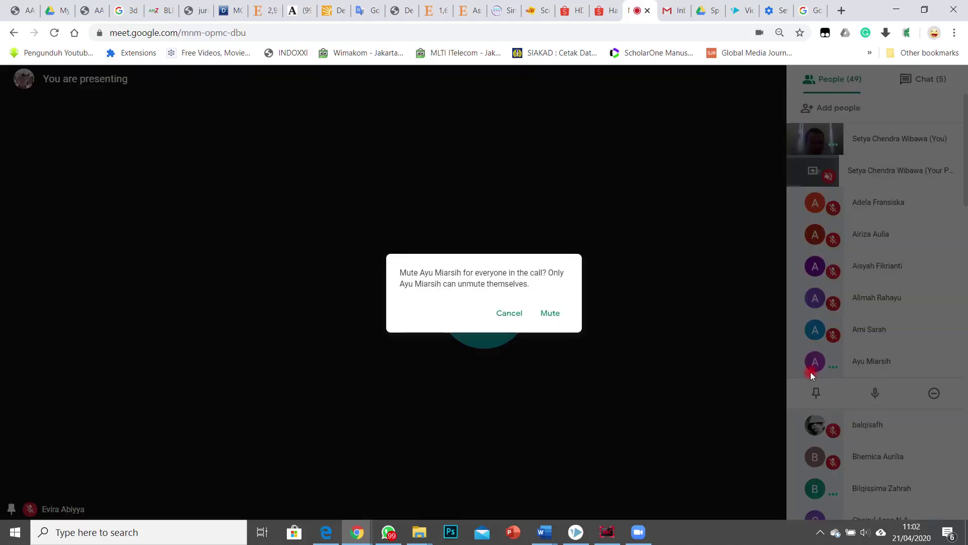
left_click(549, 313)
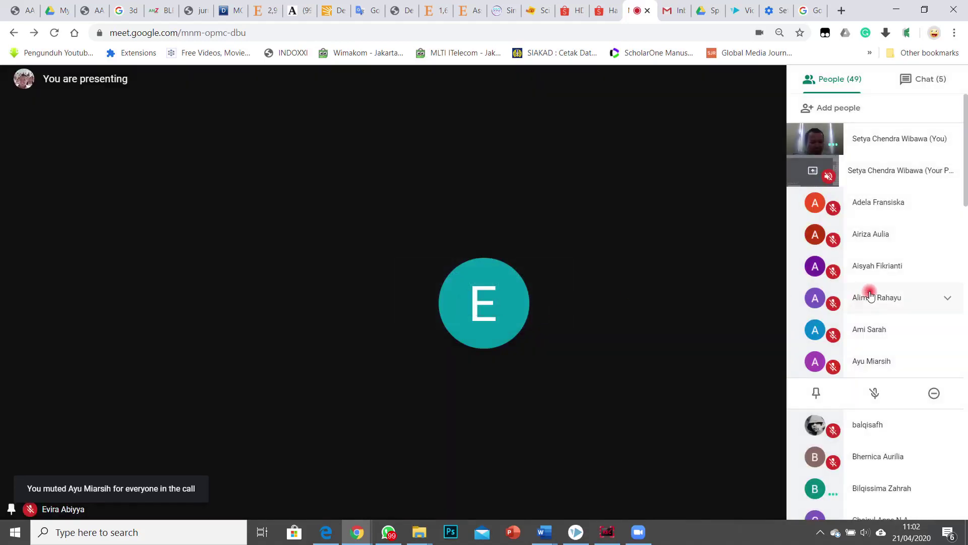
scroll(893, 287, "down", 4)
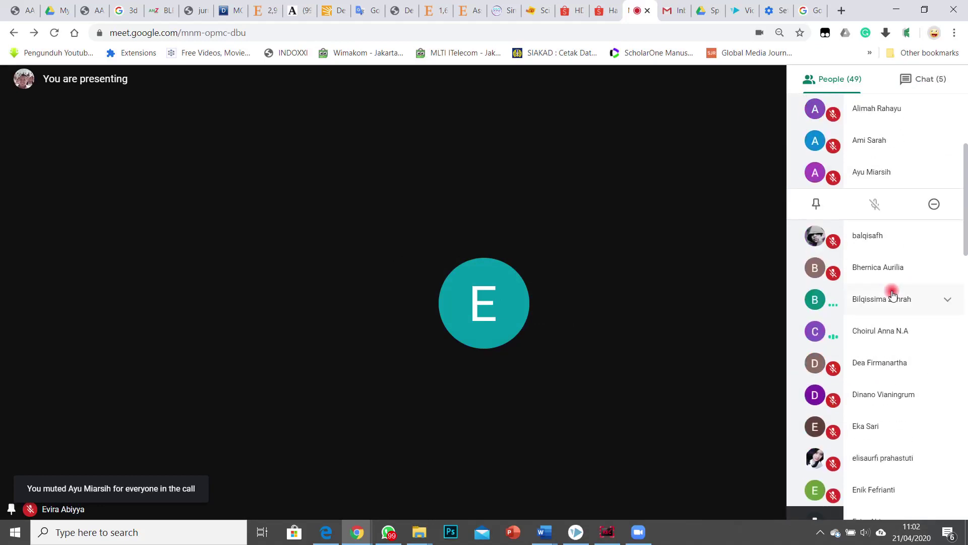
left_click(903, 330)
left_click(874, 334)
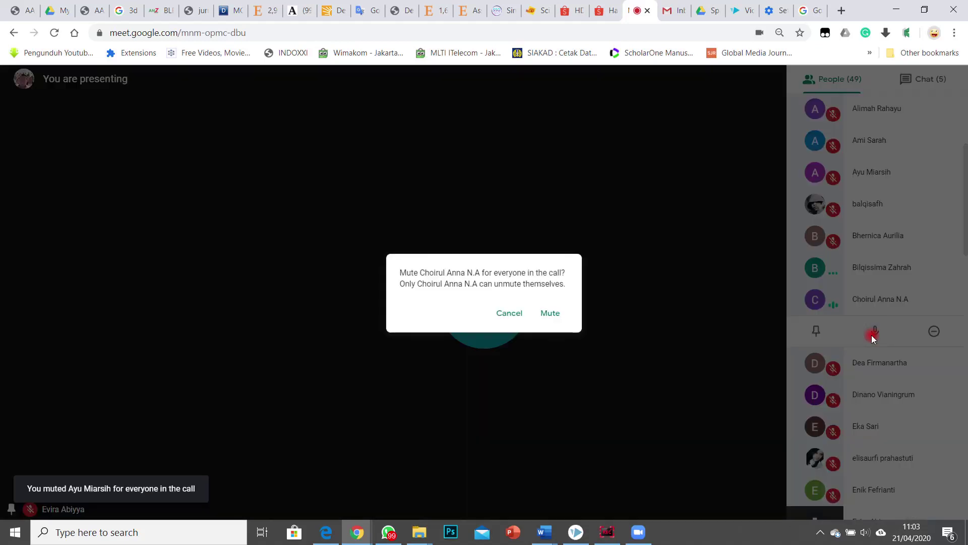
left_click(551, 314)
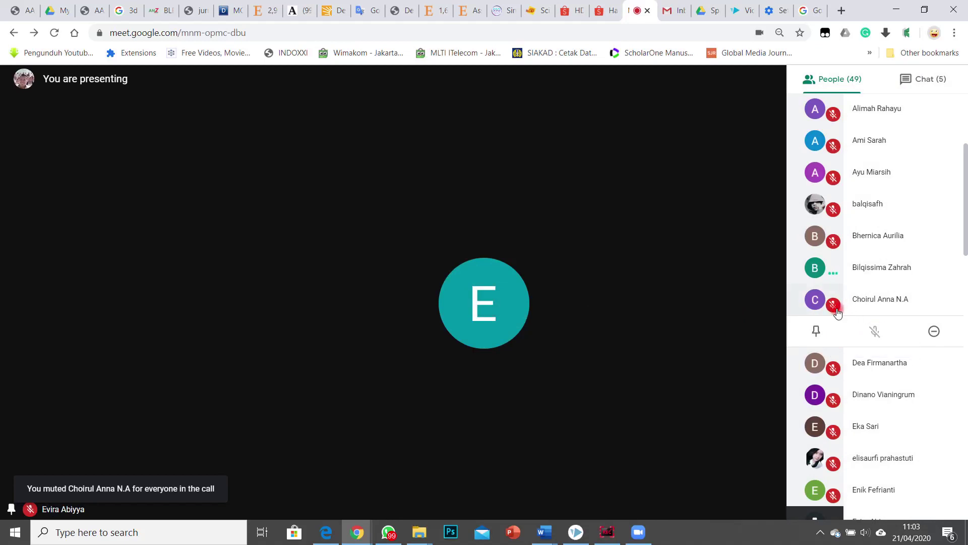
left_click(835, 308)
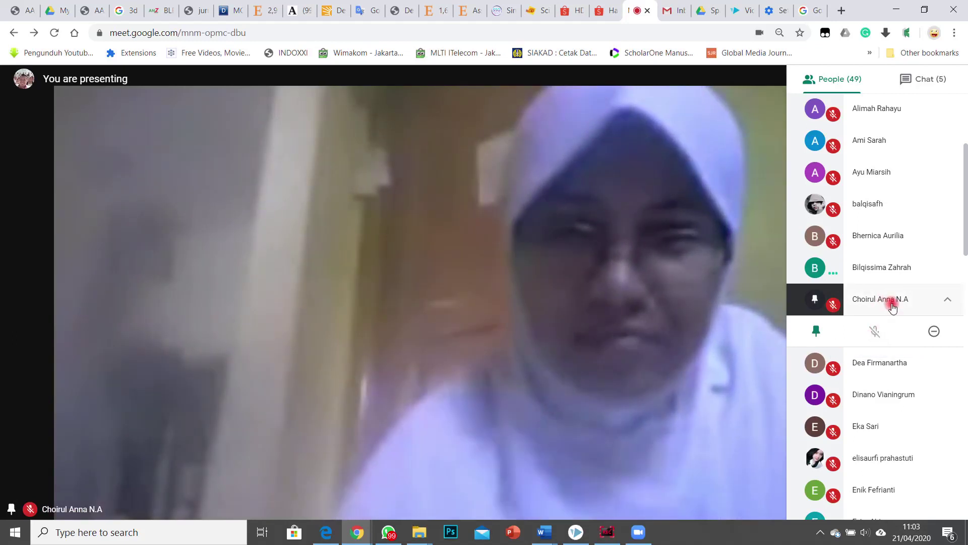
Step: Toggle the participant list shut and show the meeting chat beside the pinned video
left_click(182, 437)
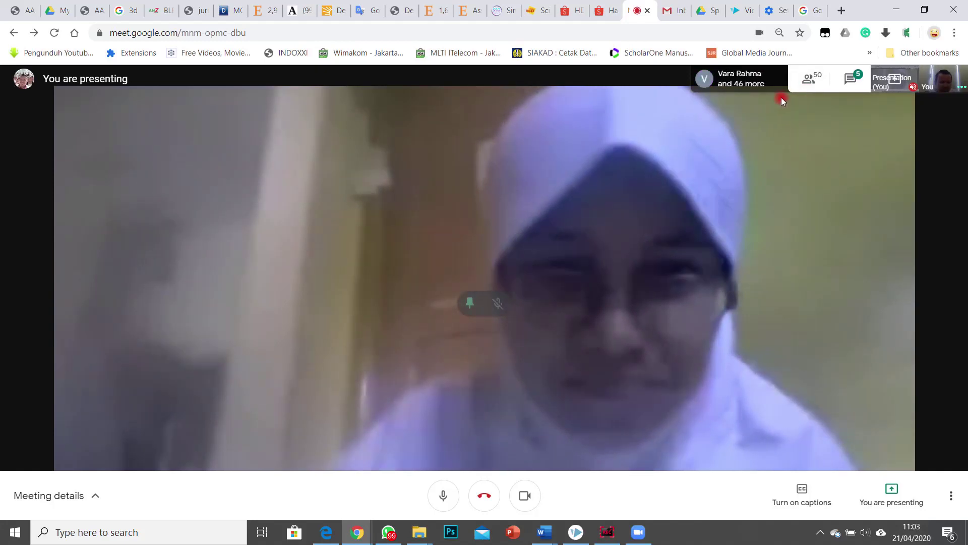
left_click(750, 81)
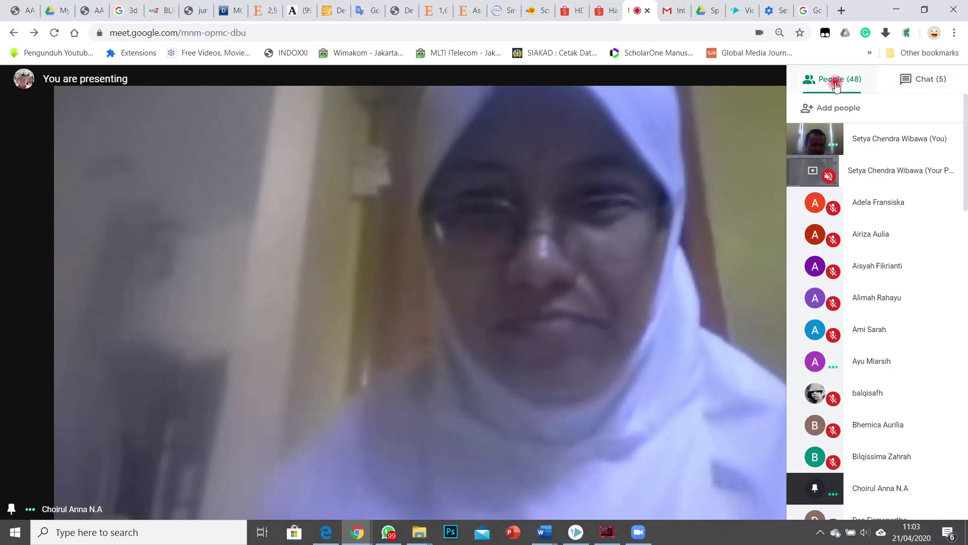
left_click(737, 72)
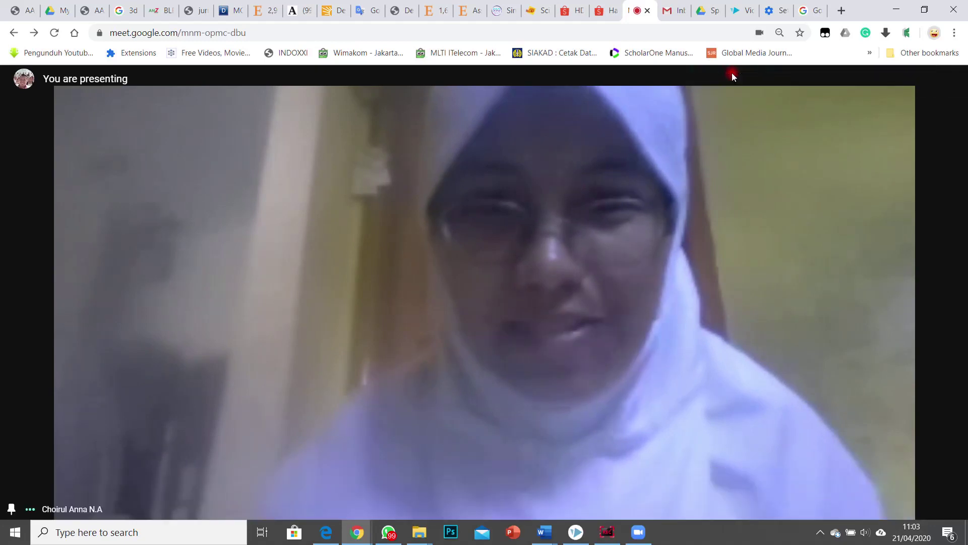
left_click(731, 73)
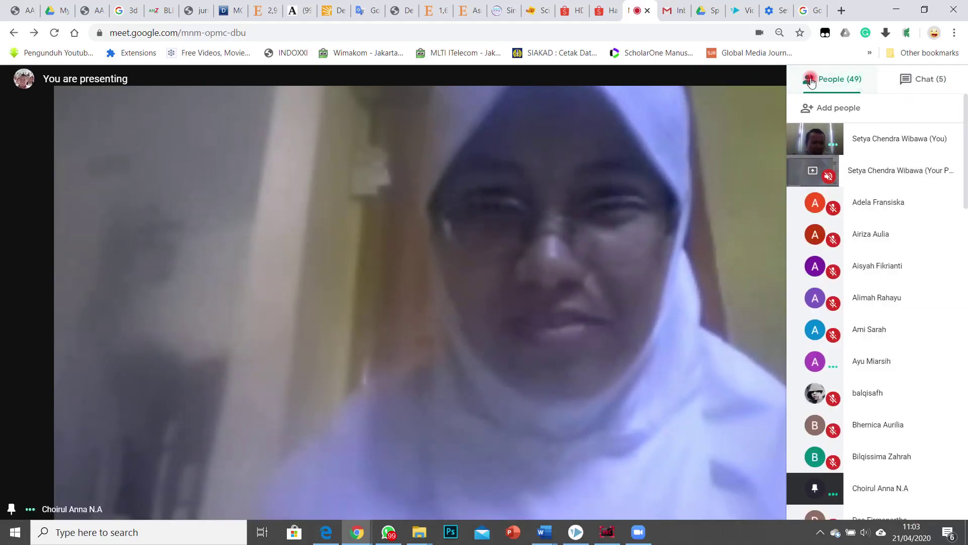
left_click(764, 77)
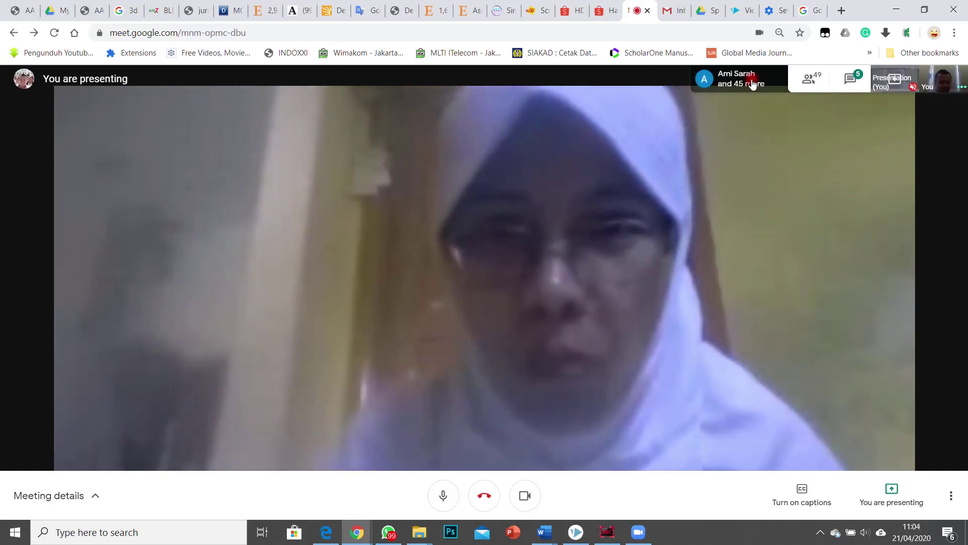
left_click(752, 81)
left_click(751, 80)
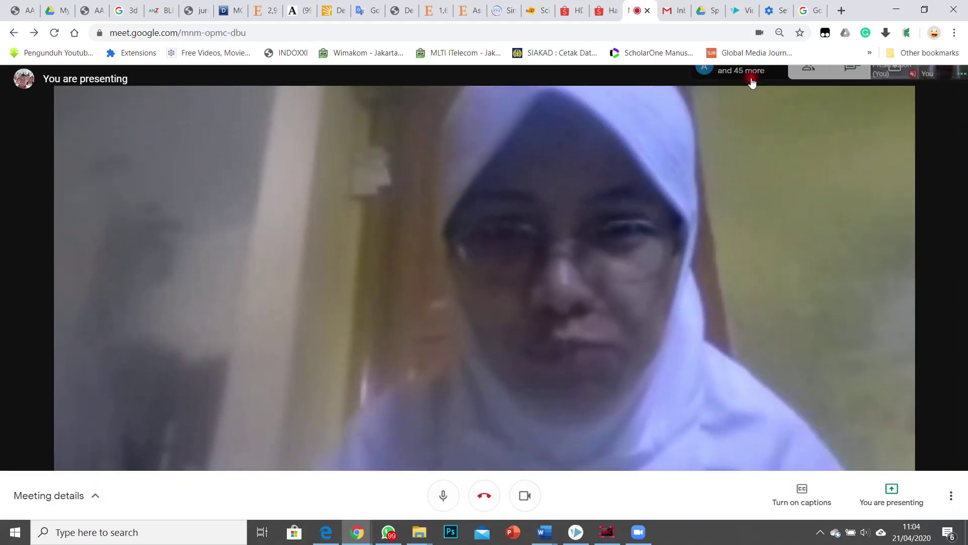
left_click(851, 79)
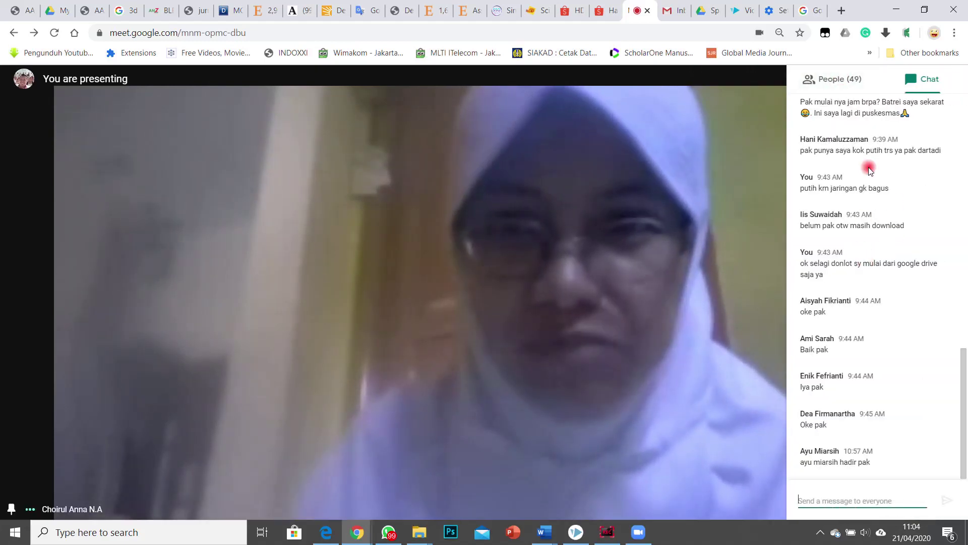
Step: Close the chat and the participant list, dismissing stray browser context menus
left_click(755, 82)
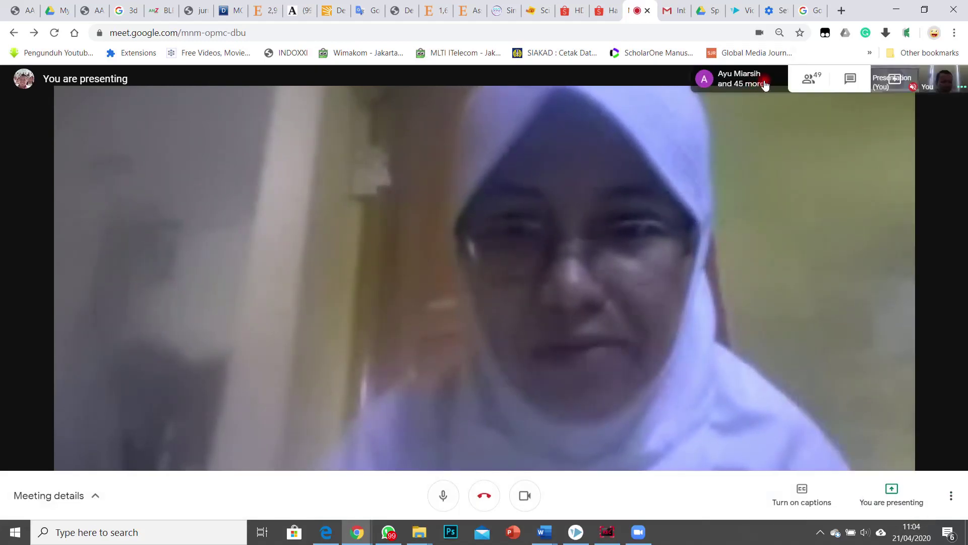
left_click(805, 79)
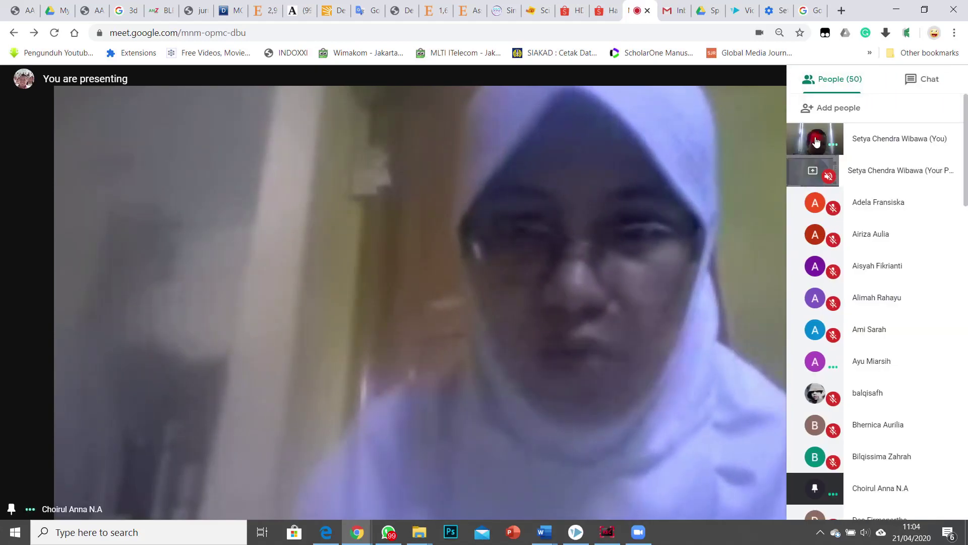
right_click(802, 141)
left_click(813, 98)
right_click(810, 81)
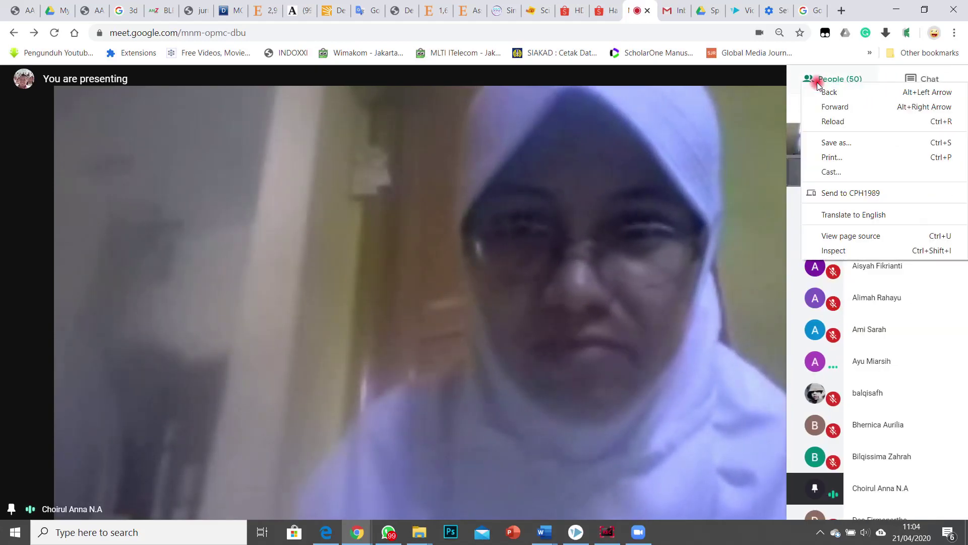
left_click(821, 83)
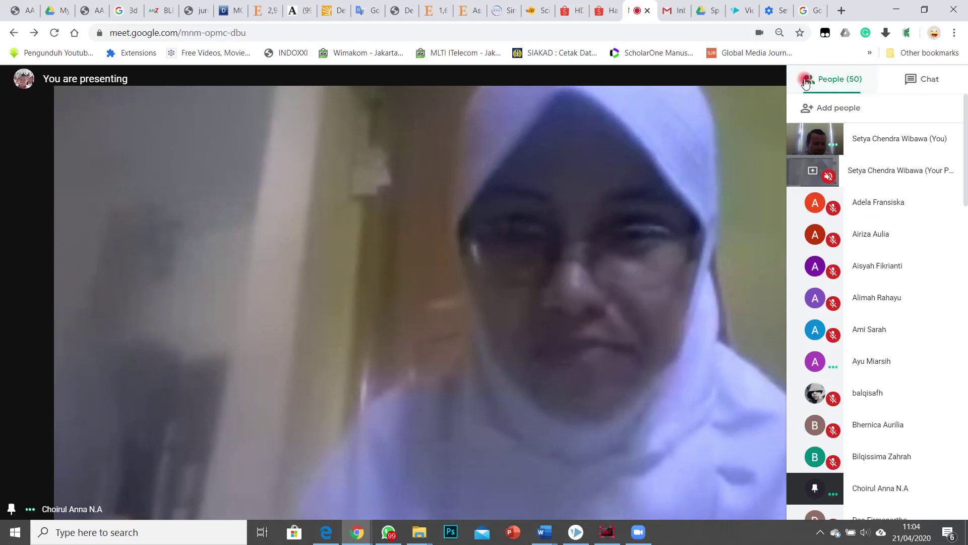
left_click(745, 72)
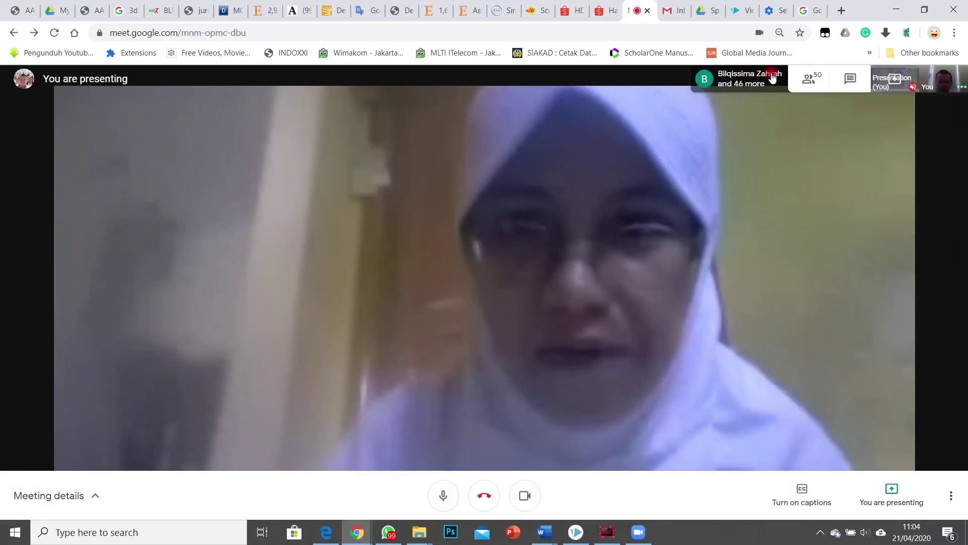
Step: Turn on live captions and bring the participant list back
right_click(861, 252)
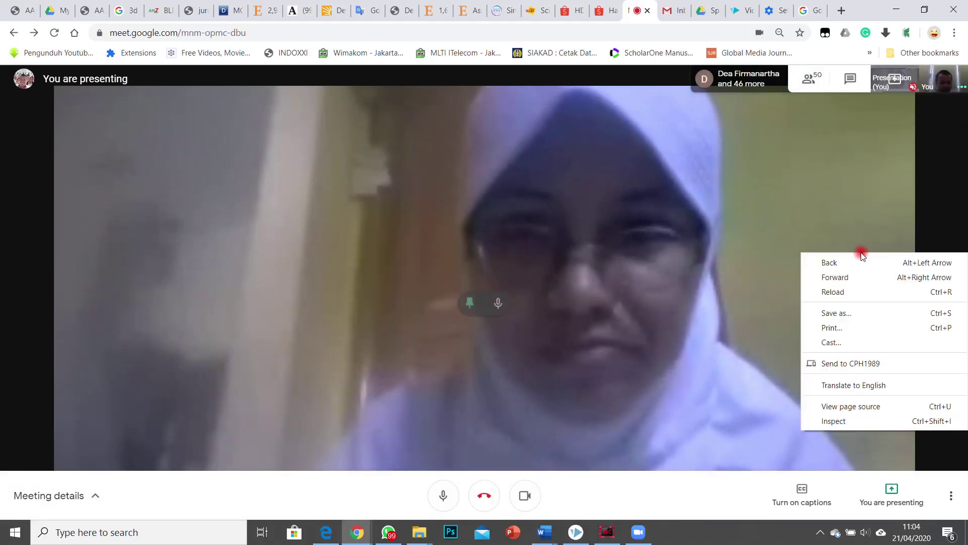
left_click(813, 486)
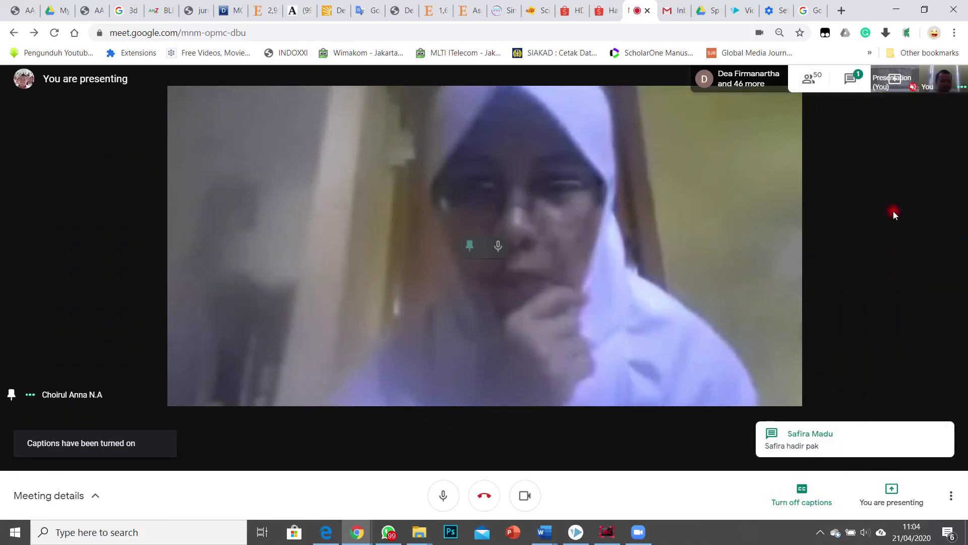
left_click(732, 80)
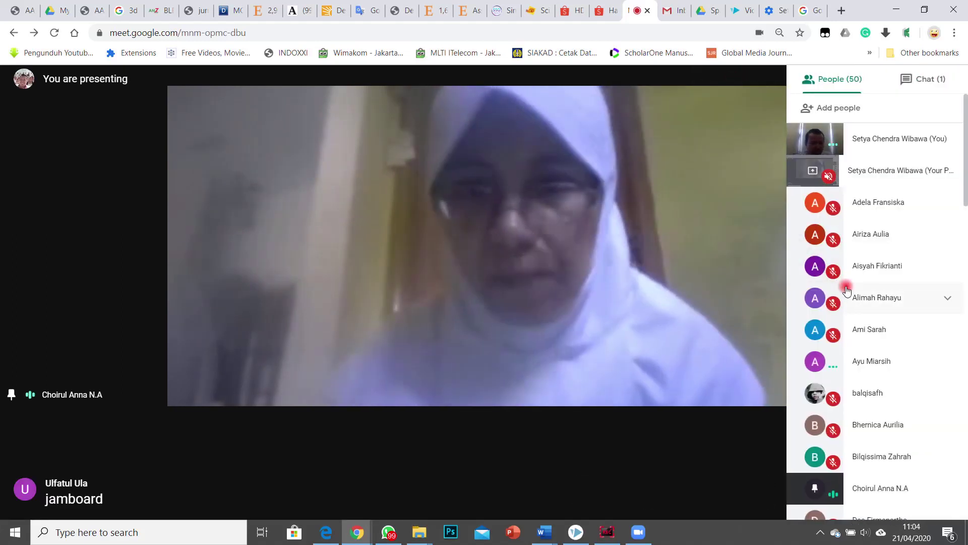
scroll(850, 291, "down", 3)
scroll(850, 291, "up", 3)
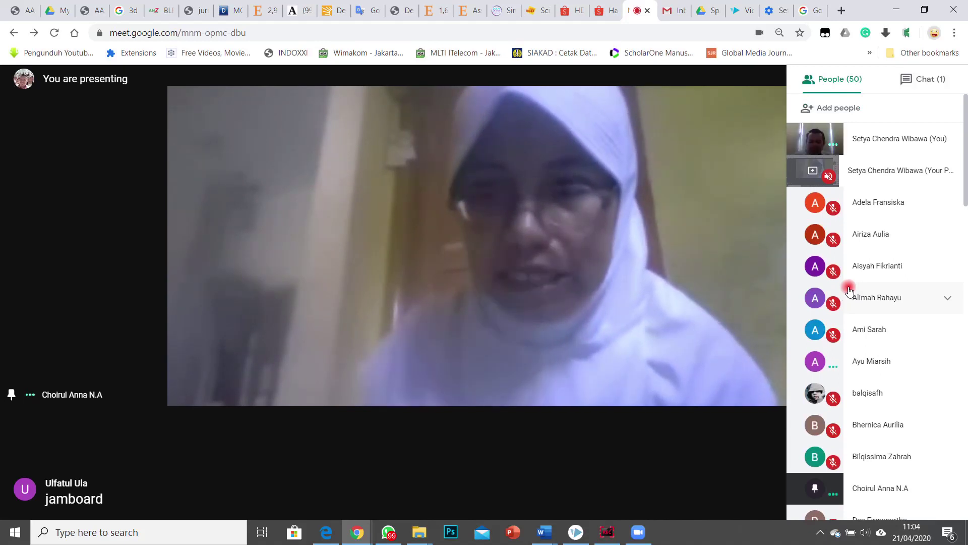
Step: Capture the full Meet screen with the Print hotkey and copy it to the clipboard
key("Print")
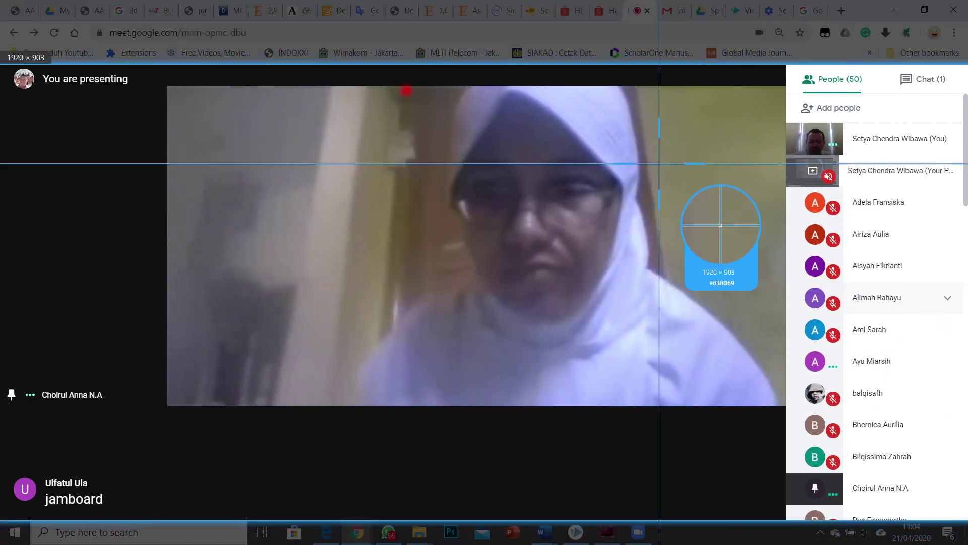
left_click_drag(1, 15, 967, 526)
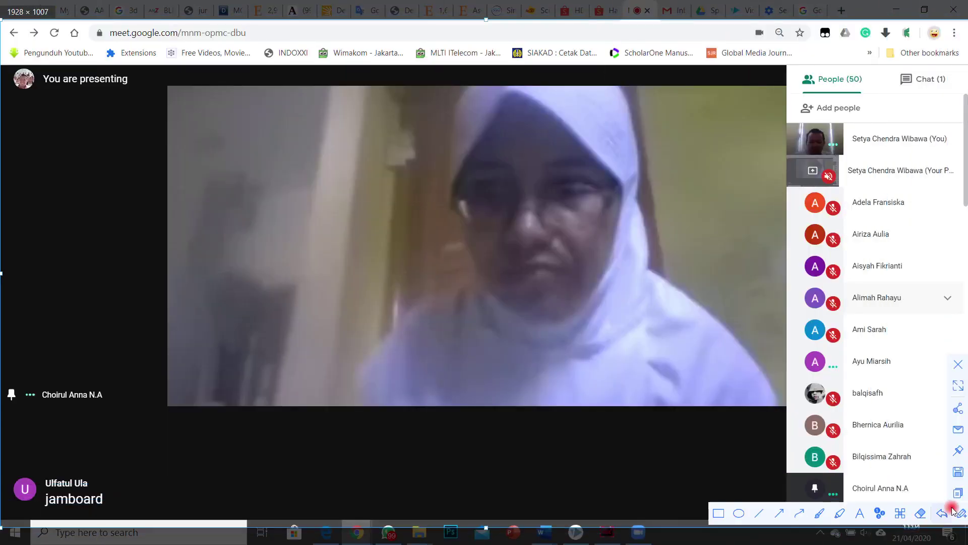
double_click(861, 450)
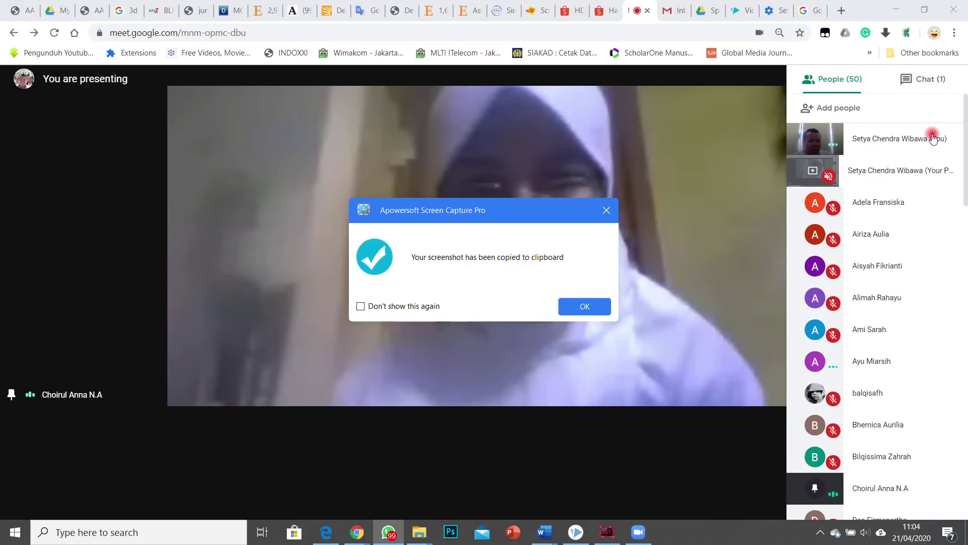
left_click(607, 212)
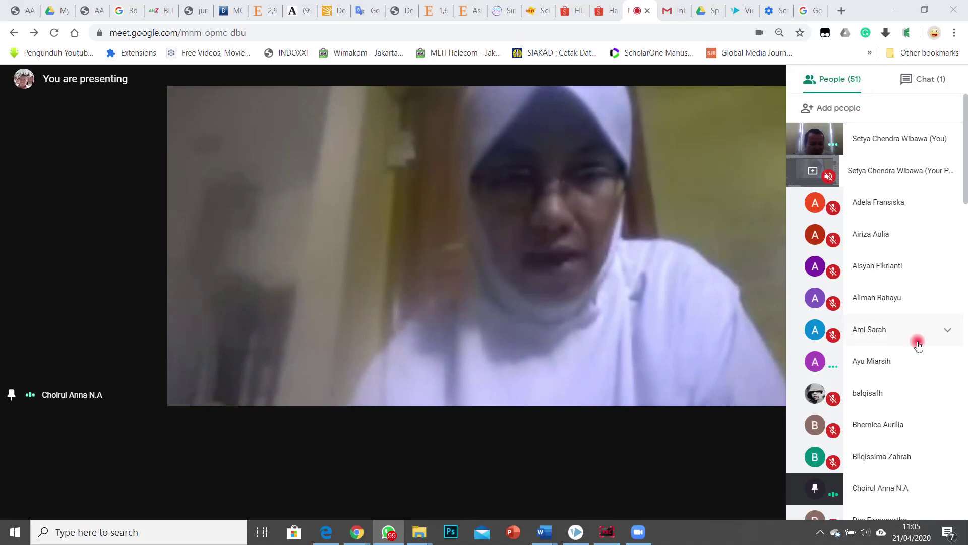
scroll(913, 353, "down", 3)
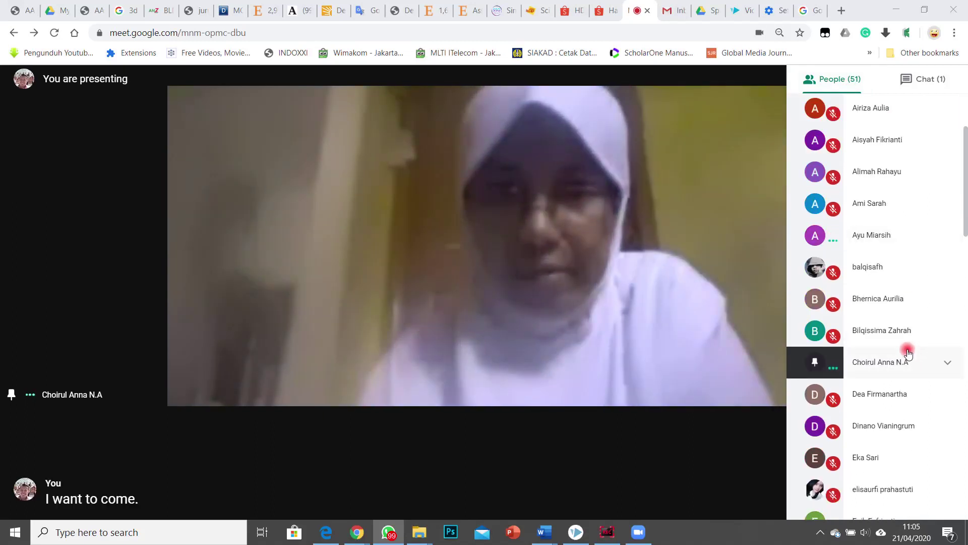
scroll(912, 357, "down", 4)
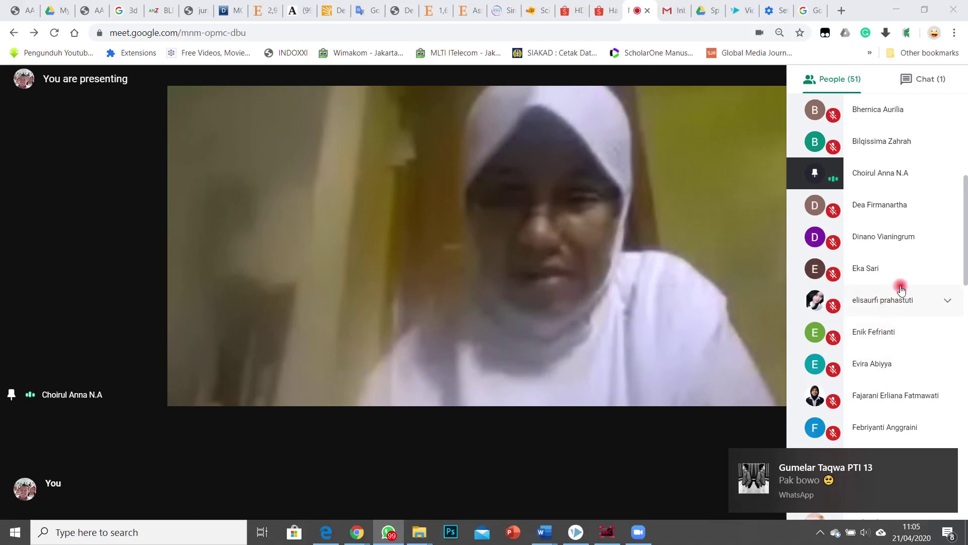
left_click(890, 364)
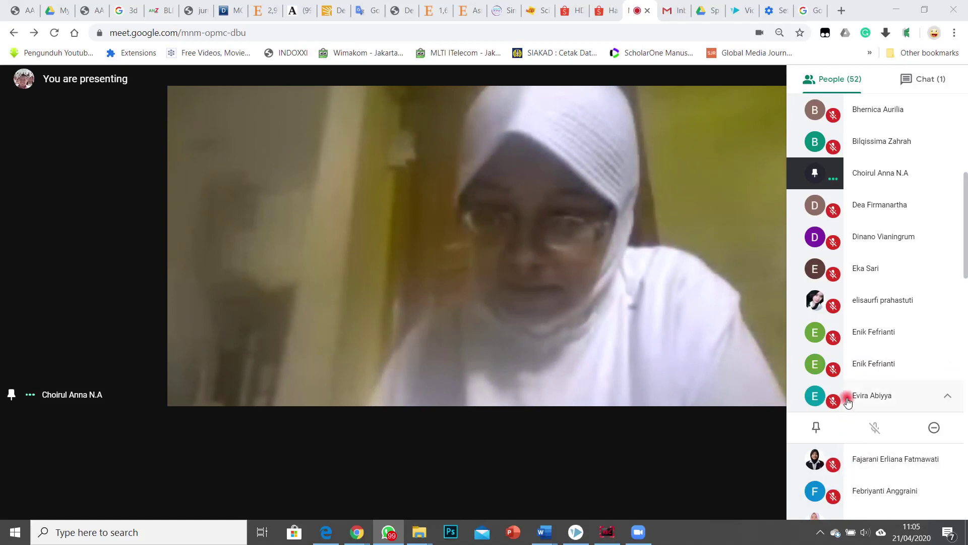
scroll(847, 399, "down", 3)
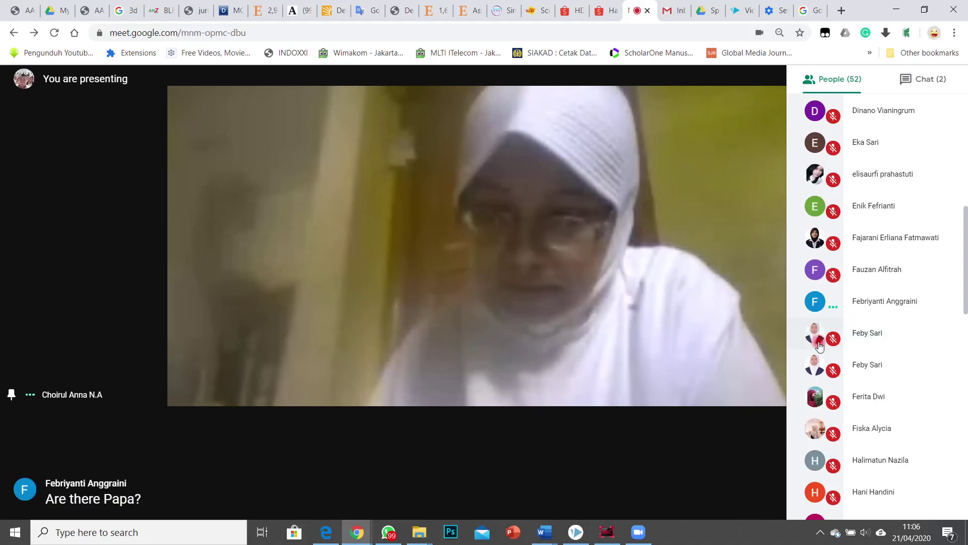
Step: Pin successive students down the participant list, then open the pinned student's options
left_click(820, 401)
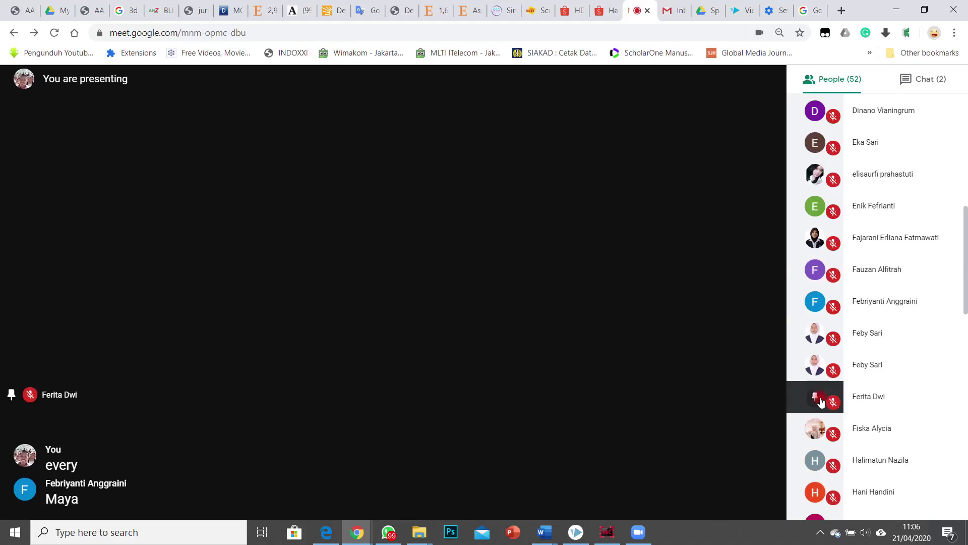
scroll(852, 393, "down", 4)
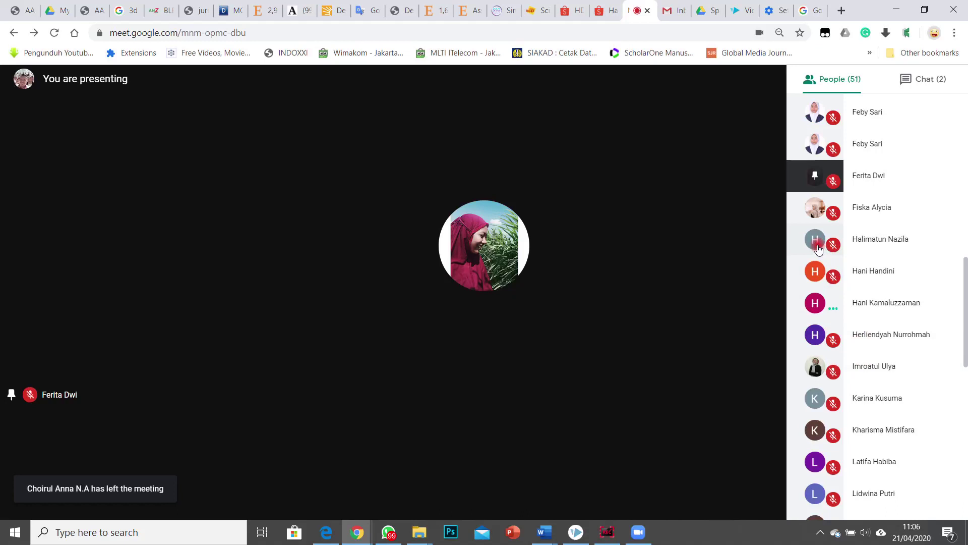
left_click(819, 218)
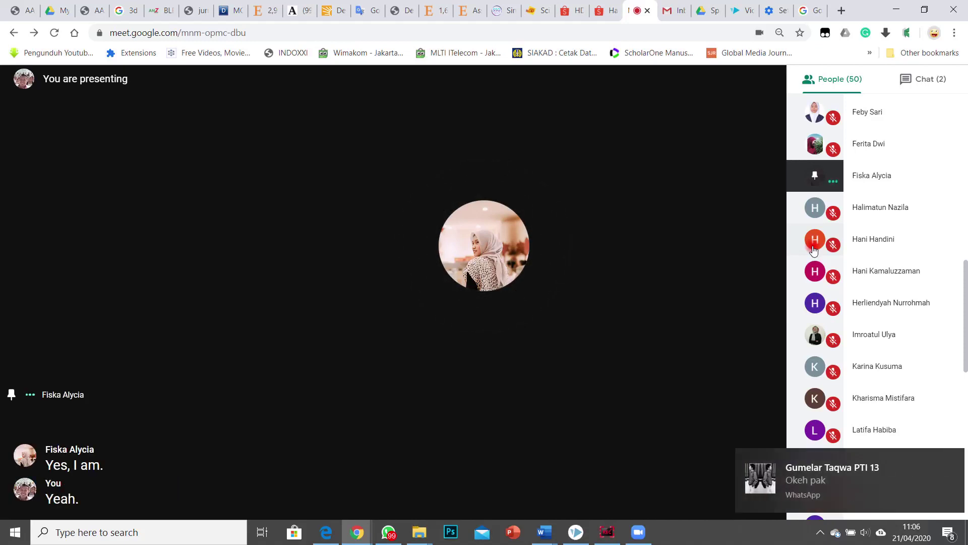
left_click(817, 217)
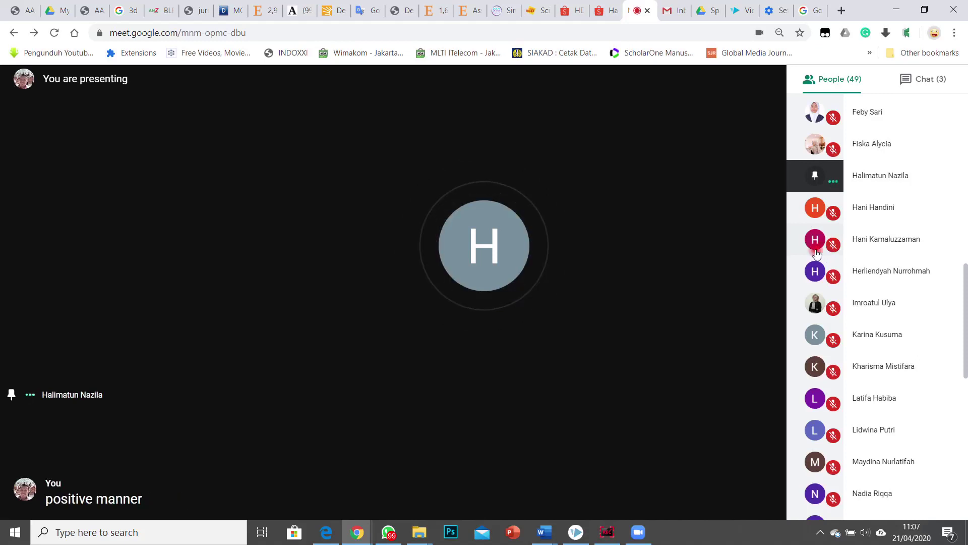
left_click(849, 226)
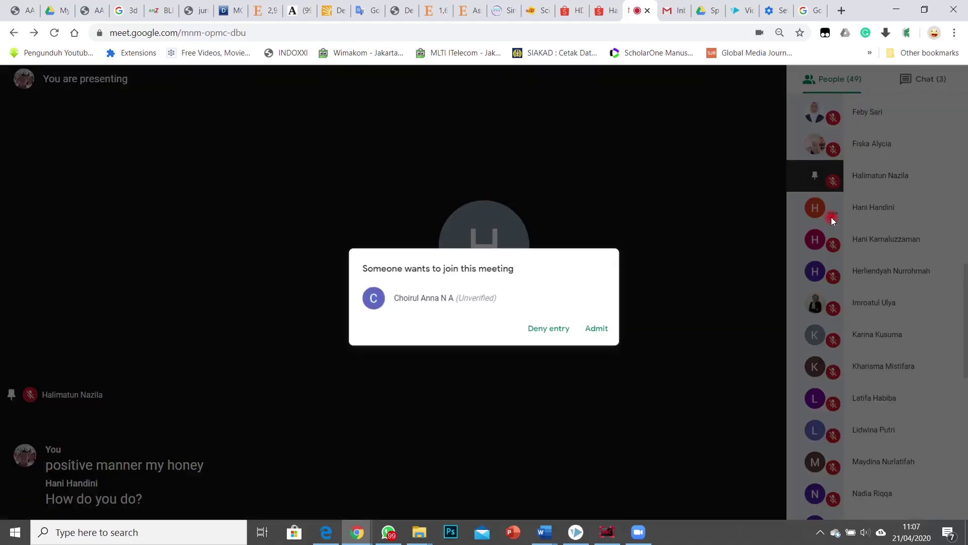
Step: Admit the waiting person and pin the next student to the main view
left_click(586, 327)
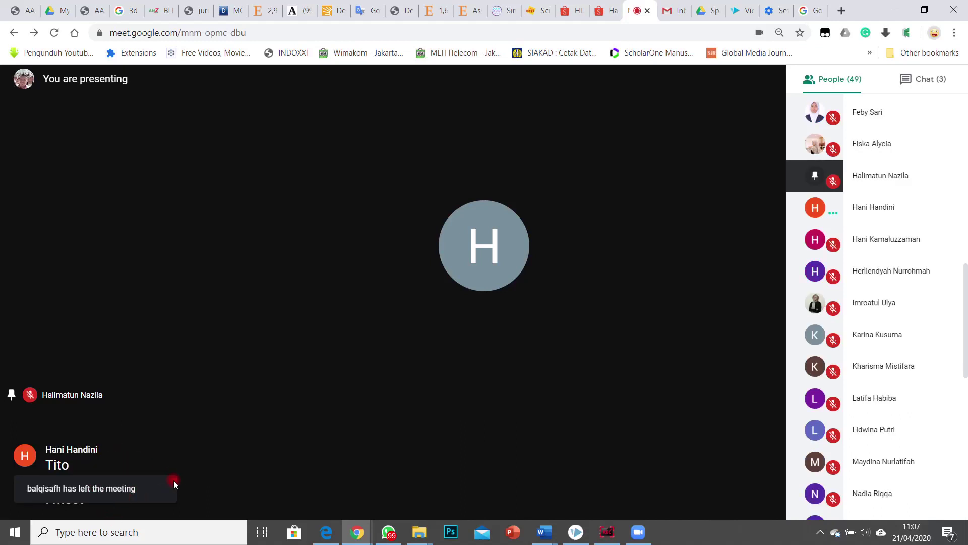
left_click(827, 240)
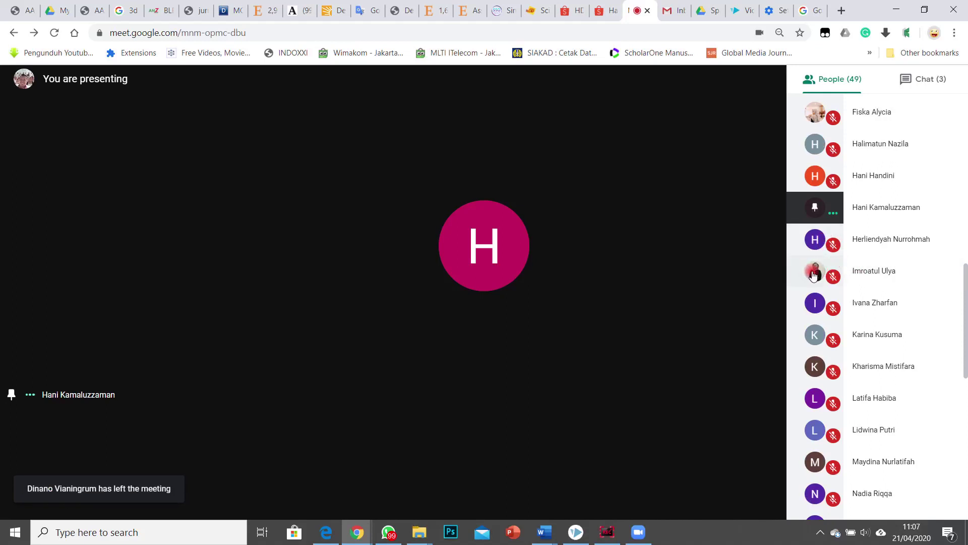
Step: Pin the next few students in turn and dismiss the WhatsApp chat notification
left_click(813, 274)
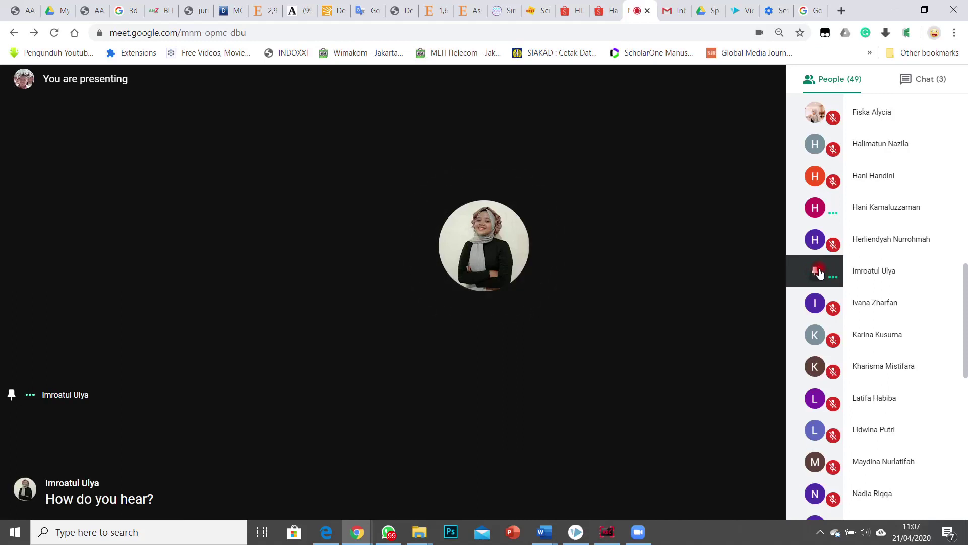
left_click(817, 302)
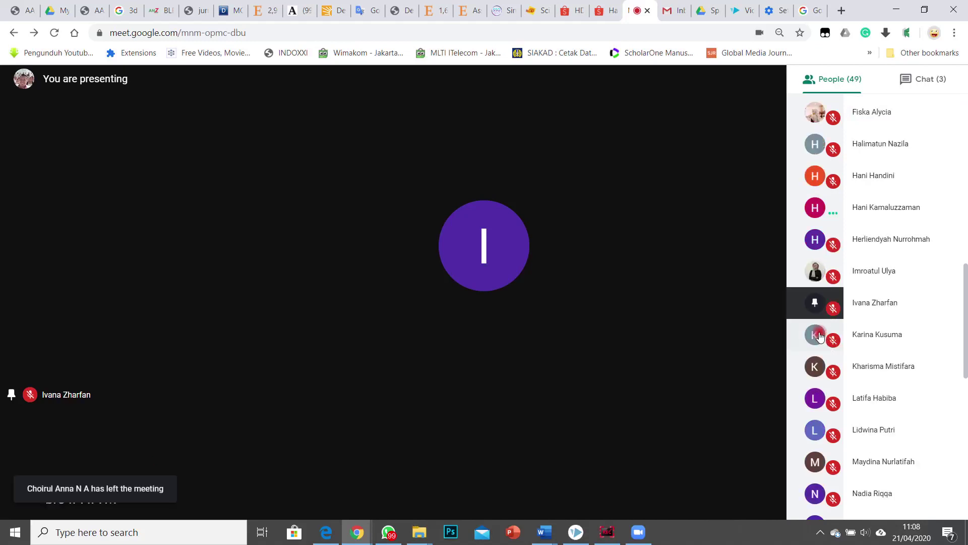
left_click(815, 335)
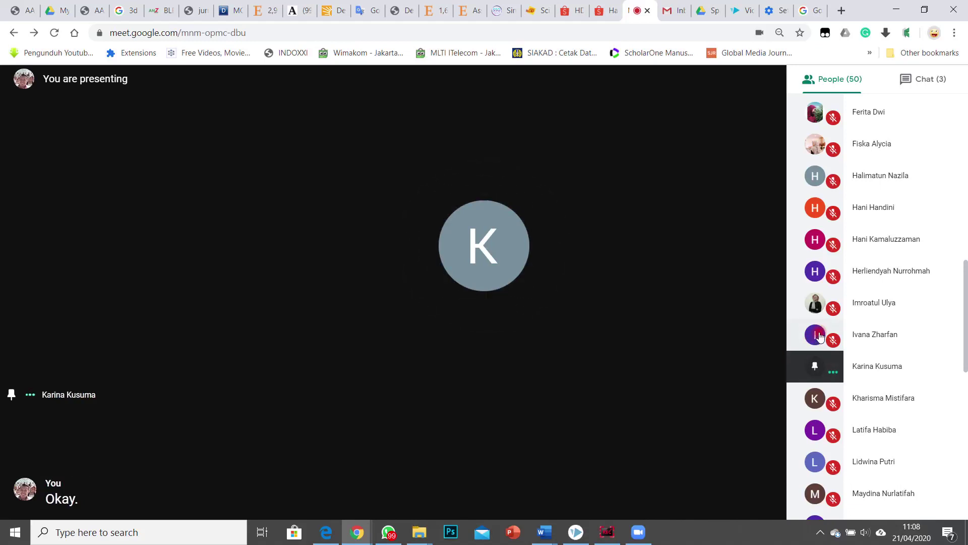
left_click(816, 335)
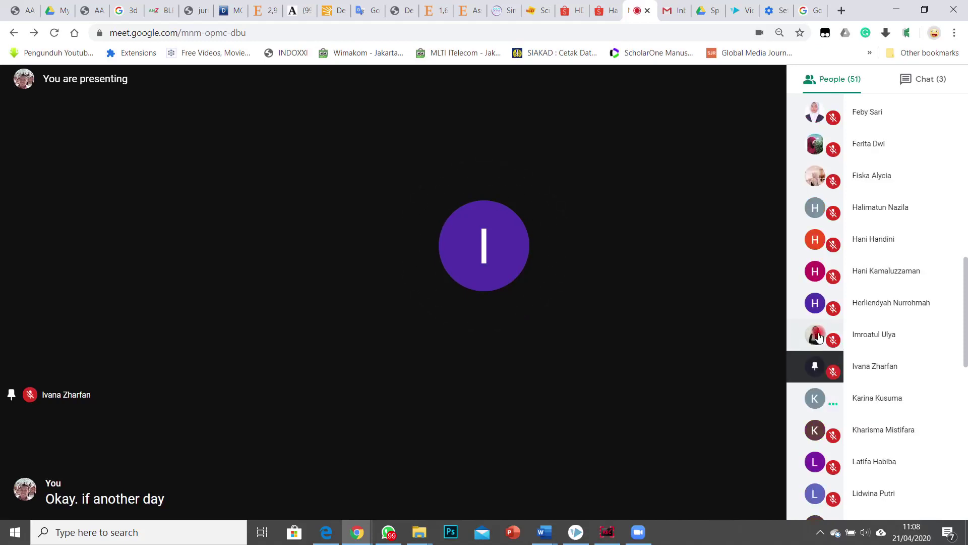
scroll(819, 337, "down", 1)
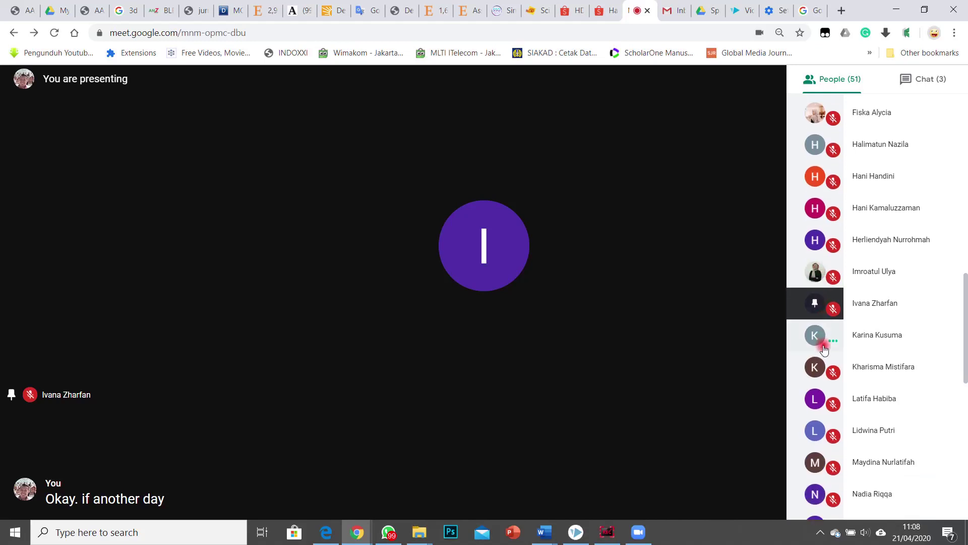
left_click(815, 369)
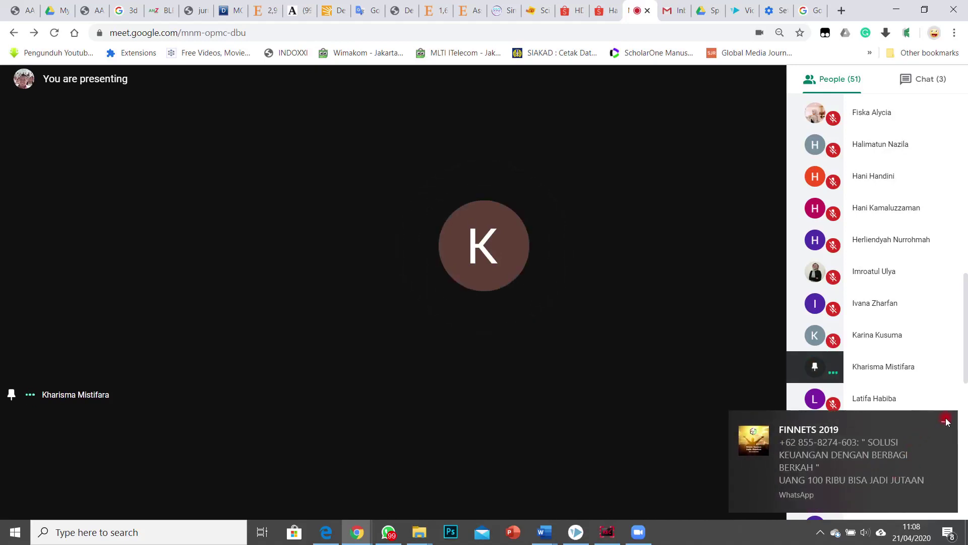
left_click(947, 421)
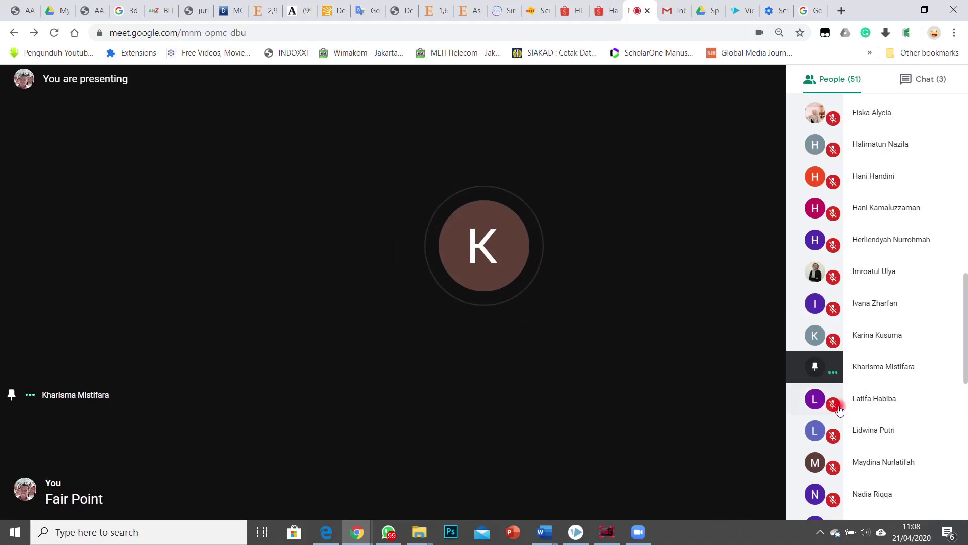
Step: Open the following participants' action menus and pin the student with live camera video
left_click(855, 398)
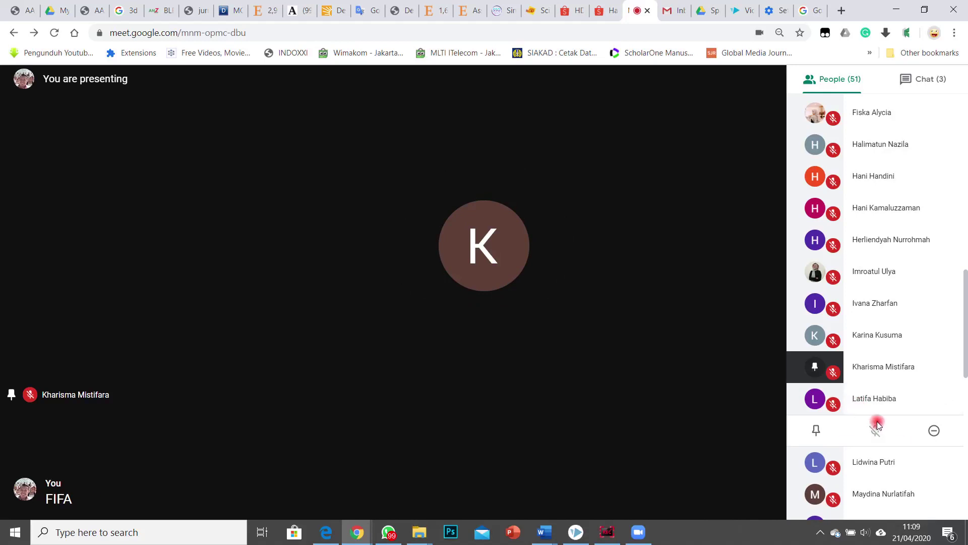
scroll(871, 402, "down", 3)
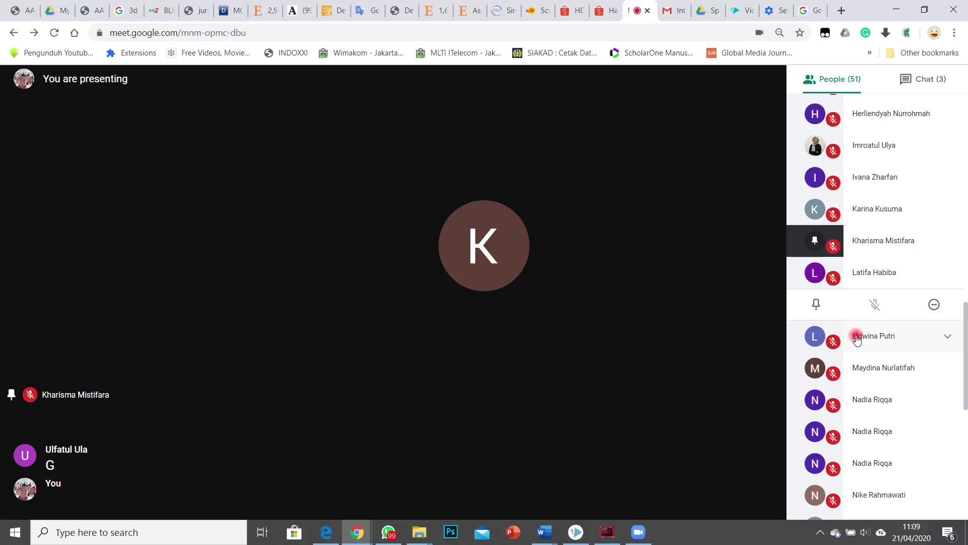
left_click(857, 337)
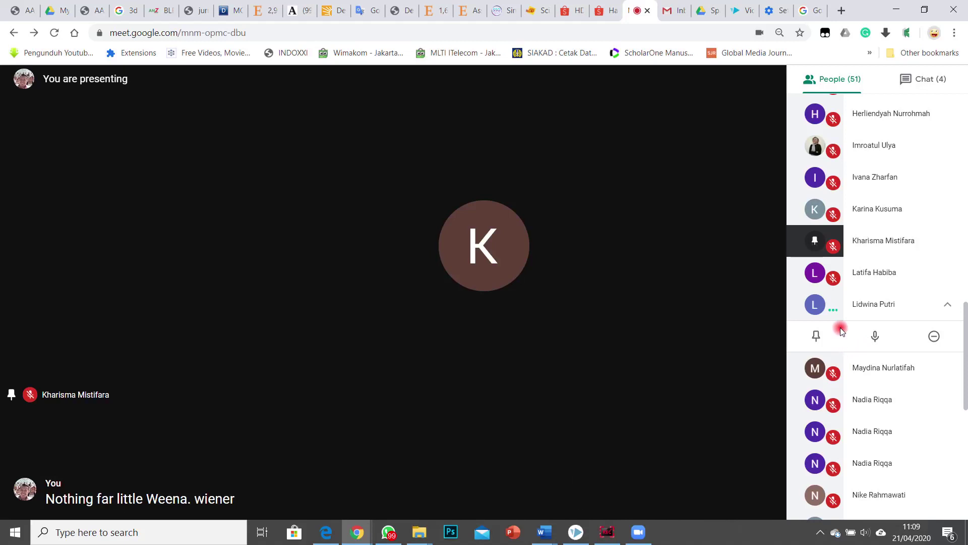
mouse_move(853, 361)
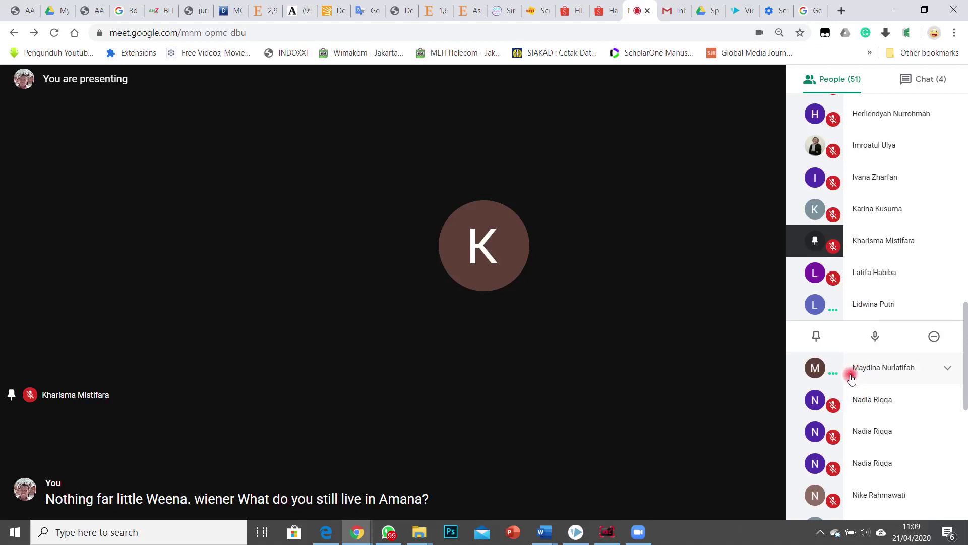
left_click(851, 377)
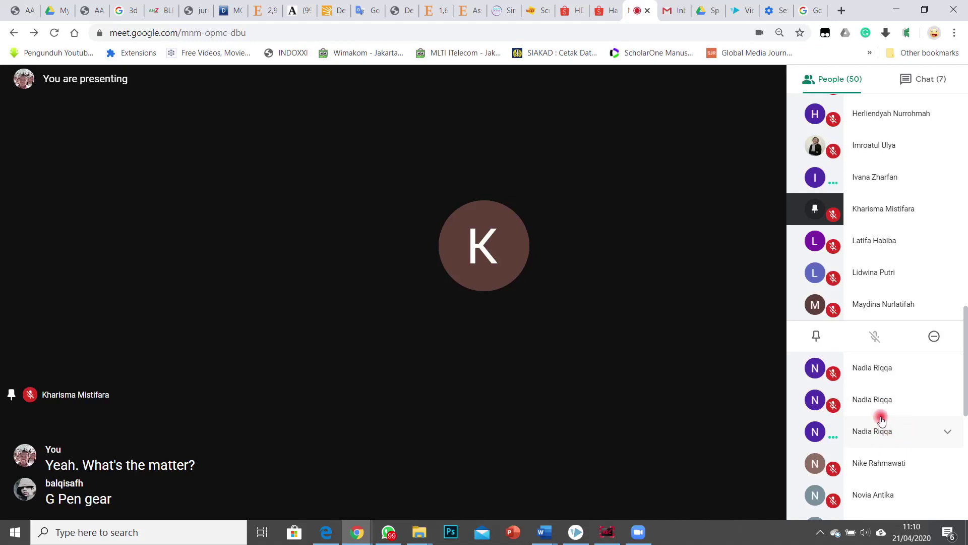
scroll(880, 404, "down", 1)
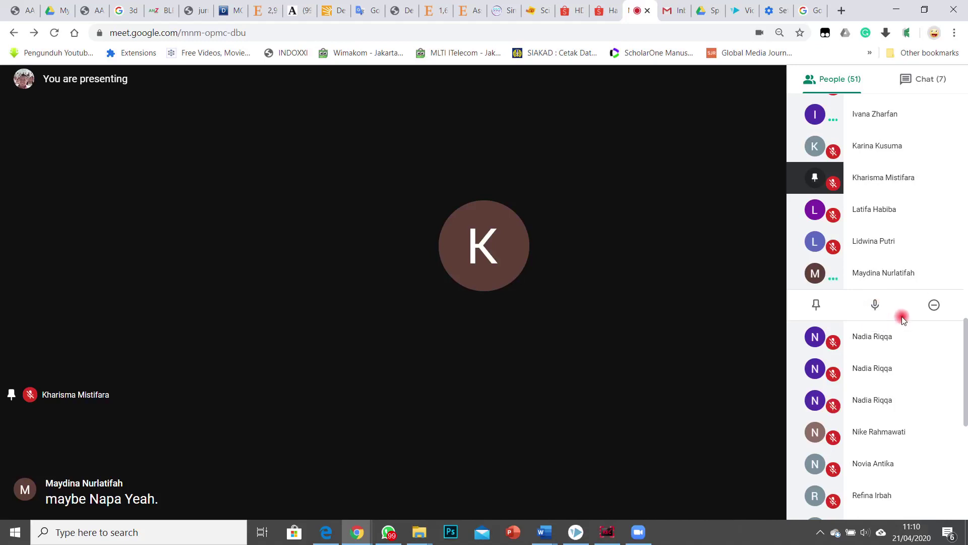
left_click(819, 276)
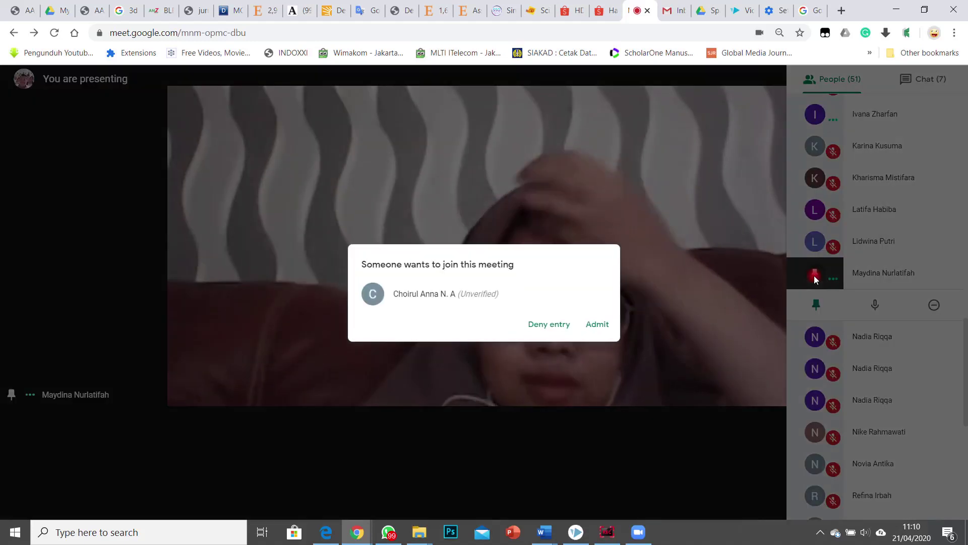
Step: Admit the waiting participant and dismiss the WhatsApp notification
left_click(602, 322)
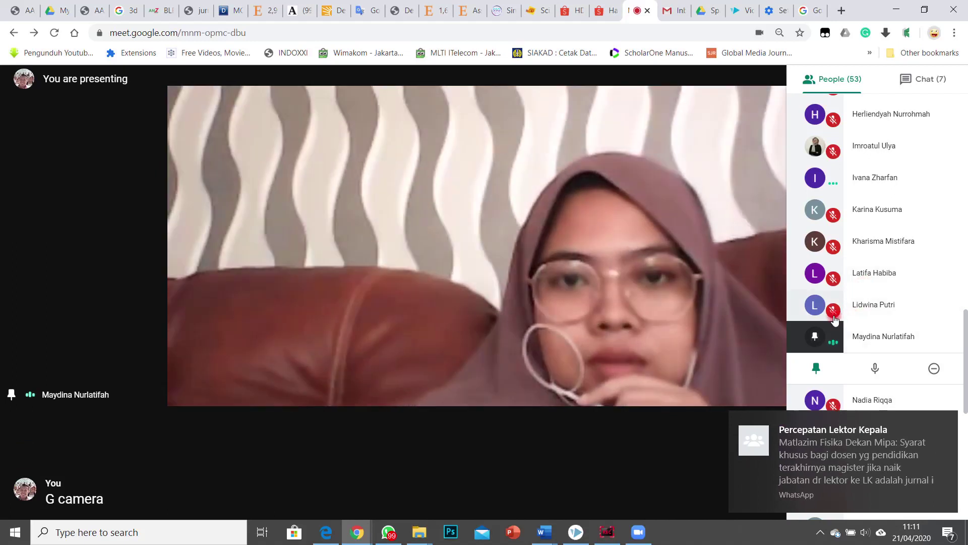
scroll(903, 362, "down", 3)
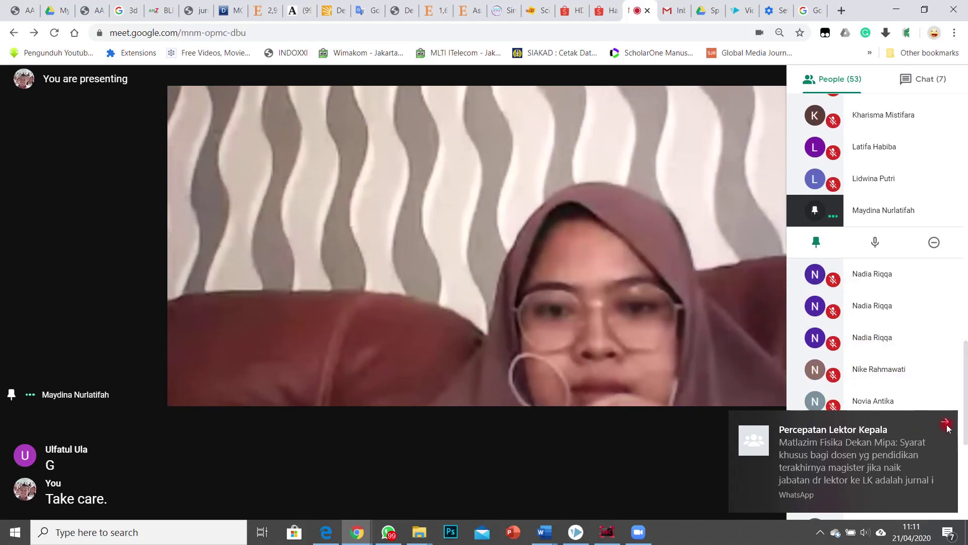
left_click(947, 427)
scroll(858, 348, "down", 3)
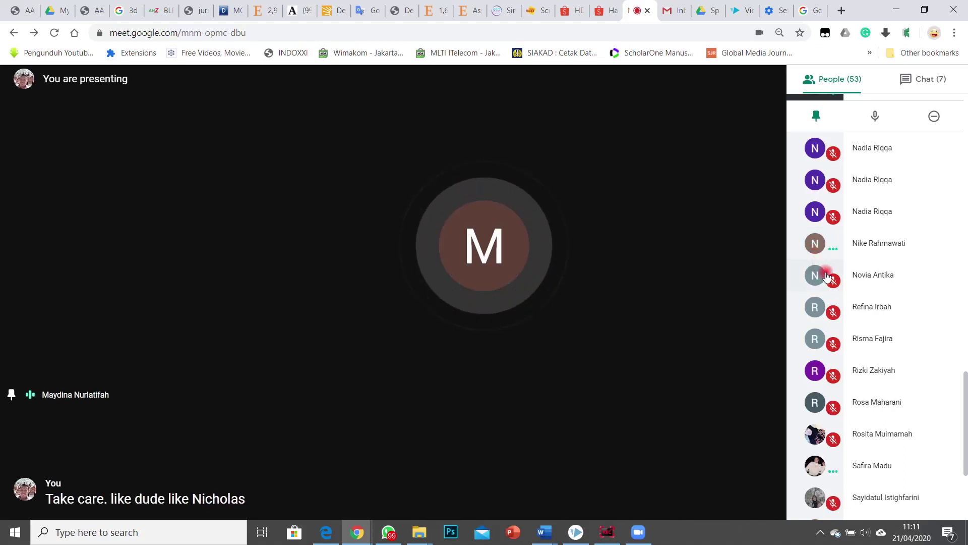
left_click(821, 244)
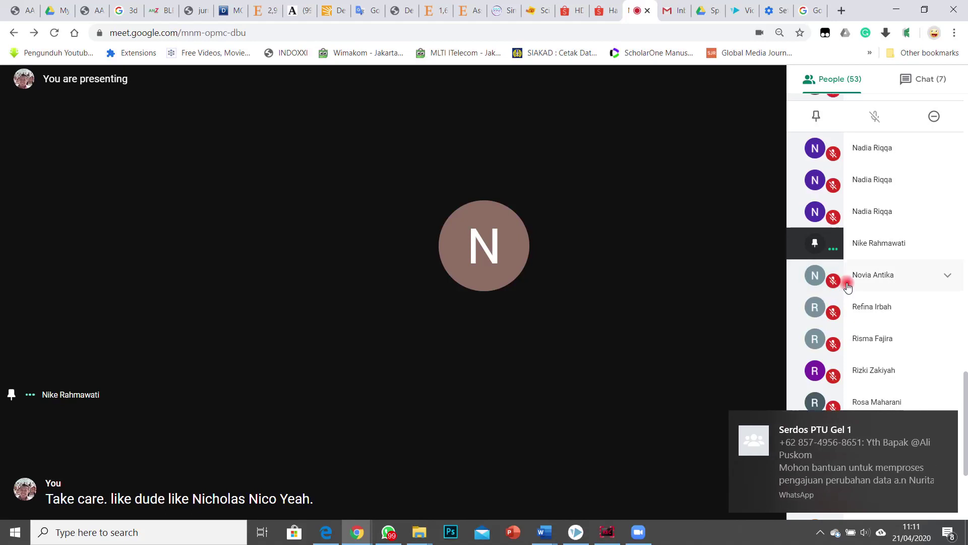
left_click(848, 286)
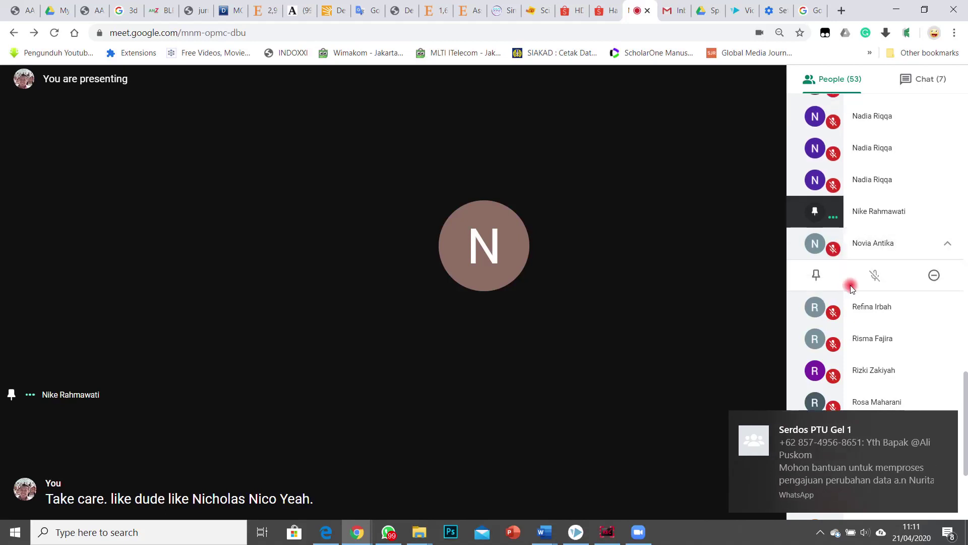
left_click(871, 307)
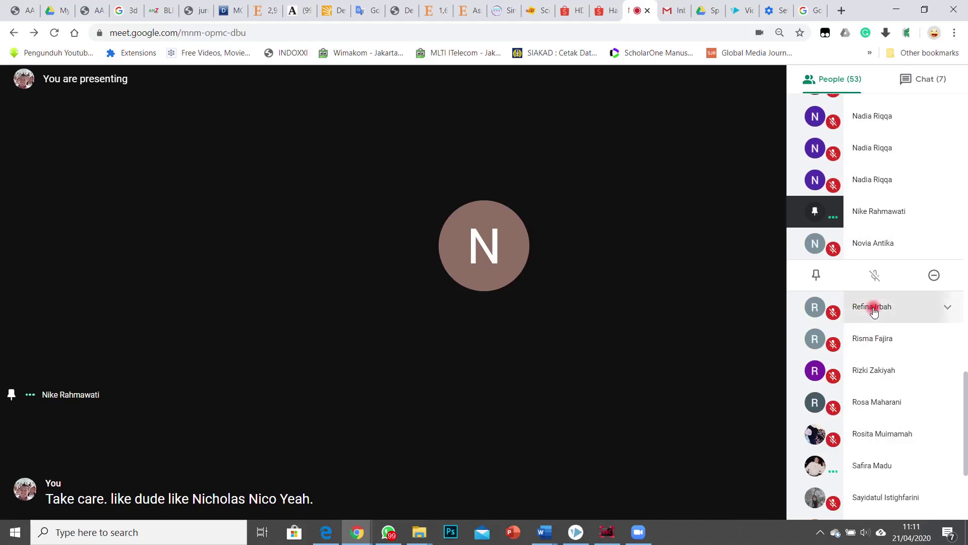
left_click(884, 337)
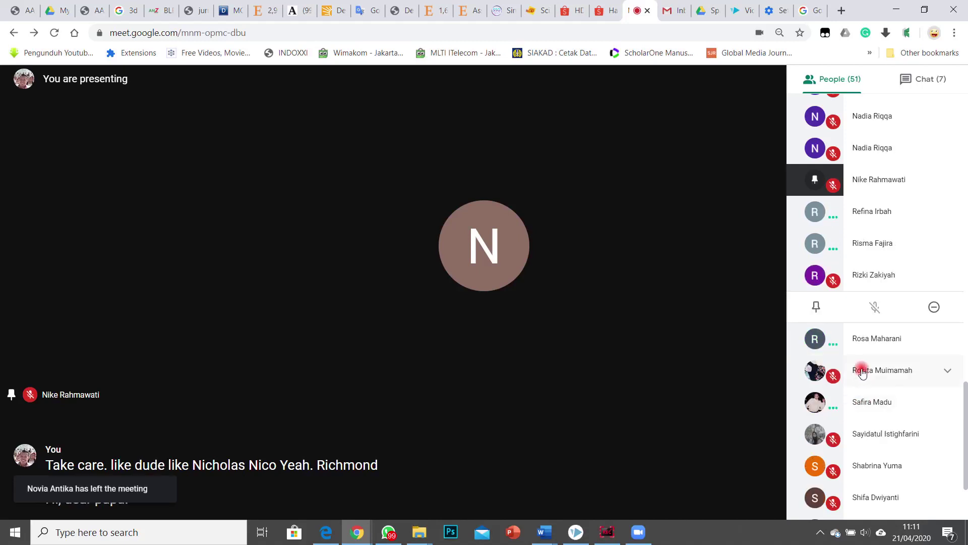
left_click(875, 340)
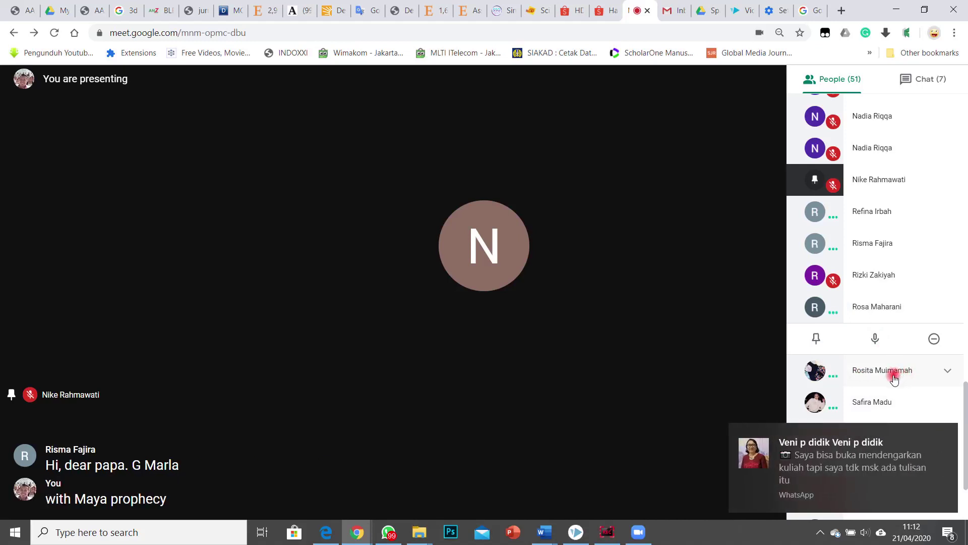
left_click(907, 463)
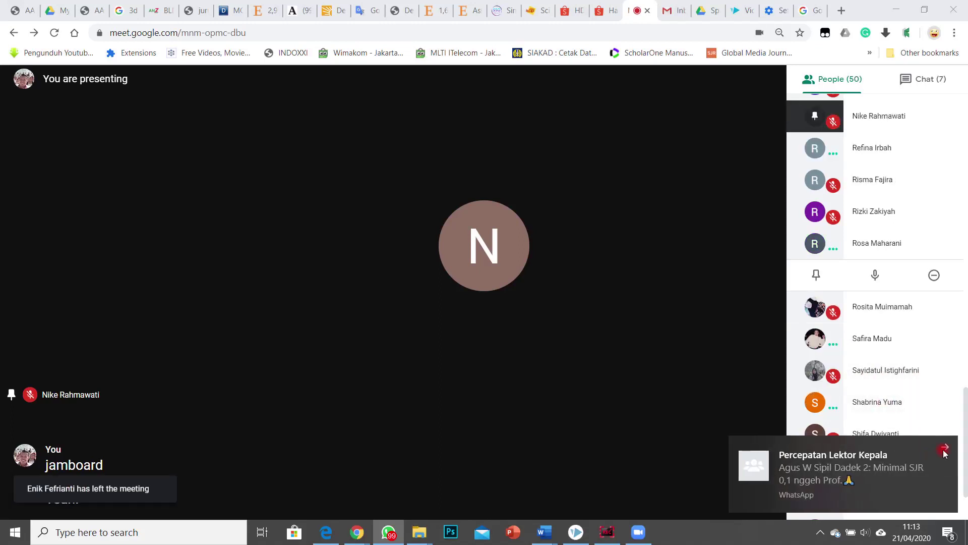
Step: Dismiss the WhatsApp notification, then expand and collapse later participants' rows, checking mic options
left_click(944, 450)
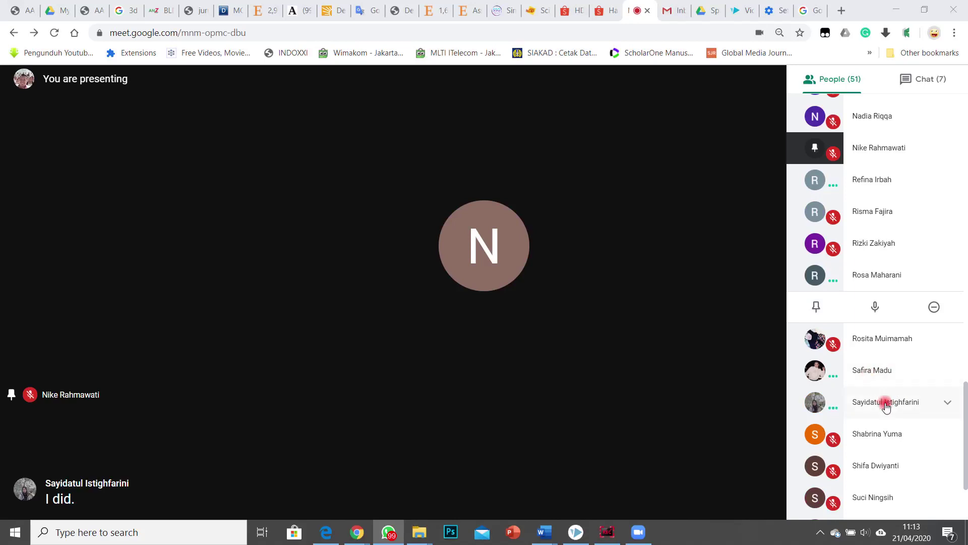
scroll(888, 410, "down", 1)
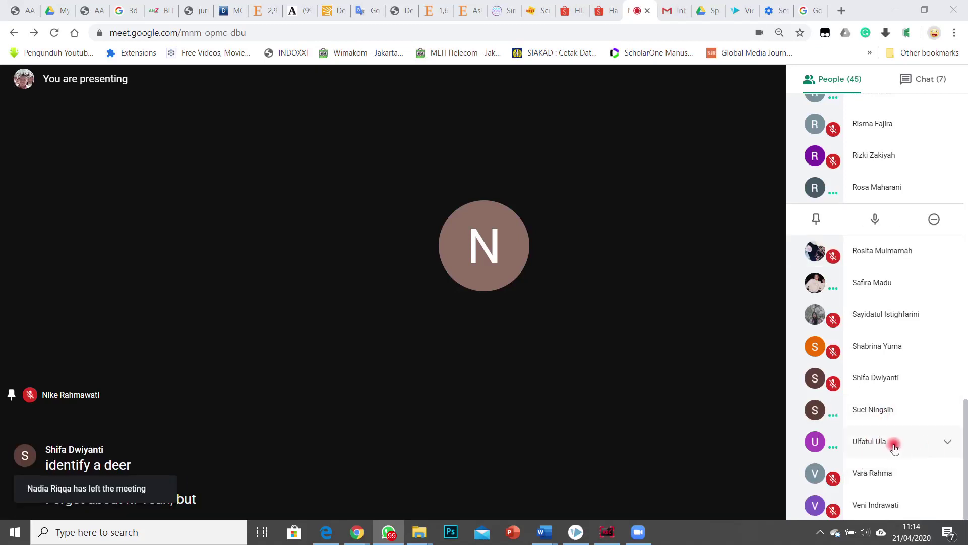
left_click(894, 447)
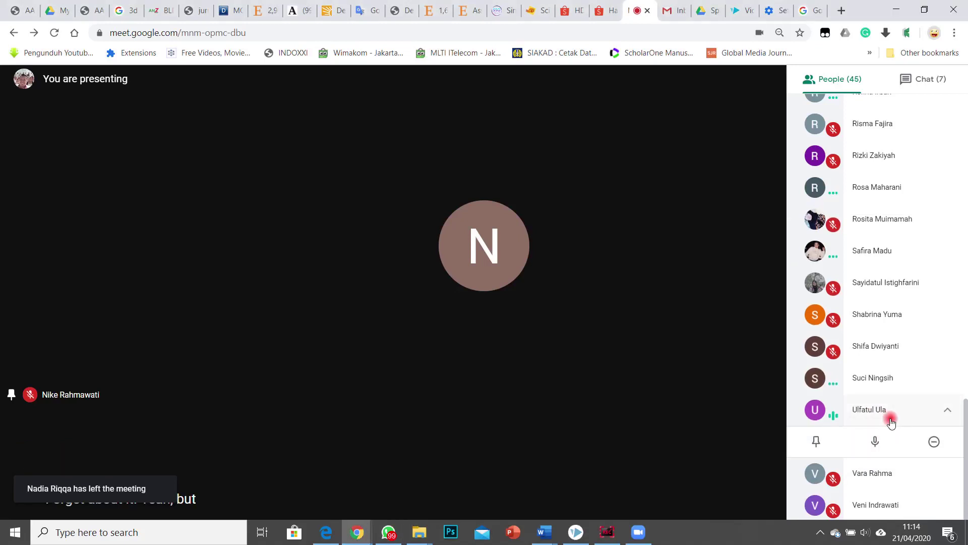
scroll(890, 434, "down", 1)
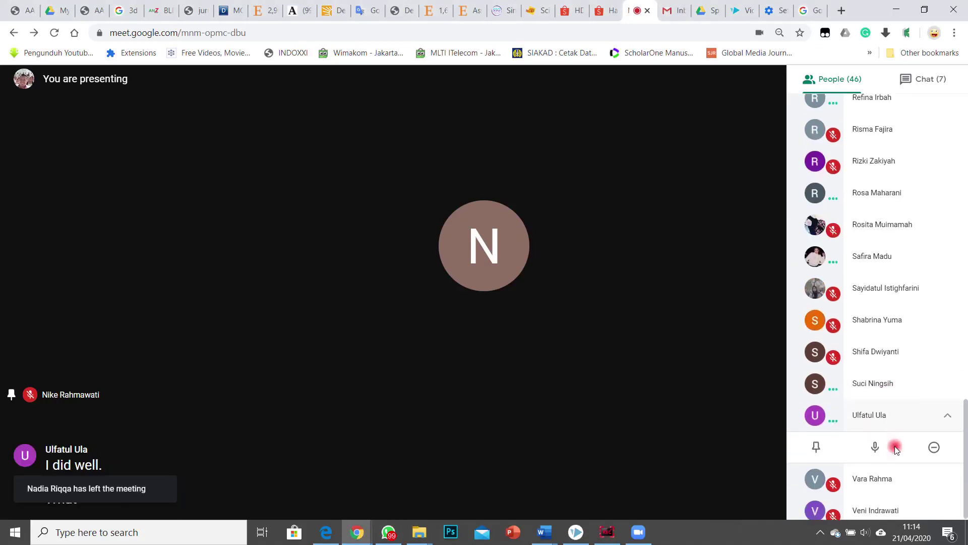
left_click(870, 475)
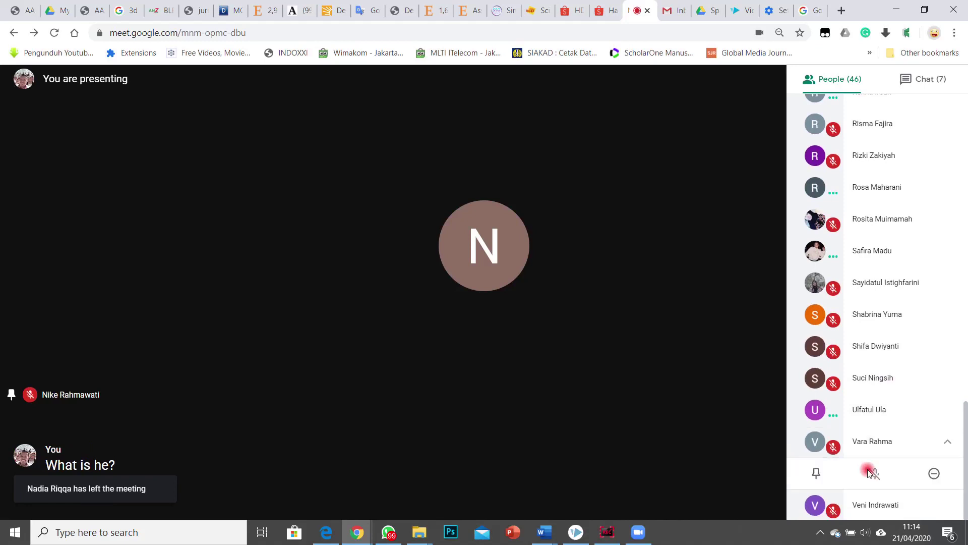
left_click(875, 441)
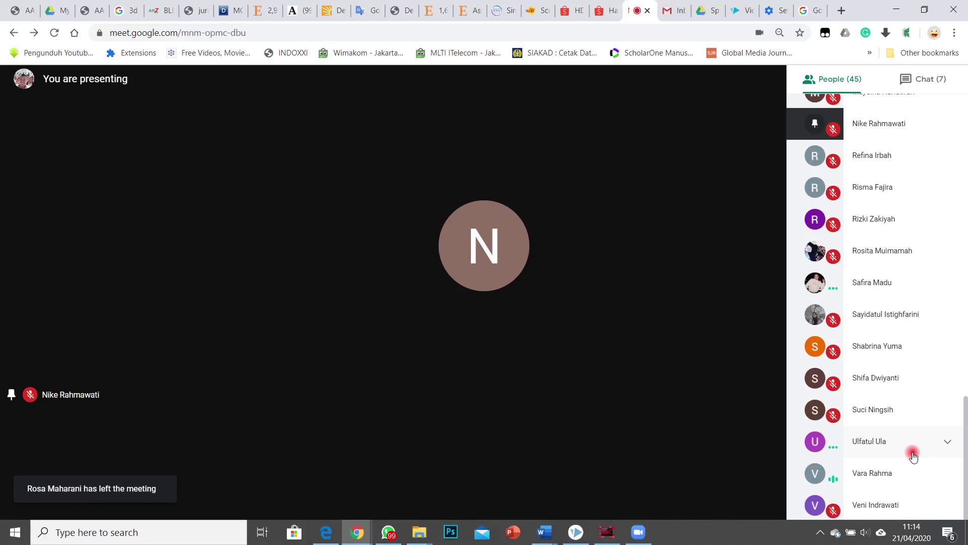
left_click(421, 532)
left_click(415, 461)
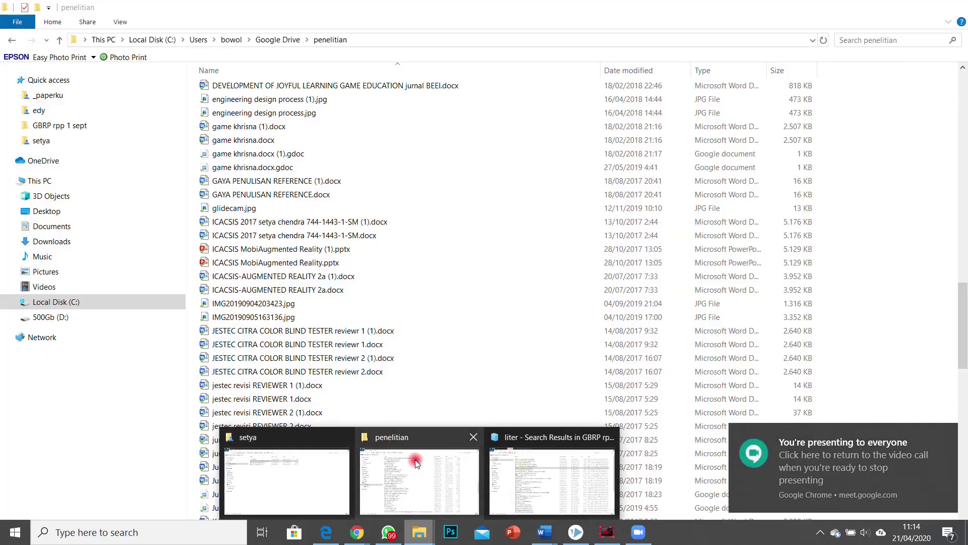
left_click(858, 462)
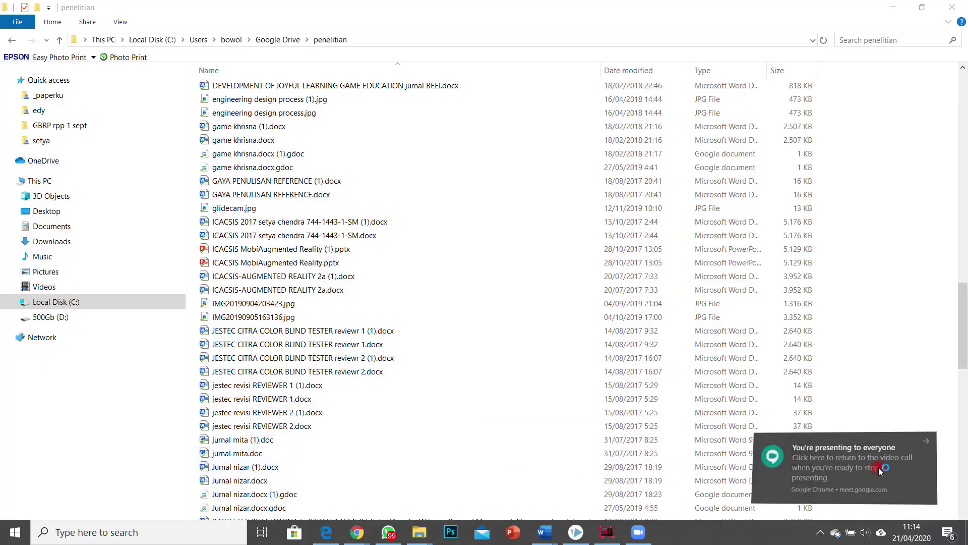
left_click(427, 533)
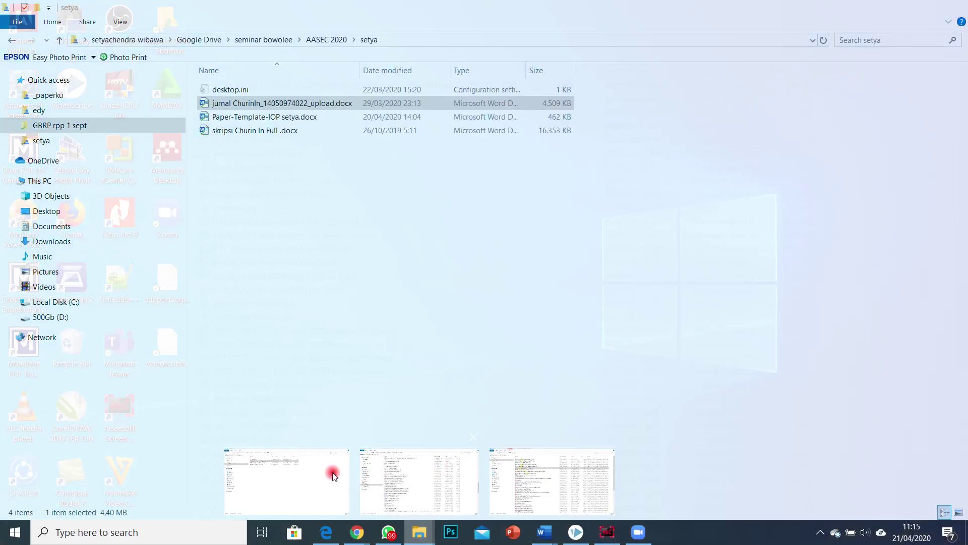
left_click(333, 472)
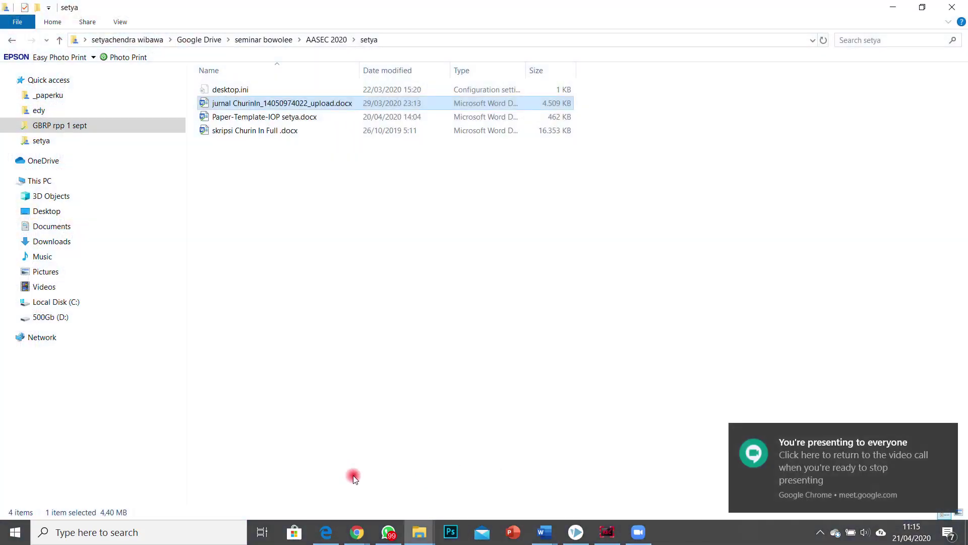
left_click(419, 532)
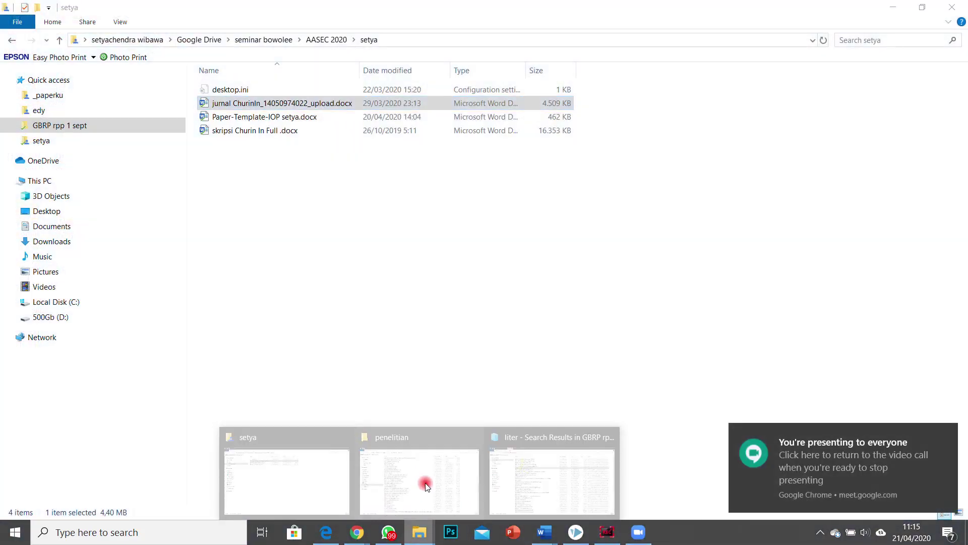
left_click(437, 471)
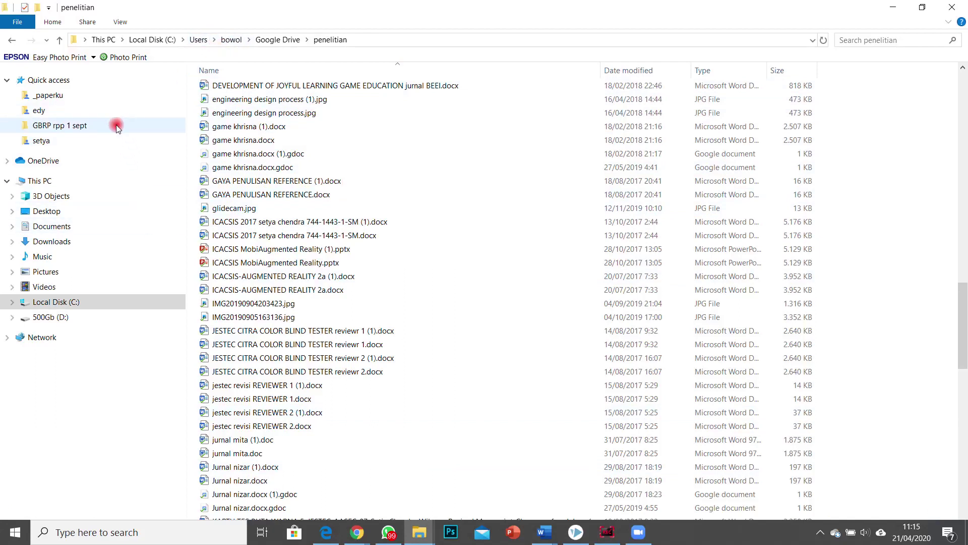
left_click(110, 111)
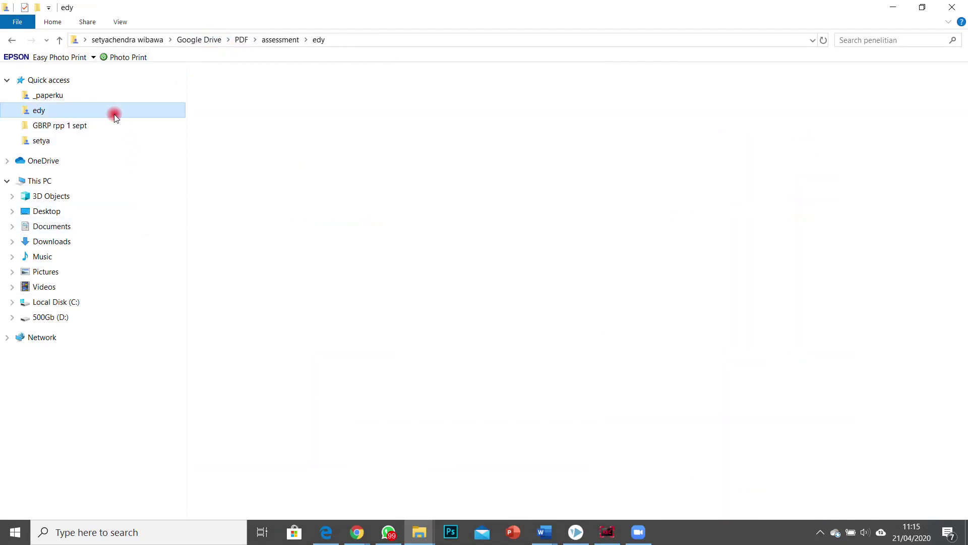
left_click(214, 39)
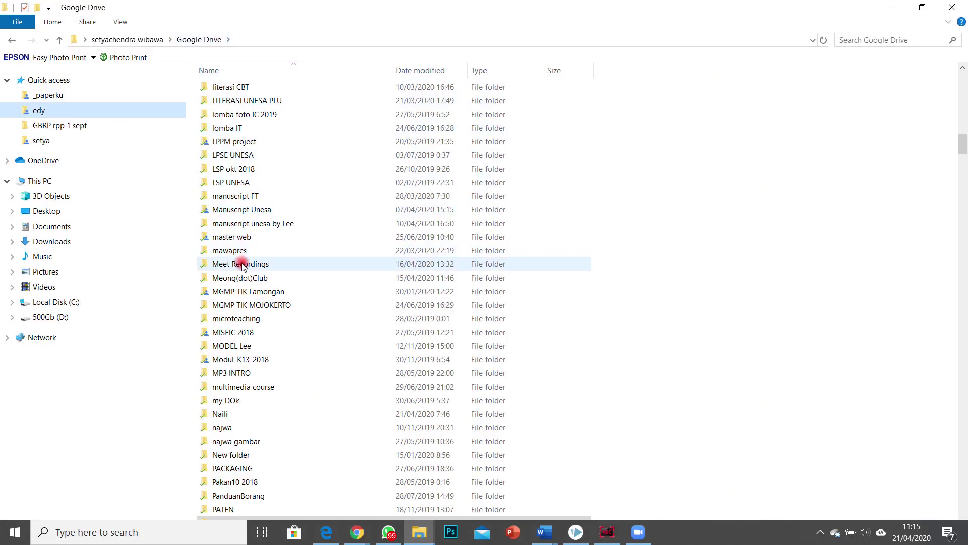
scroll(244, 266, "down", 13)
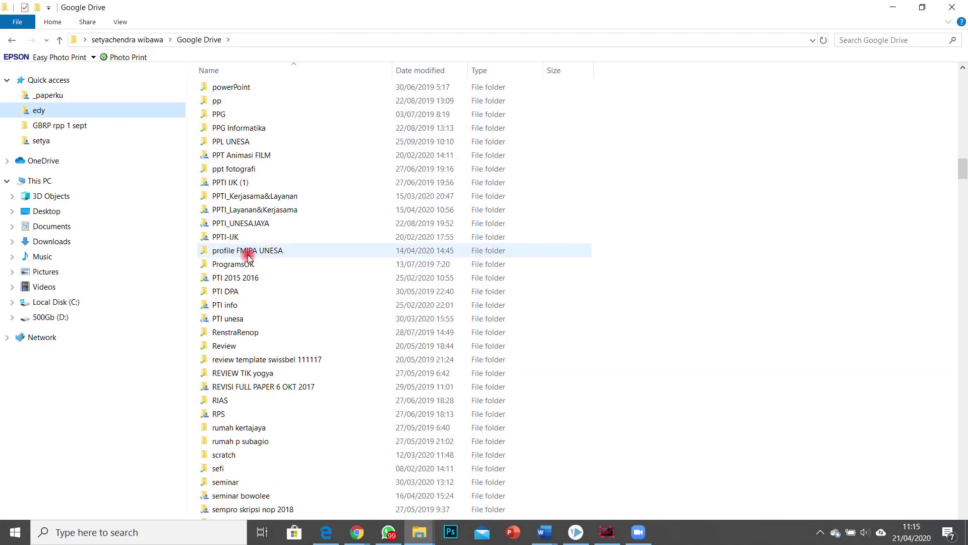
scroll(239, 428, "down", 5)
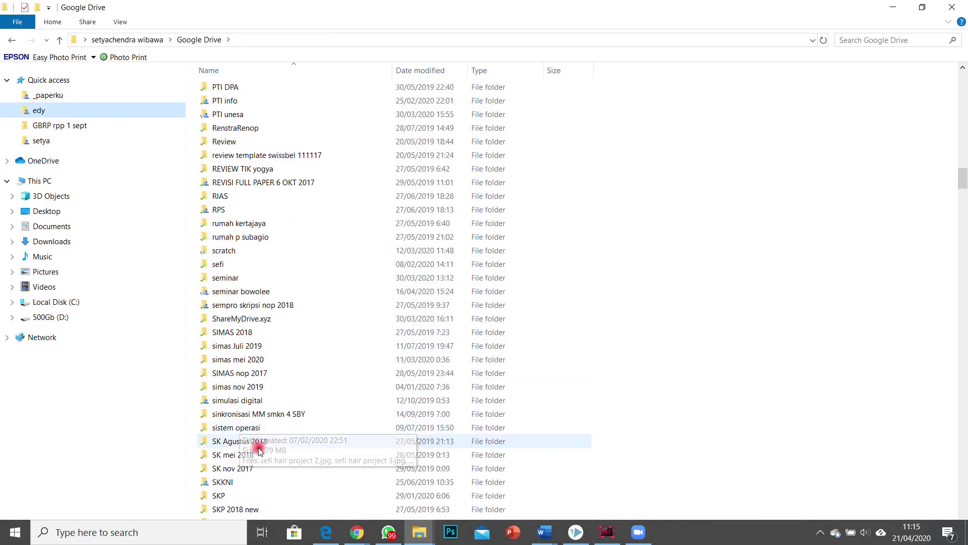
scroll(237, 448, "down", 13)
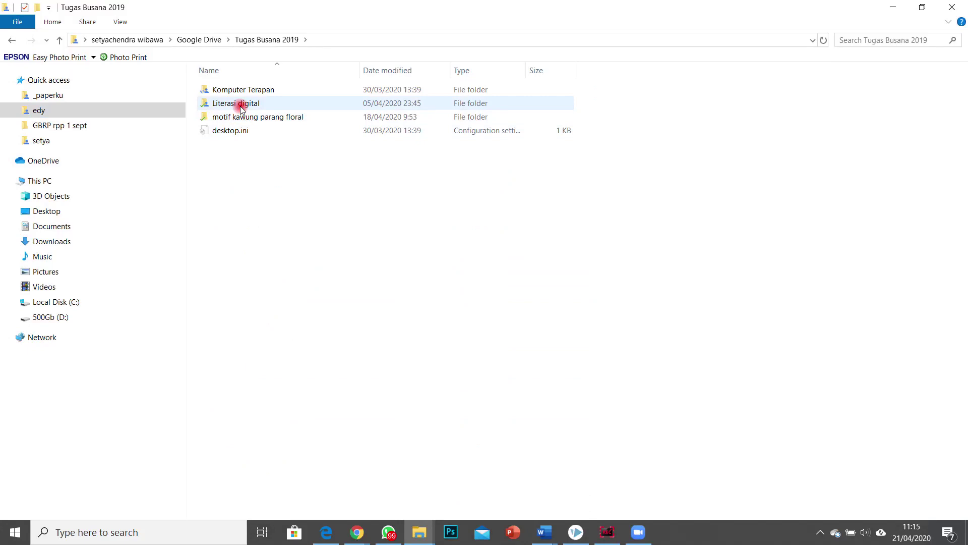
double_click(240, 104)
double_click(240, 95)
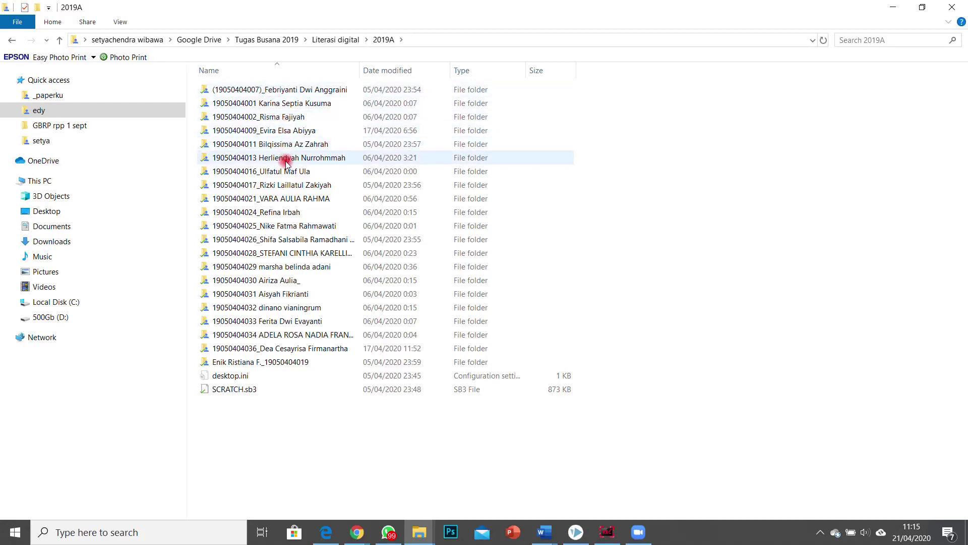
left_click(285, 200)
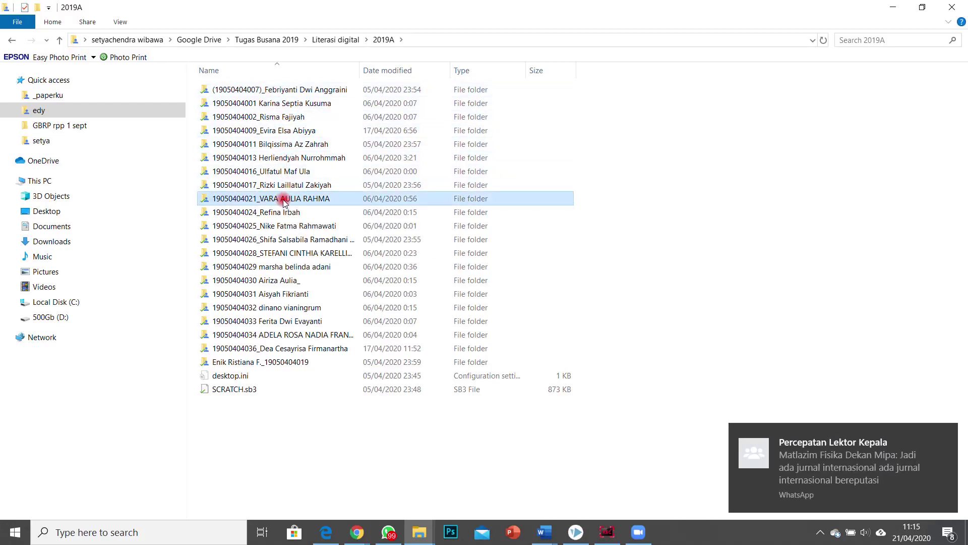
double_click(265, 199)
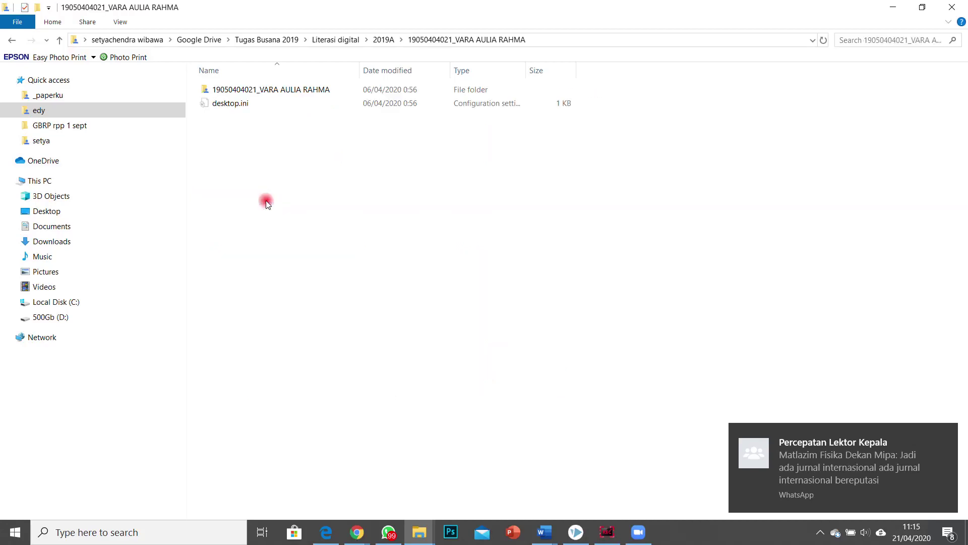
double_click(262, 91)
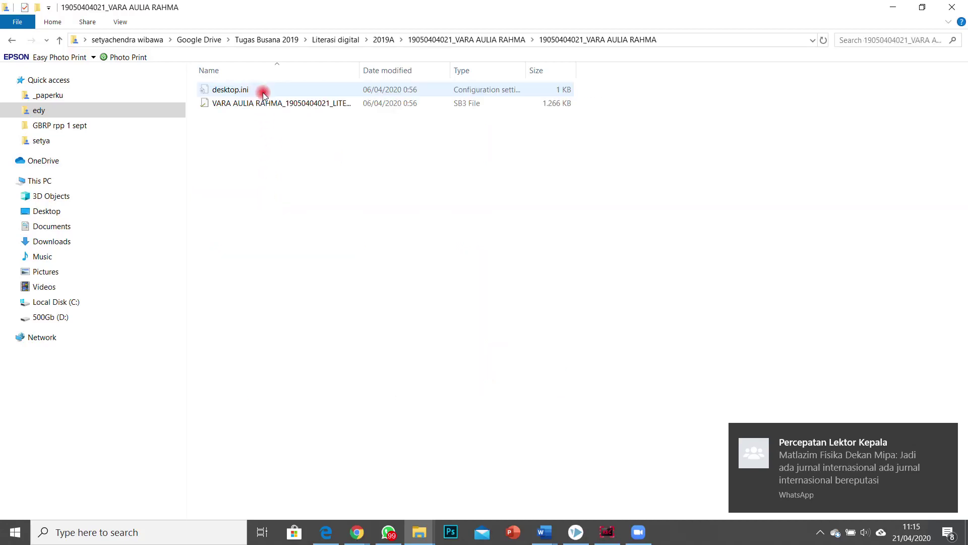
left_click_drag(359, 67, 410, 67)
left_click(236, 103)
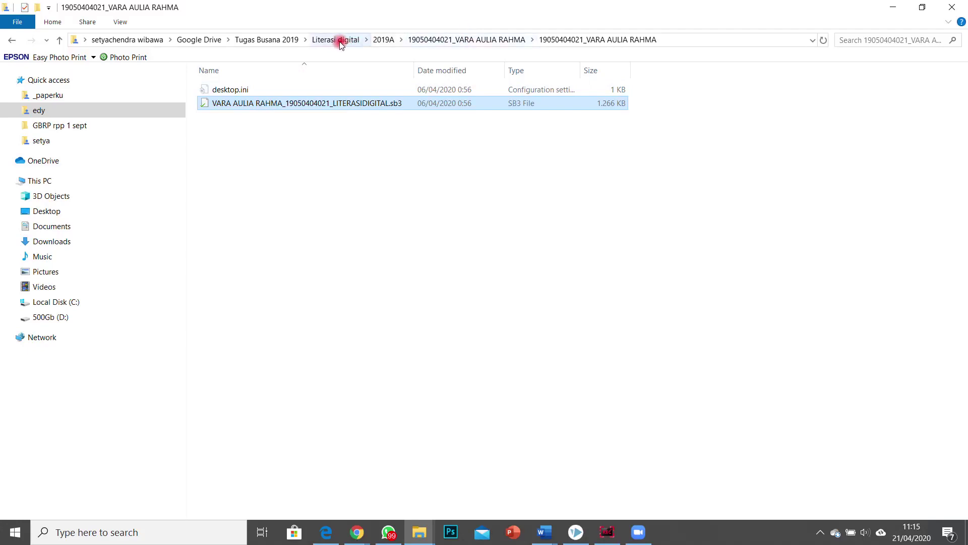
left_click(284, 188)
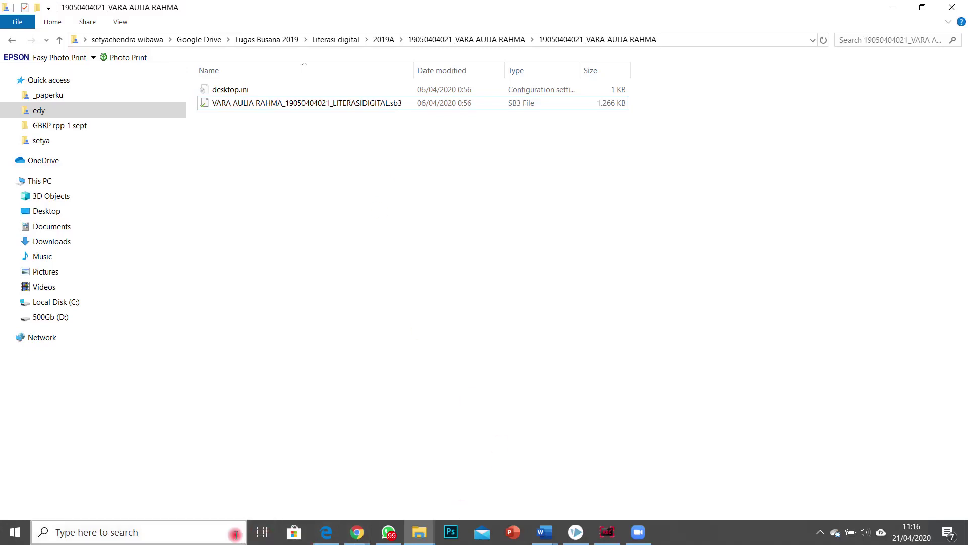
Step: Launch PowerPoint, clear the missing Panduan RVnesa file error, and open AuthorPublishPresent-Nov2014.pptx from Recent
left_click(513, 533)
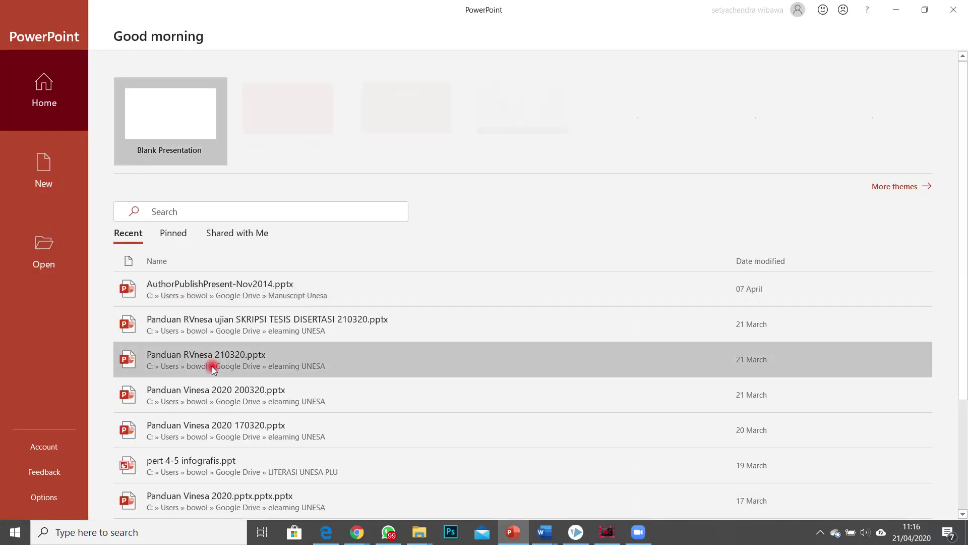
left_click(217, 363)
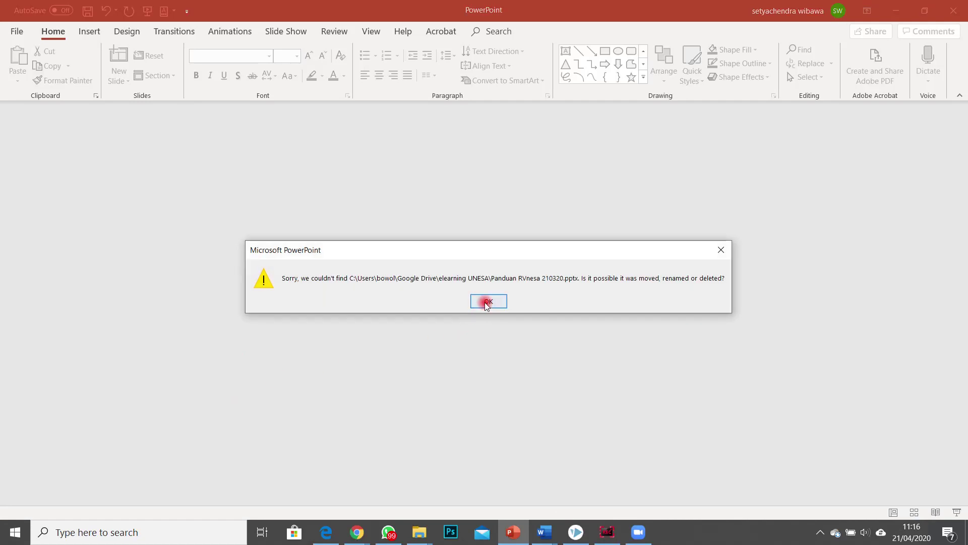
left_click(485, 301)
left_click(22, 34)
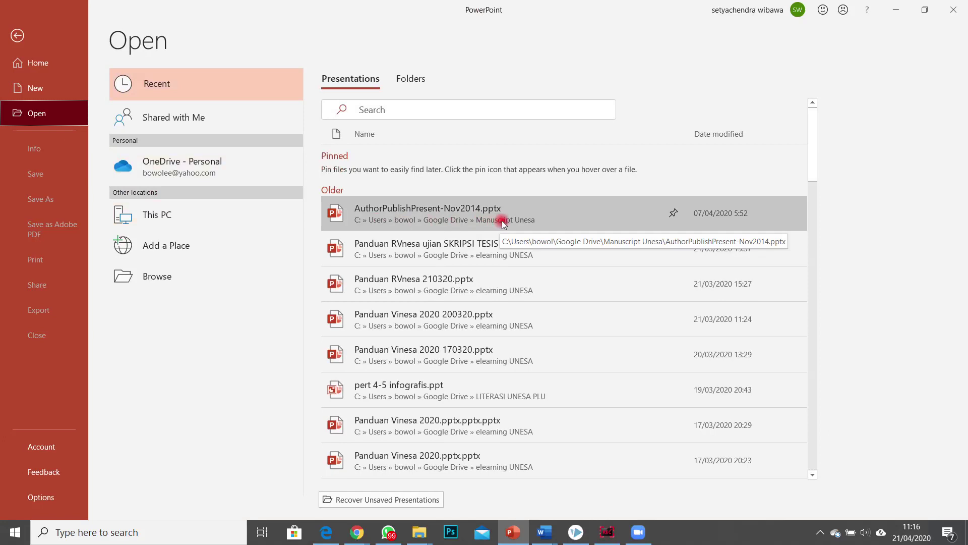
left_click(502, 221)
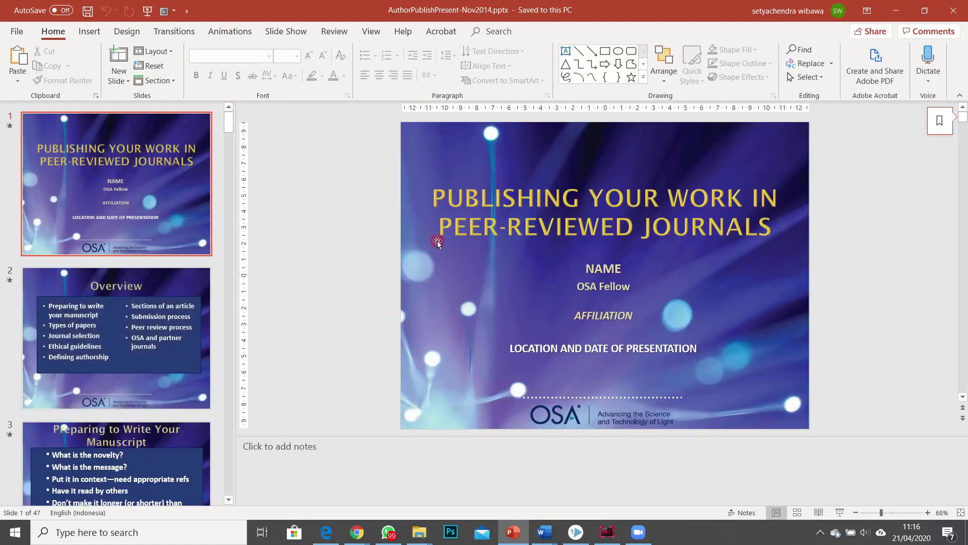
Step: Choose HD (720p) quality for the Create a Video export under File > Export
left_click(10, 32)
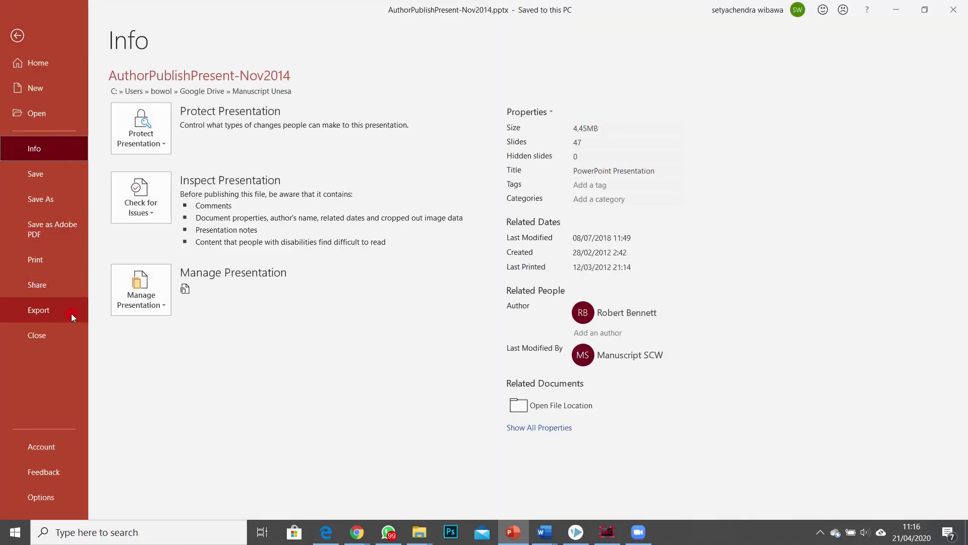
left_click(51, 313)
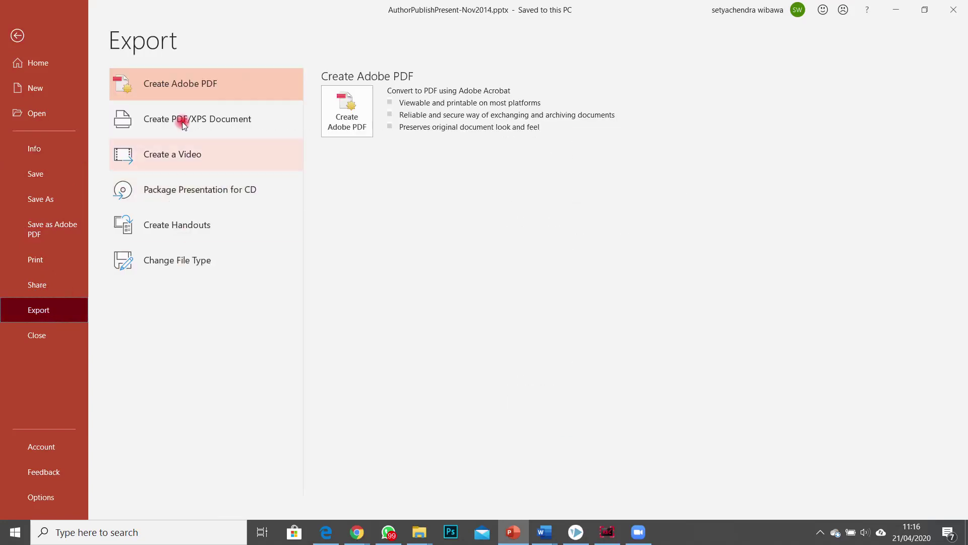
left_click(202, 160)
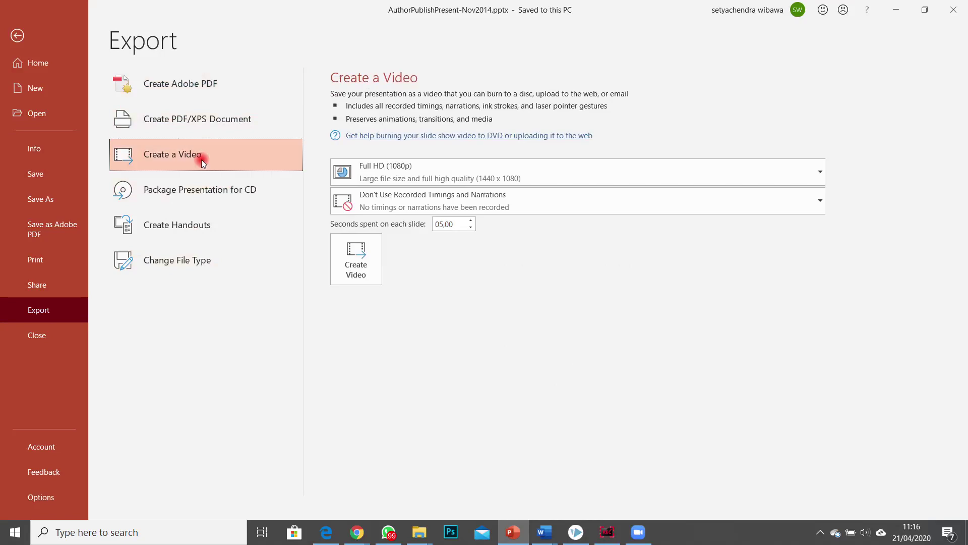
left_click(422, 167)
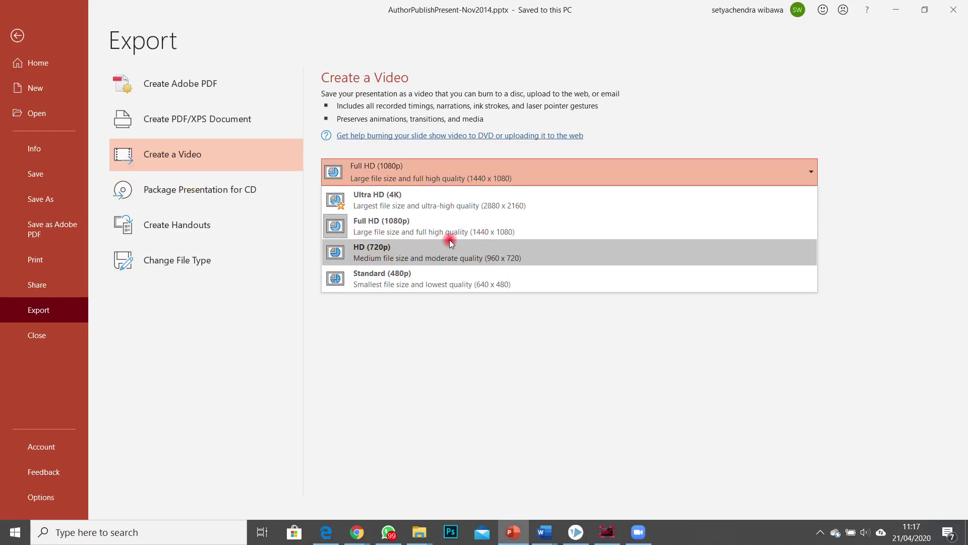
left_click(518, 244)
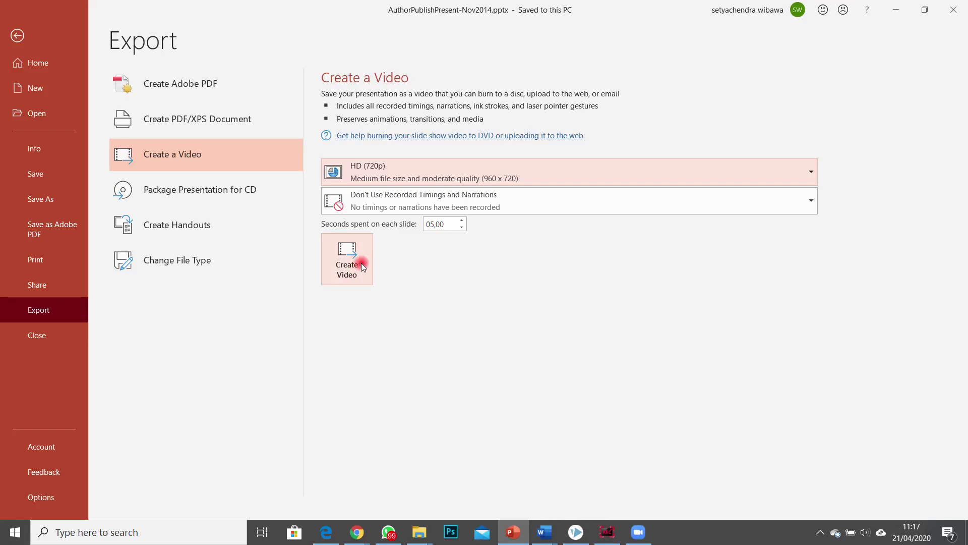
Step: Leave the export backstage, close PowerPoint, and bring VideoScribe forward, cancelling its close prompt
key("Escape")
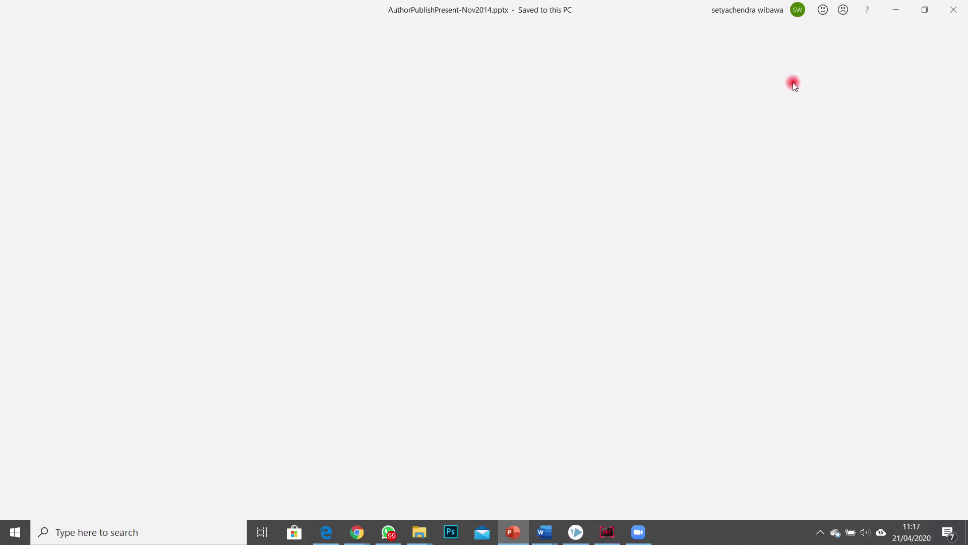
left_click(949, 19)
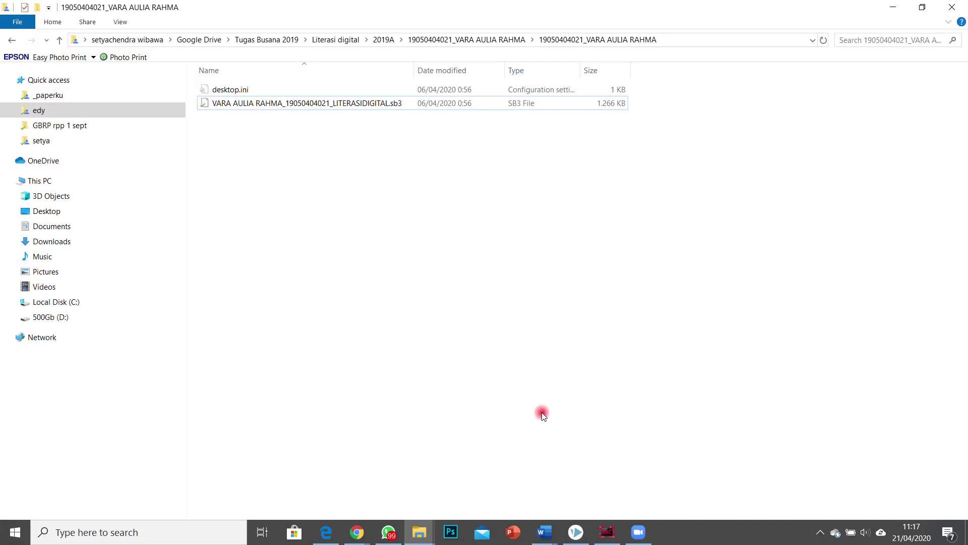
left_click(575, 535)
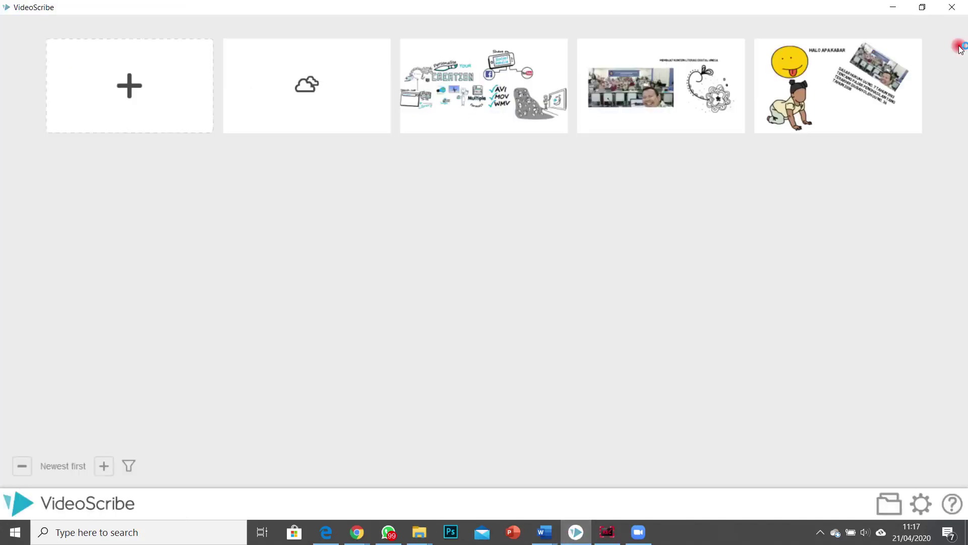
left_click(952, 7)
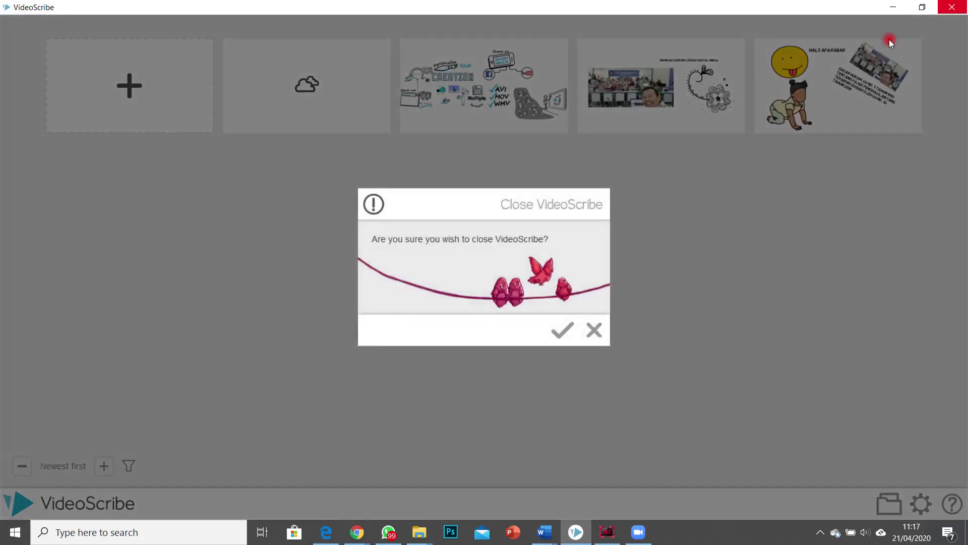
left_click(588, 333)
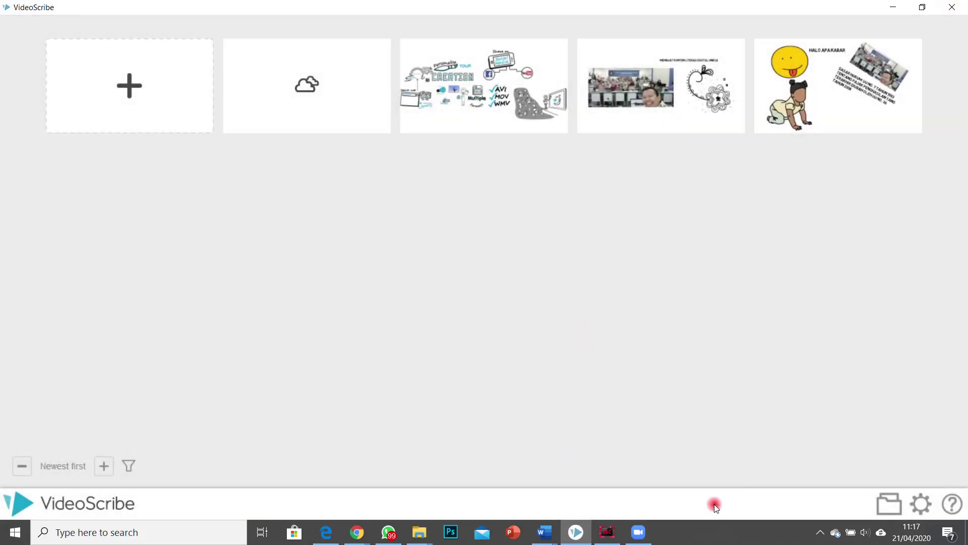
Step: Run a Windows web search for 'virtul keyboard', opening the Bing results in Edge
left_click(63, 533)
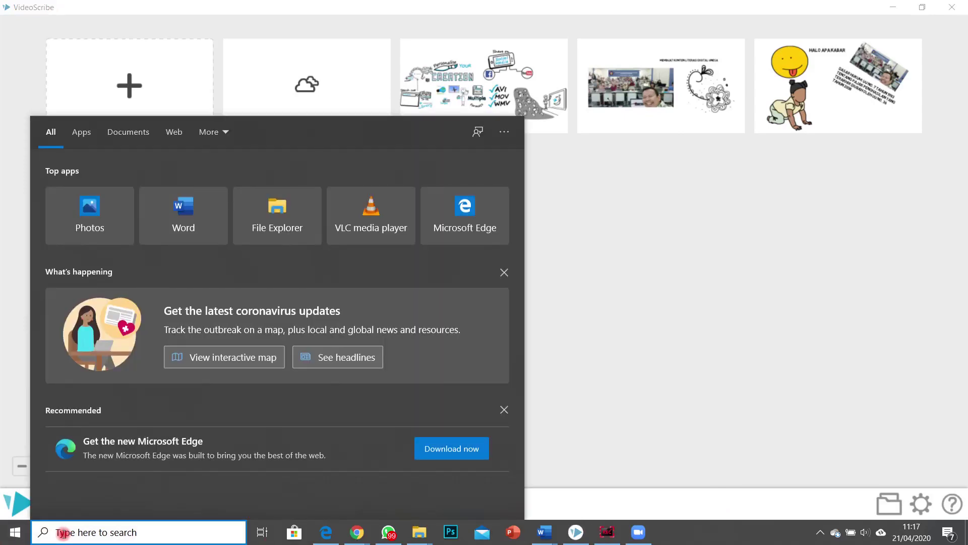
type("virtul")
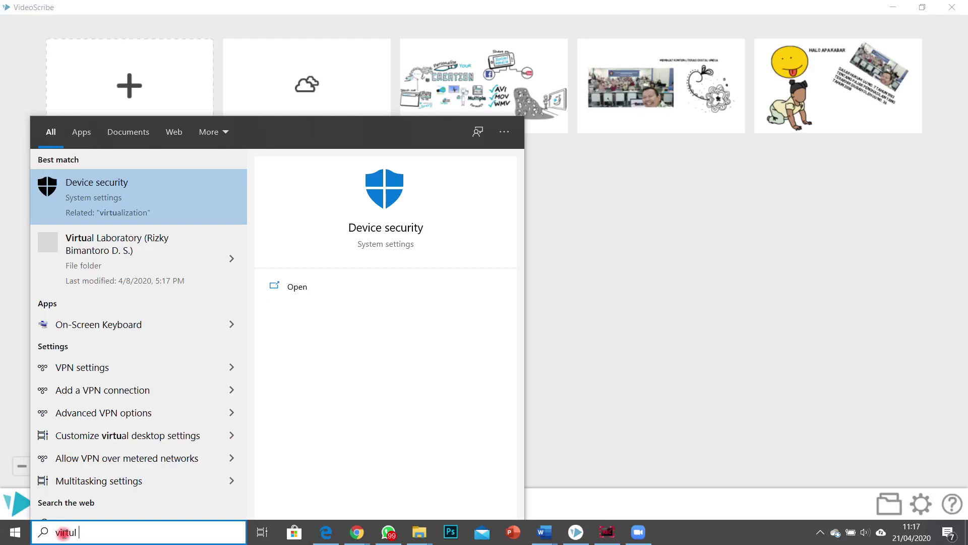
type(" keyboard")
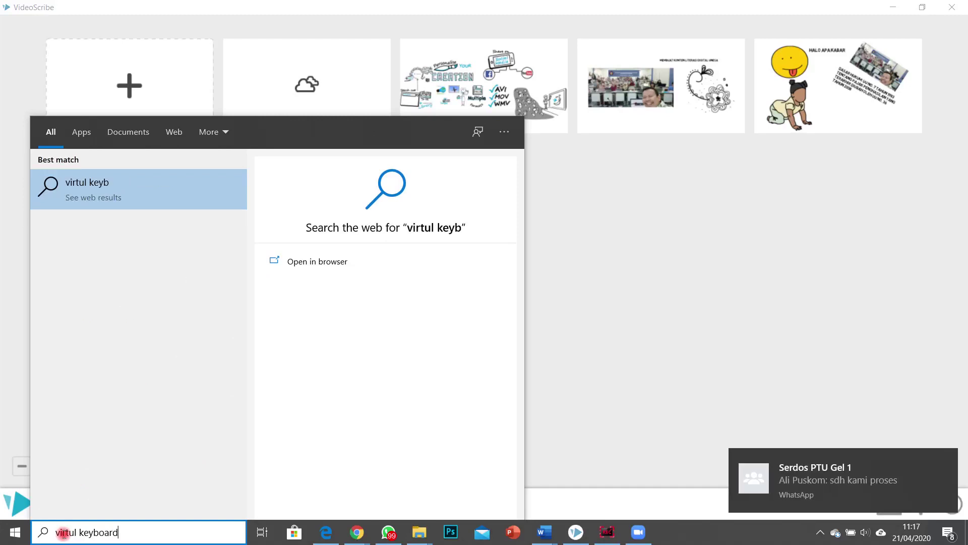
key("Return")
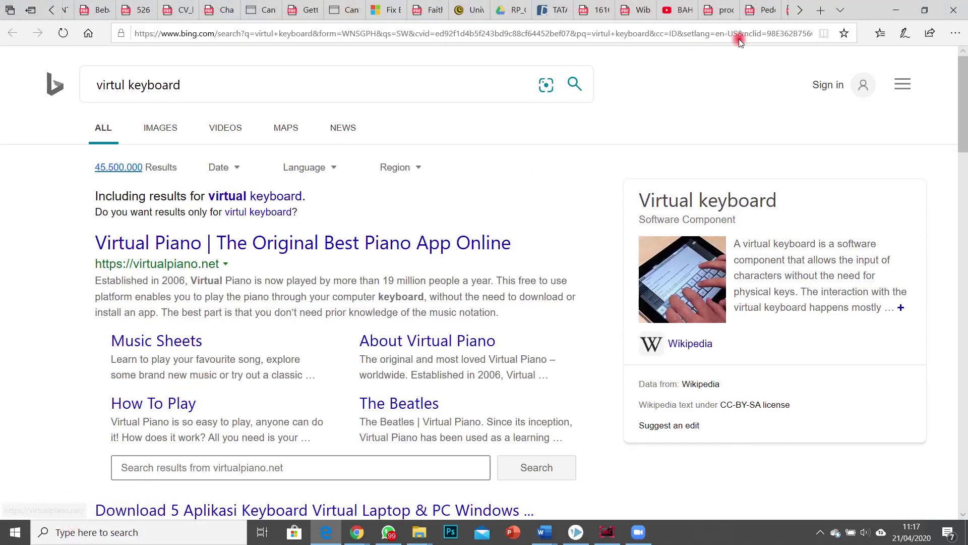
Step: Close the Bing results tab, then close Edge and confirm closing all tabs
left_click(799, 9)
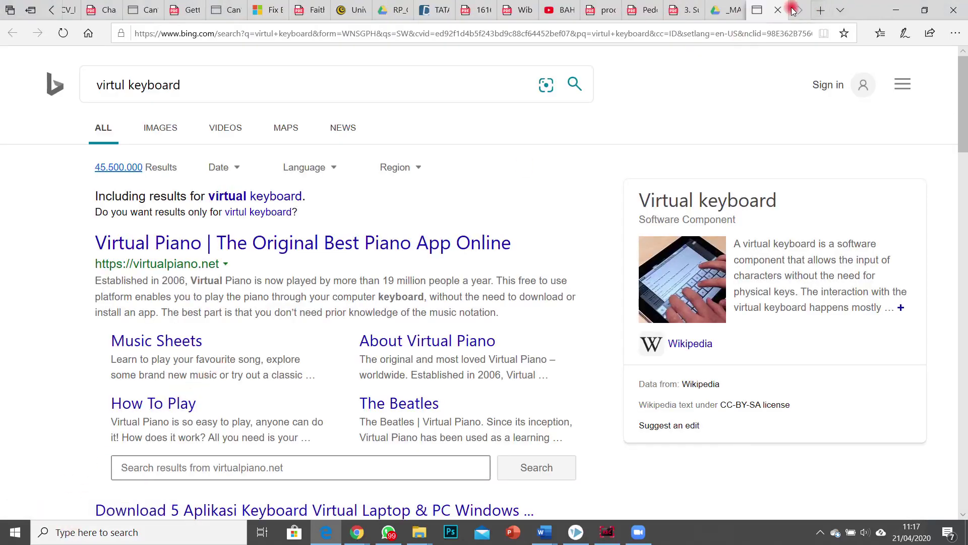
left_click(779, 10)
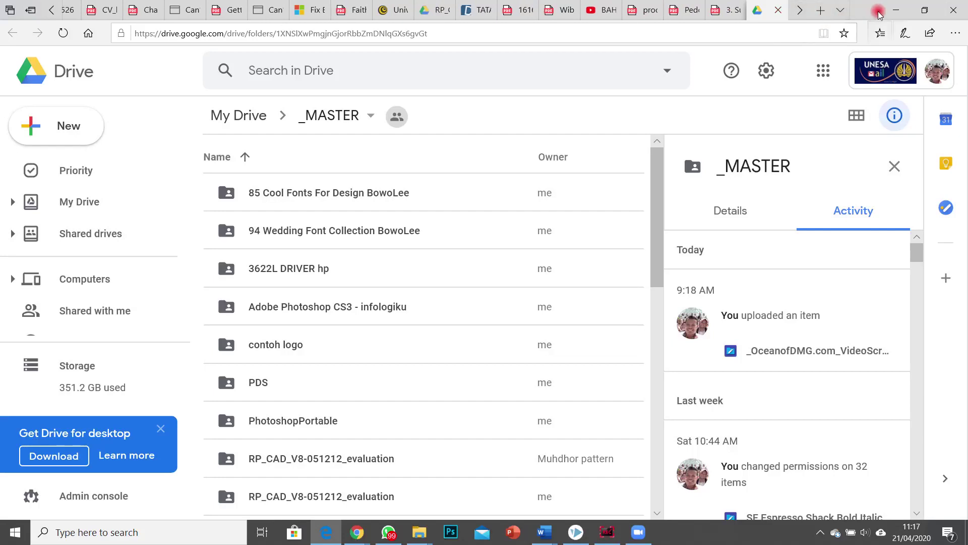
left_click(740, 132)
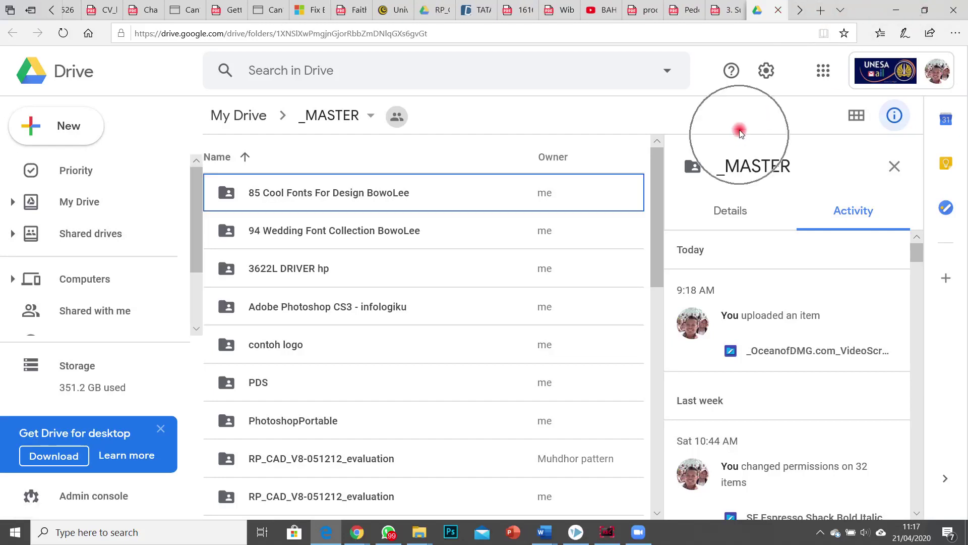
left_click(954, 10)
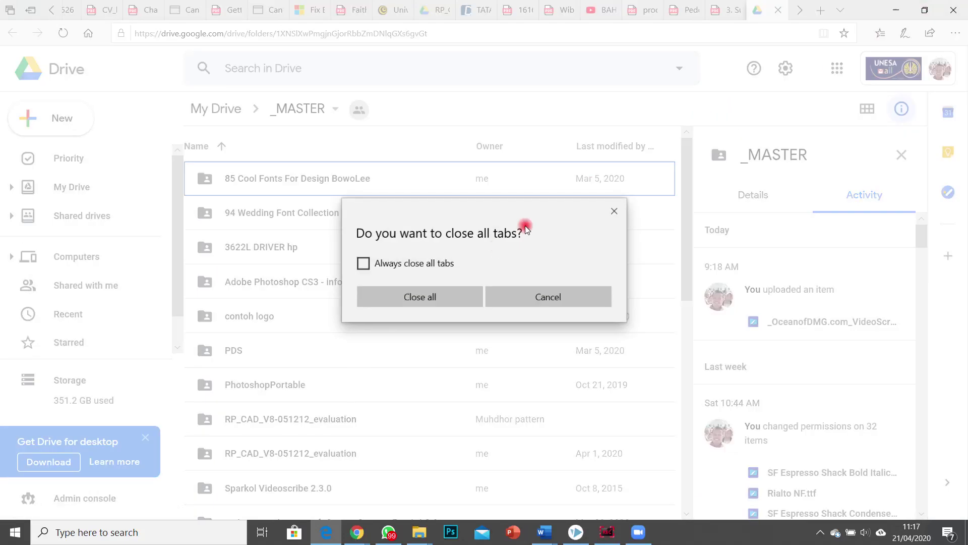
left_click(456, 293)
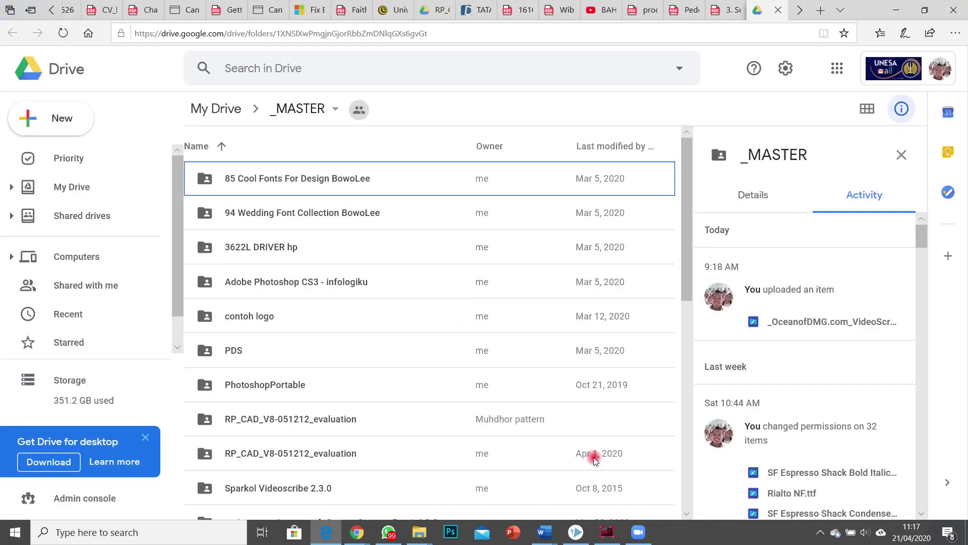